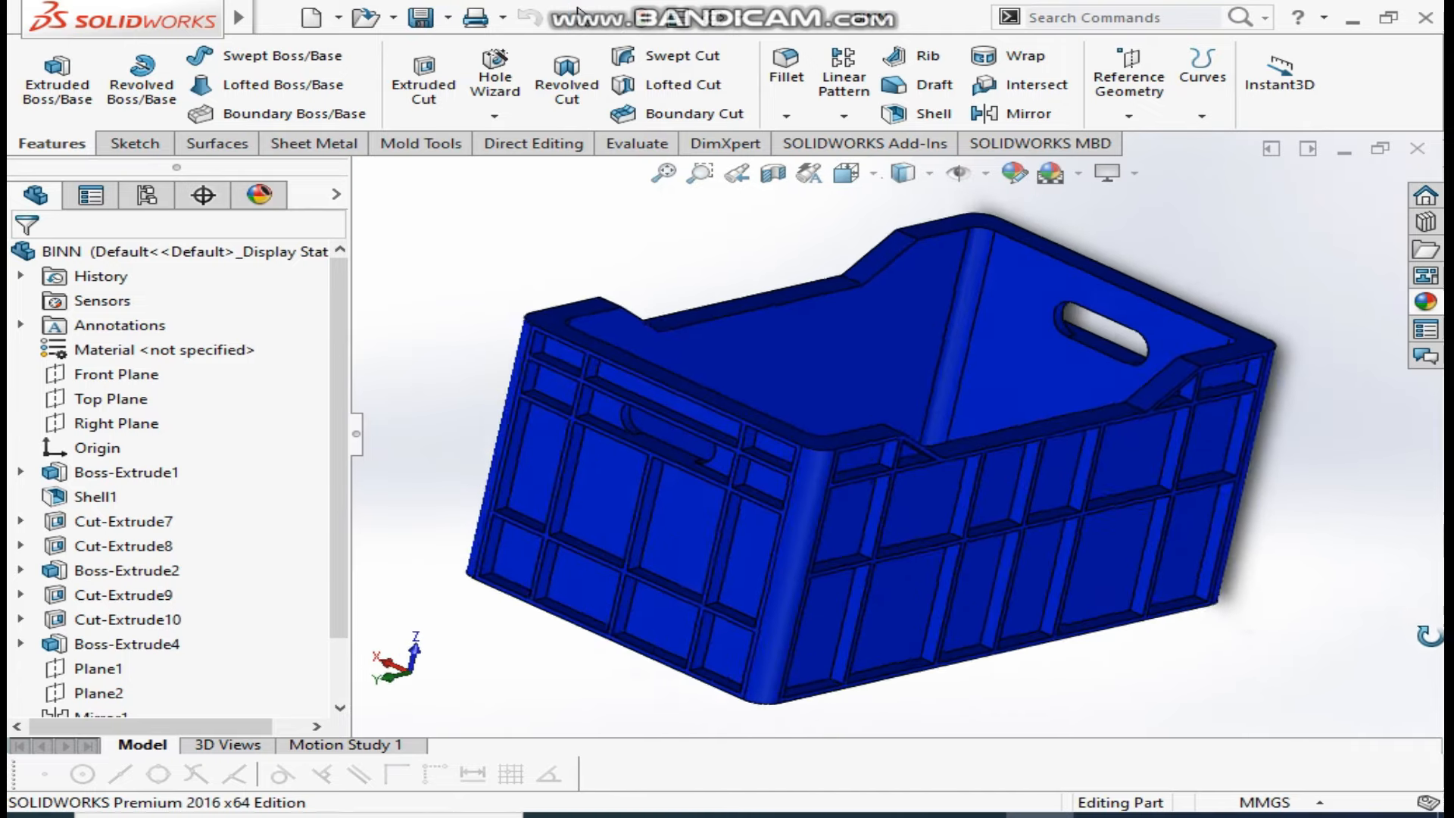
pyautogui.moveTo(1129, 658); pyautogui.dragTo(1113, 576, button='middle')
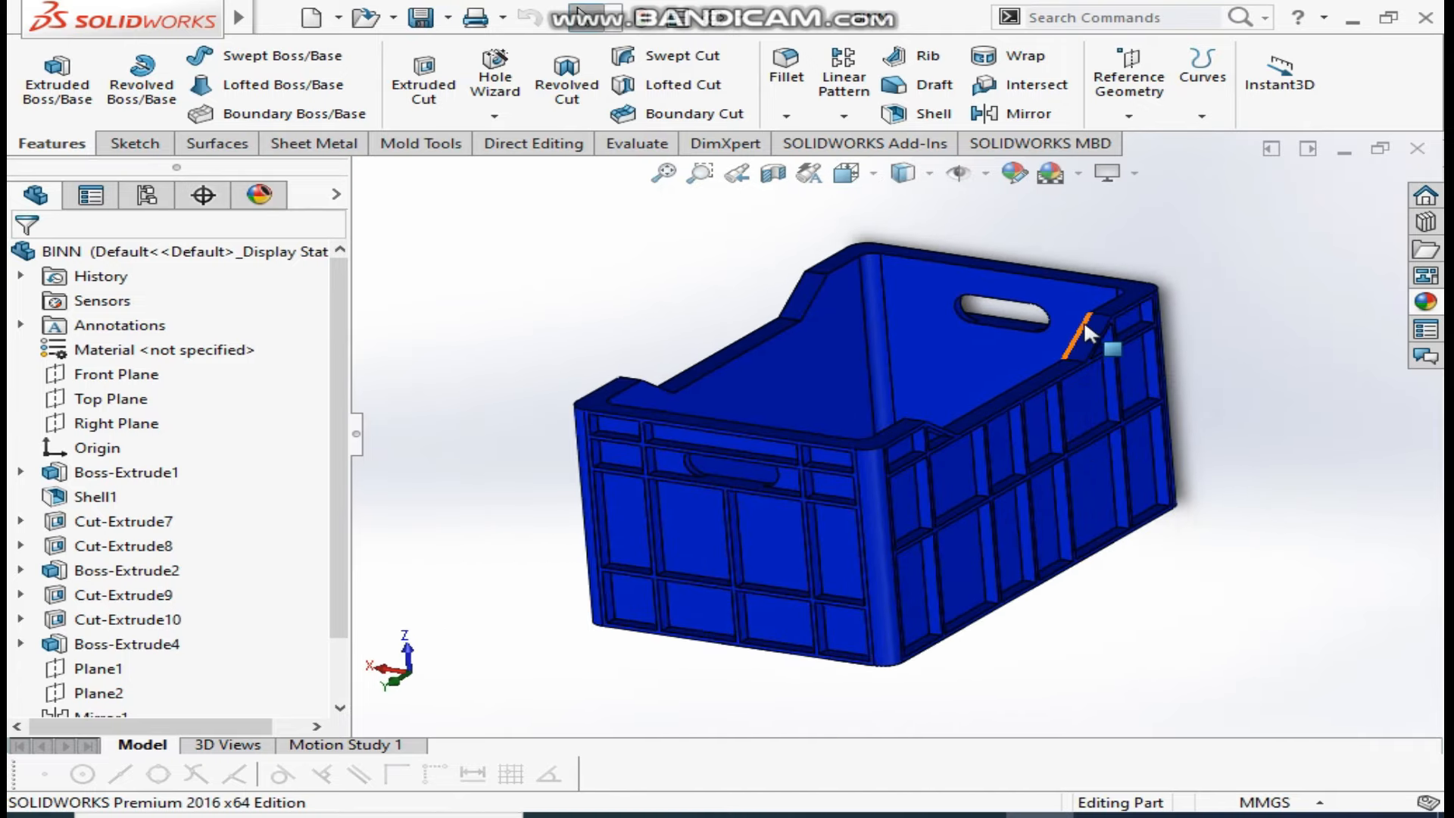
pyautogui.moveTo(1071, 324); pyautogui.dragTo(1003, 394, button='middle')
pyautogui.scroll(-2, 833, 522)
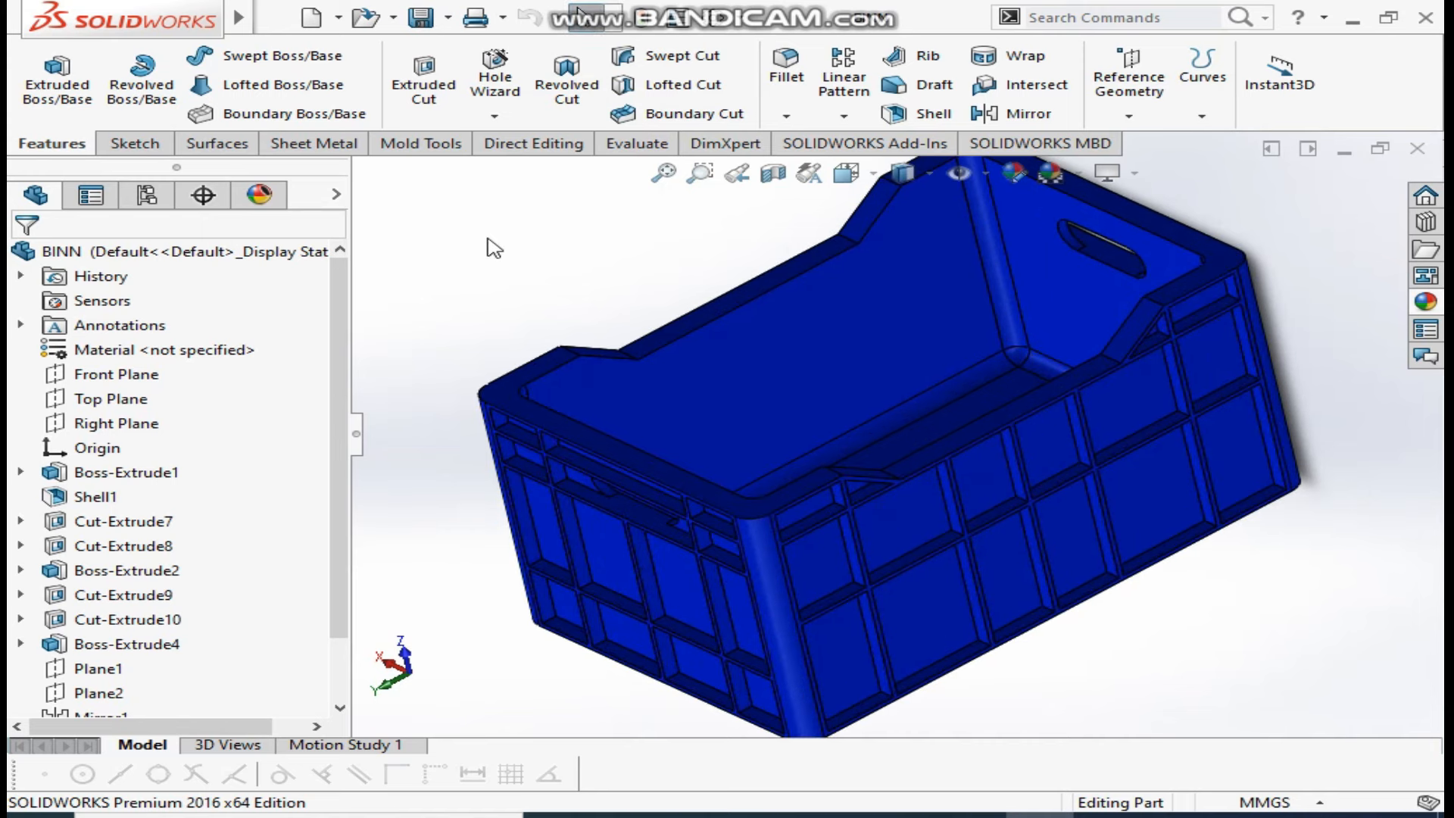
# Create a new part document and set its units to MMGS (millimeter, gram, second)
pyautogui.click(311, 21)
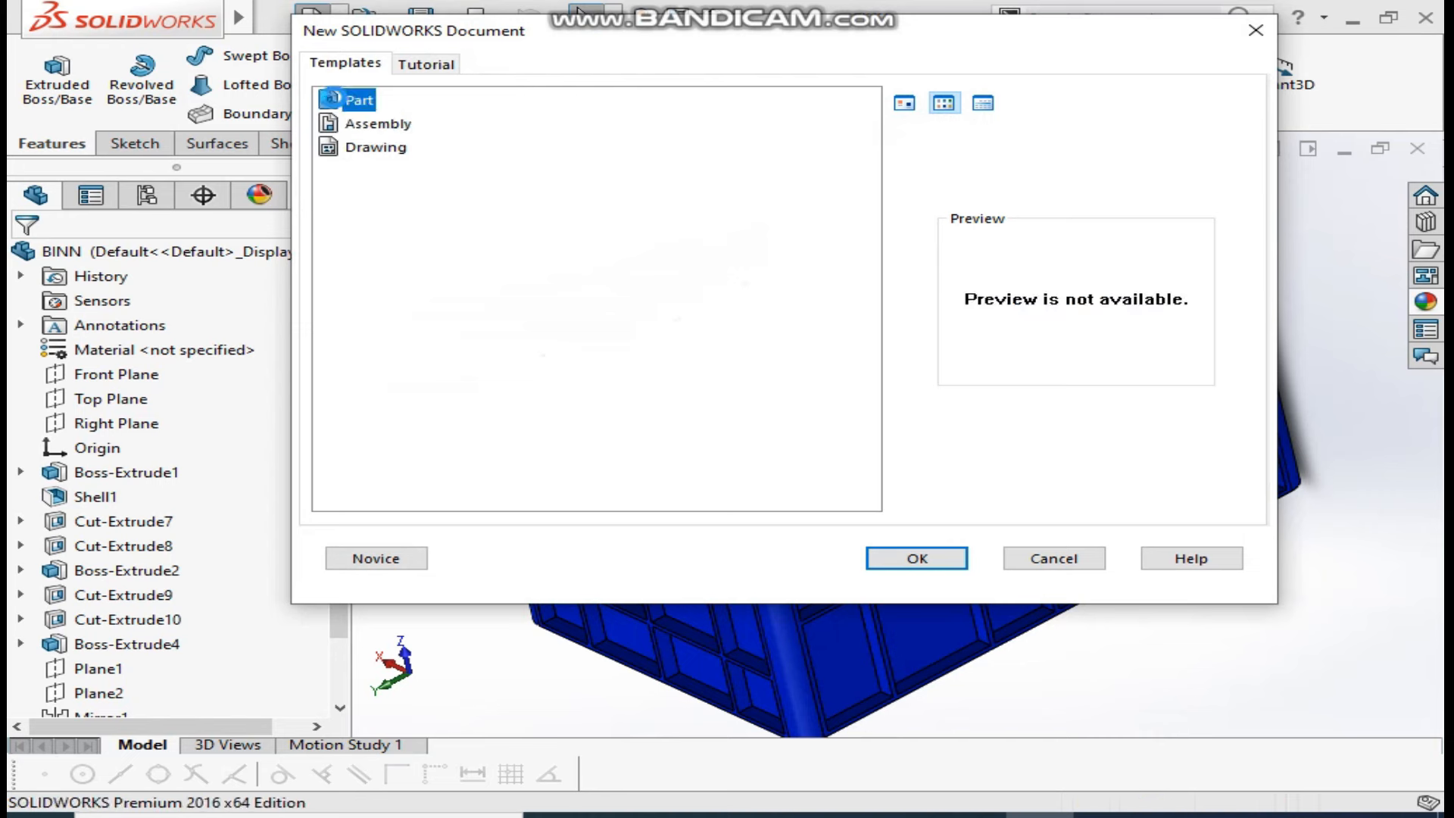
pyautogui.doubleClick(337, 103)
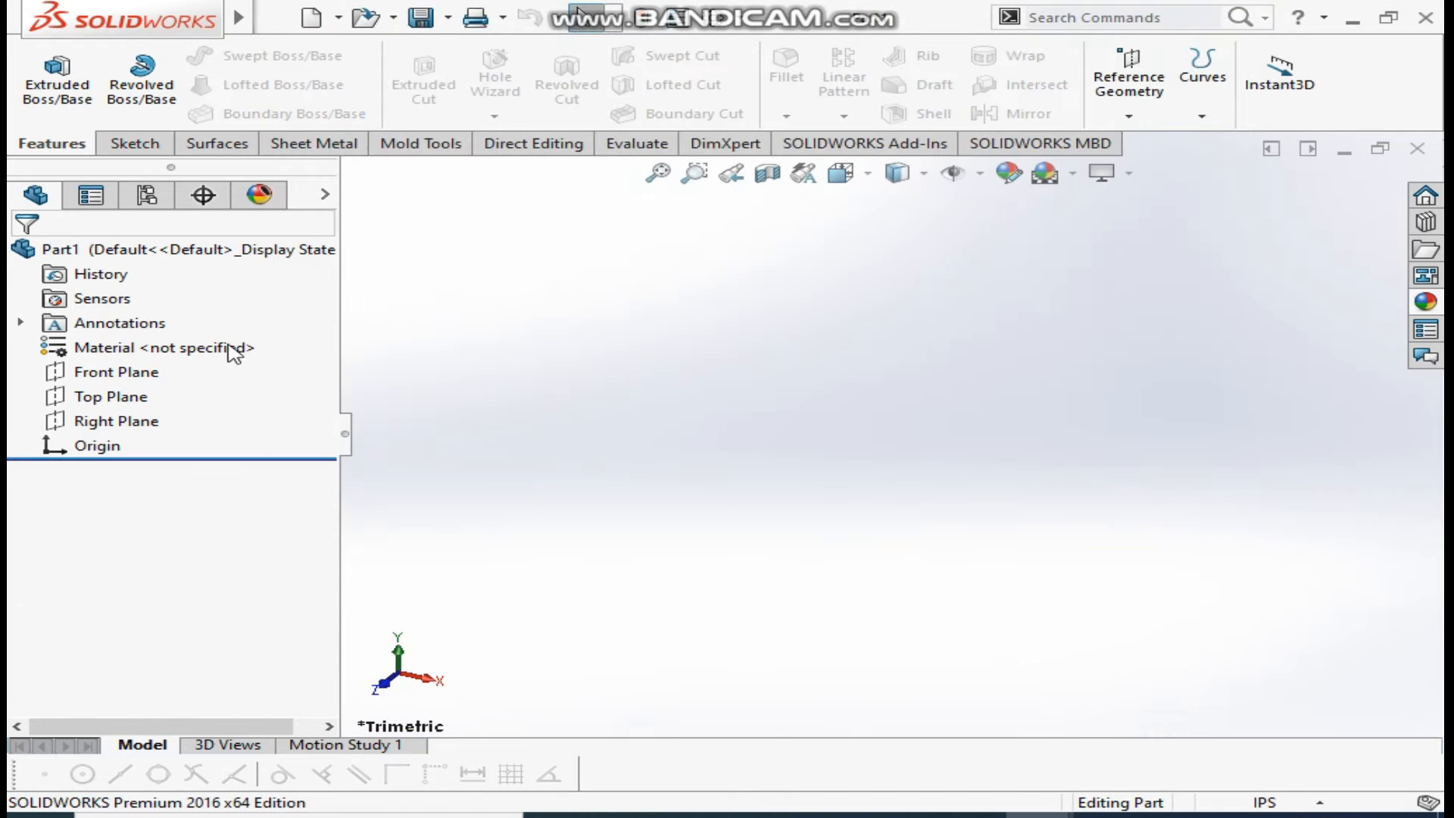
pyautogui.click(1280, 804)
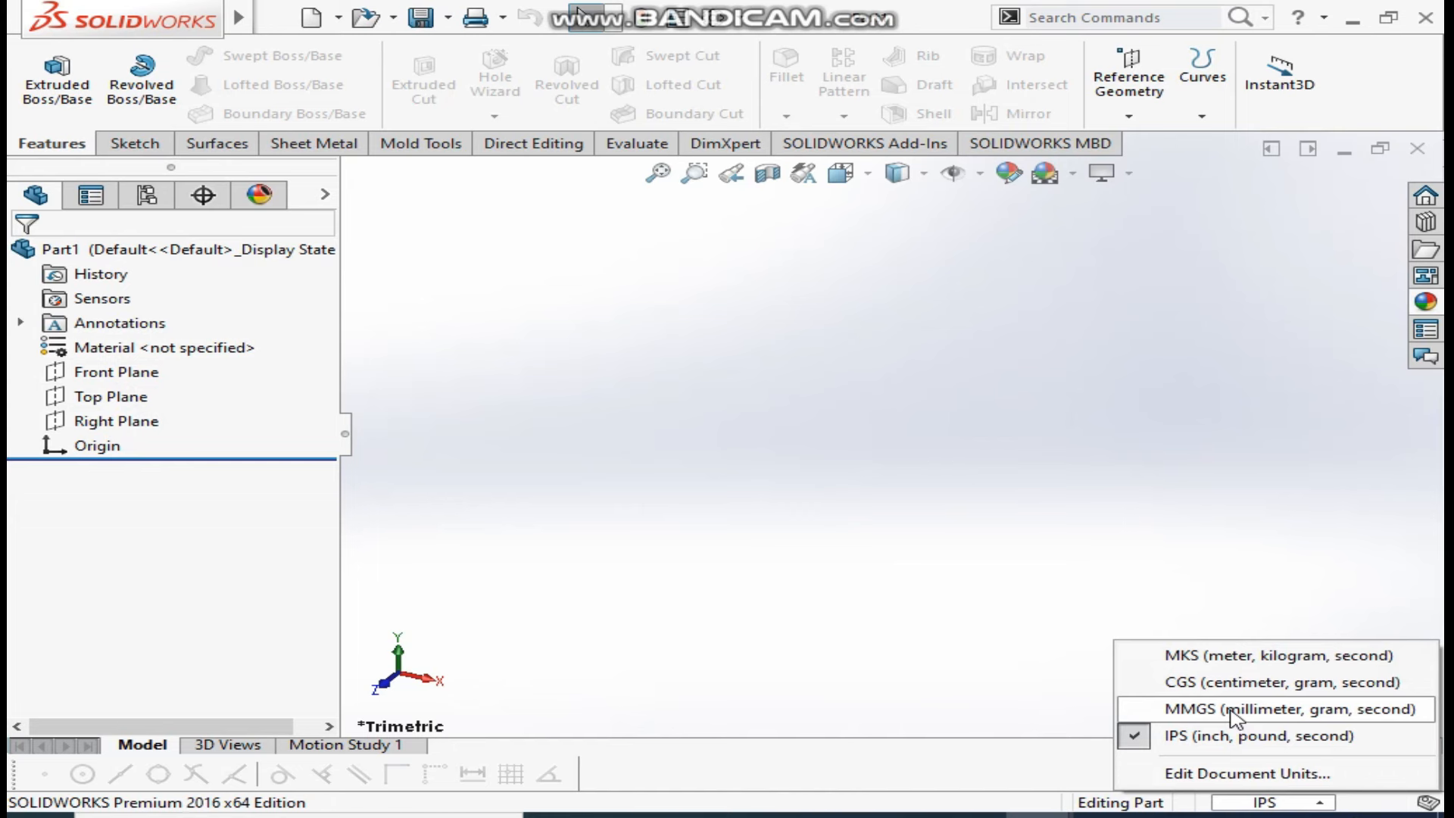
pyautogui.click(1233, 709)
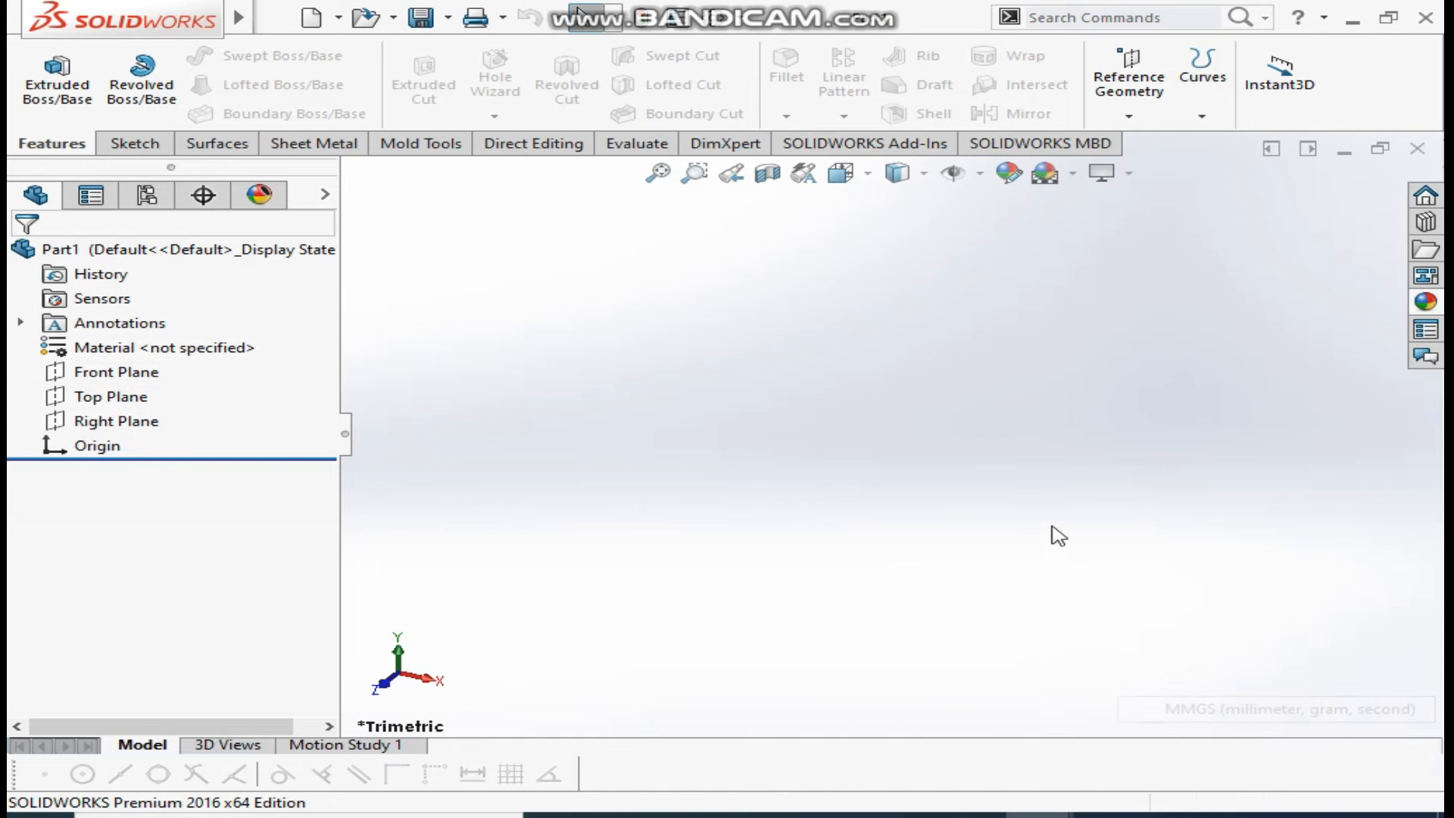
# Start a sketch on the Top Plane and draw a center rectangle about 213 by 140 mm centred on the origin
pyautogui.click(87, 376)
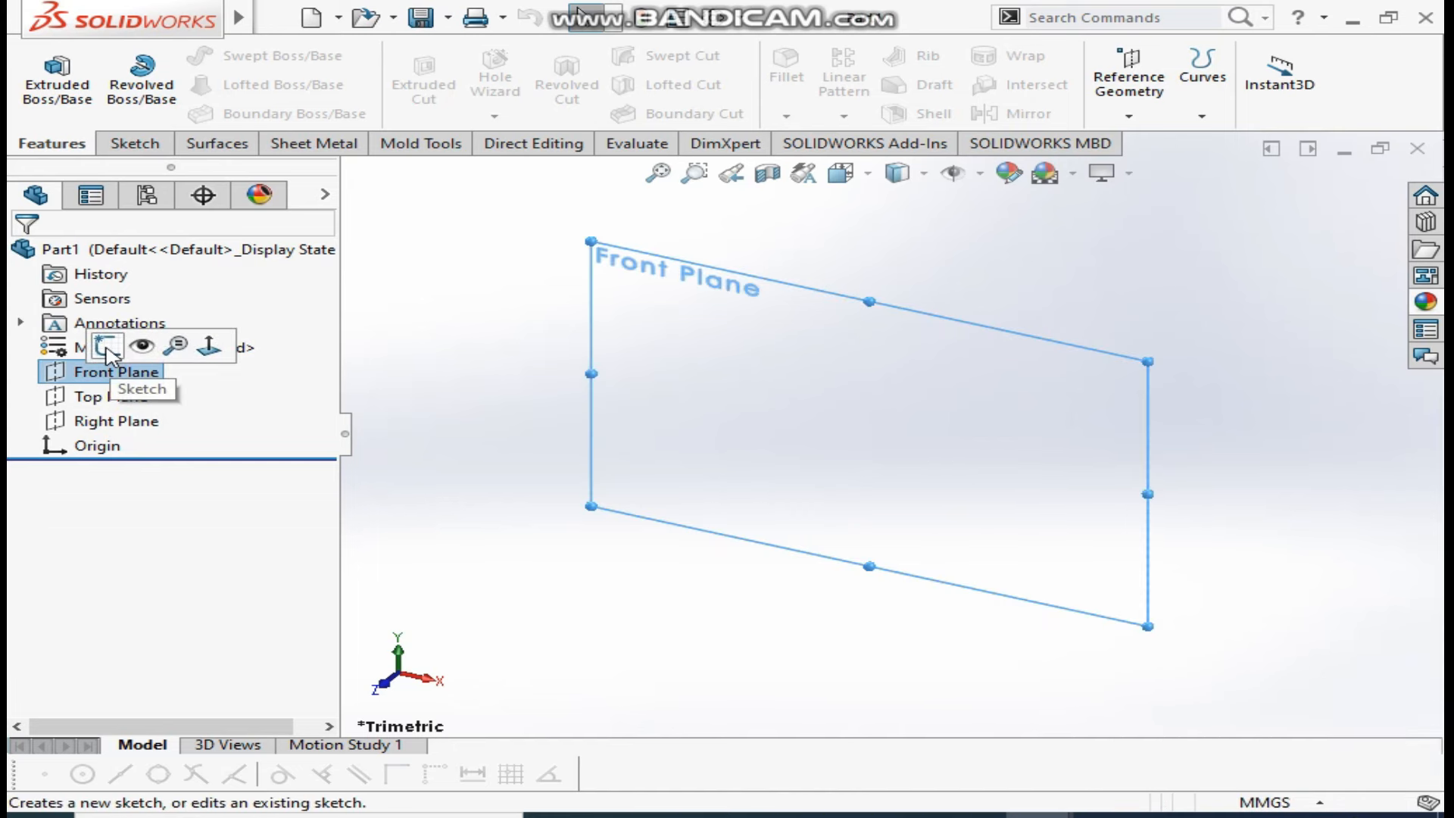
pyautogui.click(106, 347)
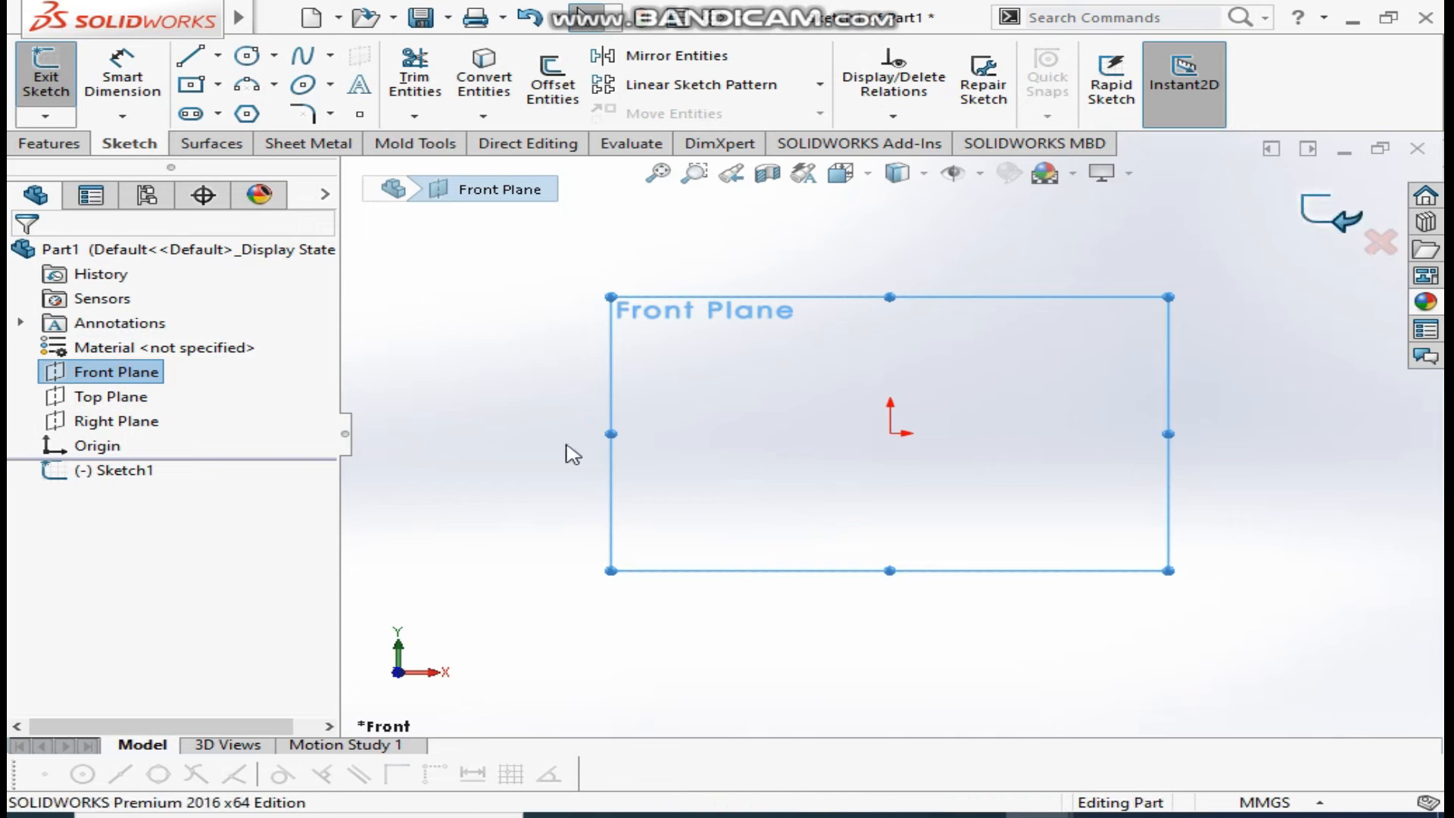
pyautogui.click(99, 400)
pyautogui.click(119, 369)
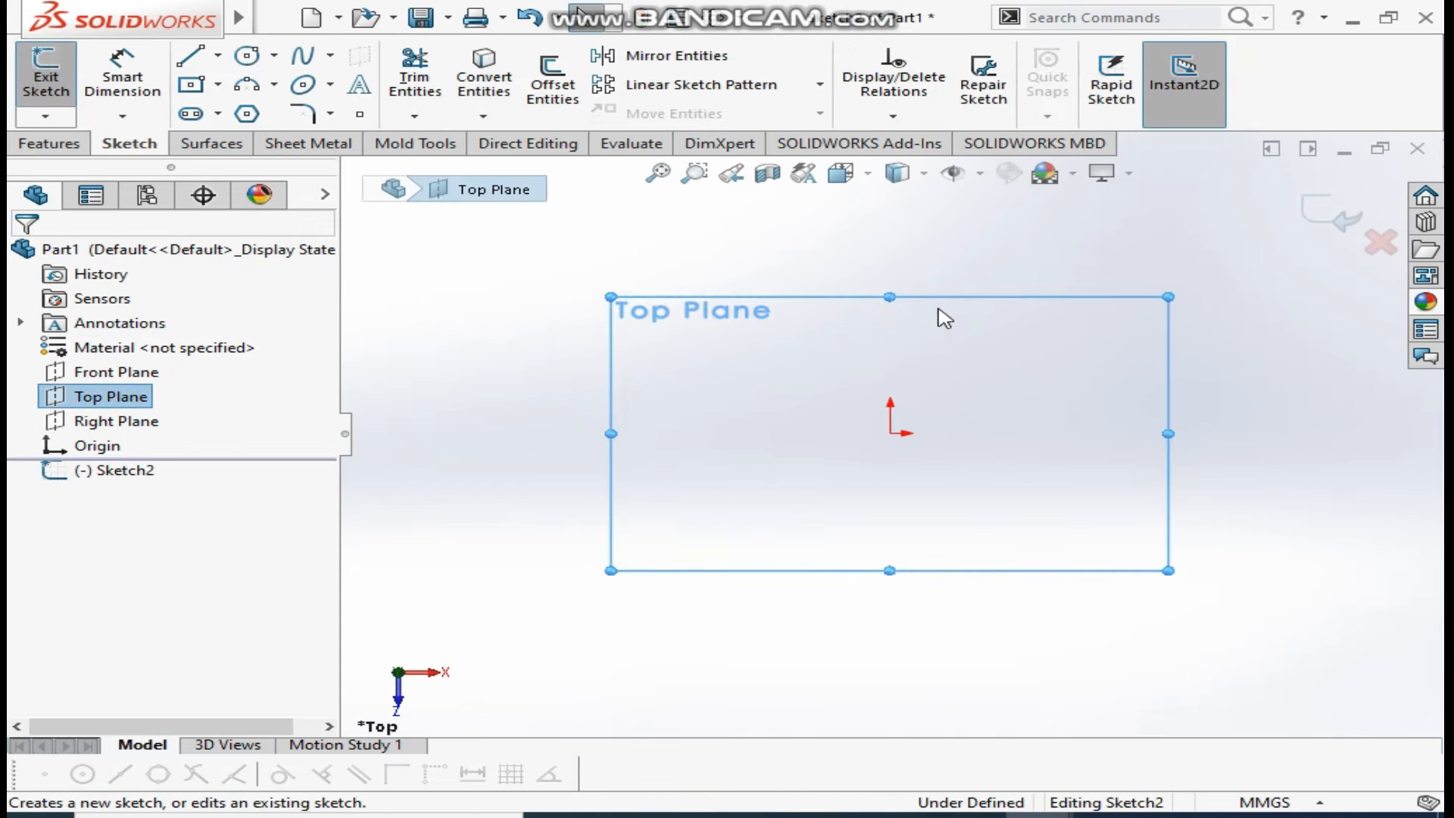
pyautogui.click(191, 85)
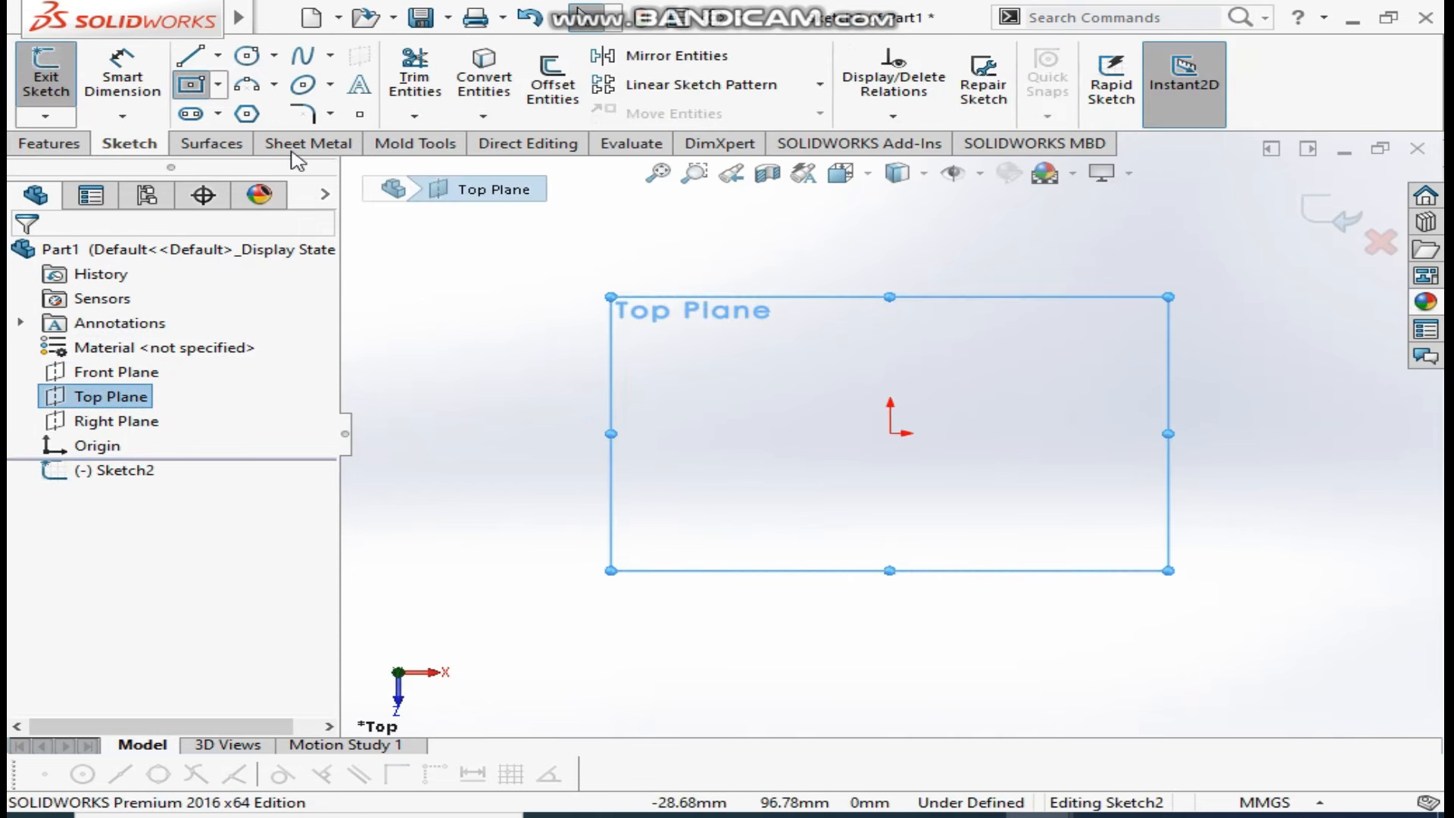
pyautogui.click(890, 433)
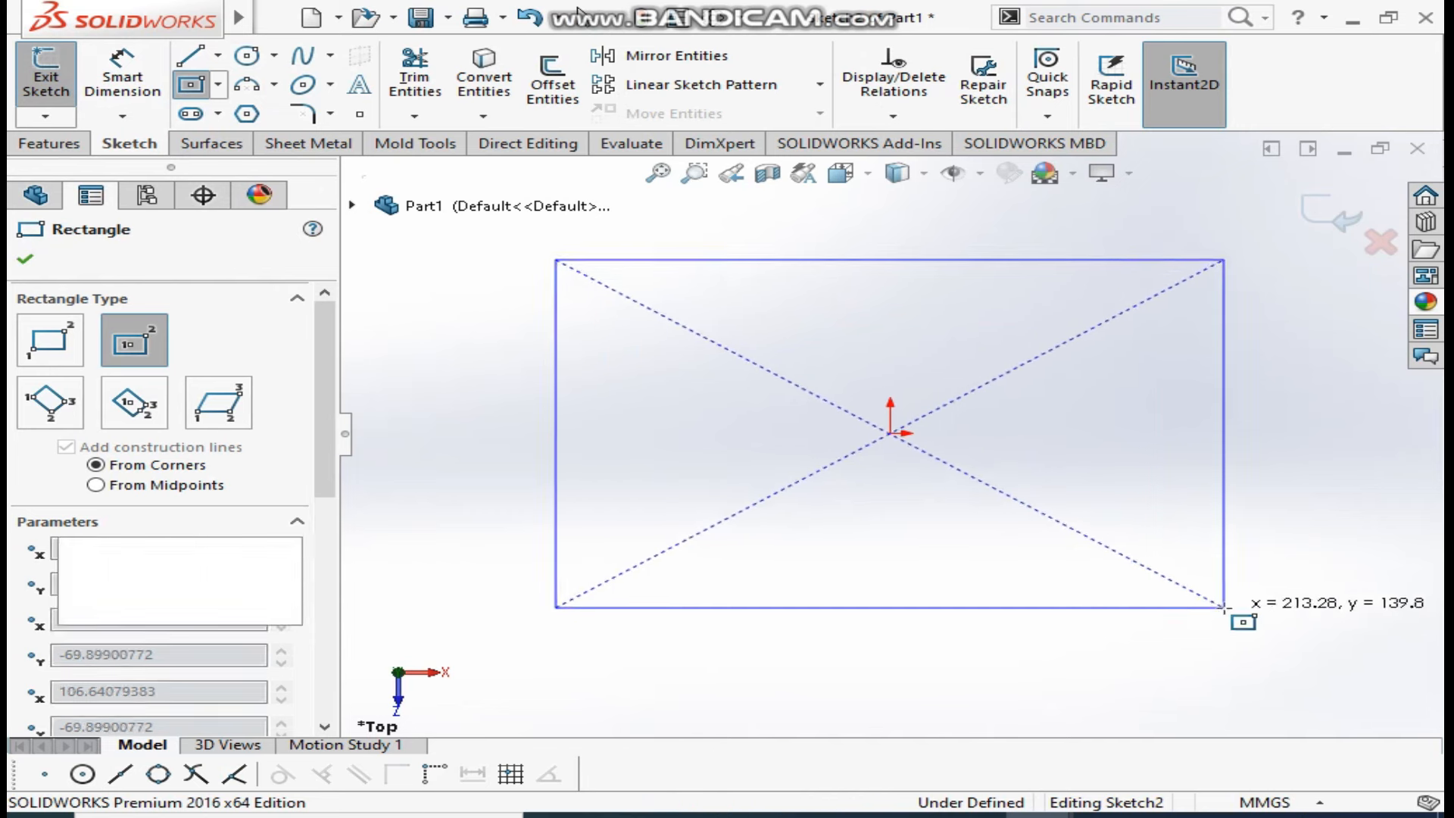
pyautogui.click(1224, 606)
# Dimension the rectangle to 550 mm long and 350 mm wide
pyautogui.click(134, 82)
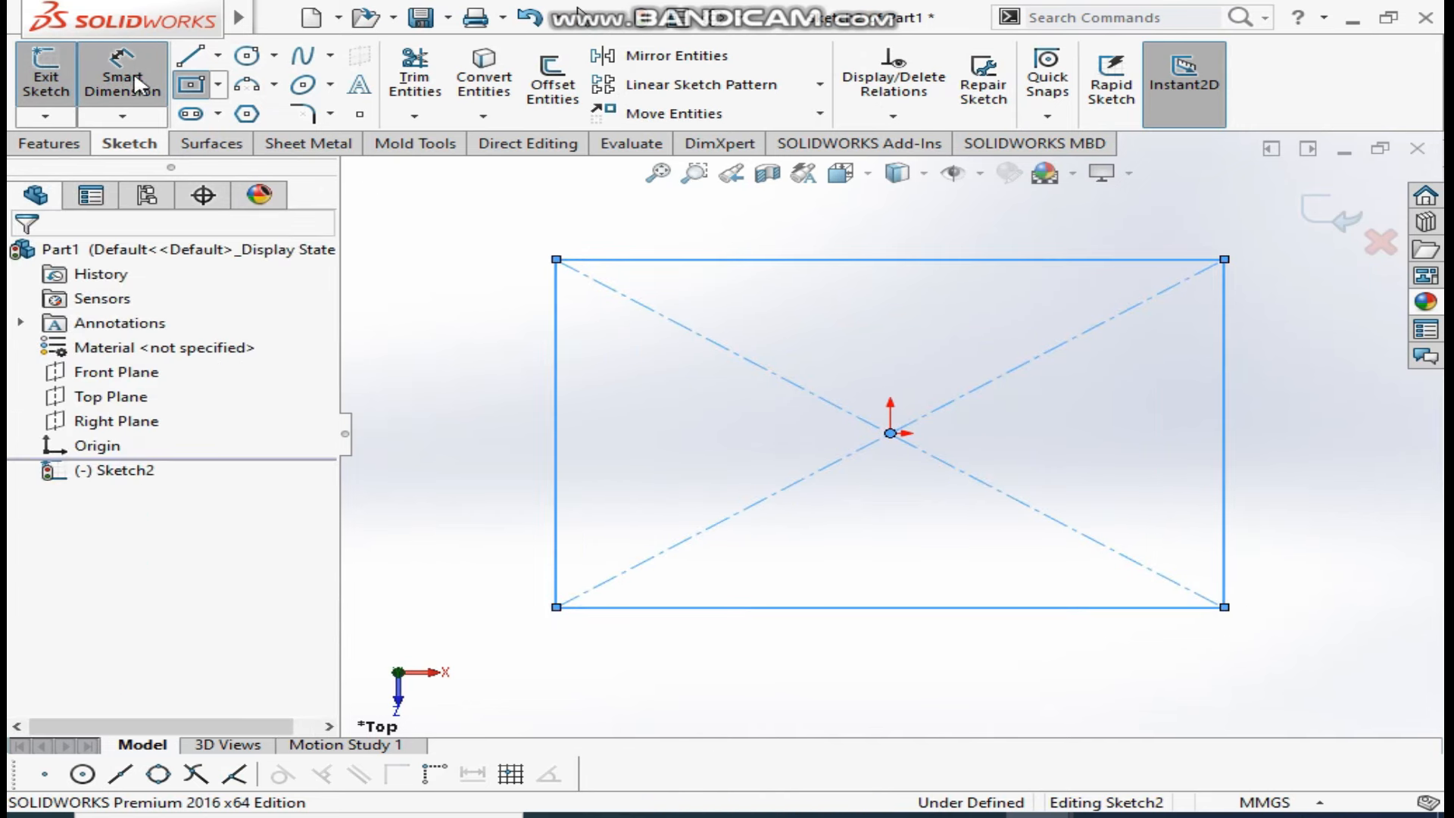
pyautogui.click(807, 262)
pyautogui.click(791, 223)
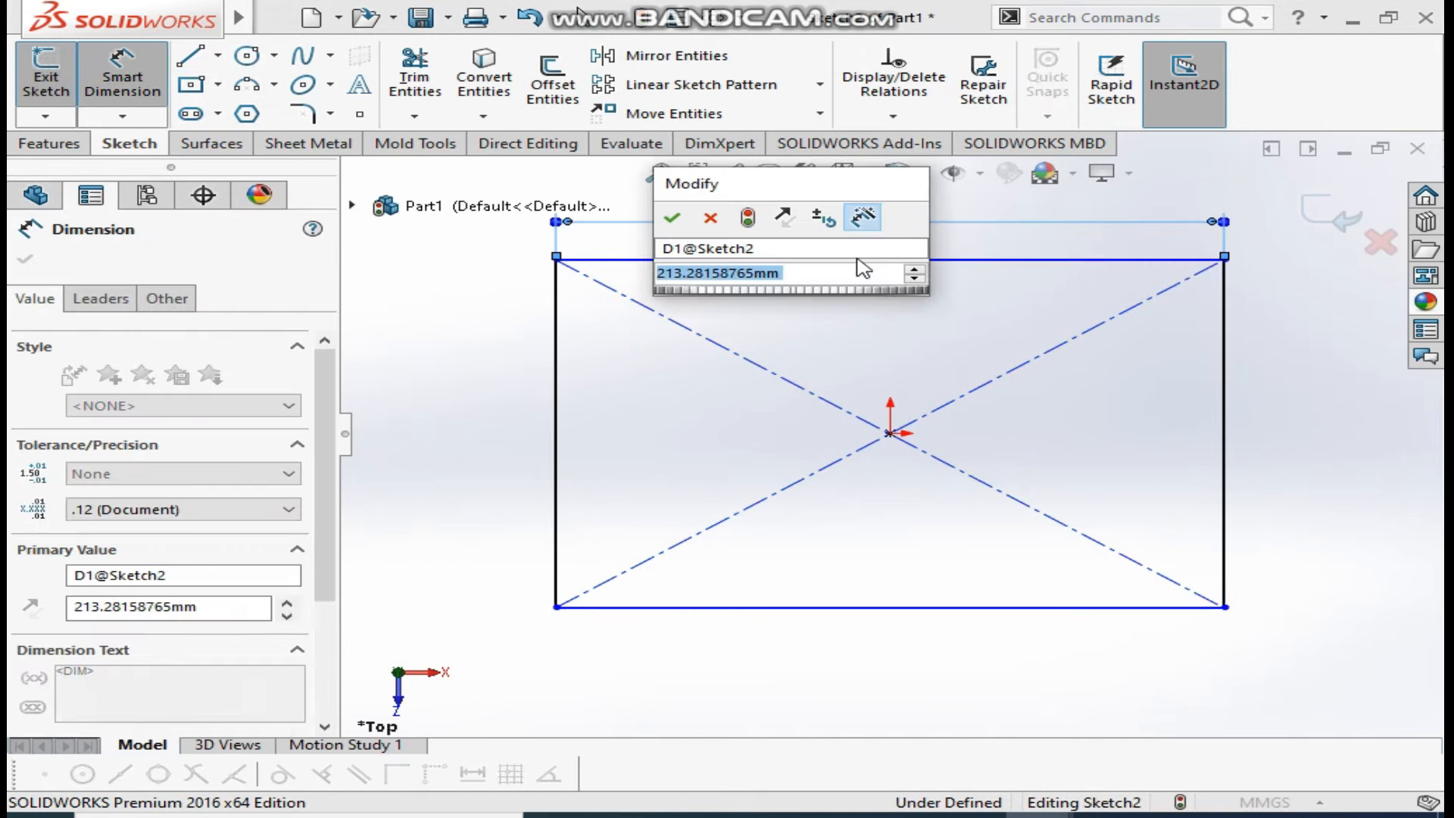
pyautogui.write('550')
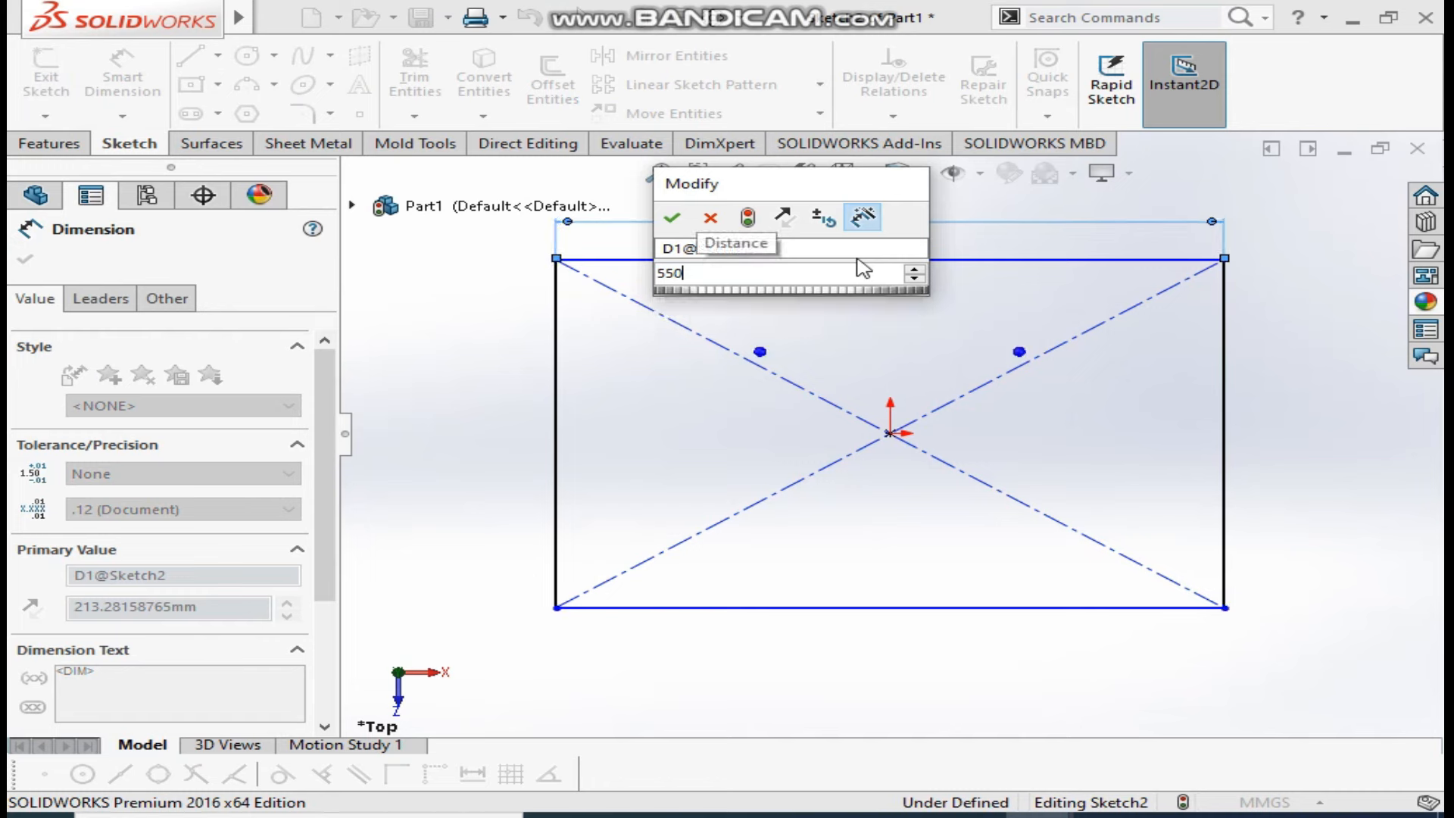
pyautogui.press('Return')
pyautogui.click(556, 447)
pyautogui.click(452, 485)
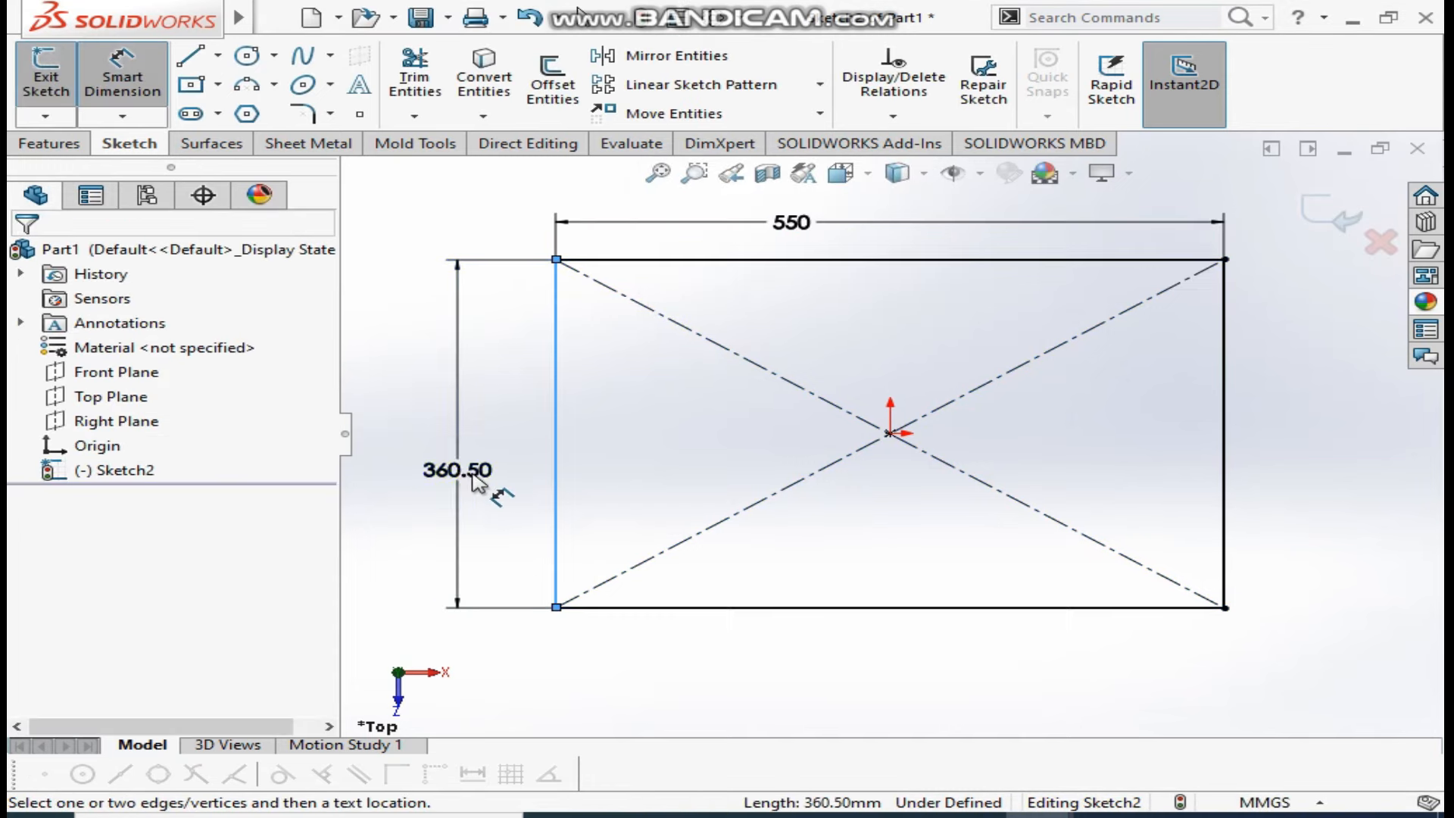
pyautogui.write('350')
pyautogui.press('Return')
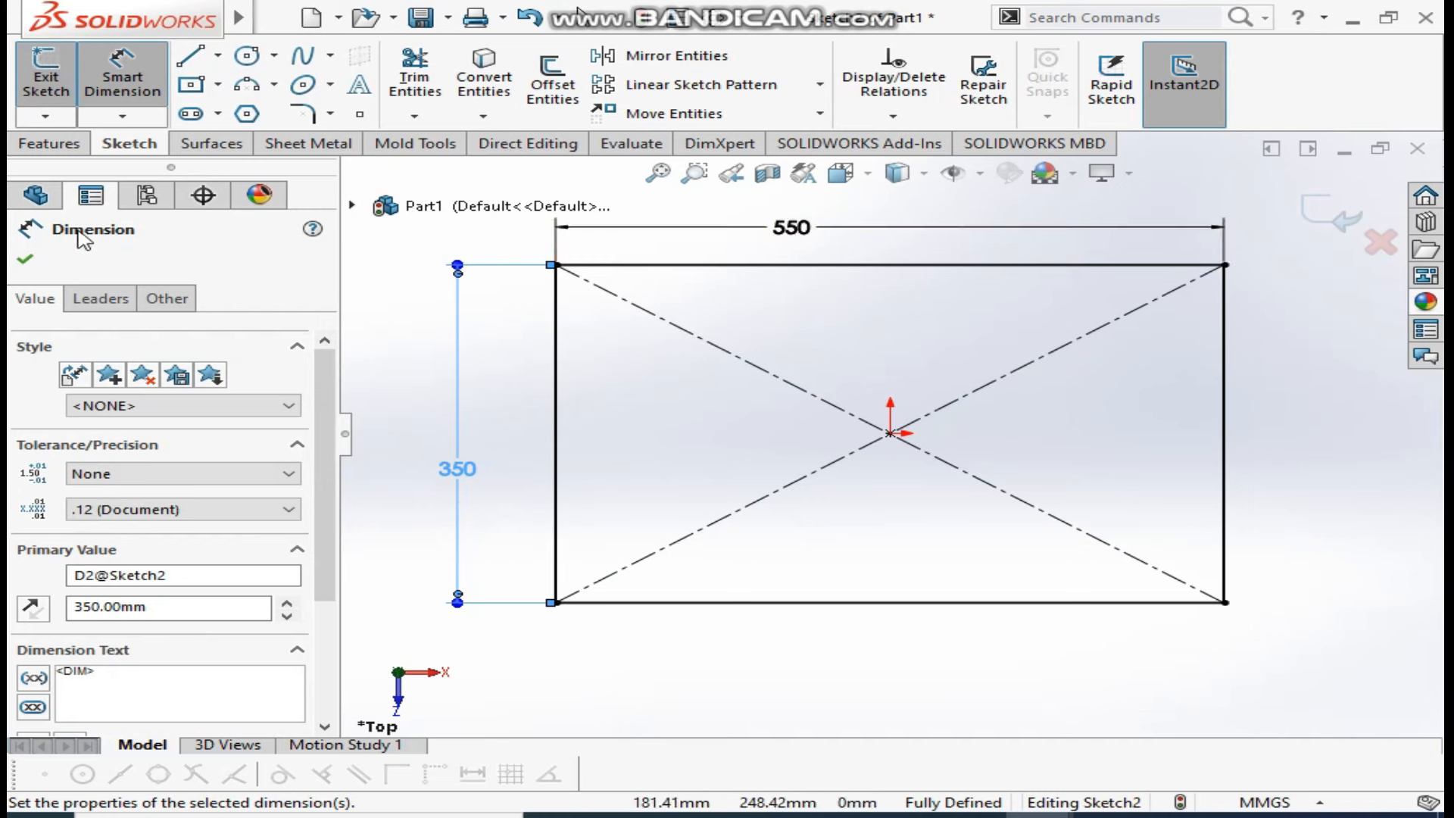
pyautogui.click(25, 263)
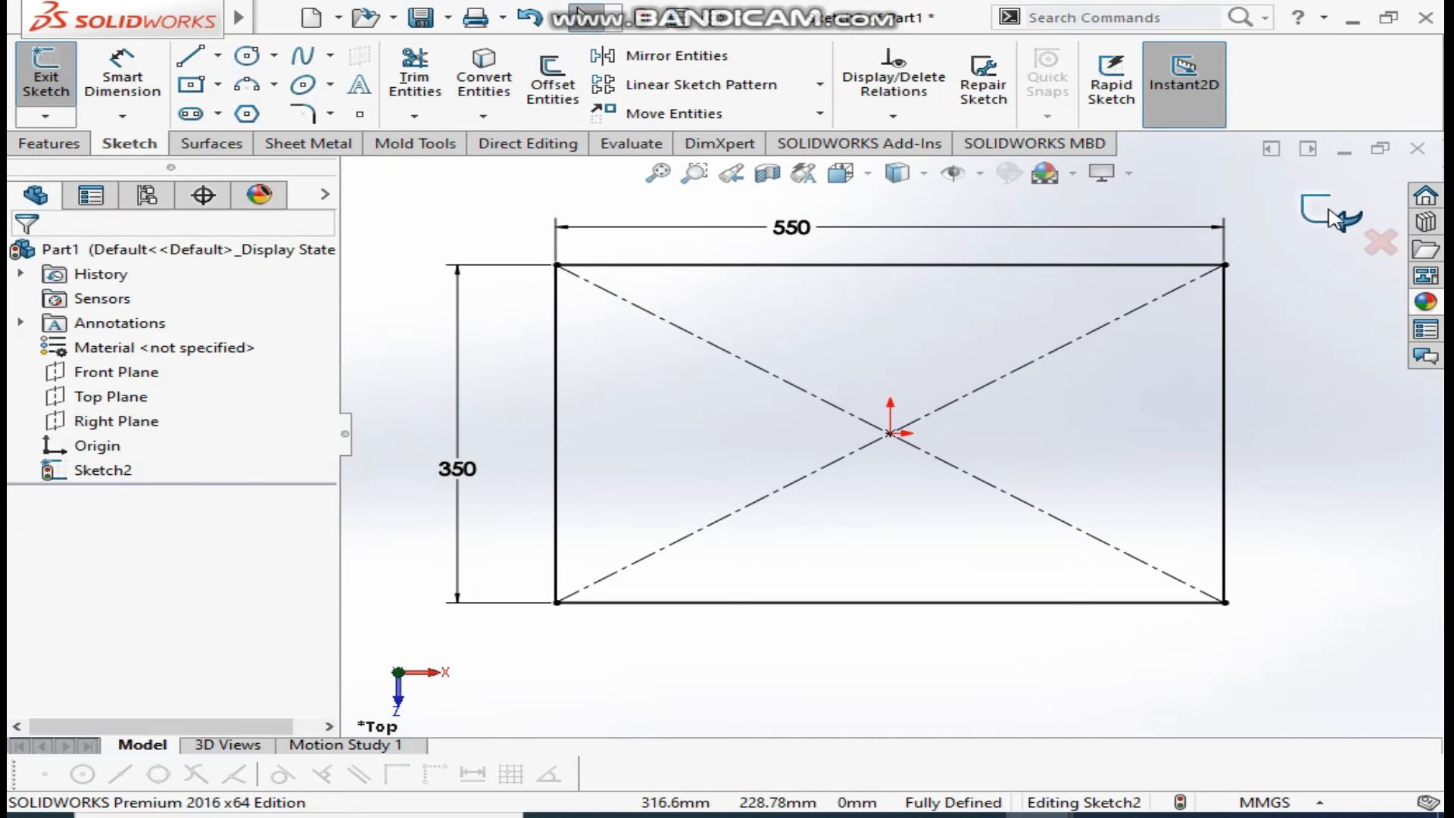
# Round all four corners of the rectangle with 20 mm sketch fillets and exit the sketch
pyautogui.click(304, 115)
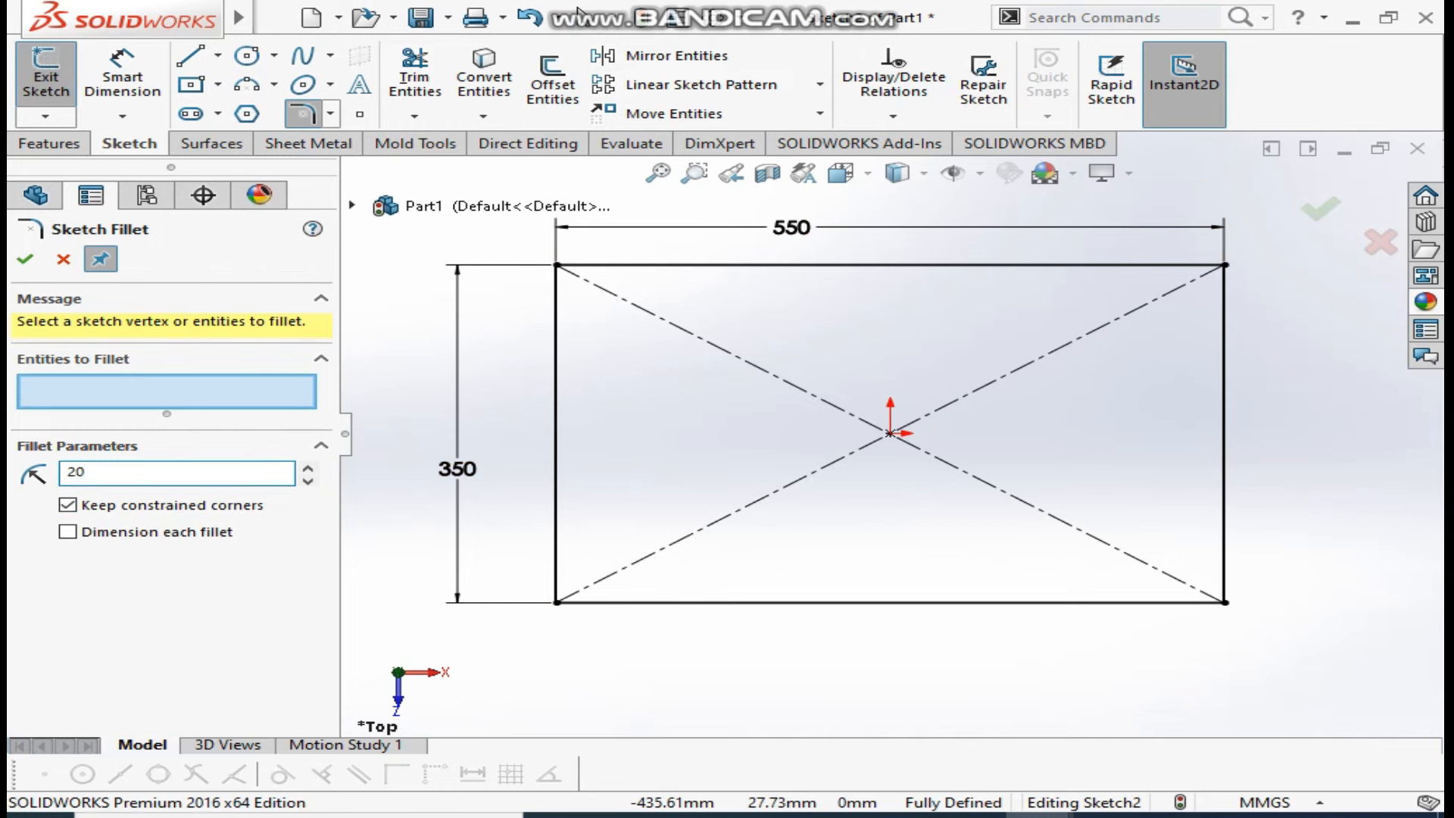
pyautogui.write('20')
pyautogui.click(558, 314)
pyautogui.click(644, 265)
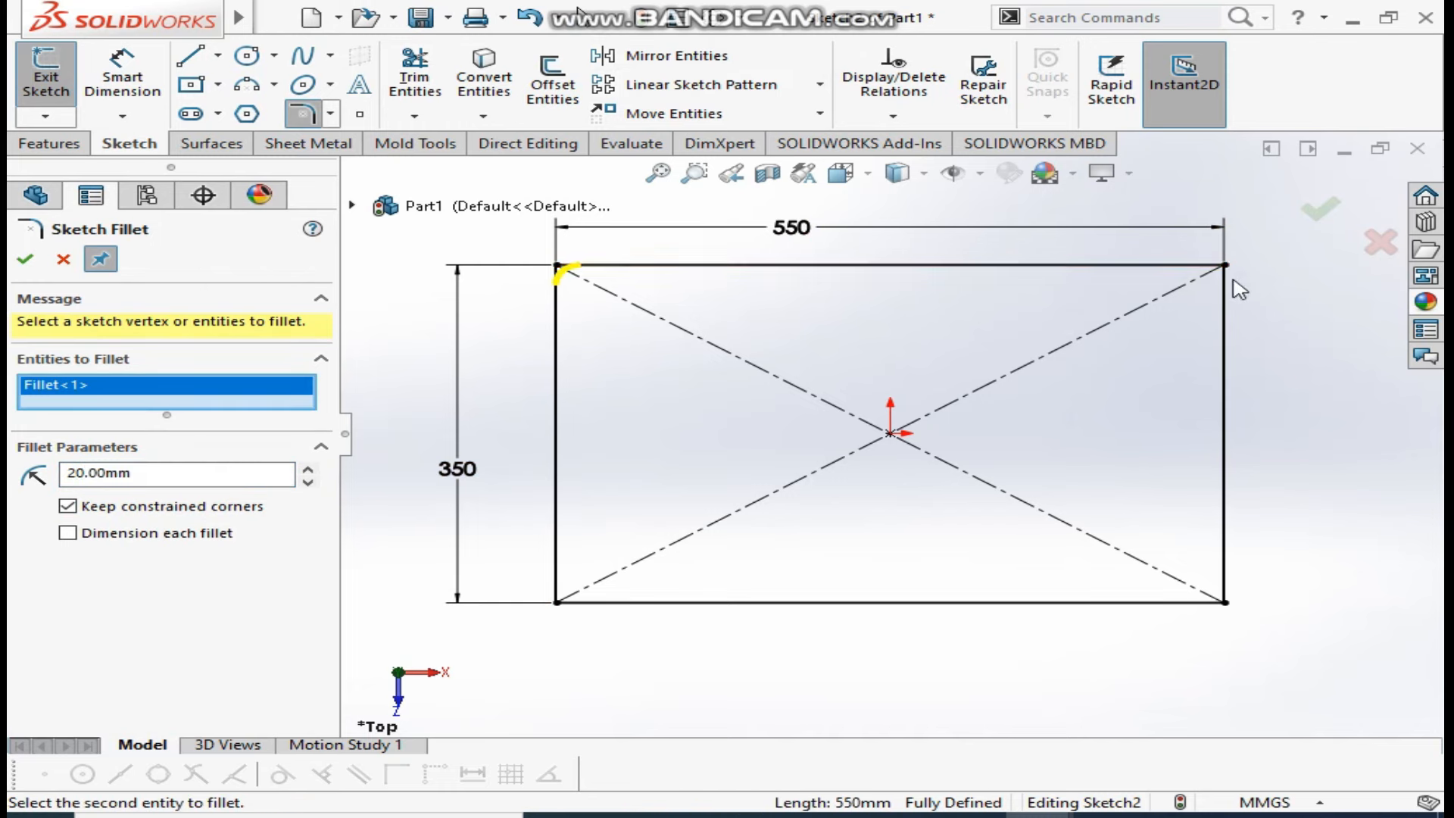
pyautogui.click(1226, 418)
pyautogui.click(1154, 604)
pyautogui.click(1224, 575)
pyautogui.click(636, 603)
pyautogui.click(557, 549)
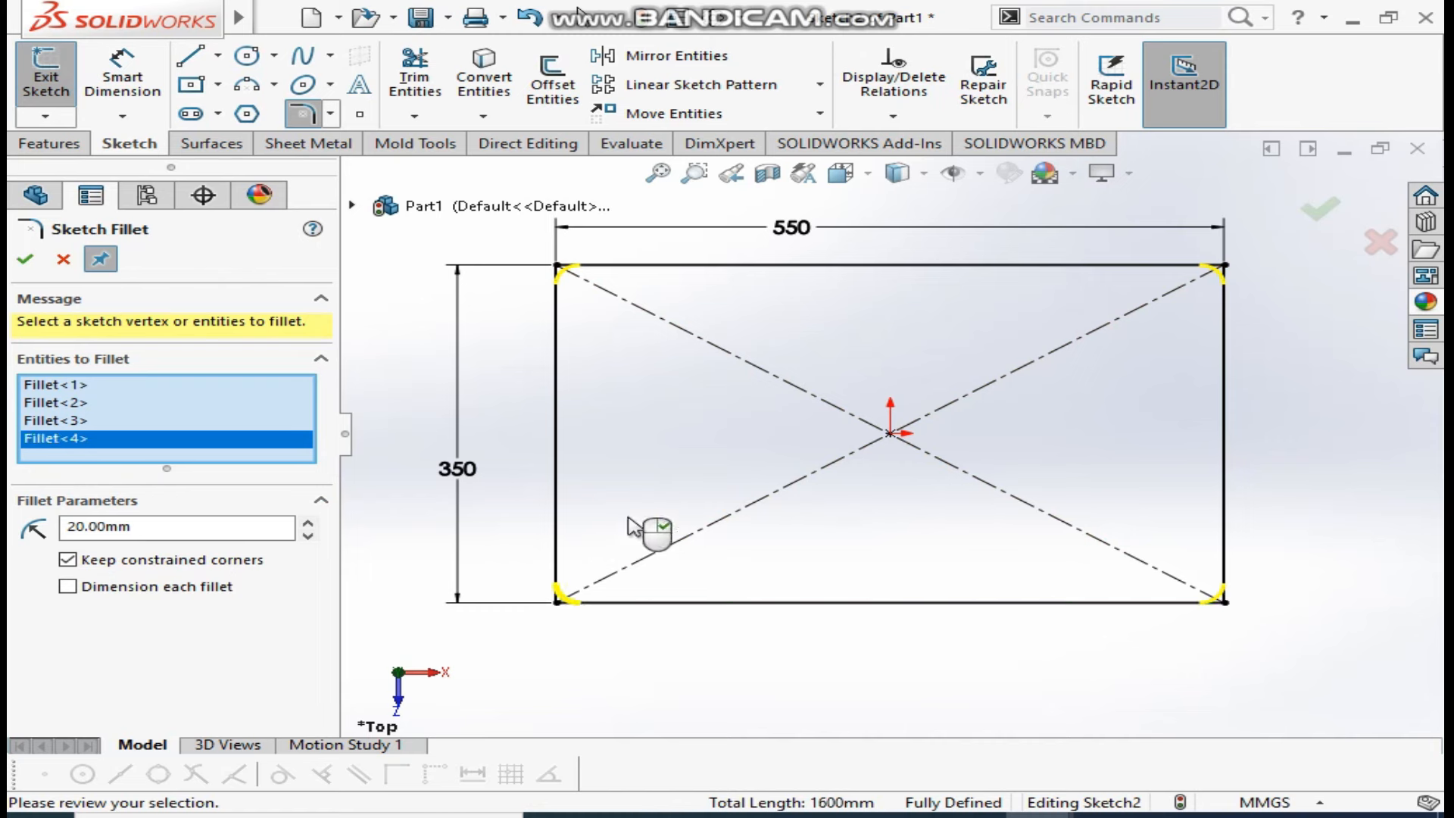
pyautogui.click(24, 261)
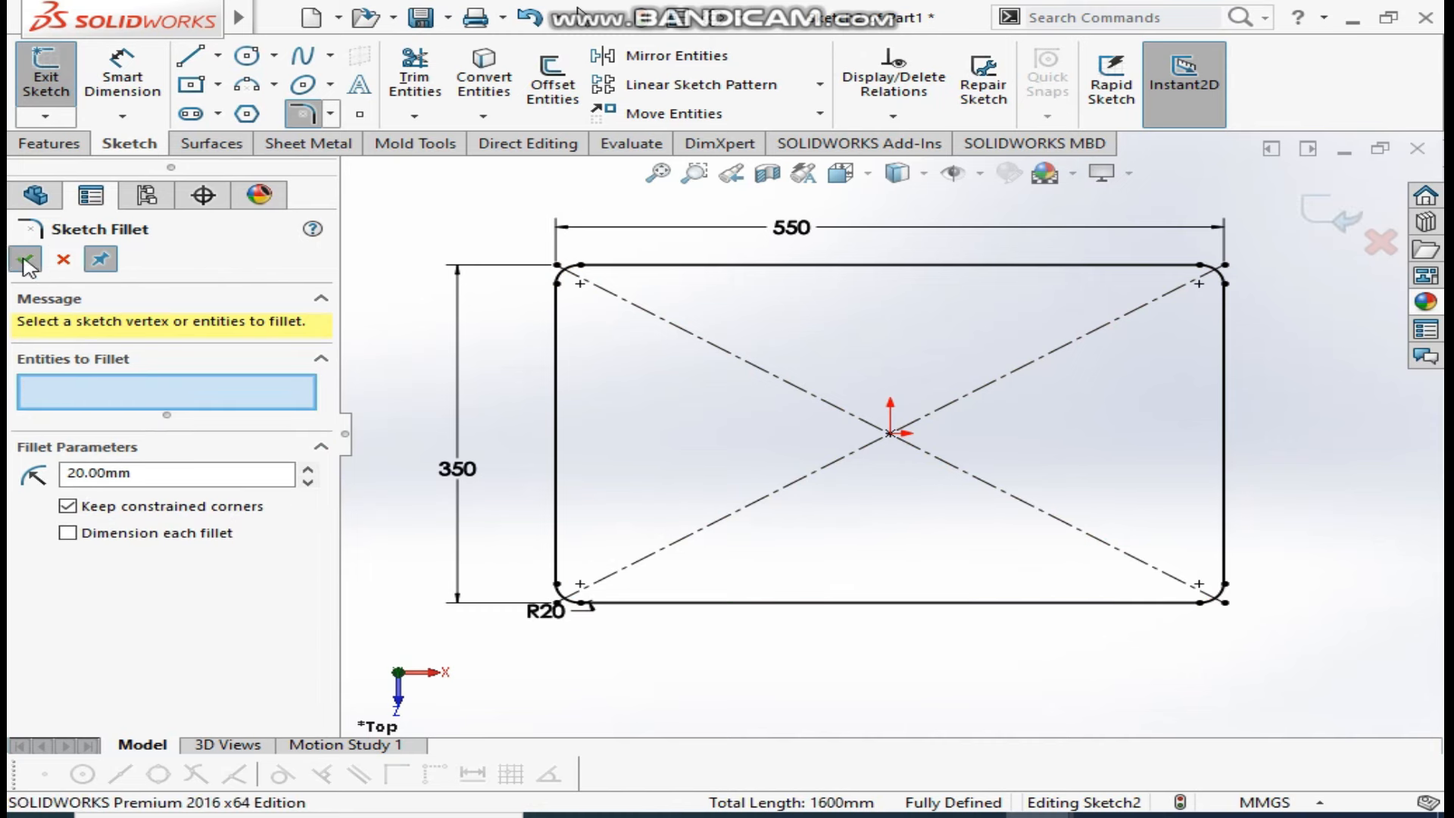
pyautogui.click(24, 260)
pyautogui.click(1330, 214)
# Extrude the rounded rectangle 290 mm with the Mid Plane end condition
pyautogui.click(48, 143)
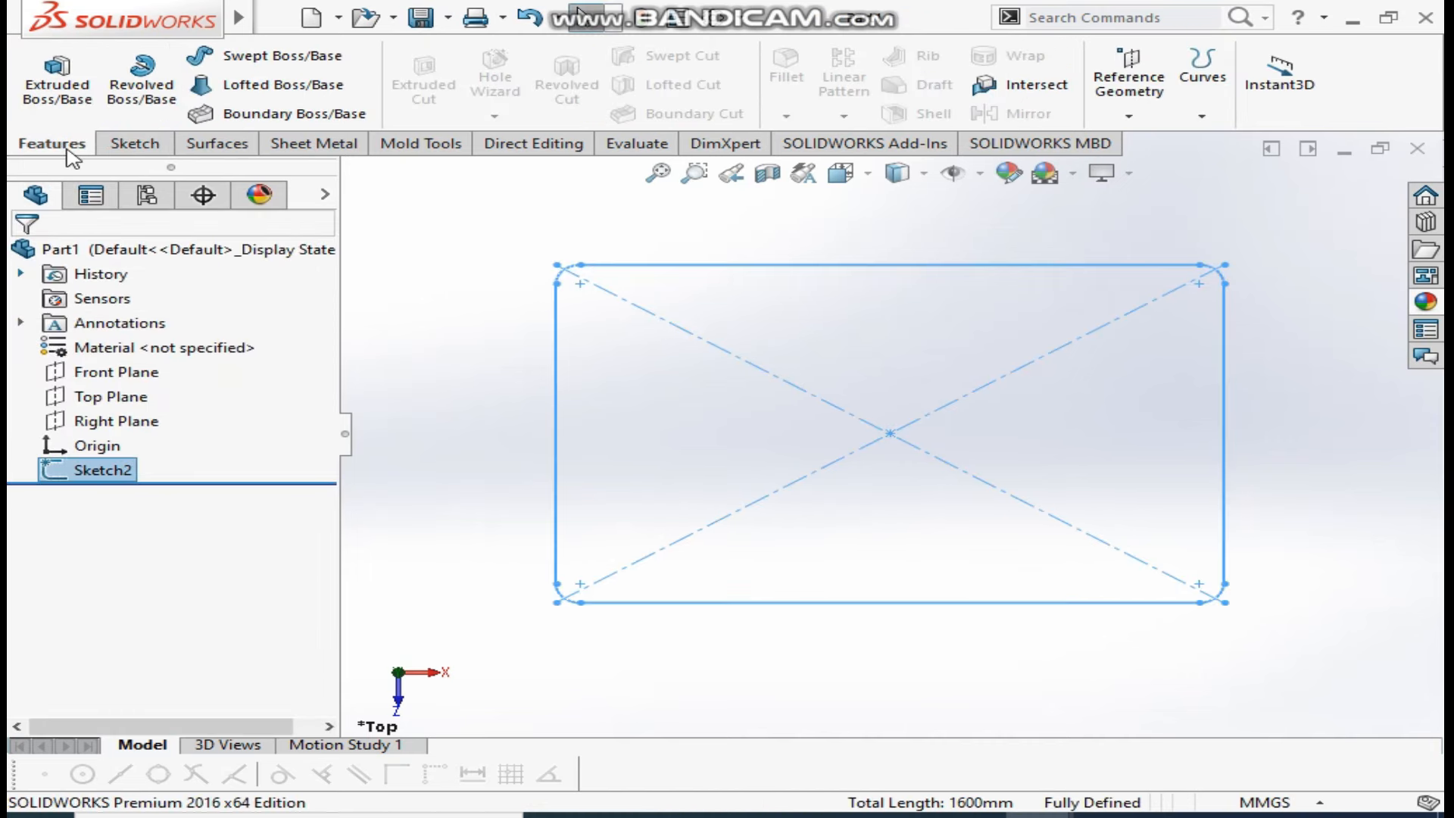
pyautogui.click(58, 83)
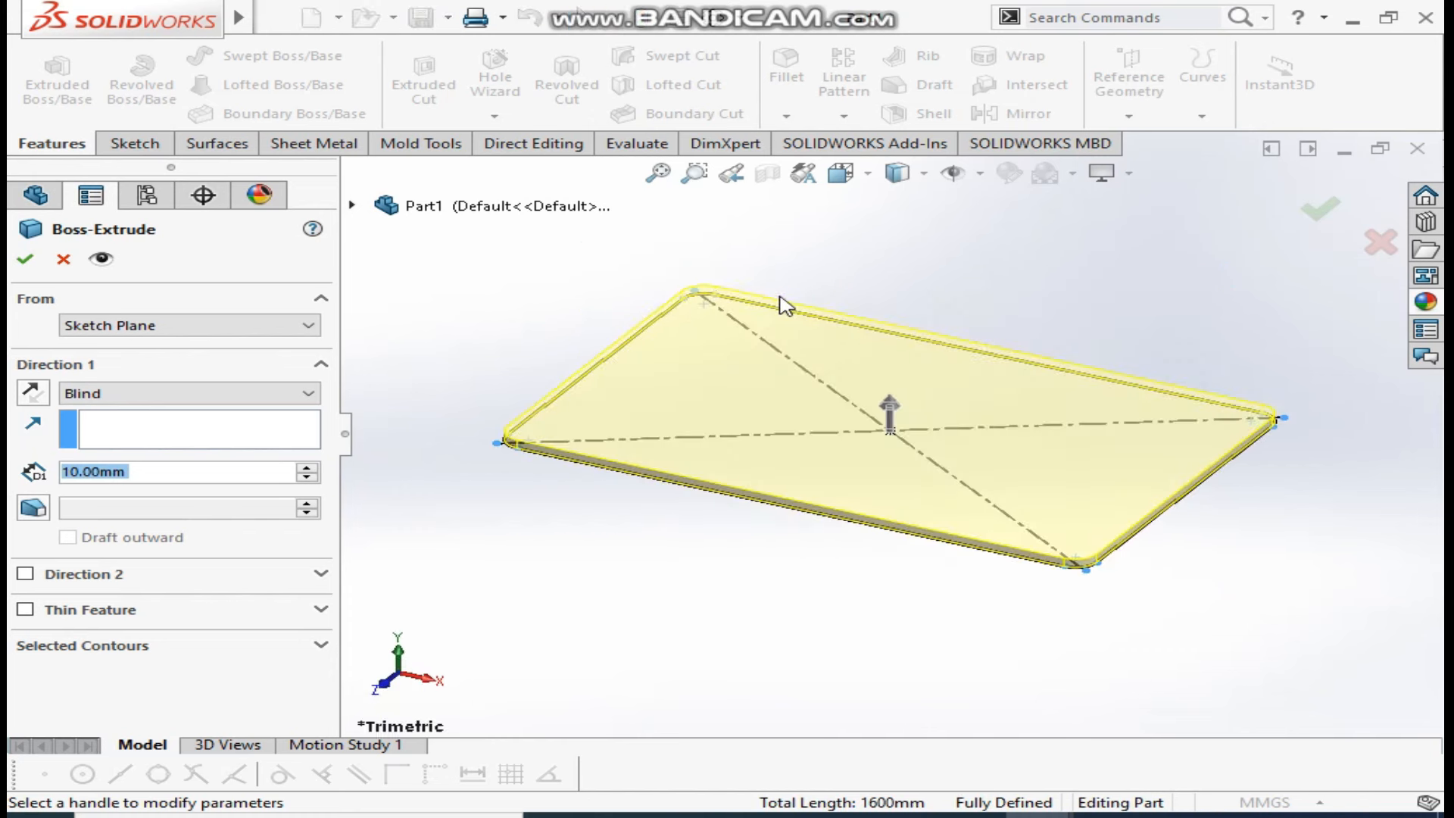
pyautogui.write('290')
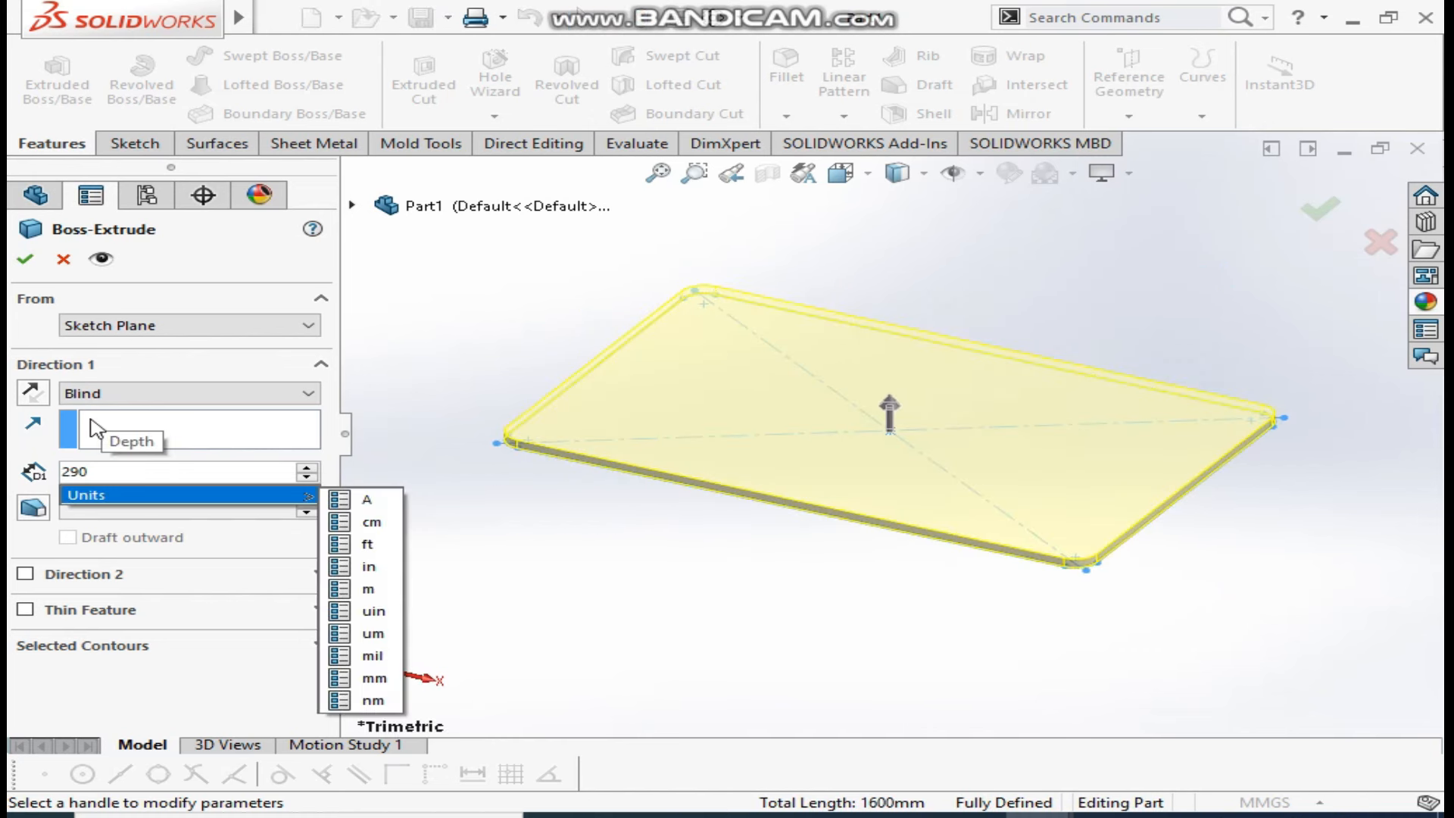
pyautogui.click(122, 399)
pyautogui.click(121, 400)
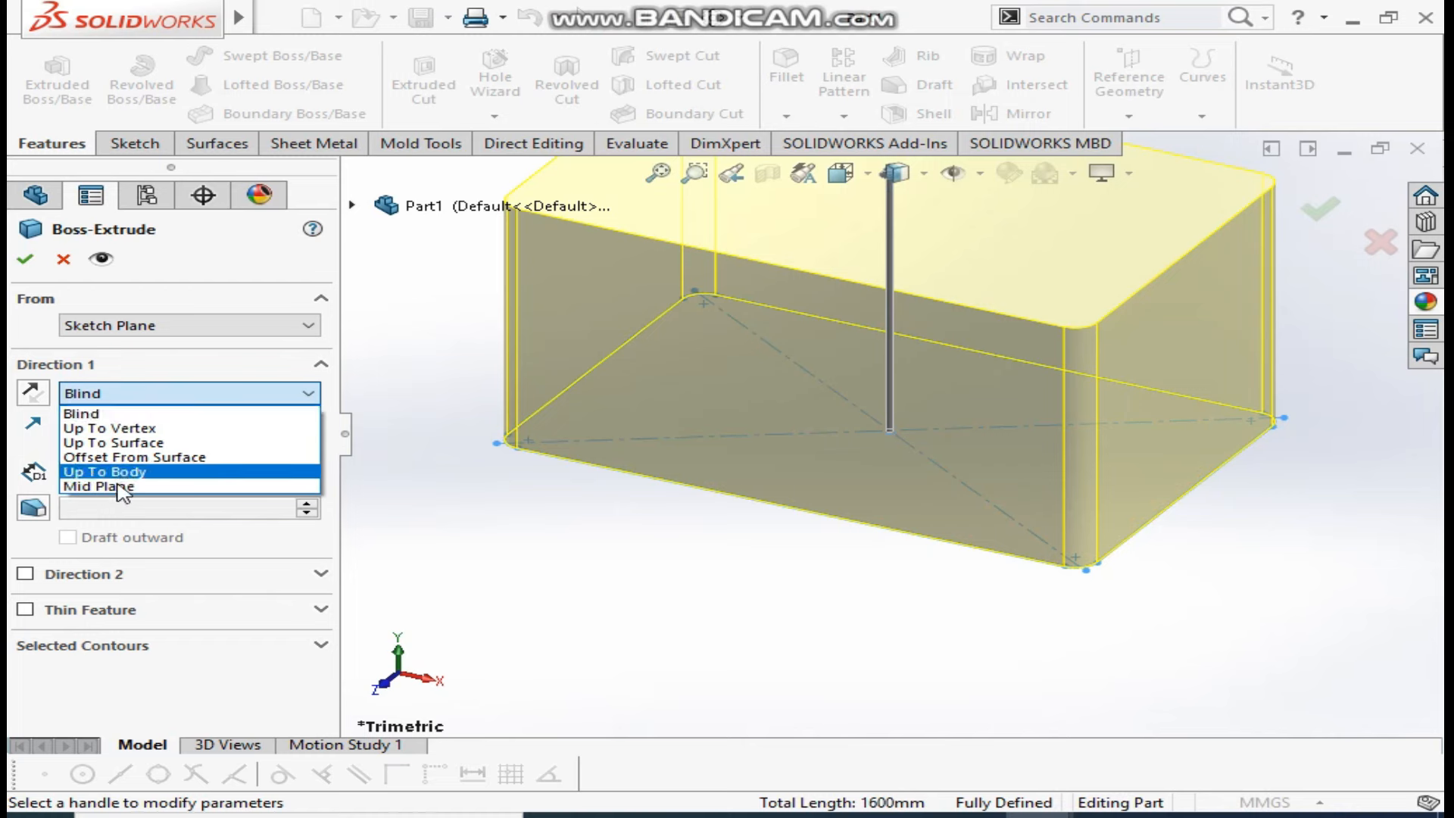
pyautogui.click(113, 487)
pyautogui.click(25, 259)
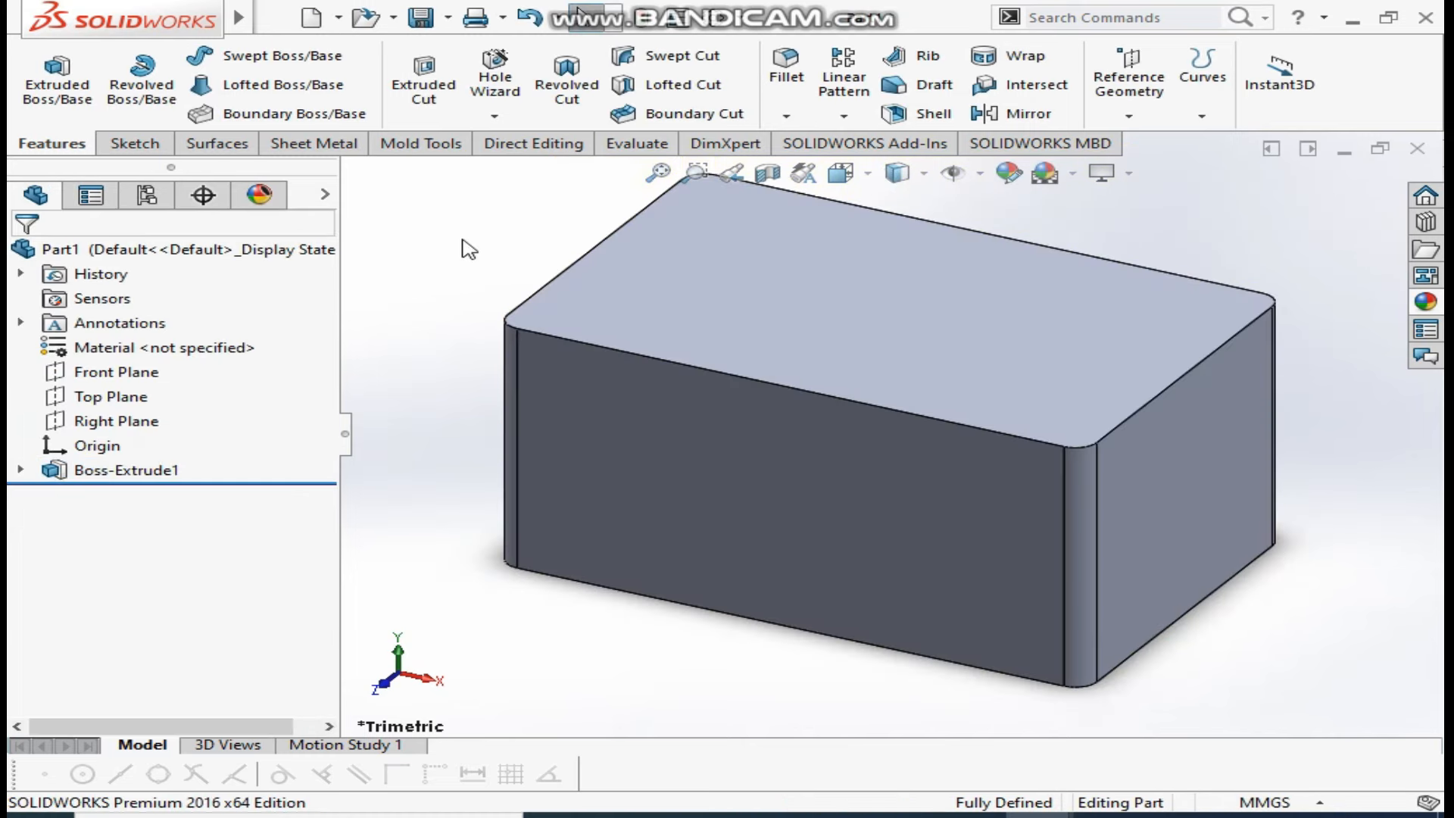
# Shell the block with a 20 mm wall thickness, removing the top face
pyautogui.click(925, 113)
pyautogui.click(766, 290)
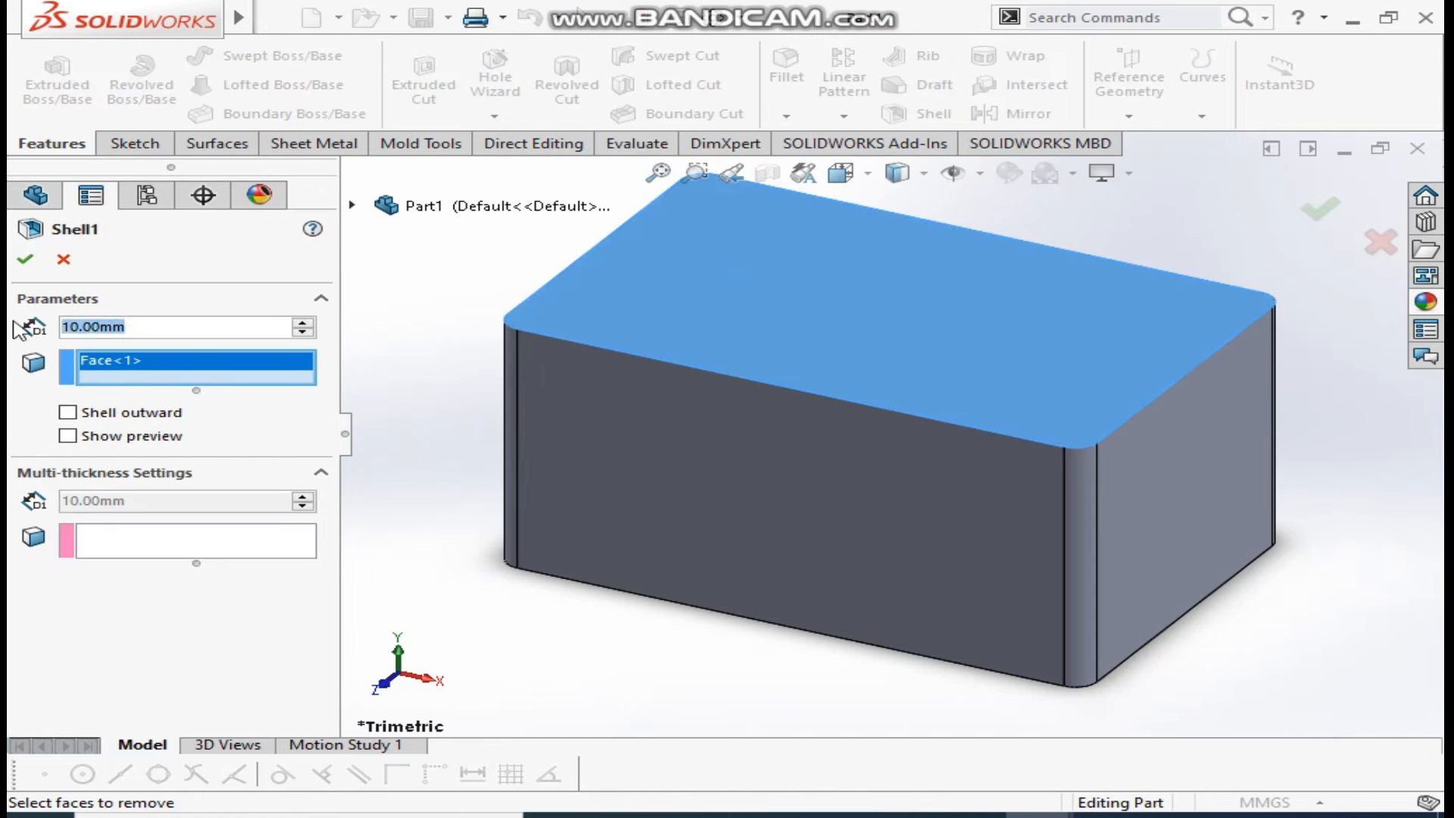
pyautogui.write('20')
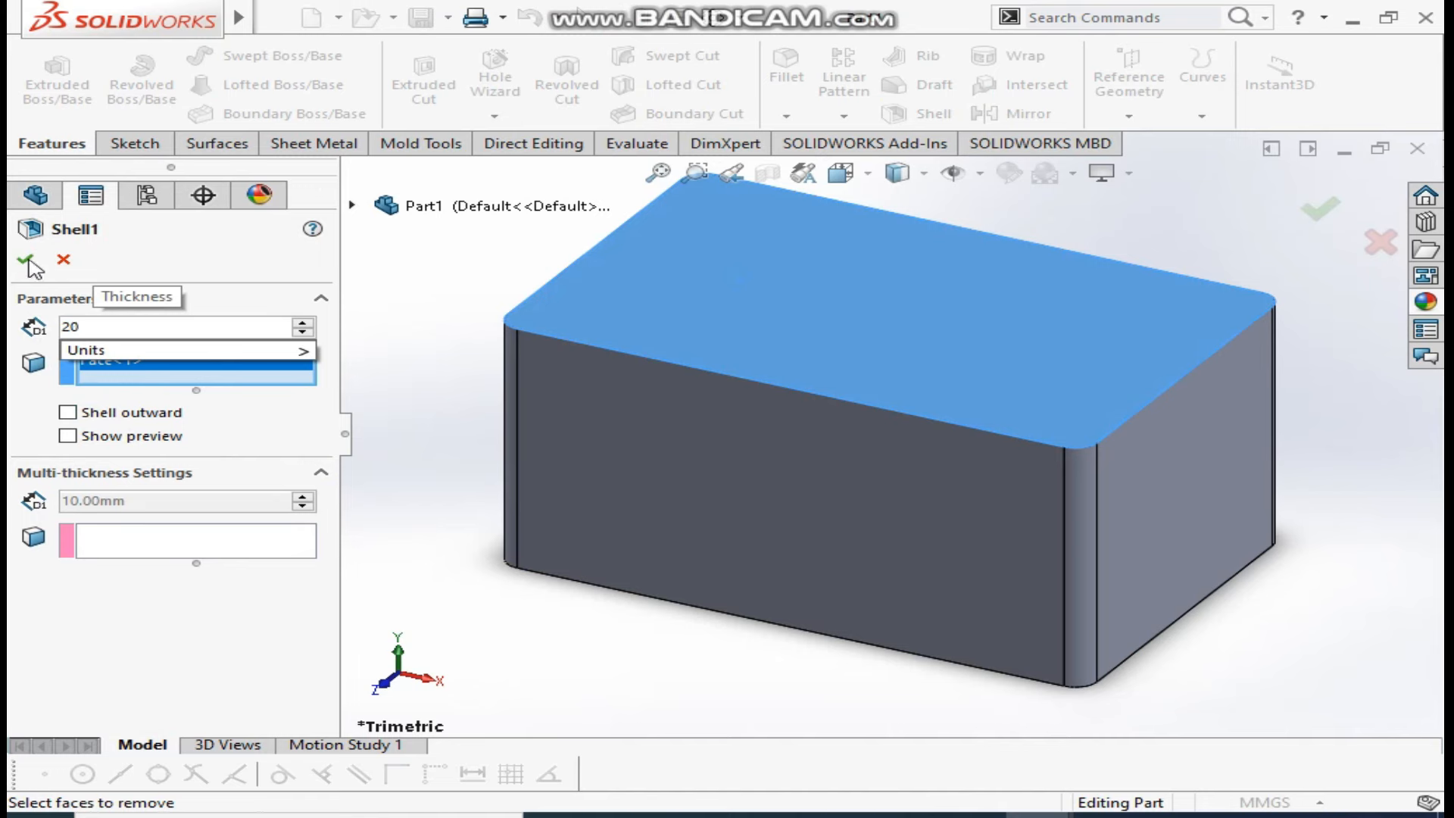
pyautogui.click(27, 262)
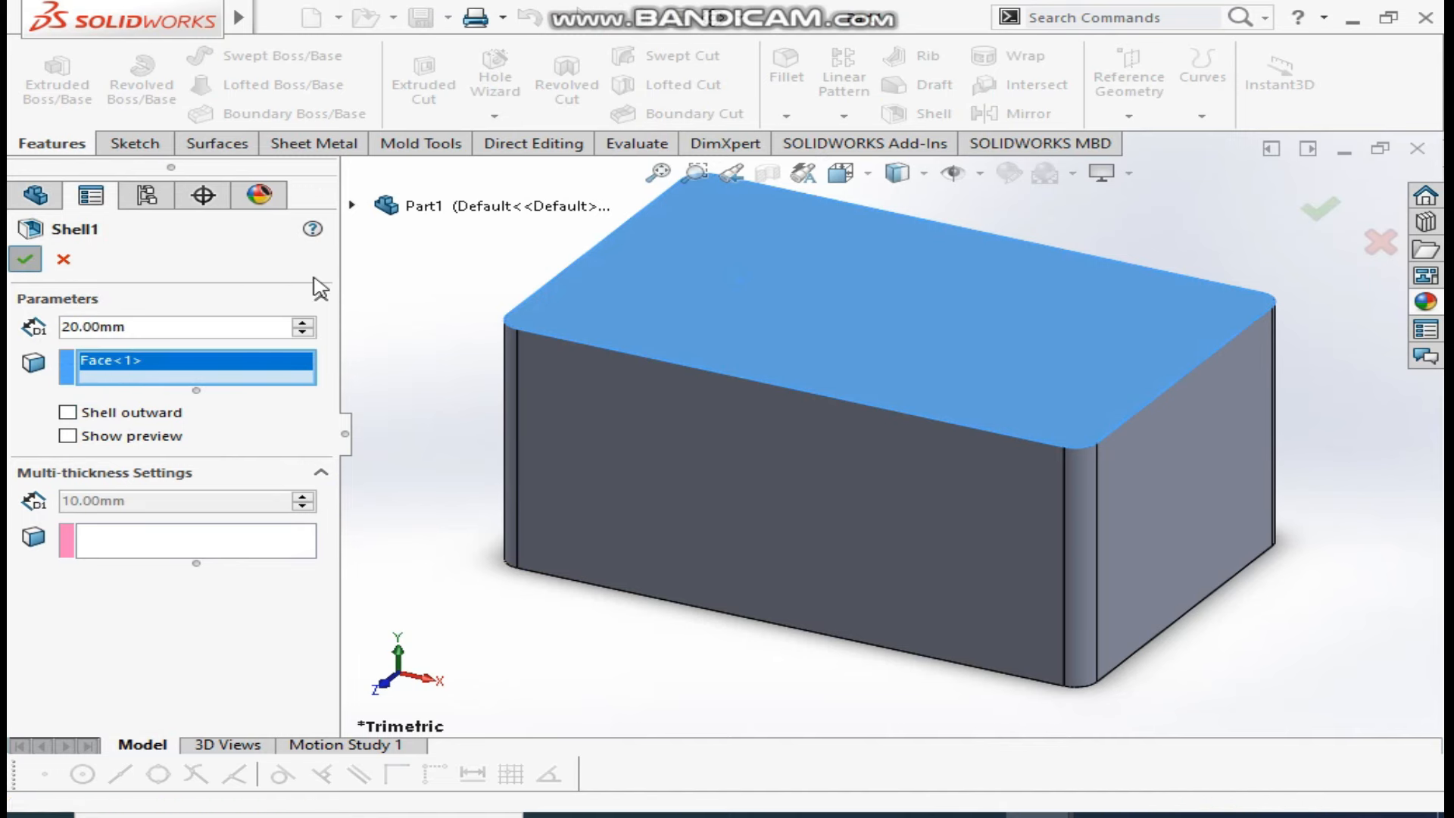
# Sketch a notch profile with sloped sides and a flat bottom along the long side face's top edge, closed by a line across that edge
pyautogui.moveTo(500, 322); pyautogui.dragTo(635, 366, button='middle')
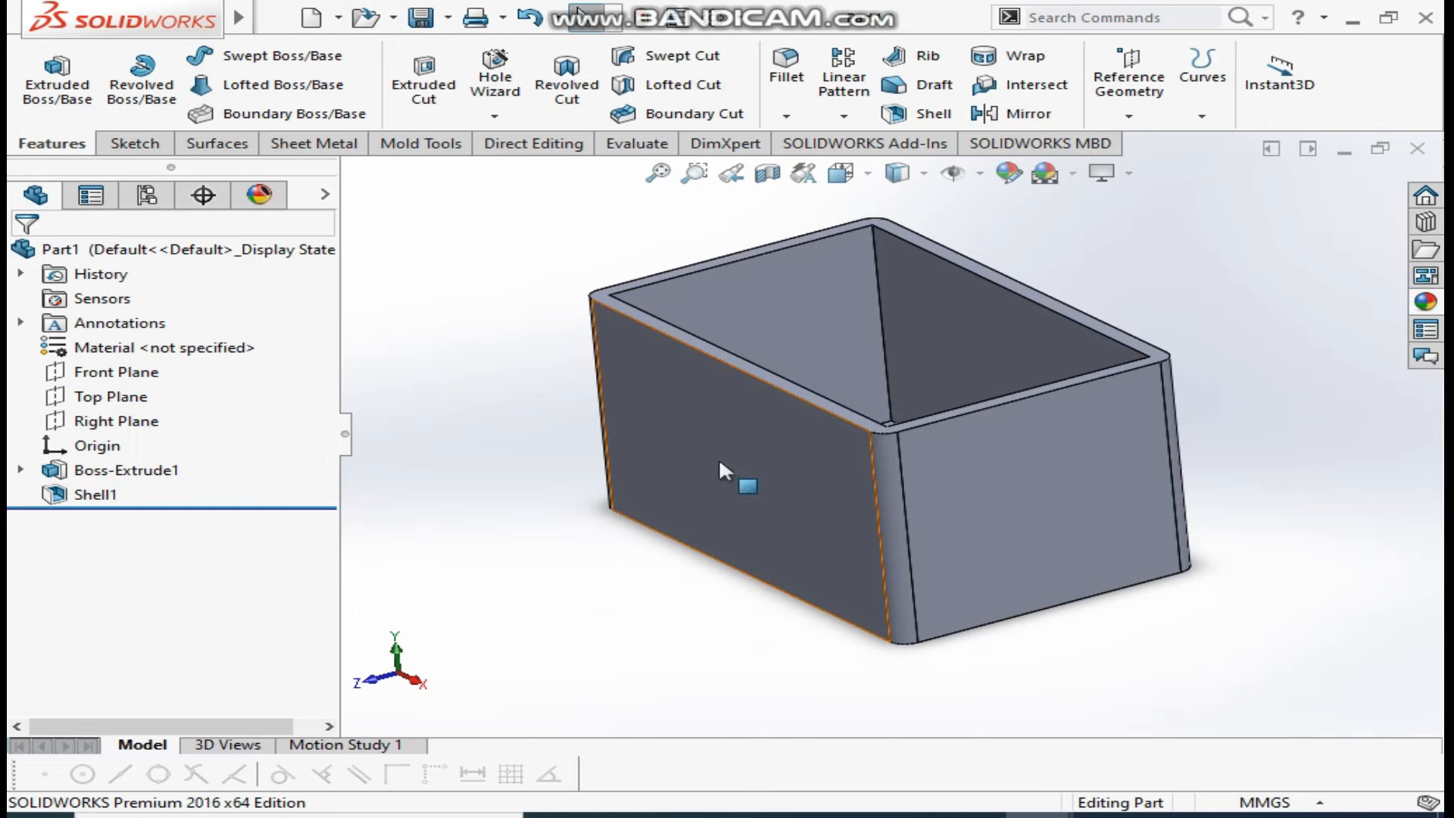
pyautogui.click(740, 424)
pyautogui.click(829, 333)
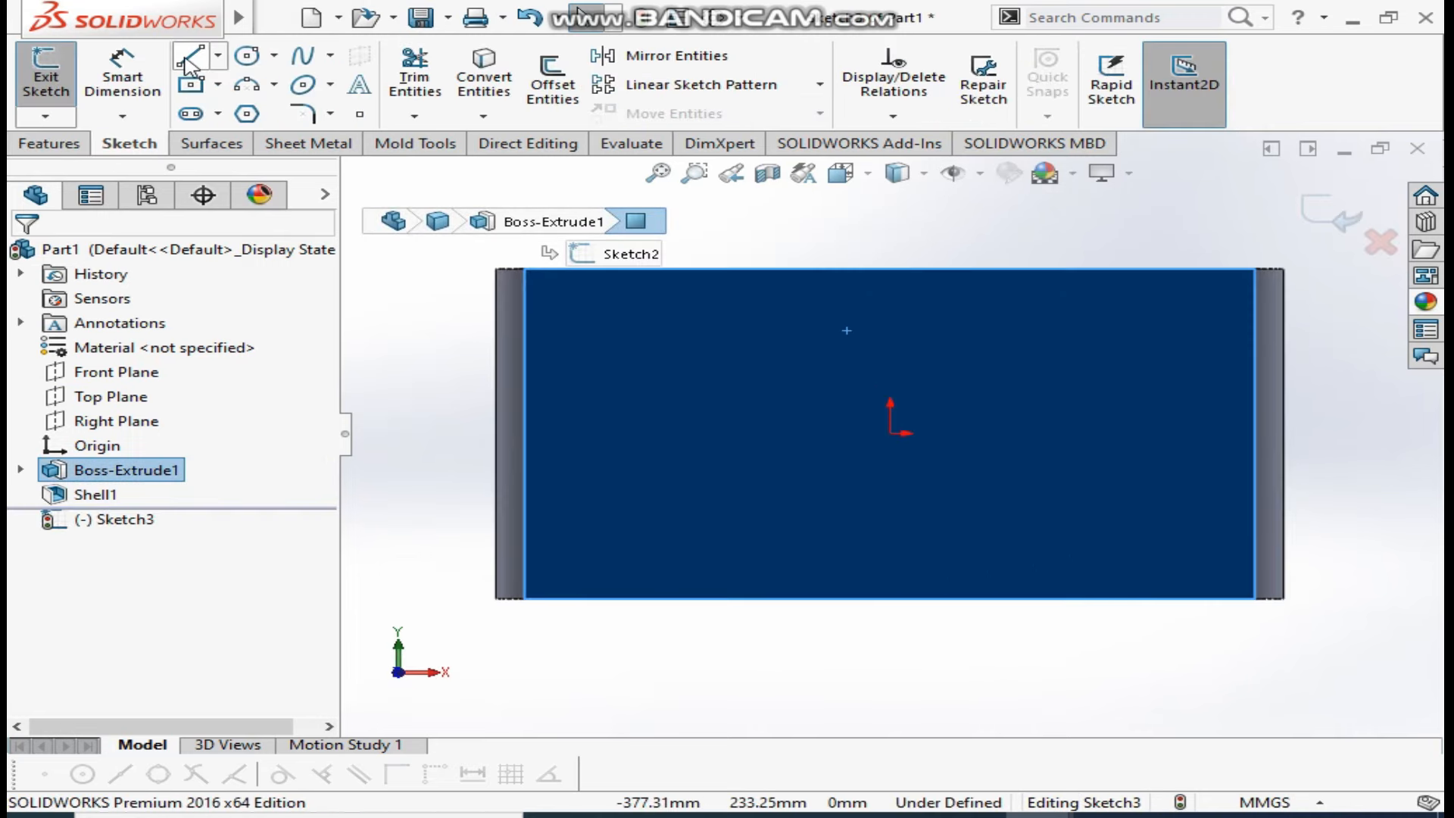
pyautogui.click(189, 61)
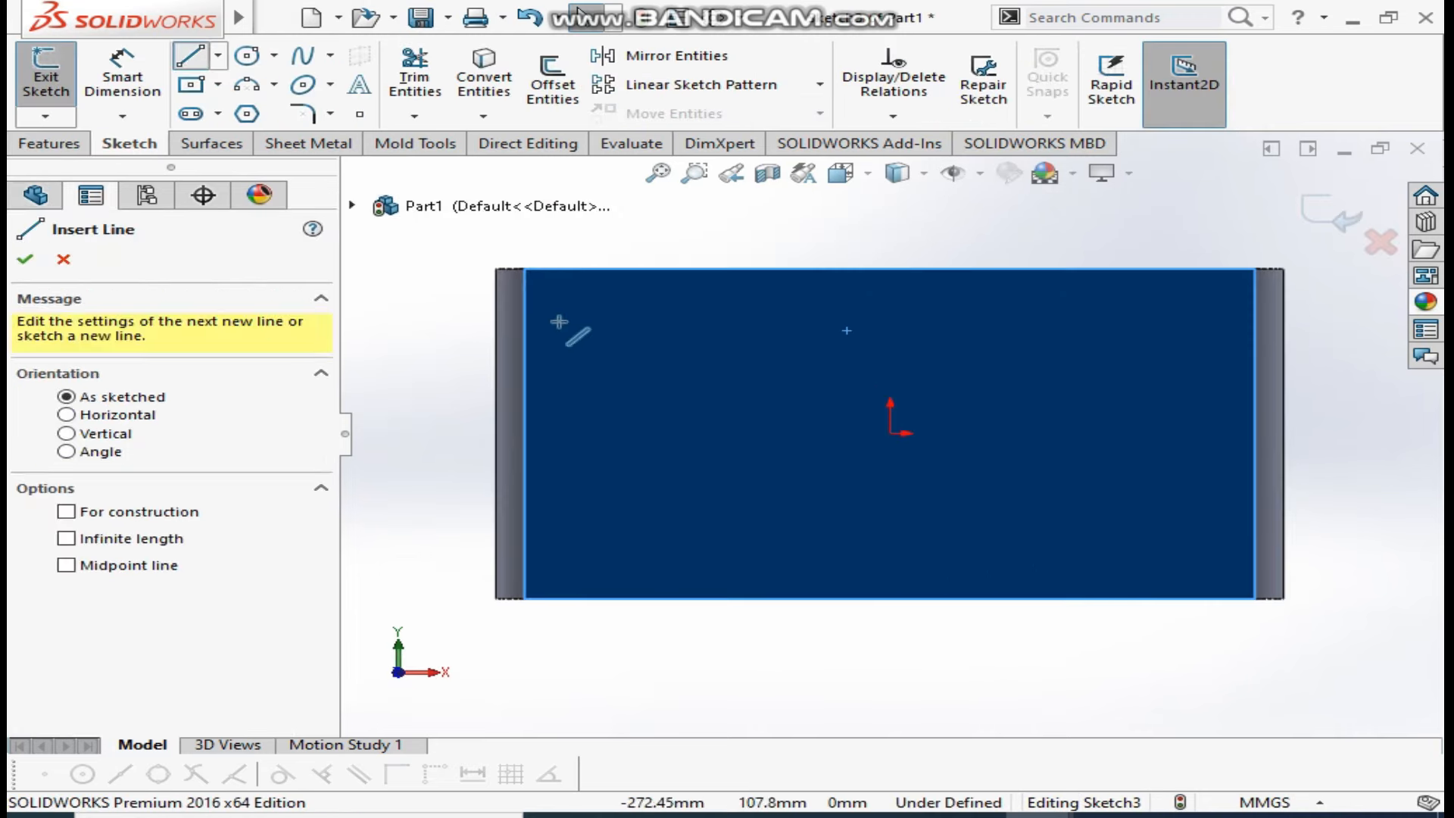
pyautogui.click(524, 269)
pyautogui.click(703, 269)
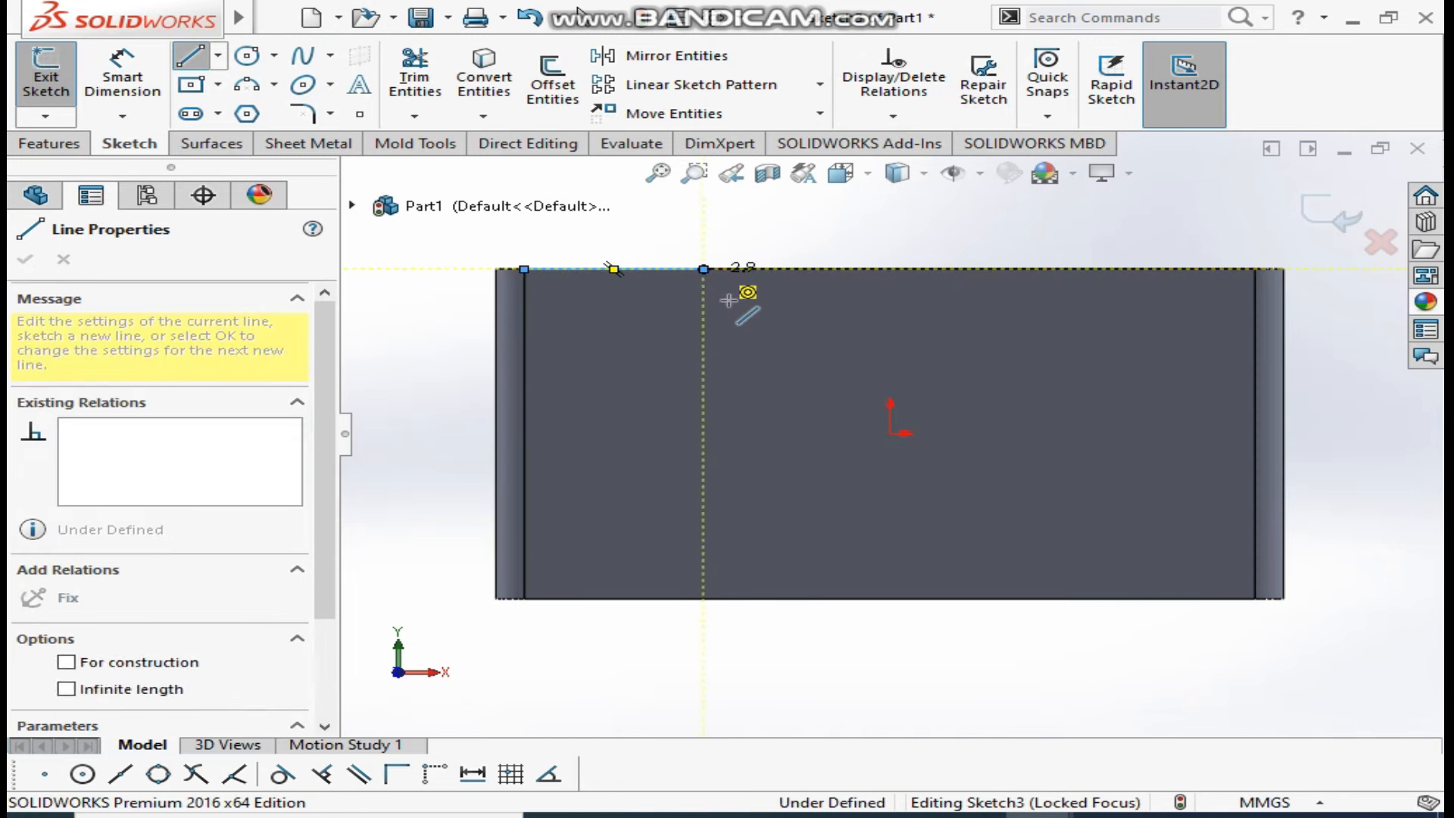
pyautogui.click(756, 311)
pyautogui.click(1037, 310)
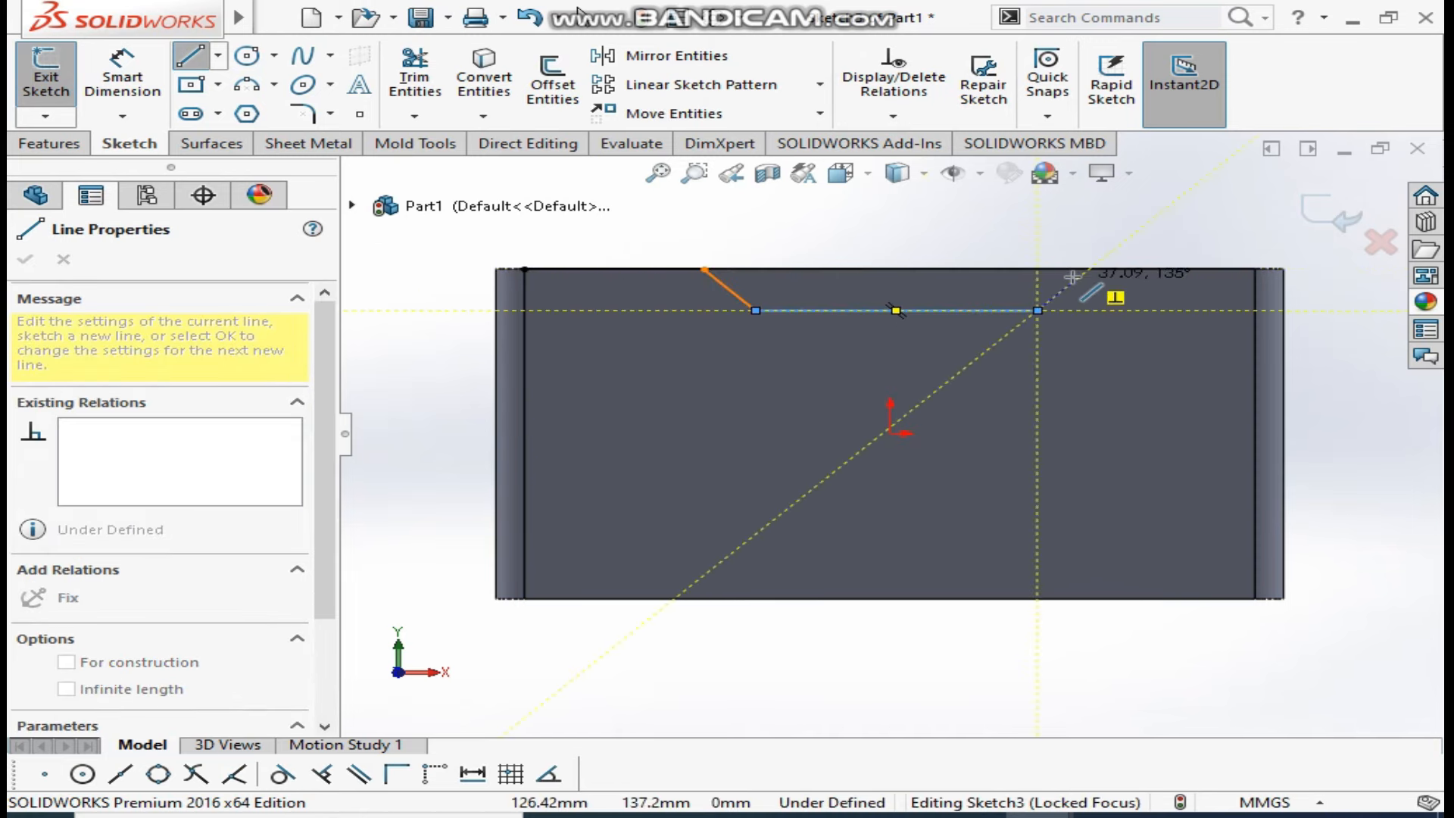
pyautogui.click(1081, 269)
pyautogui.click(1254, 269)
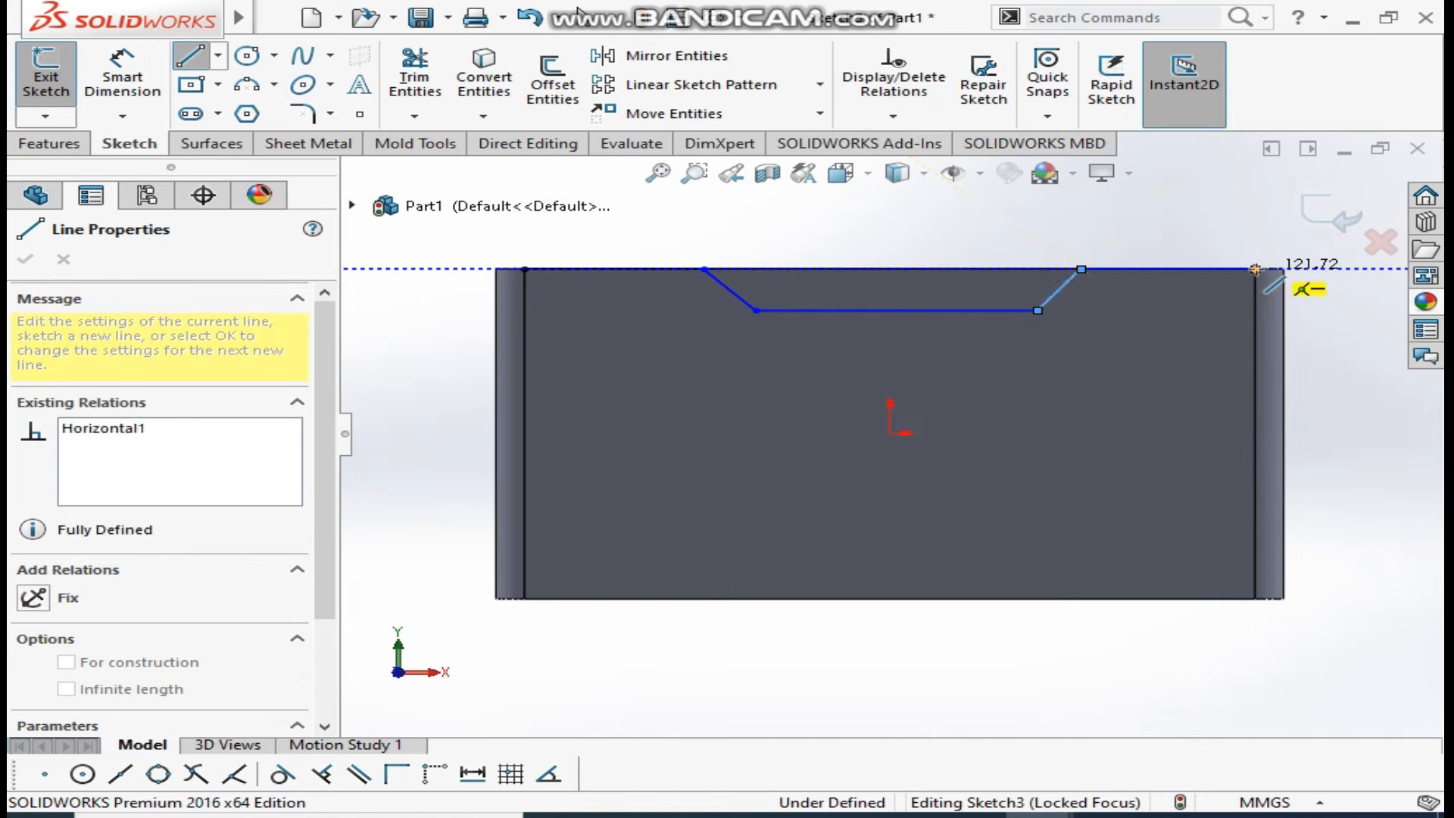
pyautogui.click(523, 269)
pyautogui.rightClick(694, 246)
pyautogui.click(742, 253)
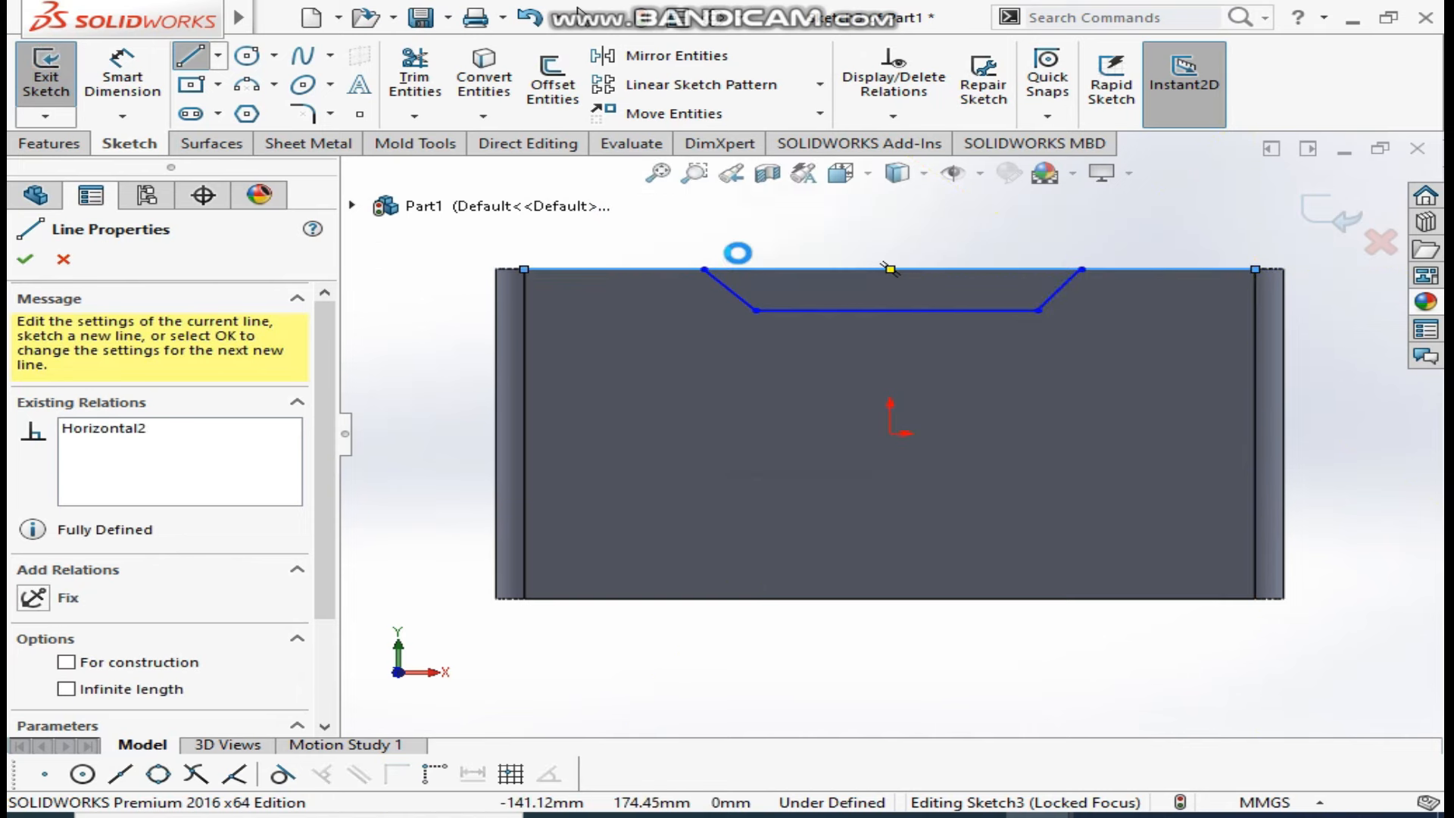
# Dimension the top-edge segments on both sides of the notch to 100 mm each
pyautogui.click(116, 84)
pyautogui.click(587, 273)
pyautogui.click(590, 240)
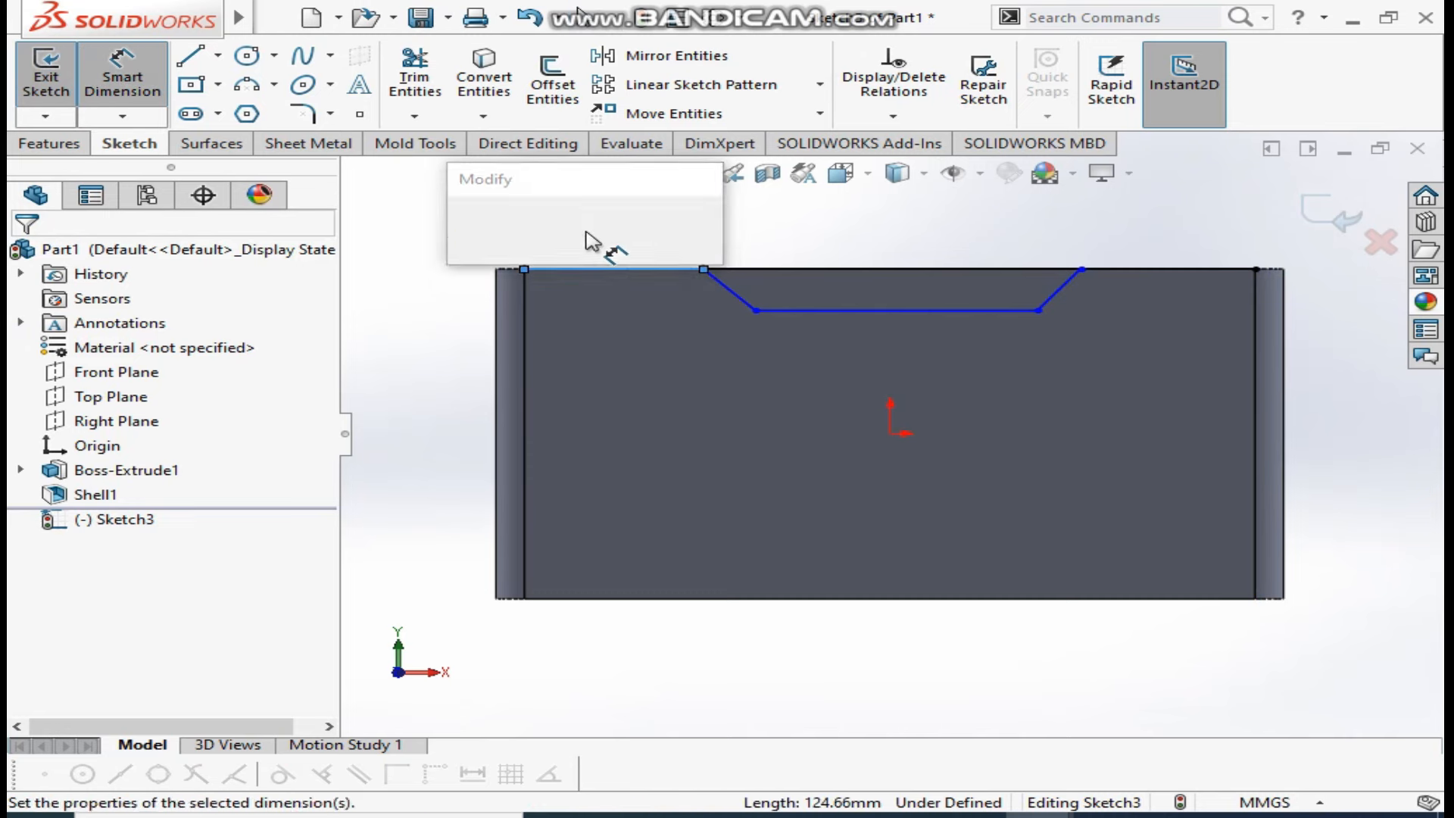
pyautogui.write('10')
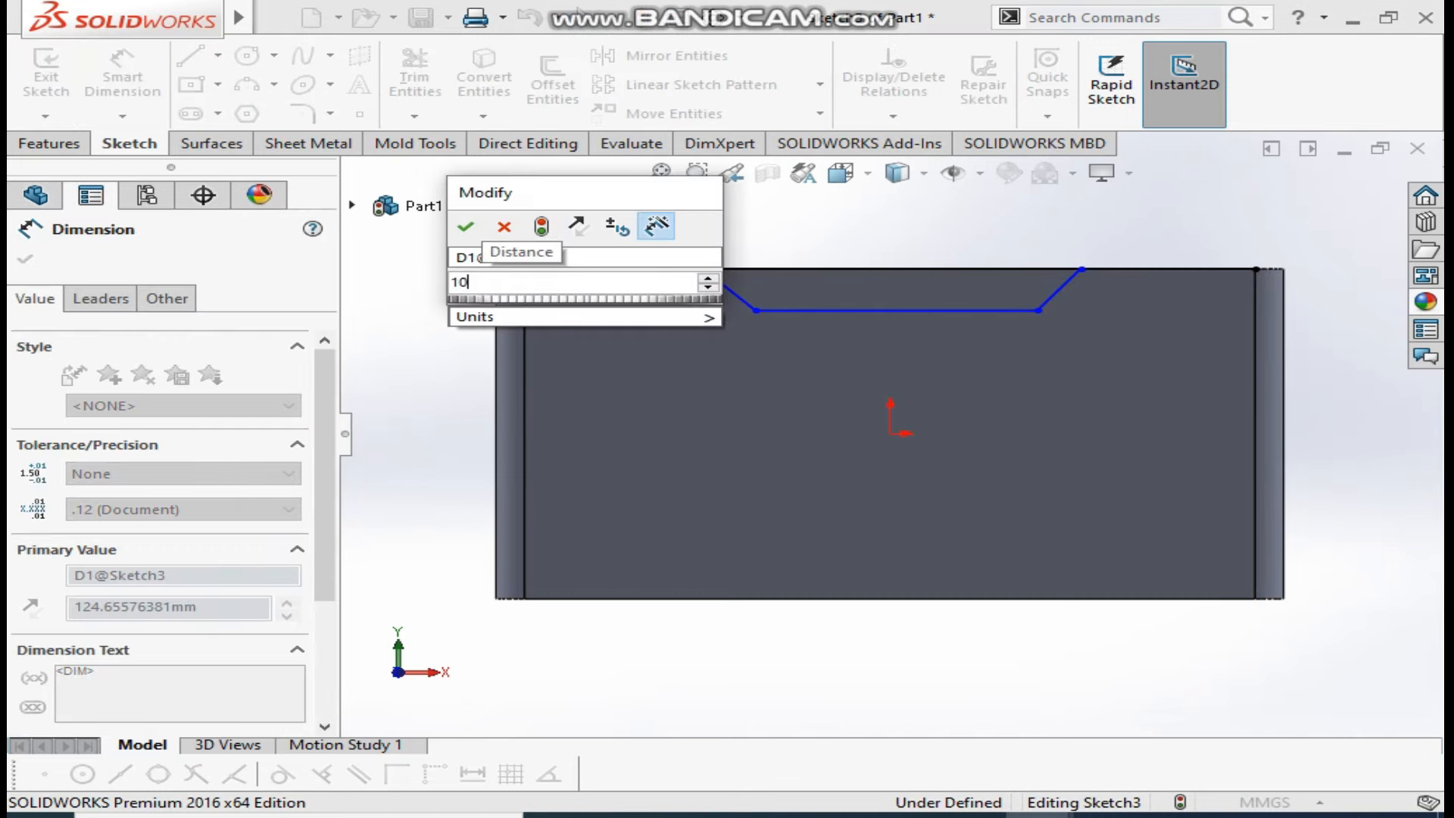
pyautogui.write('0')
pyautogui.press('Return')
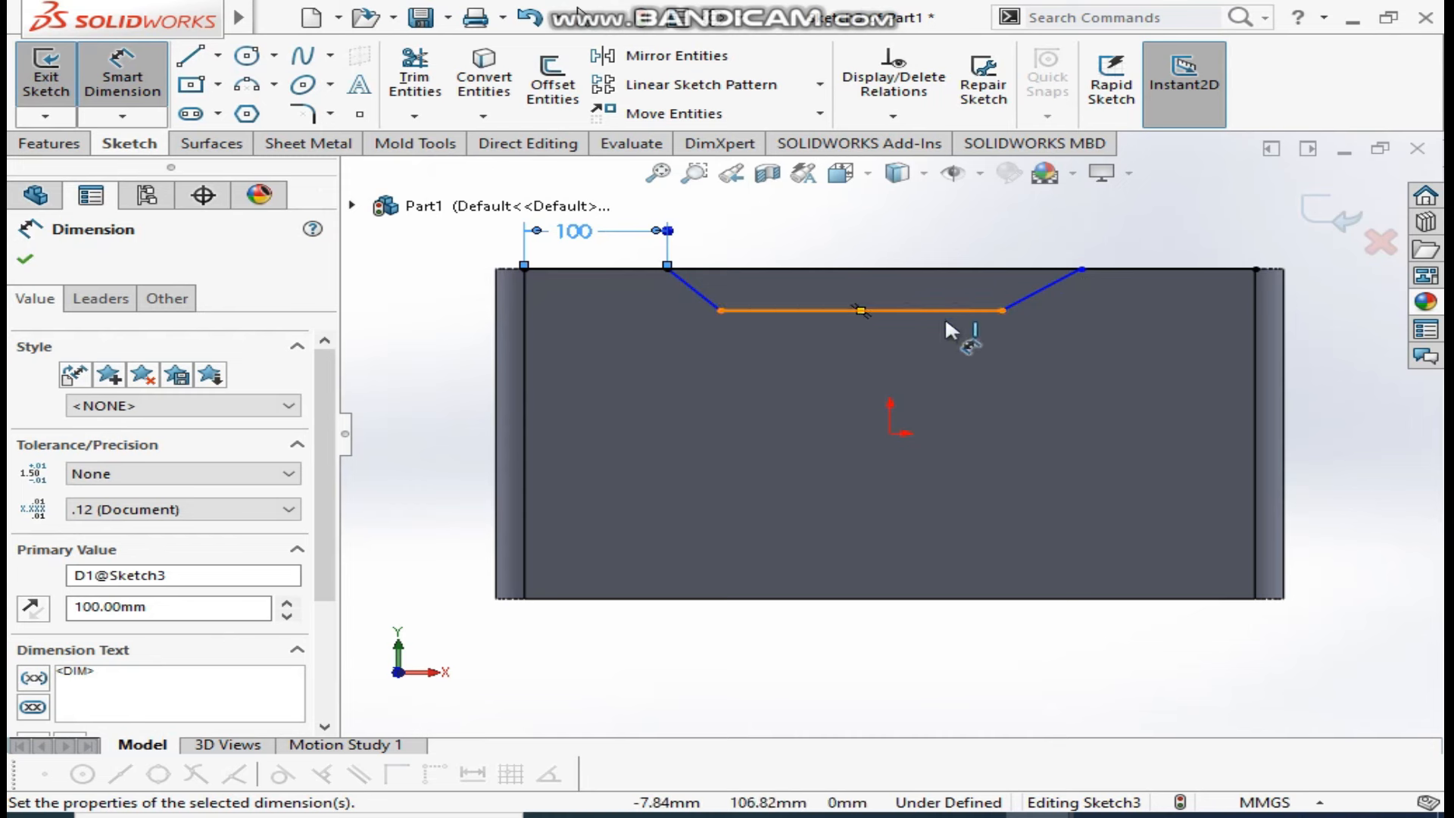
pyautogui.click(1143, 276)
pyautogui.click(1145, 237)
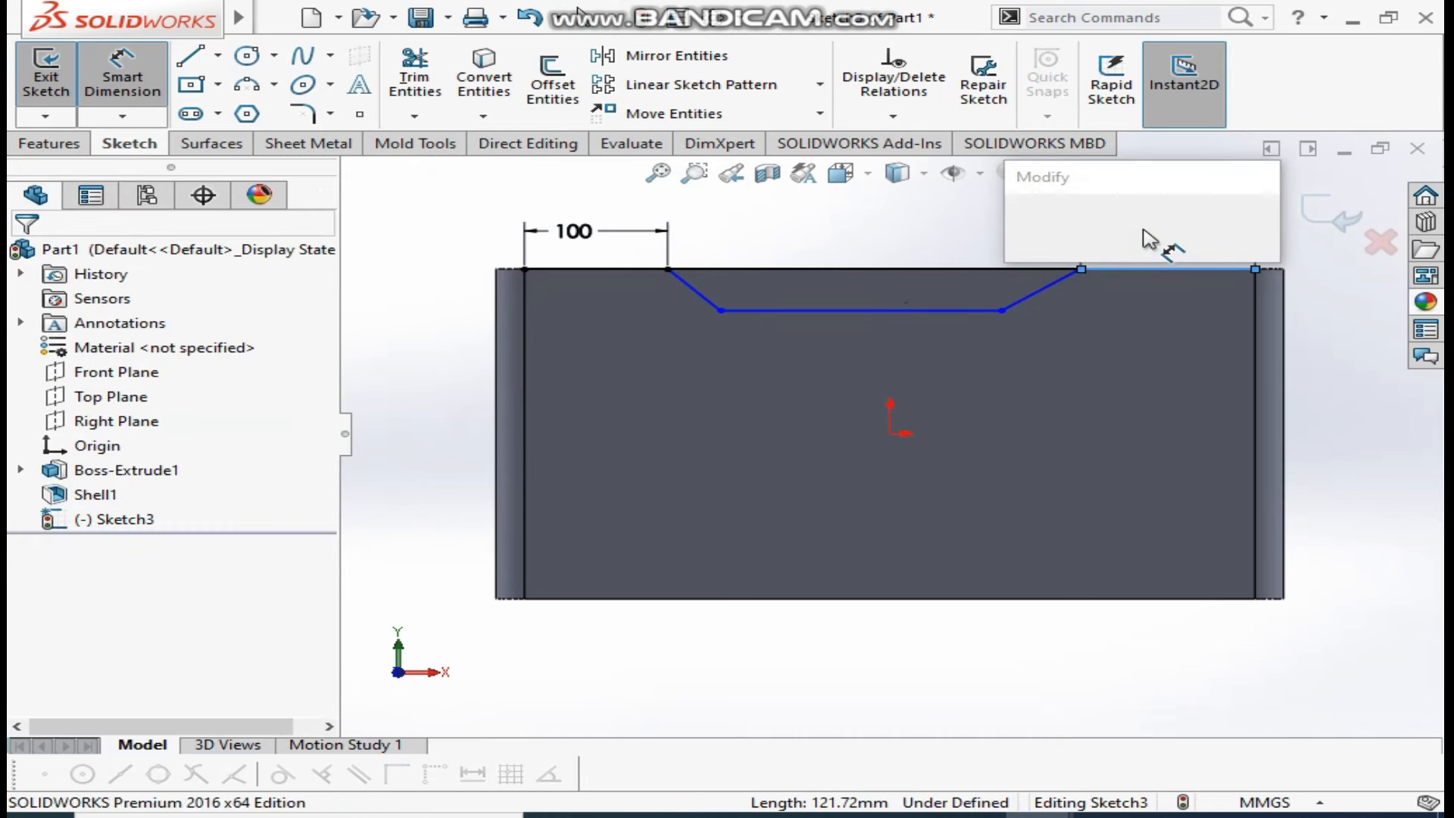
pyautogui.write('10')
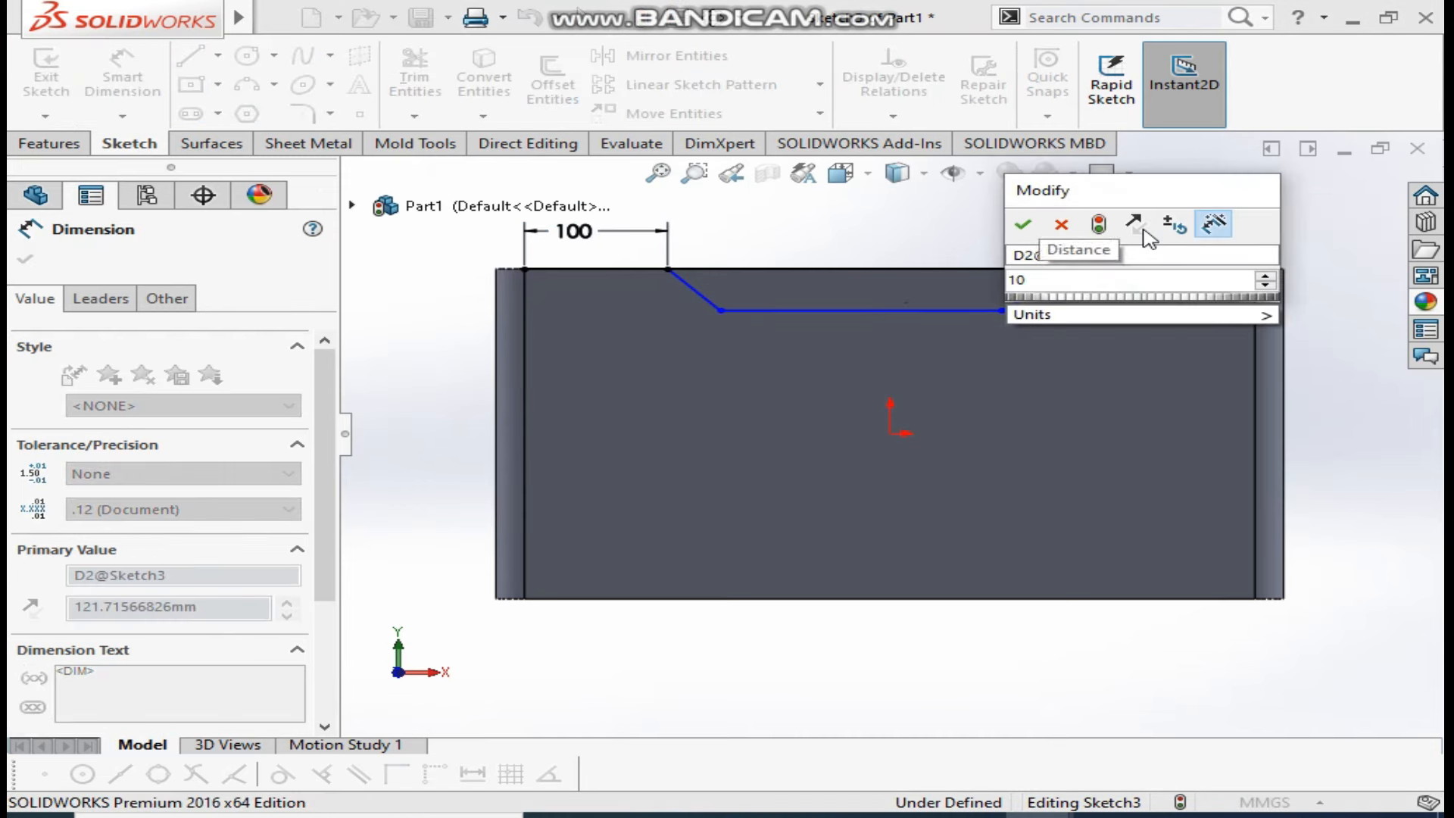
pyautogui.write('0')
pyautogui.press('Return')
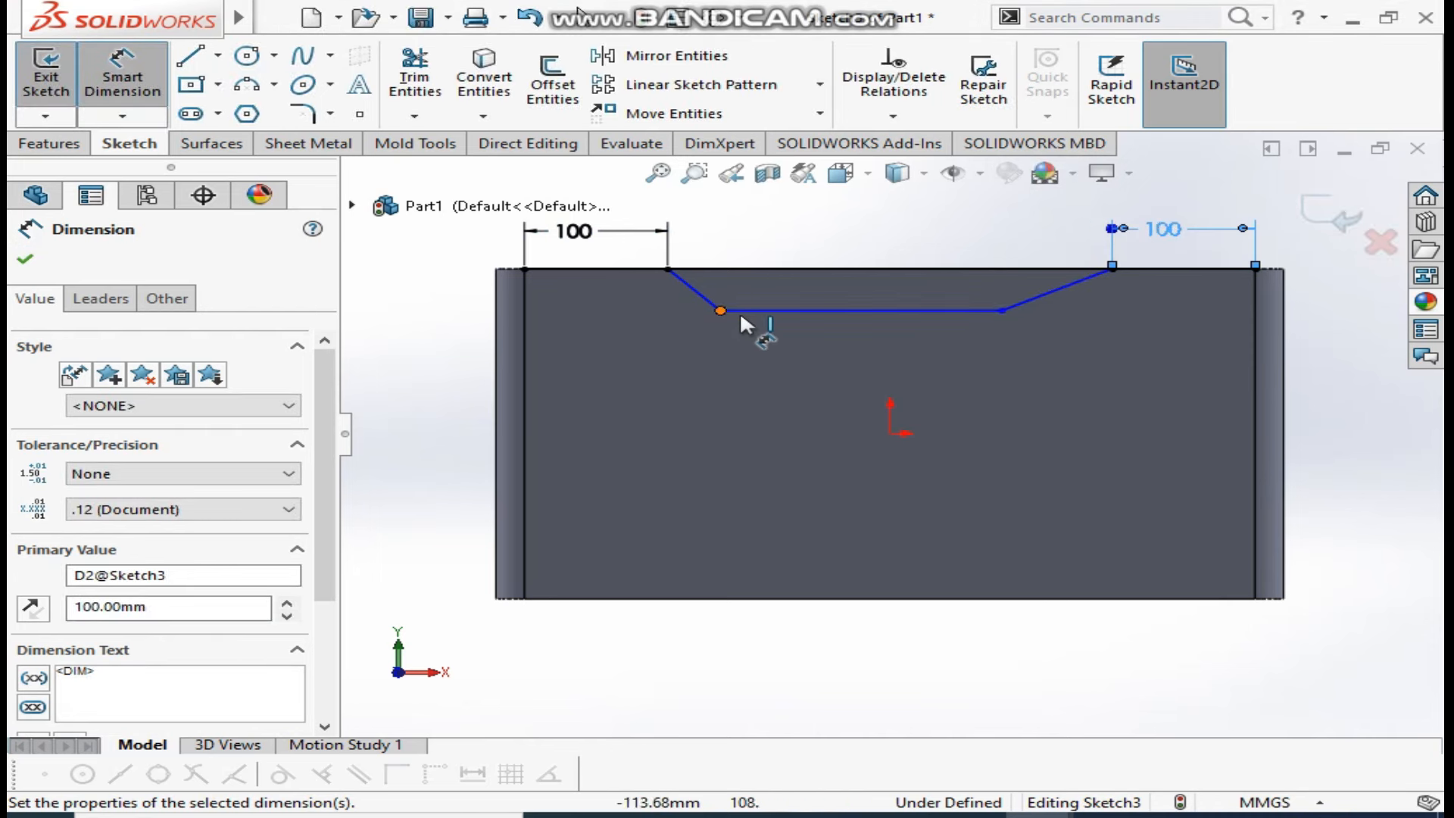
# Dimension the notch's flat bottom line to 240 mm
pyautogui.click(796, 310)
pyautogui.click(804, 356)
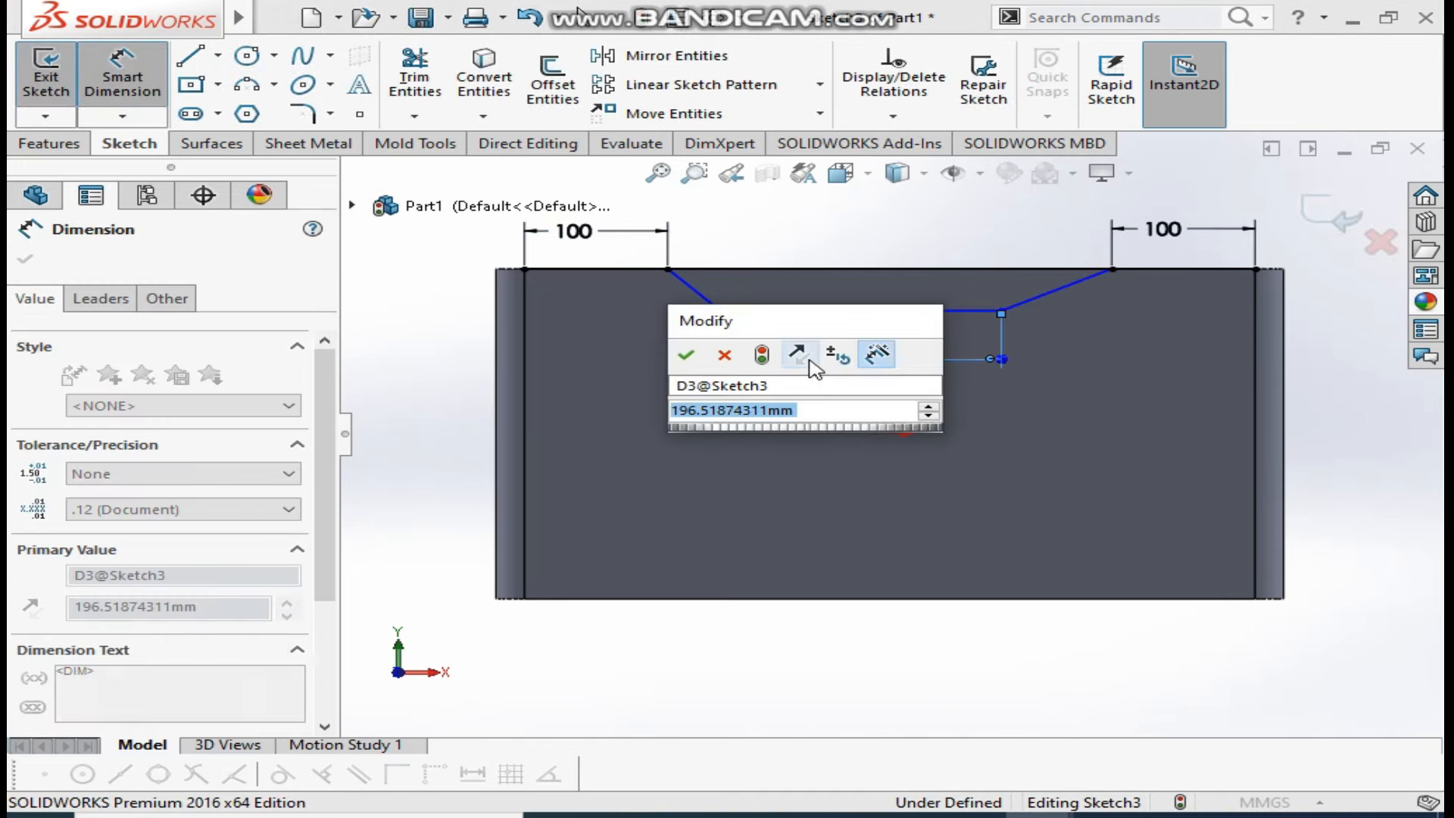
pyautogui.write('240')
pyautogui.press('Return')
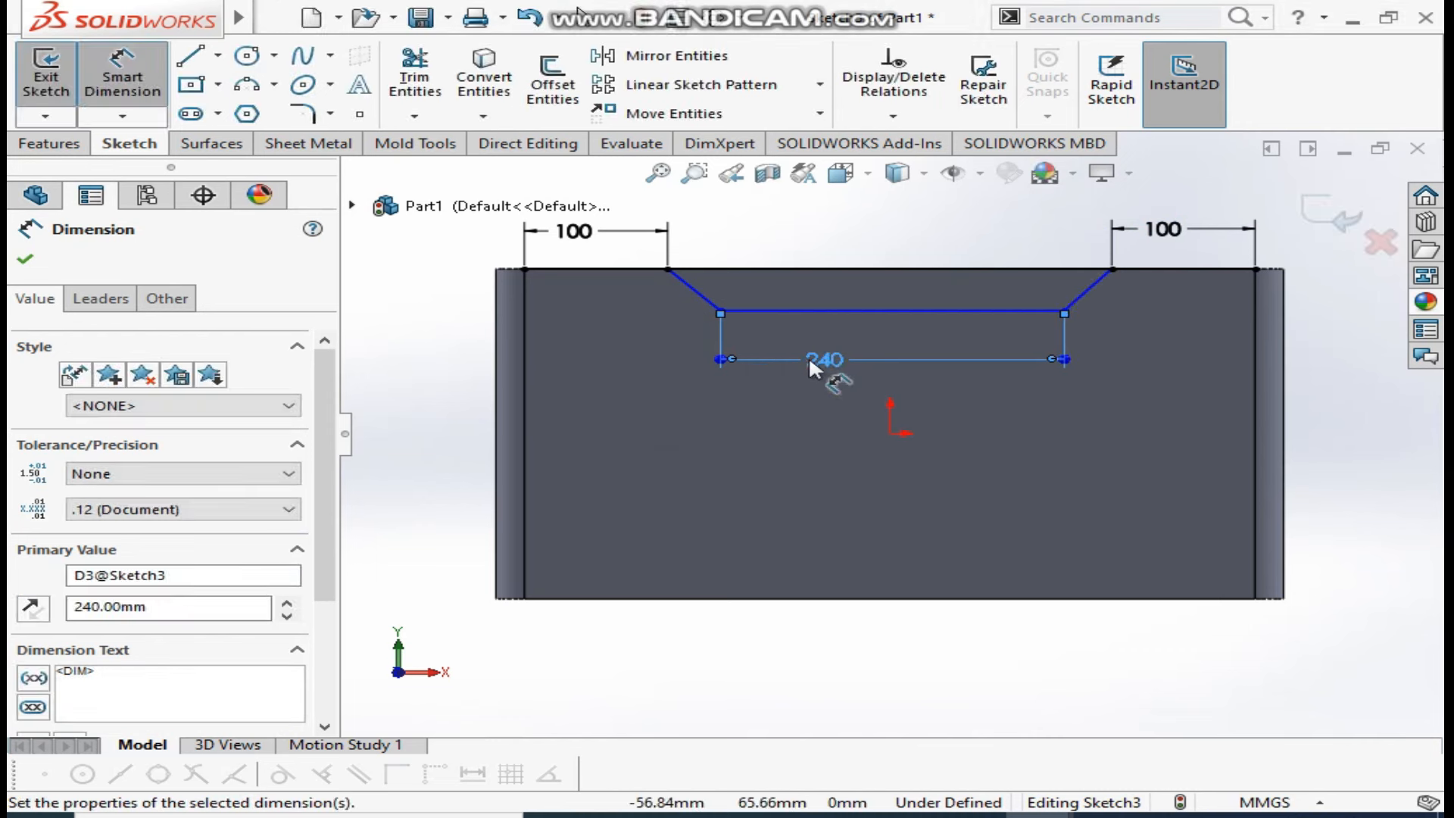
pyautogui.click(667, 269)
pyautogui.click(1112, 269)
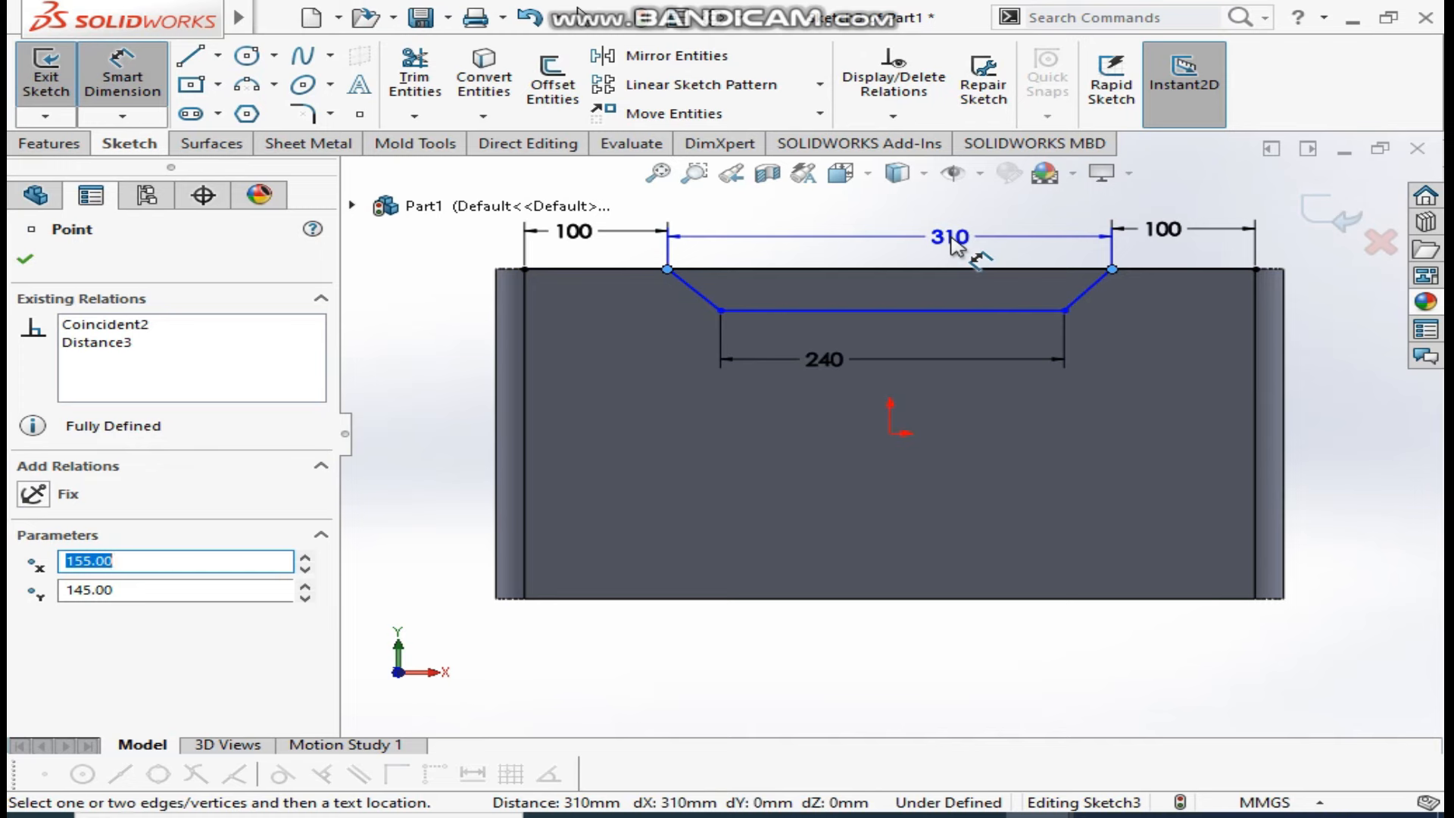
pyautogui.click(951, 242)
pyautogui.click(420, 449)
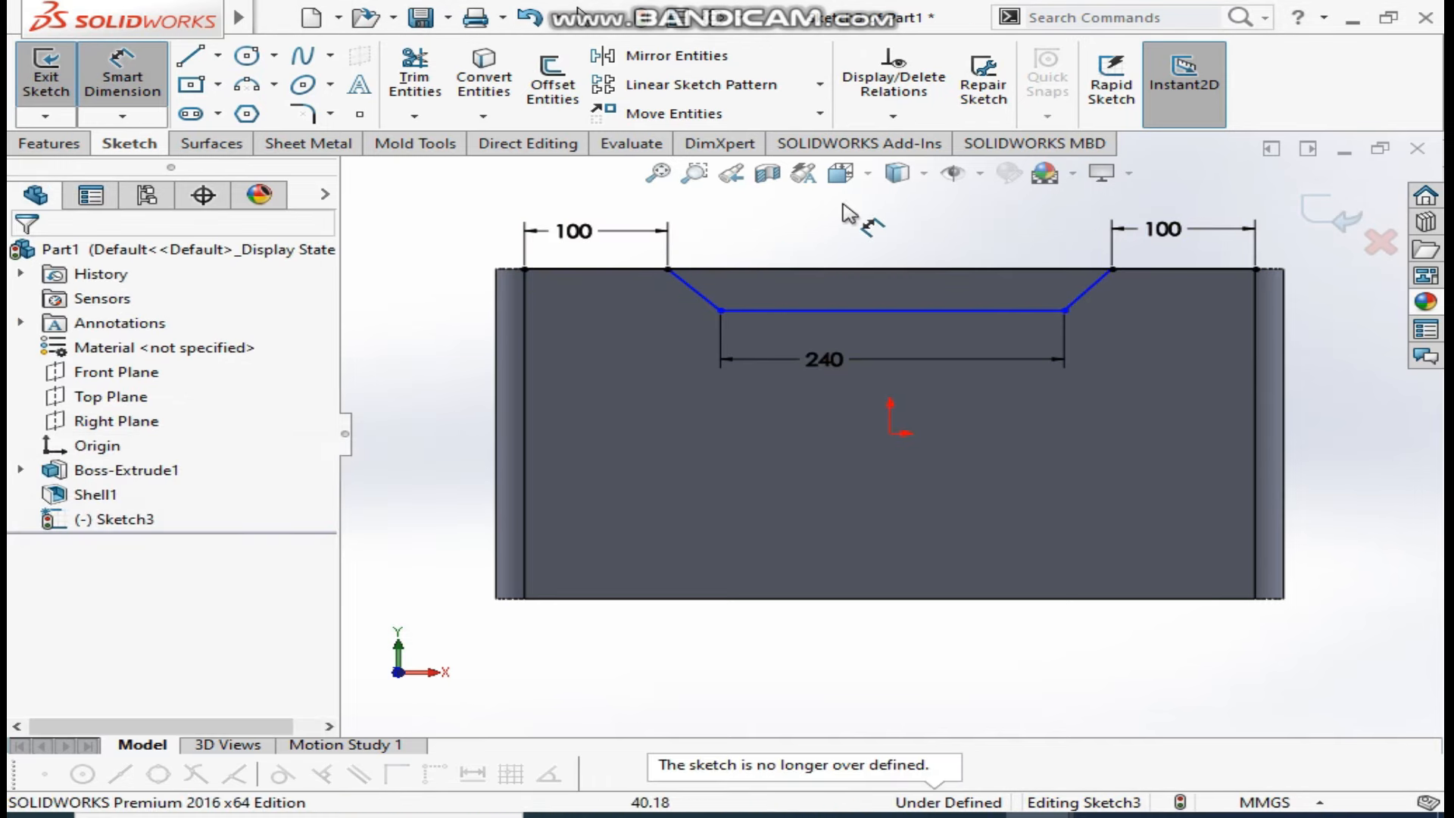
# Dimension the notch depth between the top edge line and the bottom line to 40 mm
pyautogui.click(824, 269)
pyautogui.click(829, 309)
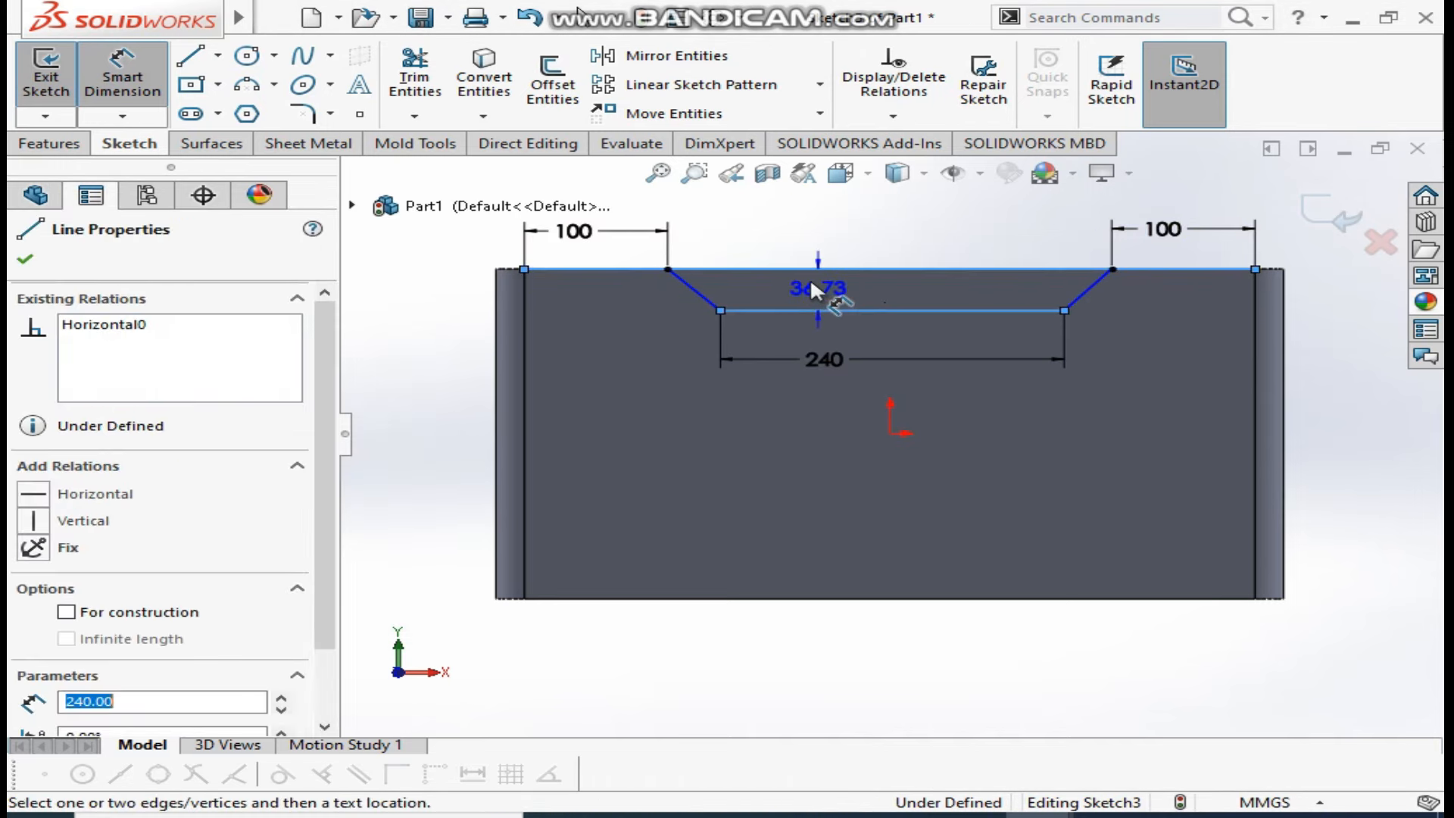
pyautogui.click(810, 280)
pyautogui.write('40')
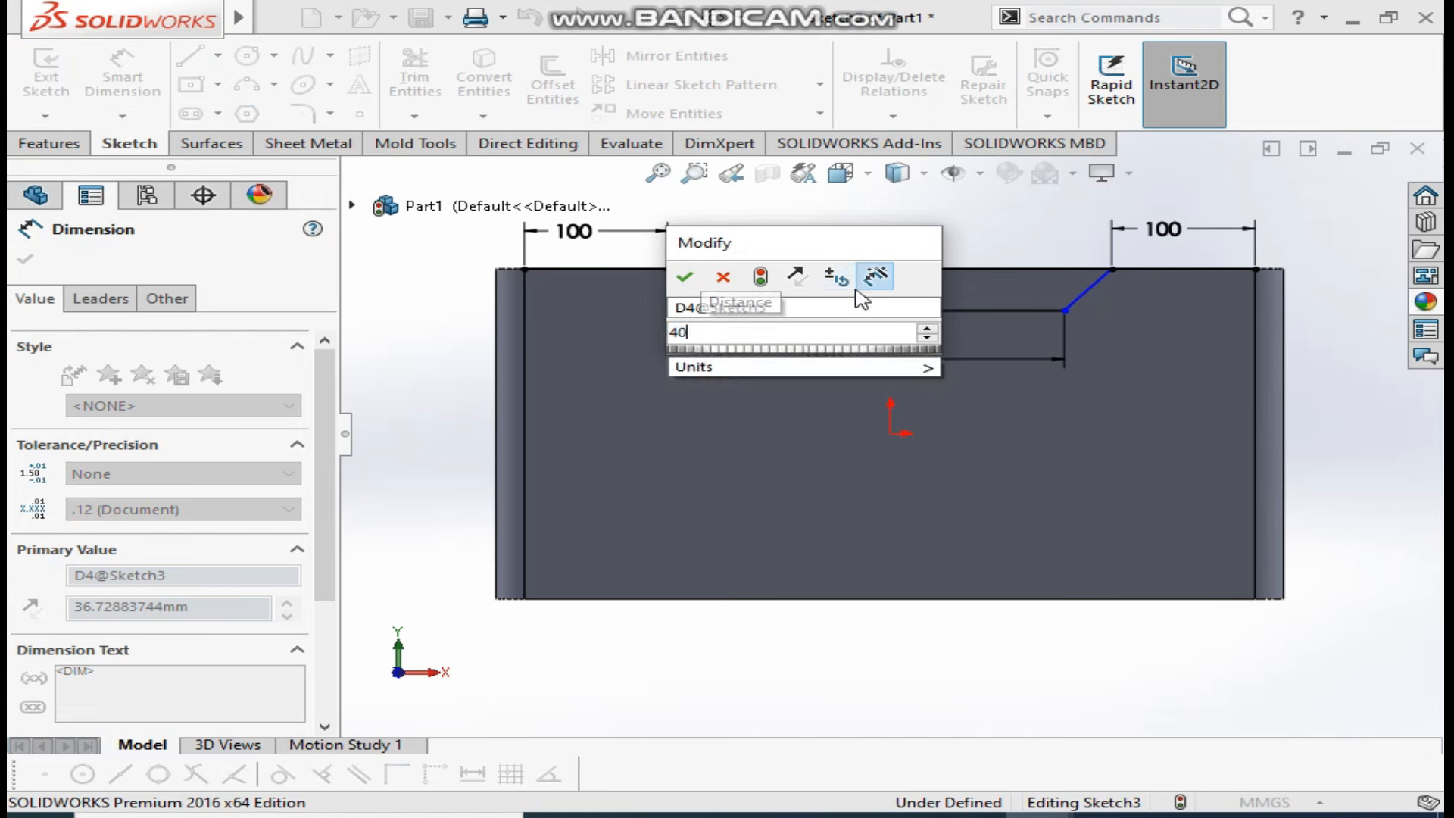
pyautogui.press('Return')
pyautogui.click(786, 236)
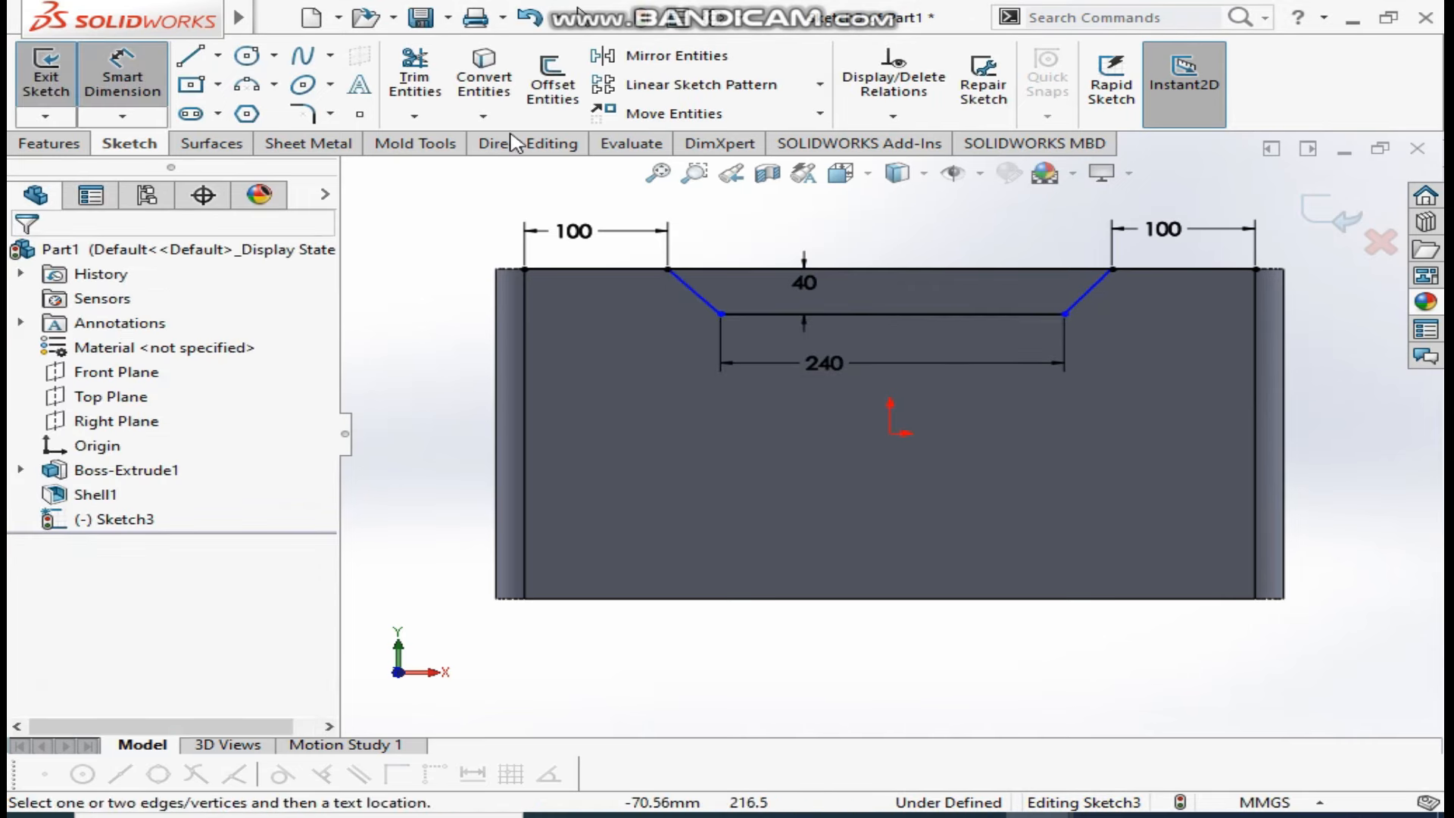
pyautogui.click(193, 58)
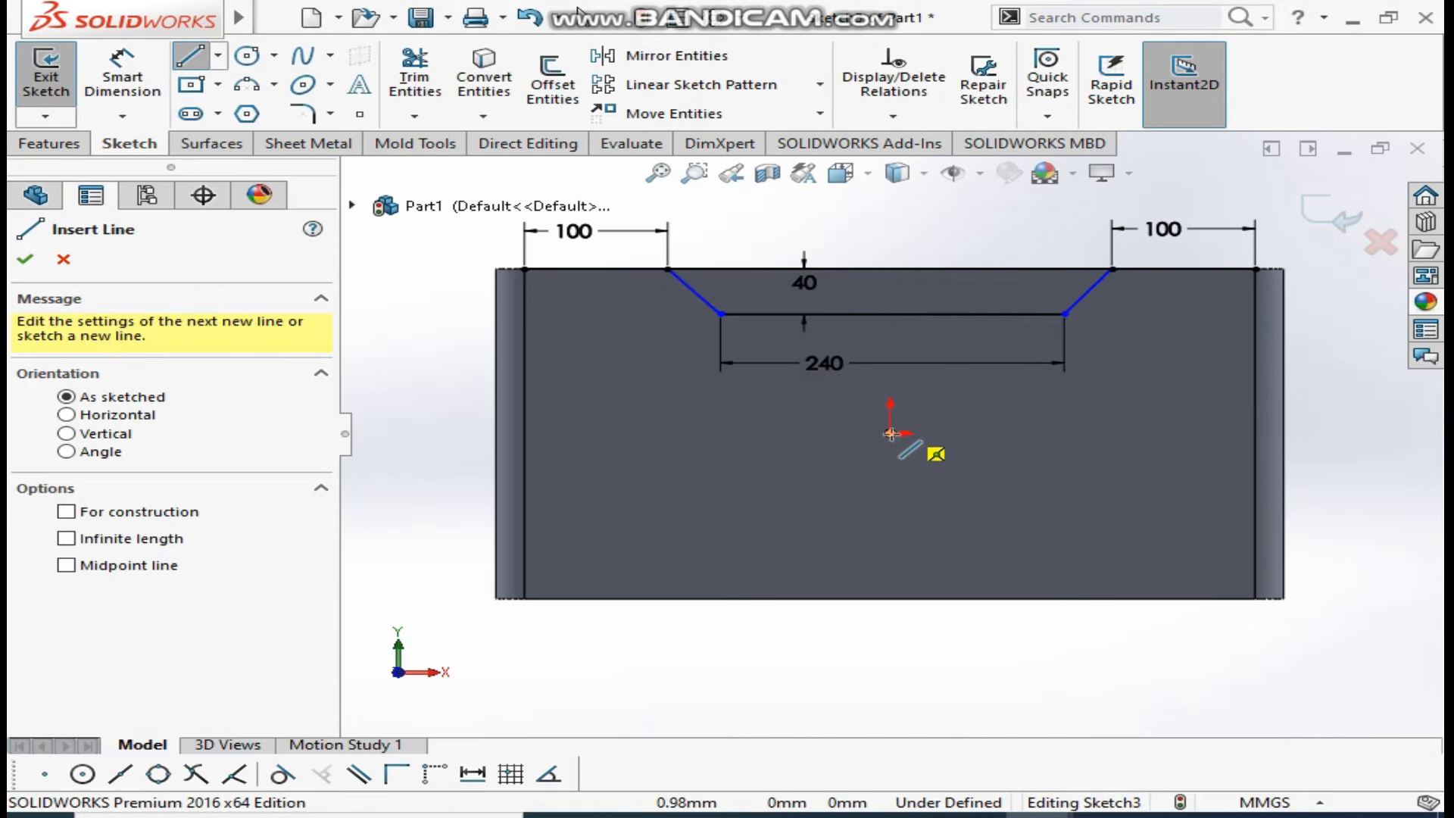
pyautogui.click(891, 433)
pyautogui.click(890, 313)
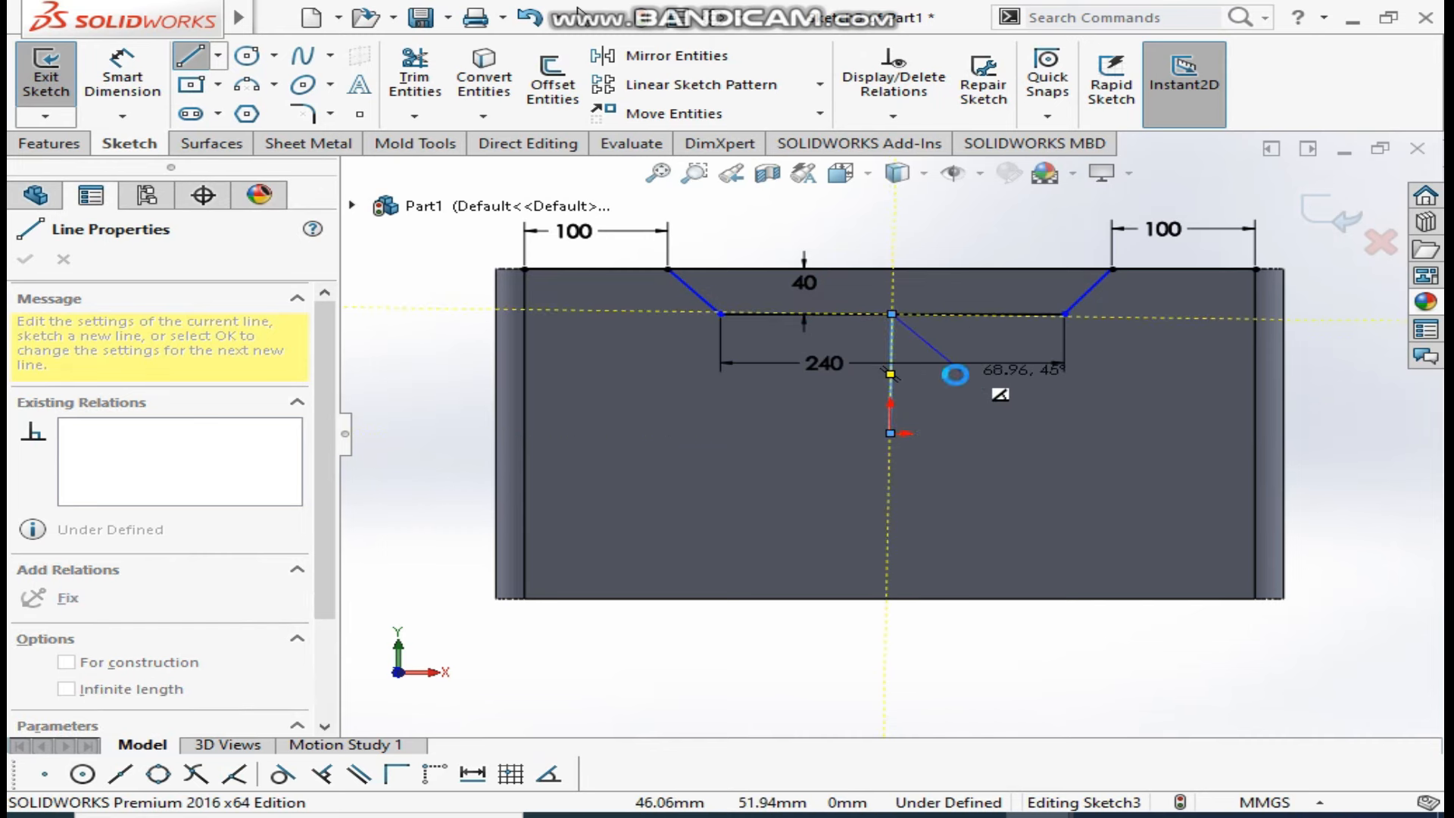
pyautogui.press('Escape')
pyautogui.click(892, 347)
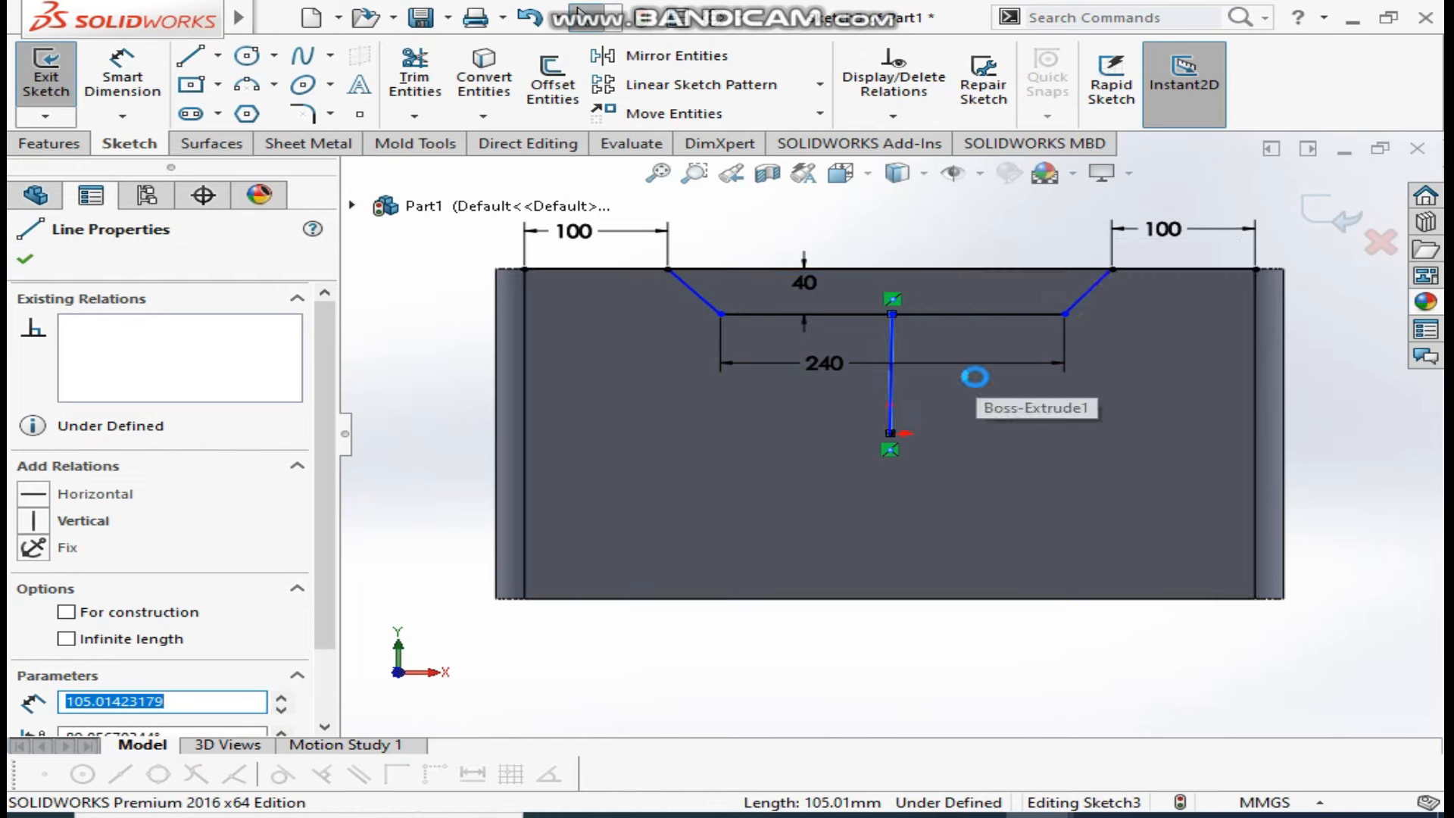
pyautogui.press('Delete')
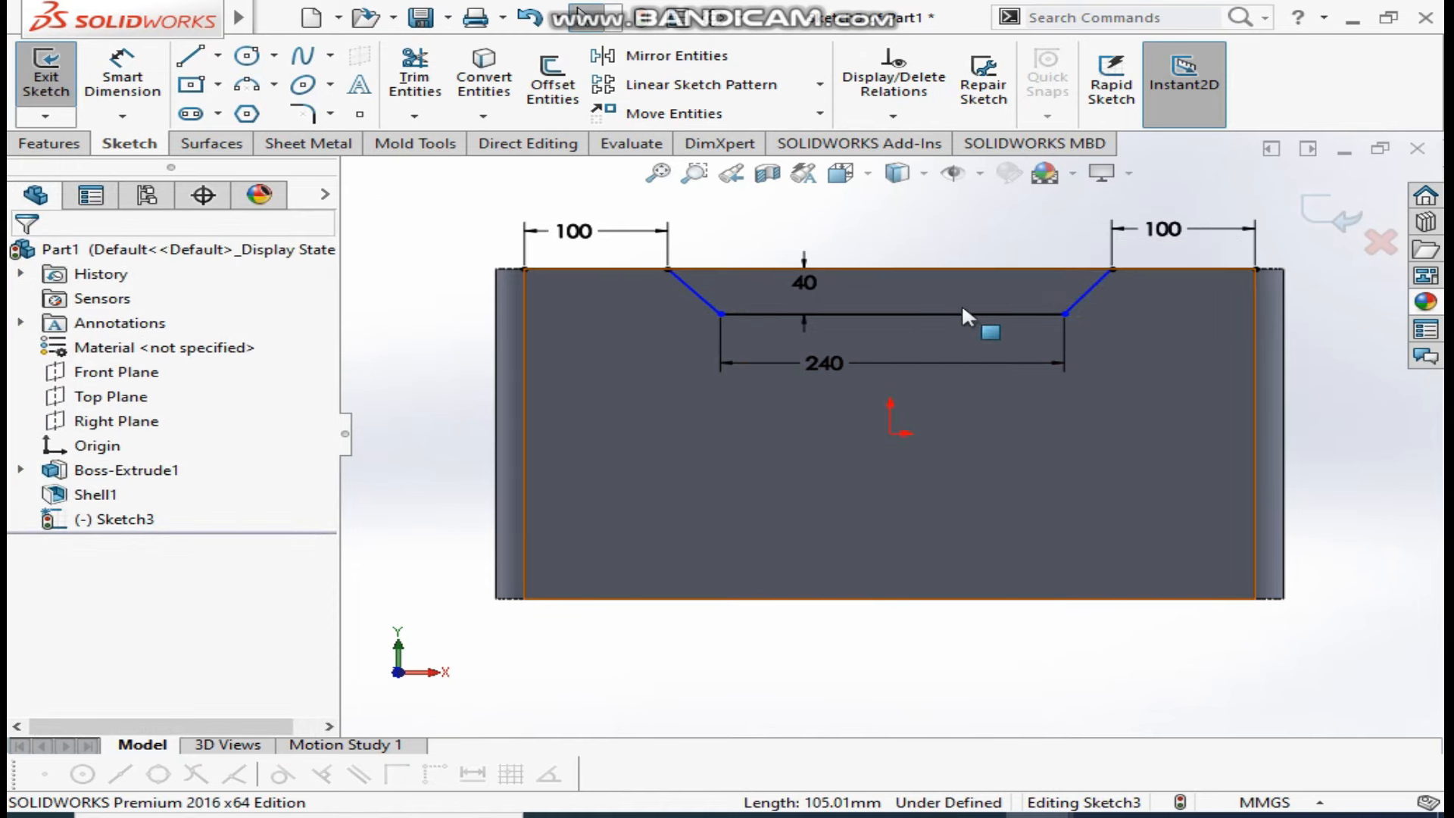
# Center the notch by adding a Vertical relation between the origin and the midpoint of its bottom line
pyautogui.click(893, 433)
pyautogui.keyDown('ctrl'); pyautogui.click(891, 312); pyautogui.keyUp('ctrl')
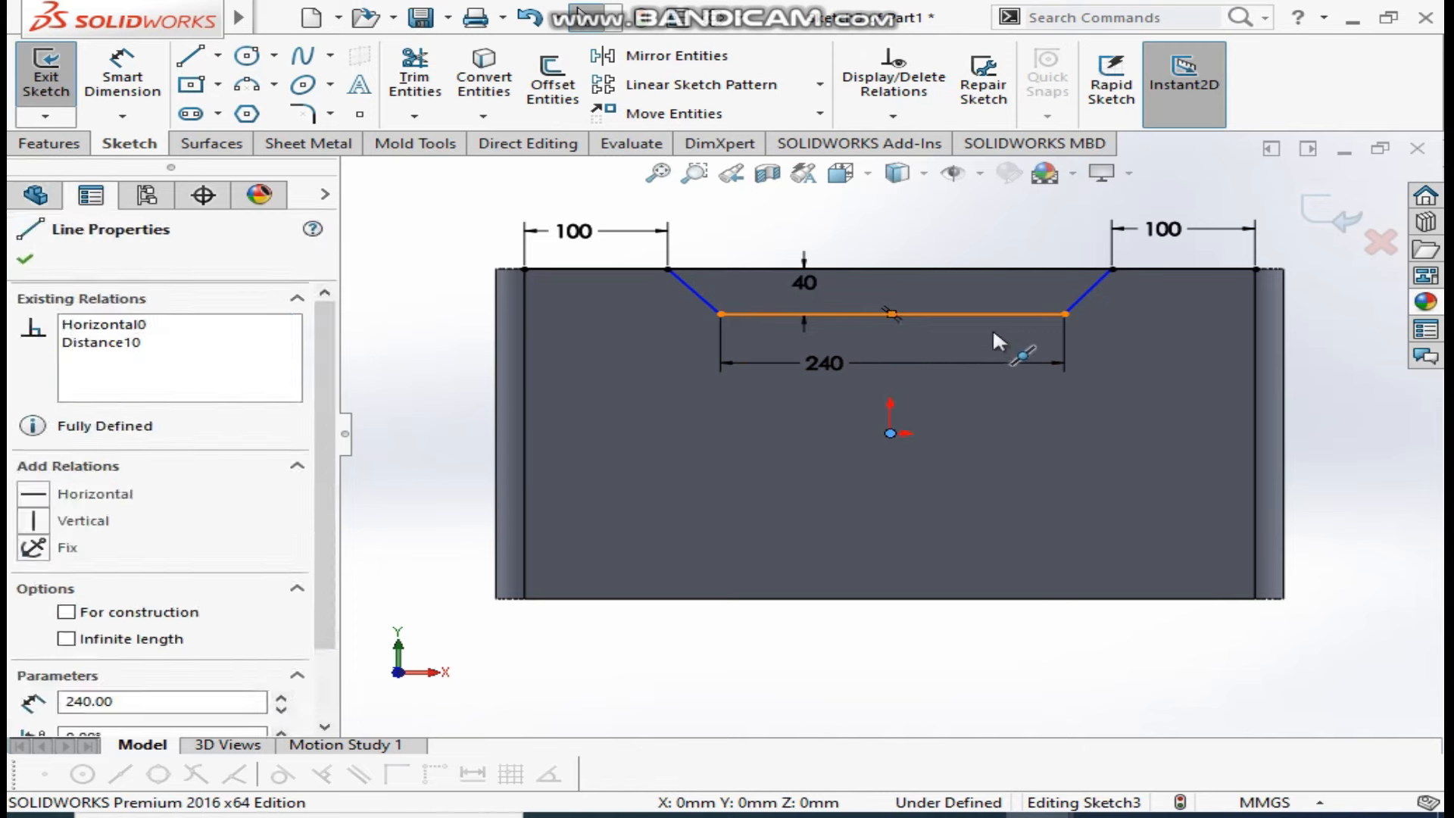
pyautogui.click(991, 221)
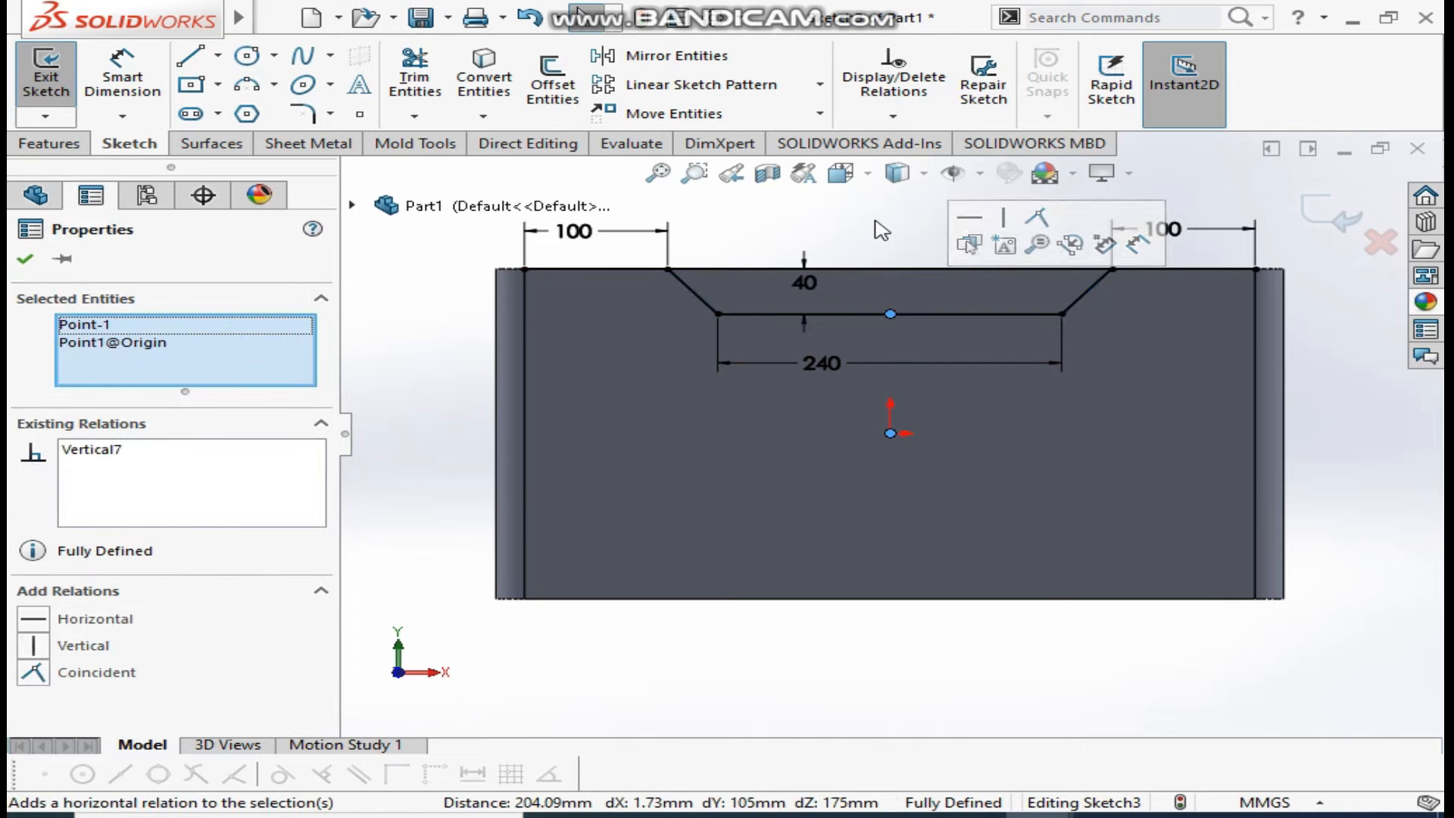
pyautogui.click(874, 229)
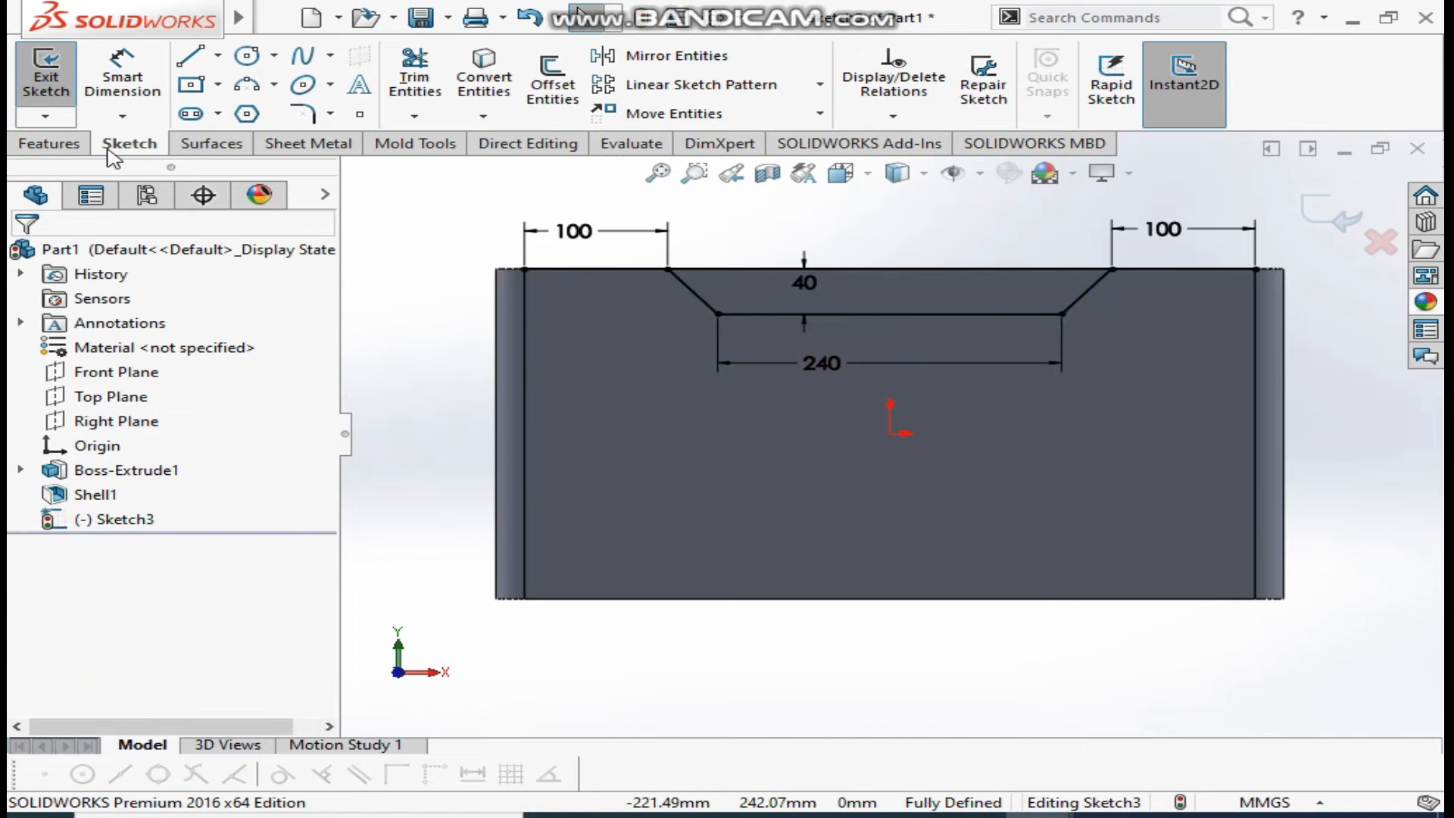
# Cut the notch region with an Extruded Cut set to Through All, through both long walls
pyautogui.click(49, 143)
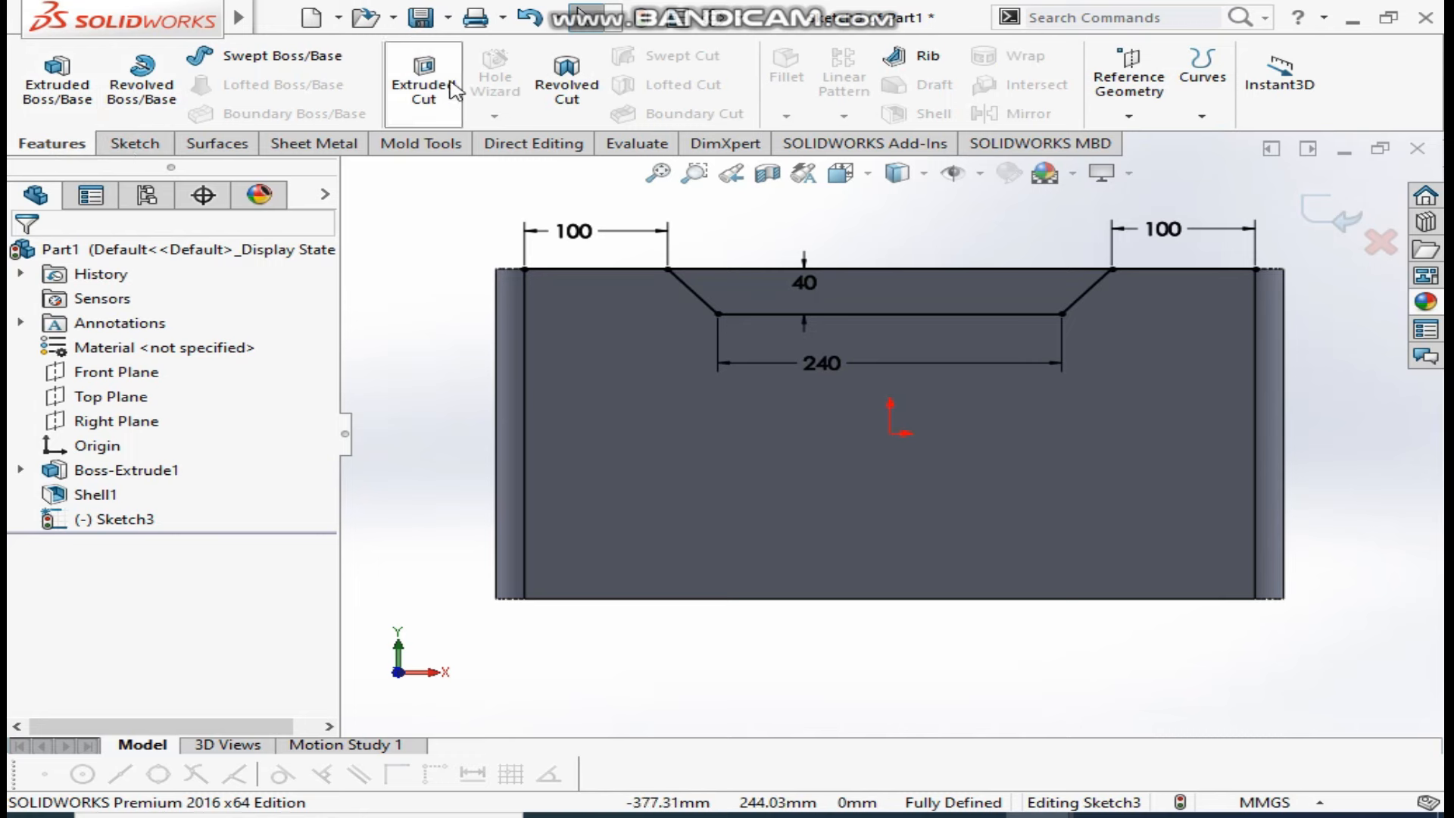
pyautogui.click(424, 85)
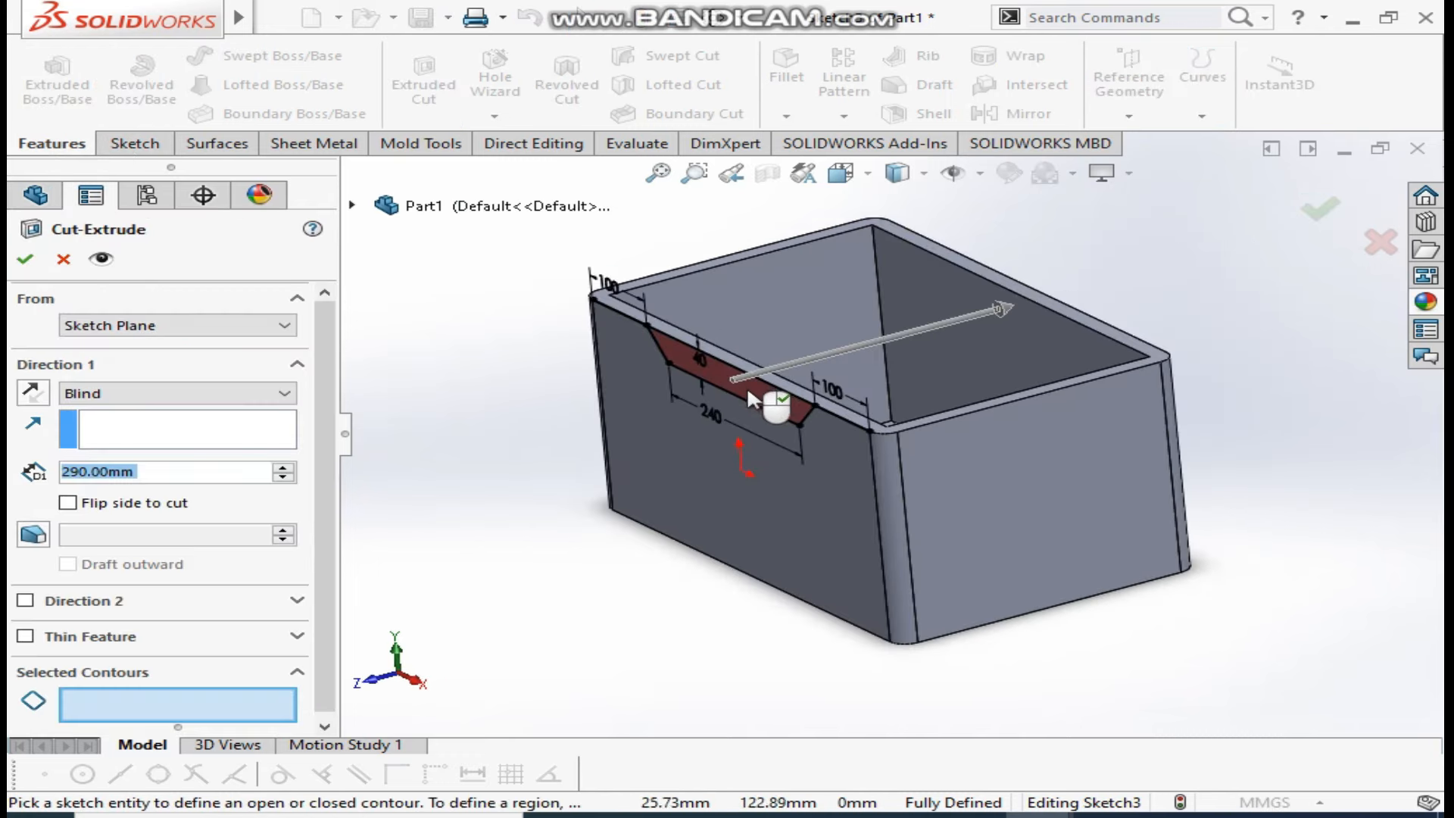
pyautogui.click(785, 393)
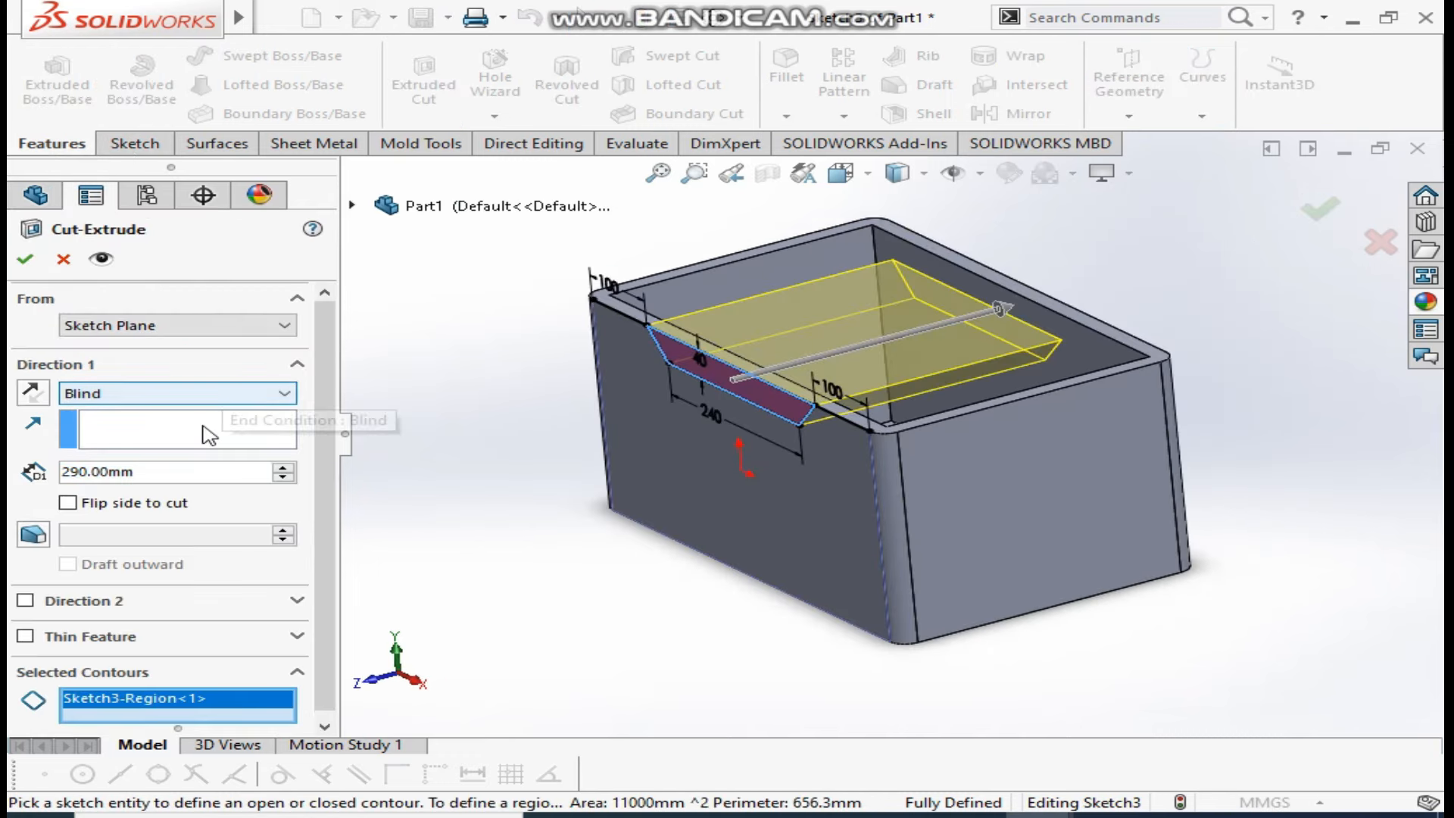
pyautogui.click(130, 399)
pyautogui.click(151, 424)
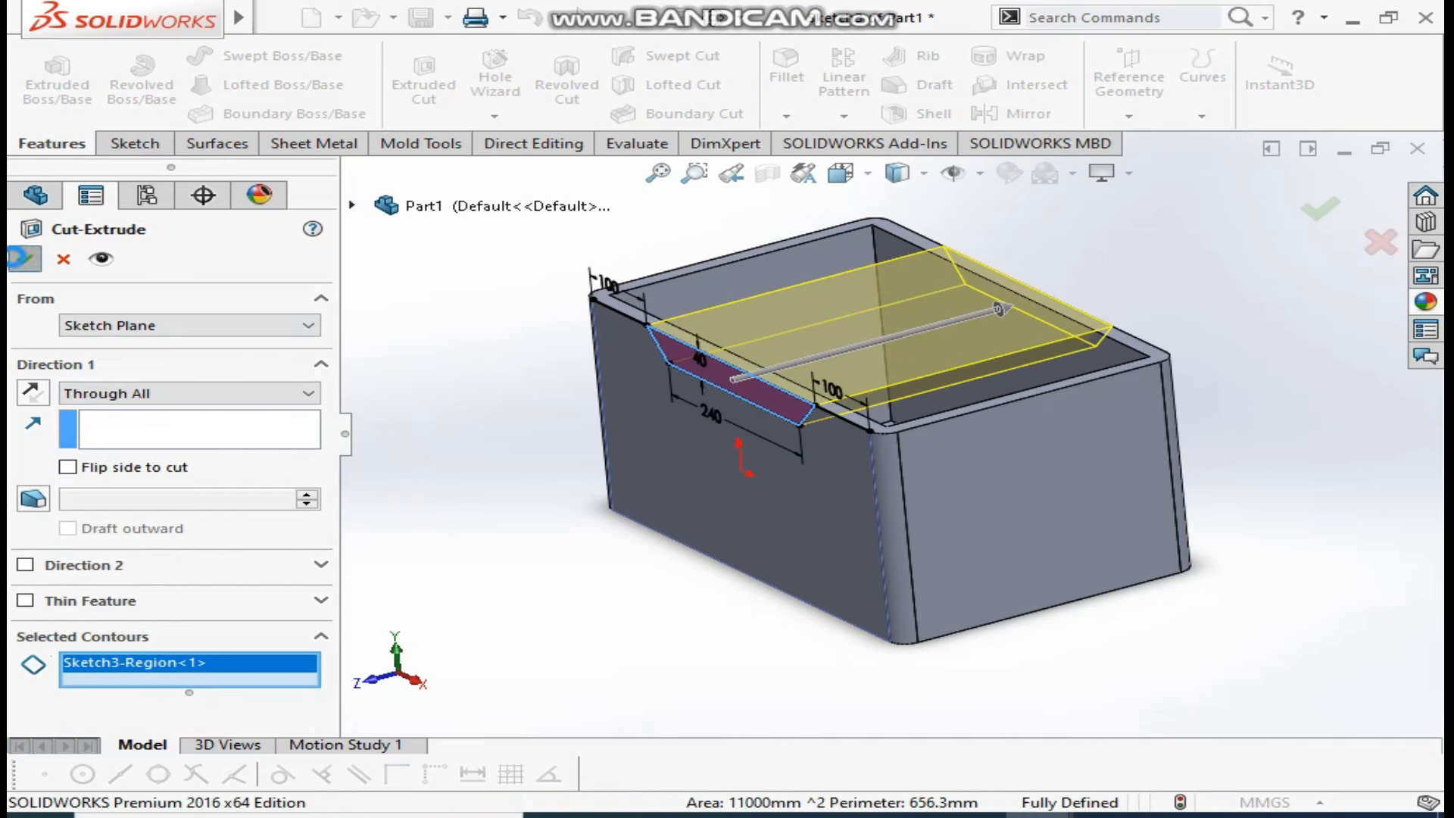
pyautogui.click(23, 258)
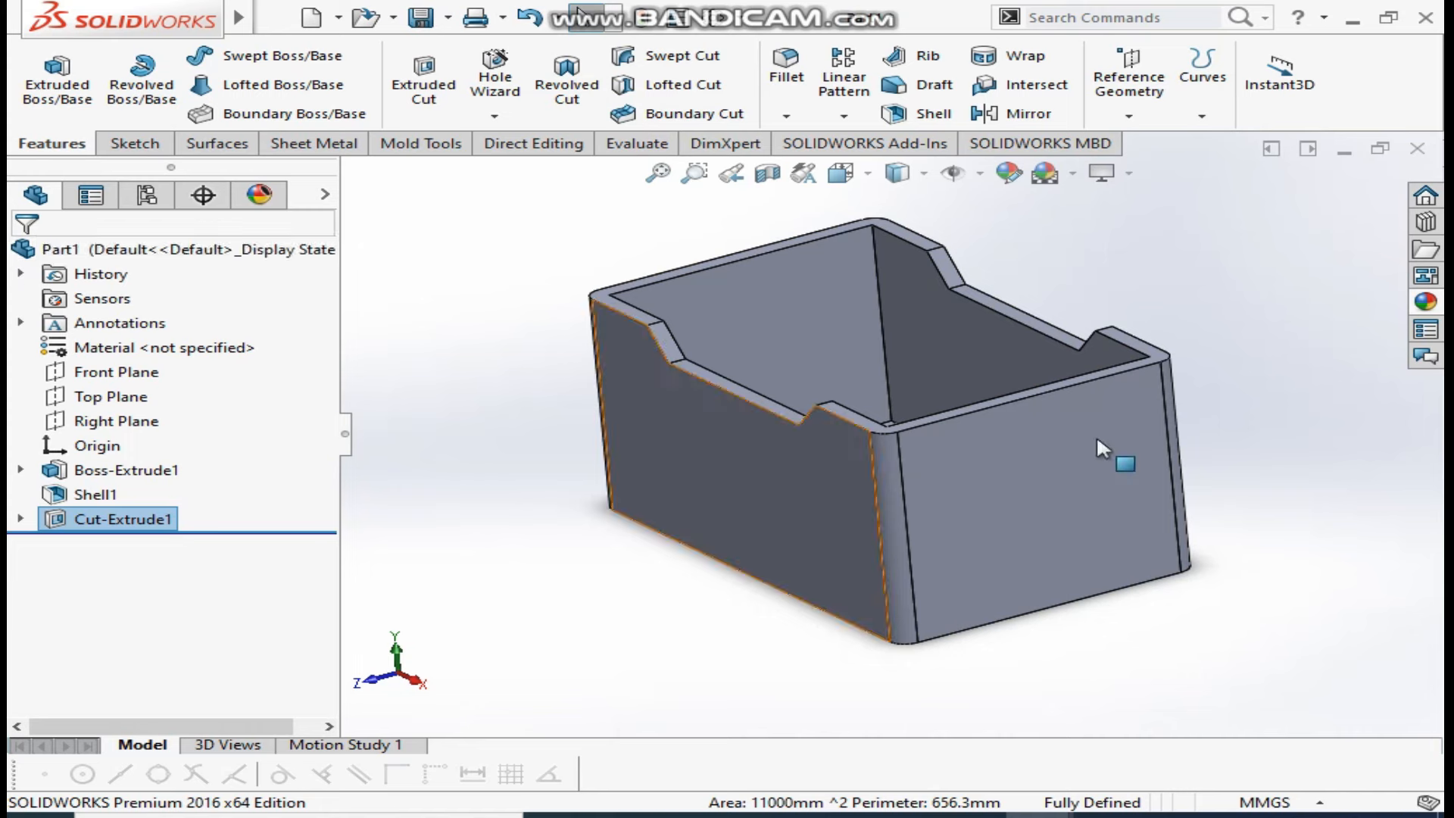
# Start a sketch on the outer short end face and draw a horizontal straight slot about 49 mm between centres and 51 mm wide above the origin
pyautogui.click(1019, 487)
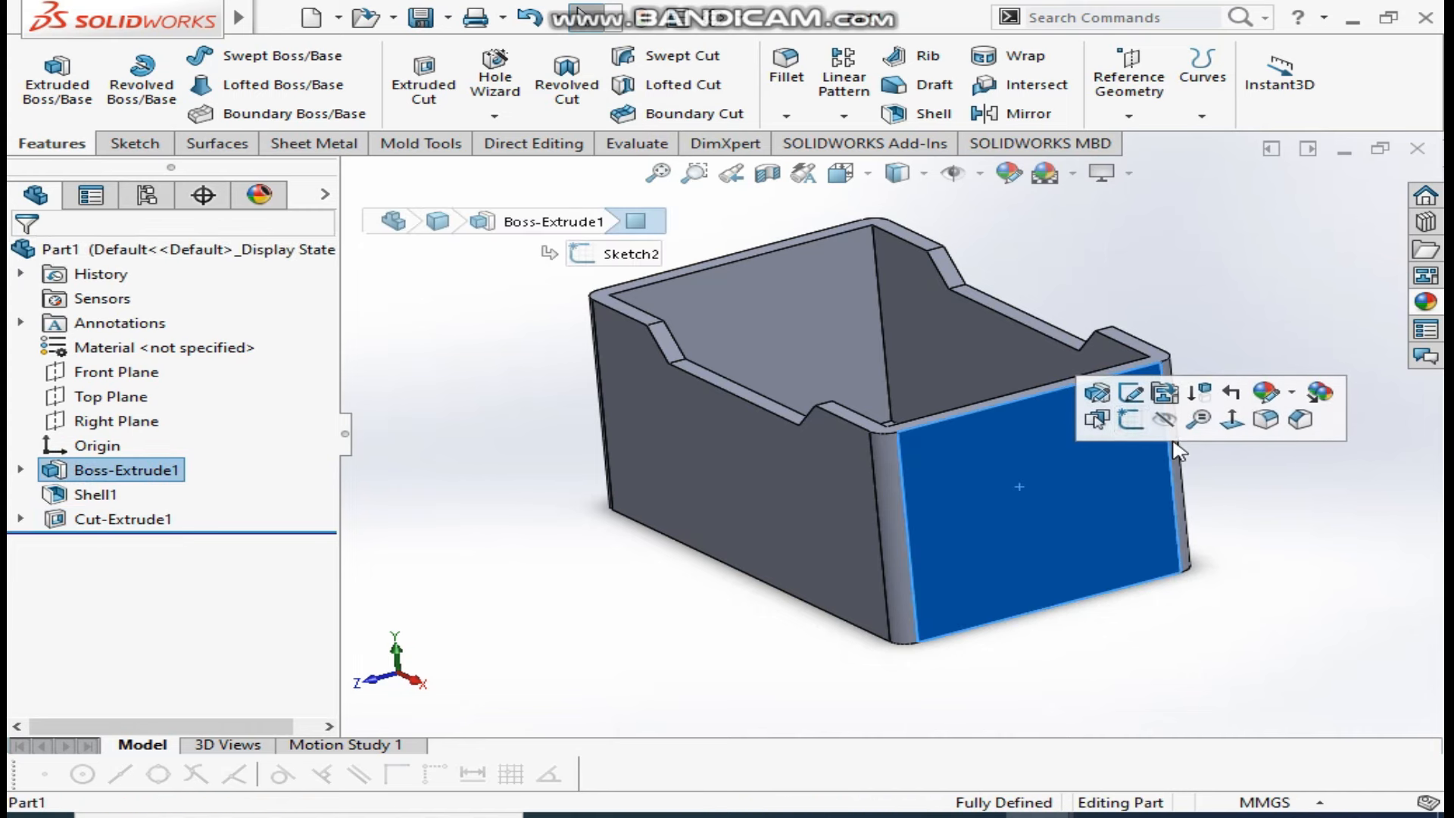
pyautogui.click(1133, 424)
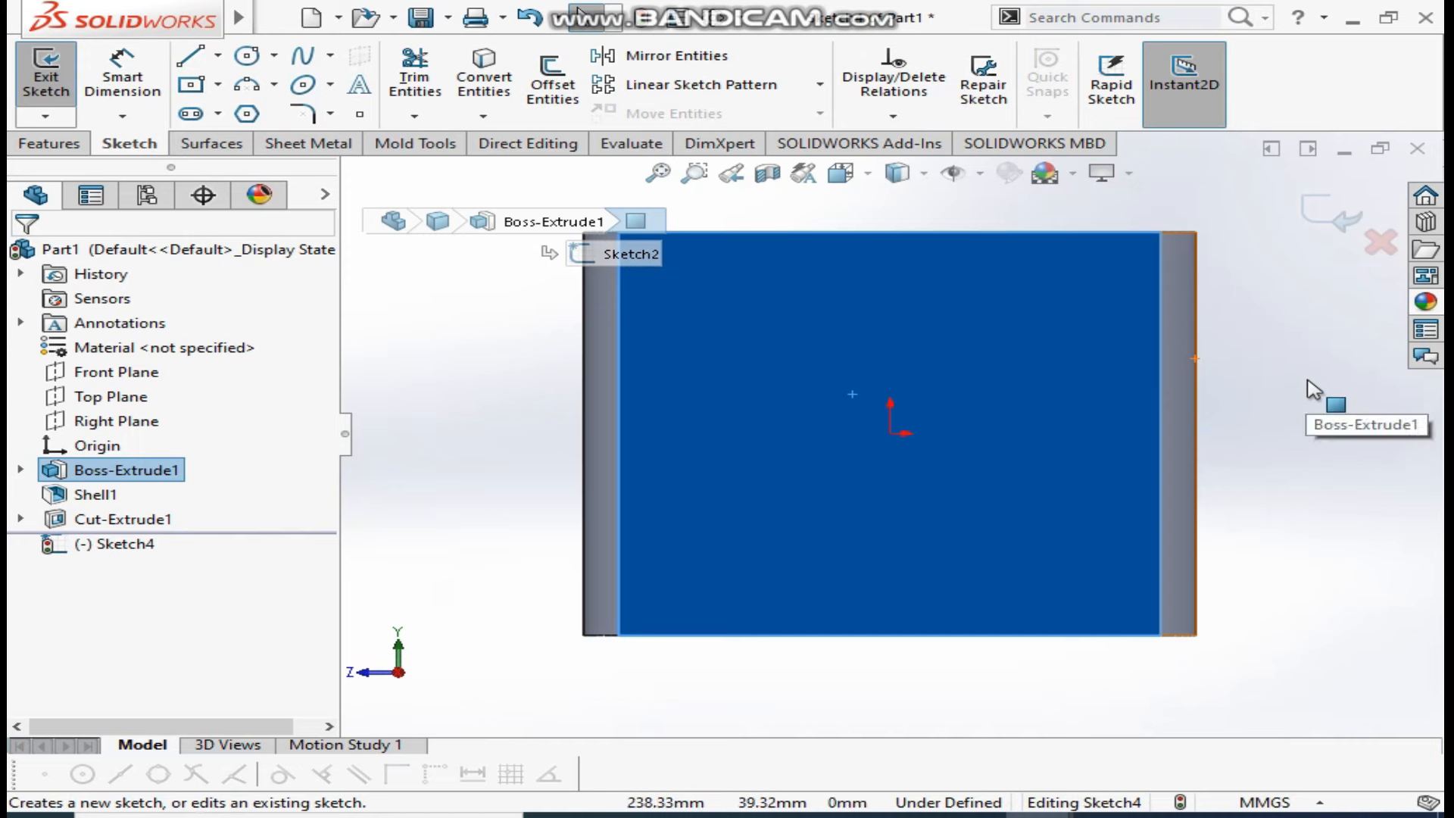
pyautogui.click(1314, 390)
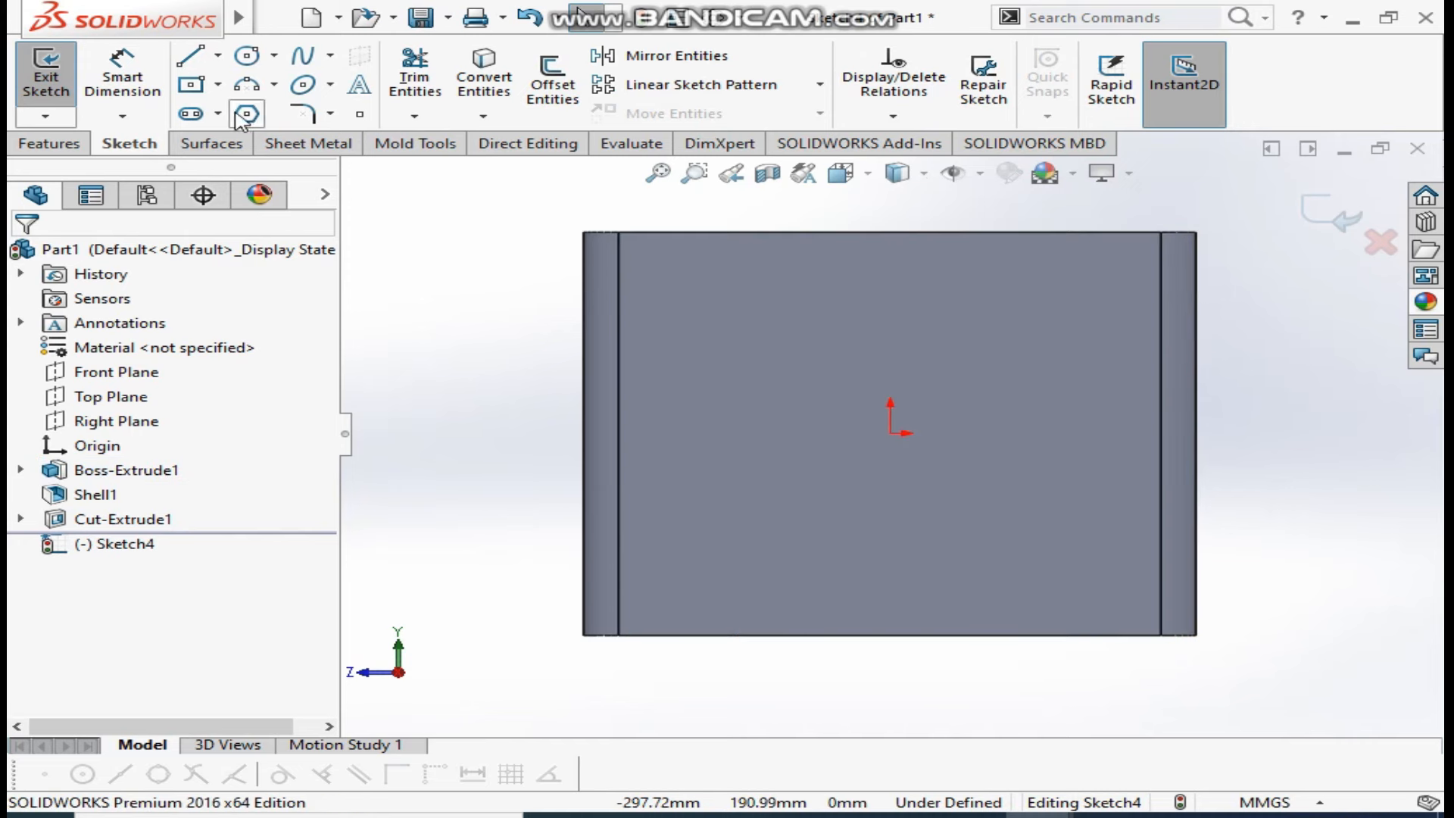
pyautogui.click(191, 116)
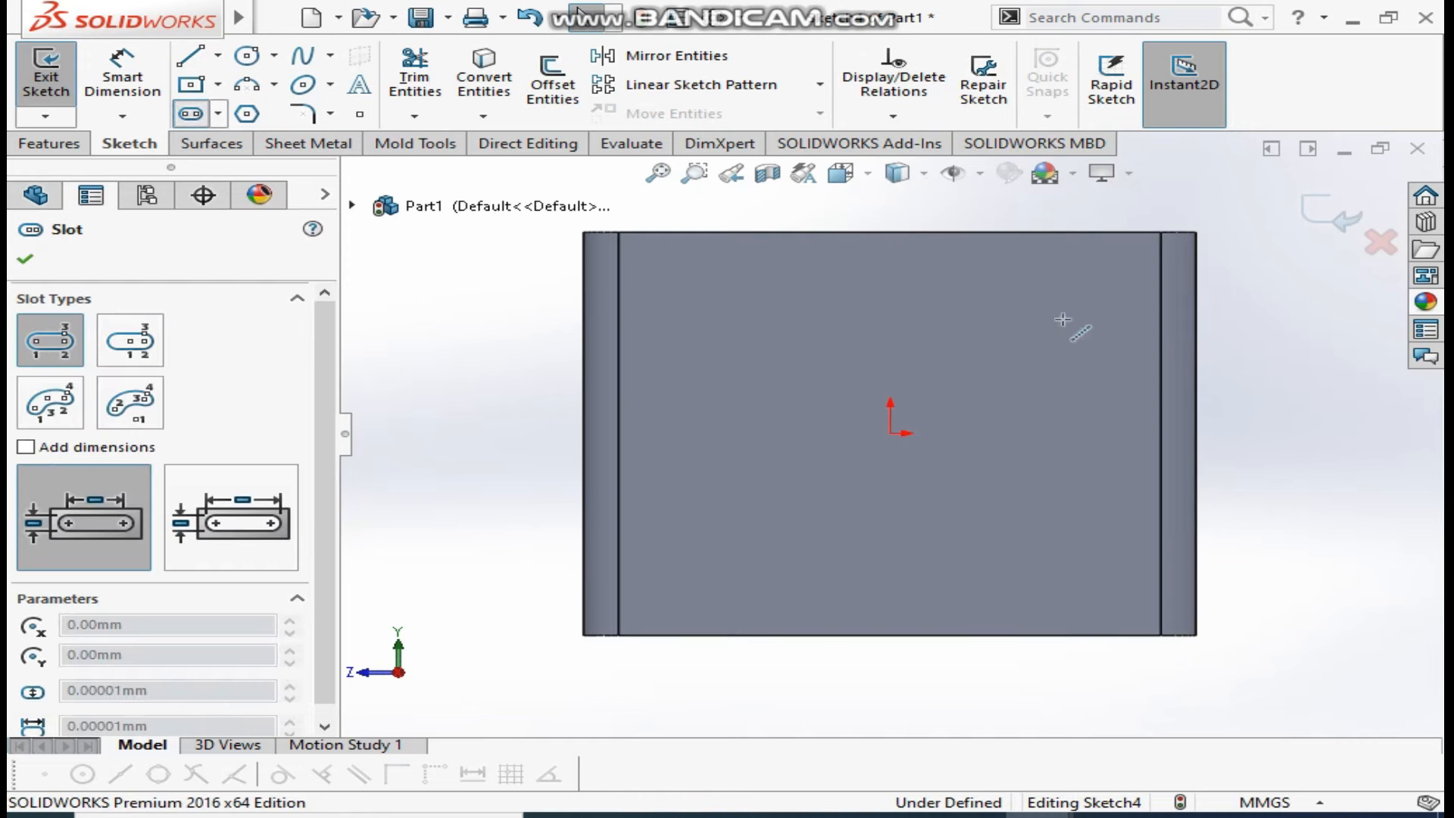
pyautogui.click(927, 311)
pyautogui.click(998, 348)
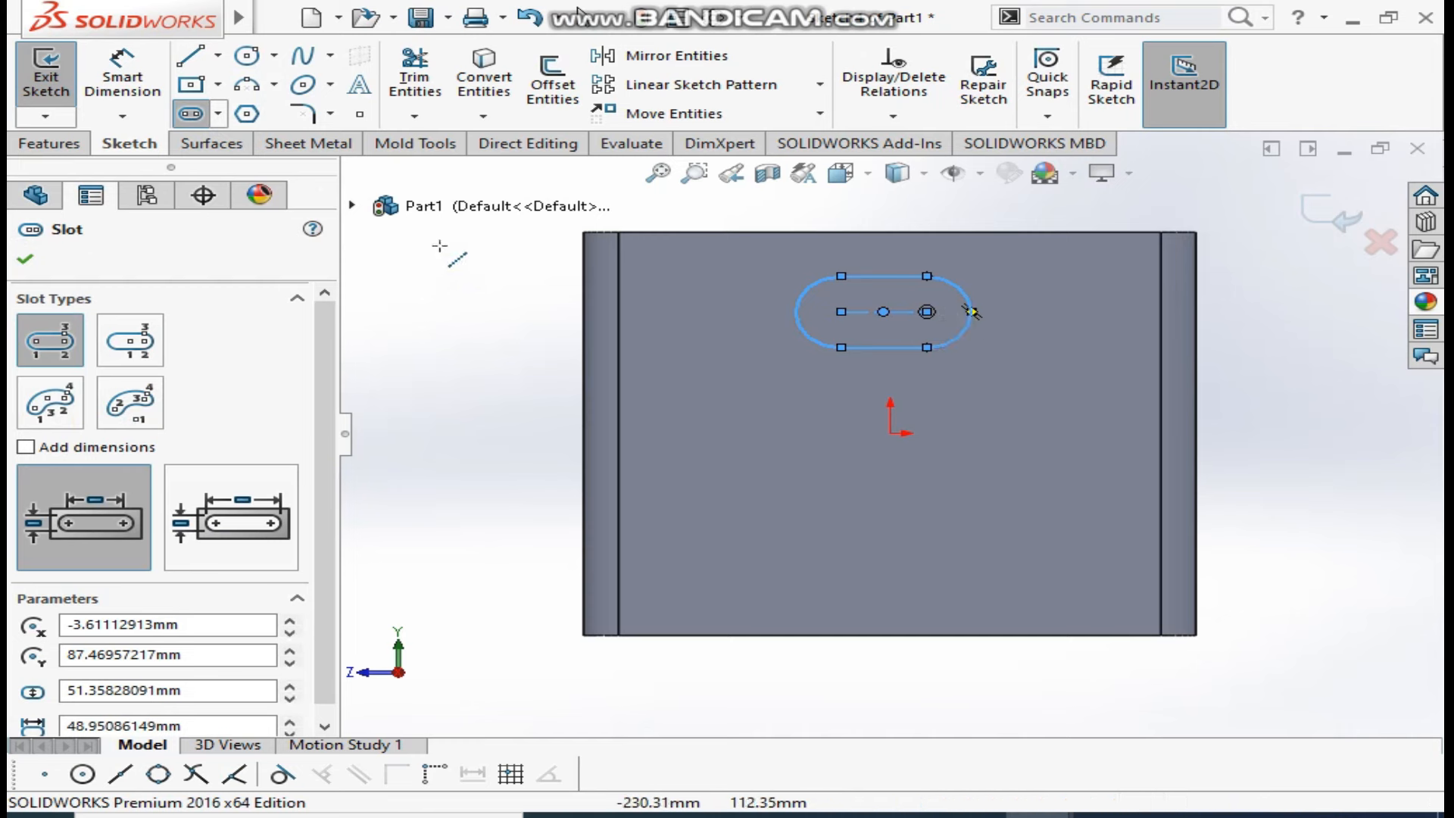
# Dimension the distance from the end face's top edge to the slot's upper line to 40 mm
pyautogui.click(122, 76)
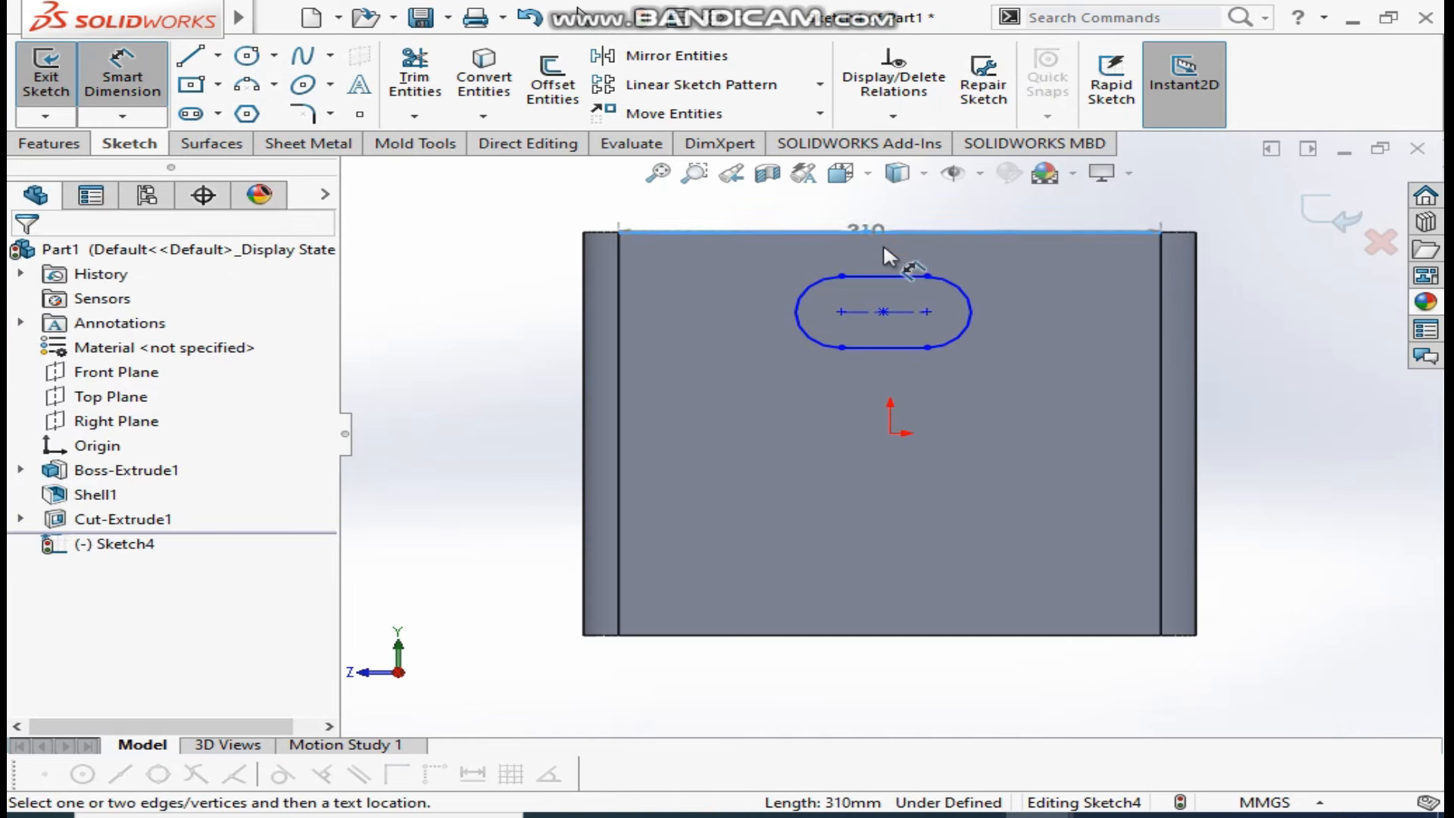
pyautogui.click(880, 280)
pyautogui.click(795, 238)
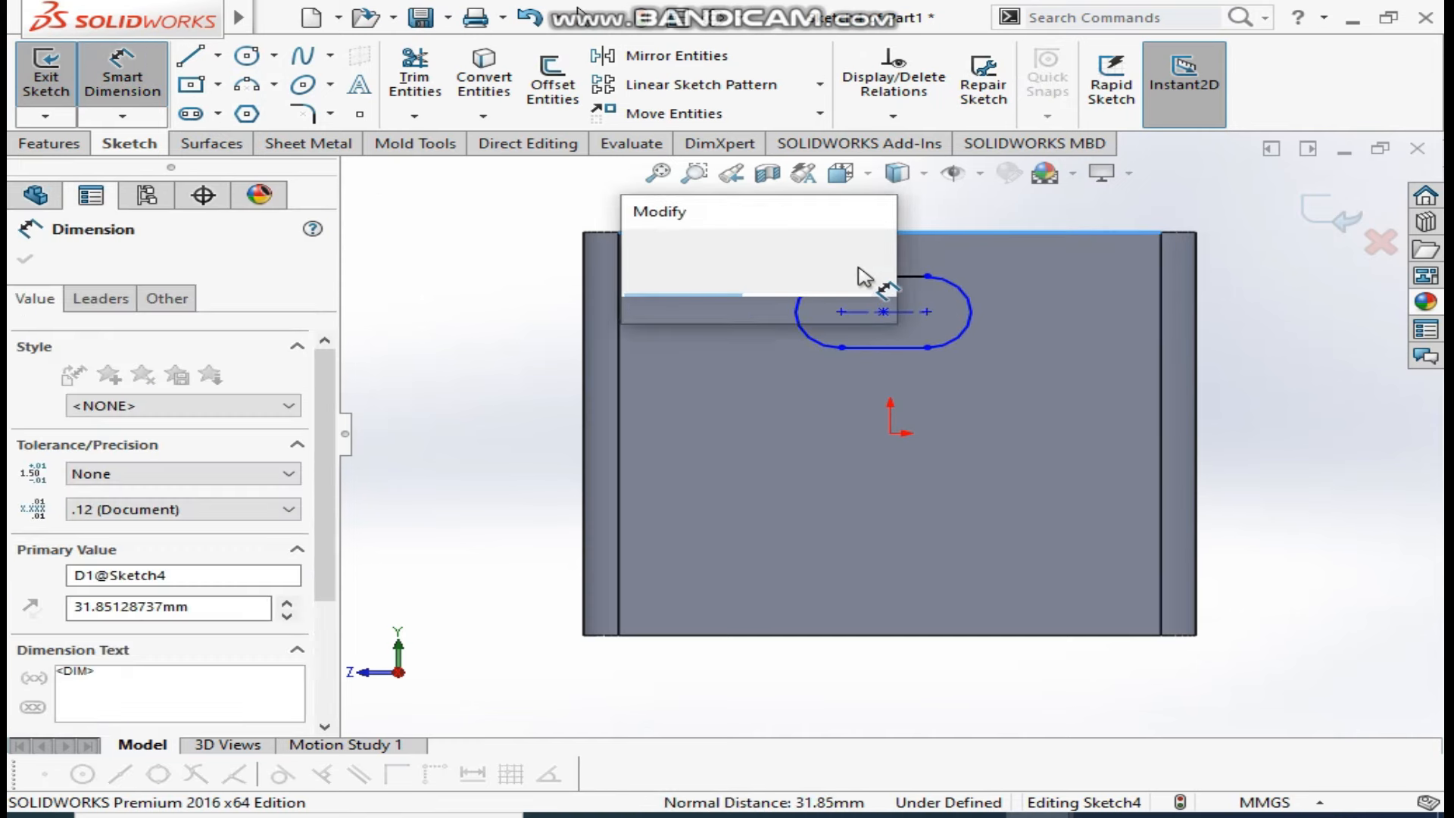
pyautogui.write('40')
pyautogui.press('Return')
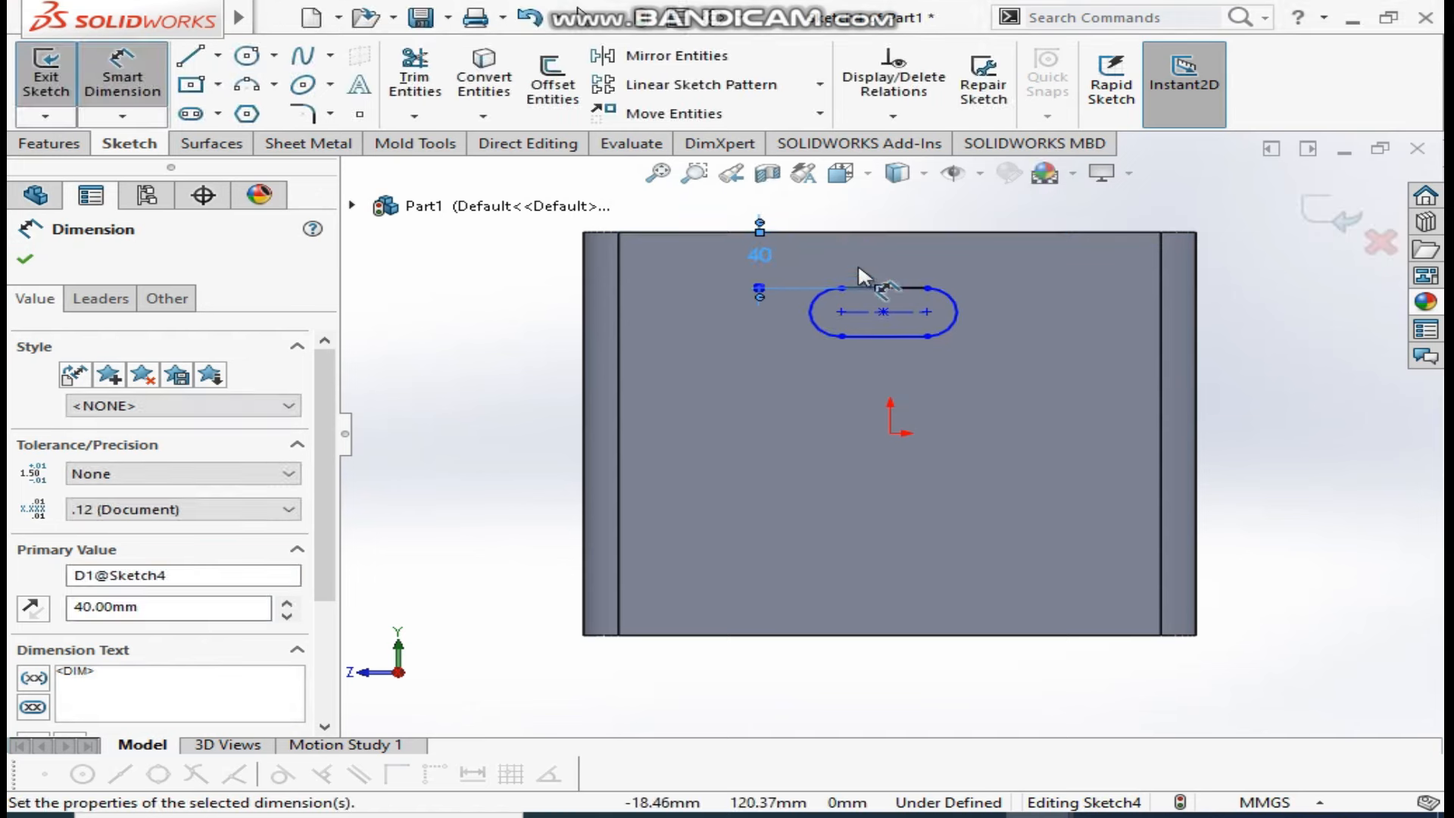
# Dimension the slot's width between its two straight sides to 30 mm
pyautogui.click(872, 333)
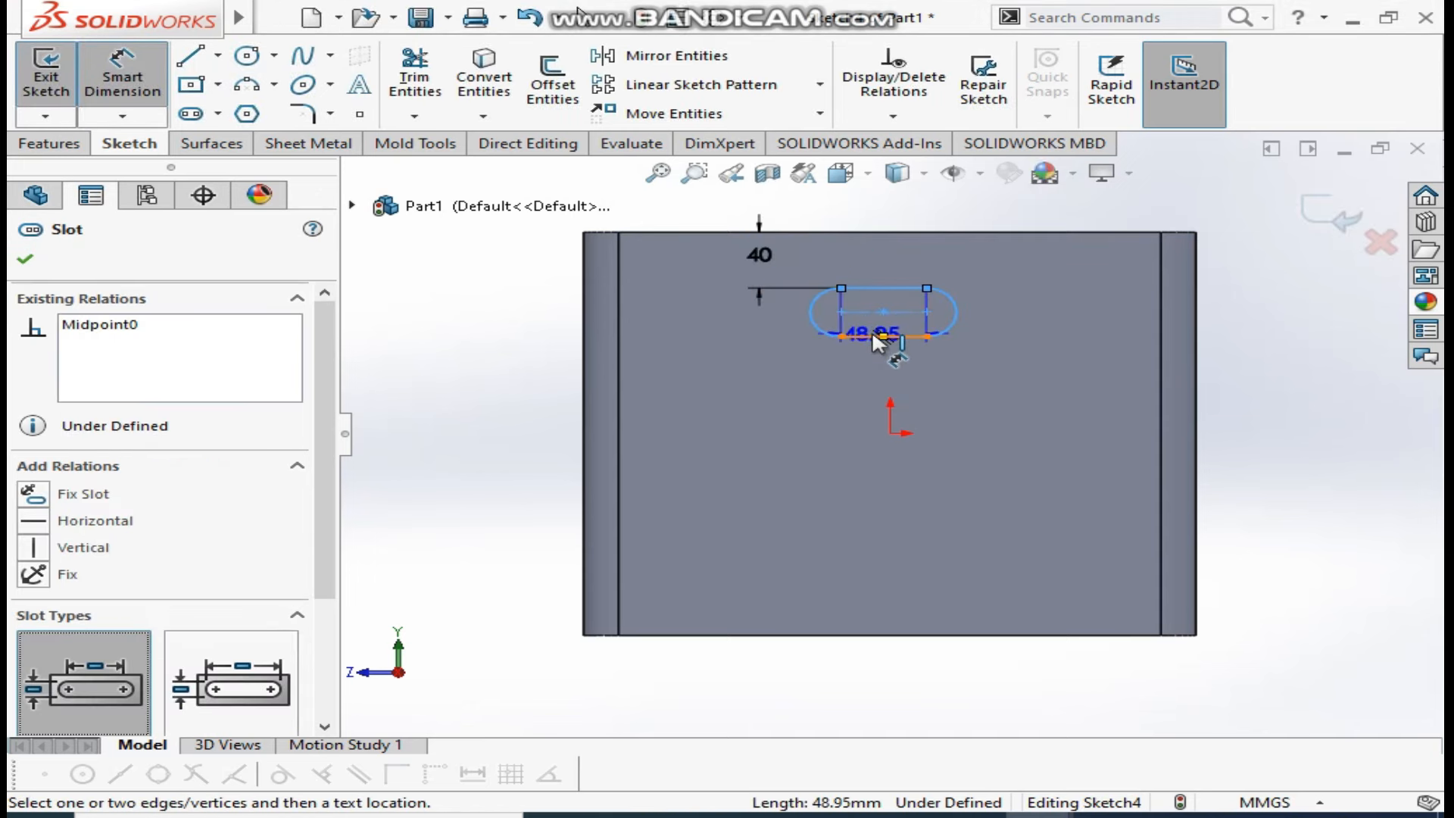
pyautogui.click(785, 330)
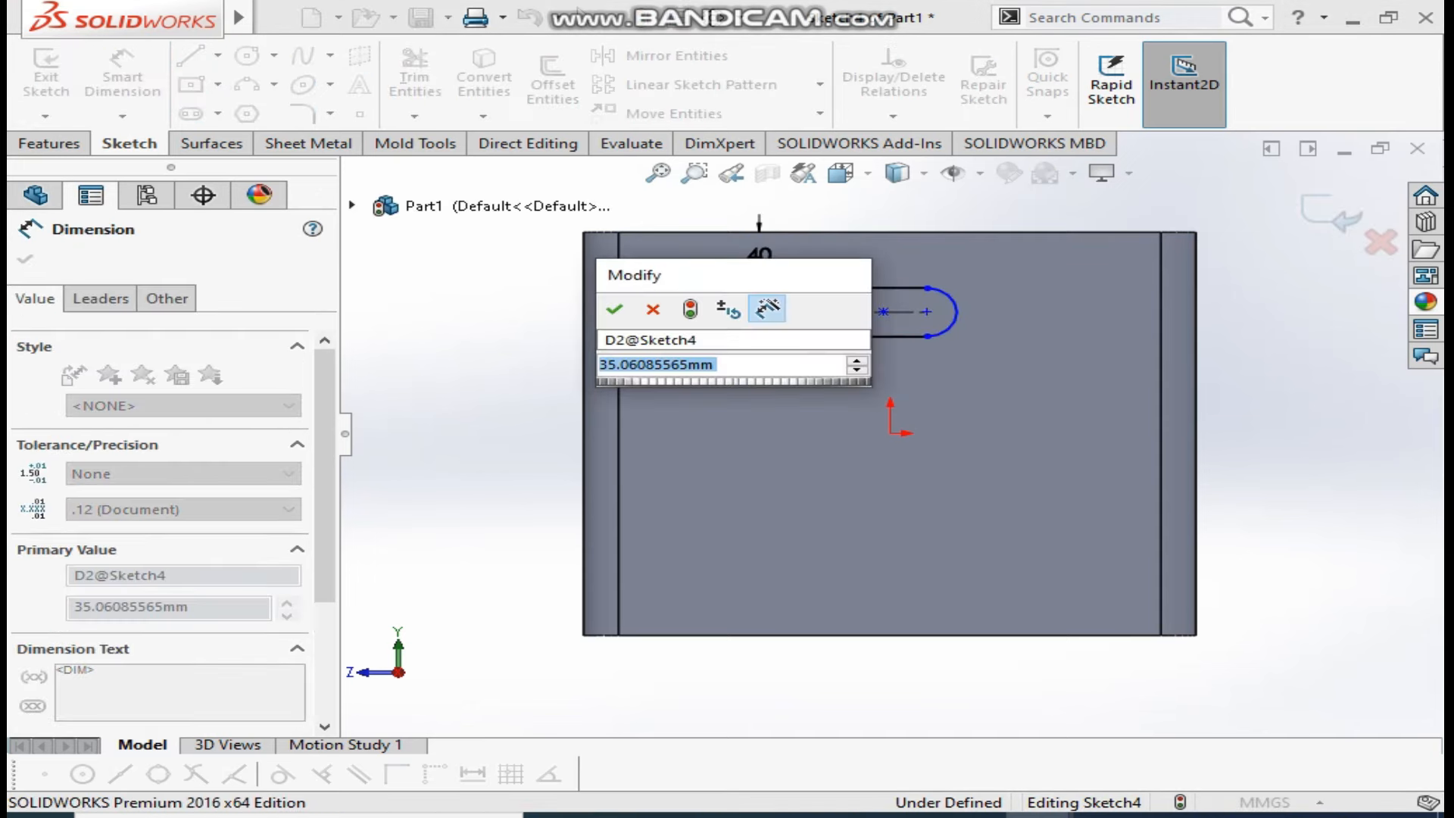
pyautogui.write('3')
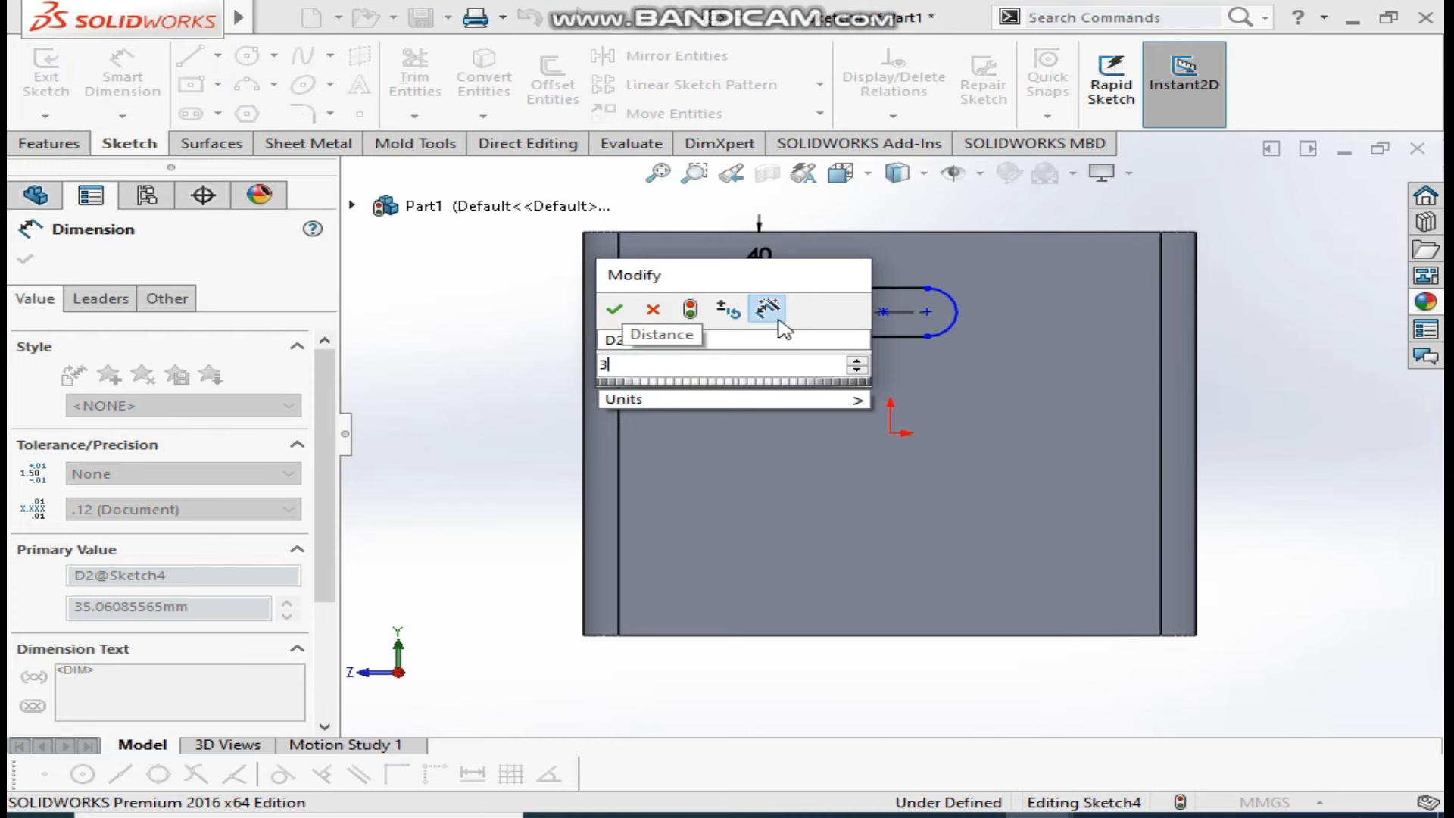
pyautogui.write('0')
pyautogui.press('Return')
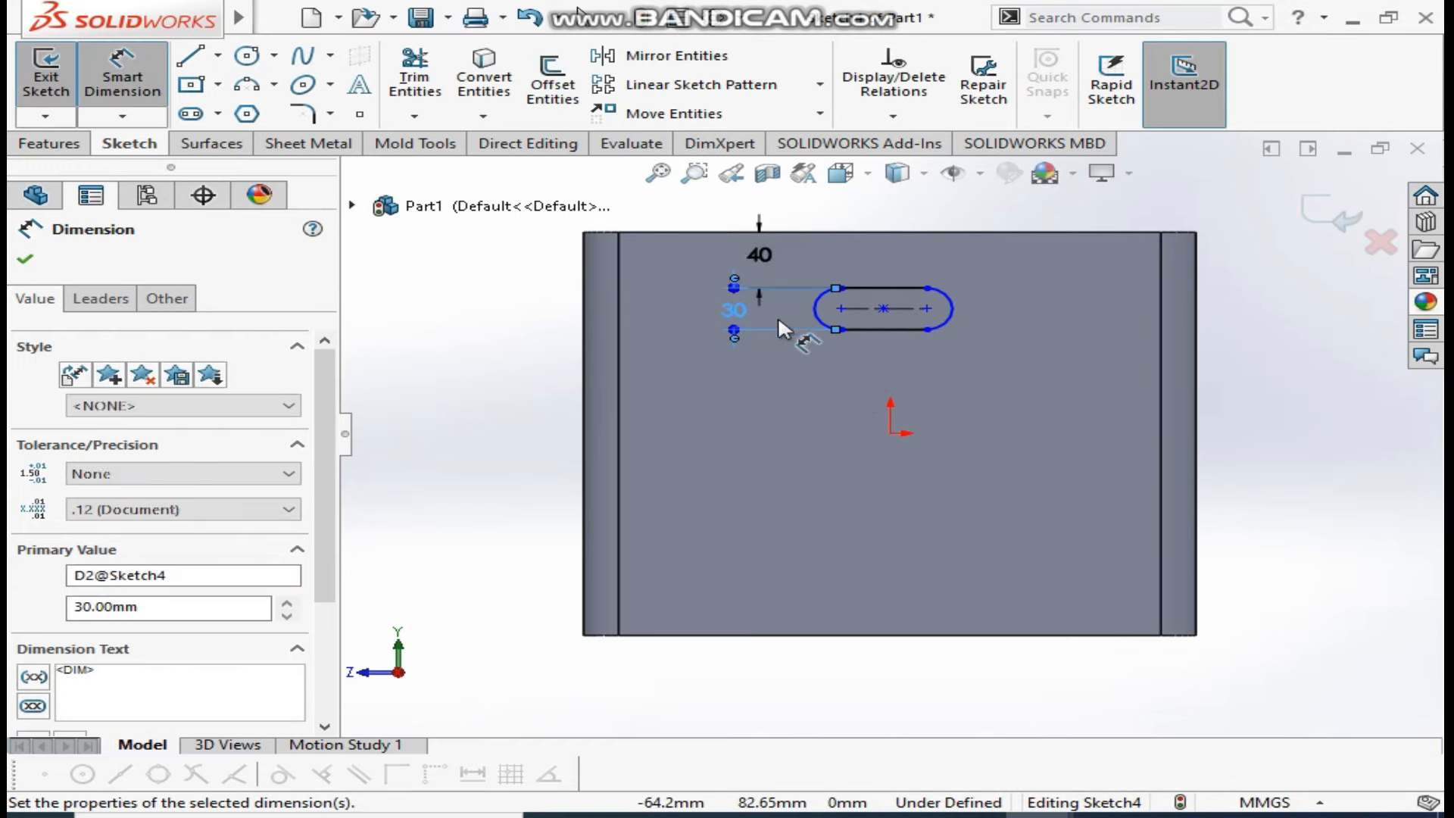
# Dimension the slot's centre-to-centre length to 70 mm and leave the dimension command
pyautogui.click(867, 308)
pyautogui.click(871, 371)
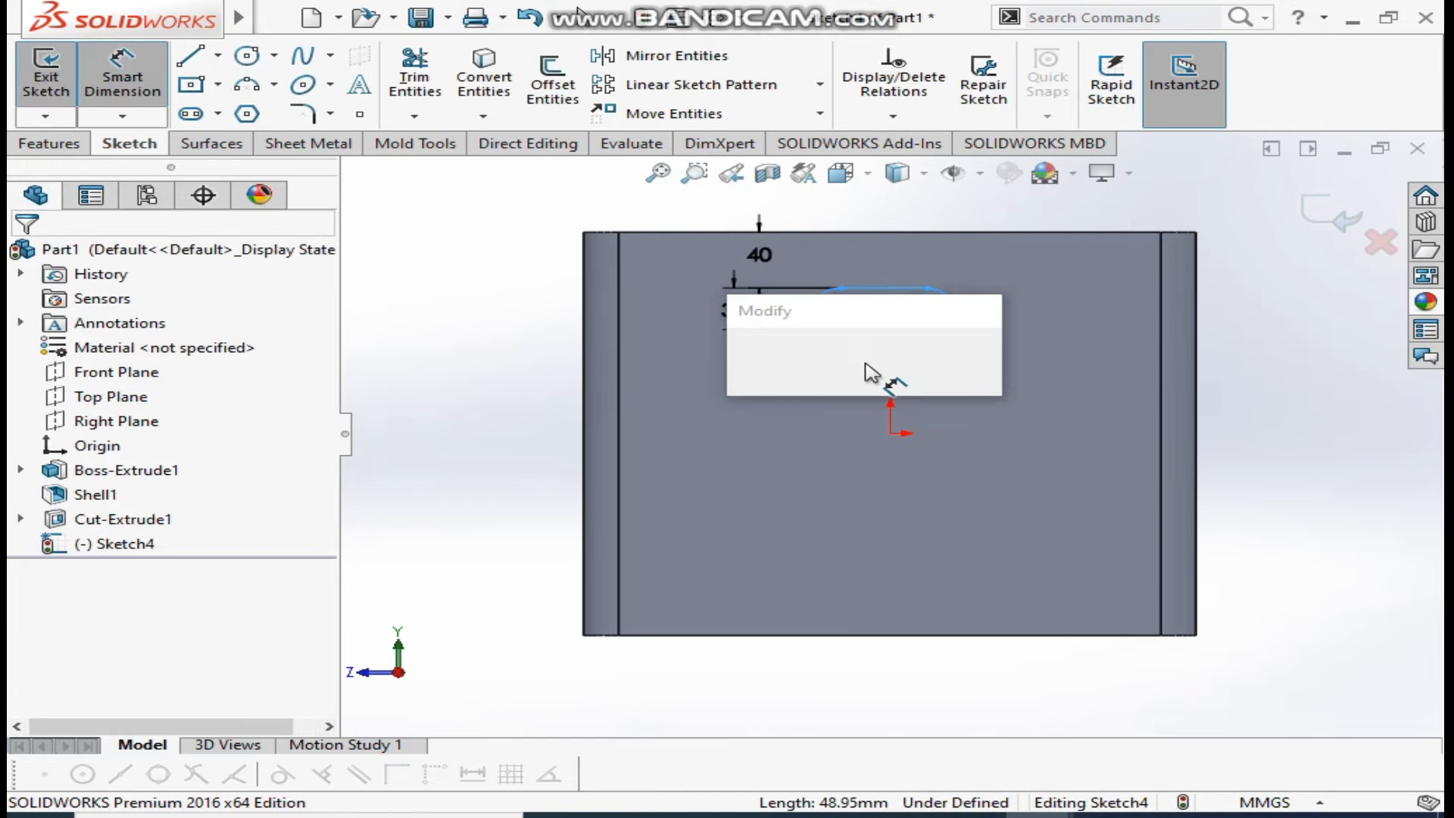
pyautogui.write('70')
pyautogui.press('Return')
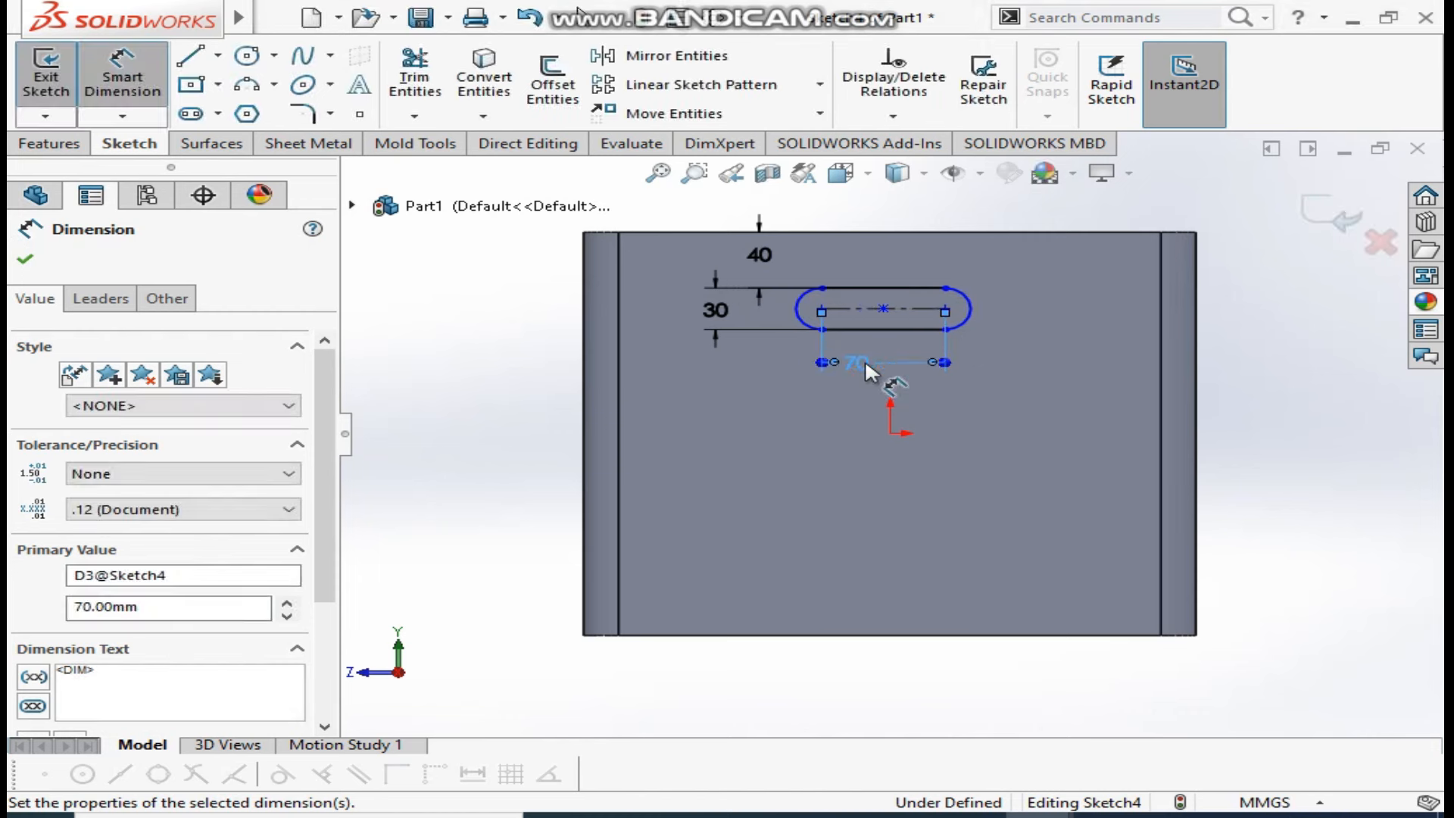
pyautogui.rightClick(574, 434)
pyautogui.click(643, 493)
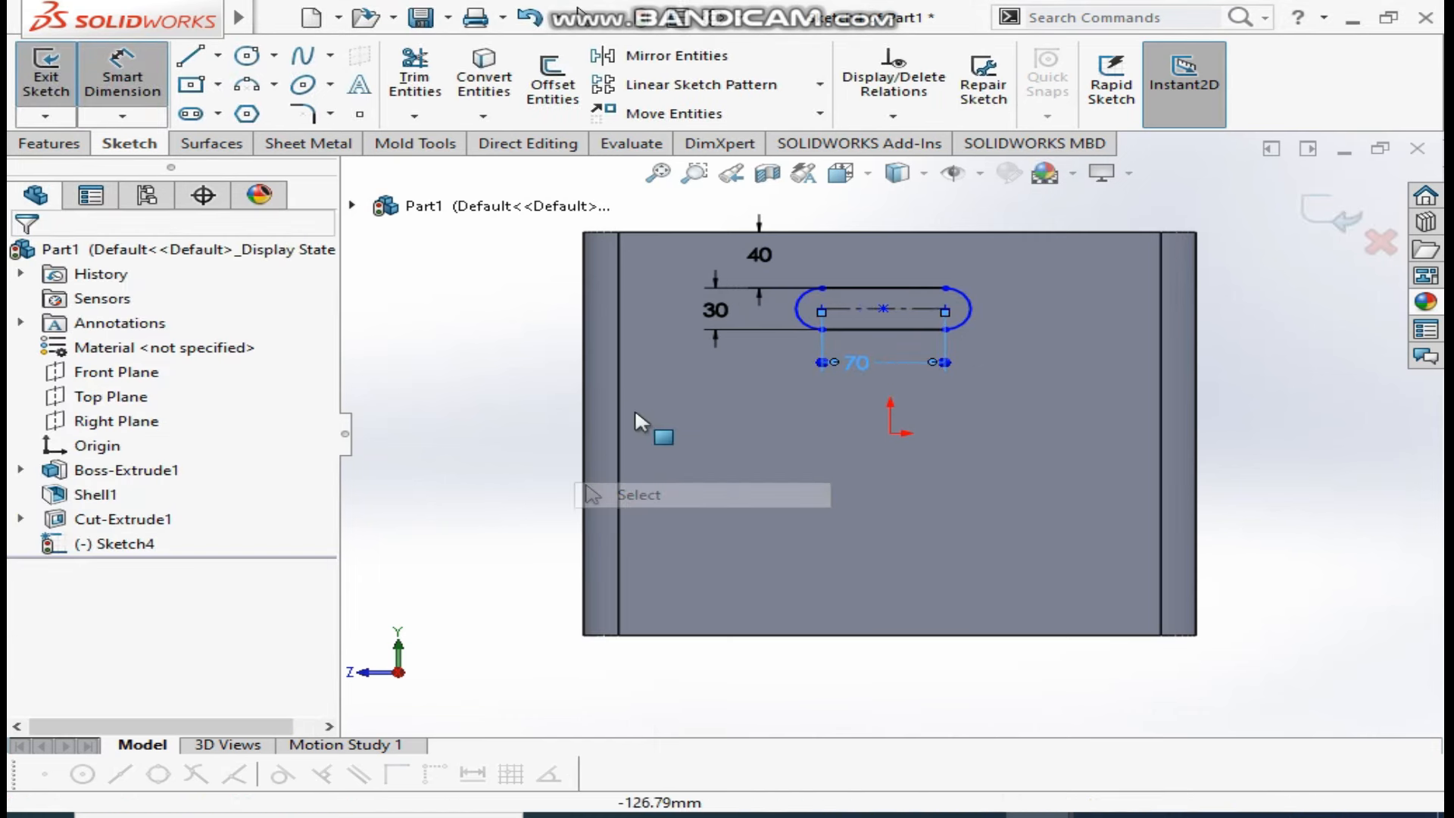
# Center the slot on the end face by adding a Vertical relation between the origin and the slot's center point
pyautogui.click(891, 434)
pyautogui.keyDown('ctrl'); pyautogui.click(883, 308); pyautogui.keyUp('ctrl')
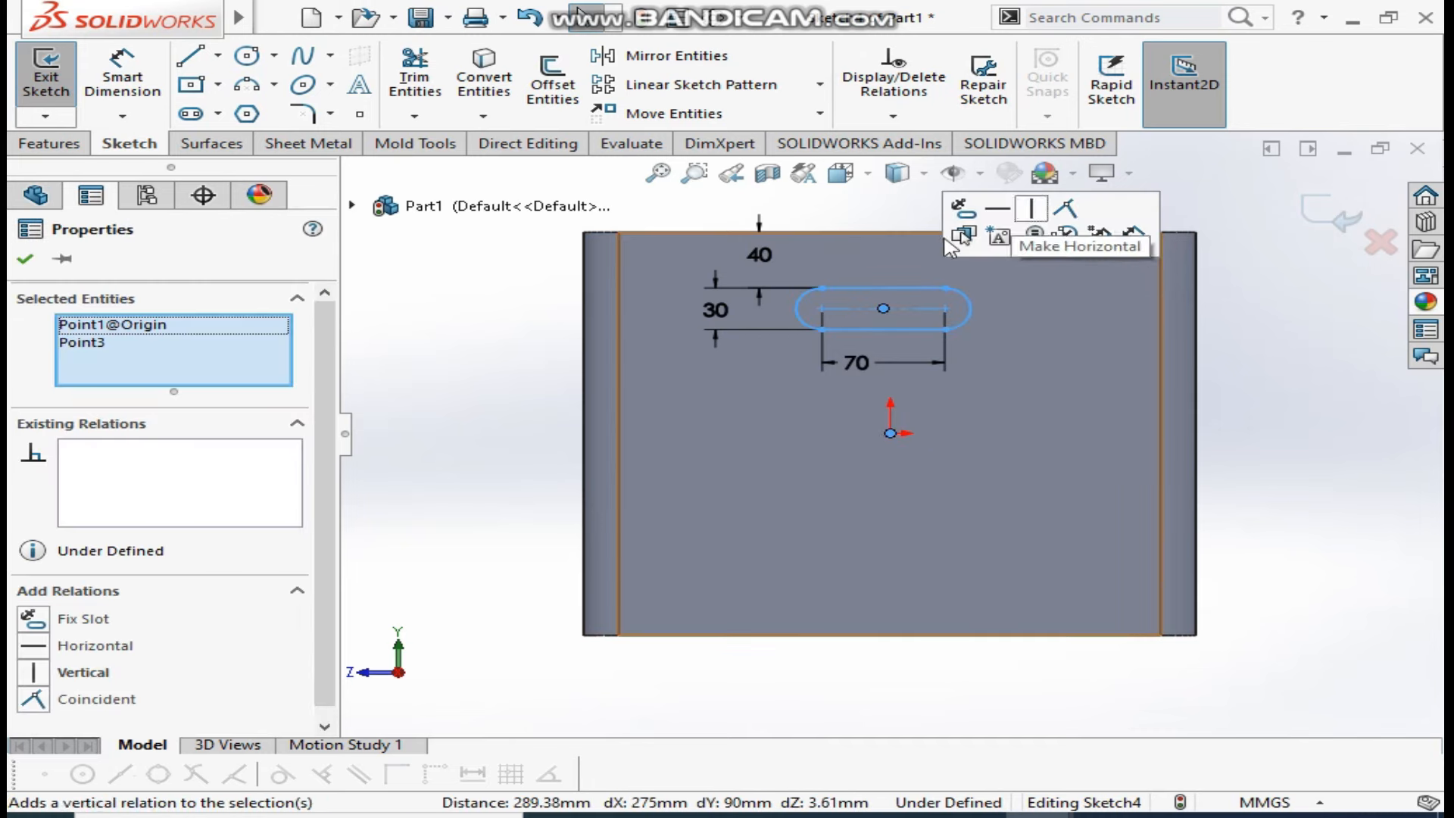
pyautogui.click(1031, 209)
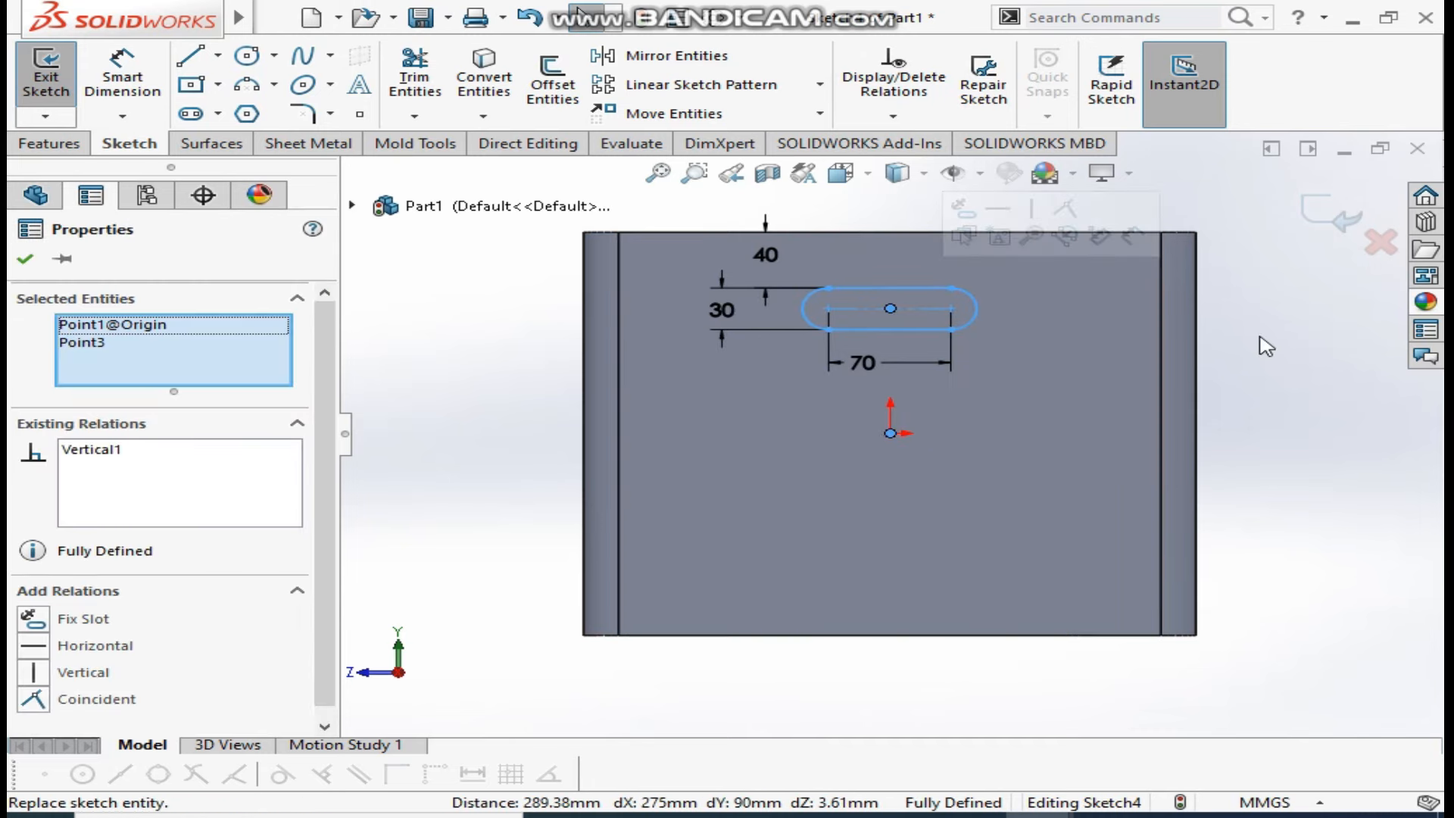
pyautogui.click(1266, 344)
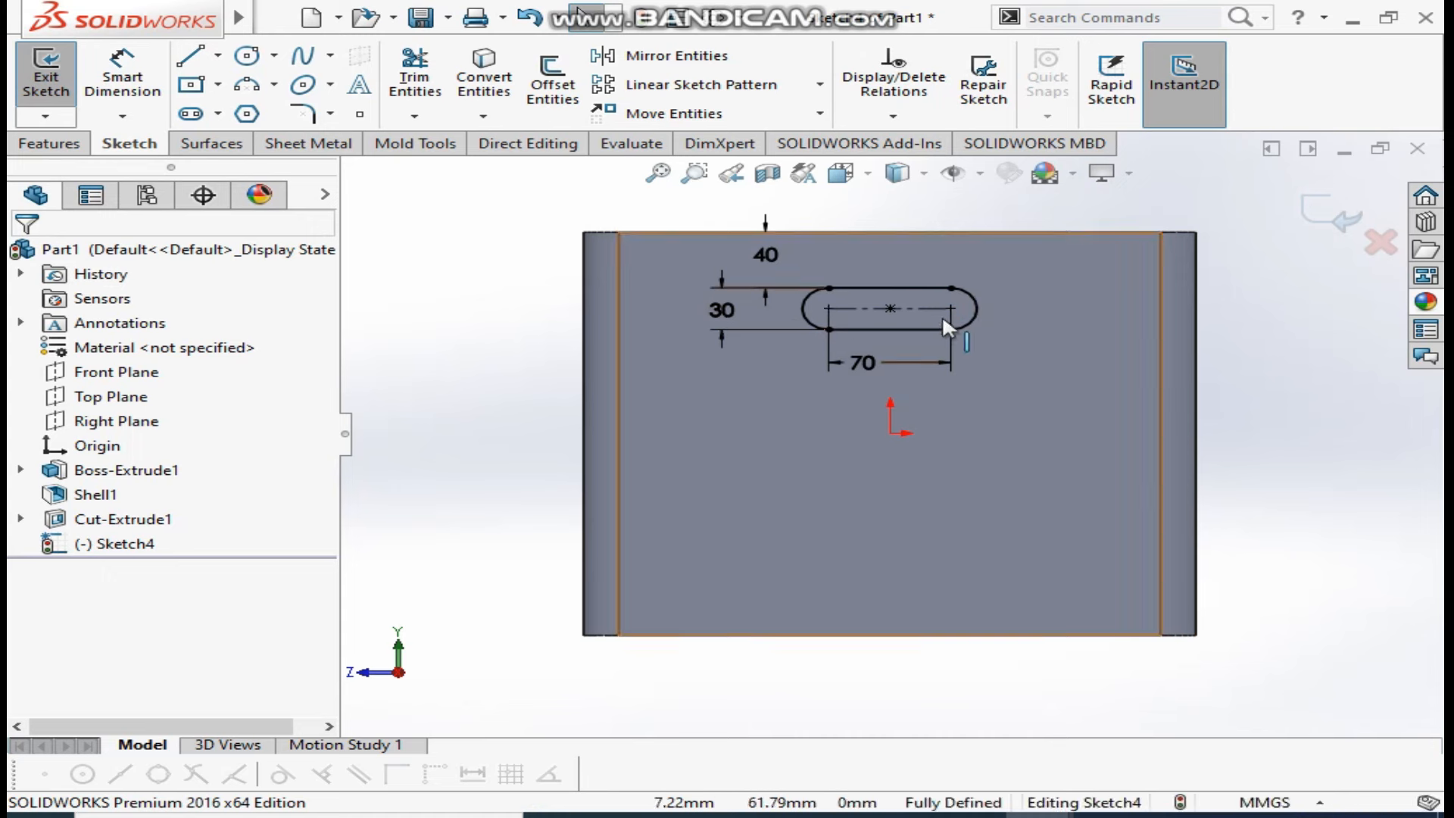
# Cut the slot with a Blind Extruded Cut deep enough to pass through both short end walls as handle openings
pyautogui.click(50, 143)
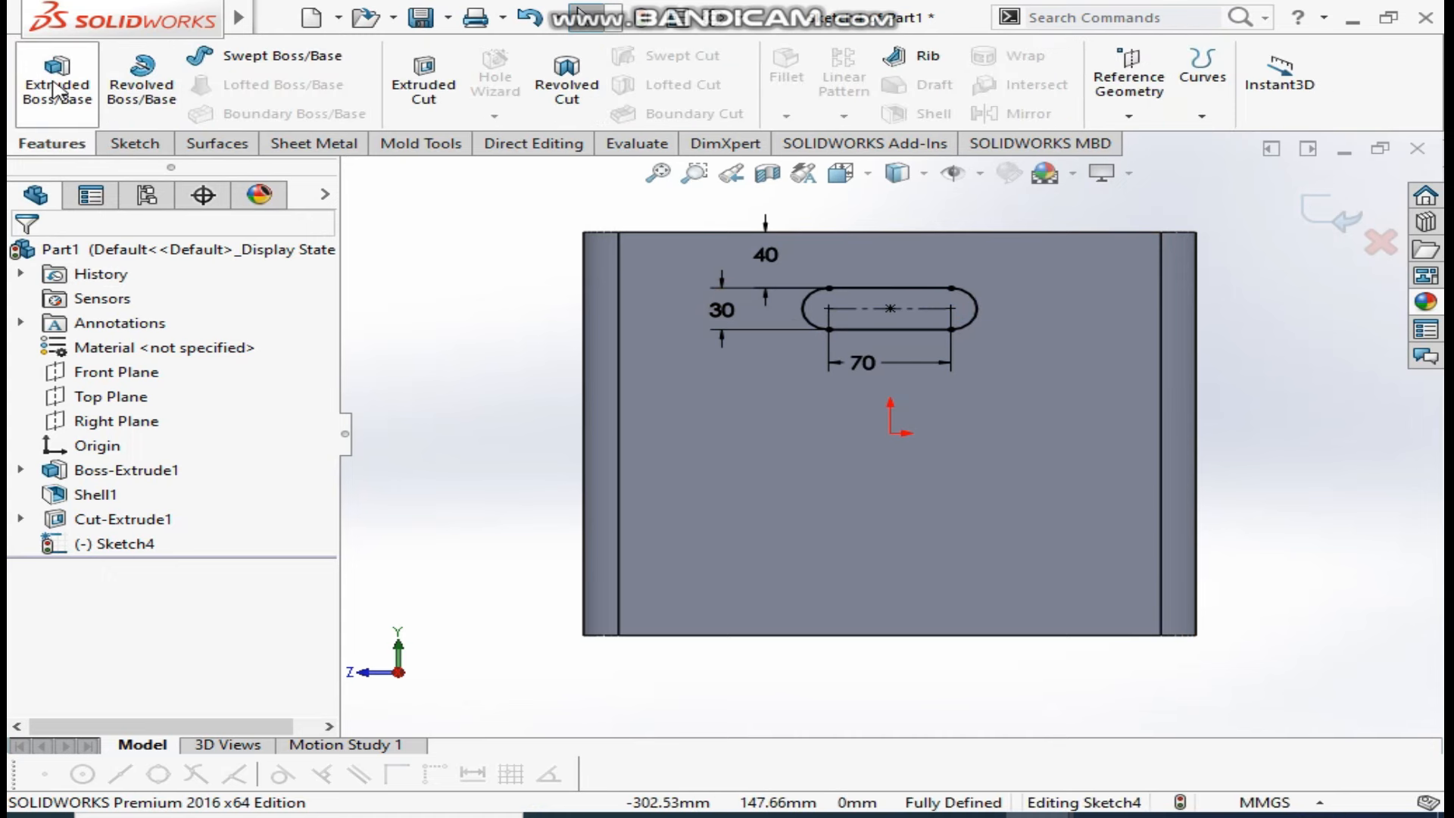
pyautogui.click(423, 85)
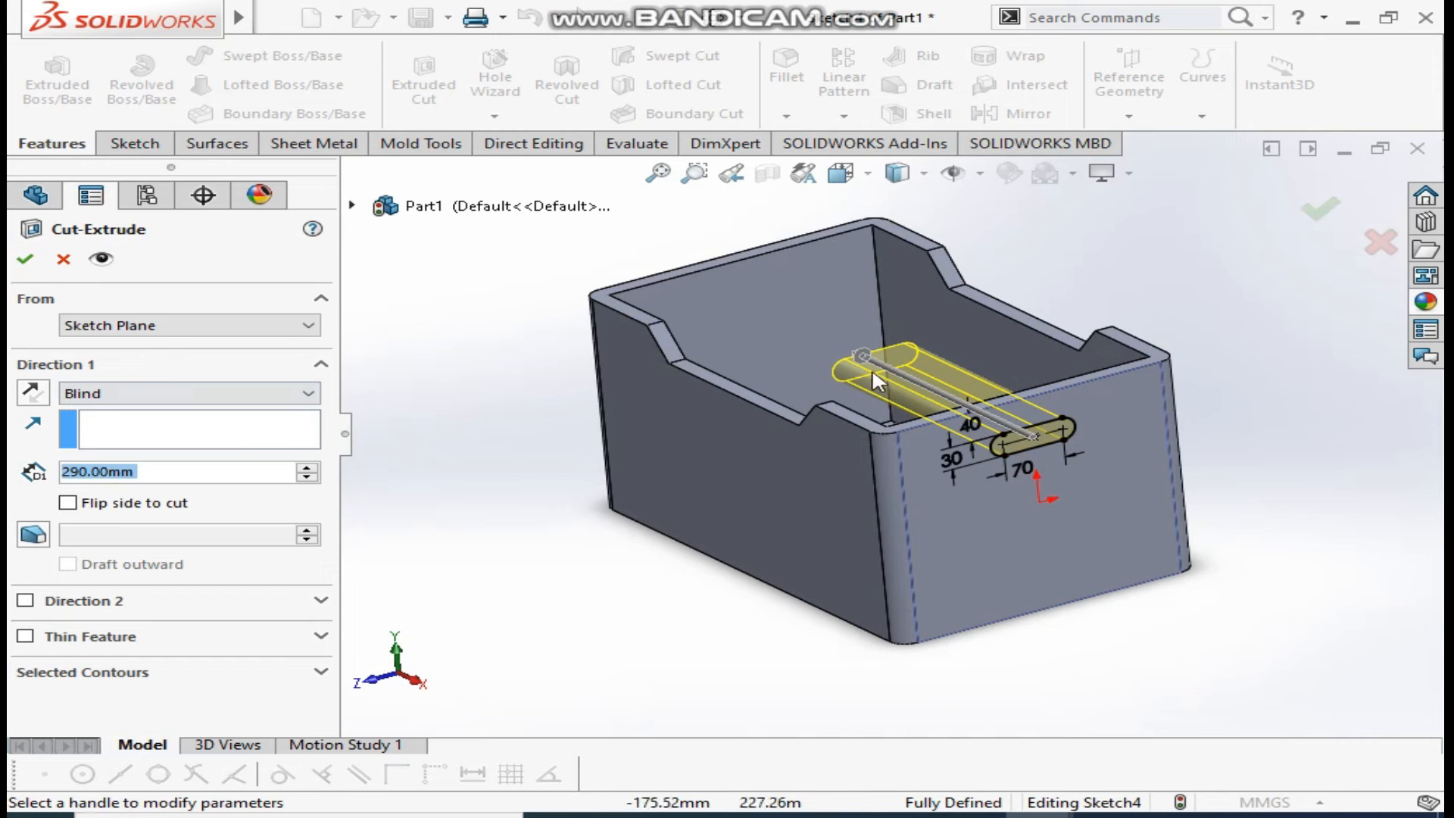
pyautogui.moveTo(874, 378); pyautogui.dragTo(595, 228)
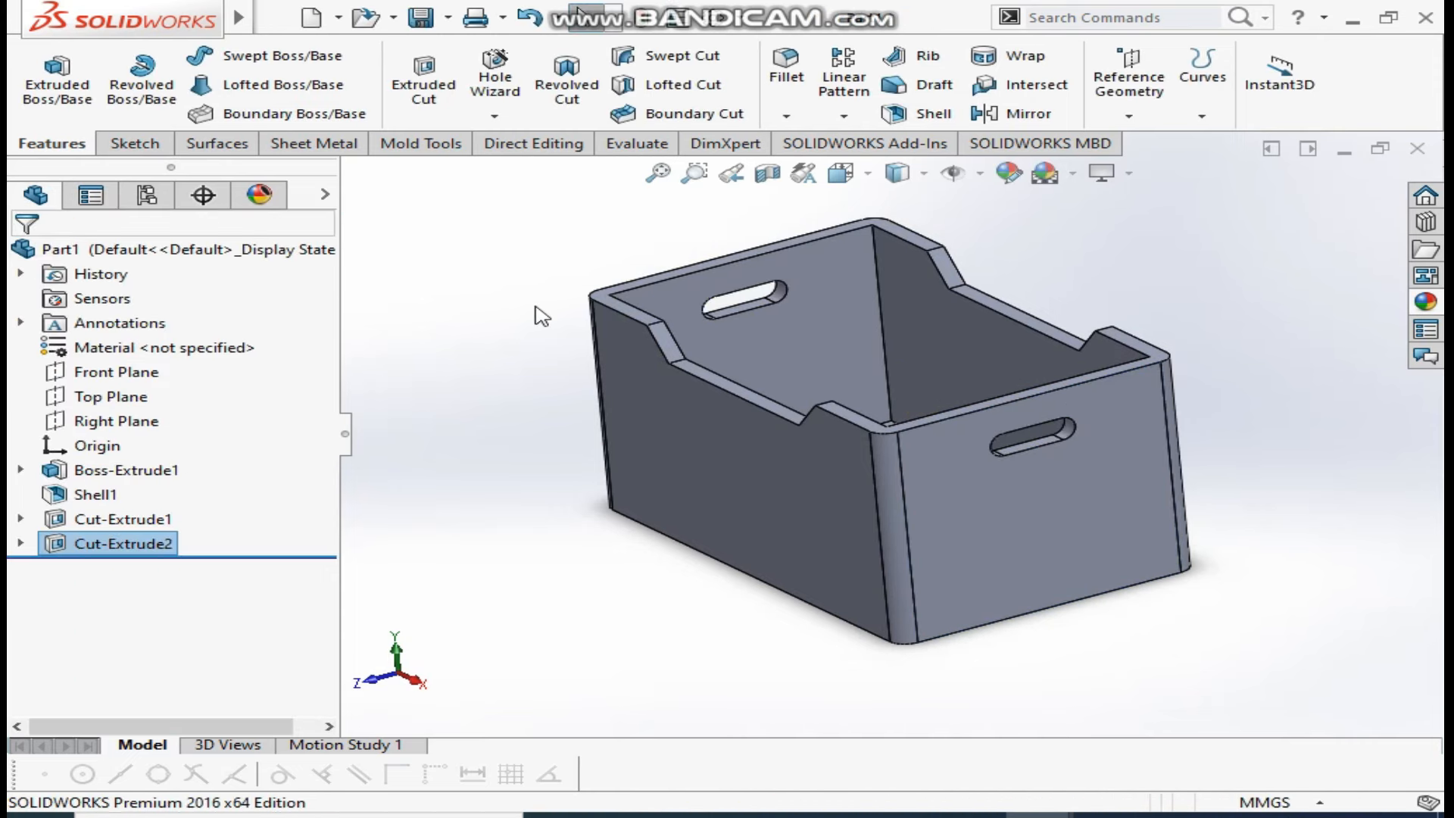
# Start a sketch on the outer face of the notched long wall and convert the face's outline into sketch entities
pyautogui.moveTo(691, 486); pyautogui.dragTo(655, 662, button='middle')
pyautogui.click(764, 456)
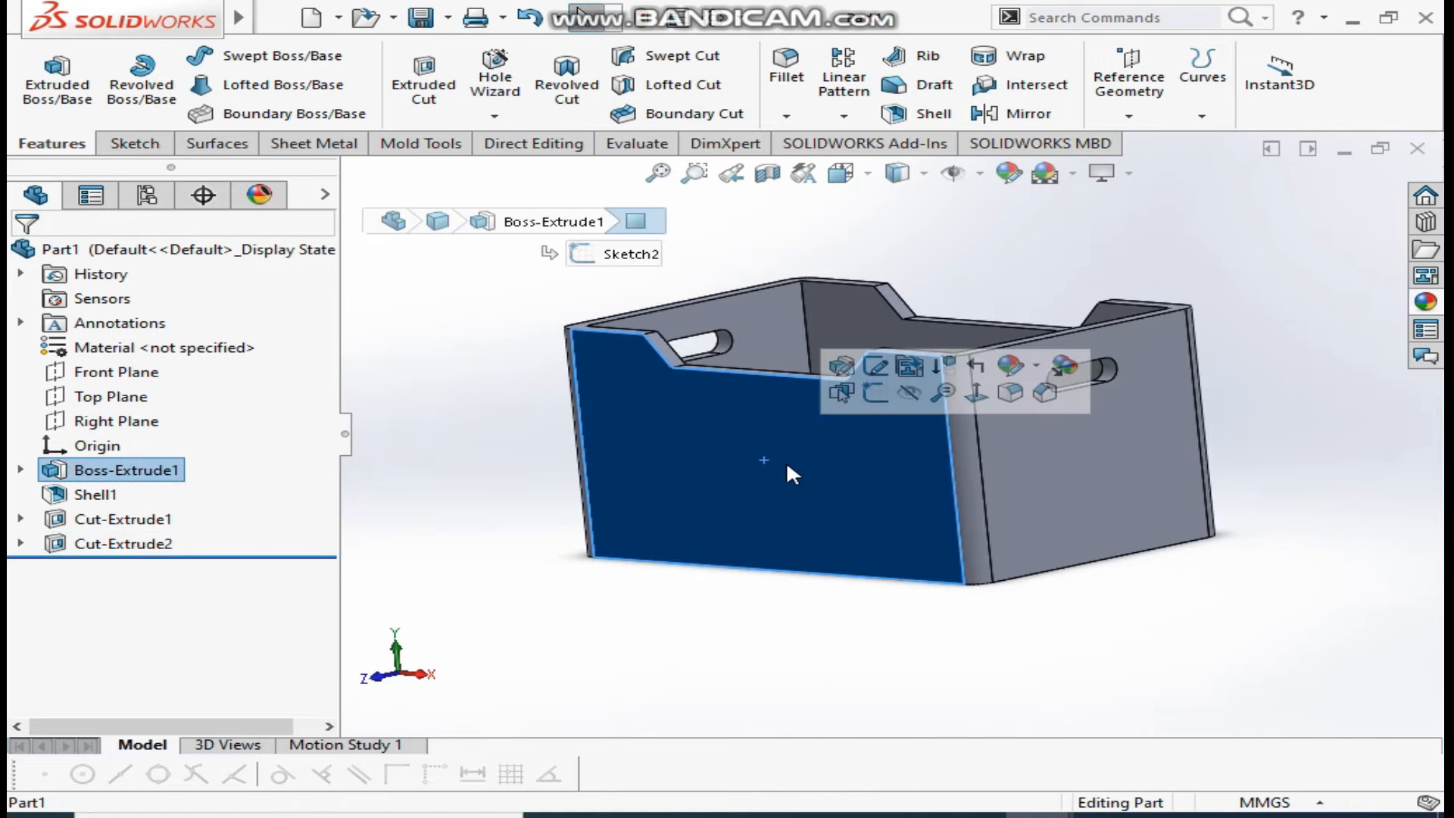
pyautogui.click(872, 393)
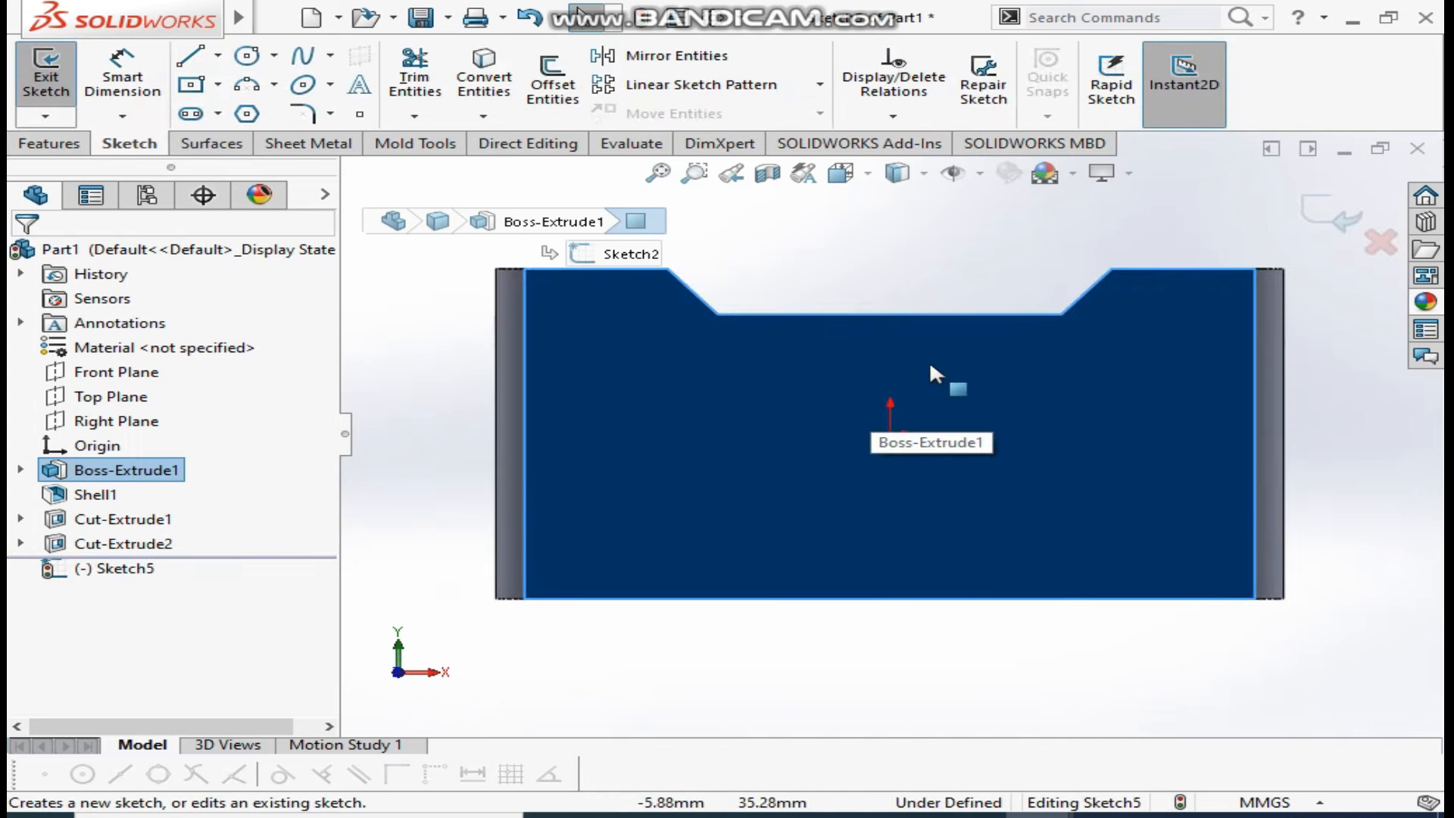
pyautogui.click(500, 76)
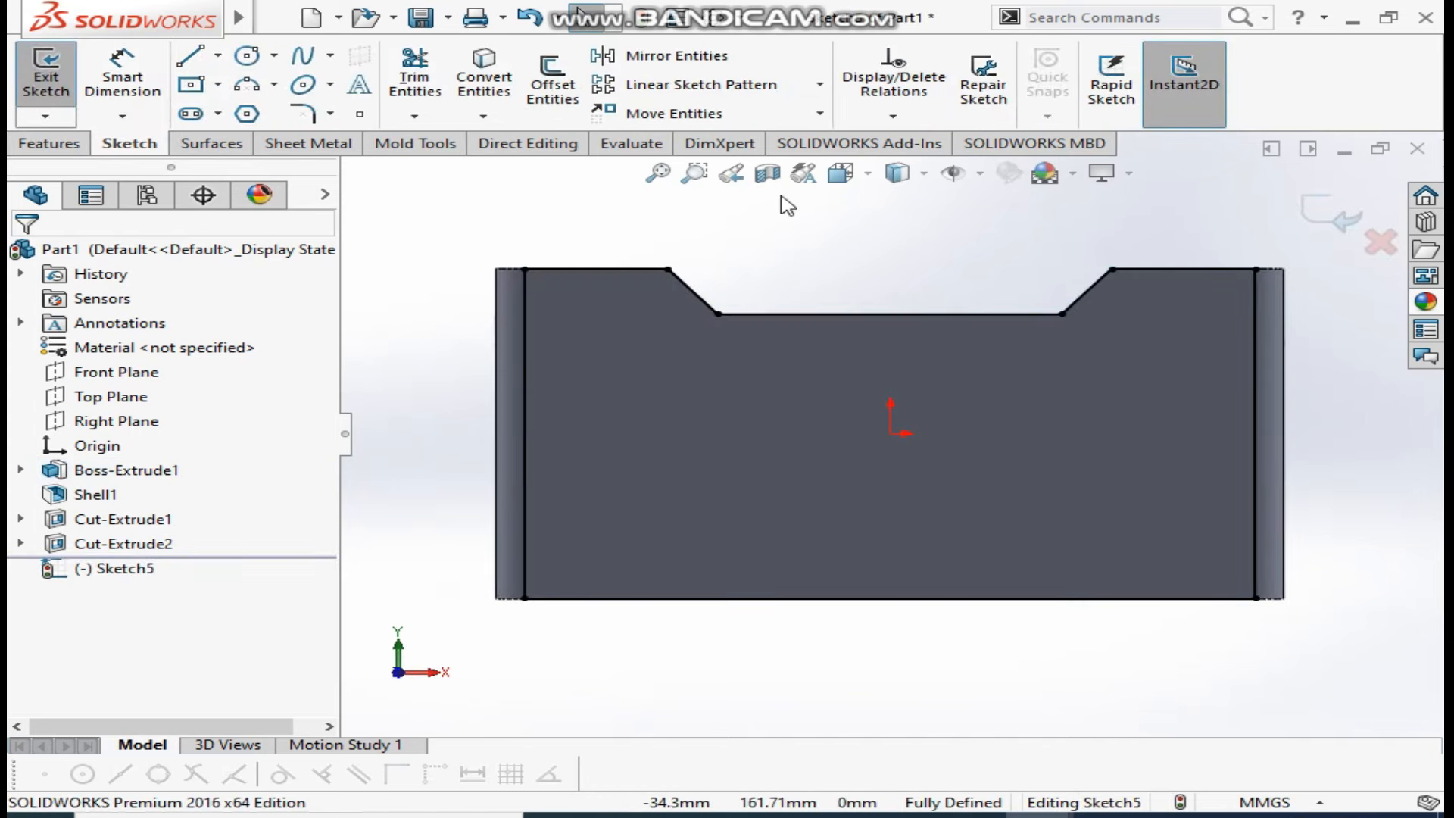
# Offset the long wall face's outline 5 mm inward with Offset Entities, using Reverse
pyautogui.click(561, 76)
pyautogui.click(727, 398)
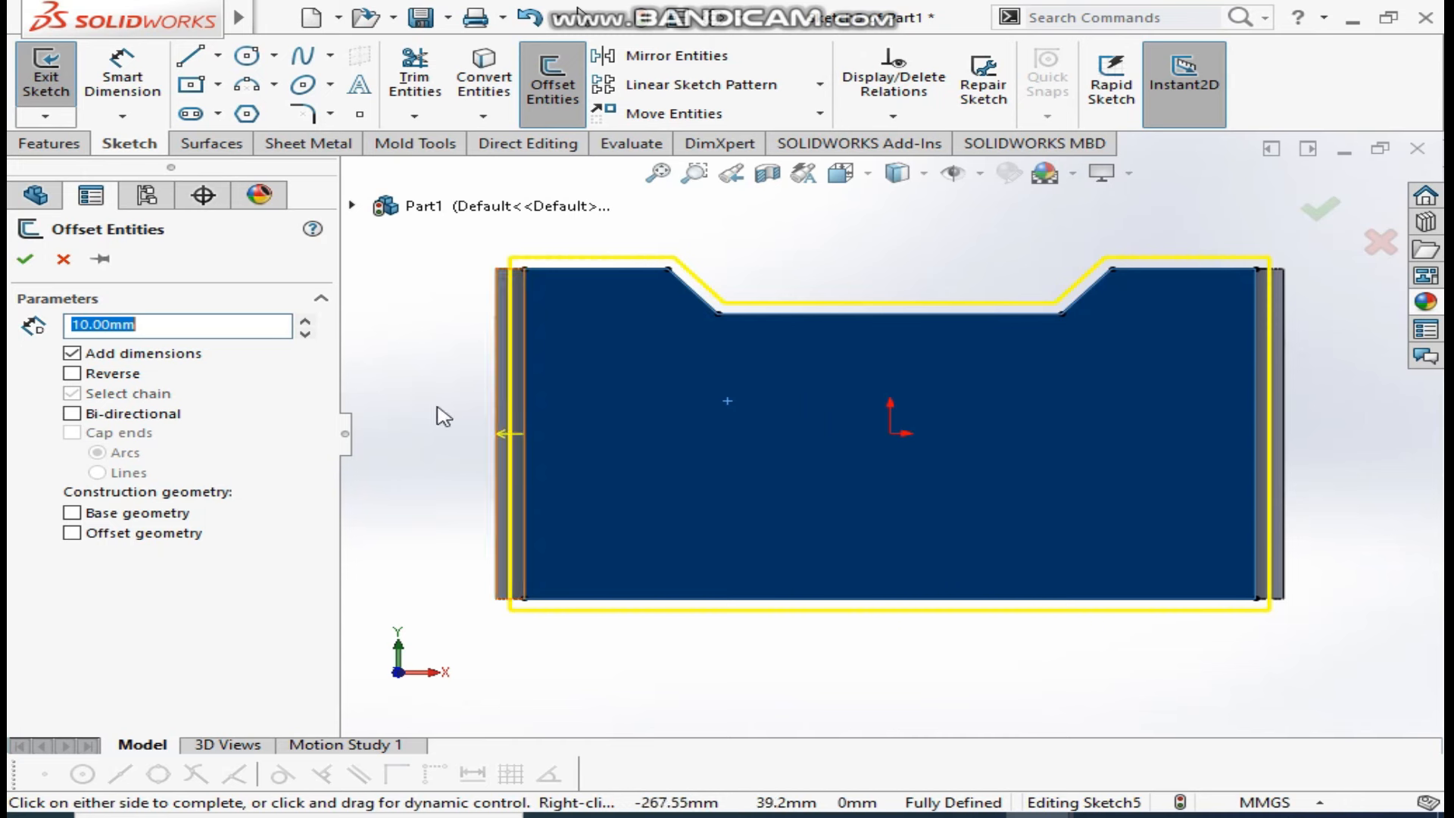
pyautogui.click(72, 374)
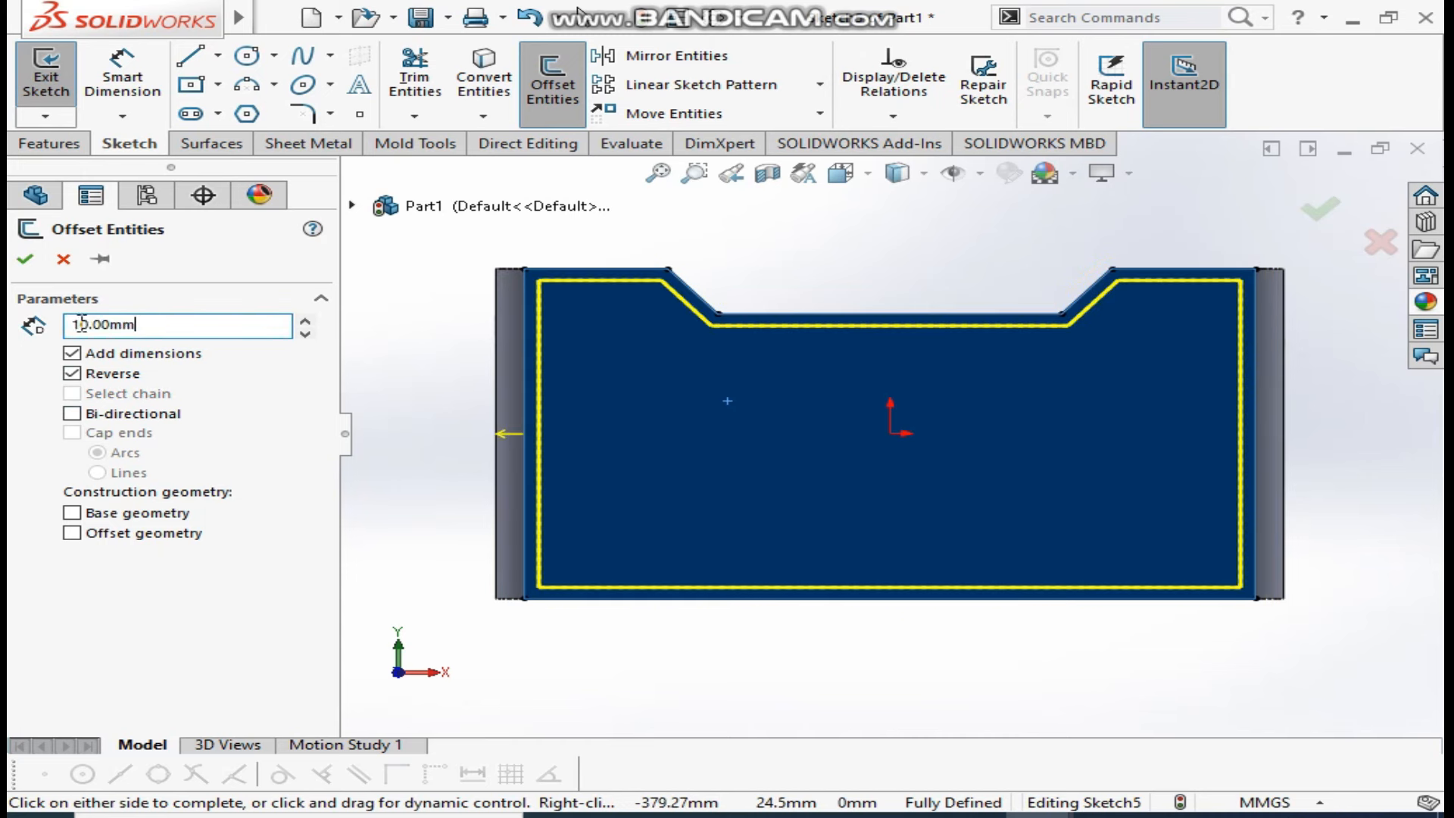
pyautogui.write('5')
pyautogui.press('Return')
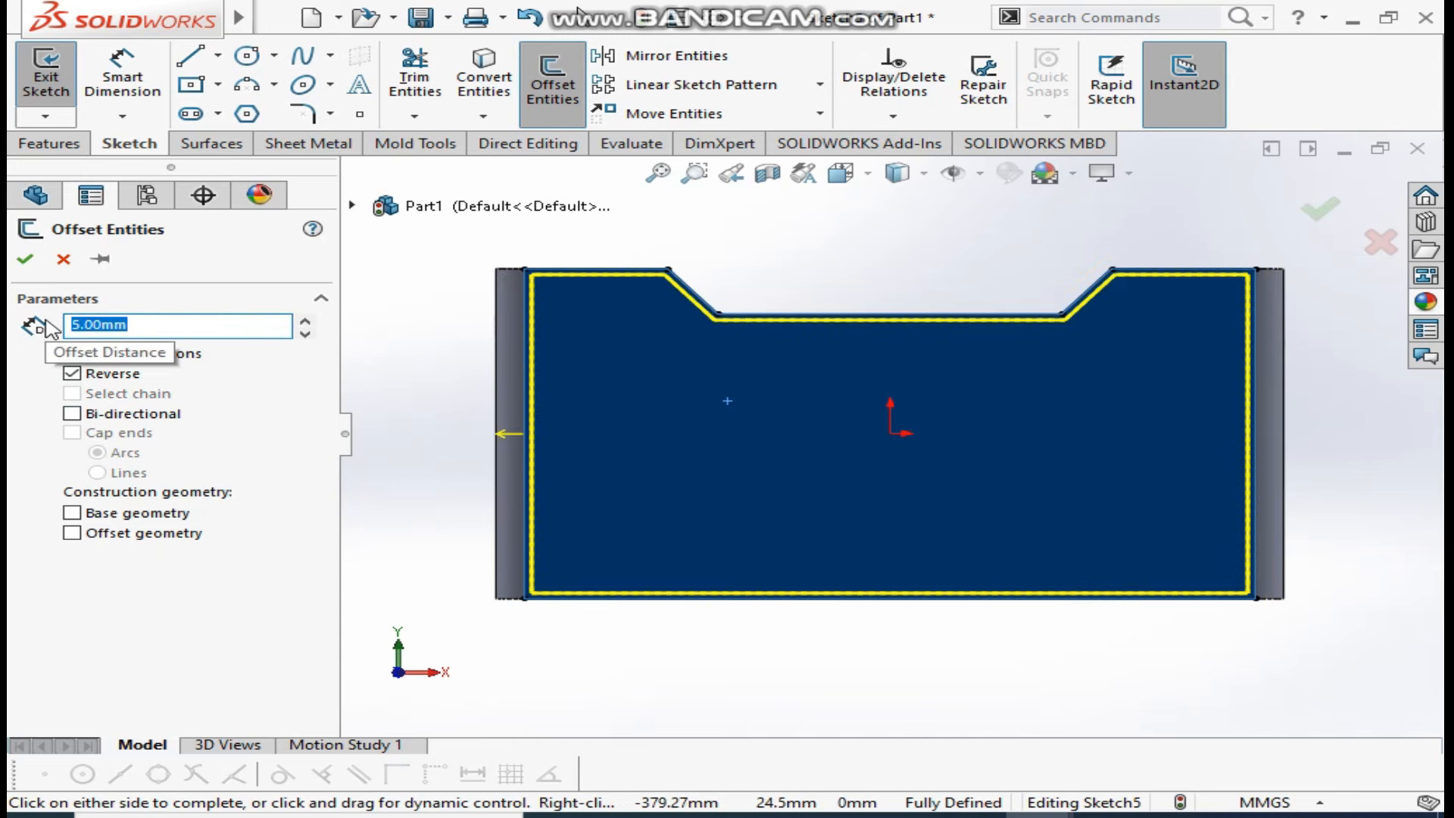
pyautogui.click(25, 259)
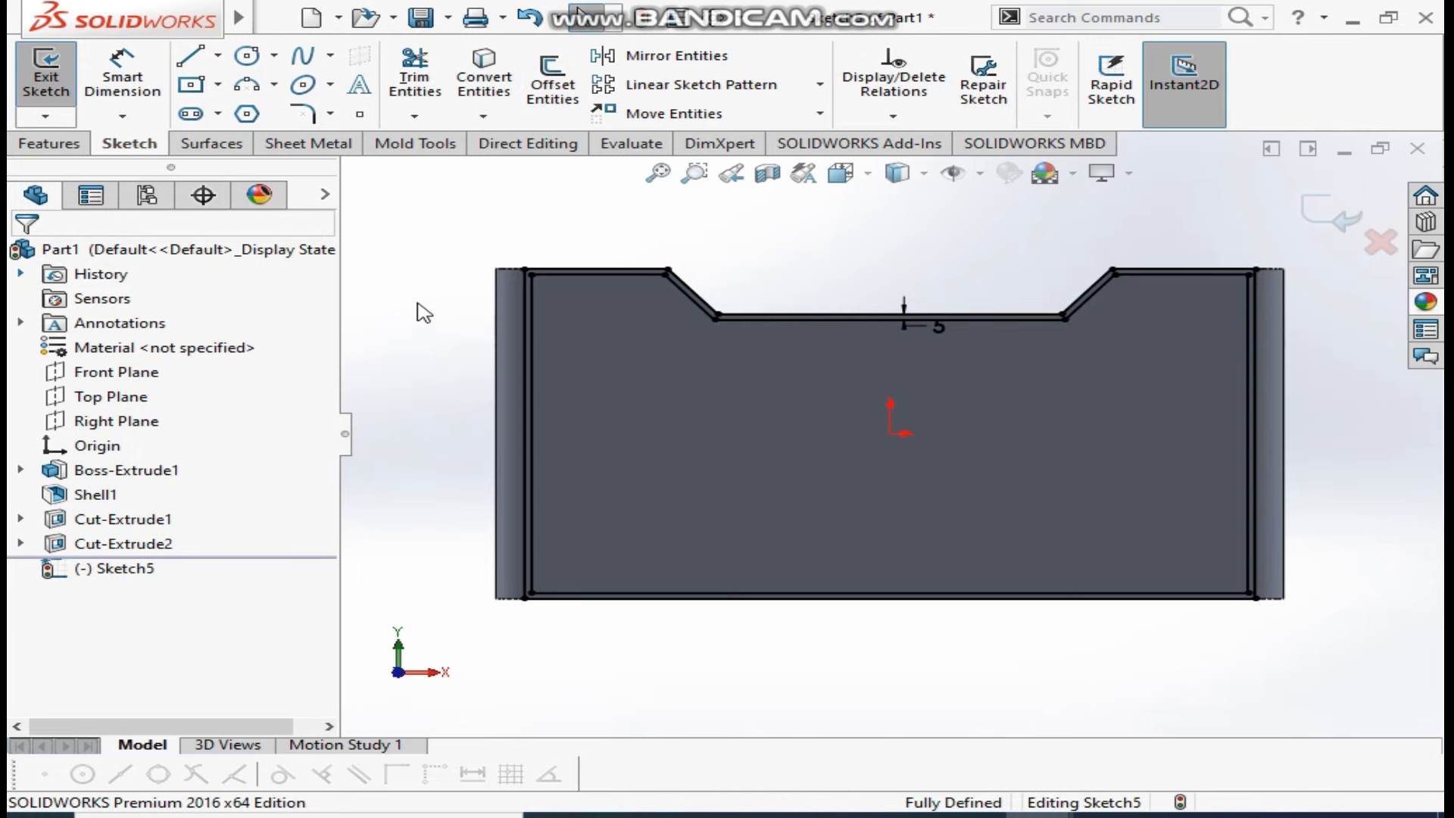
pyautogui.click(187, 58)
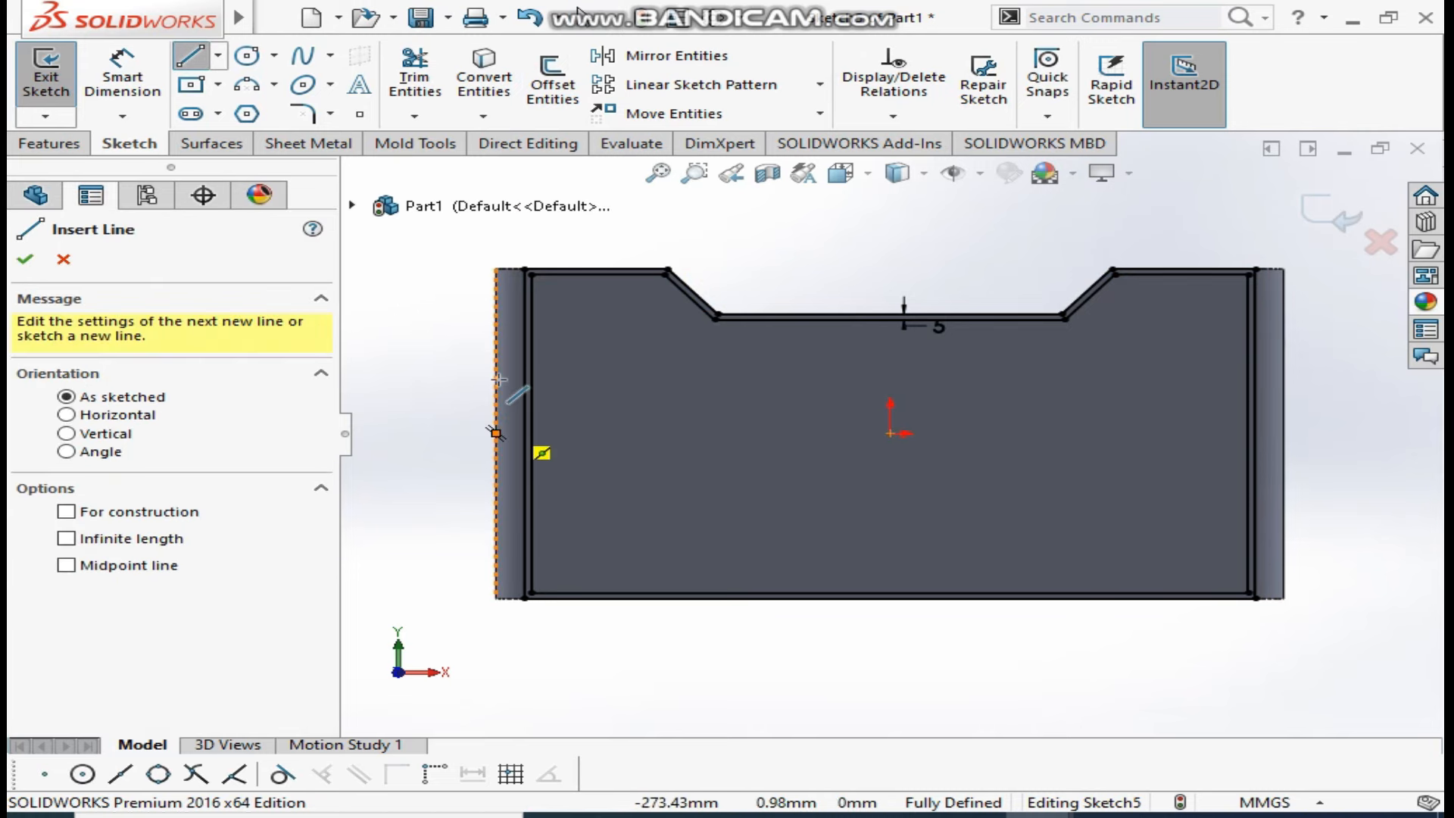
pyautogui.click(63, 259)
# Cut the region inside the 5 mm offset outline on the long wall with a Blind Extruded Cut 15 mm deep
pyautogui.click(53, 148)
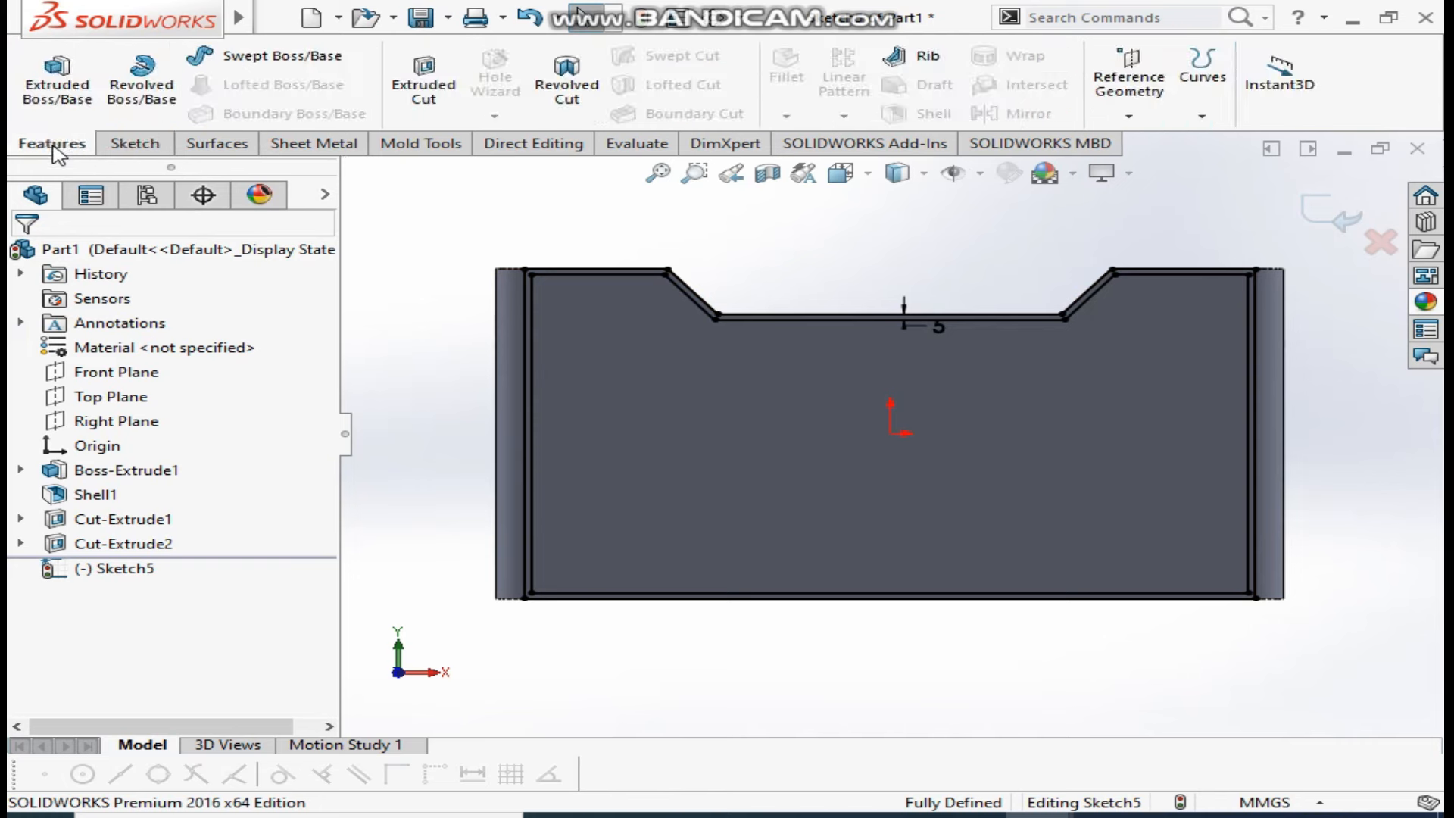
pyautogui.click(423, 84)
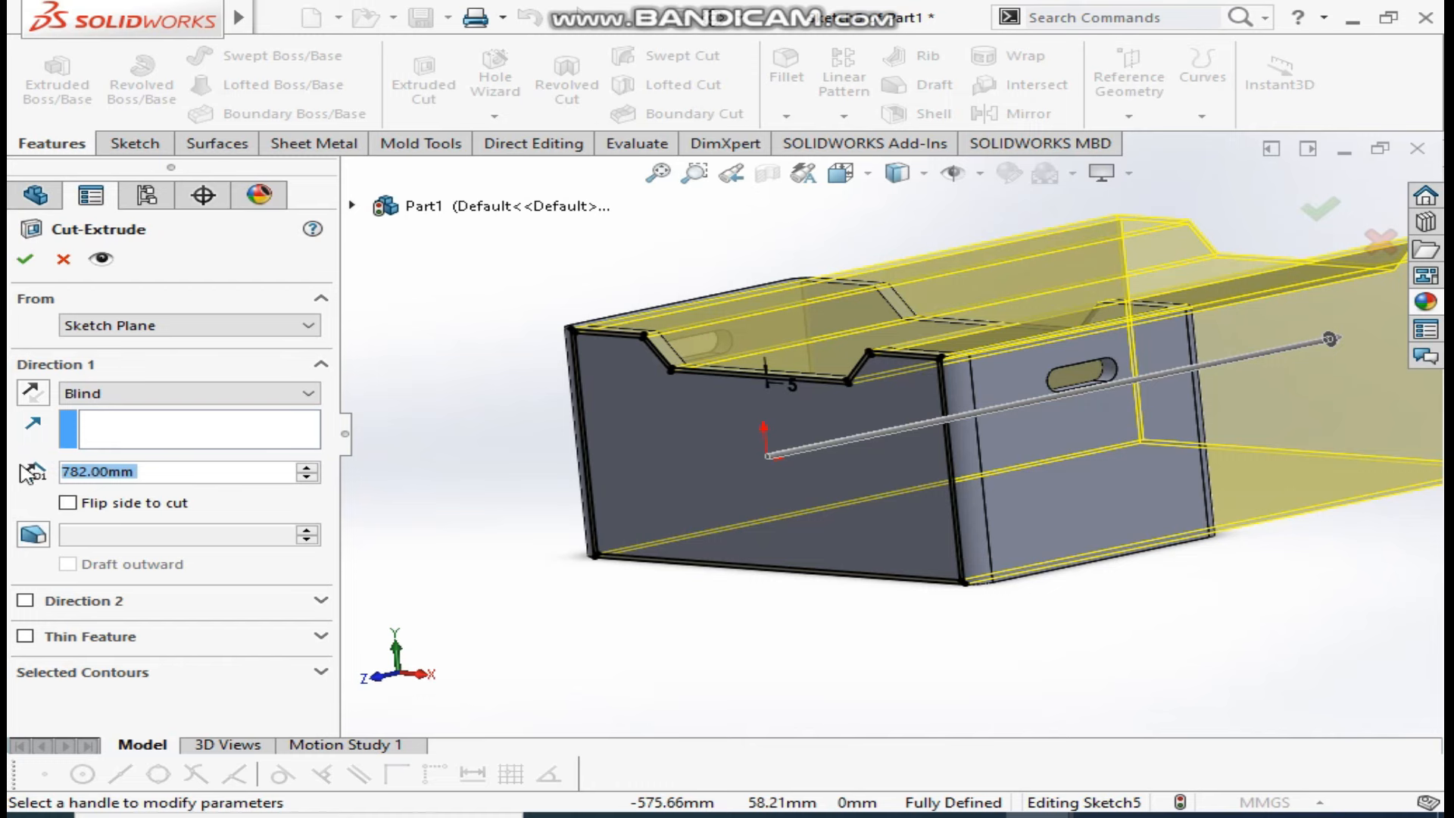
pyautogui.write('15')
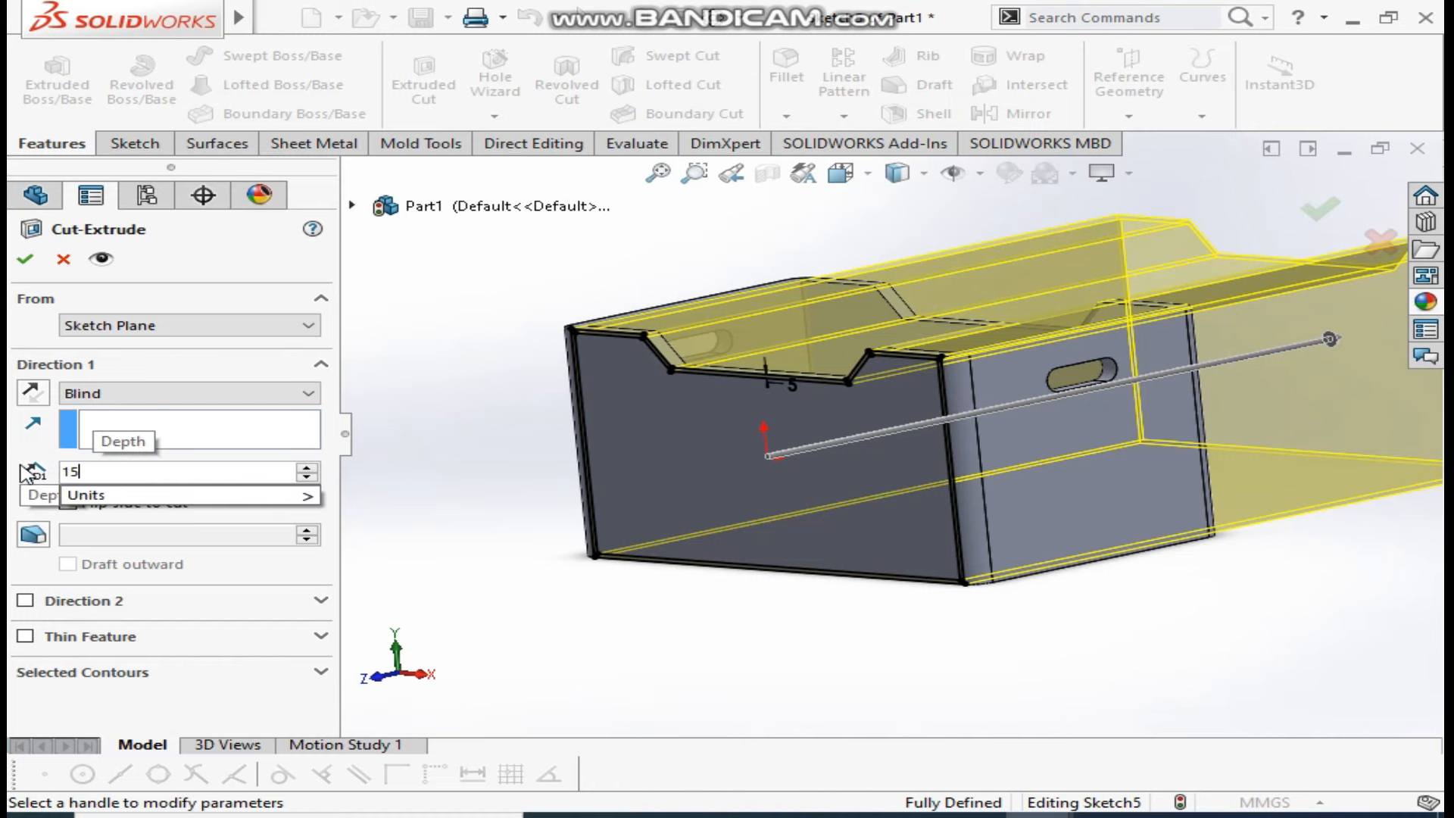
pyautogui.press('Return')
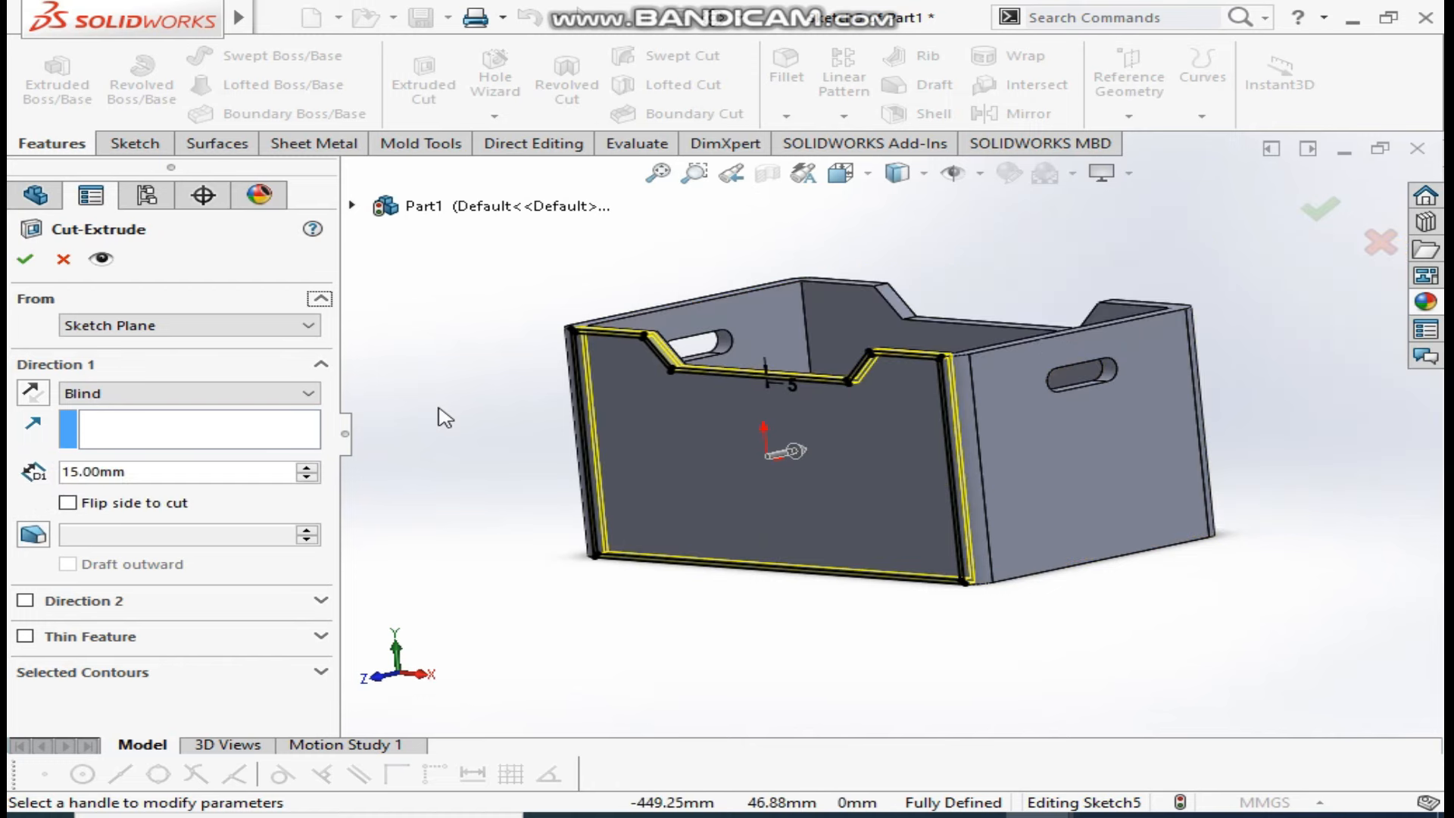
pyautogui.scroll(-6, 646, 328)
pyautogui.scroll(3, 576, 379)
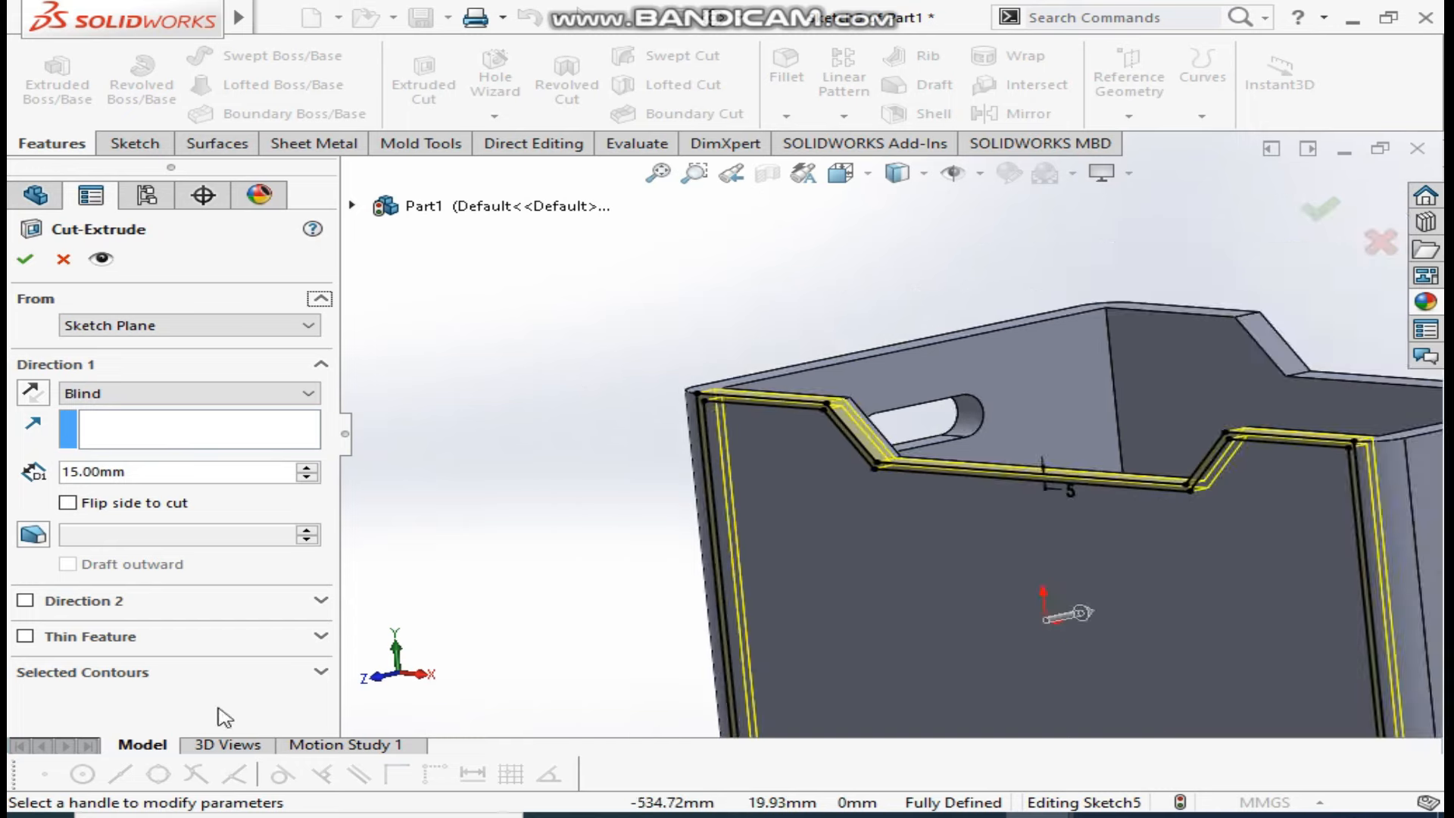
pyautogui.click(139, 673)
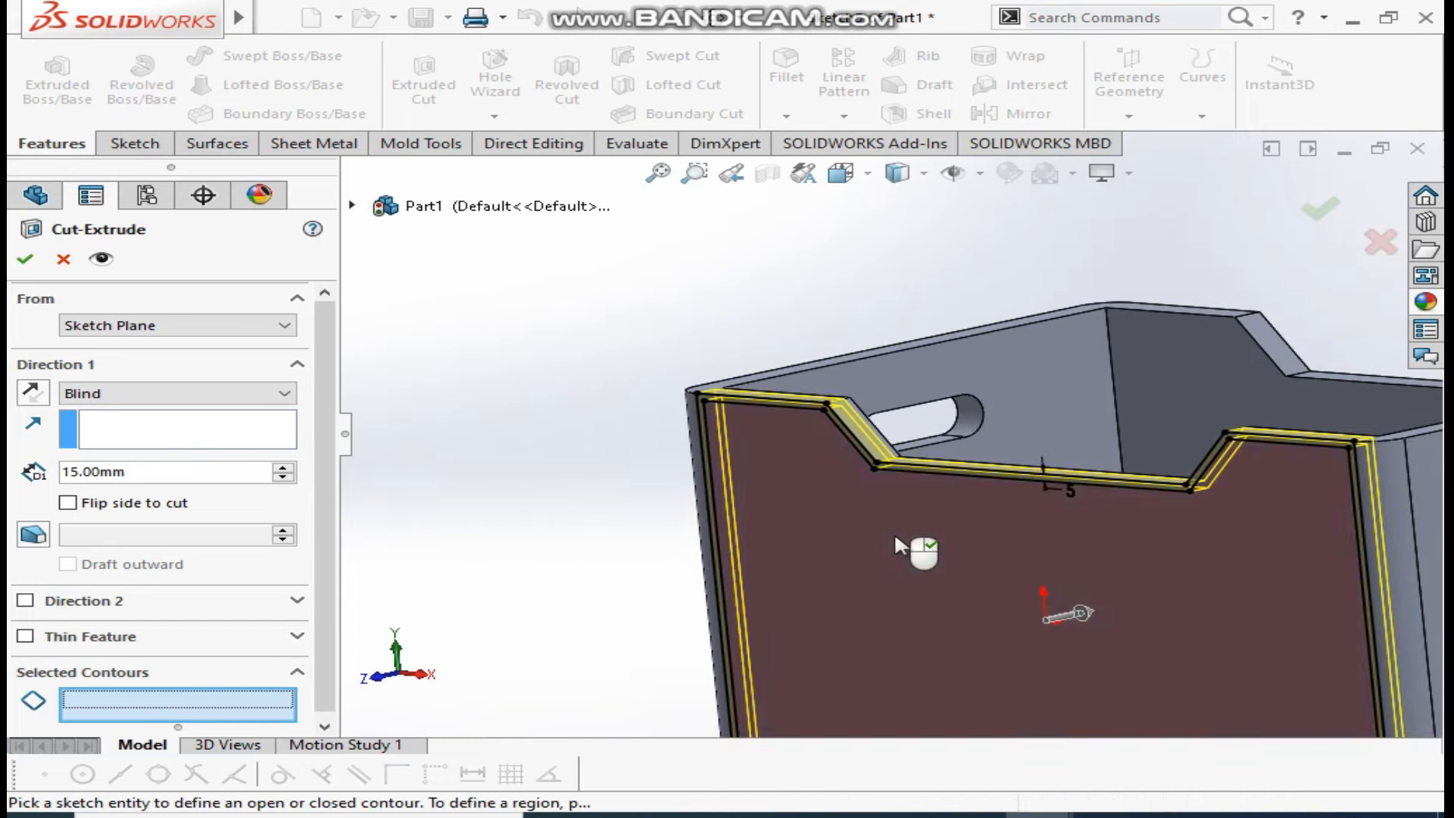
pyautogui.click(893, 531)
pyautogui.scroll(2, 851, 507)
pyautogui.moveTo(887, 518); pyautogui.dragTo(1298, 580, button='middle')
pyautogui.scroll(-2, 1298, 580)
pyautogui.click(25, 259)
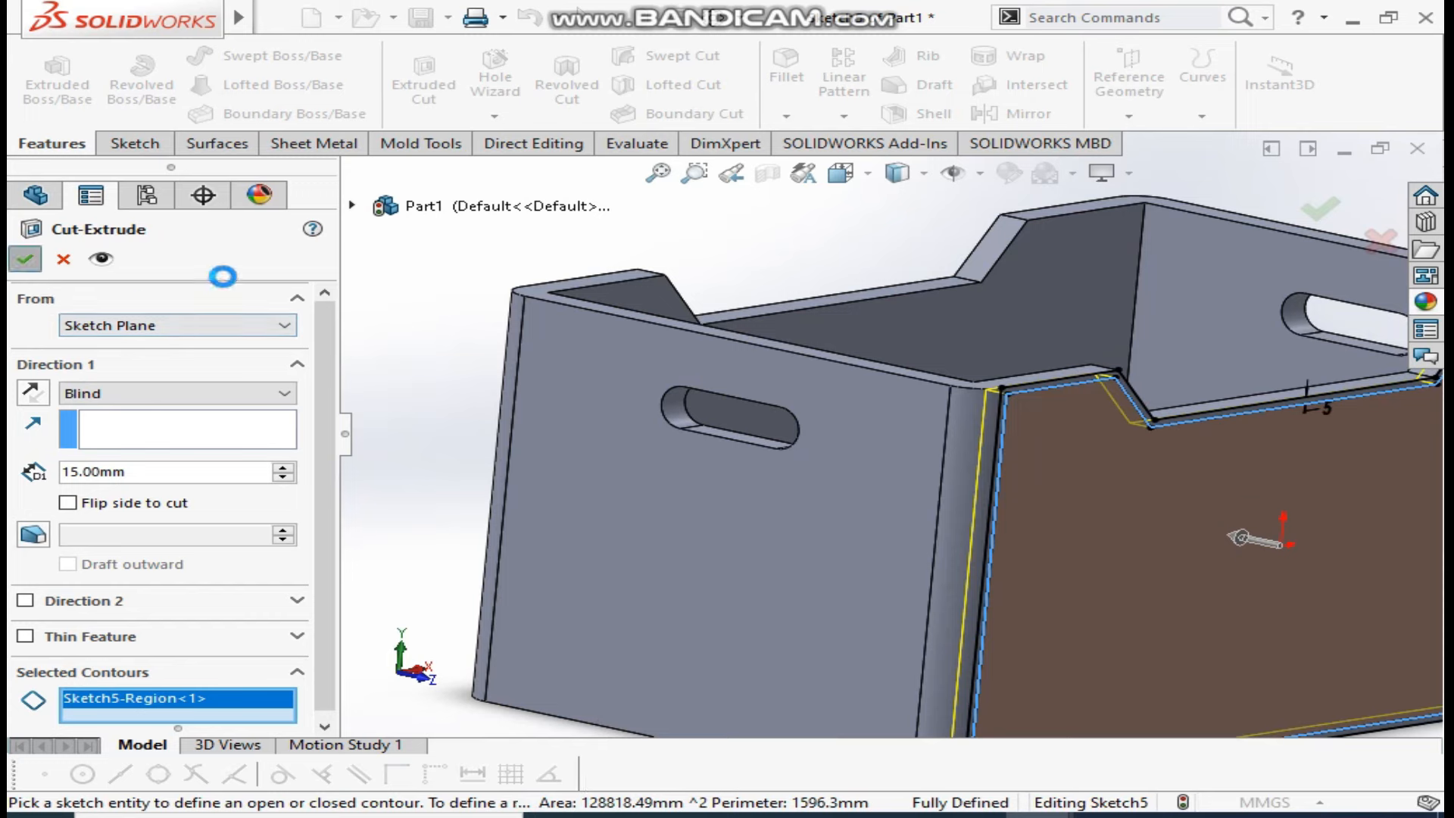
# Start a sketch on the recessed face of the notched long wall
pyautogui.scroll(2, 539, 266)
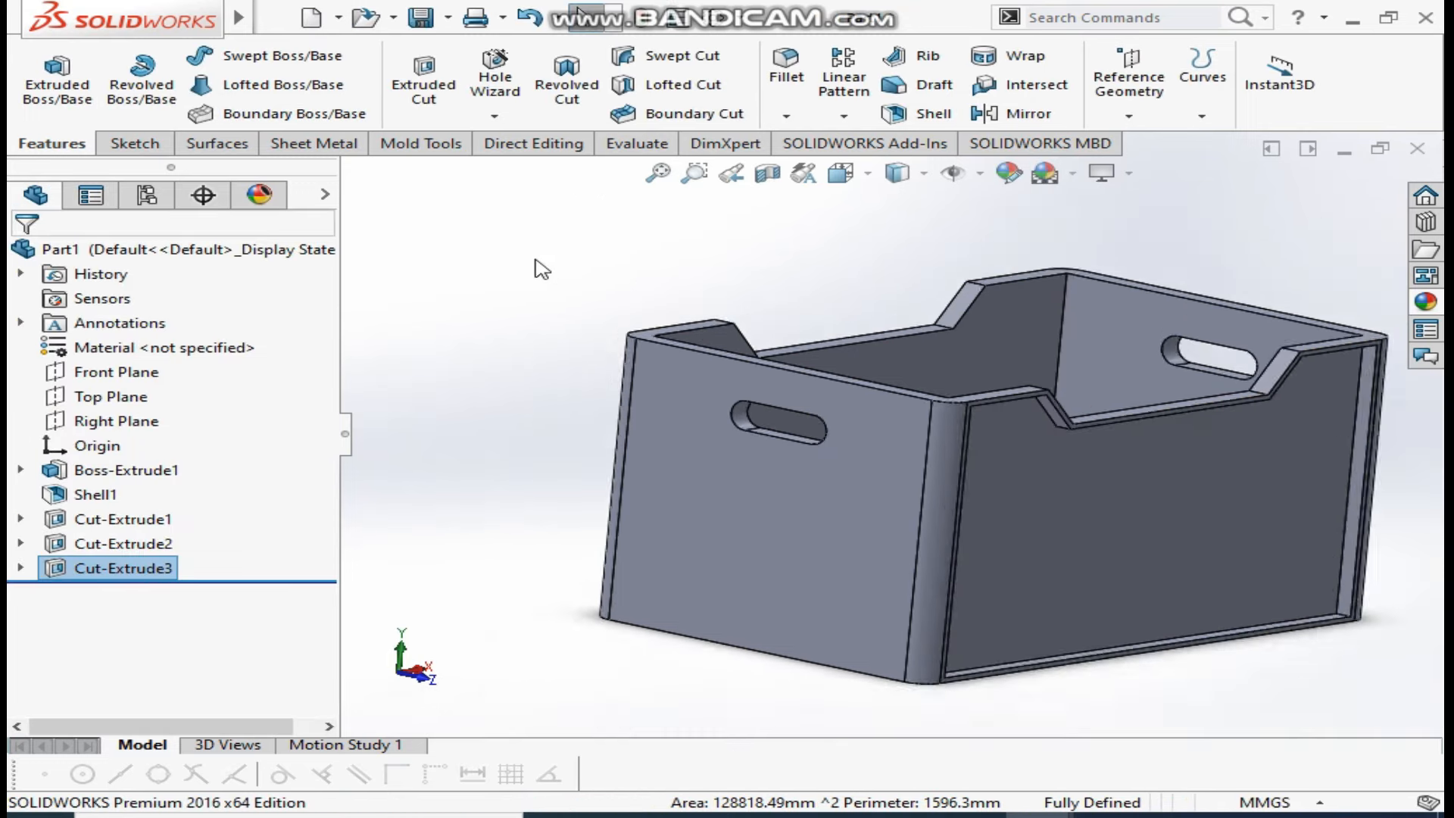
pyautogui.scroll(2, 1106, 454)
pyautogui.moveTo(1107, 454); pyautogui.dragTo(984, 584, button='middle')
pyautogui.click(895, 401)
pyautogui.moveTo(965, 491); pyautogui.dragTo(1018, 568, button='middle')
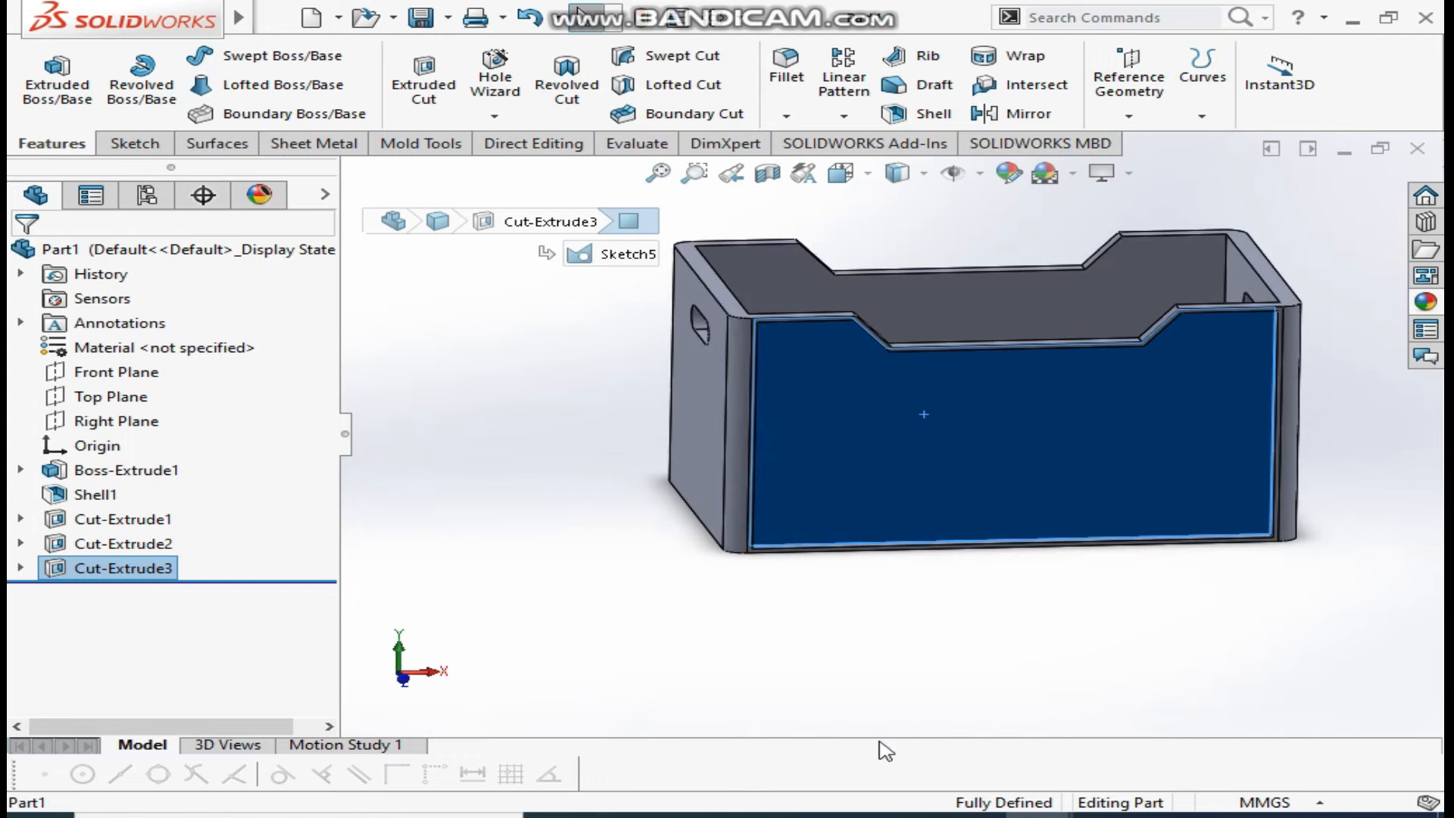
pyautogui.click(1095, 354)
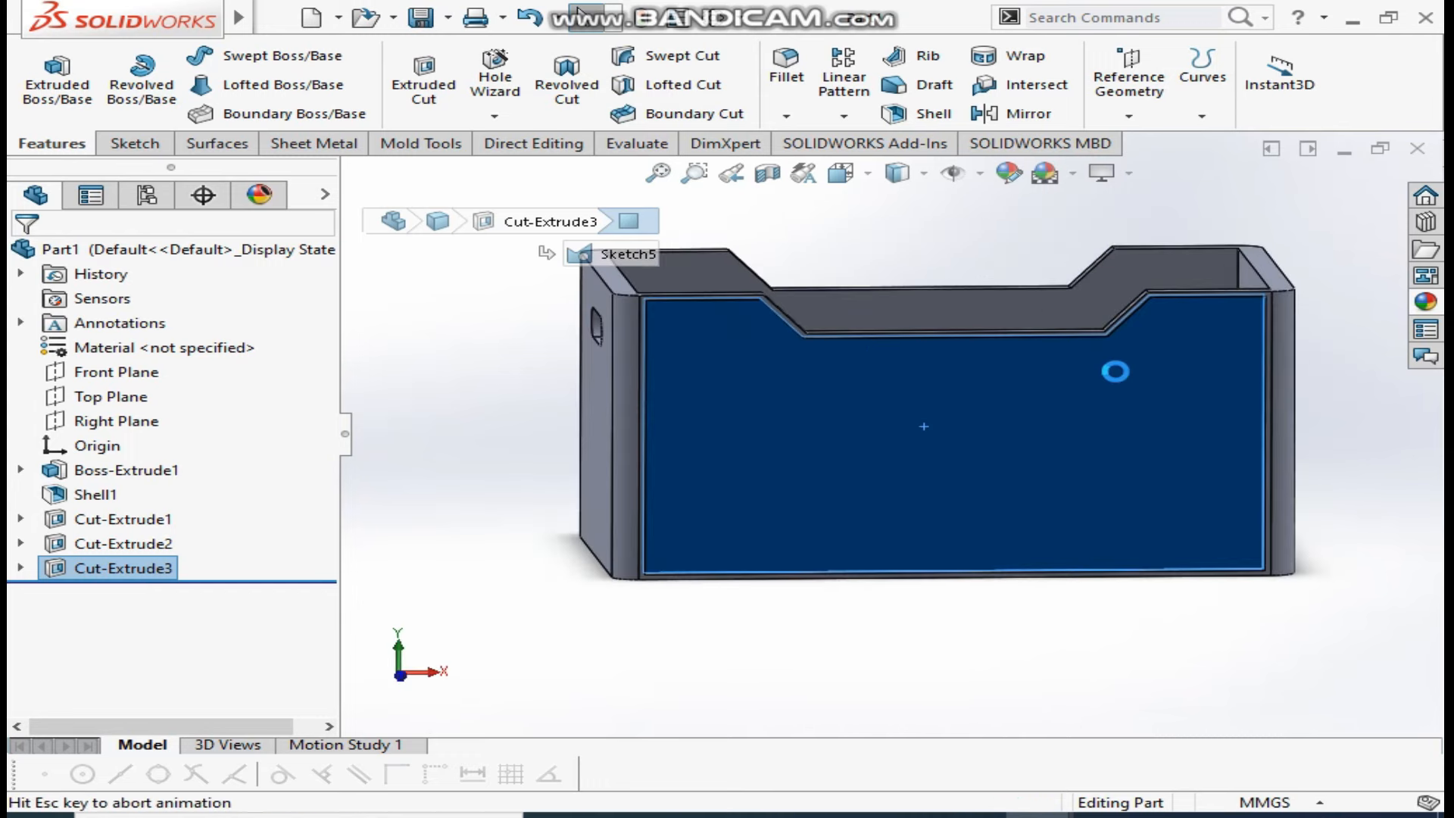
pyautogui.click(374, 285)
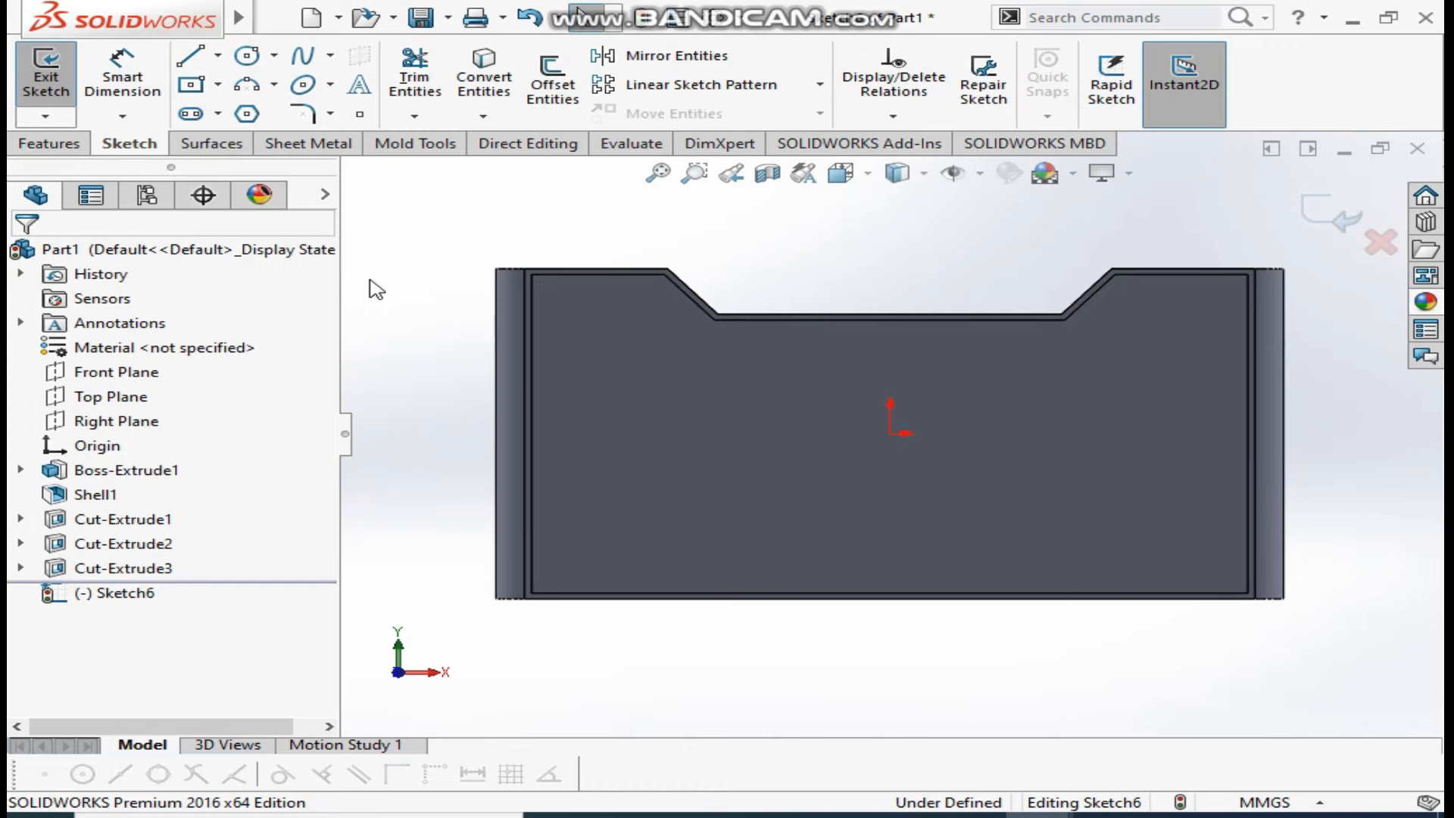
# Draw a horizontal line from the notch's lower left corner to the left edge of the recessed face
pyautogui.click(190, 55)
pyautogui.scroll(-2, 666, 349)
pyautogui.click(757, 320)
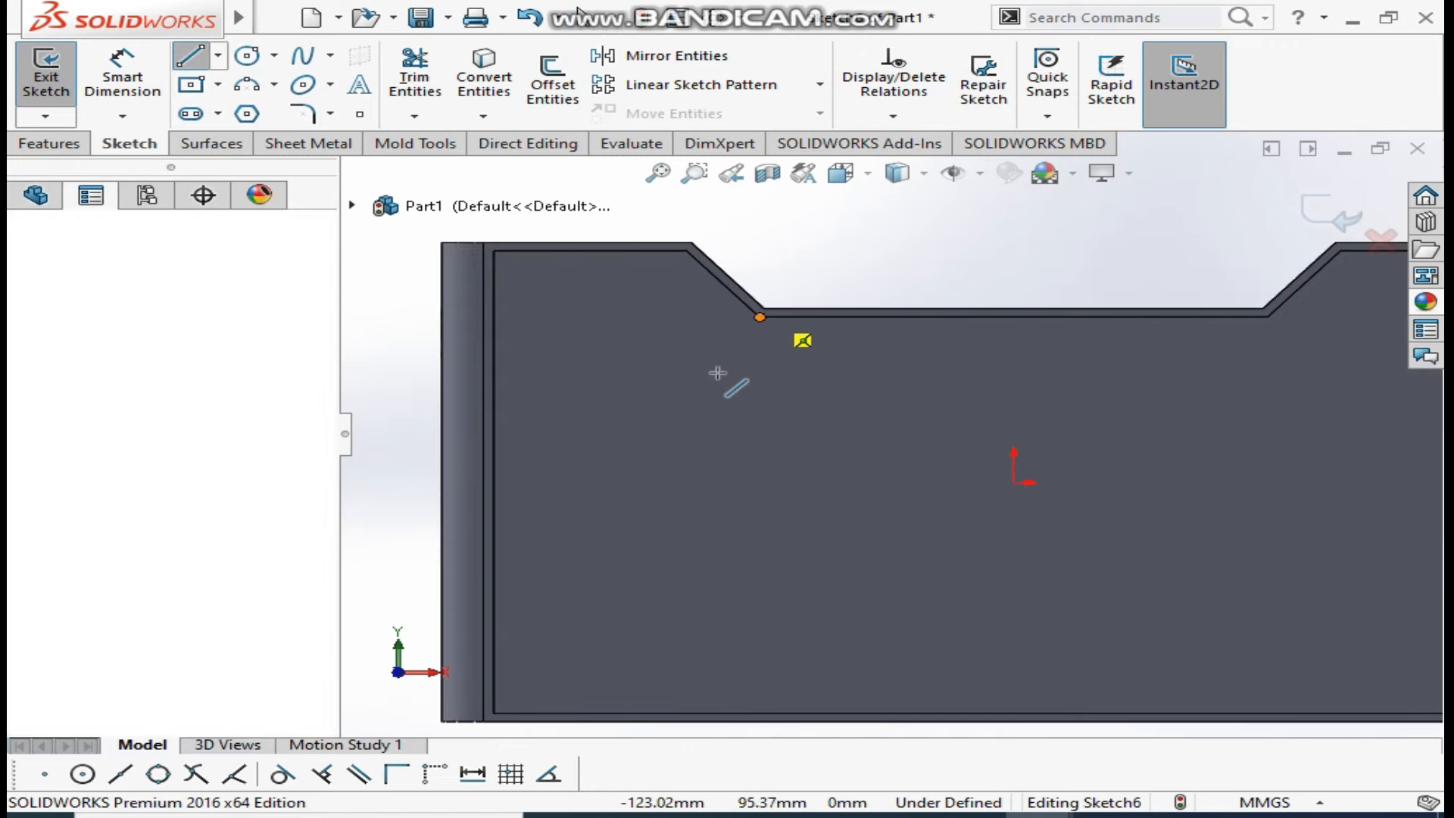
pyautogui.click(492, 320)
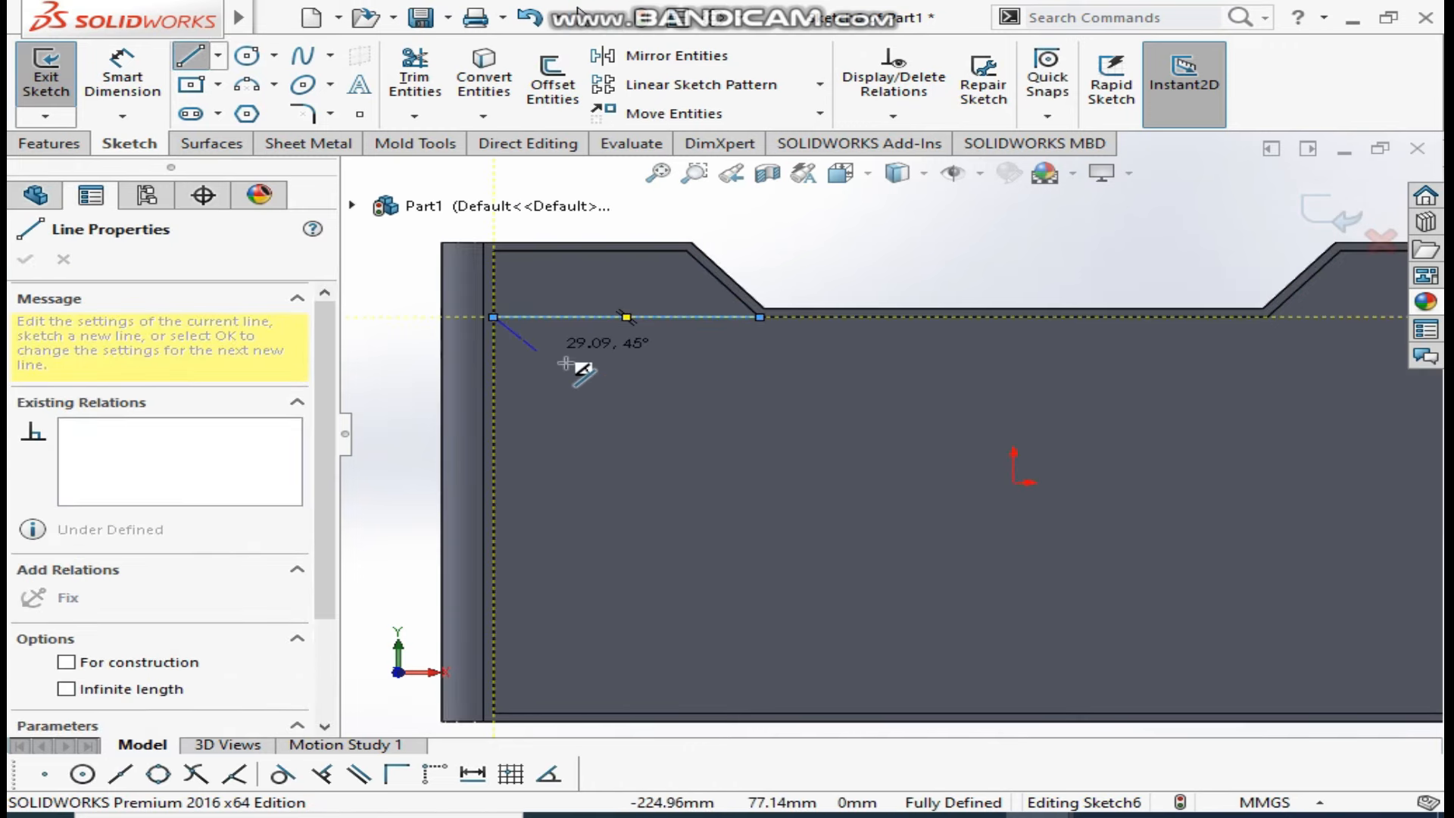
pyautogui.moveTo(1363, 371)
pyautogui.mouseDown(button='middle')
pyautogui.moveTo(1347, 341)
pyautogui.moveTo(1381, 299)
pyautogui.mouseUp(button='middle')
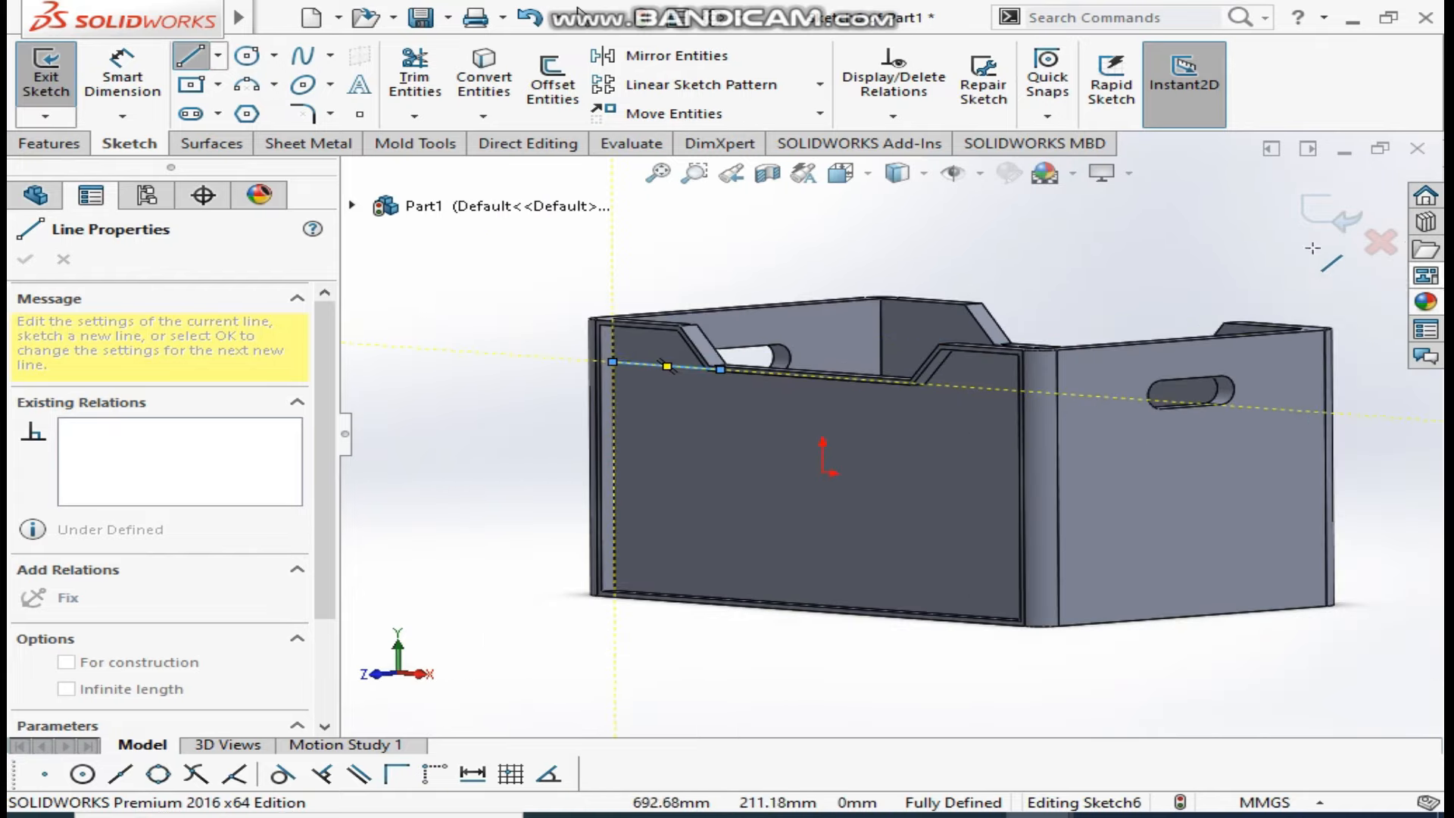
pyautogui.click(840, 174)
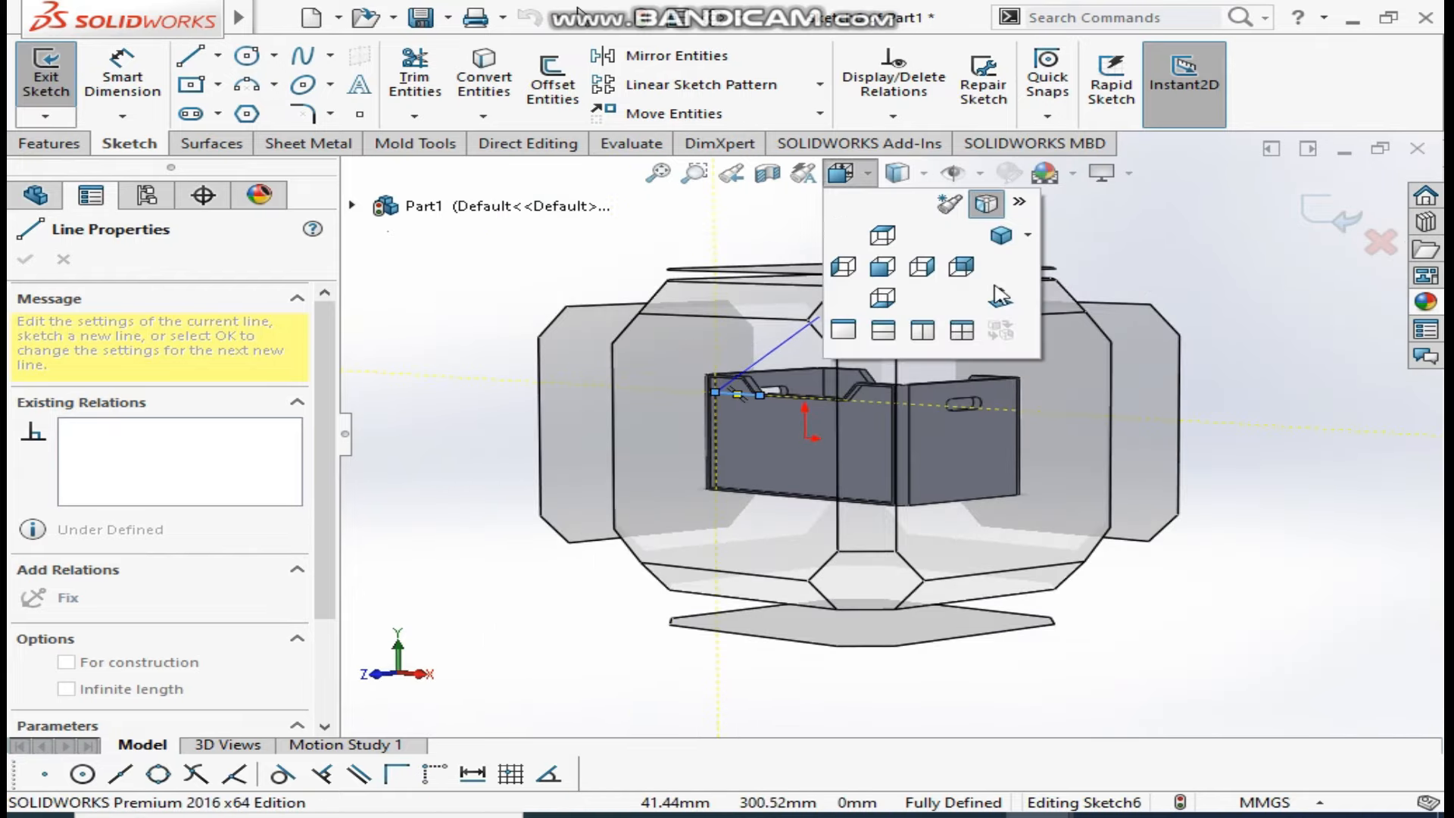
pyautogui.click(1003, 292)
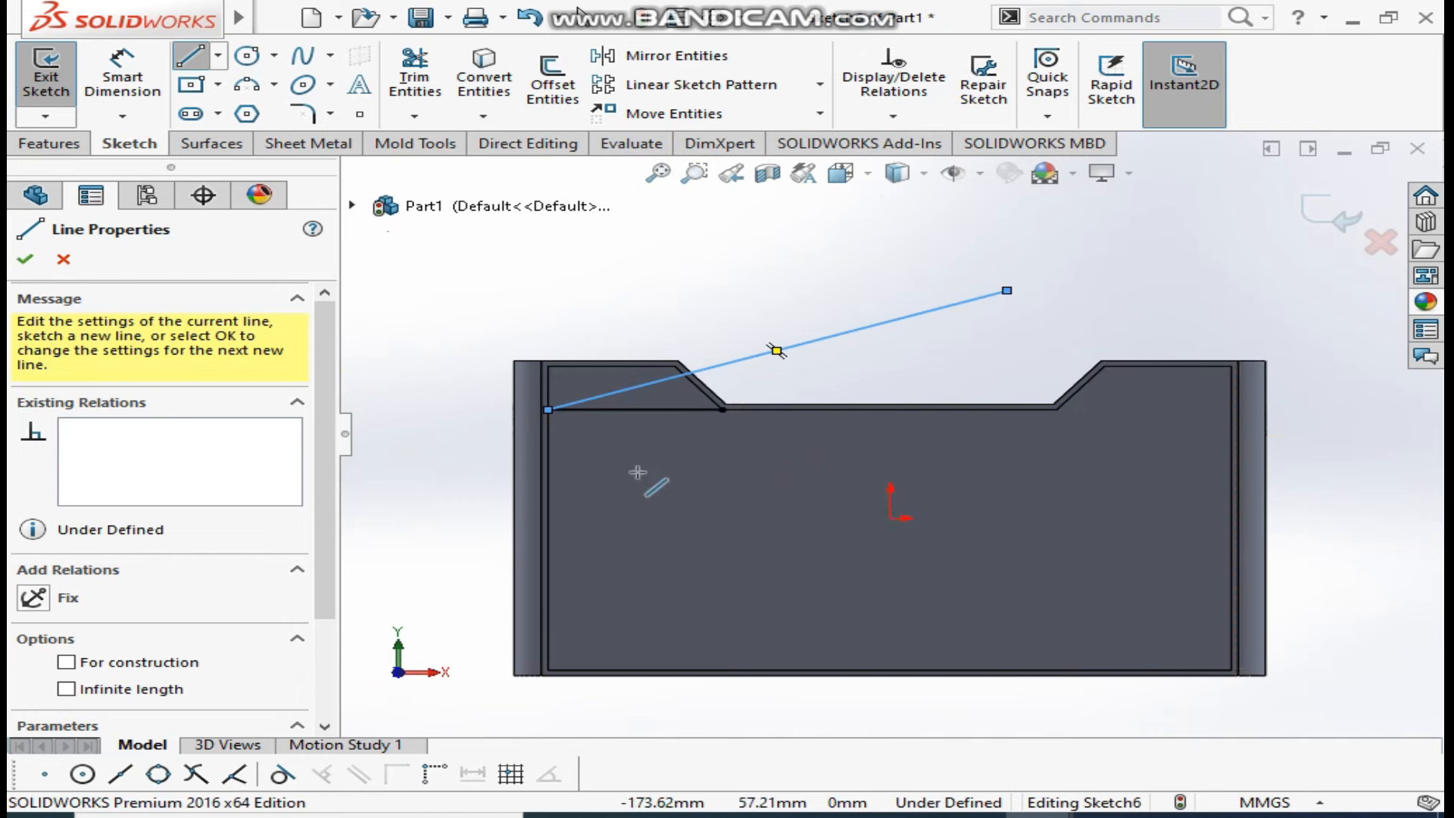
pyautogui.click(64, 260)
pyautogui.click(773, 350)
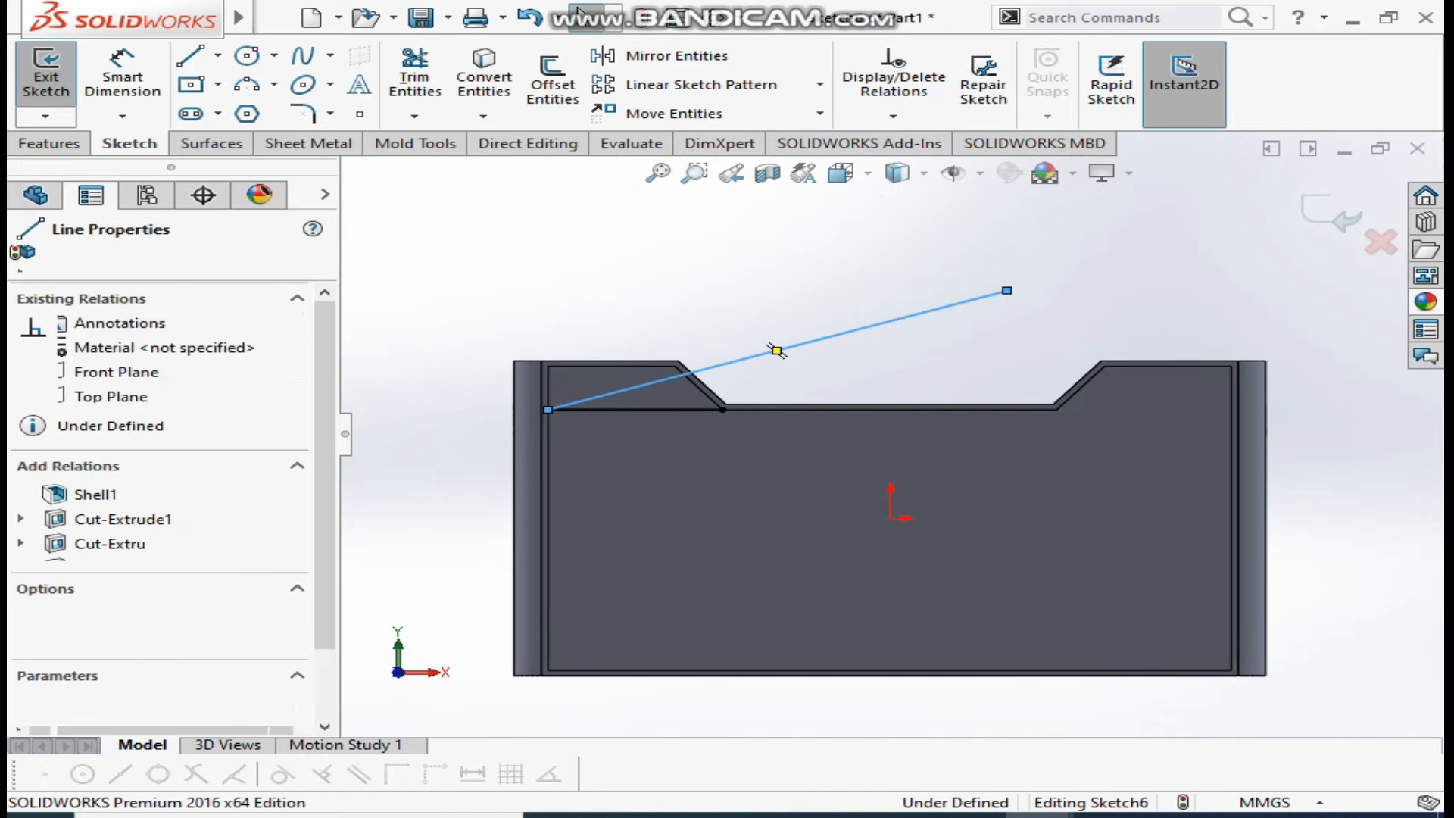
pyautogui.press('Delete')
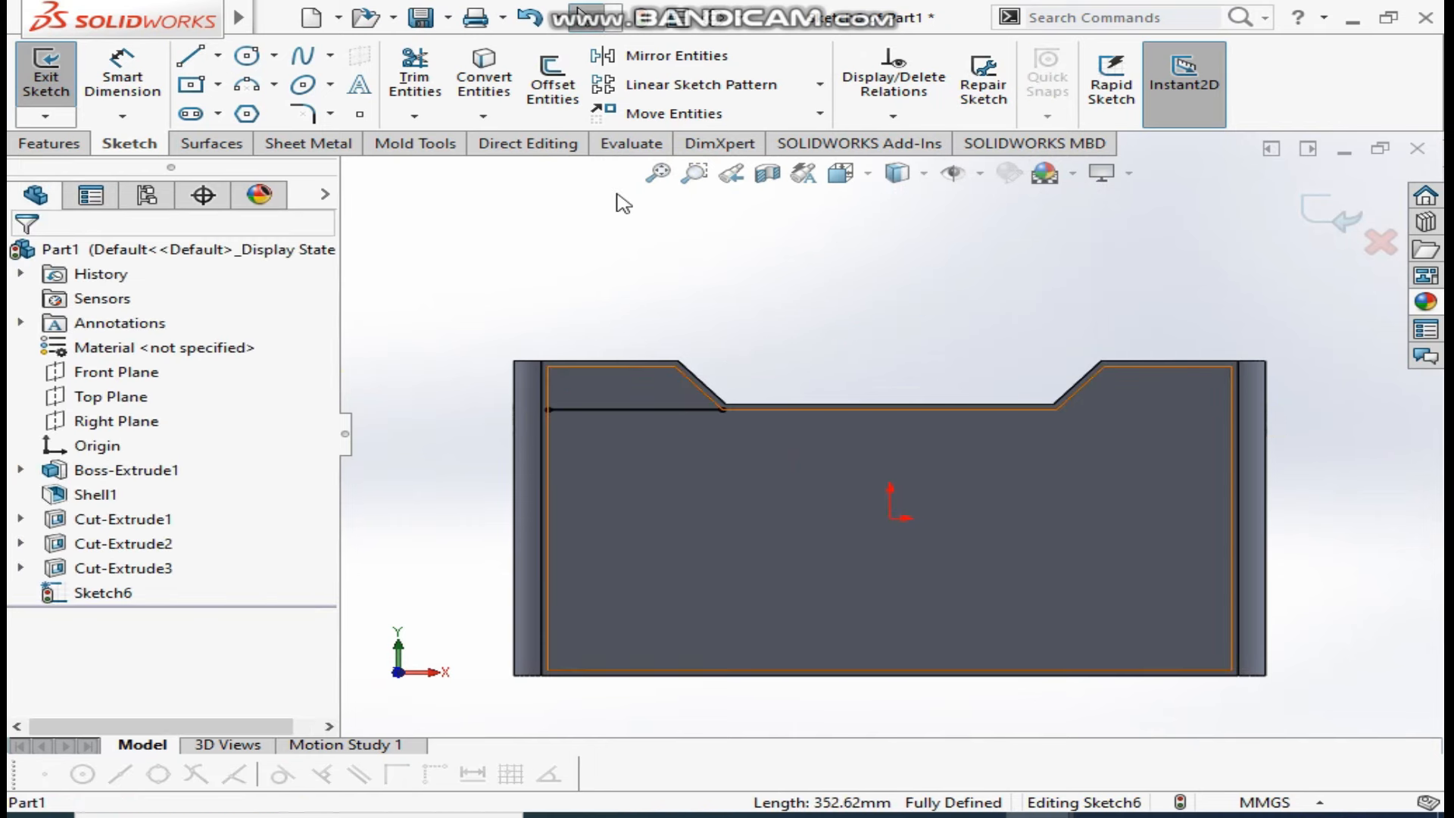
# Draw a horizontal line from the notch's lower left corner across to the right edge of the recessed face
pyautogui.click(190, 55)
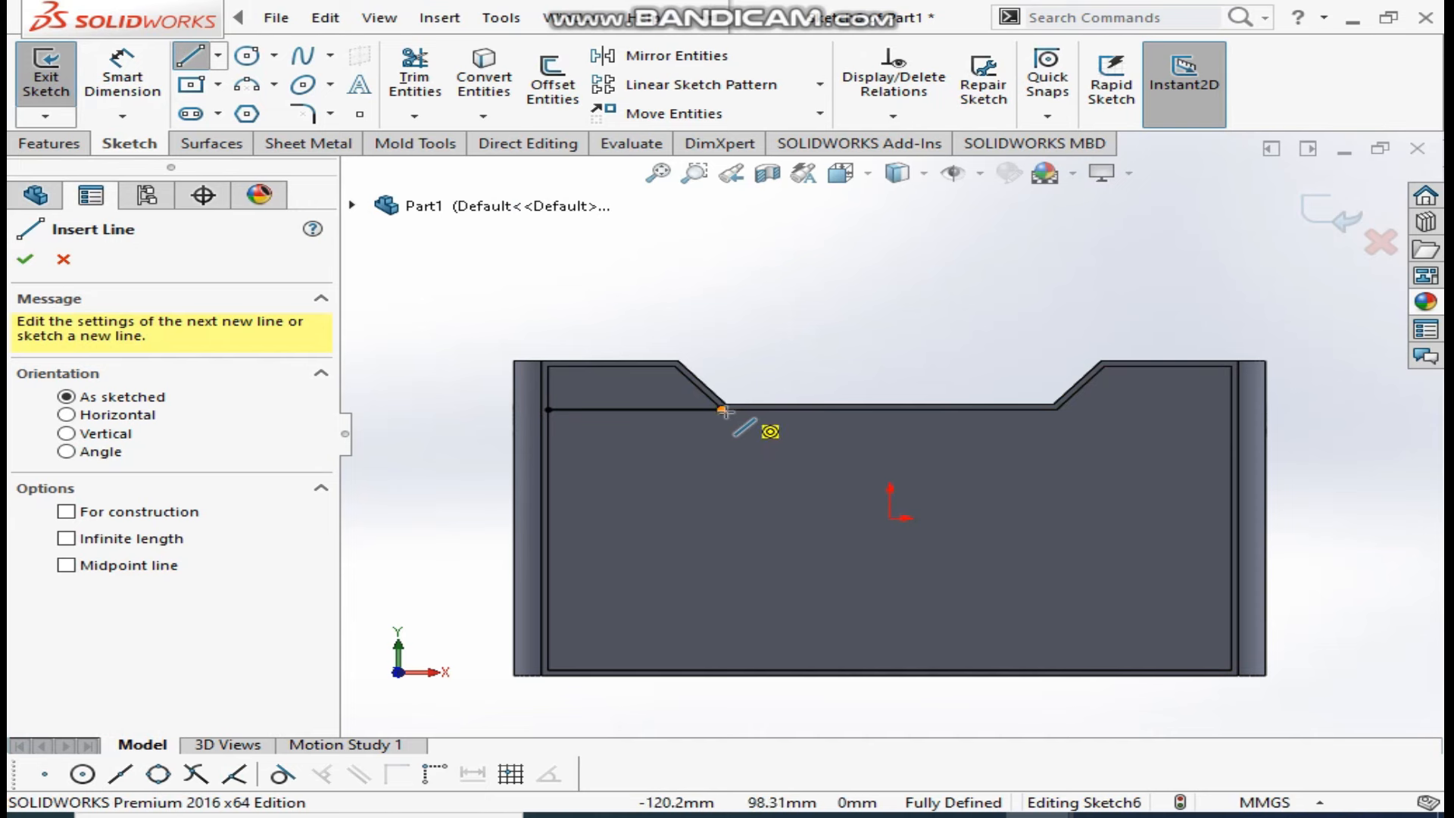
pyautogui.click(721, 410)
pyautogui.click(1231, 410)
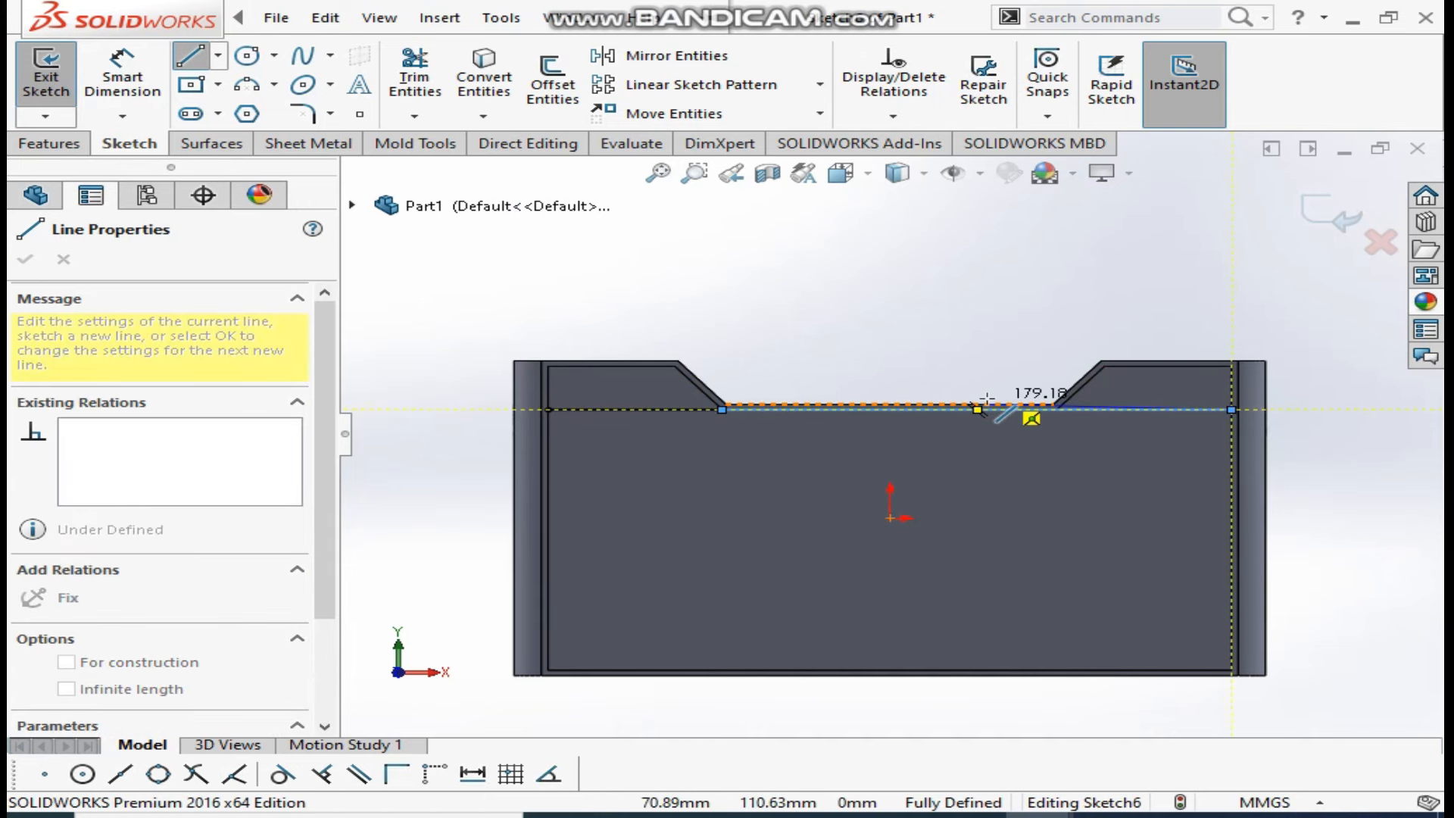
pyautogui.press('Escape')
pyautogui.click(440, 18)
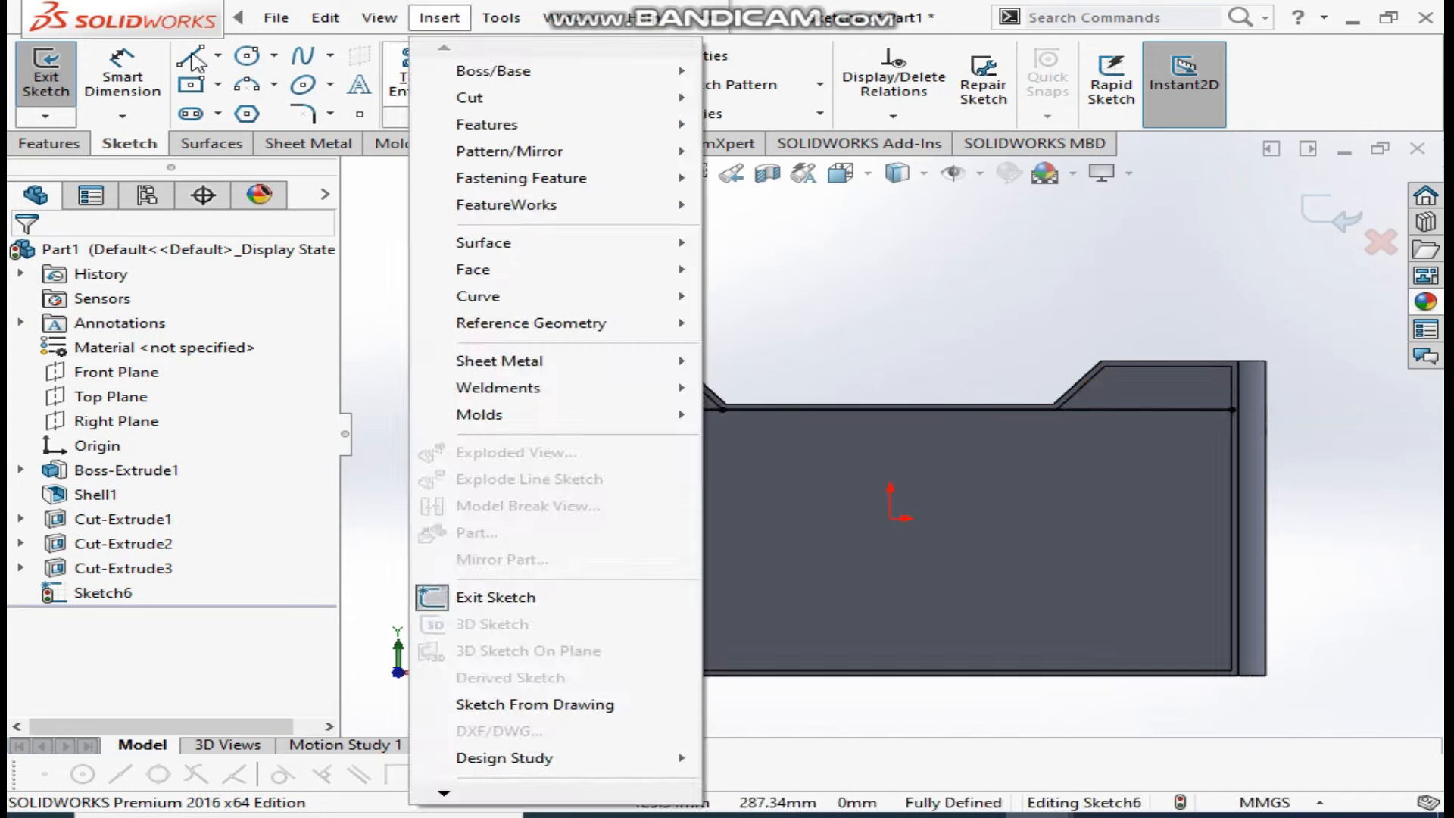
# Draw a vertical line from the origin 100 mm up to the horizontal line, and another 240 mm down to the recess's lower edge
pyautogui.click(193, 57)
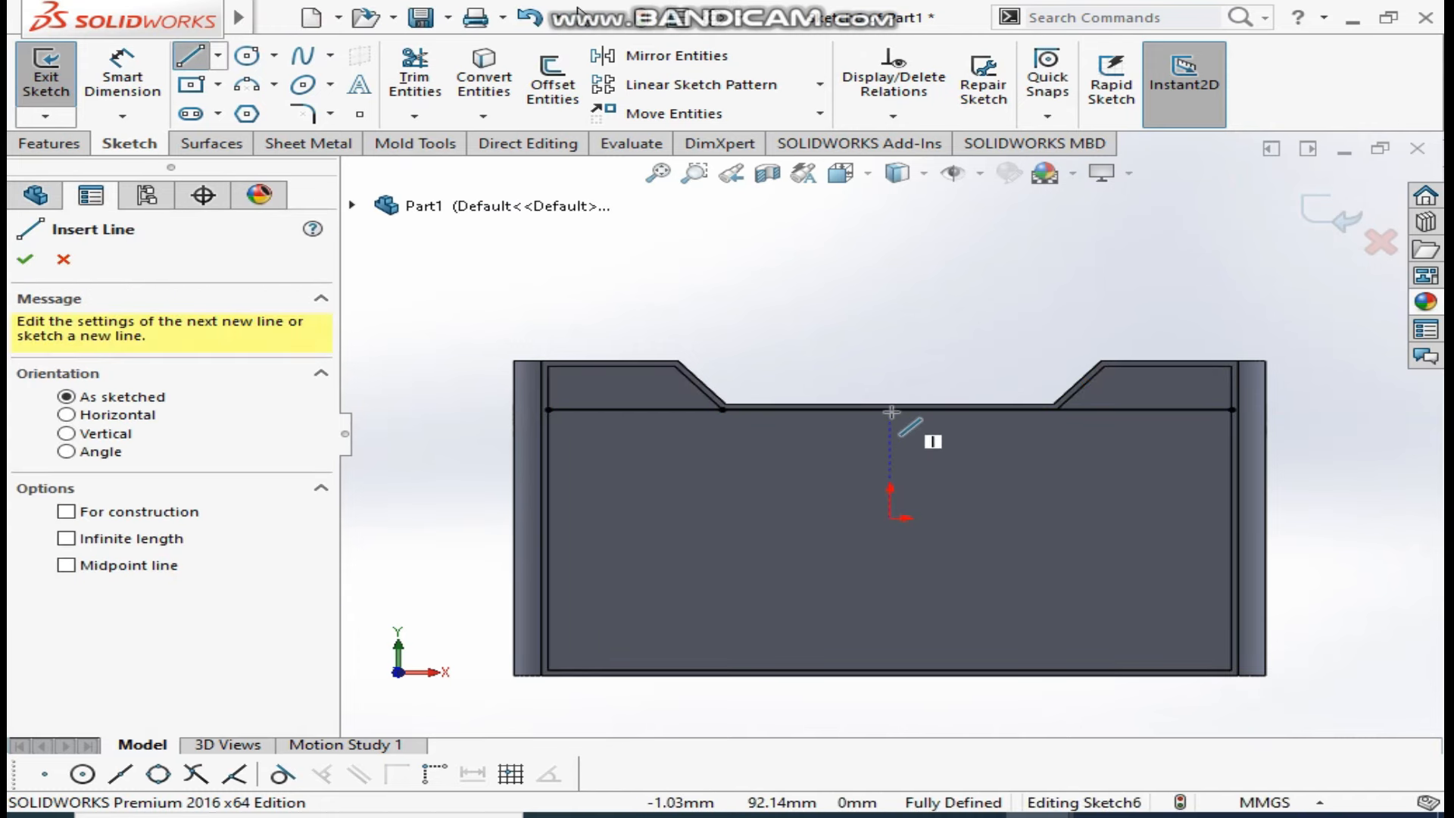
pyautogui.click(892, 517)
pyautogui.click(890, 410)
pyautogui.click(890, 670)
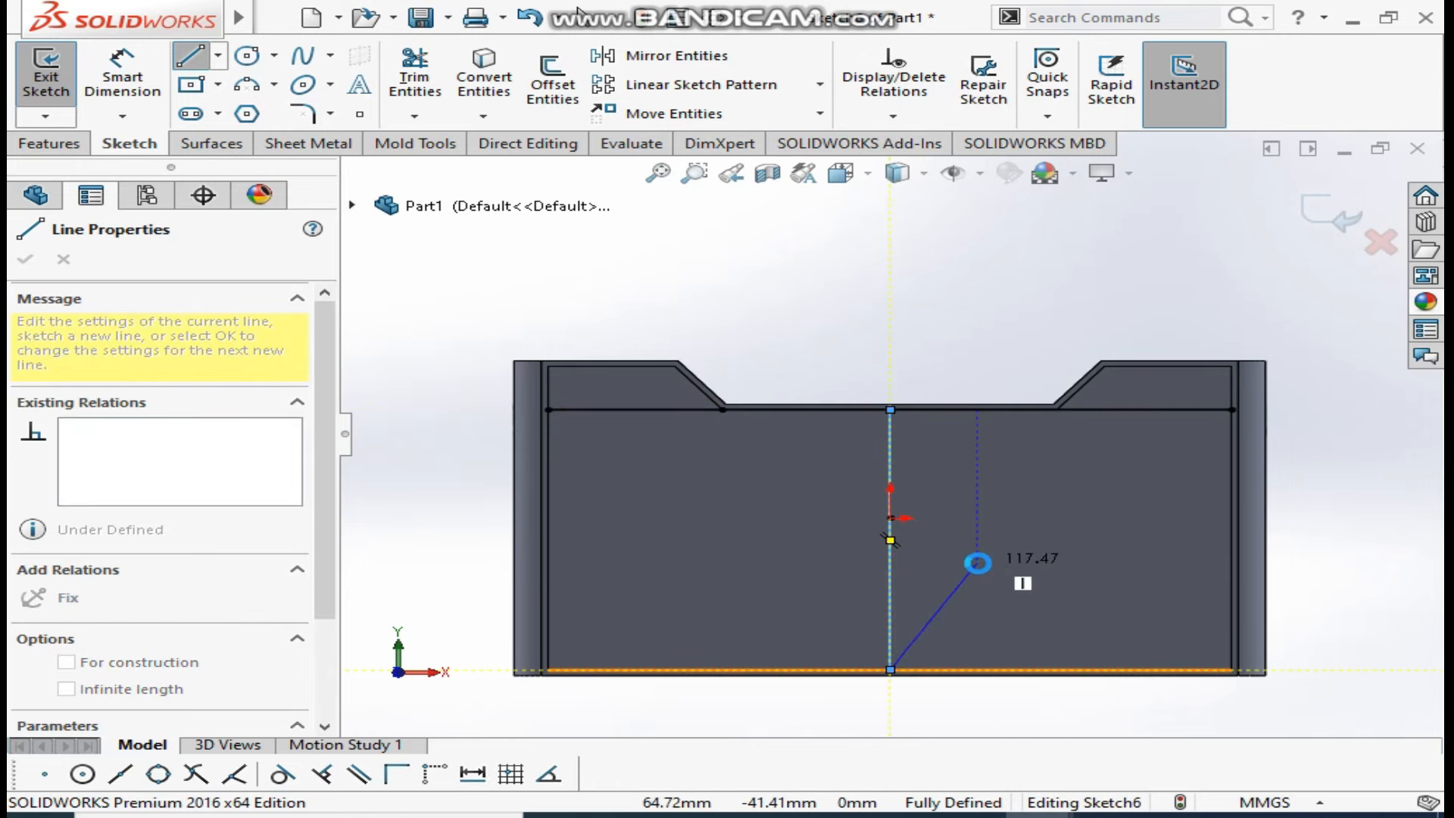
pyautogui.press('Escape')
pyautogui.scroll(-2, 940, 507)
pyautogui.scroll(3, 947, 579)
pyautogui.scroll(-1, 944, 558)
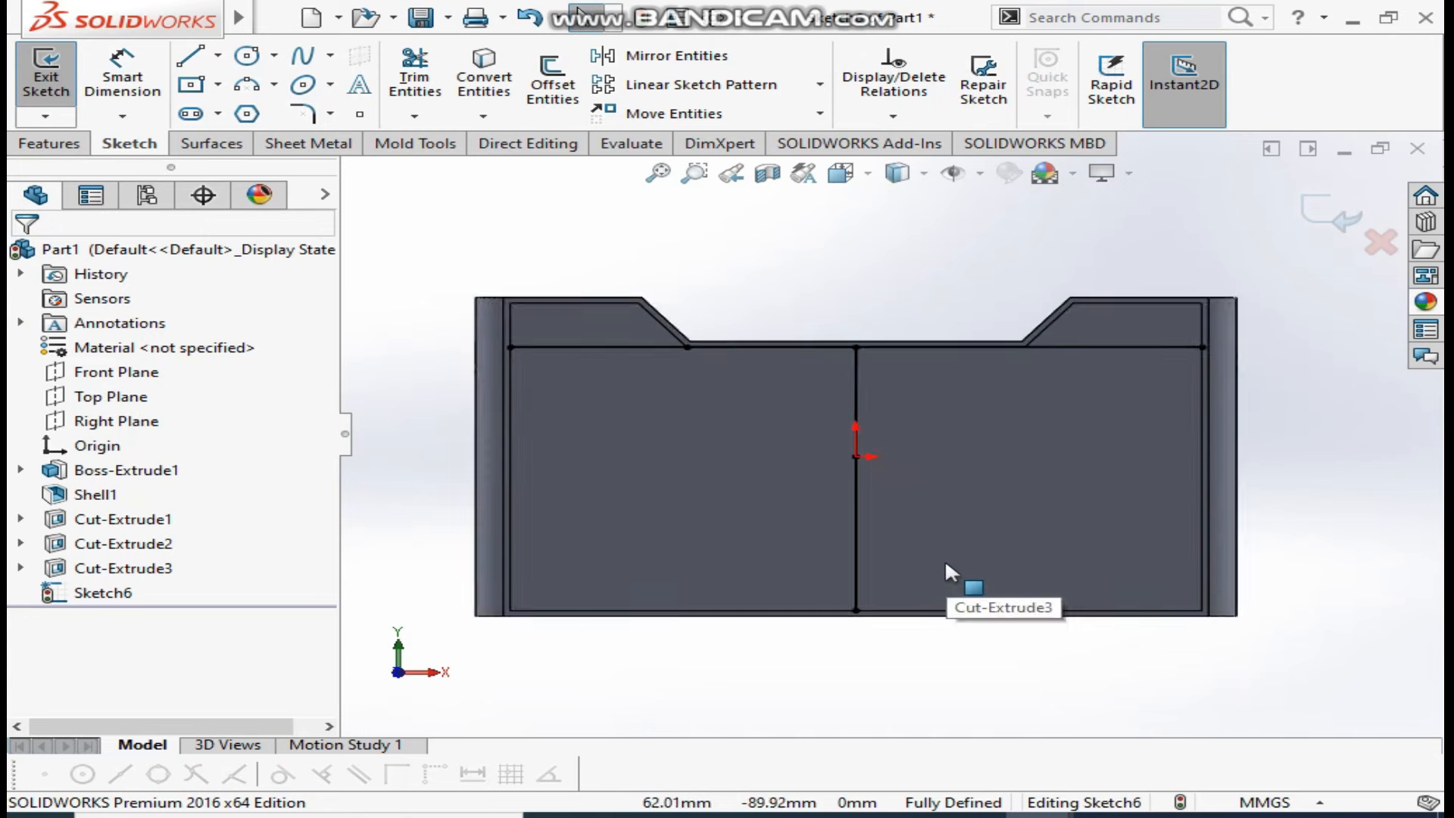
pyautogui.scroll(-1, 939, 555)
pyautogui.scroll(1, 984, 455)
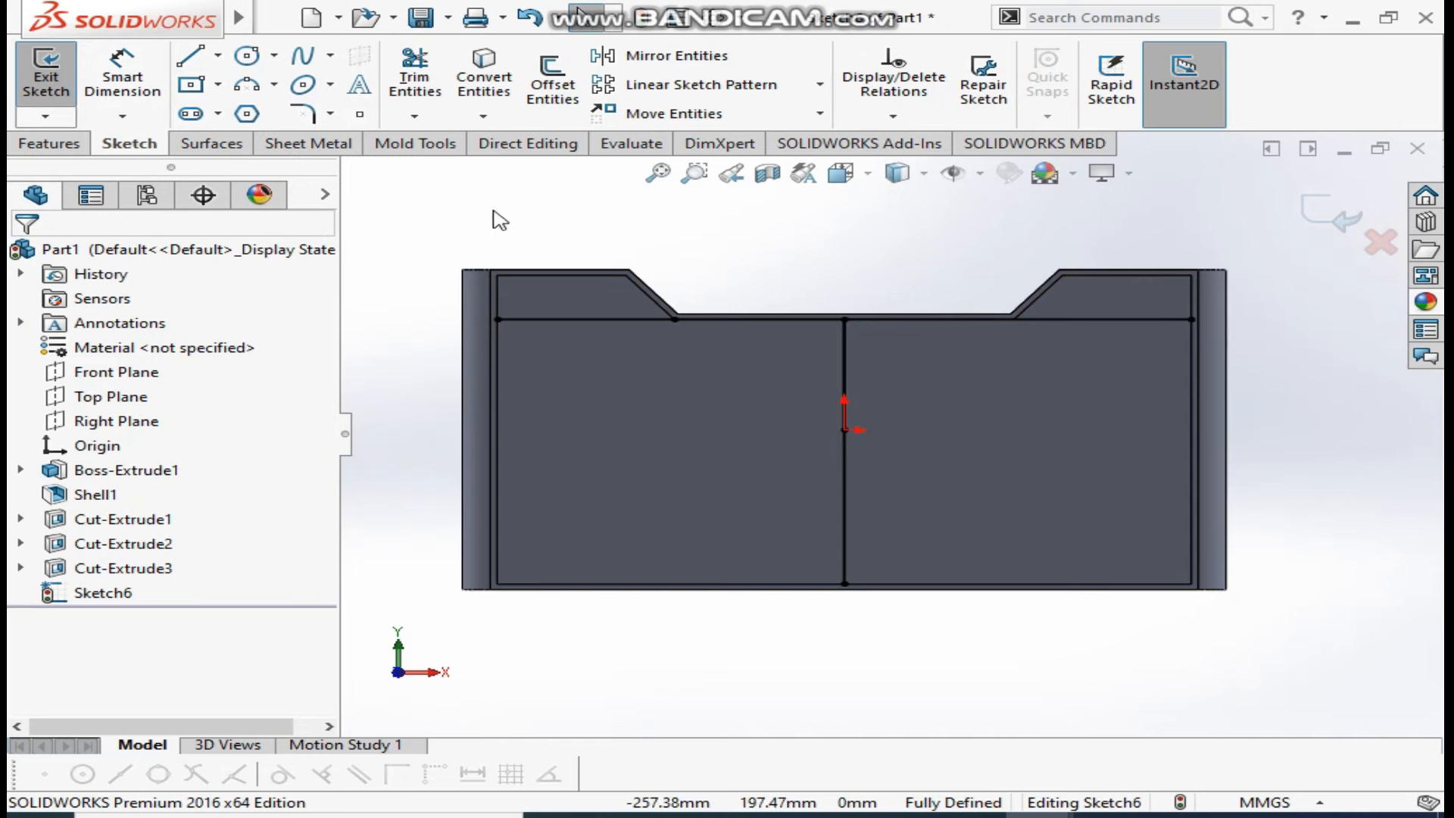
# Offset the 240 mm vertical centre line 70 mm to both sides with Offset Entities, using Bi-directional
pyautogui.click(553, 83)
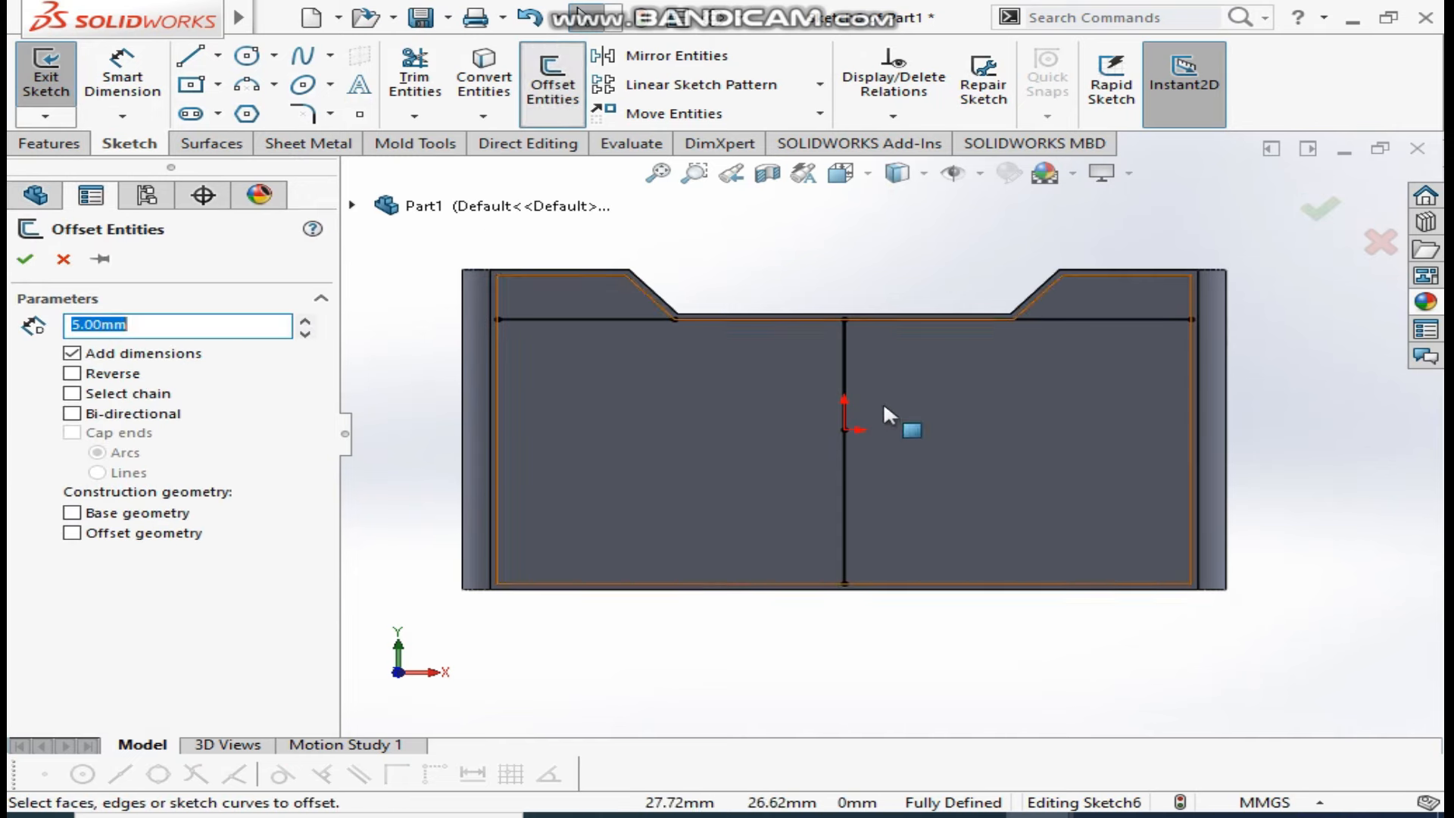
pyautogui.click(846, 398)
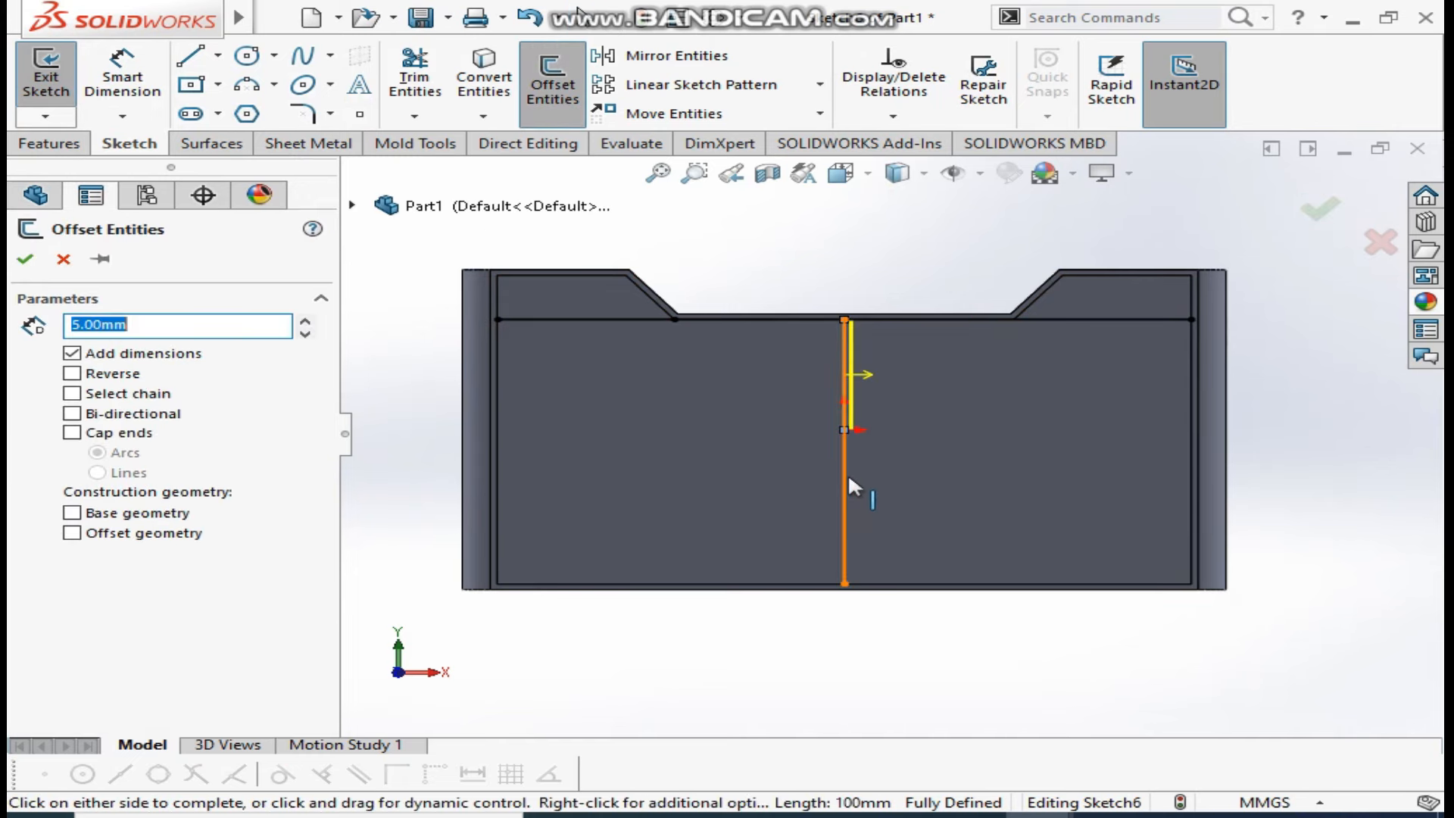
pyautogui.click(848, 479)
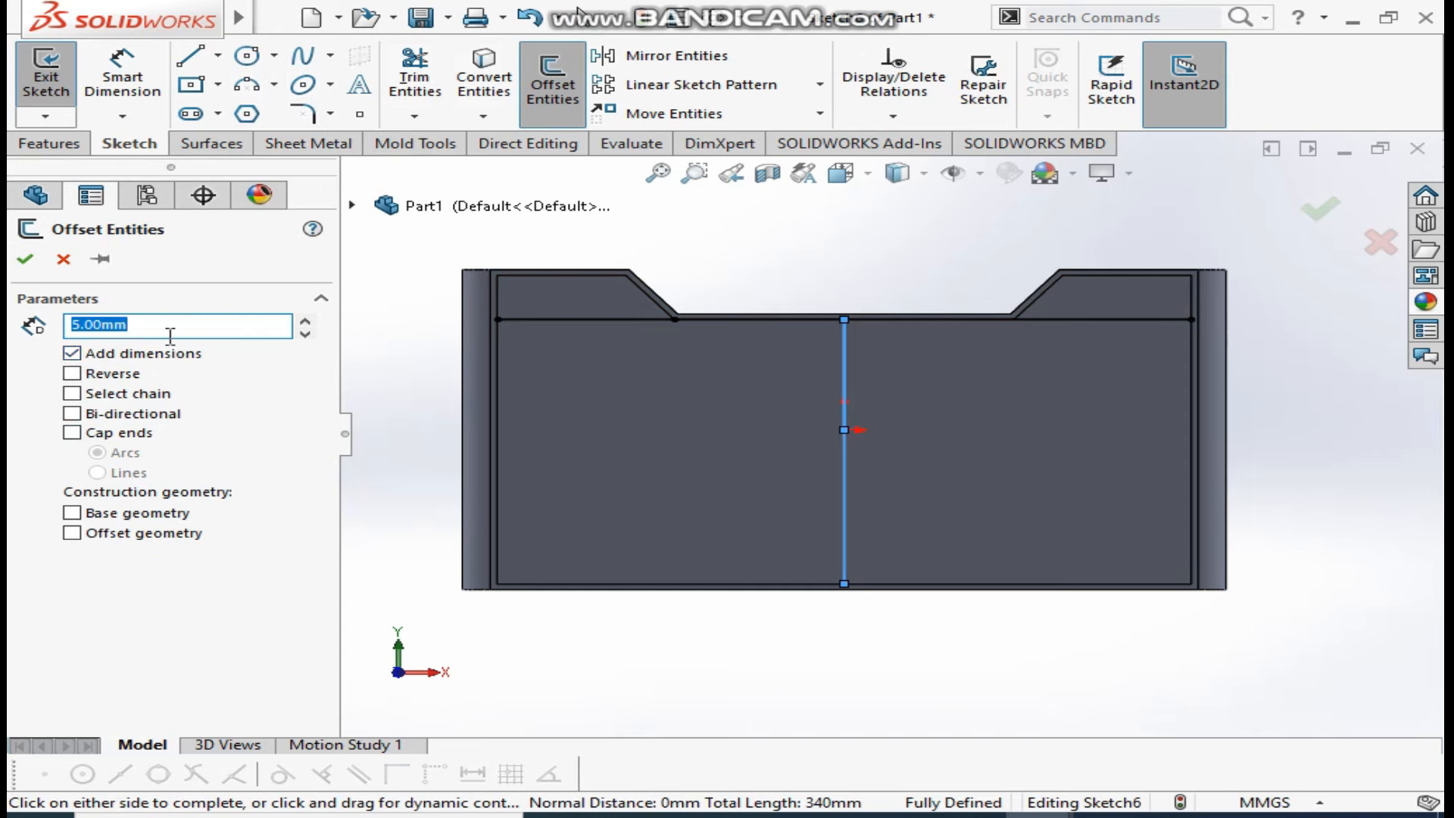
pyautogui.write('70')
pyautogui.press('Return')
pyautogui.click(72, 414)
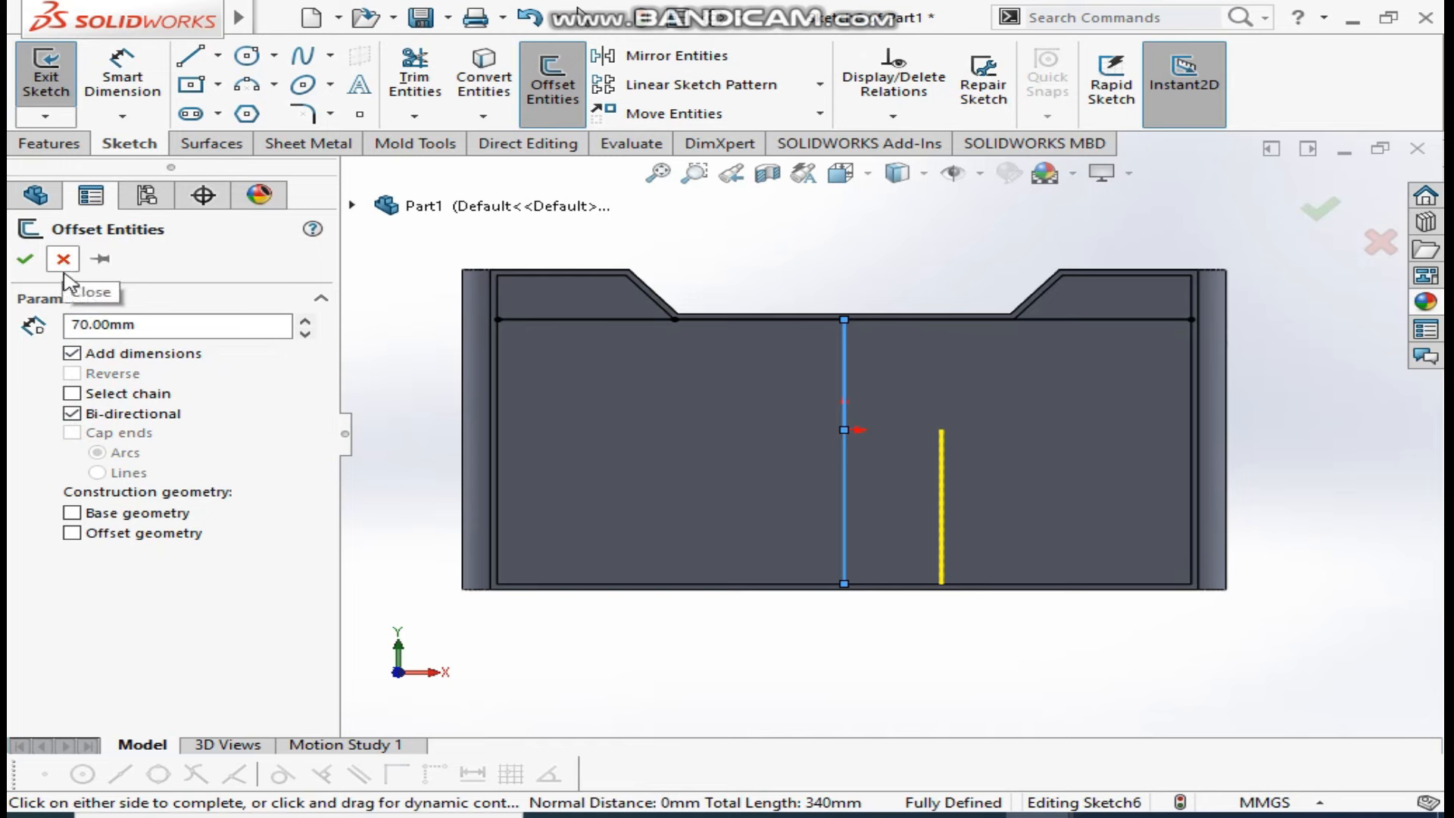
pyautogui.click(63, 262)
pyautogui.click(845, 461)
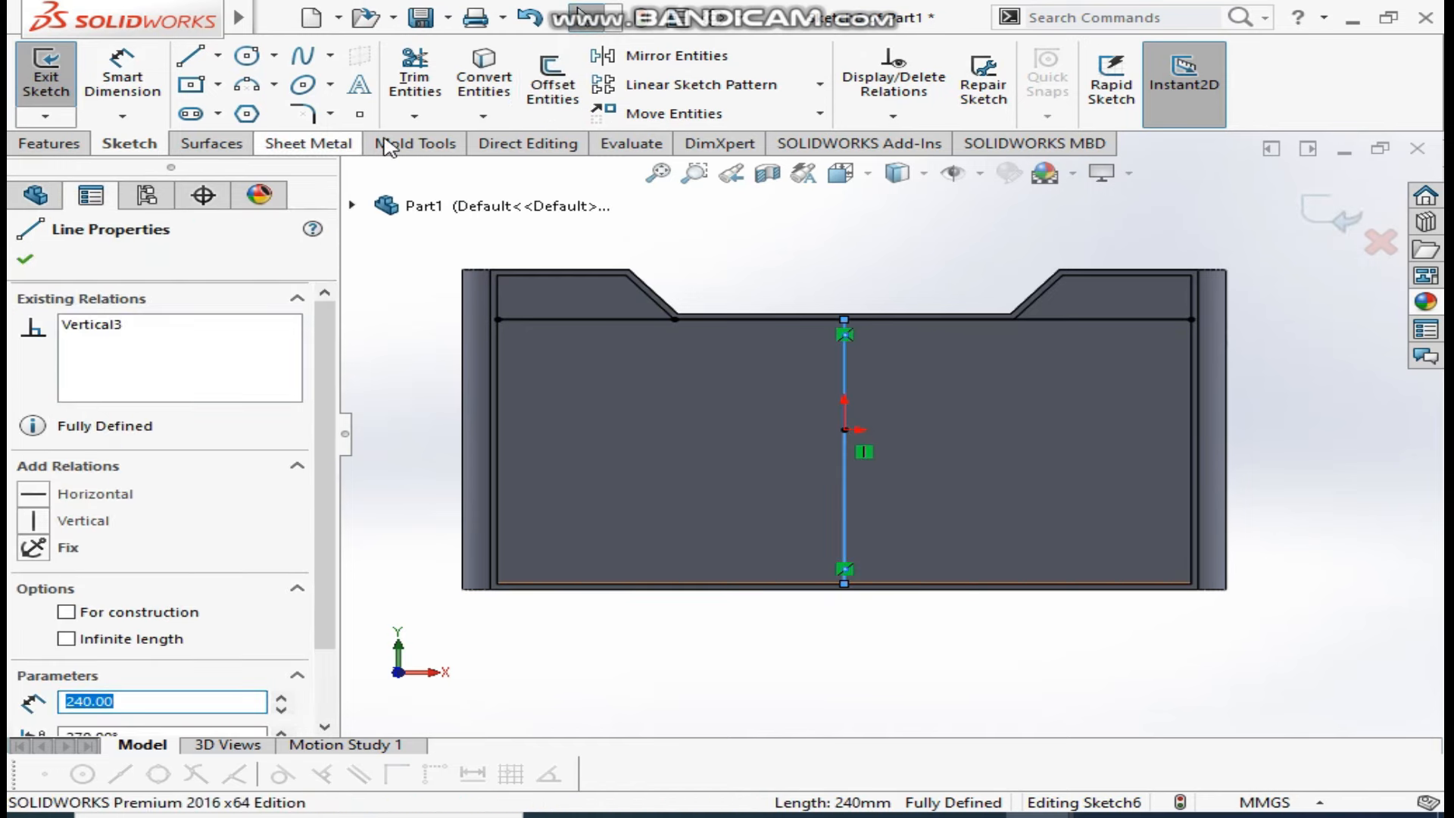
pyautogui.click(553, 81)
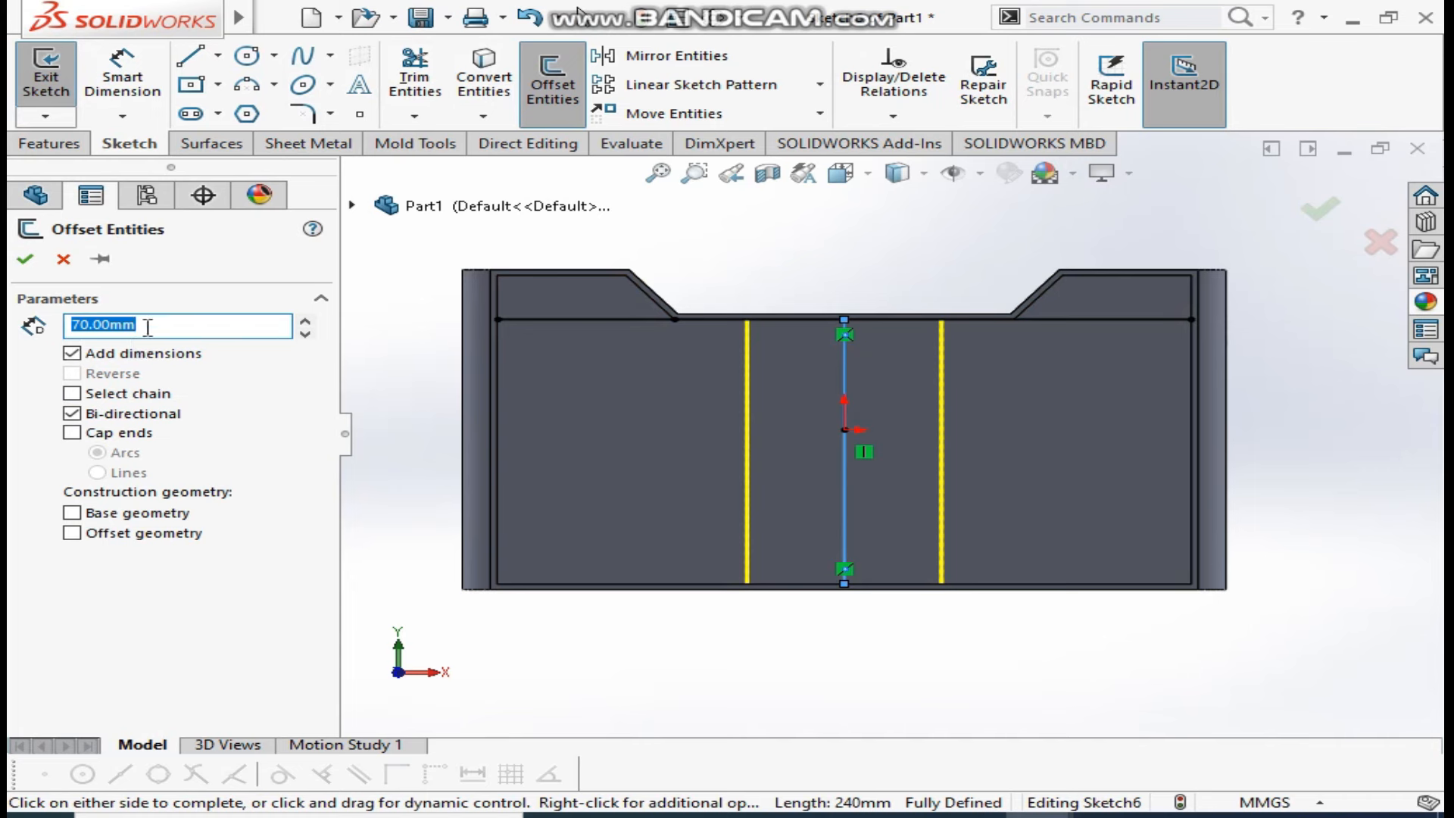
pyautogui.click(26, 261)
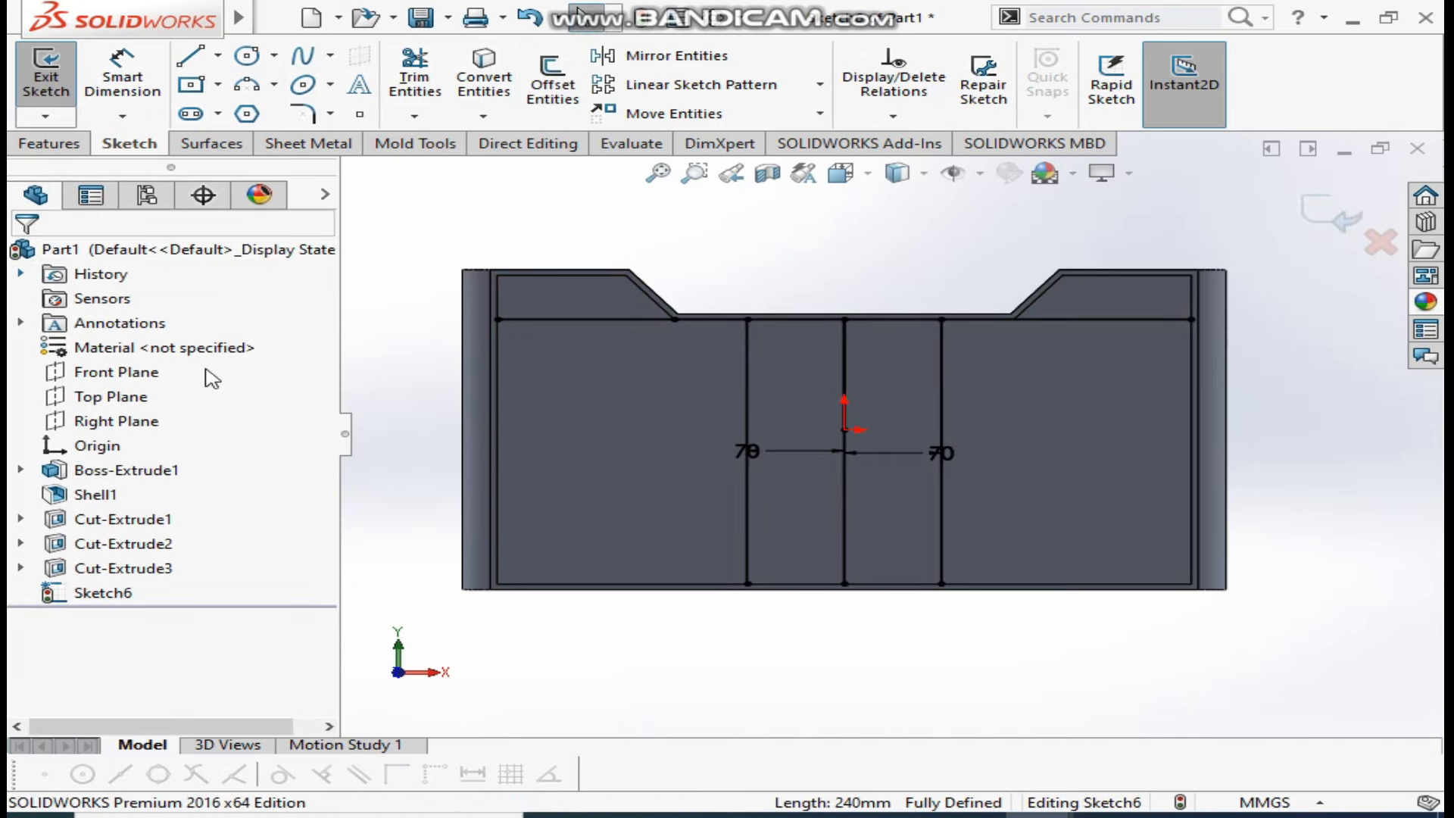
# Draw a vertical line from the recess's upper left notch corner down to the lower edge of the recessed face
pyautogui.click(189, 58)
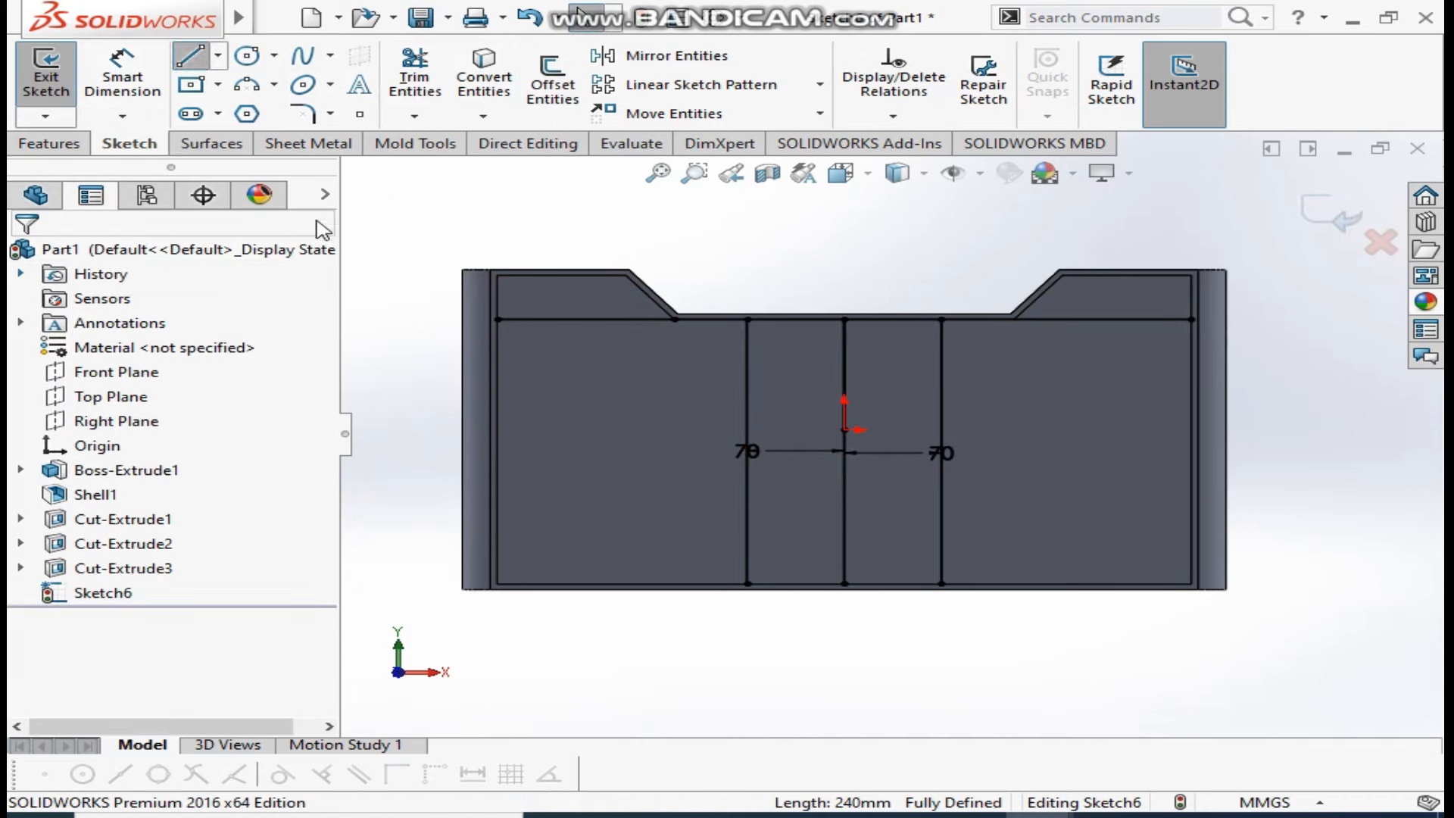
pyautogui.click(628, 277)
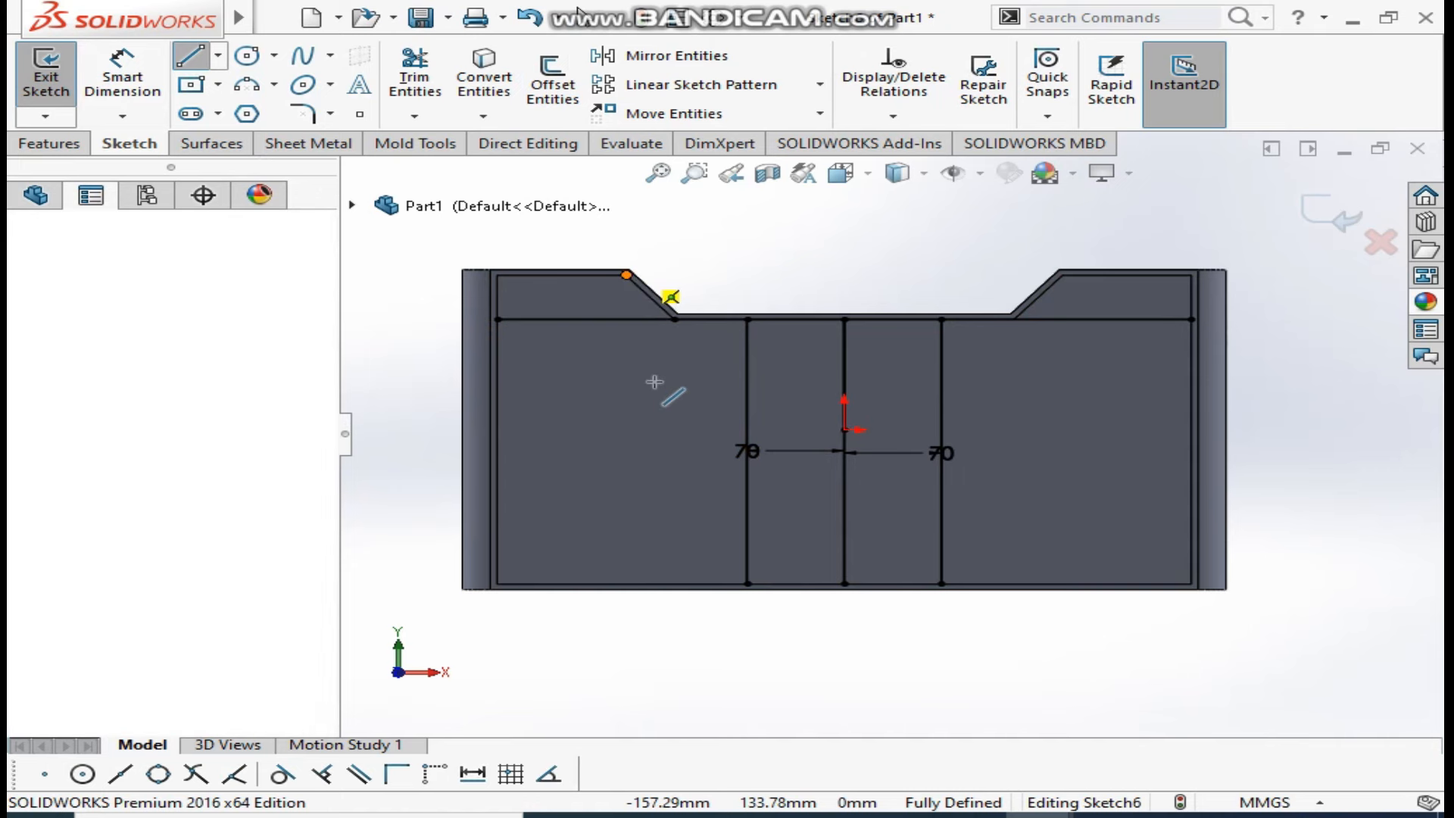
pyautogui.click(630, 584)
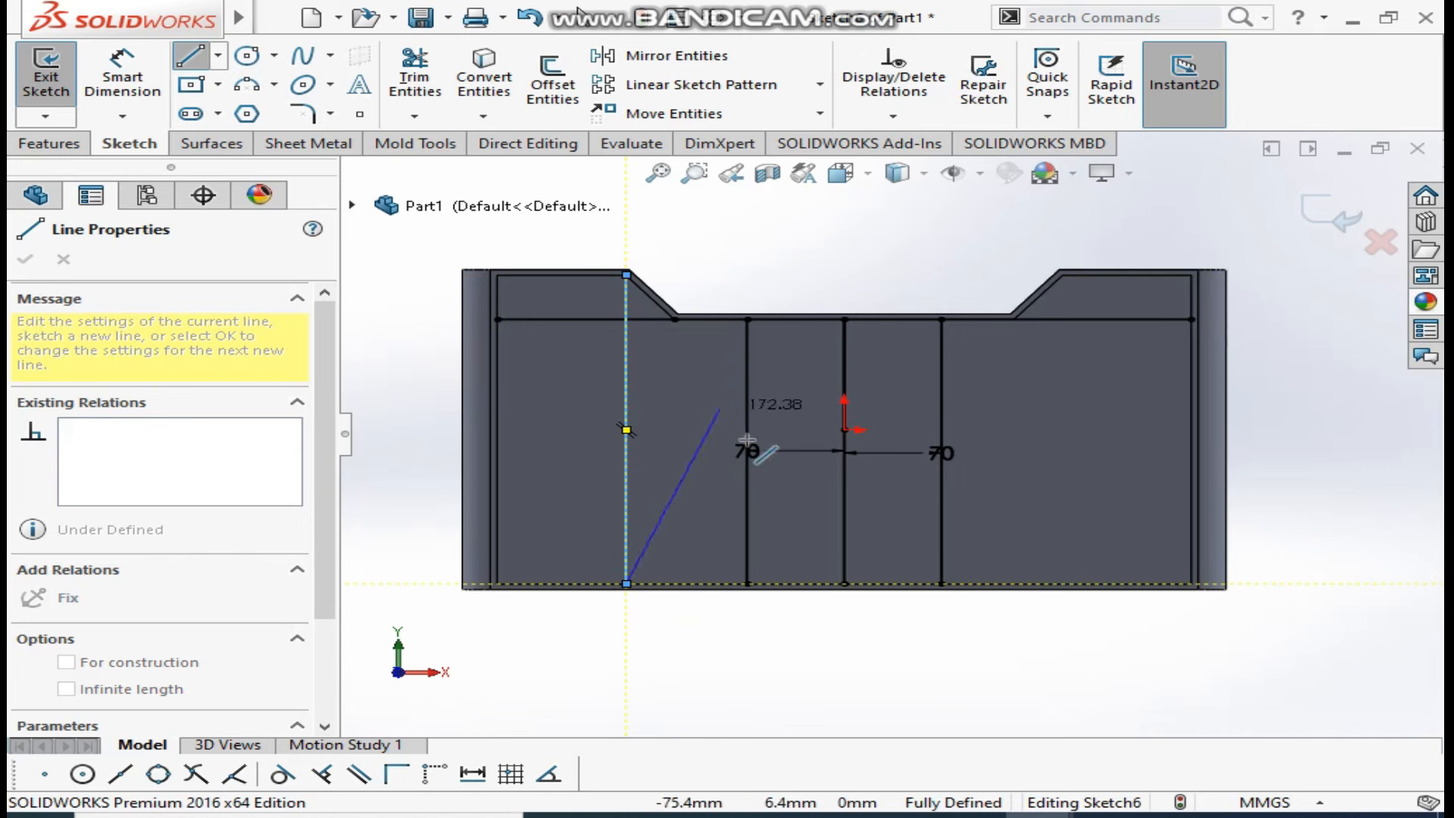
# Draw a vertical line from the recess's upper right notch corner down to the lower edge of the recessed face
pyautogui.press('Escape')
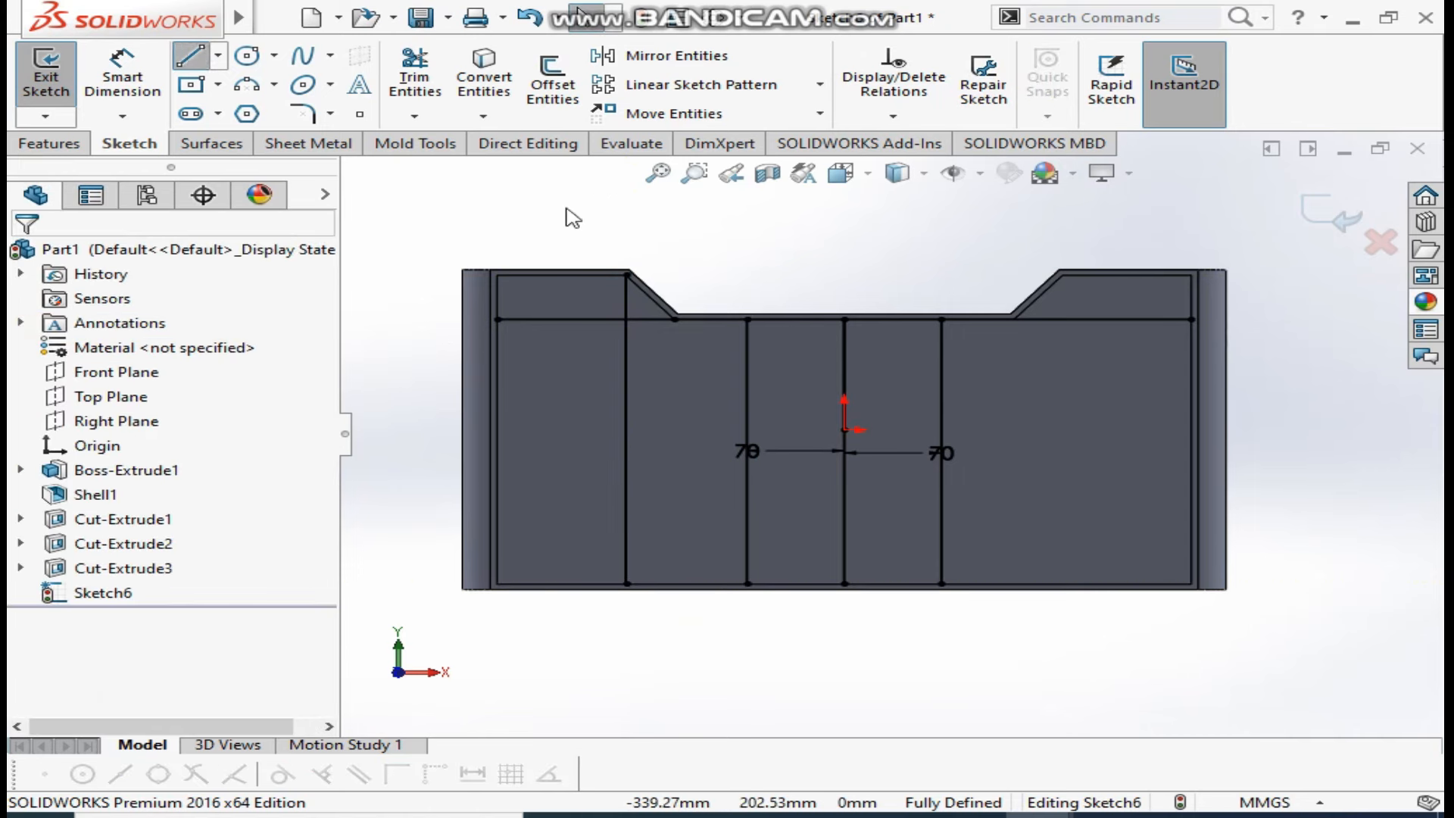
pyautogui.click(1064, 276)
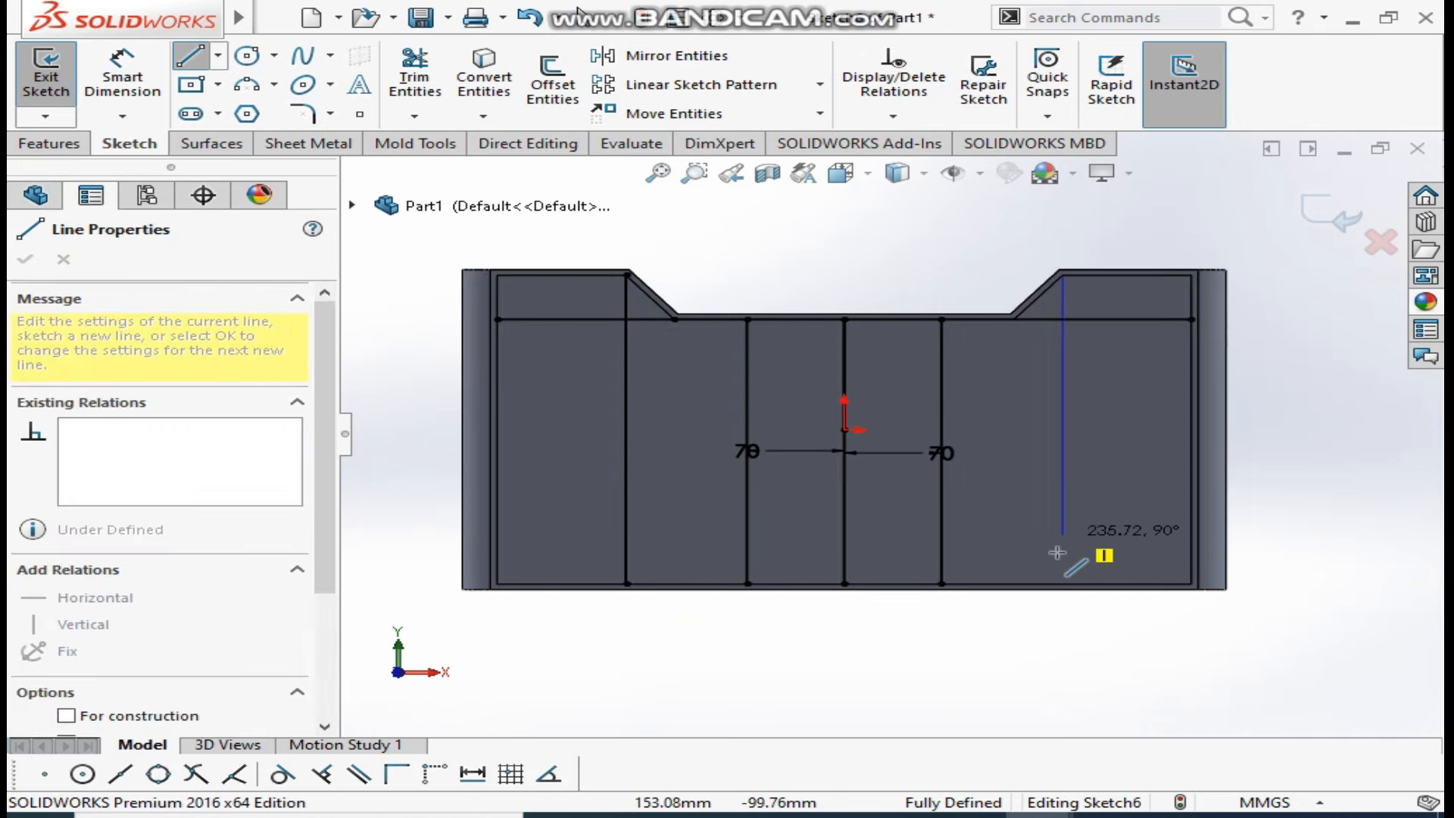
pyautogui.click(1063, 583)
pyautogui.press('Escape')
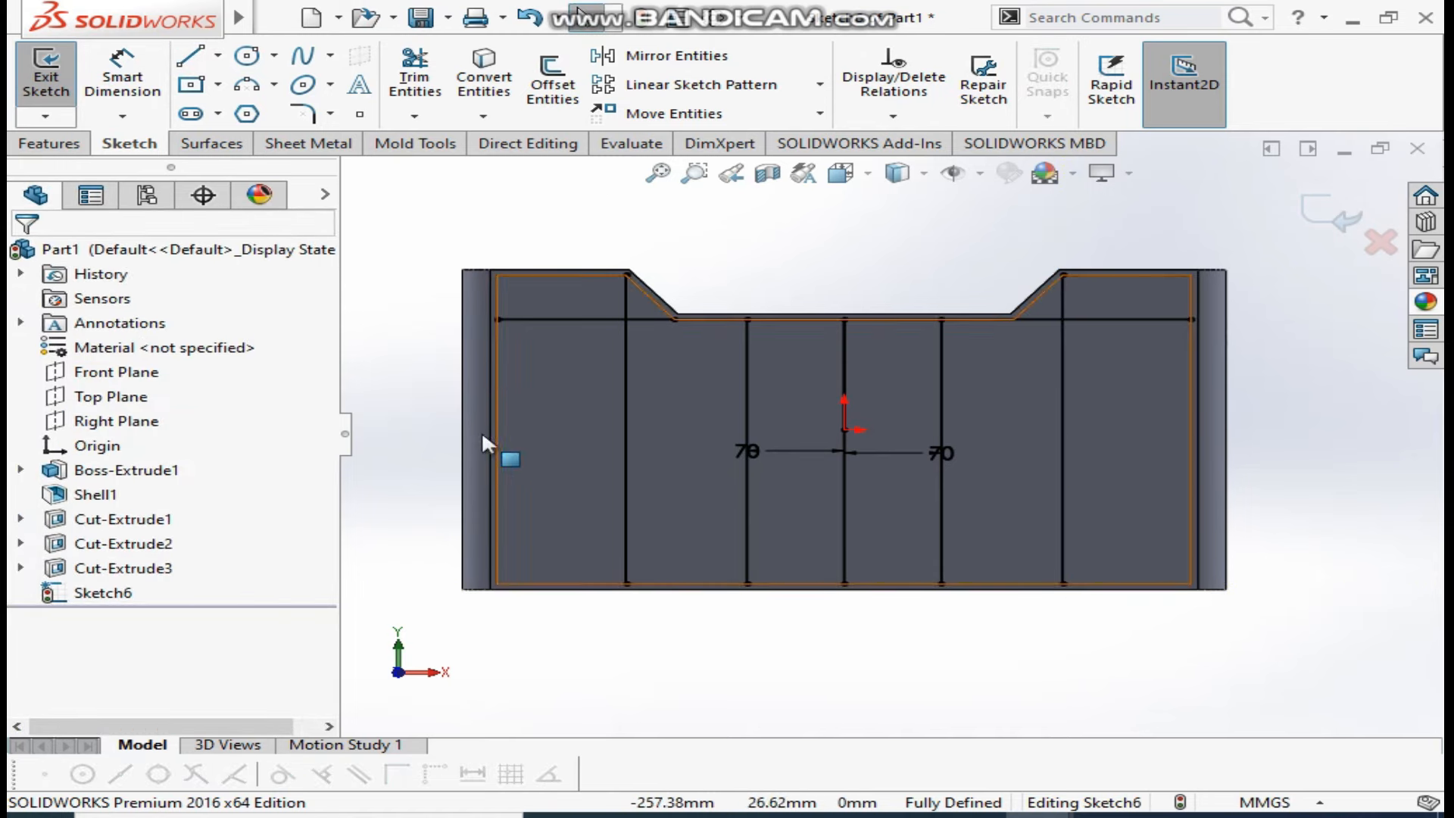
# Draw horizontal lines from the midpoint of the 240 mm centre line out to the recess's left and right edges
pyautogui.click(191, 57)
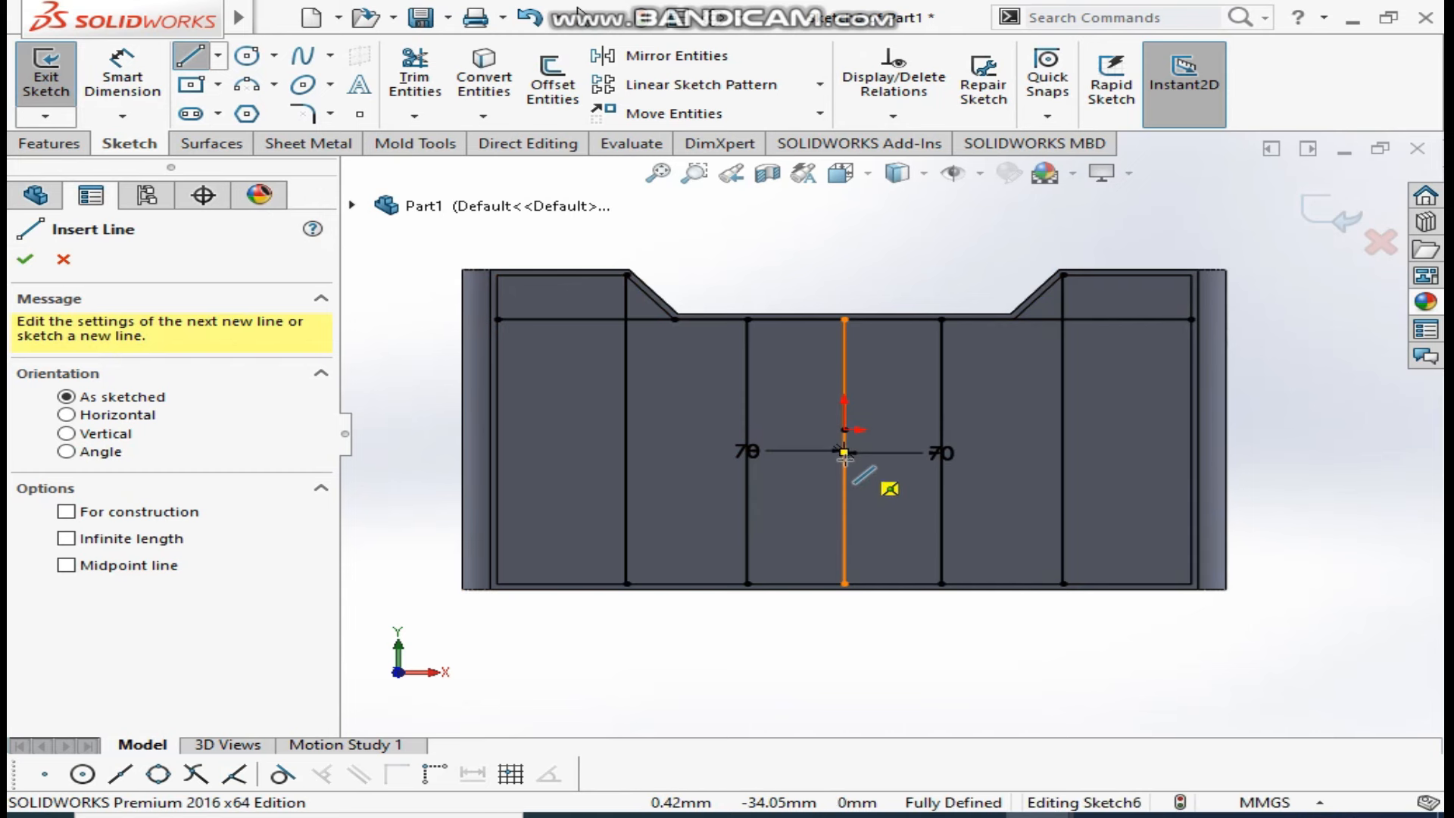
pyautogui.click(842, 452)
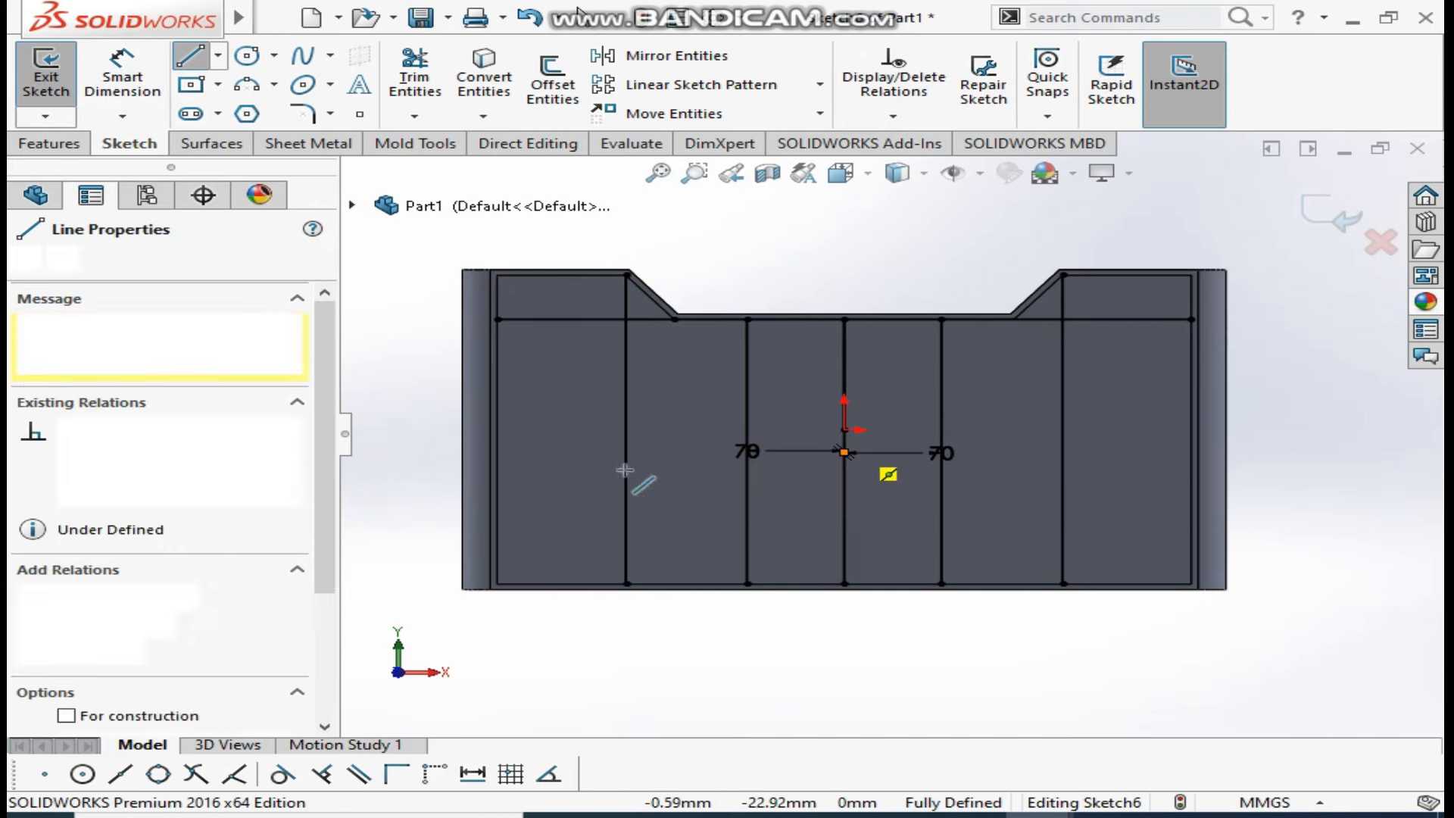
pyautogui.click(498, 452)
pyautogui.press('Escape')
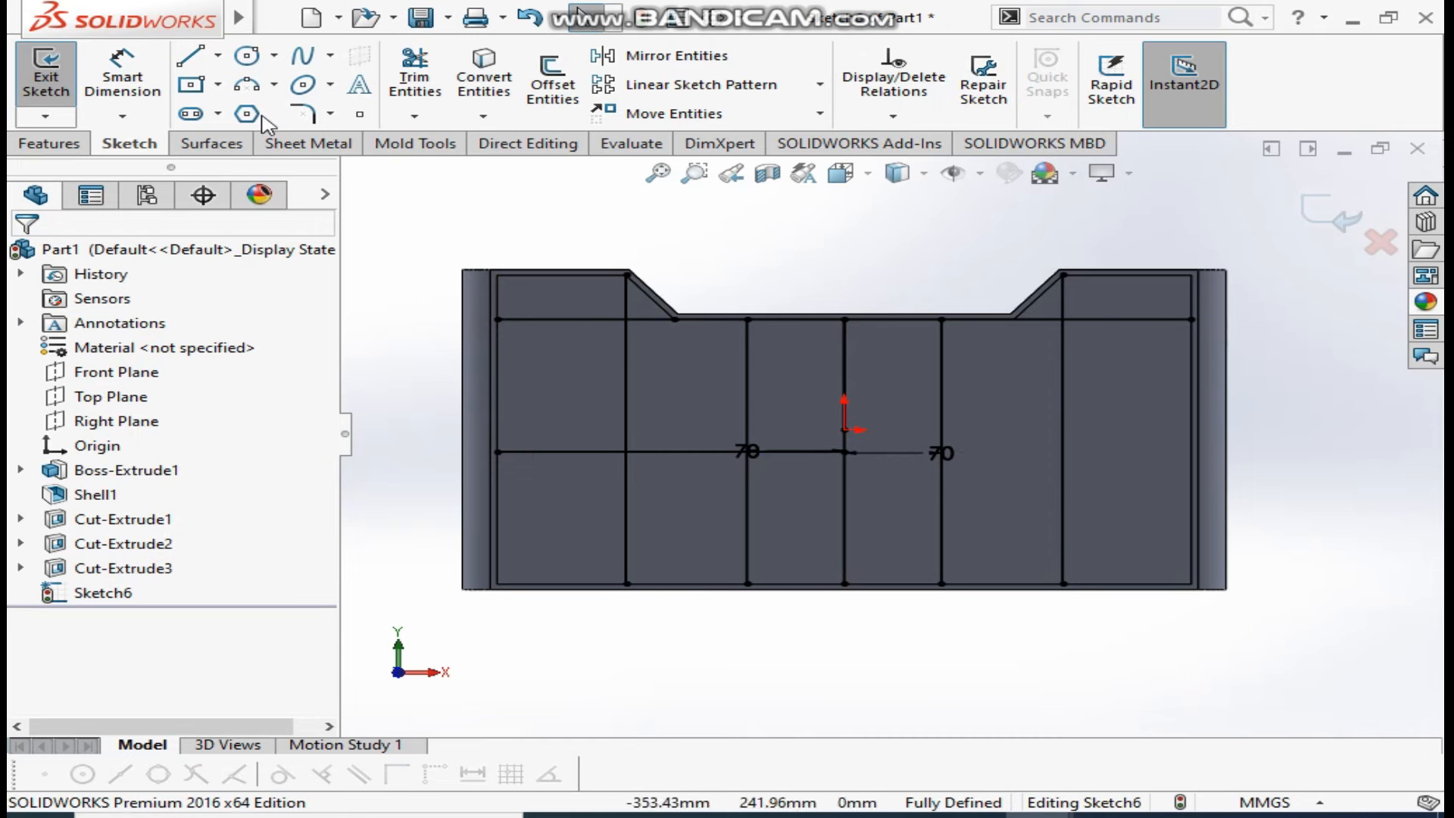
pyautogui.click(188, 59)
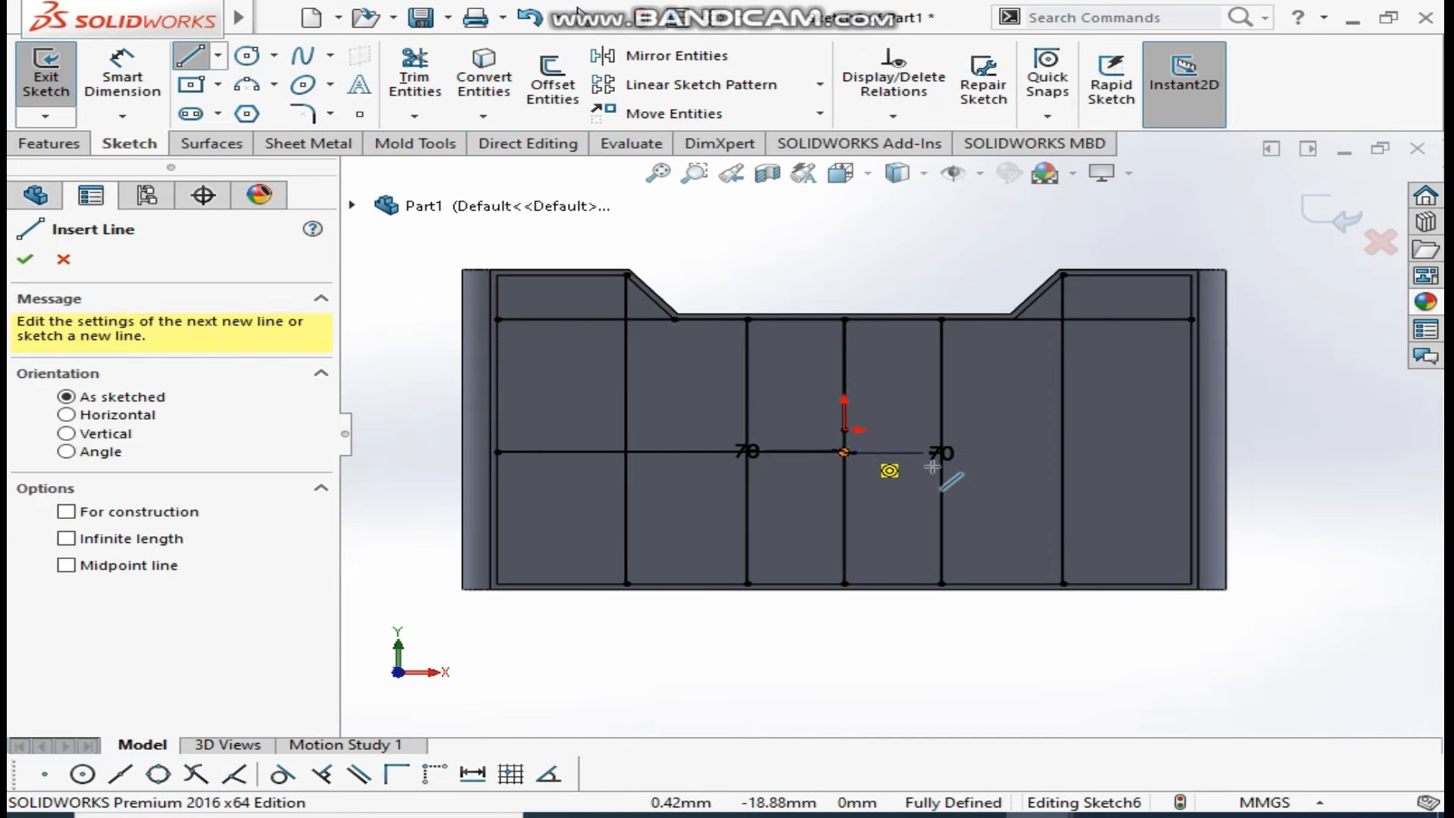
pyautogui.click(845, 452)
pyautogui.click(1191, 452)
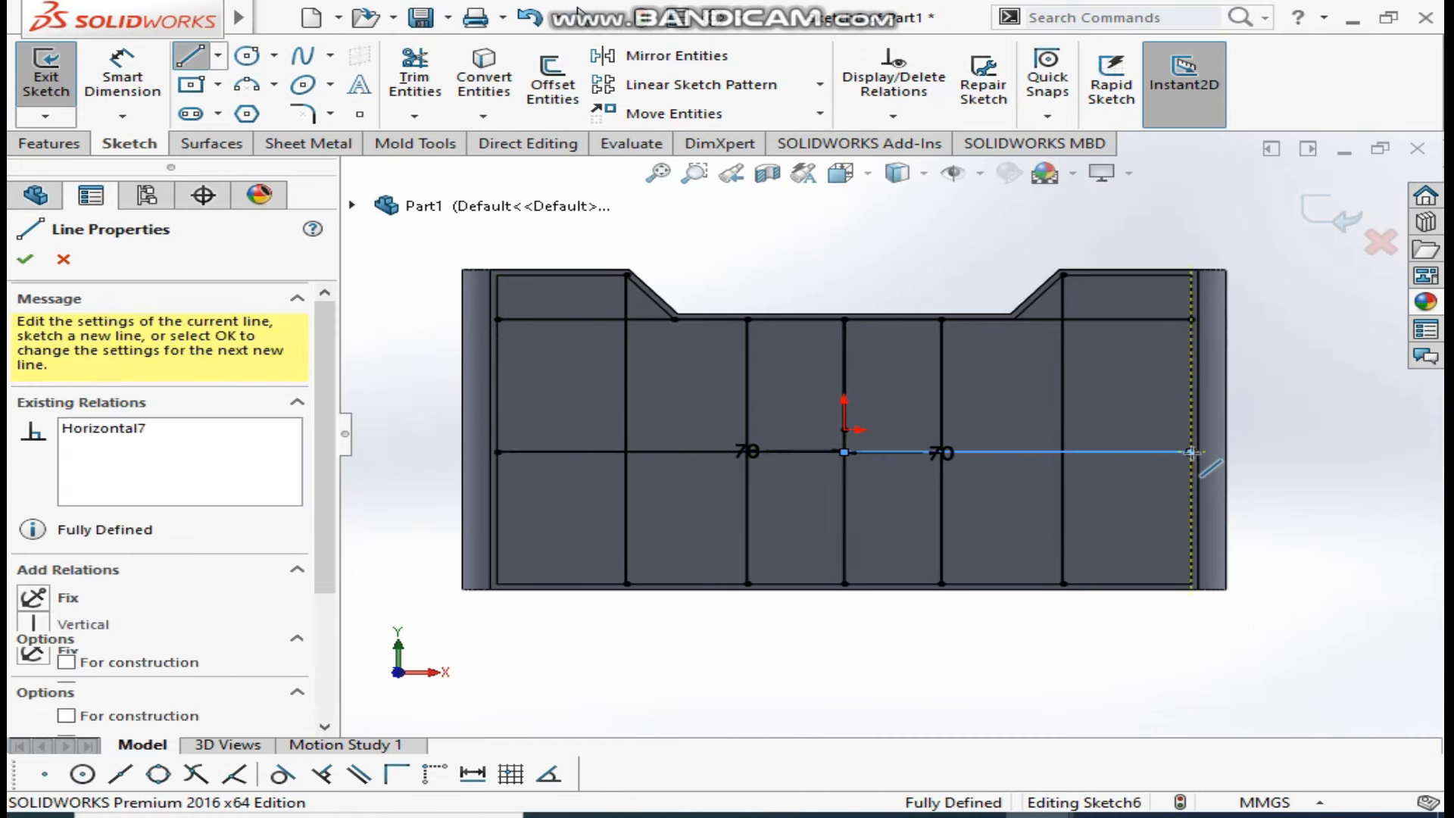
pyautogui.press('Escape')
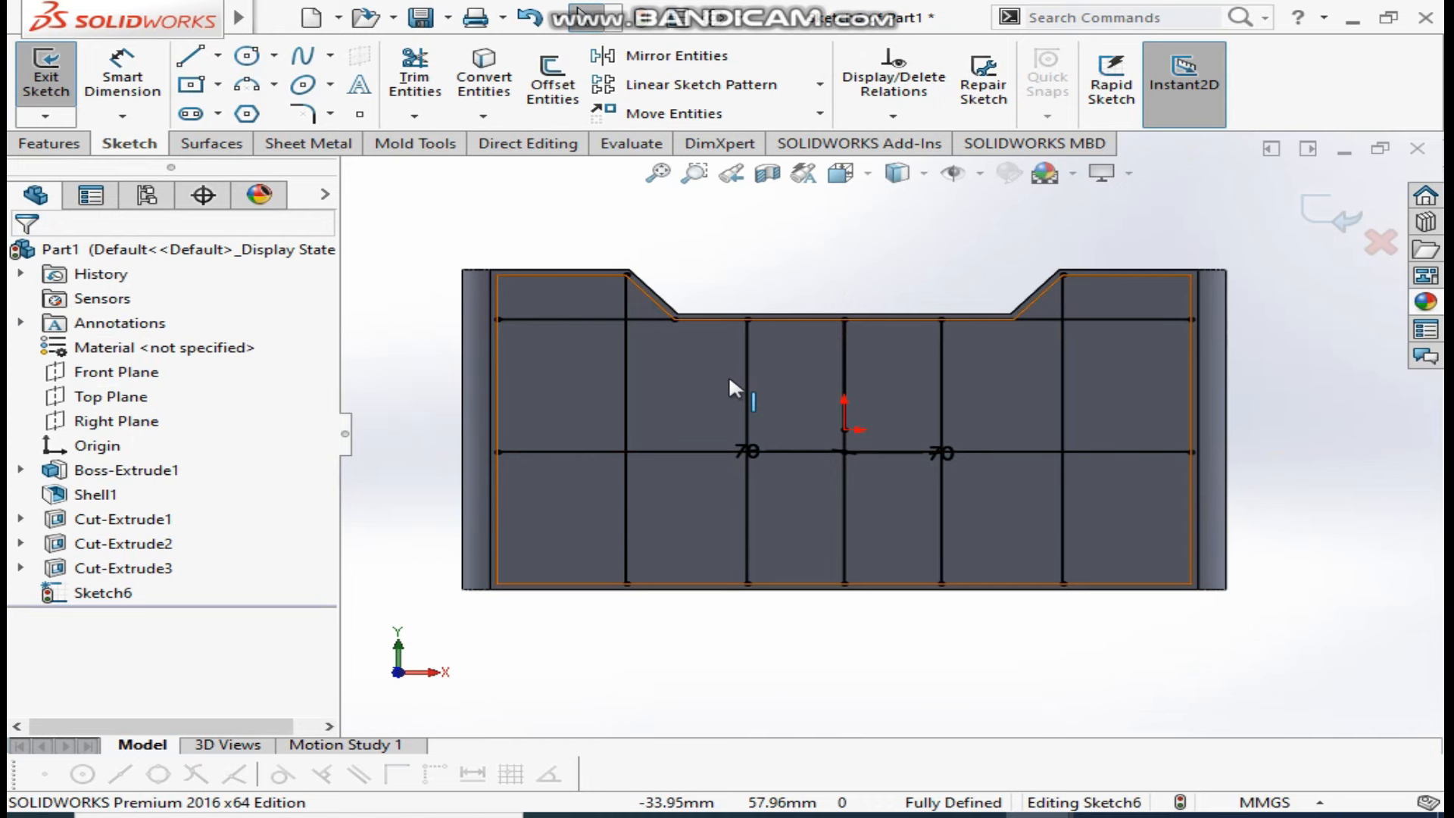
# Convert the recessed face's outline into sketch entities and offset the left notch corner's vertical line 2.5 mm to both sides
pyautogui.click(555, 379)
pyautogui.click(502, 74)
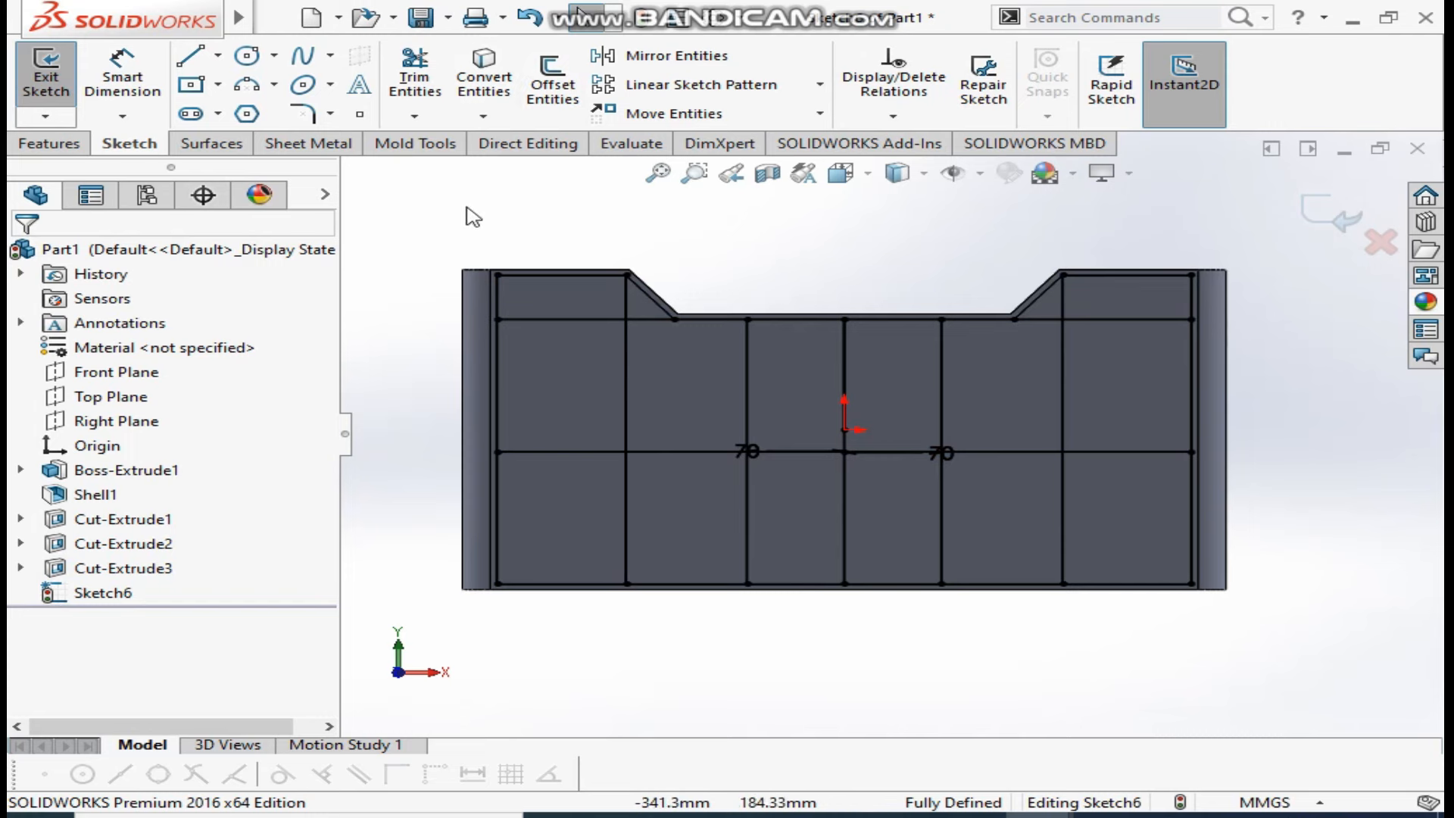
pyautogui.click(553, 83)
pyautogui.click(627, 347)
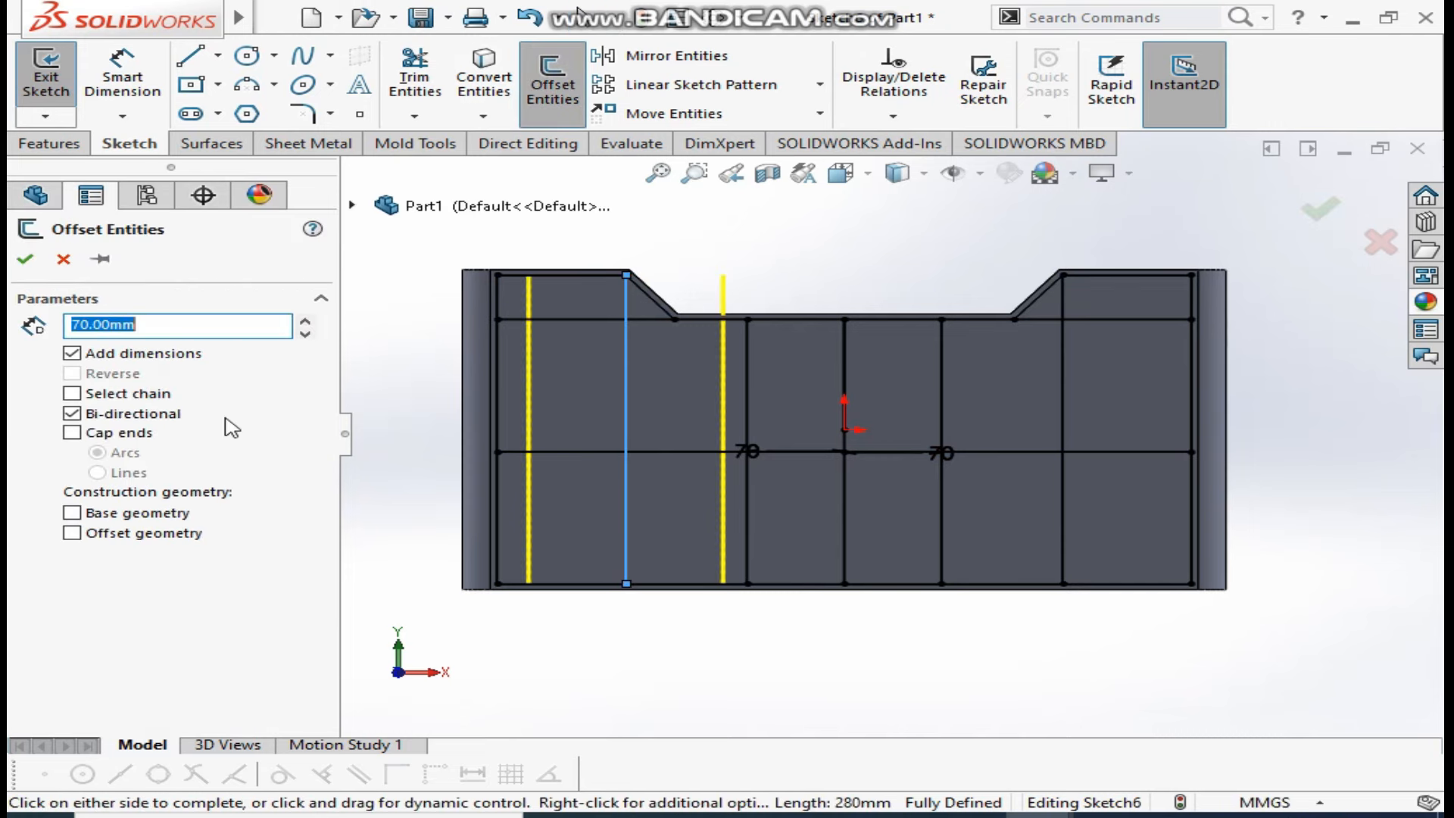
pyautogui.write('2.5')
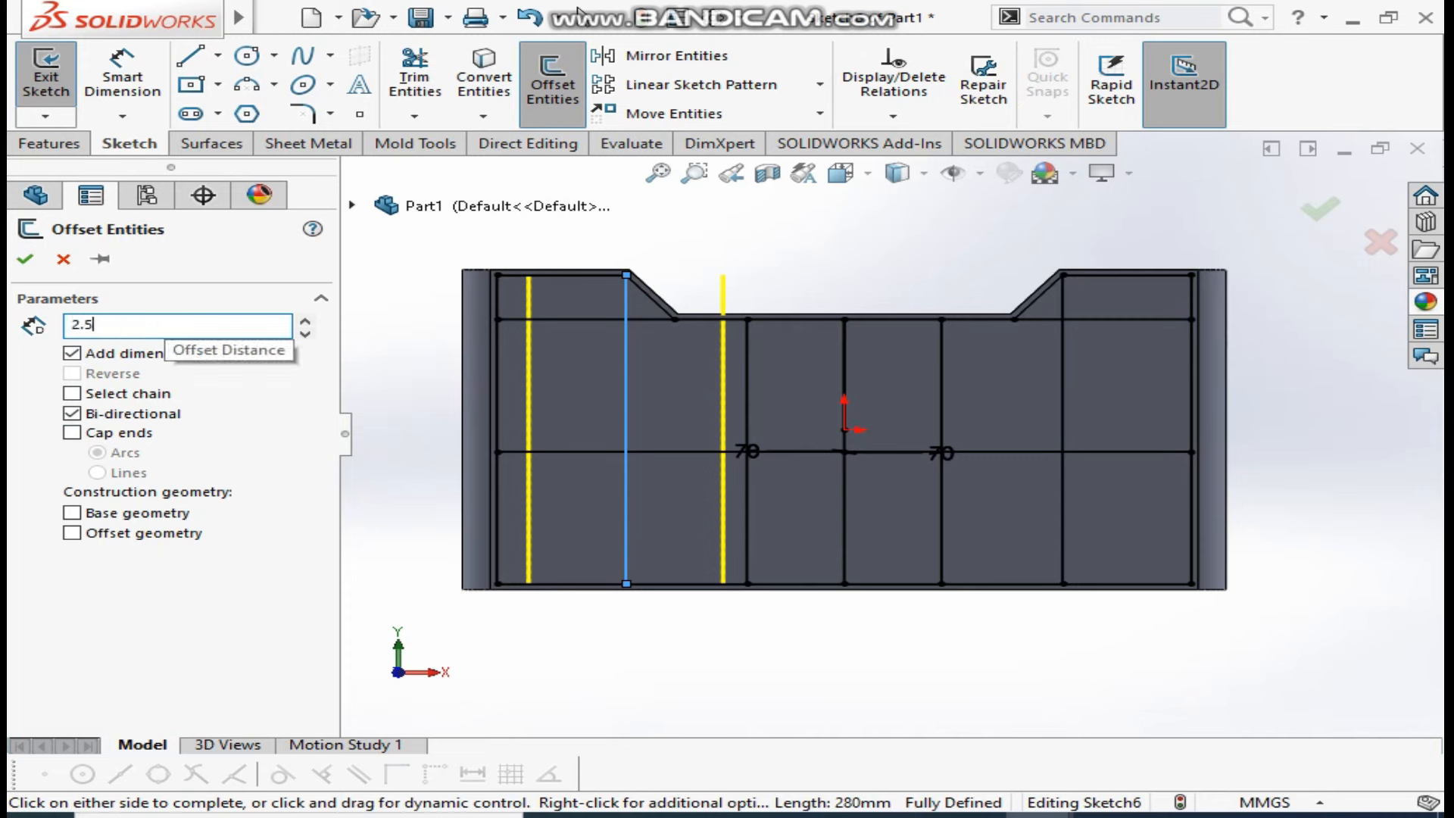
pyautogui.press('Return')
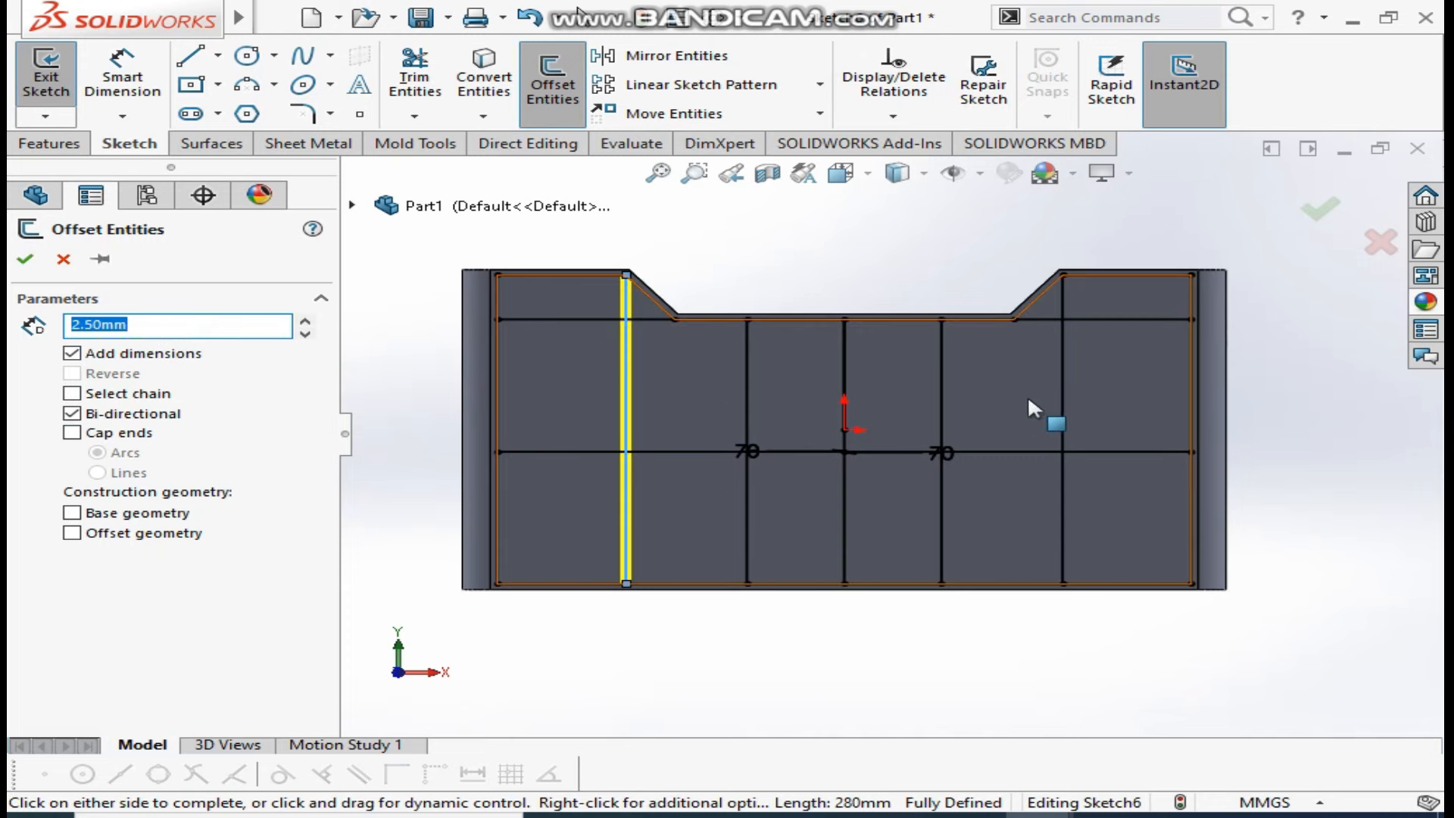
pyautogui.click(1061, 409)
# Offset the right notch corner's vertical line, both 70 mm offset lines and the 100 mm centre line 2.5 mm to both sides
pyautogui.click(1062, 421)
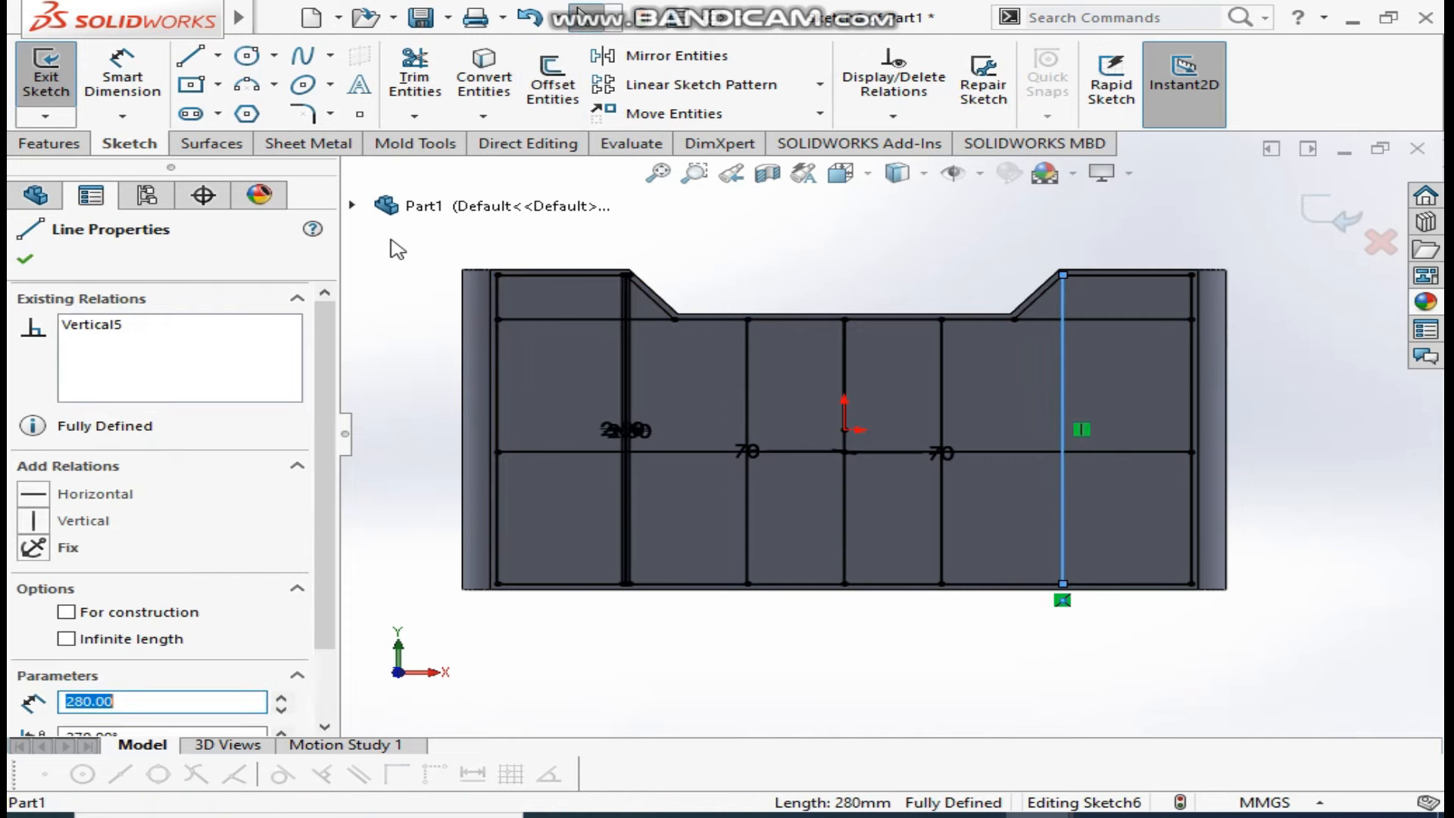
pyautogui.click(552, 83)
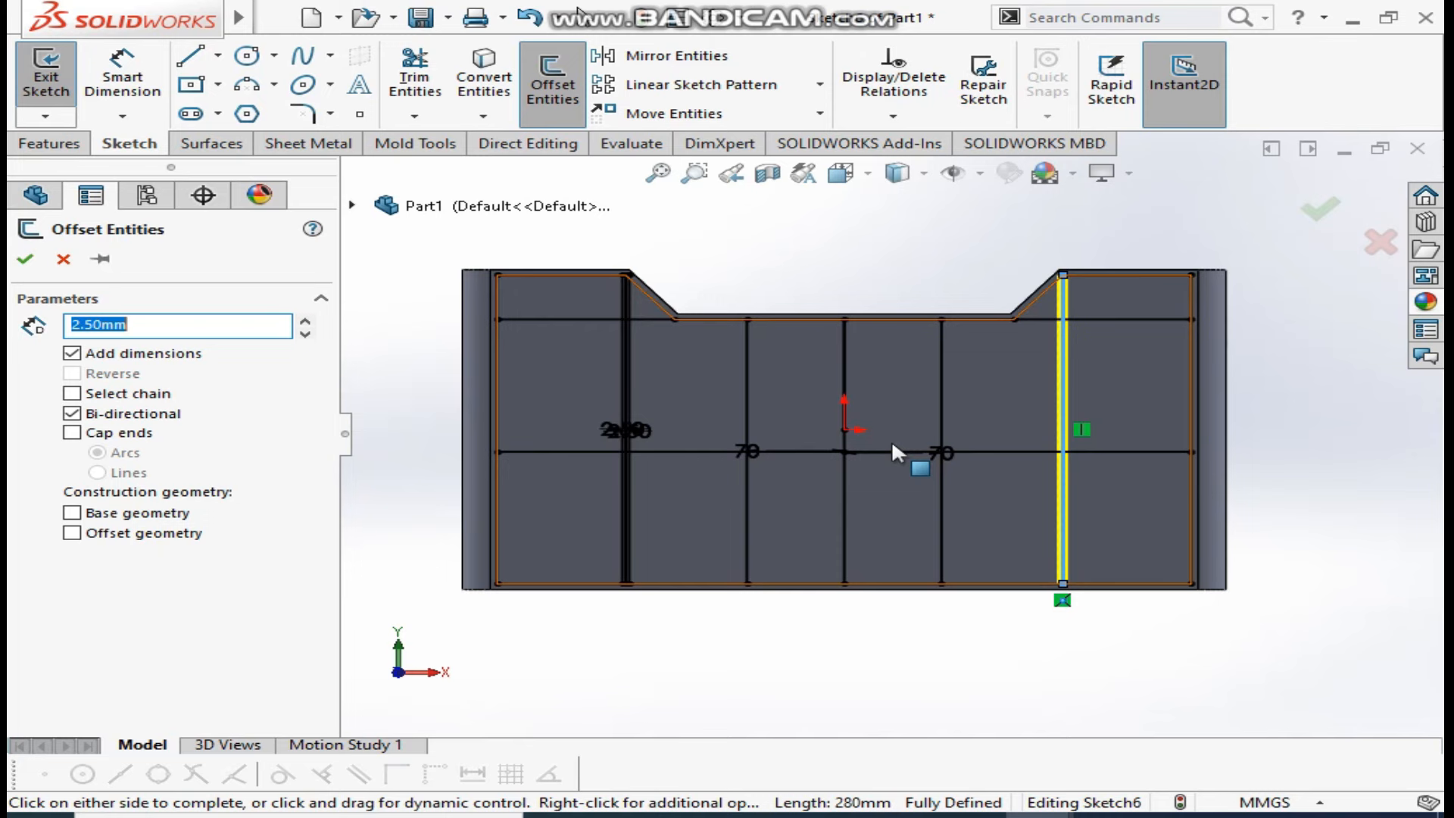
pyautogui.click(748, 403)
pyautogui.click(844, 374)
pyautogui.click(839, 475)
pyautogui.scroll(-2, 848, 382)
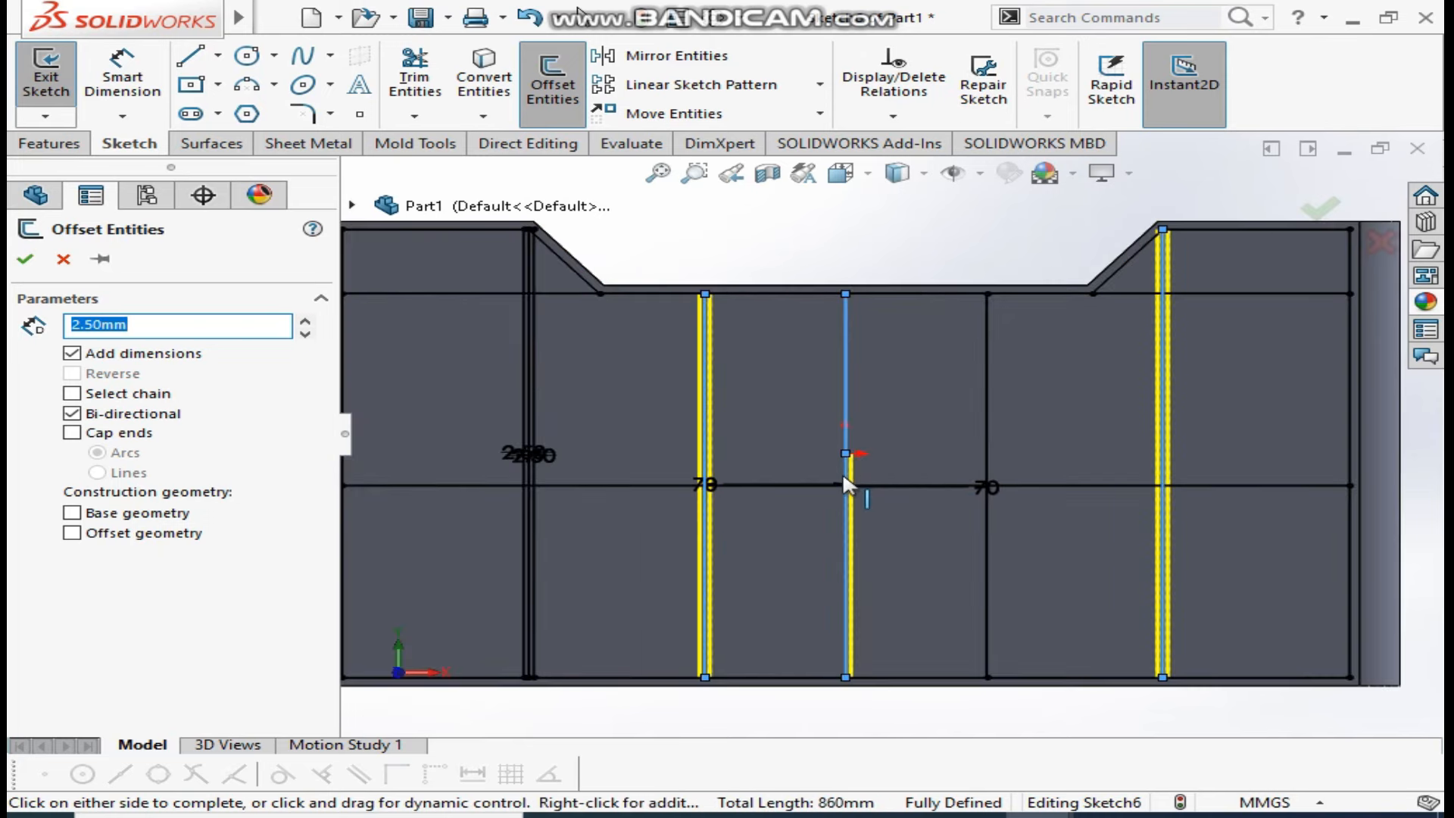
pyautogui.click(845, 486)
pyautogui.click(986, 413)
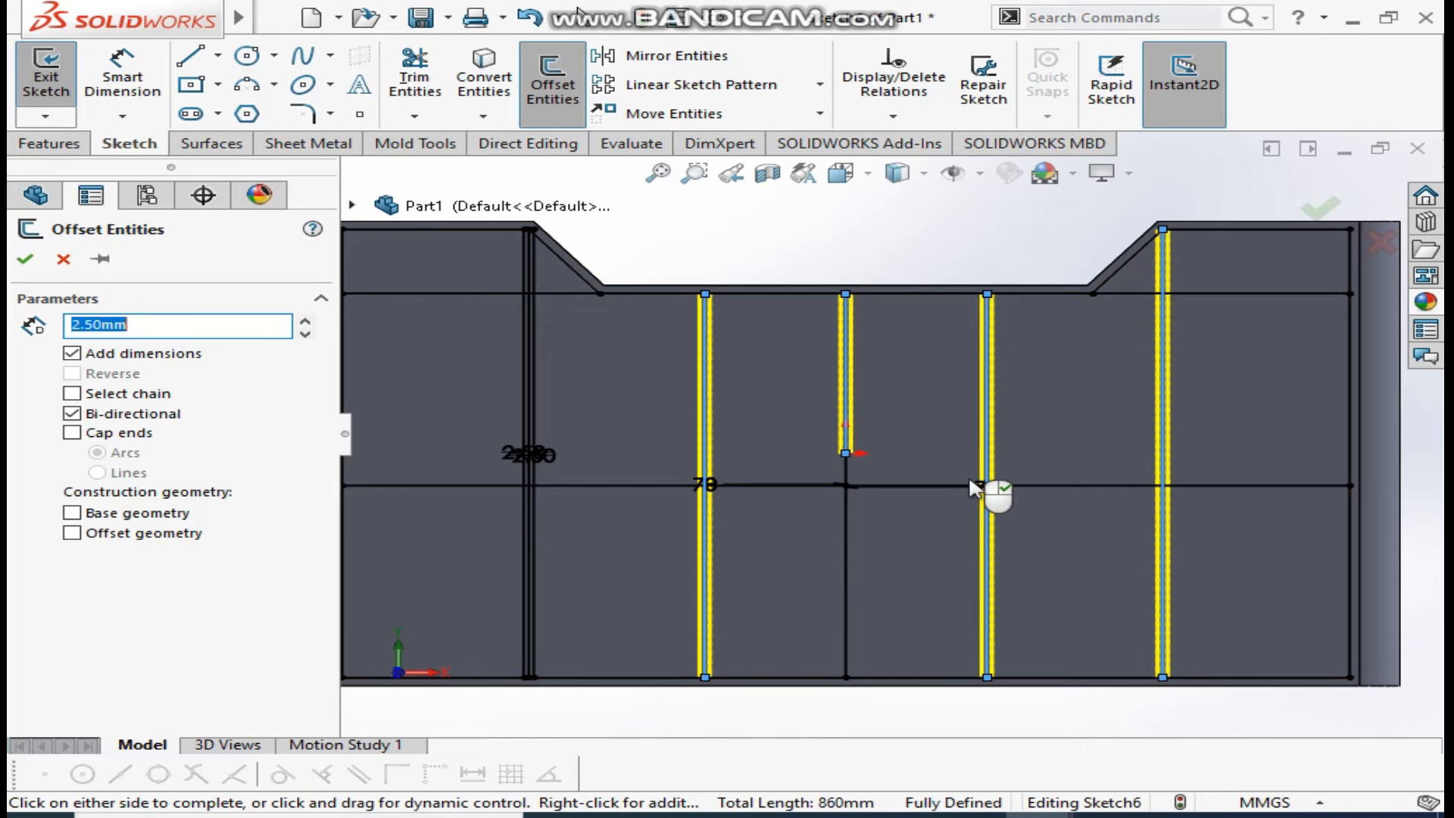
pyautogui.click(848, 512)
pyautogui.scroll(-2, 871, 477)
pyautogui.click(860, 467)
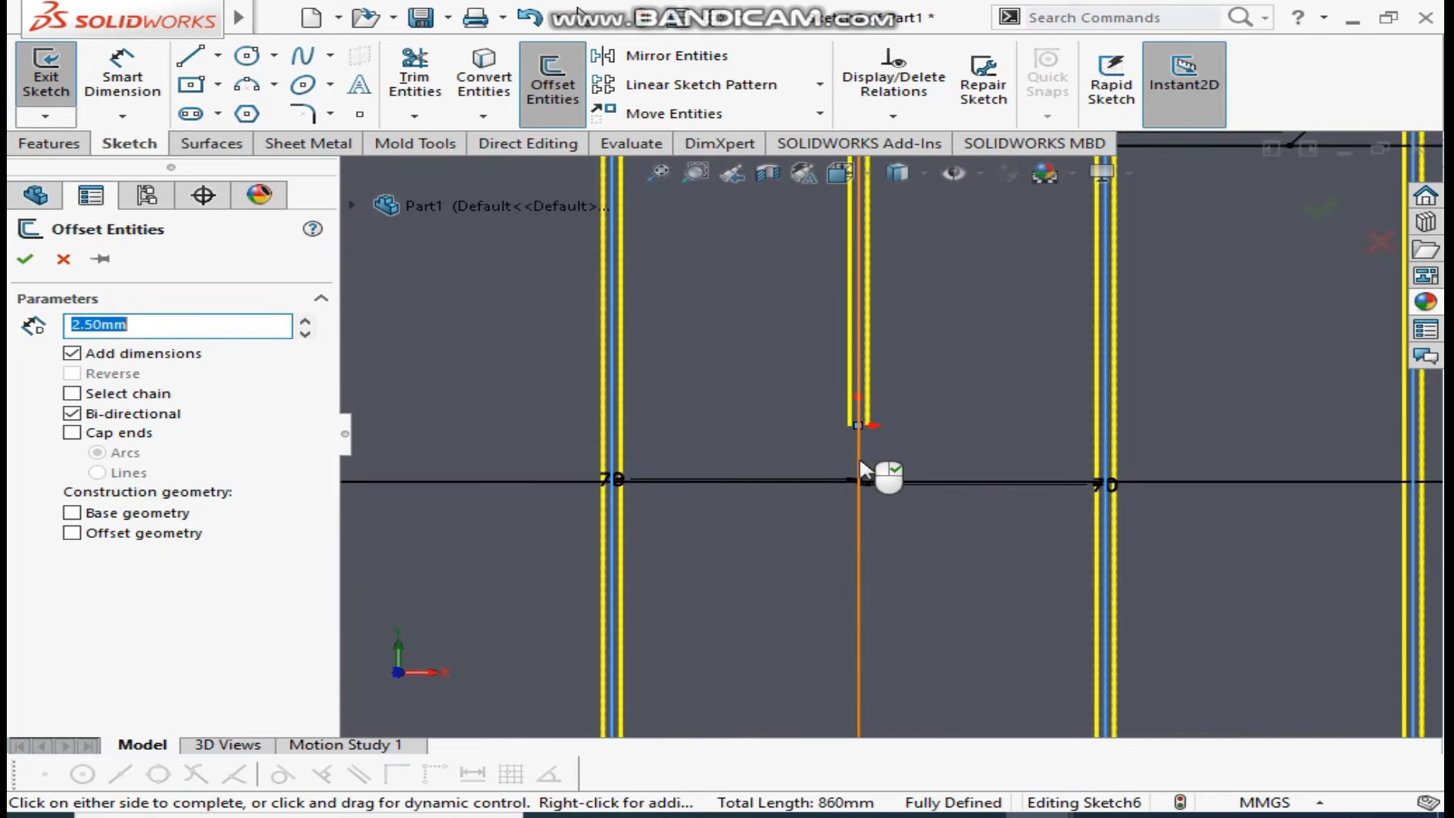
pyautogui.click(29, 260)
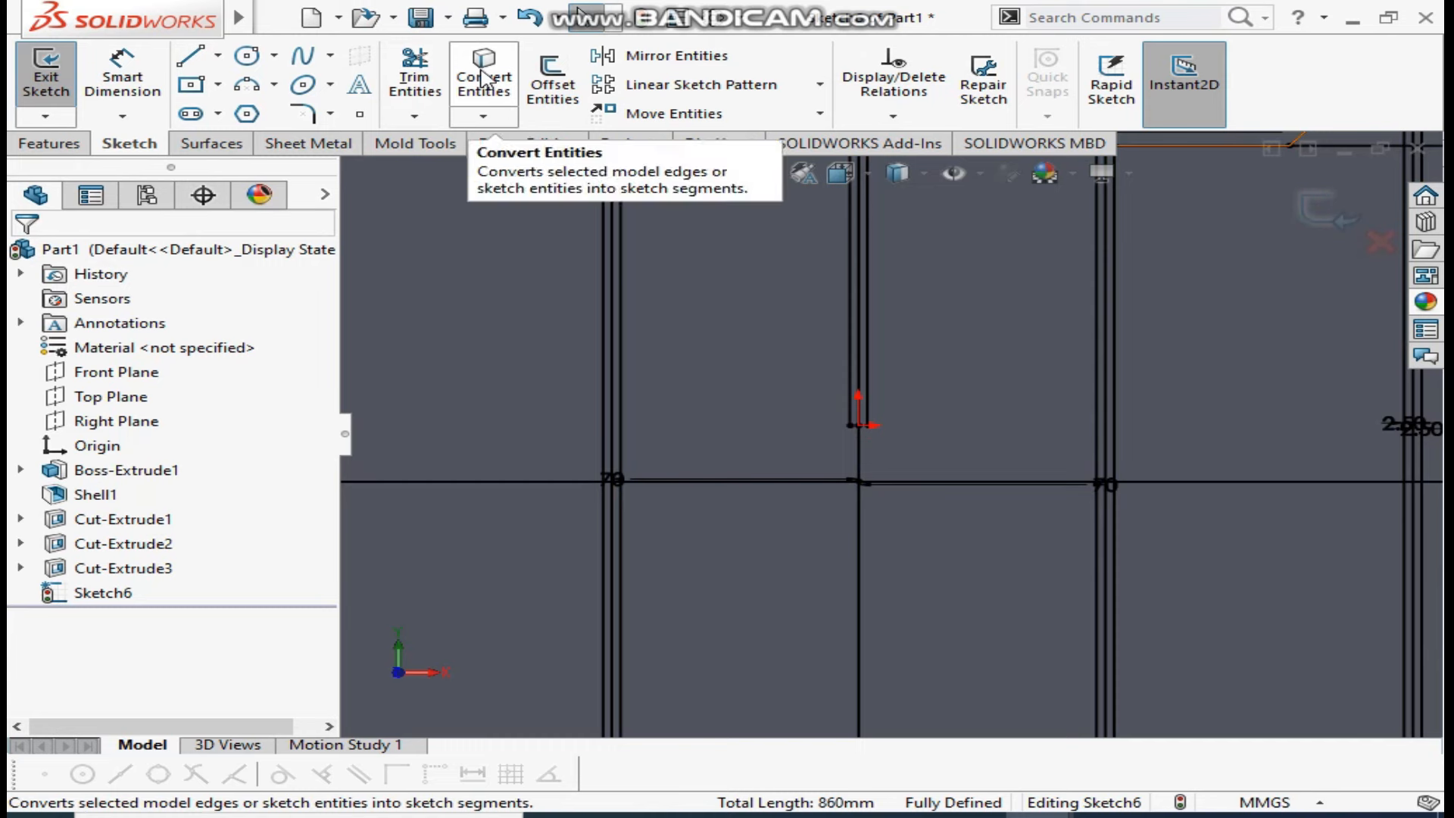
# Offset the 240 mm vertical centre line 2.5 mm bi-directionally with Offset Entities
pyautogui.click(552, 83)
pyautogui.click(860, 467)
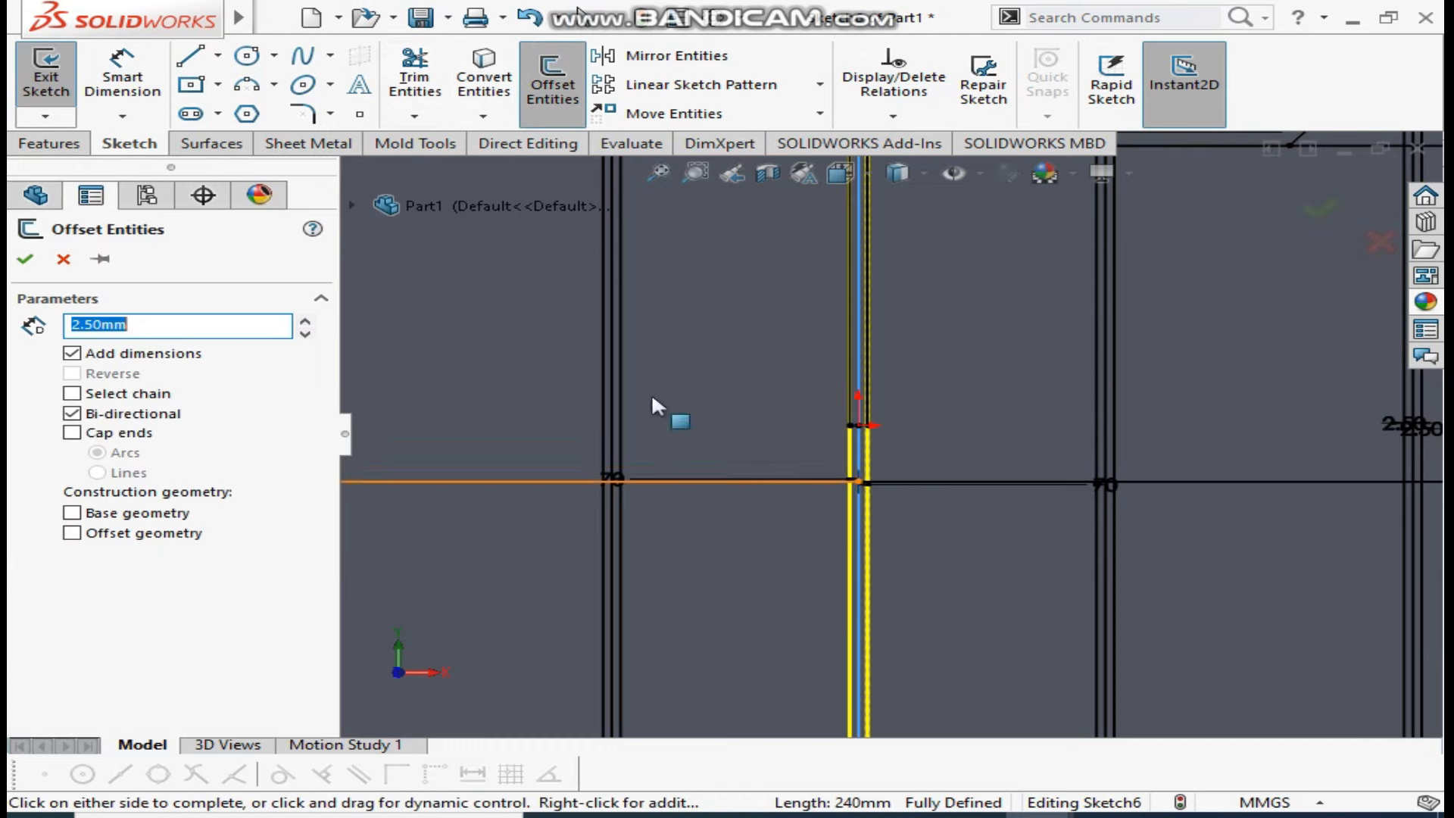
pyautogui.click(29, 260)
# Offset the two horizontal lines level with the notch's bottom 5 mm upward, with Bi-directional off
pyautogui.press('f')
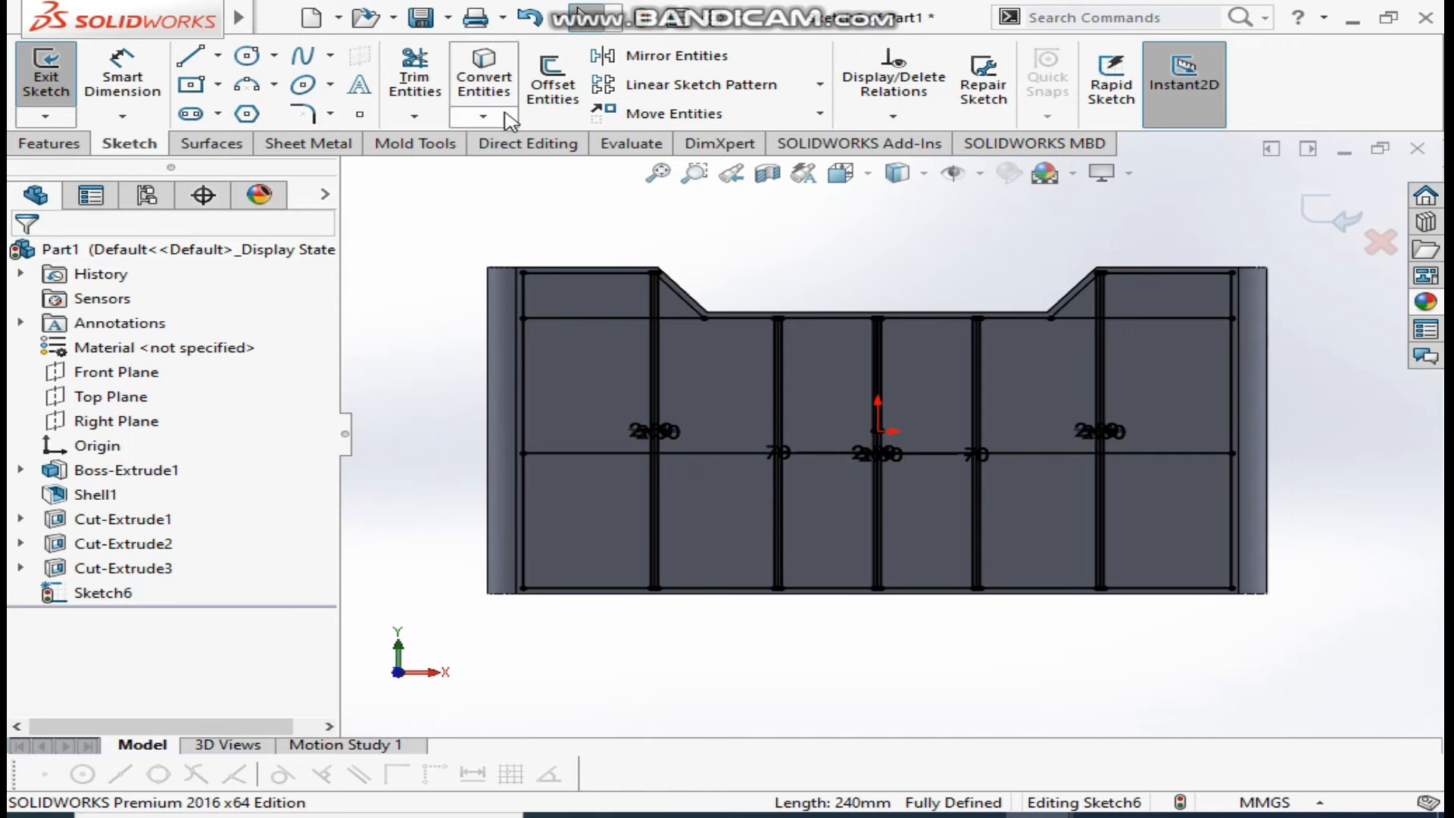
pyautogui.click(552, 83)
pyautogui.click(598, 318)
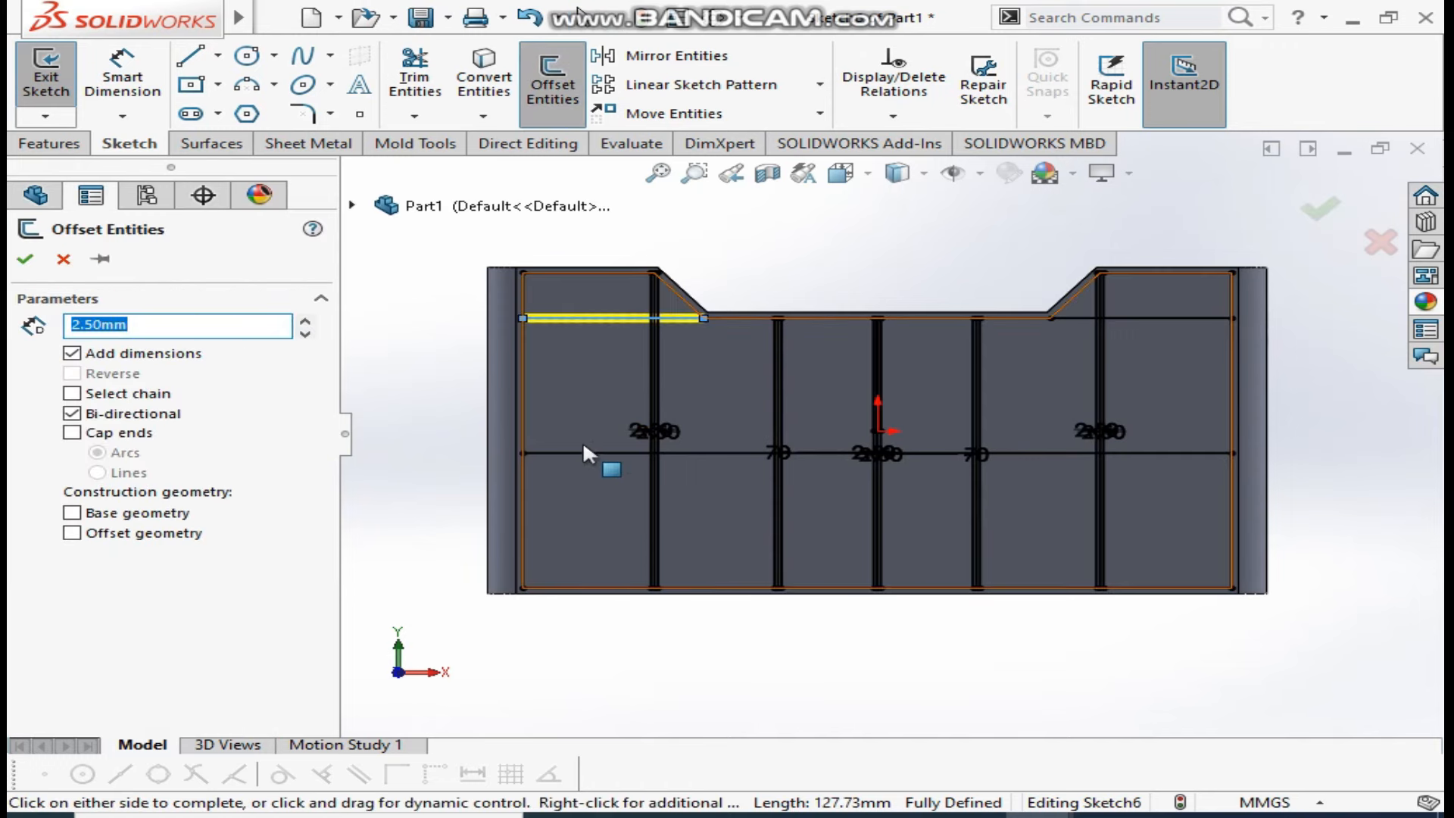
pyautogui.scroll(-4, 598, 298)
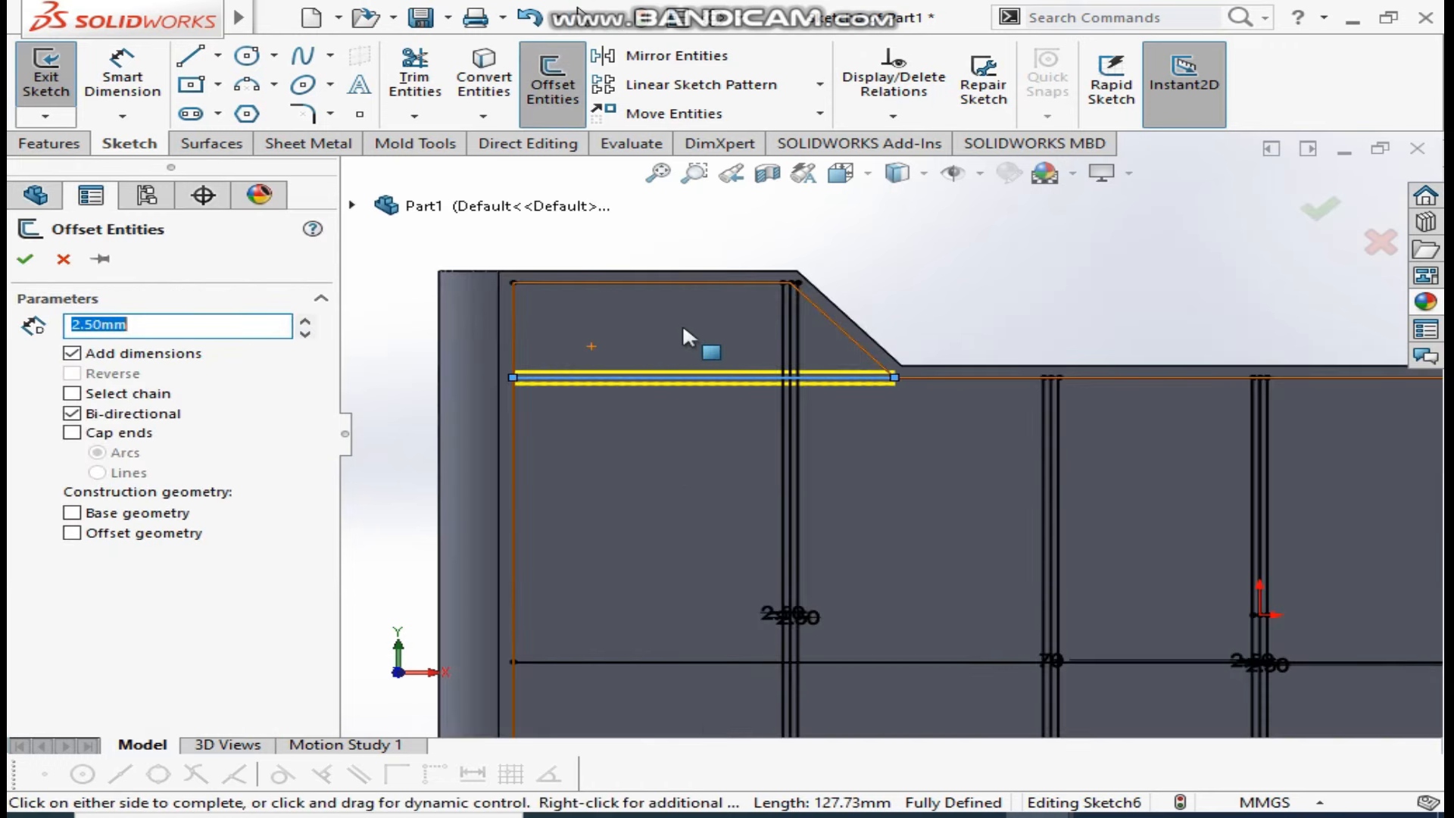
pyautogui.click(74, 414)
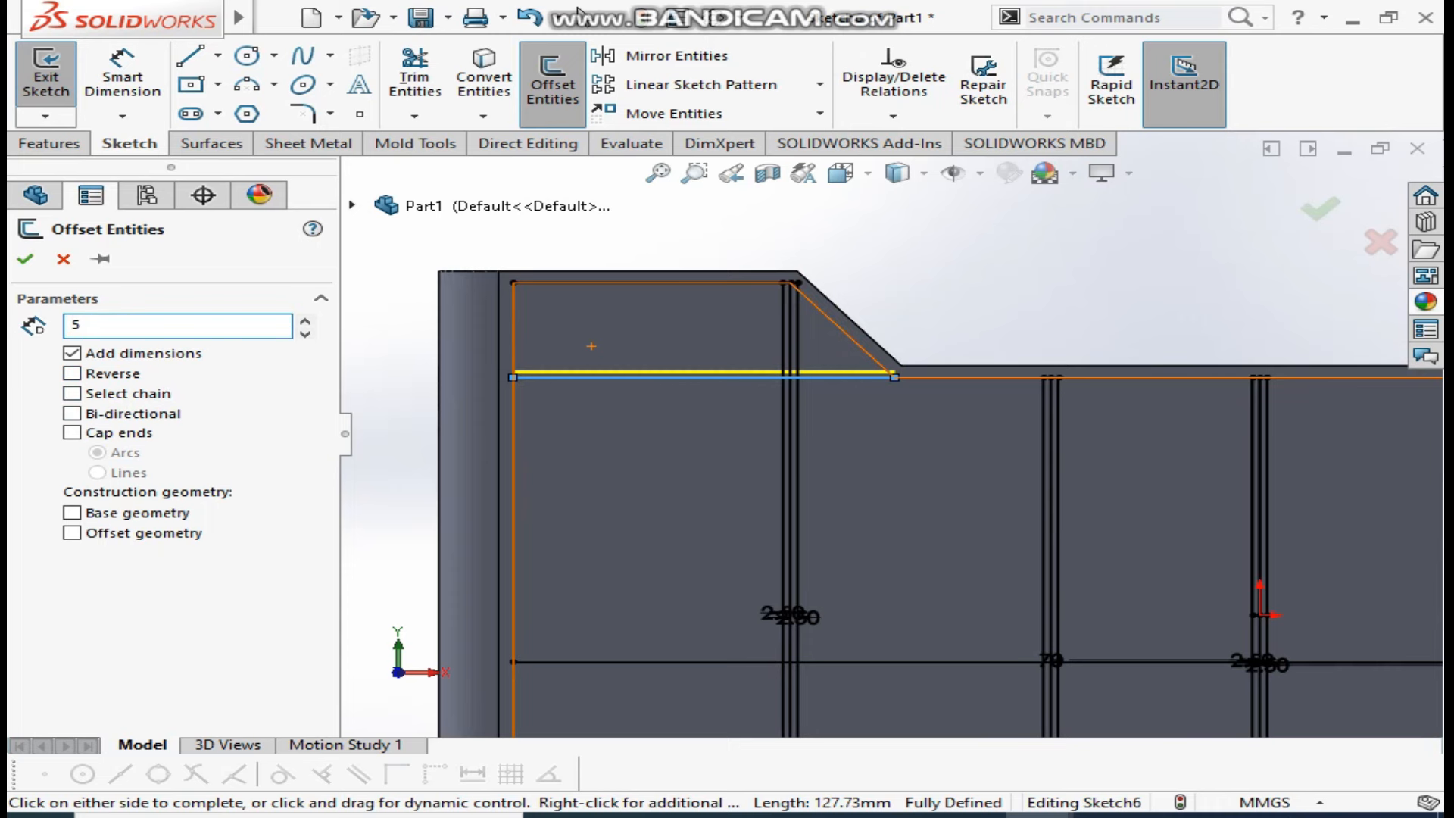
pyautogui.scroll(5, 822, 250)
pyautogui.scroll(-5, 1282, 480)
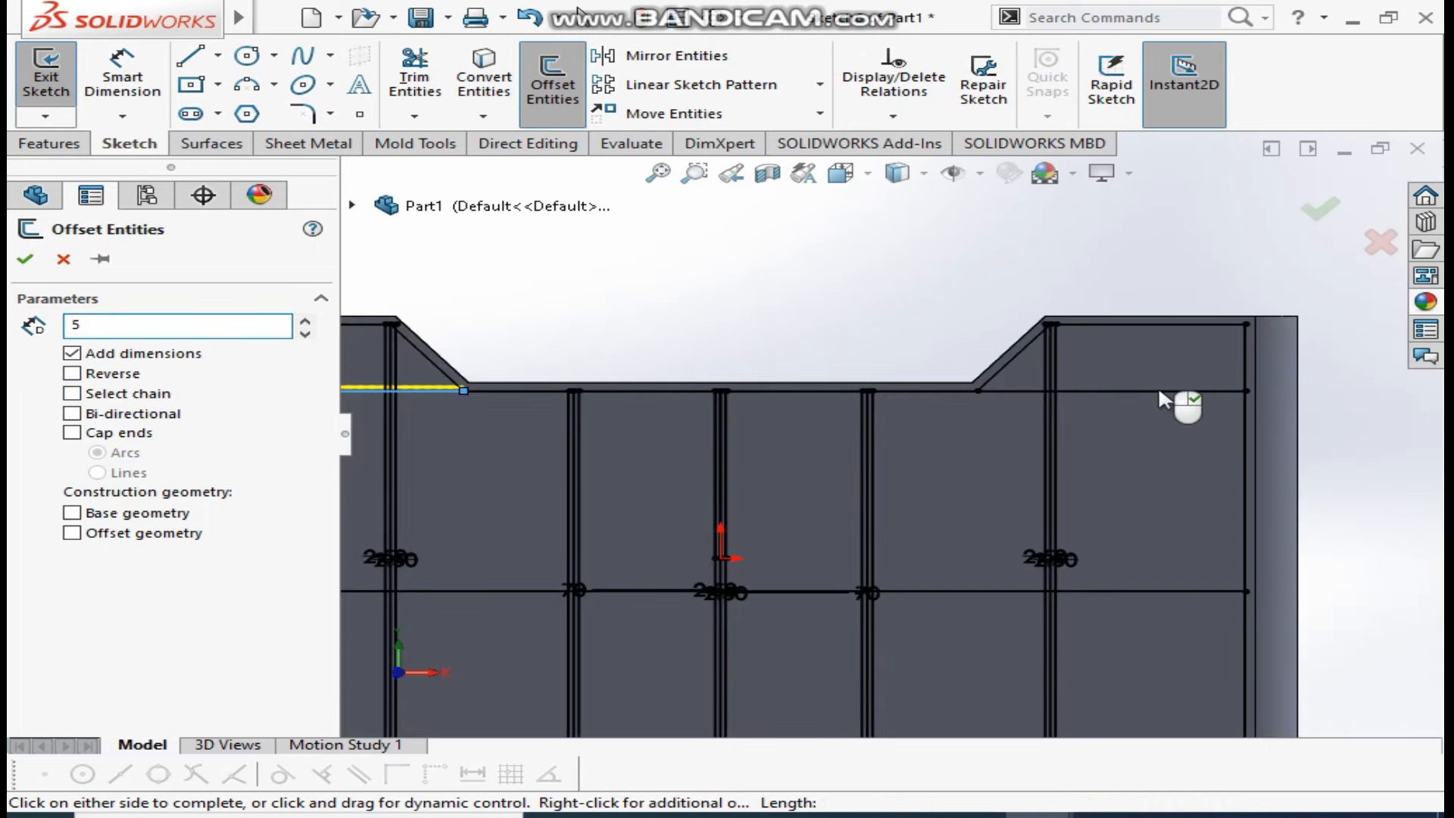
pyautogui.press('Return')
pyautogui.scroll(4, 1033, 403)
pyautogui.scroll(-5, 519, 416)
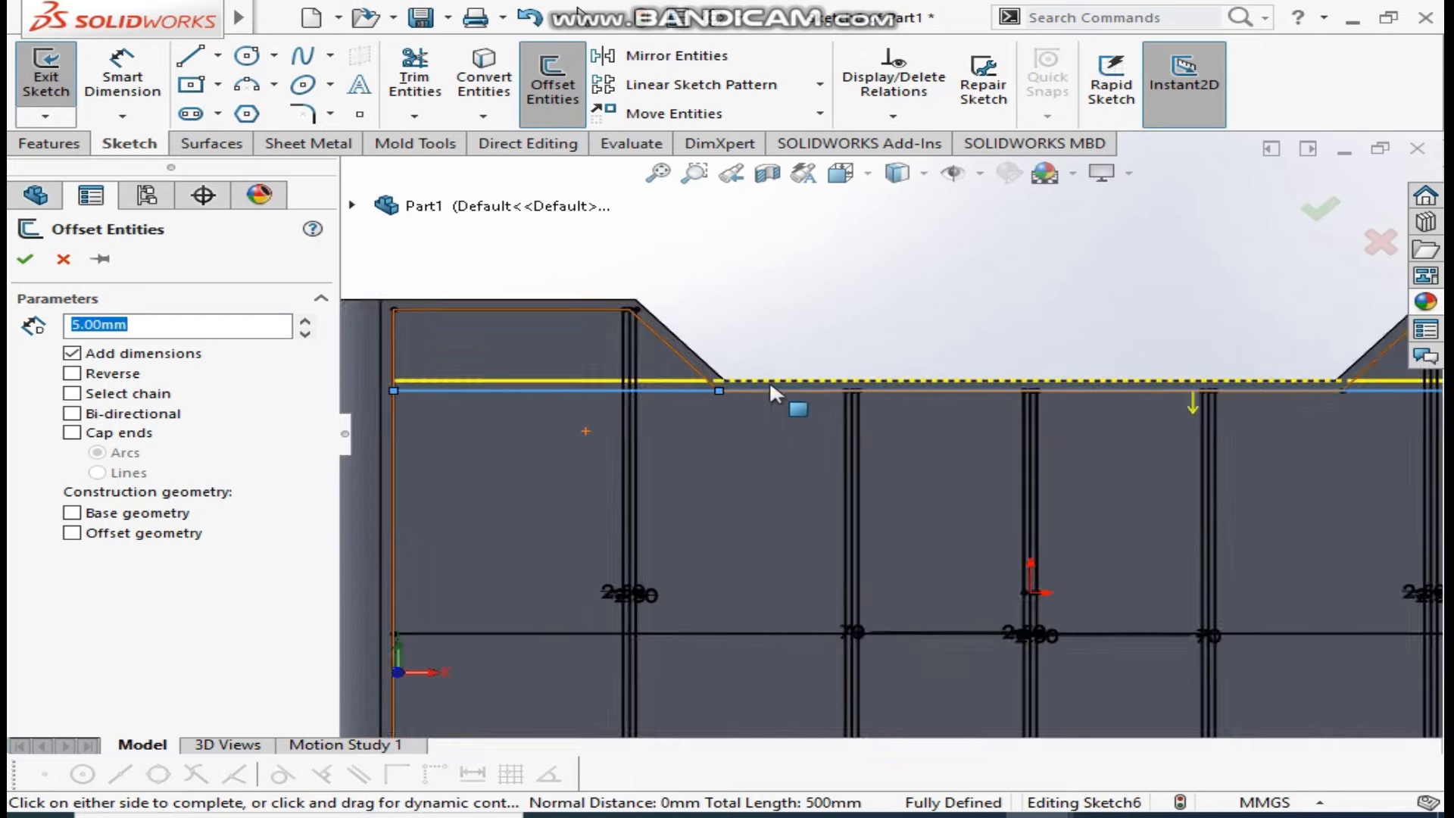
pyautogui.scroll(-2, 771, 386)
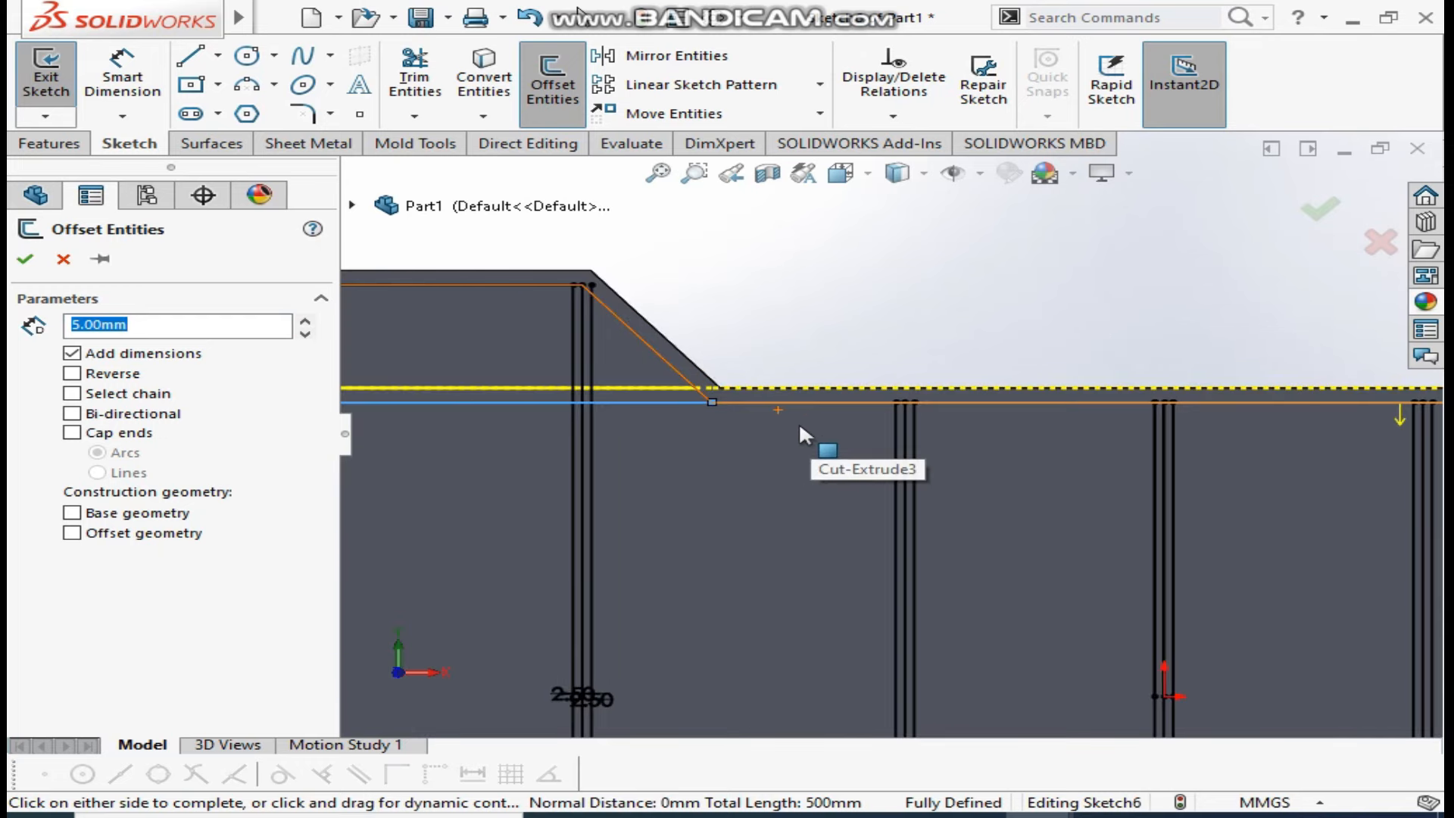
pyautogui.click(63, 259)
# Offset the left and right mid-height horizontal lines 2.5 mm to both sides, using Bi-directional
pyautogui.scroll(5, 532, 331)
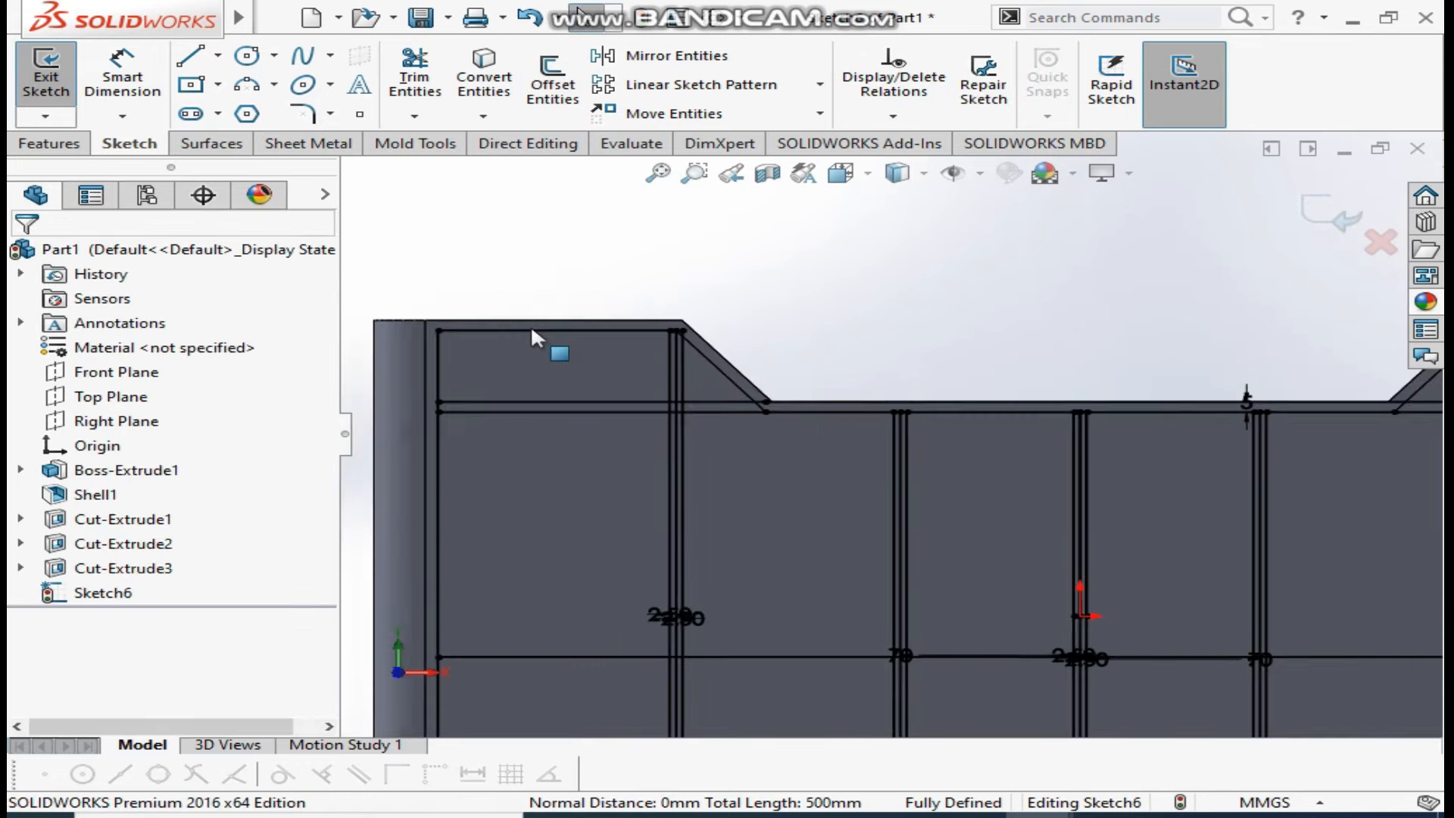
pyautogui.scroll(-3, 913, 566)
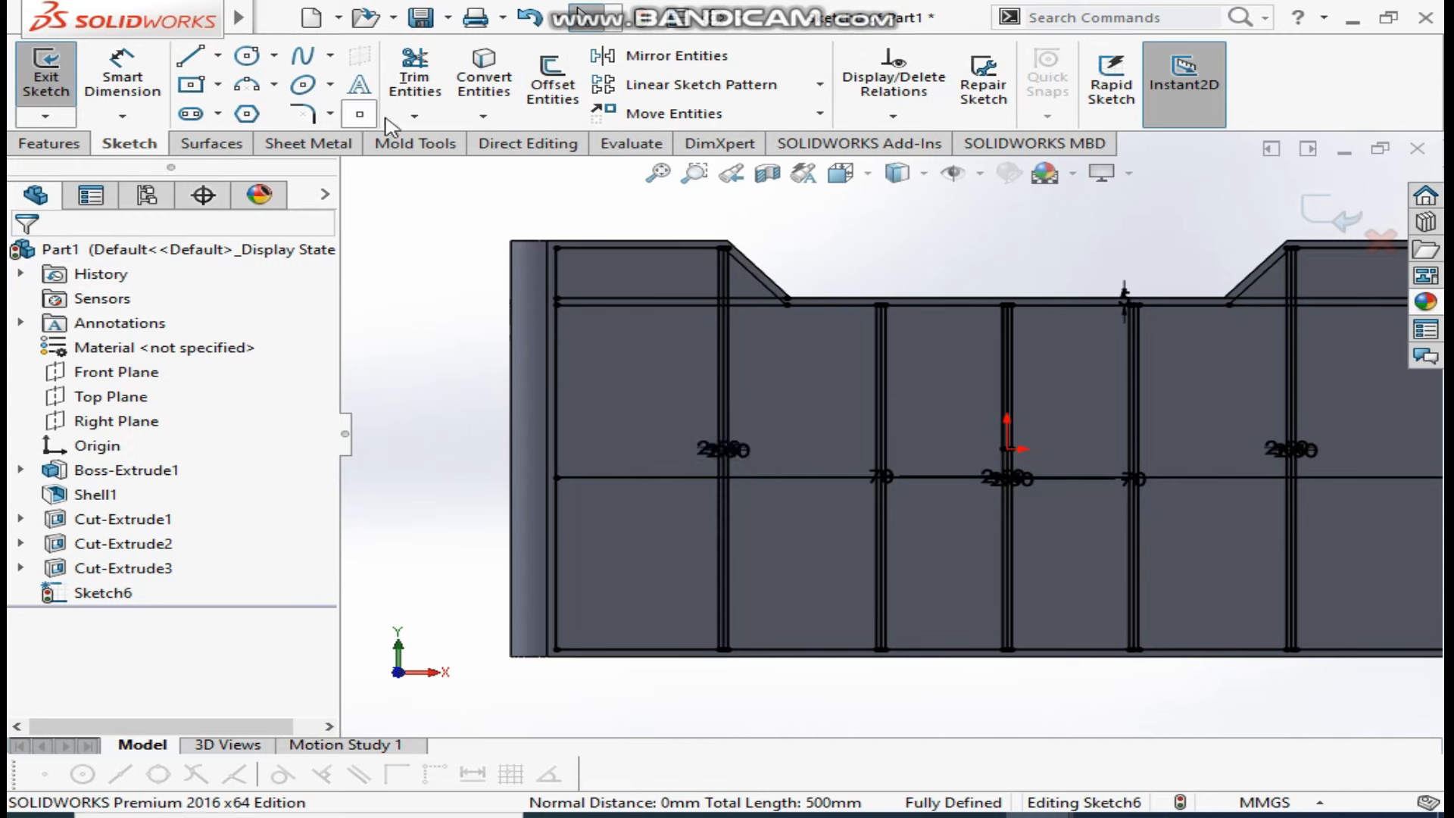
pyautogui.click(551, 85)
pyautogui.click(642, 476)
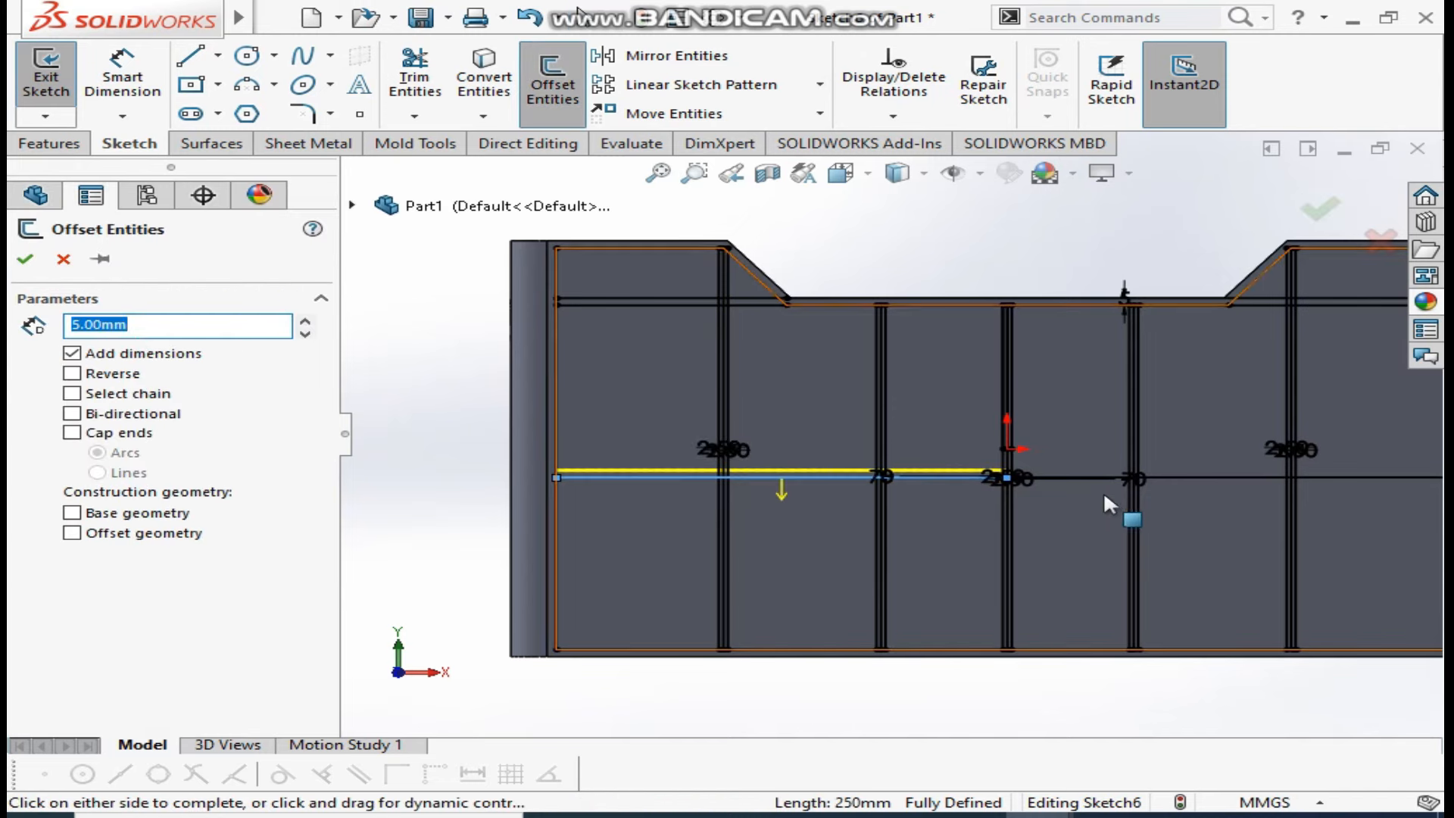
pyautogui.click(1082, 479)
pyautogui.scroll(3, 1143, 507)
pyautogui.scroll(-3, 1158, 503)
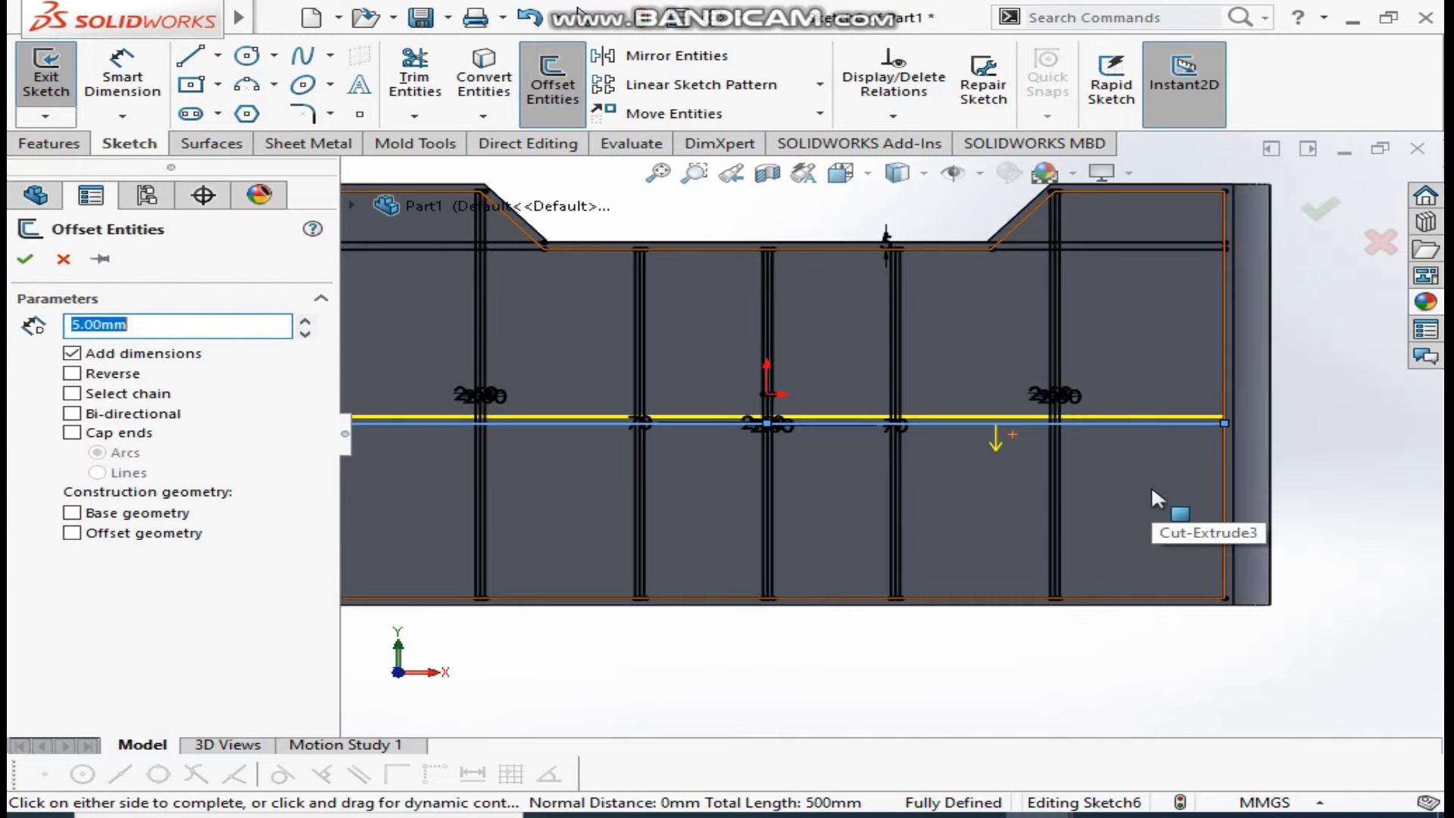
pyautogui.click(71, 414)
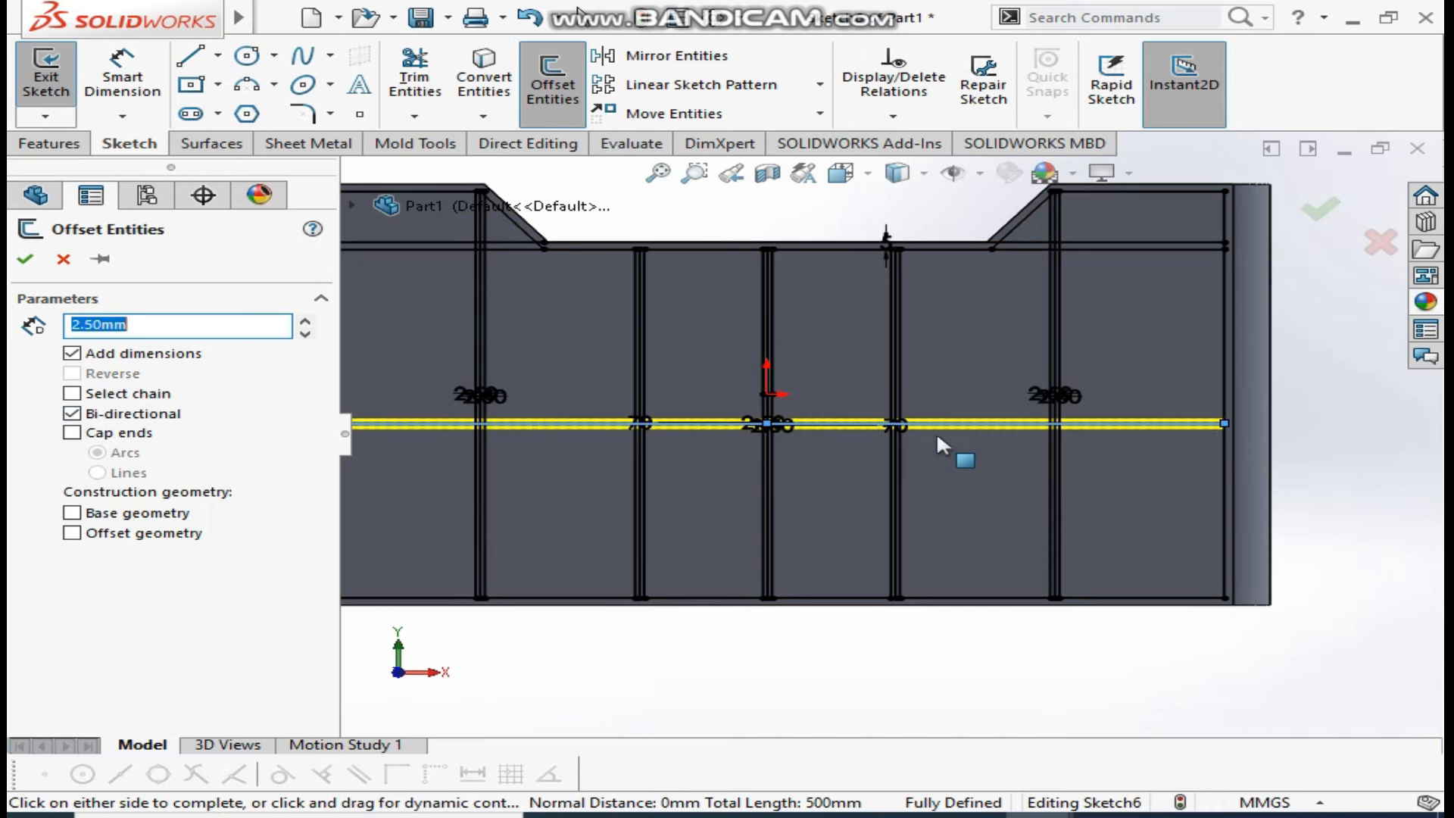
pyautogui.click(25, 259)
# Power-trim the surplus sketch lines outlining the notch between its two lower corners
pyautogui.moveTo(884, 371); pyautogui.dragTo(956, 647, button='middle')
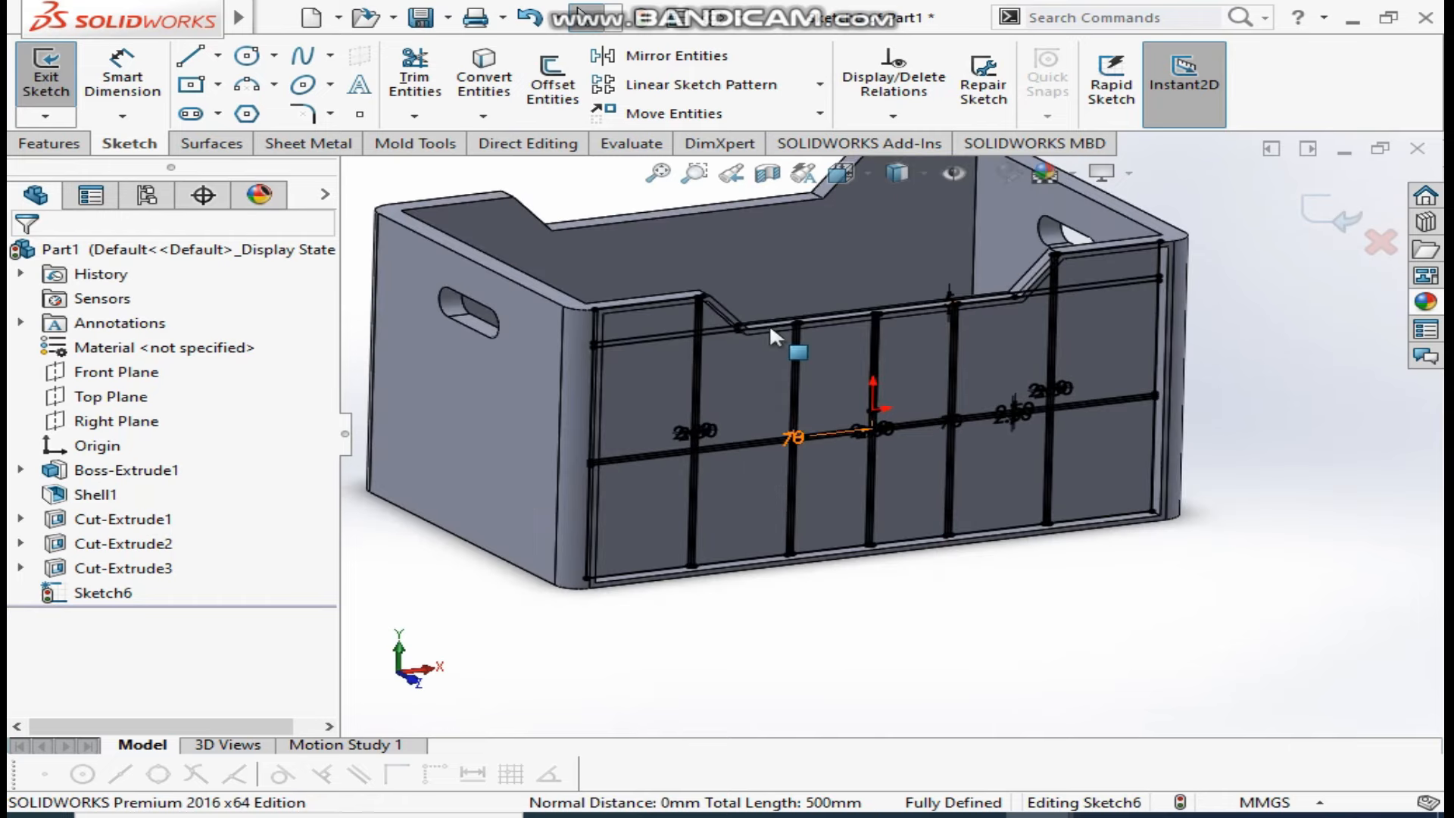
pyautogui.scroll(-10, 765, 333)
pyautogui.scroll(2, 840, 386)
pyautogui.scroll(-1, 870, 390)
pyautogui.click(429, 80)
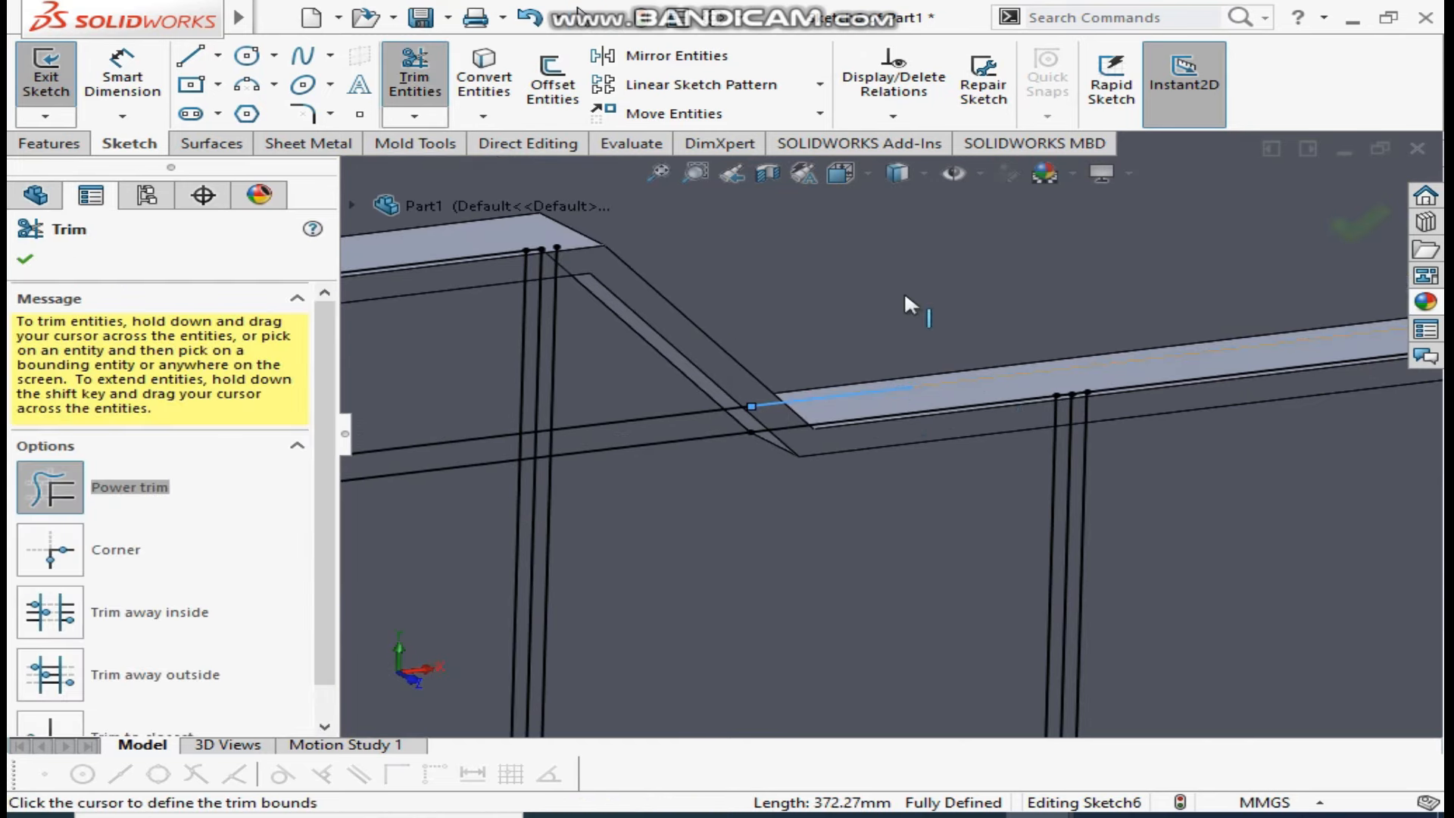
pyautogui.click(22, 262)
pyautogui.click(415, 79)
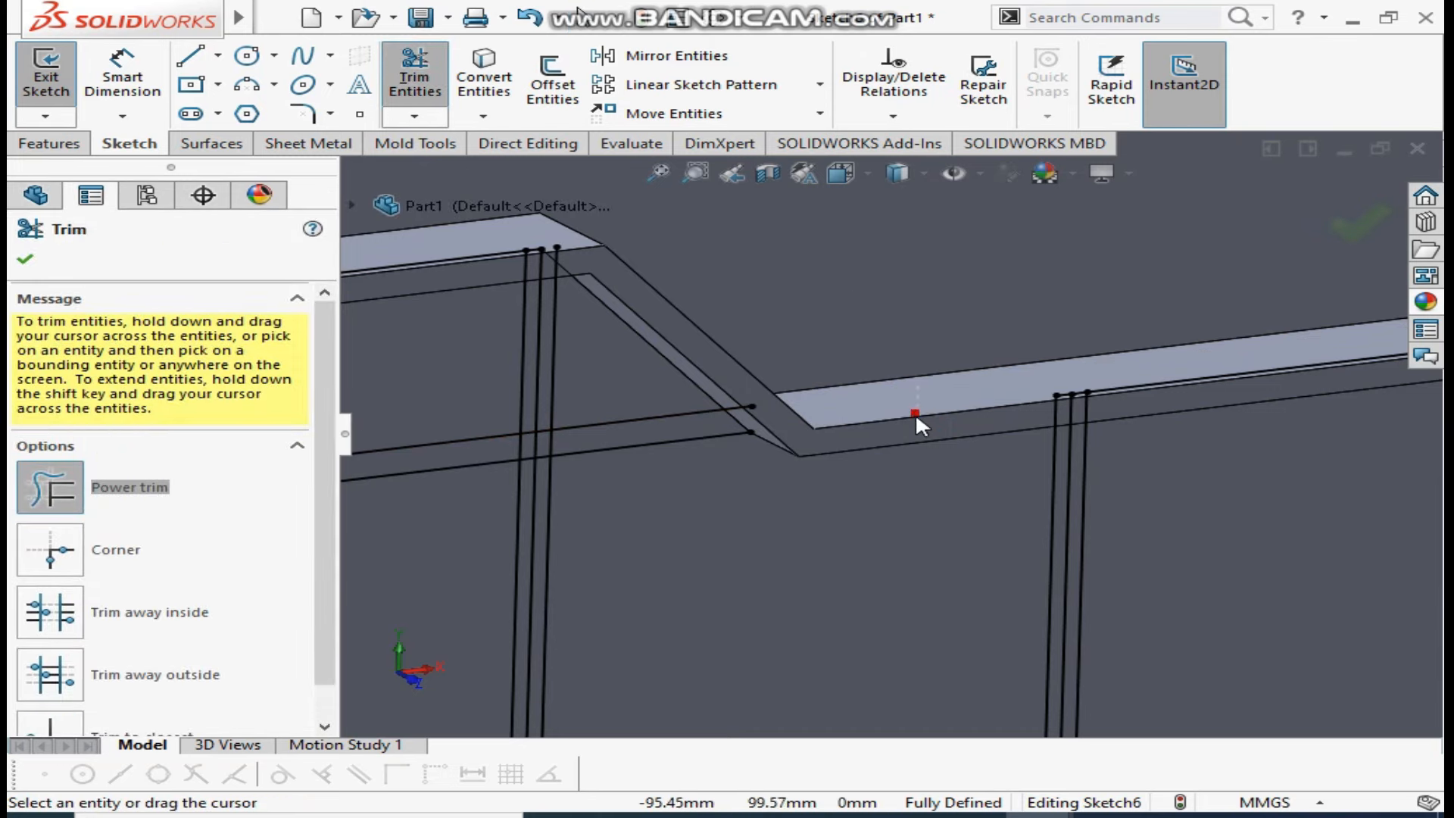
pyautogui.scroll(3, 1146, 401)
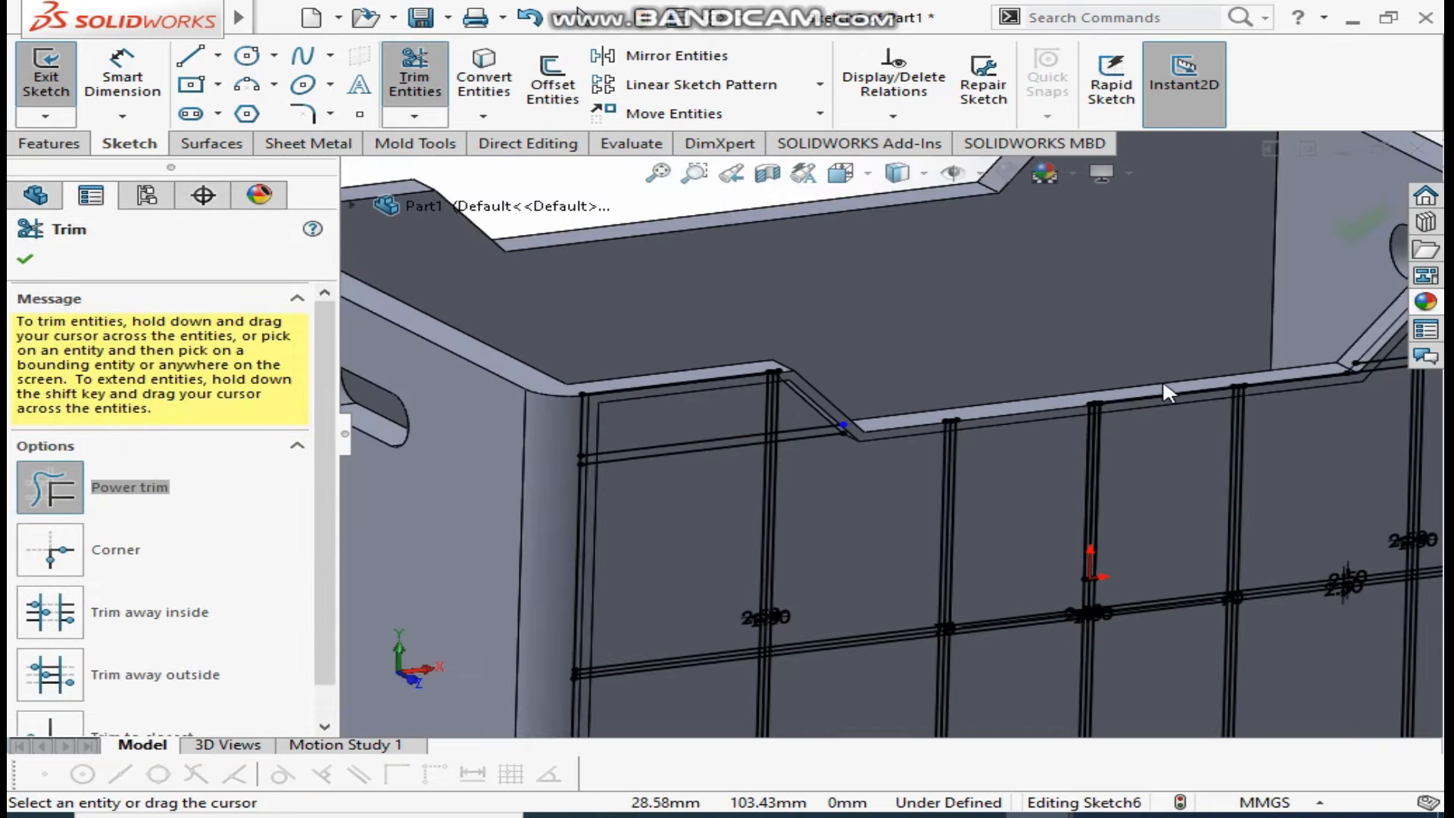
pyautogui.scroll(-2, 1161, 388)
pyautogui.scroll(3, 1297, 451)
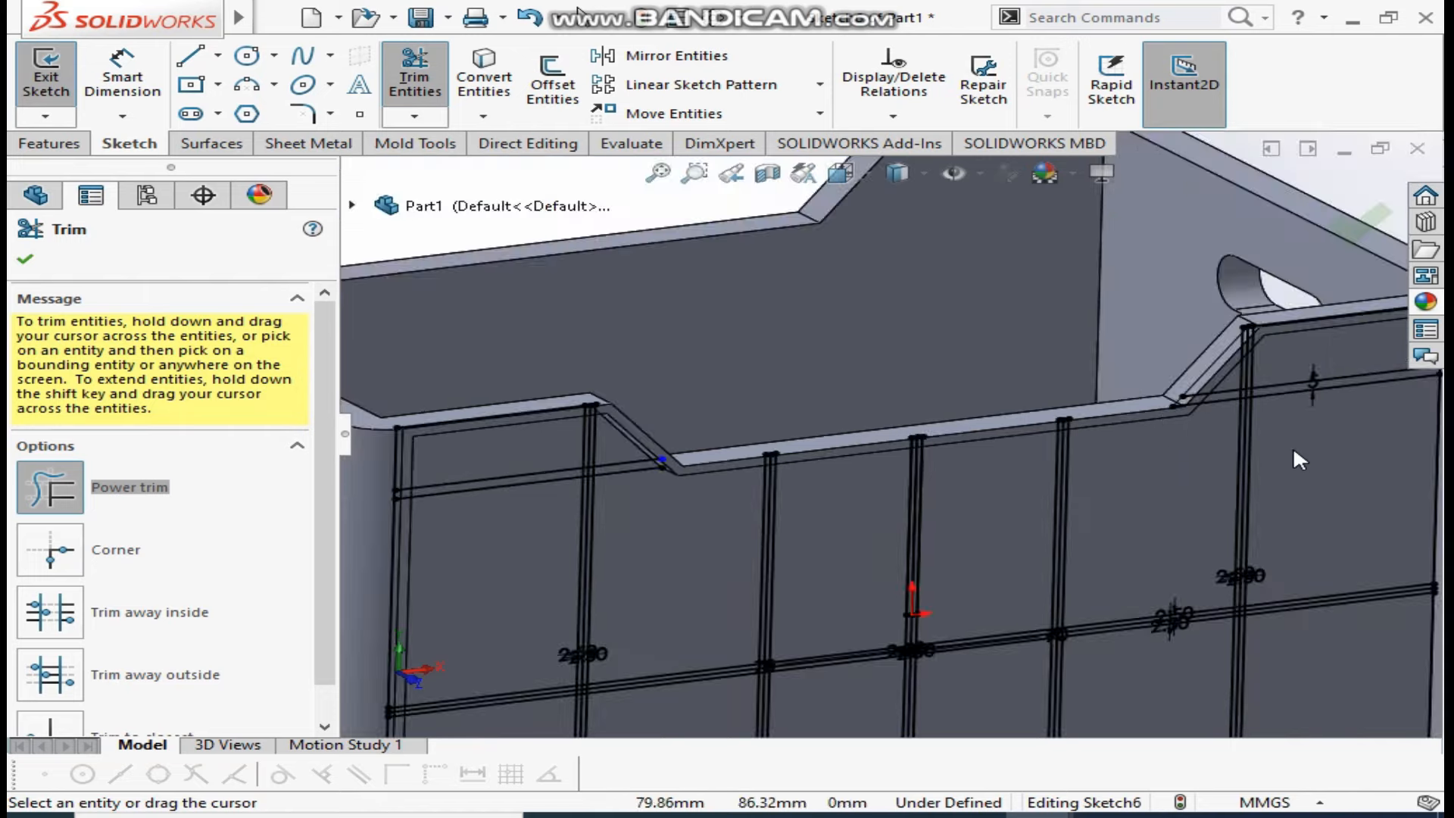
# Try to trim the leftover line ends around the notch's right lower corner
pyautogui.scroll(-3, 1223, 379)
pyautogui.scroll(-3, 1077, 419)
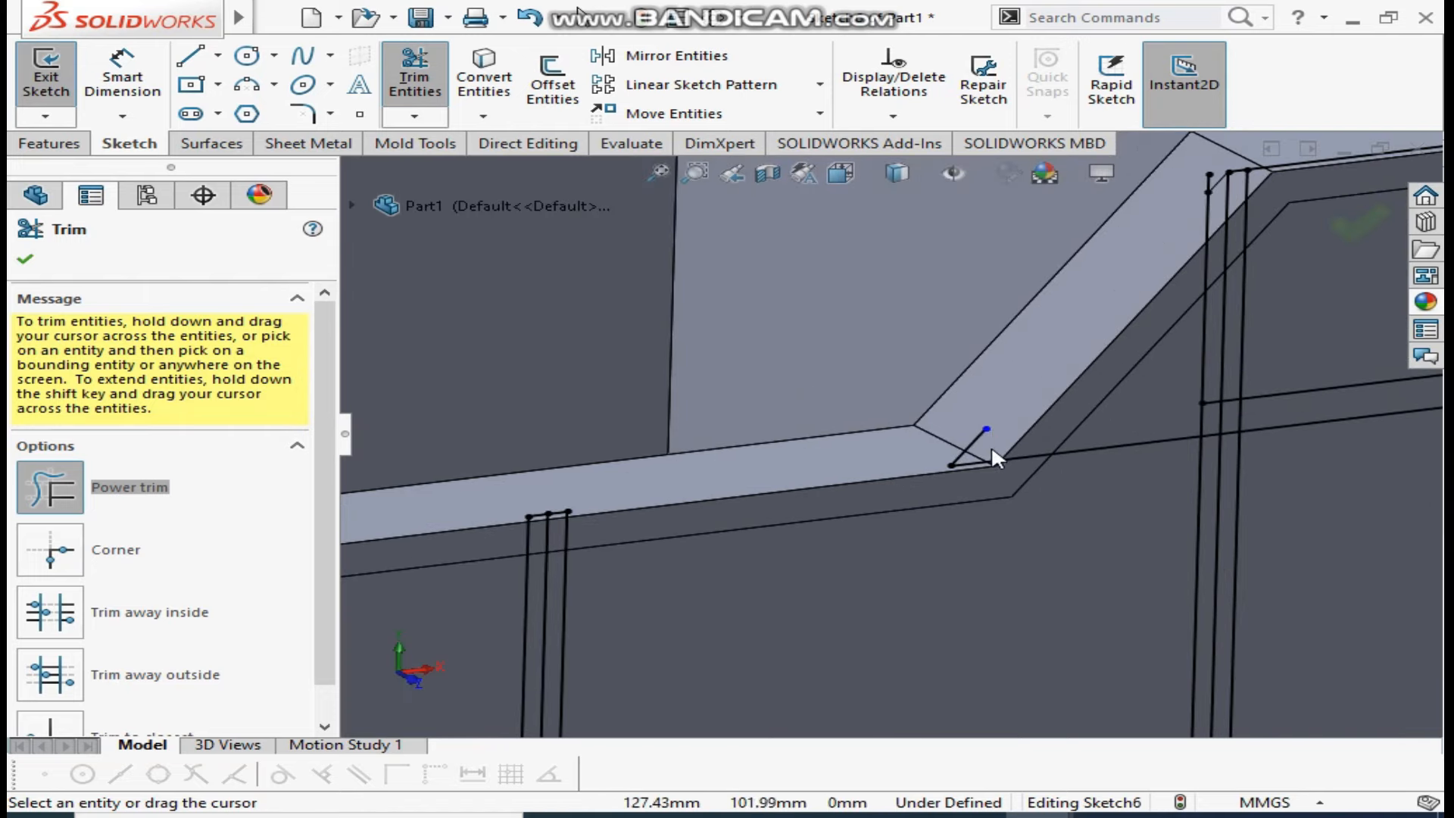
pyautogui.moveTo(955, 422); pyautogui.dragTo(986, 448)
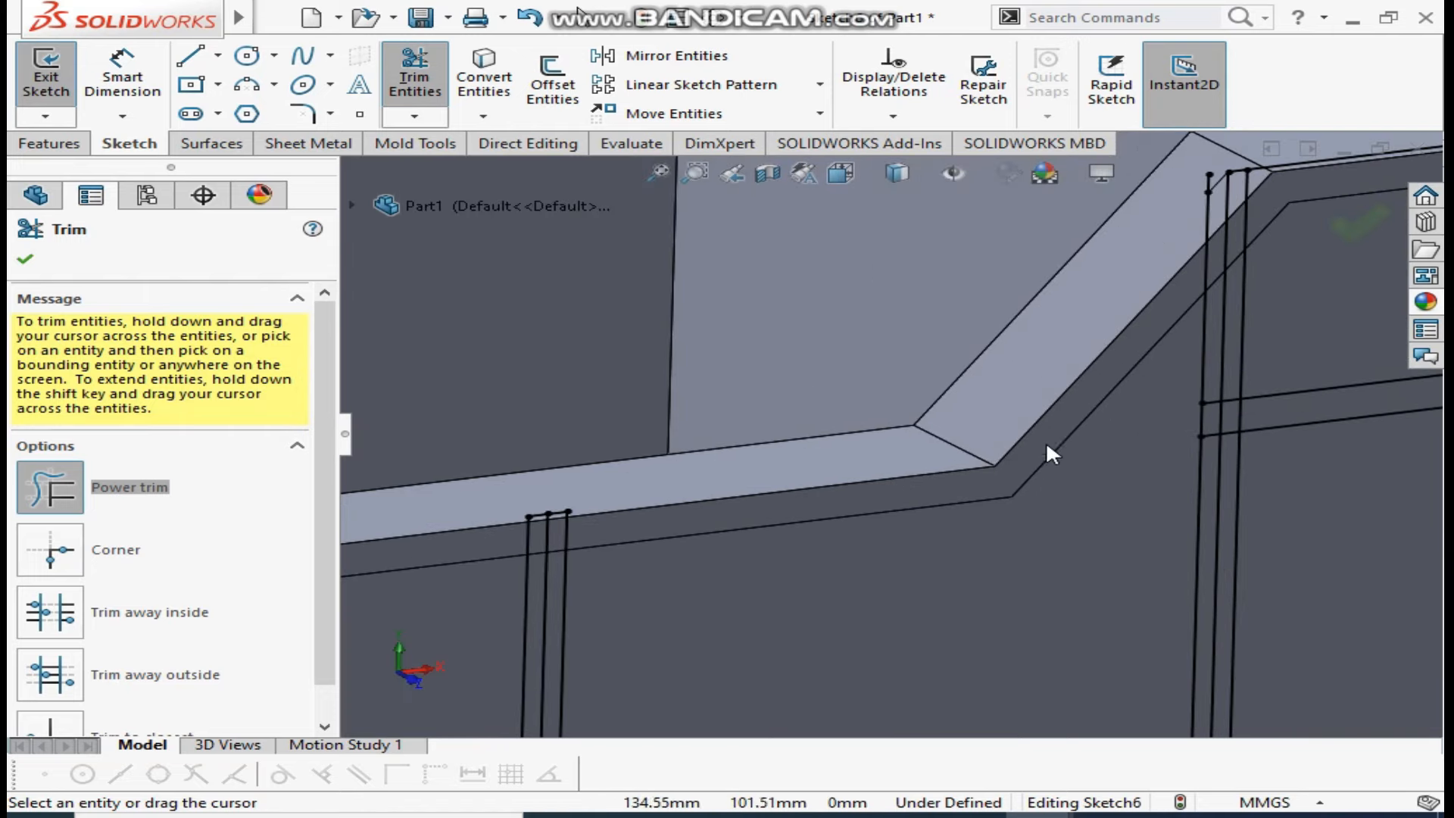
pyautogui.scroll(6, 1047, 446)
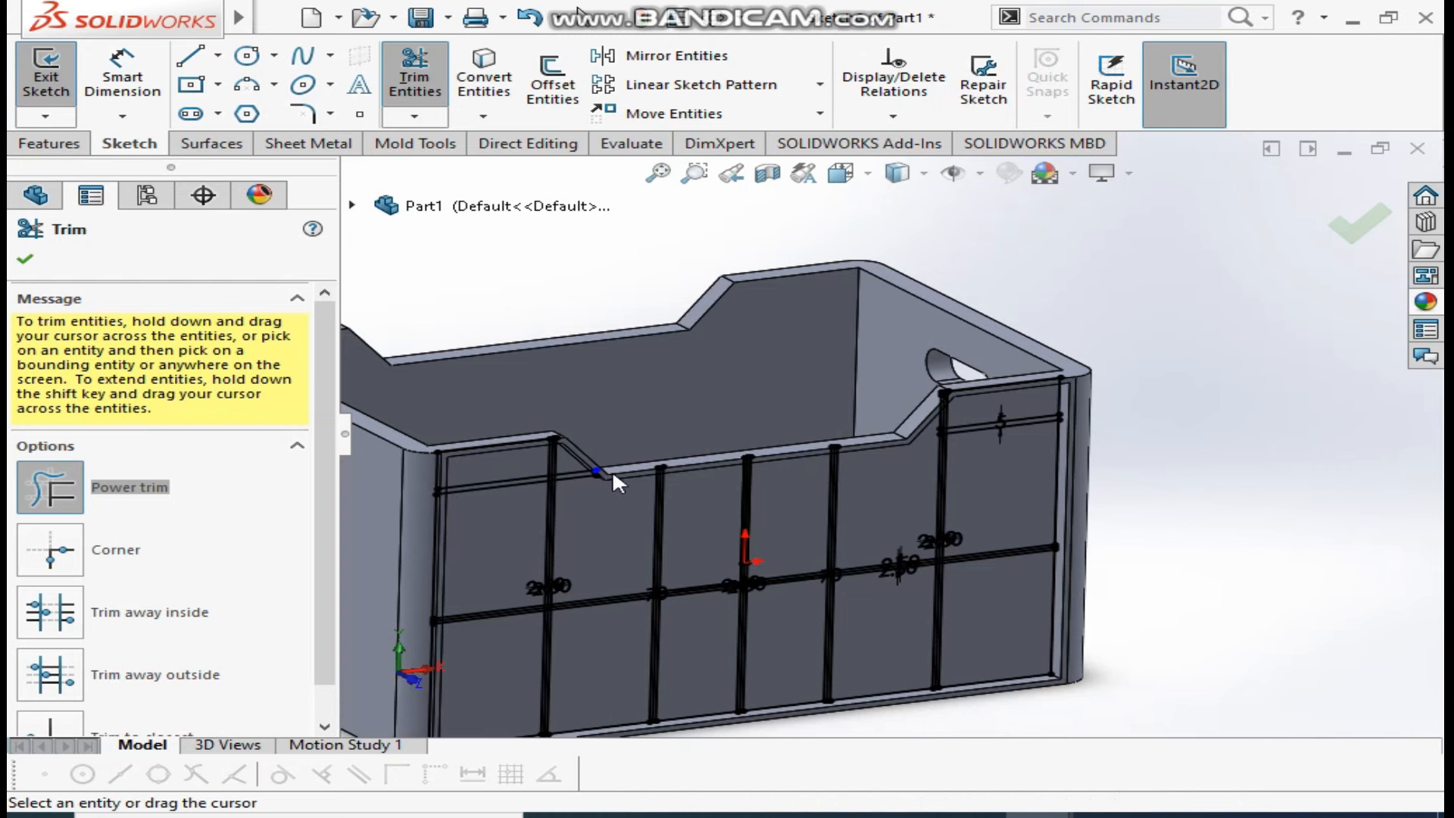
pyautogui.scroll(-3, 611, 469)
pyautogui.press('Escape')
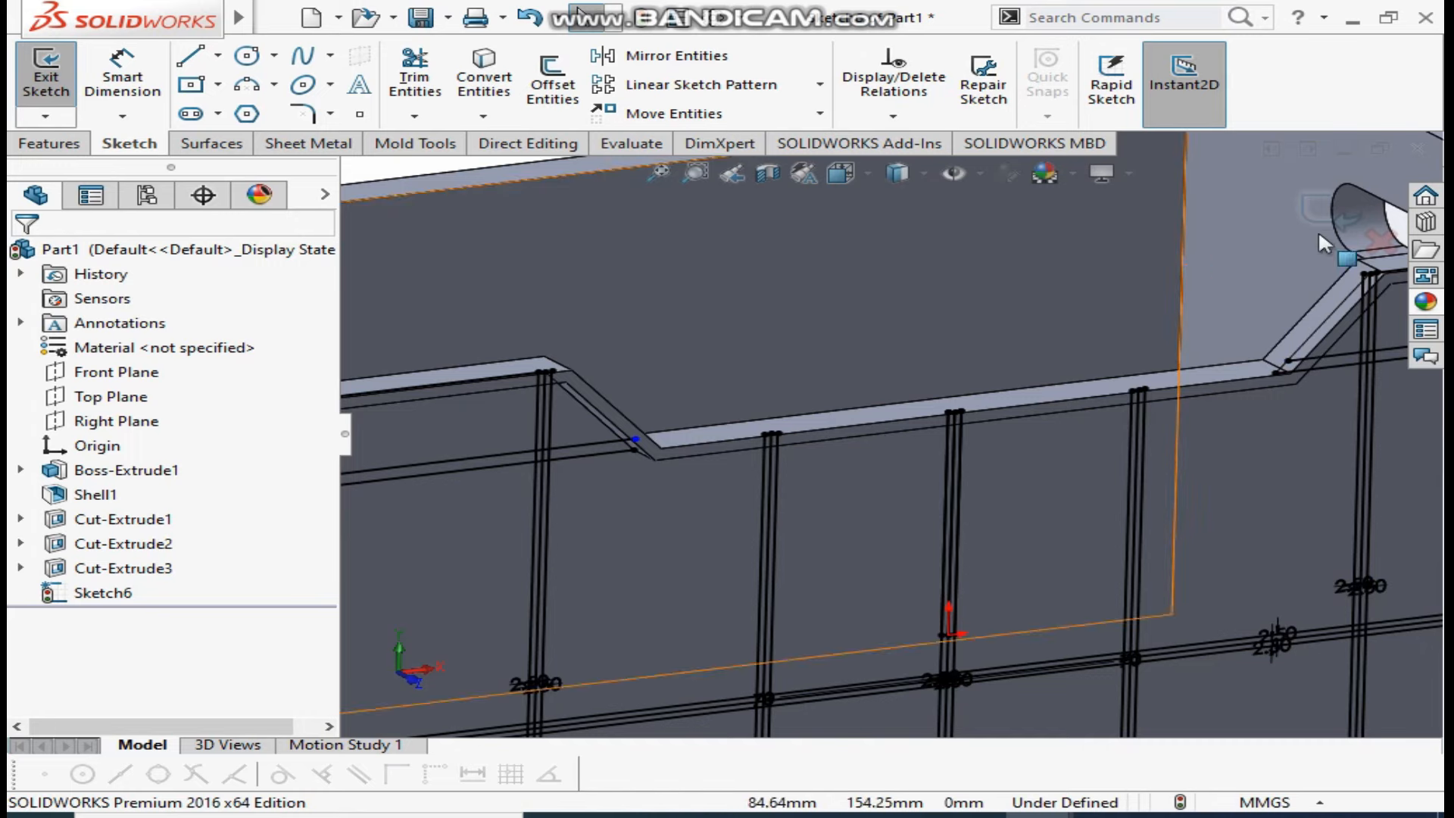
# Draw a short diagonal line at the notch's right lower corner, joining the ends of the two horizontal lines 5 mm apart
pyautogui.click(869, 175)
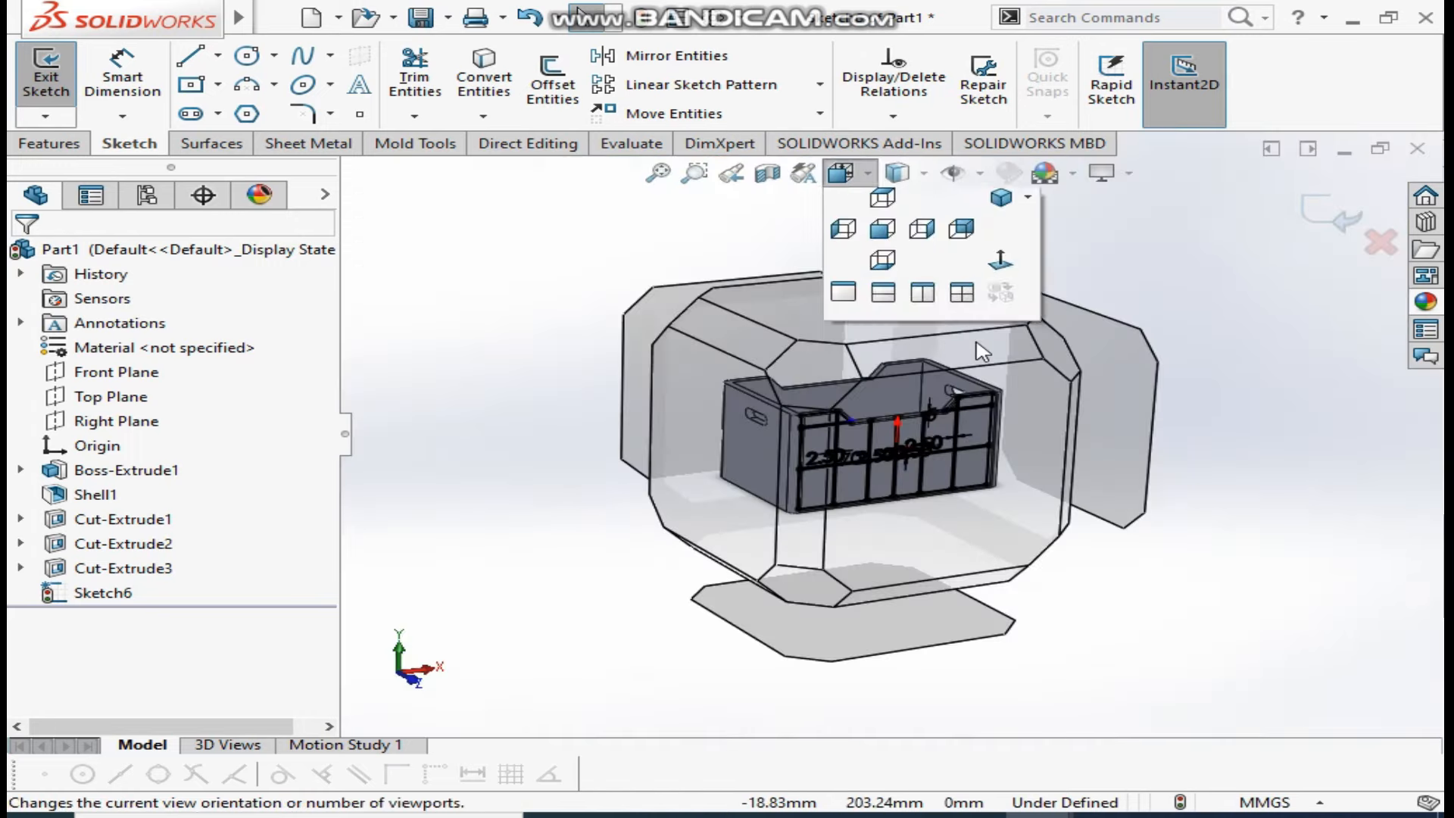
pyautogui.click(995, 303)
pyautogui.scroll(-5, 971, 329)
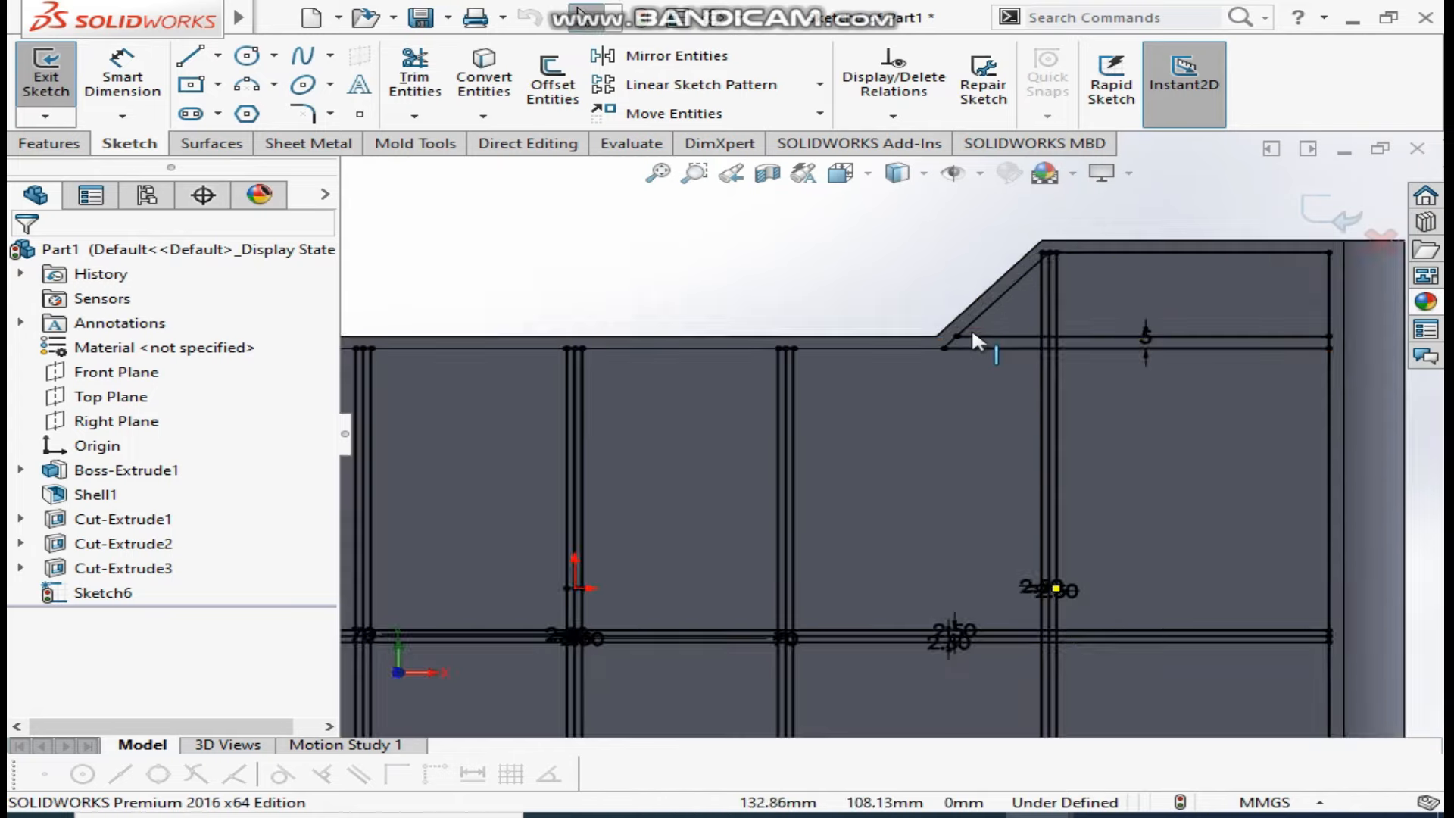
pyautogui.click(198, 66)
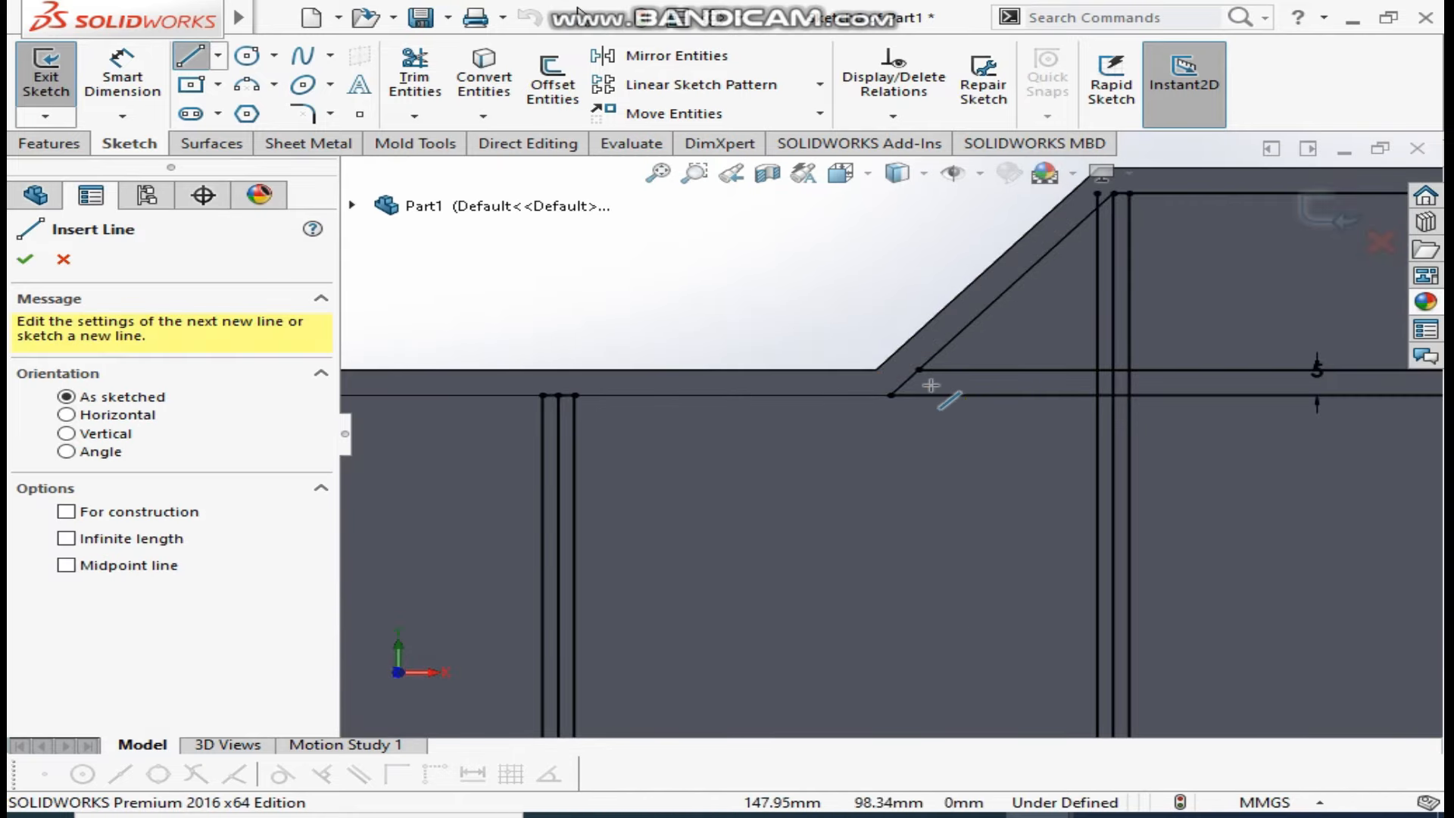
pyautogui.moveTo(890, 394); pyautogui.dragTo(918, 370)
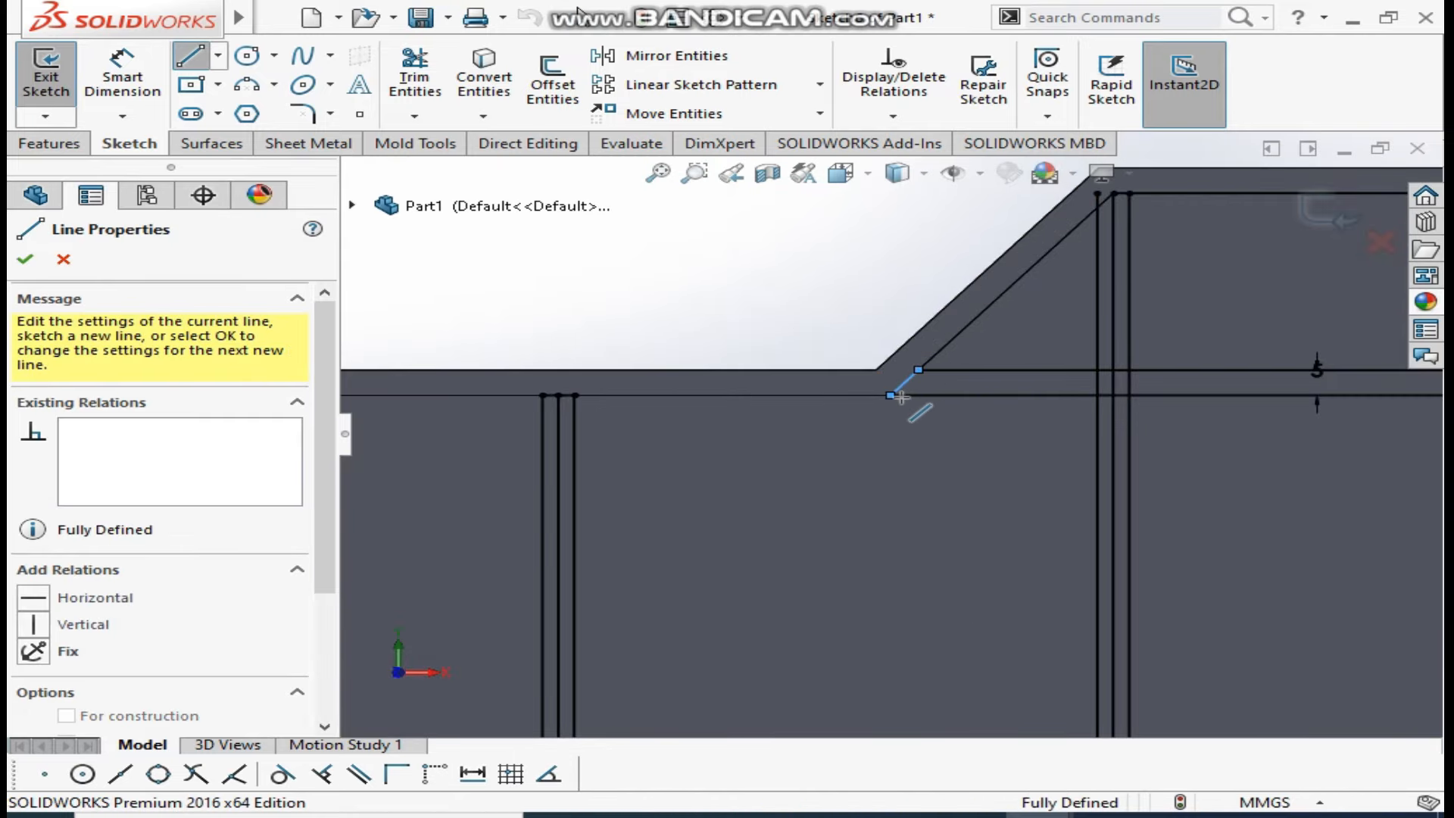
pyautogui.click(27, 259)
pyautogui.scroll(6, 901, 382)
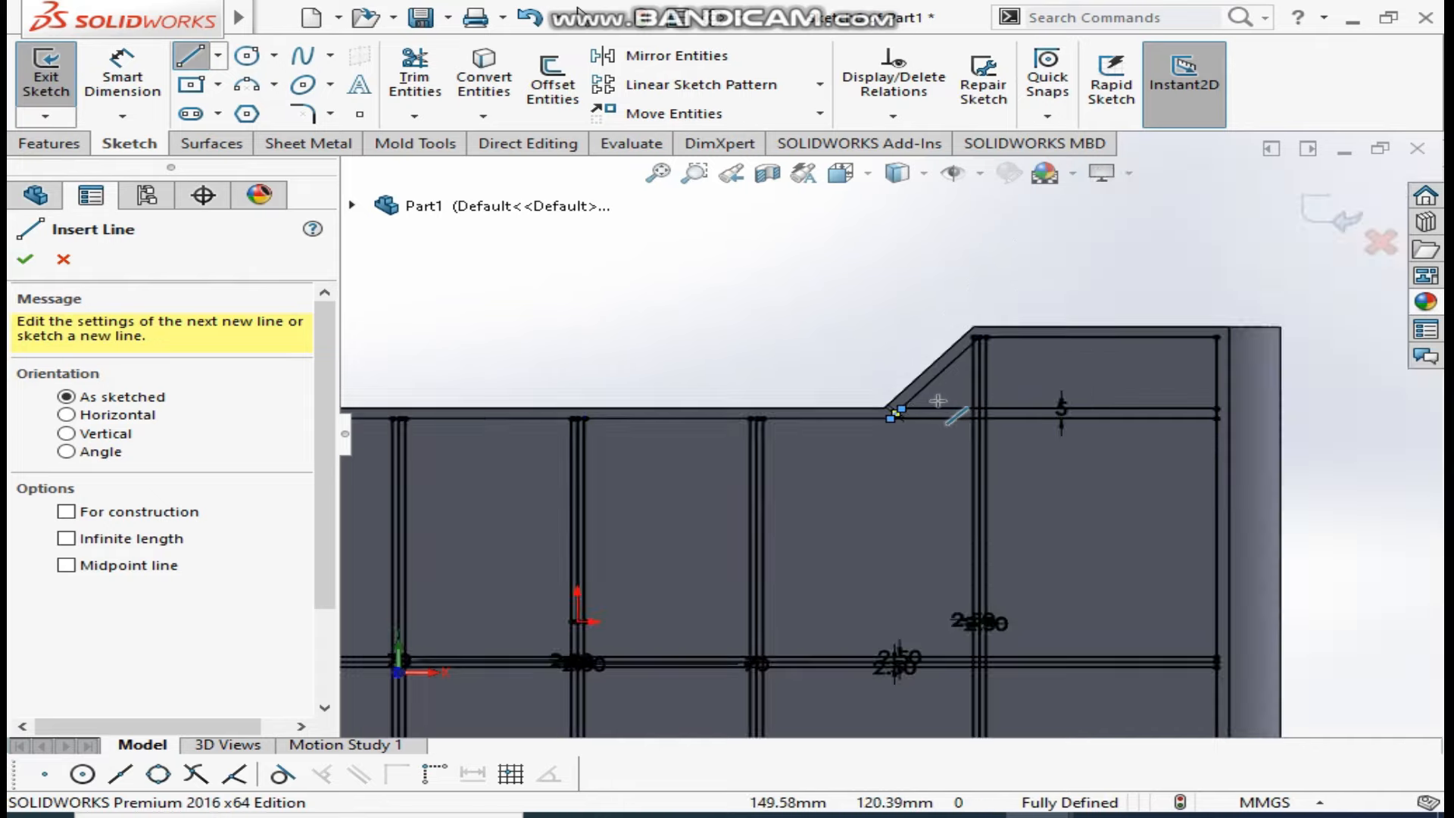
# Draw the matching short diagonal at the notch's left lower corner and trim the upper horizontal line's end beyond it
pyautogui.scroll(-4, 840, 468)
pyautogui.scroll(-3, 833, 469)
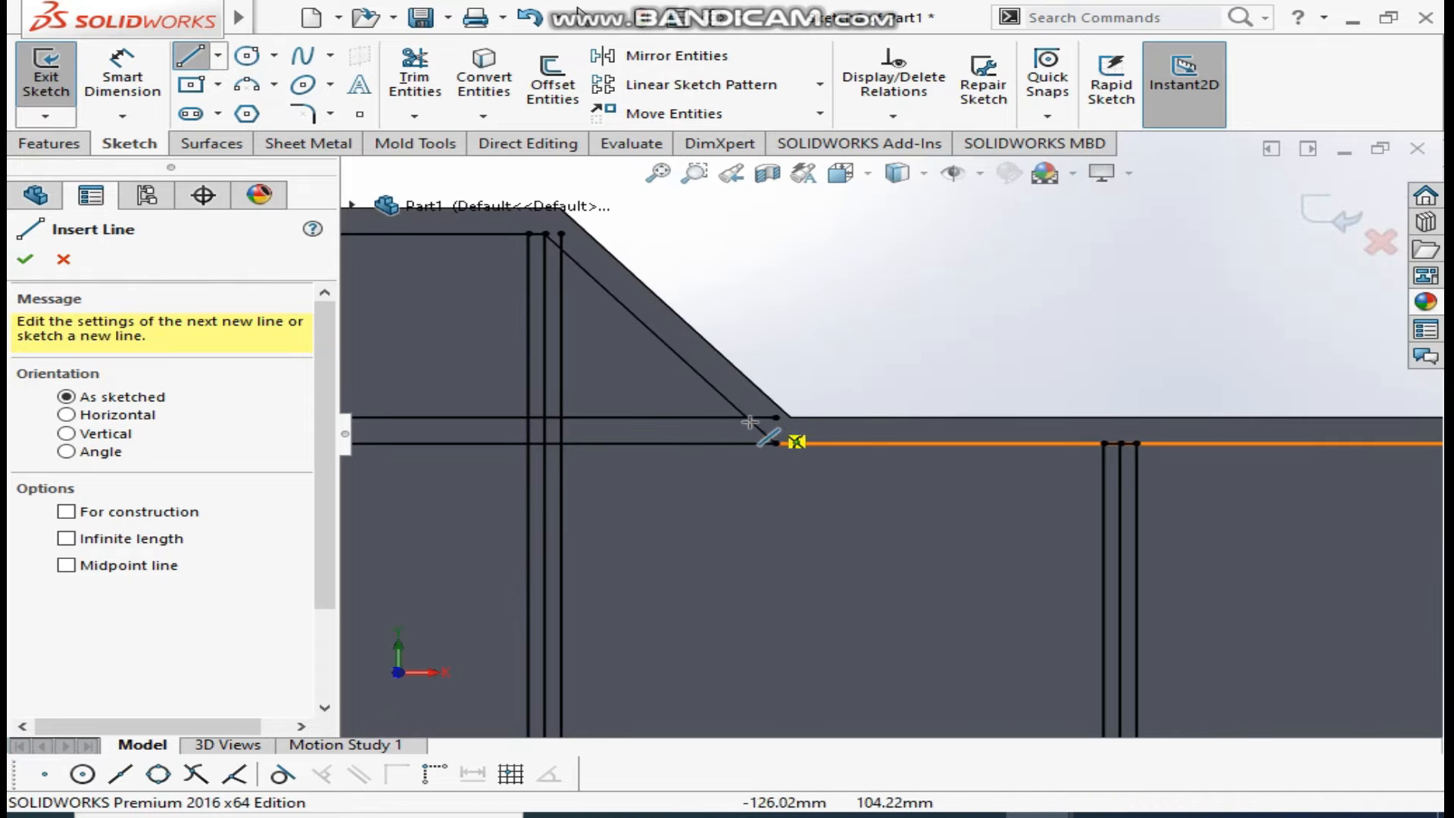
pyautogui.moveTo(774, 443); pyautogui.dragTo(747, 417)
pyautogui.click(27, 260)
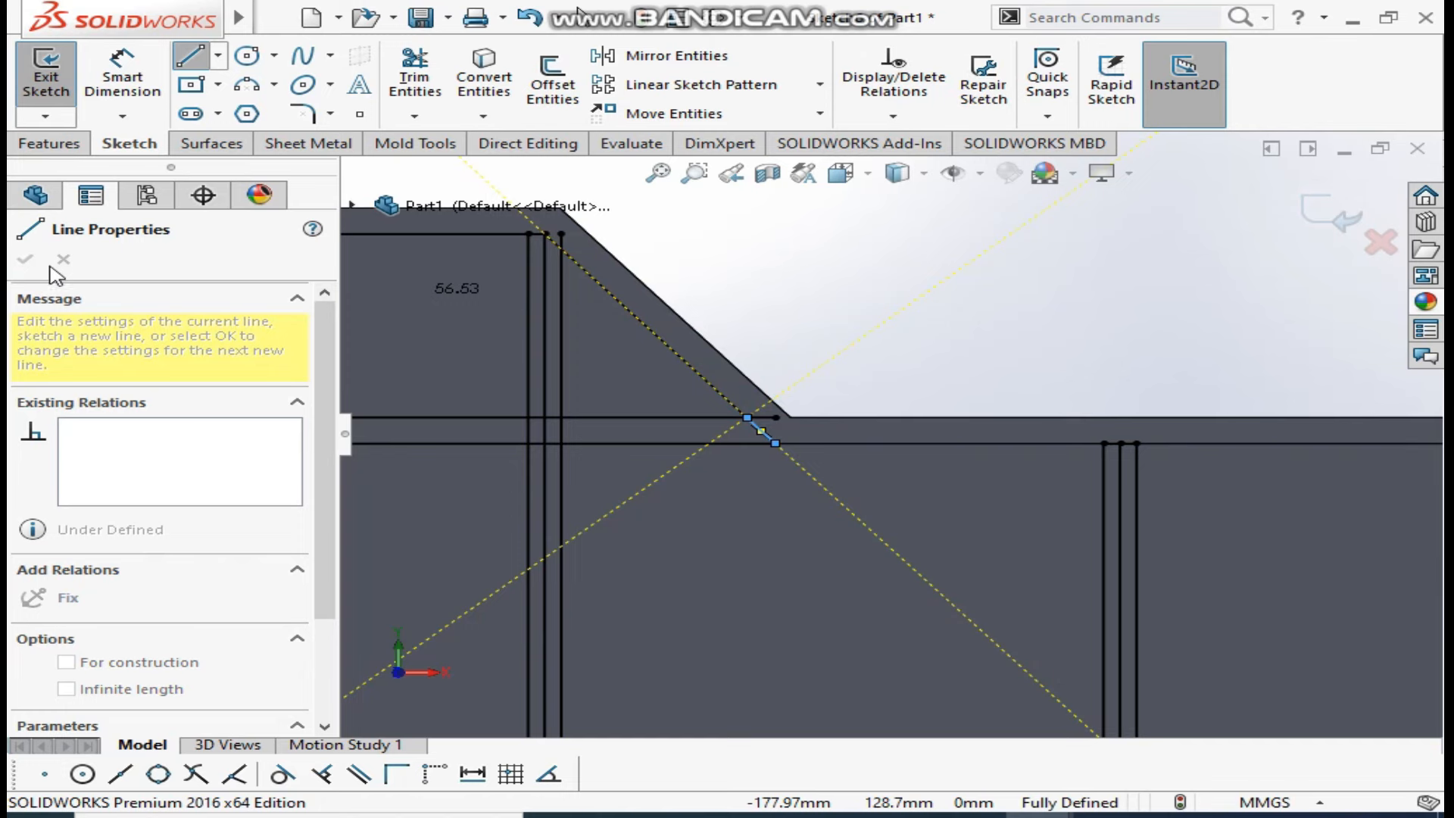
pyautogui.scroll(-3, 871, 424)
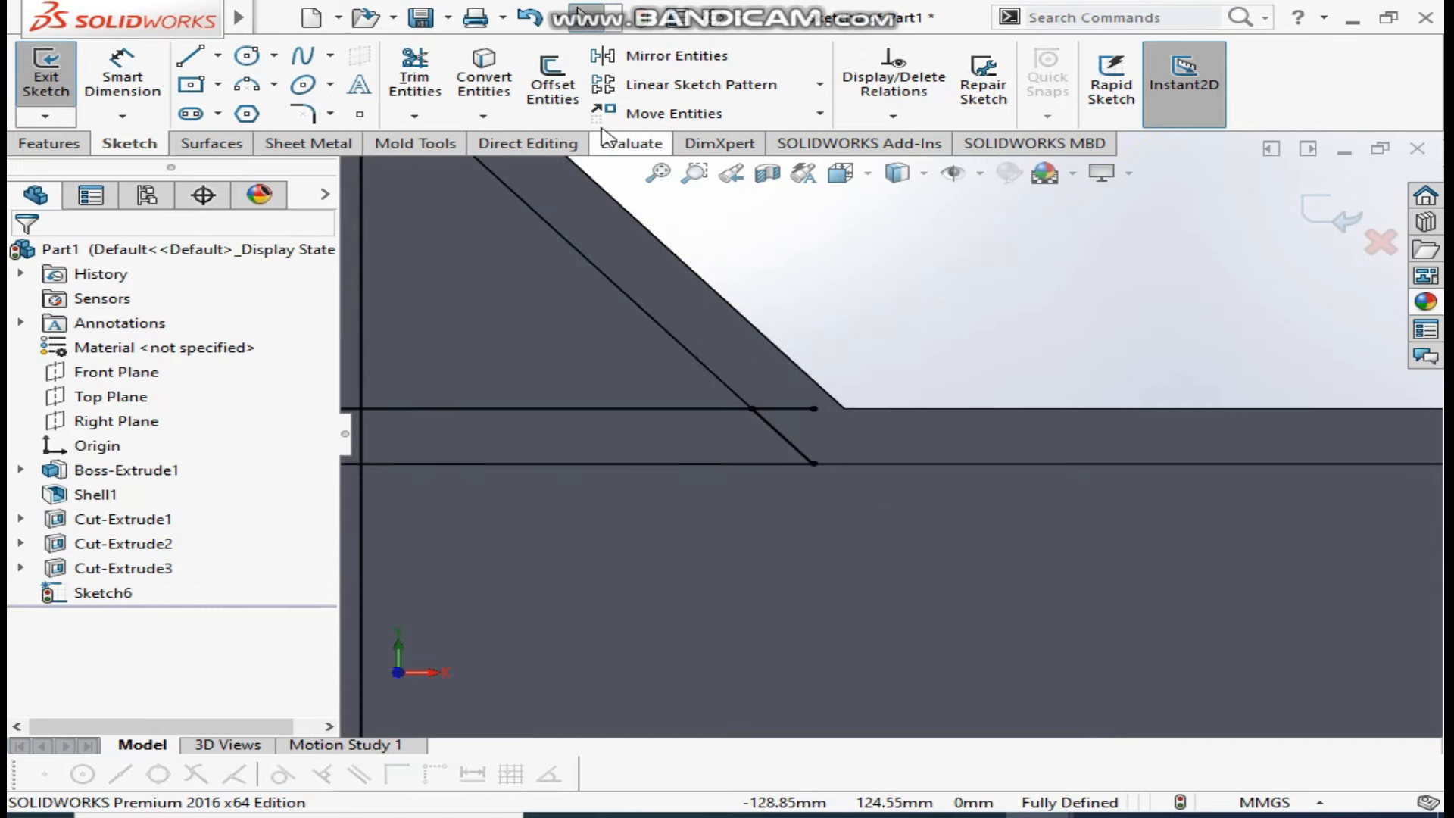
pyautogui.click(437, 79)
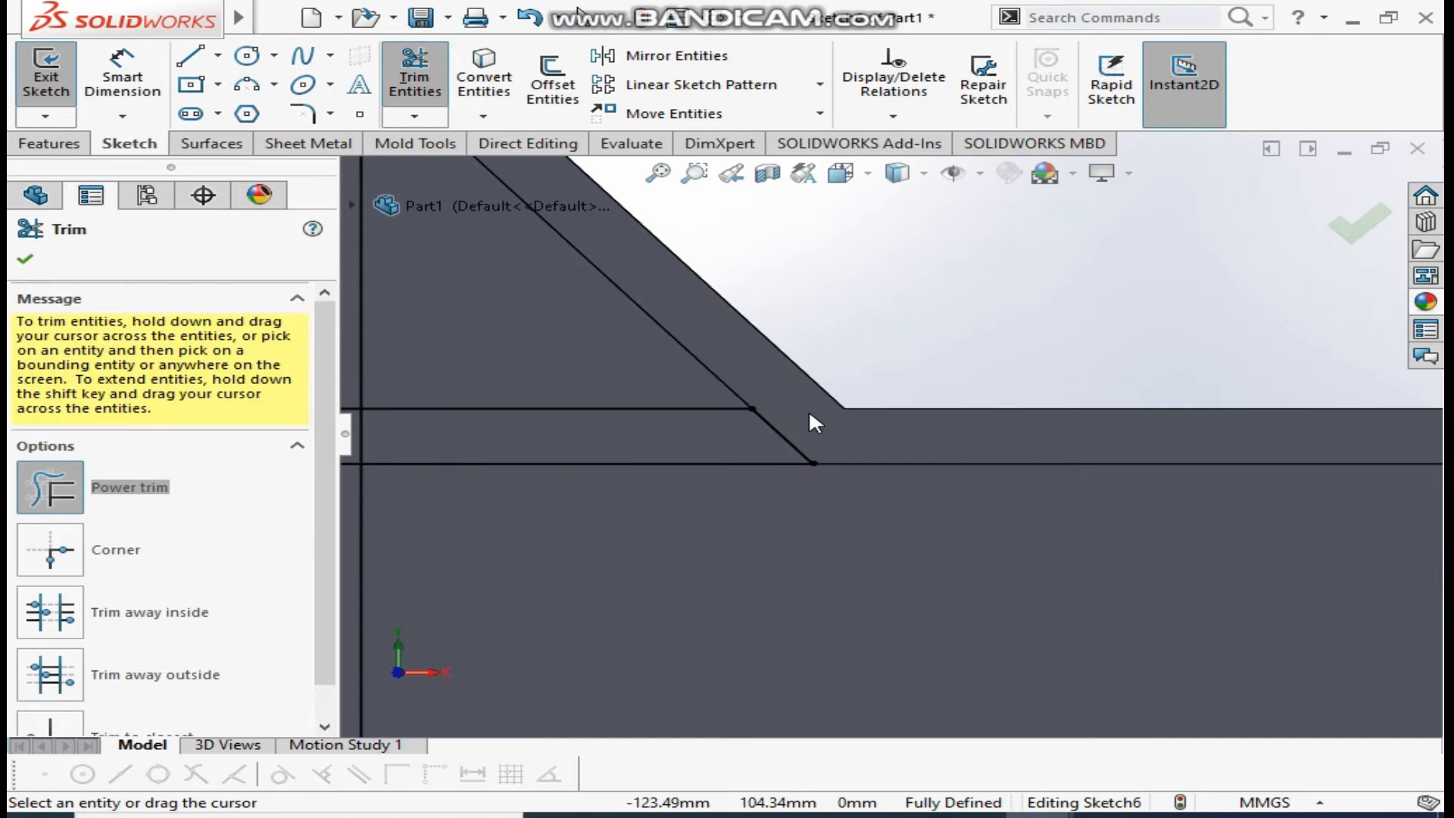
pyautogui.scroll(8, 809, 413)
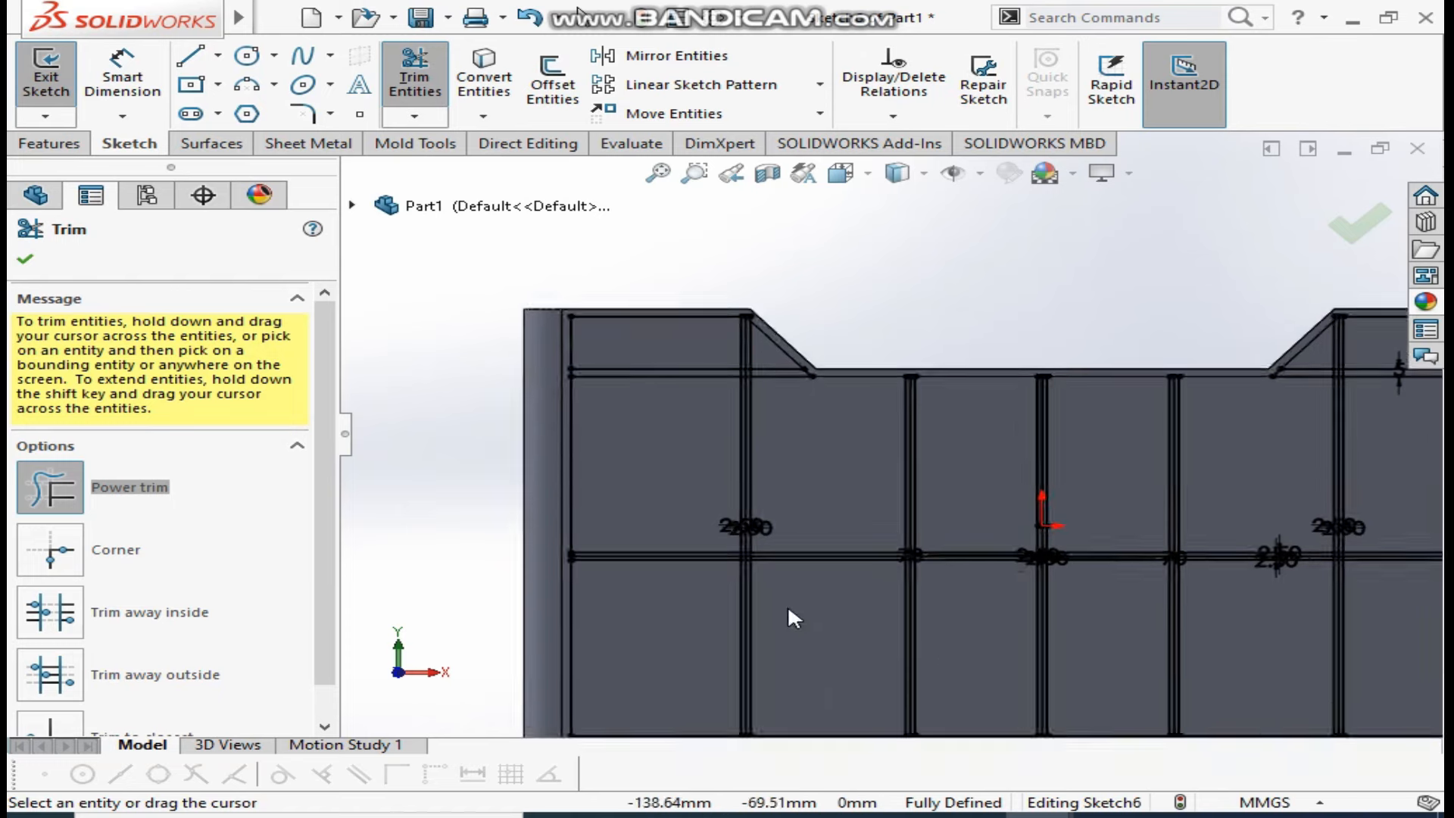
# Try to trim the lines where the mid-height band crosses the left notch-corner rib
pyautogui.scroll(-6, 846, 429)
pyautogui.moveTo(896, 405); pyautogui.dragTo(706, 417)
pyautogui.press('Escape')
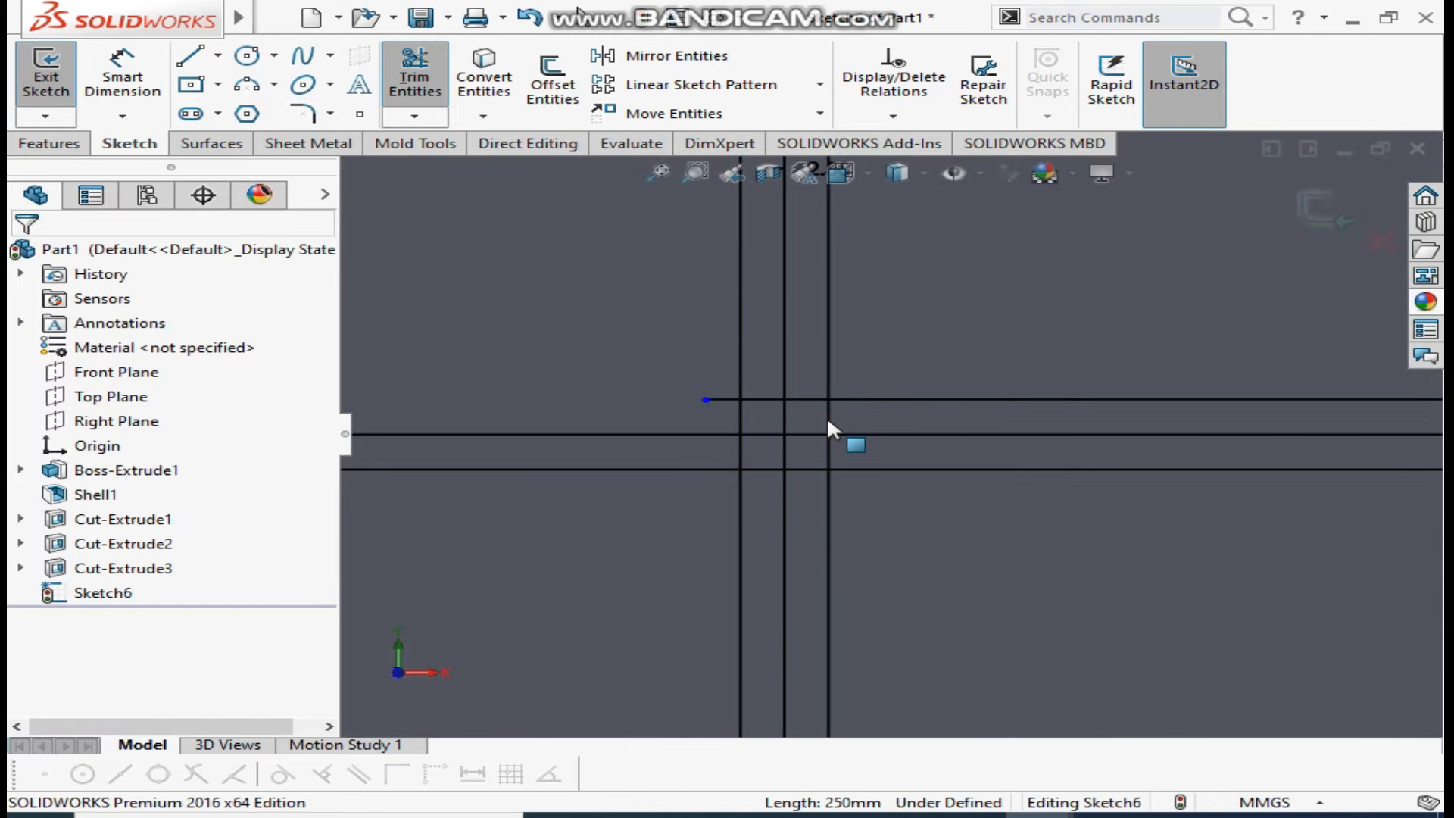
pyautogui.hotkey('ctrl', 'z')
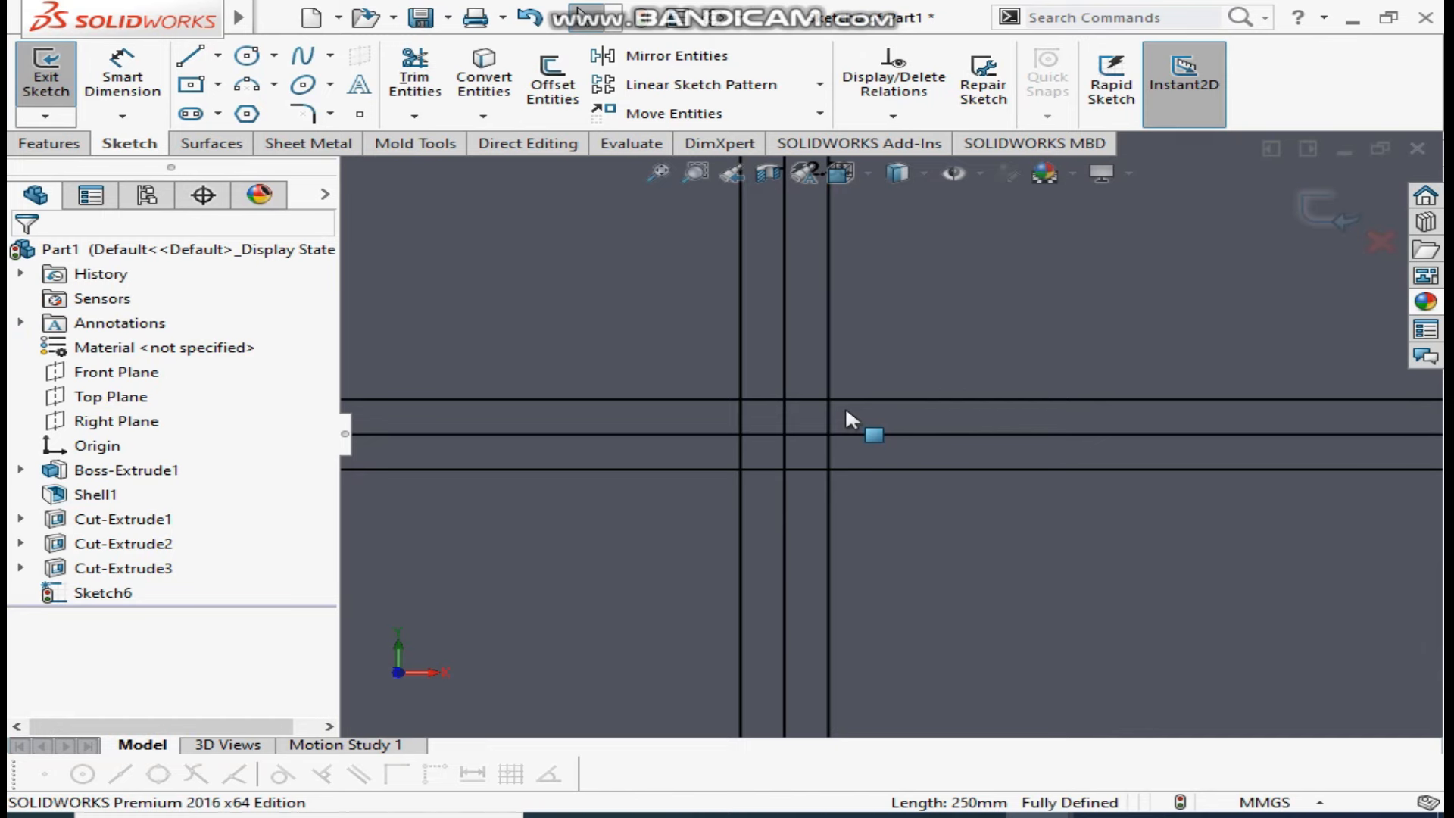
# Trim the left notch-corner rib's vertical lines where they cross the mid-height horizontal band
pyautogui.click(415, 79)
pyautogui.moveTo(933, 430); pyautogui.dragTo(697, 427)
pyautogui.scroll(8, 778, 453)
# Try to trim the centre rib's vertical lines where they cross the mid-height horizontal band
pyautogui.scroll(-7, 1309, 439)
pyautogui.click(1004, 390)
pyautogui.click(992, 405)
pyautogui.press('Escape')
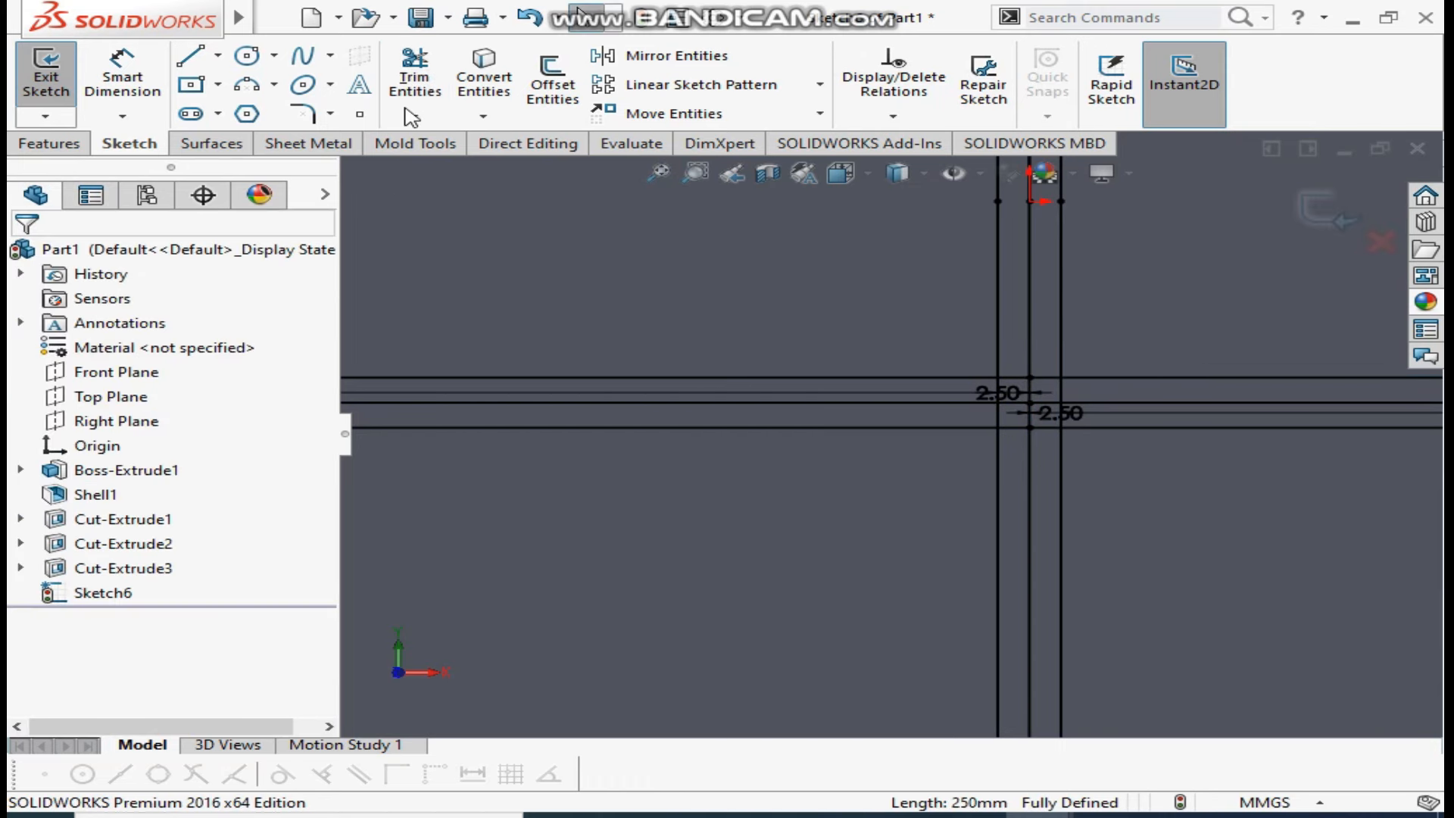
pyautogui.click(414, 80)
pyautogui.scroll(-2, 1164, 415)
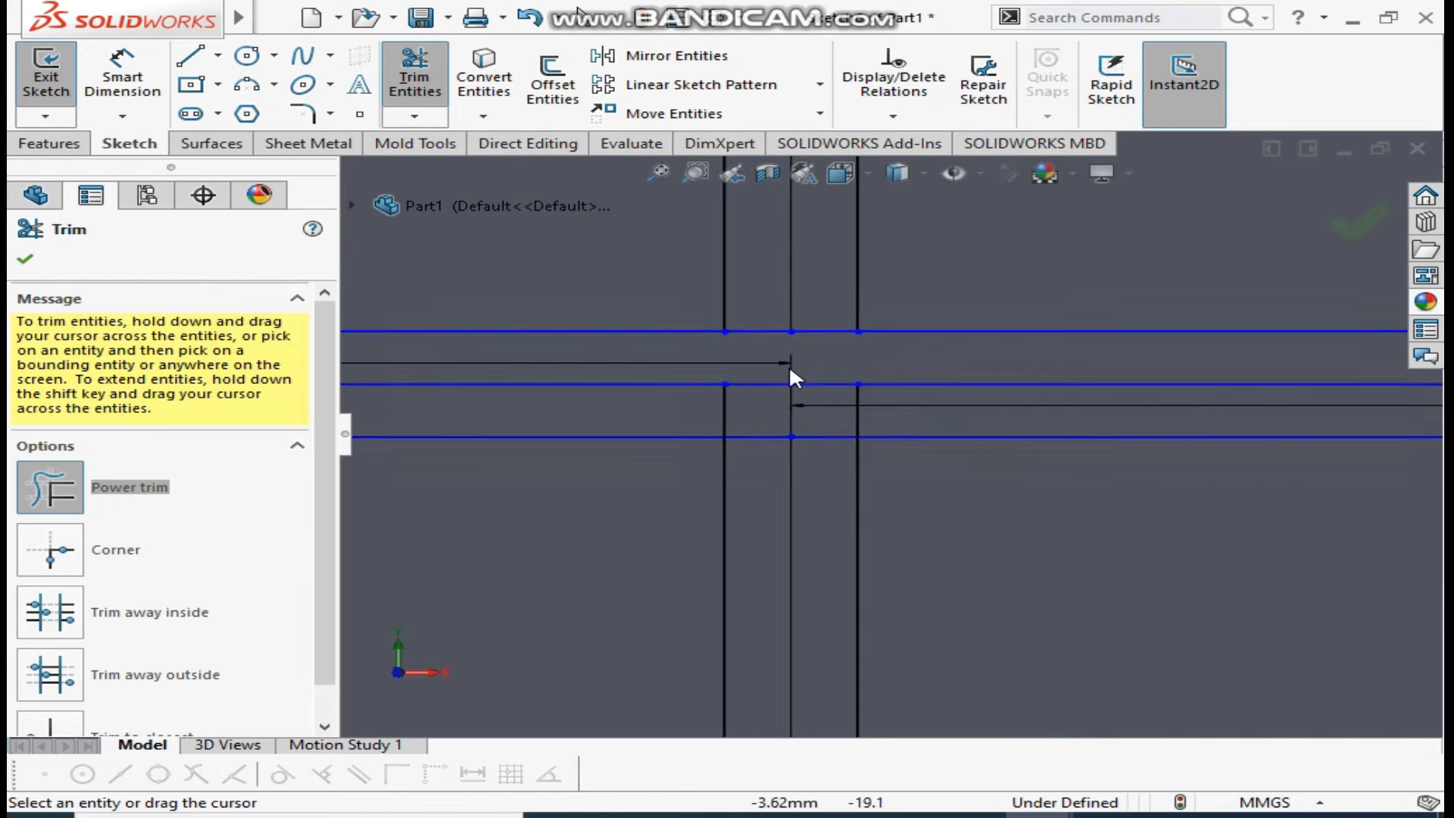
pyautogui.press('Escape')
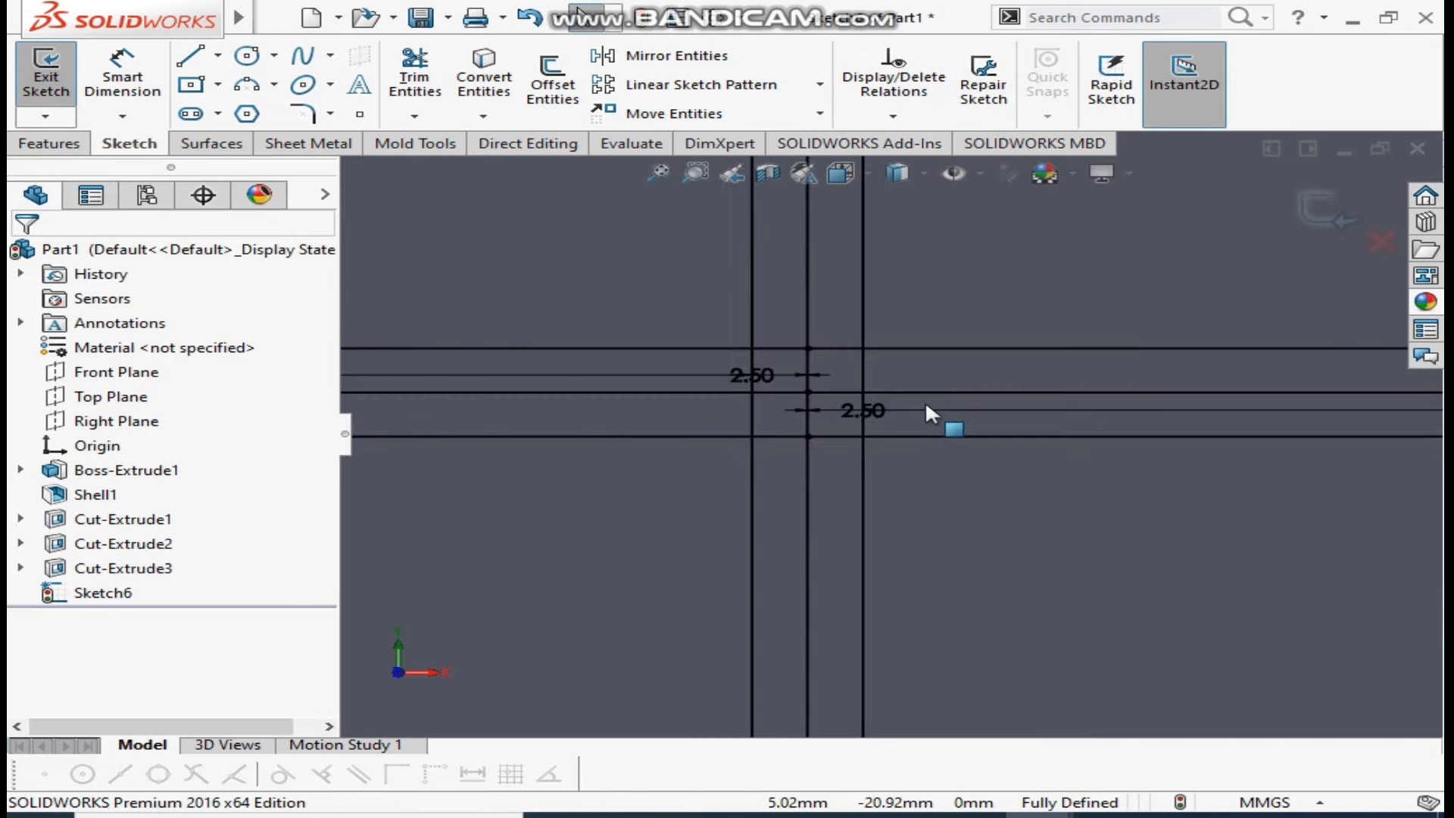
# Trim the vertical lines of the rib 70 mm left of centre inside the mid-height horizontal band
pyautogui.scroll(-4, 924, 409)
pyautogui.scroll(-3, 875, 478)
pyautogui.scroll(-3, 832, 427)
pyautogui.click(415, 76)
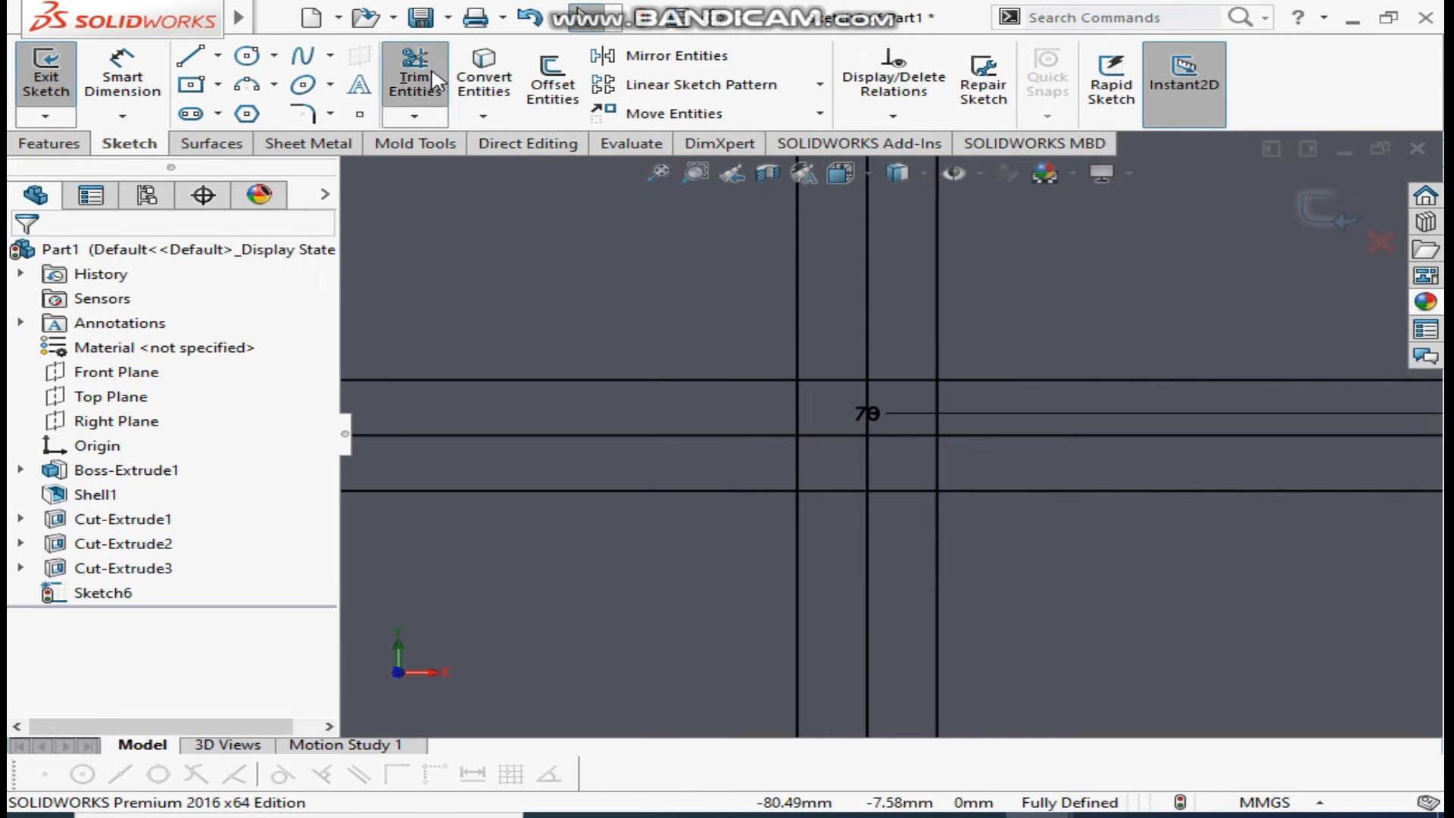
pyautogui.moveTo(676, 424); pyautogui.dragTo(682, 422)
pyautogui.scroll(5, 723, 464)
# Trim the right notch-corner rib's vertical lines inside the mid-height horizontal band
pyautogui.scroll(-5, 1321, 502)
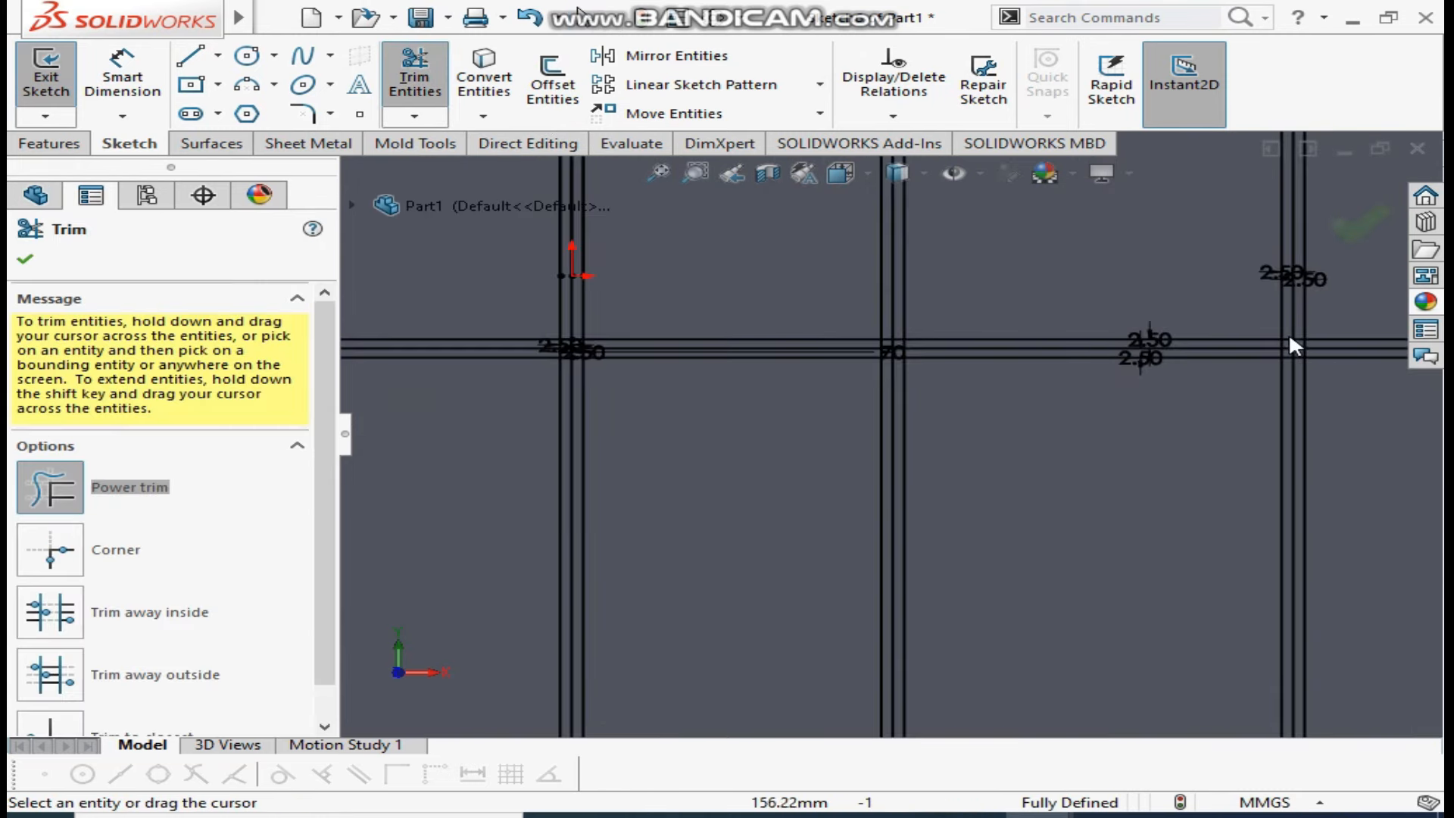
pyautogui.moveTo(1001, 394); pyautogui.dragTo(1091, 433)
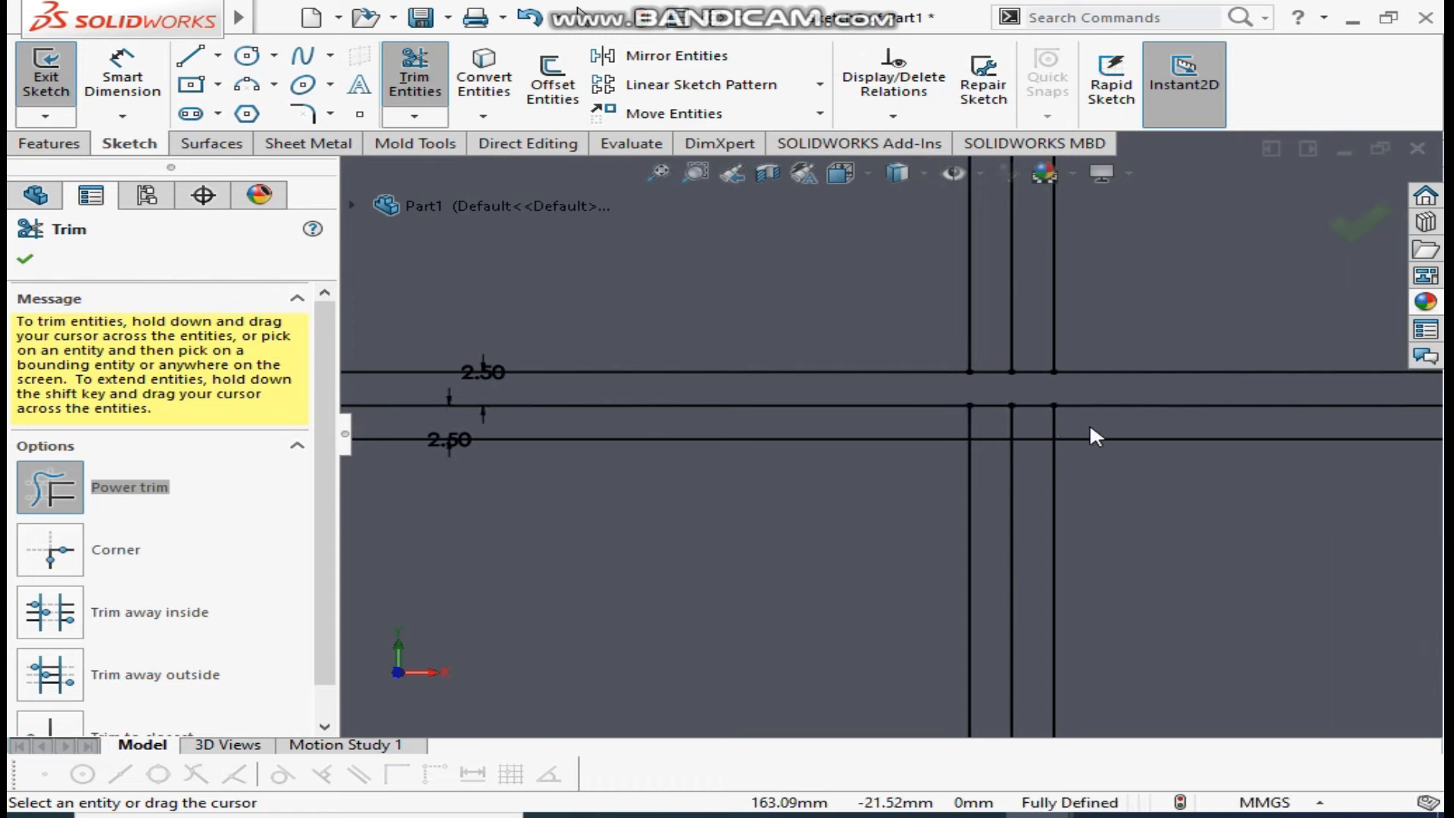
pyautogui.scroll(8, 1055, 427)
# Trim the vertical lines of the rib 70 mm right of centre inside the mid-height band and finish trimming
pyautogui.scroll(-5, 597, 439)
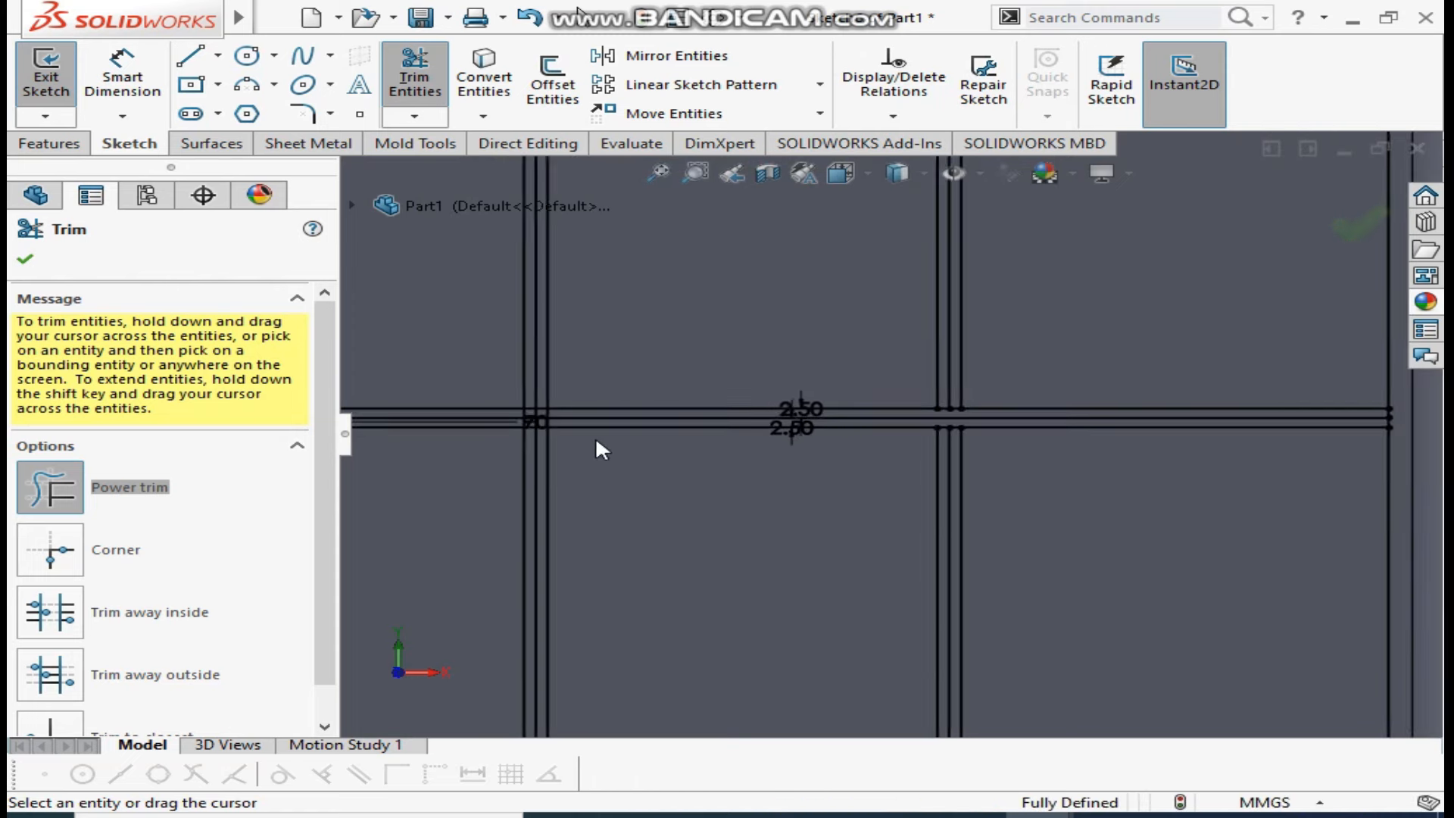
pyautogui.scroll(-3, 667, 384)
pyautogui.moveTo(775, 409)
pyautogui.mouseDown()
pyautogui.moveTo(571, 409)
pyautogui.moveTo(784, 450)
pyautogui.moveTo(568, 449)
pyautogui.mouseUp()
pyautogui.scroll(6, 853, 447)
pyautogui.scroll(-4, 654, 438)
pyautogui.scroll(-2, 752, 428)
pyautogui.scroll(5, 753, 429)
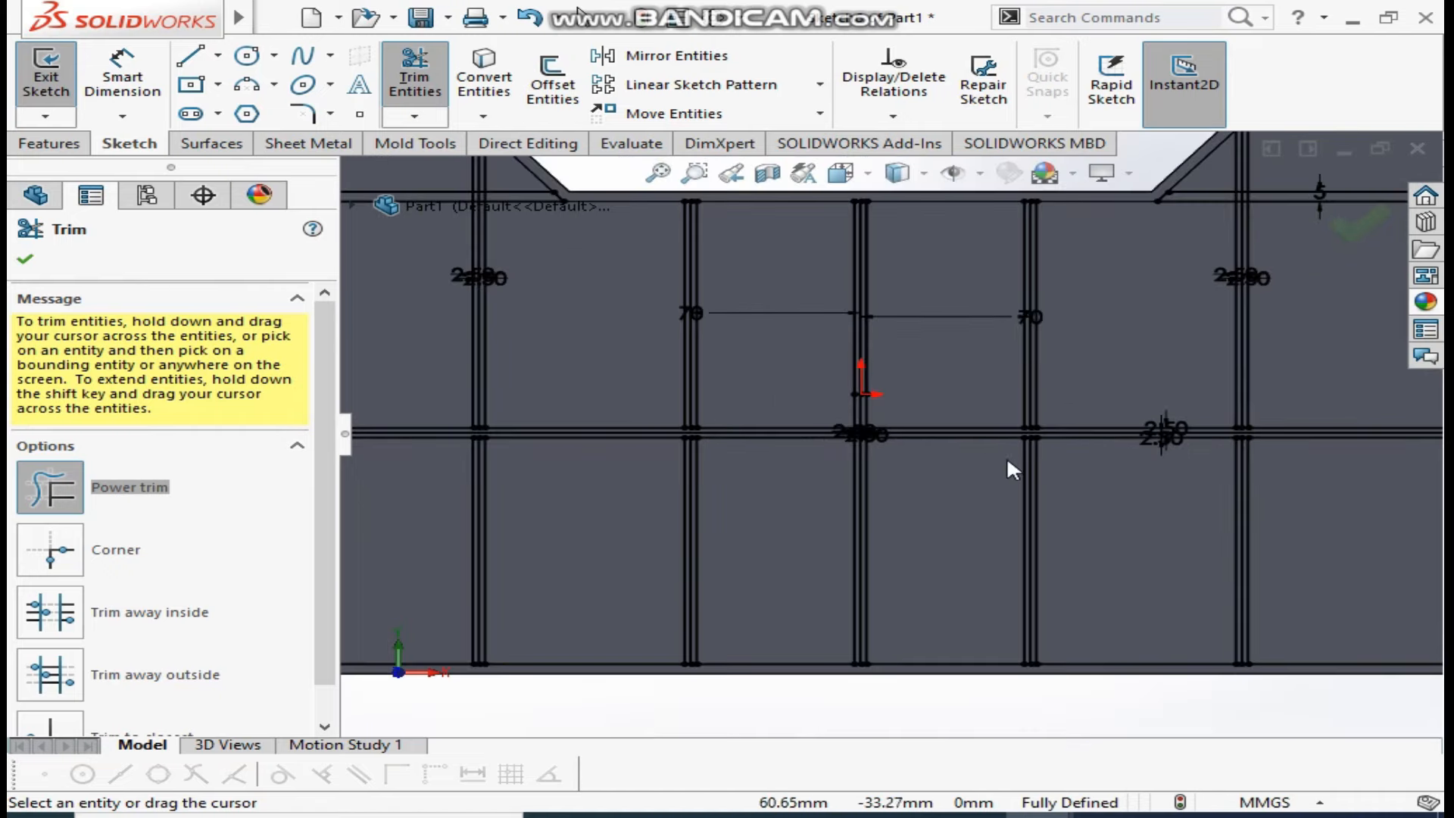
pyautogui.scroll(3, 1006, 455)
pyautogui.moveTo(1007, 456)
pyautogui.mouseDown(button='middle')
pyautogui.moveTo(1145, 547)
pyautogui.moveTo(1066, 457)
pyautogui.mouseUp(button='middle')
pyautogui.scroll(-4, 1077, 315)
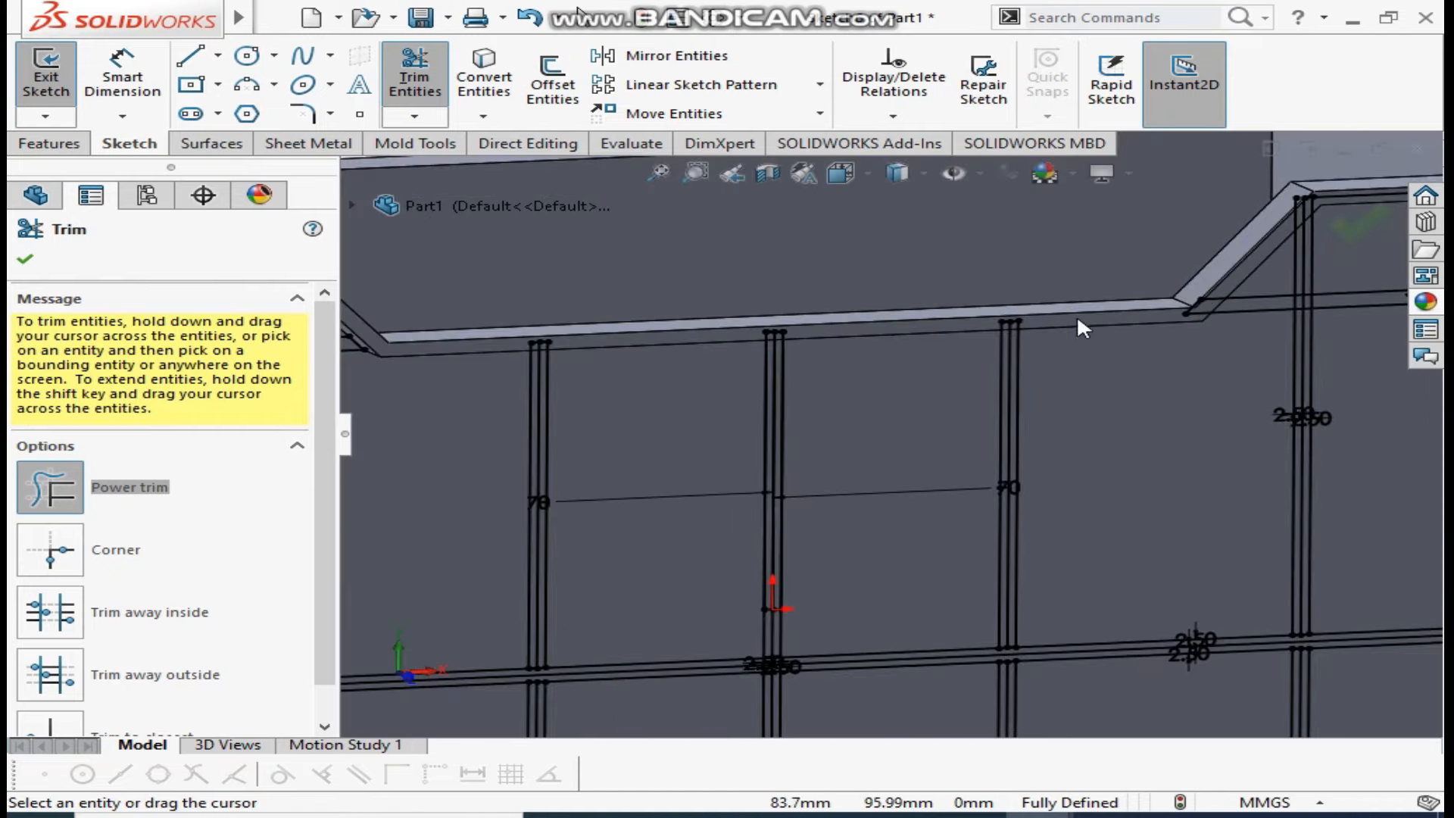
pyautogui.click(28, 261)
# Start a 15 mm boss extrude of the rib sketch, selecting the upper-left horizontal band and the left notch-corner rib's upper regions
pyautogui.click(46, 78)
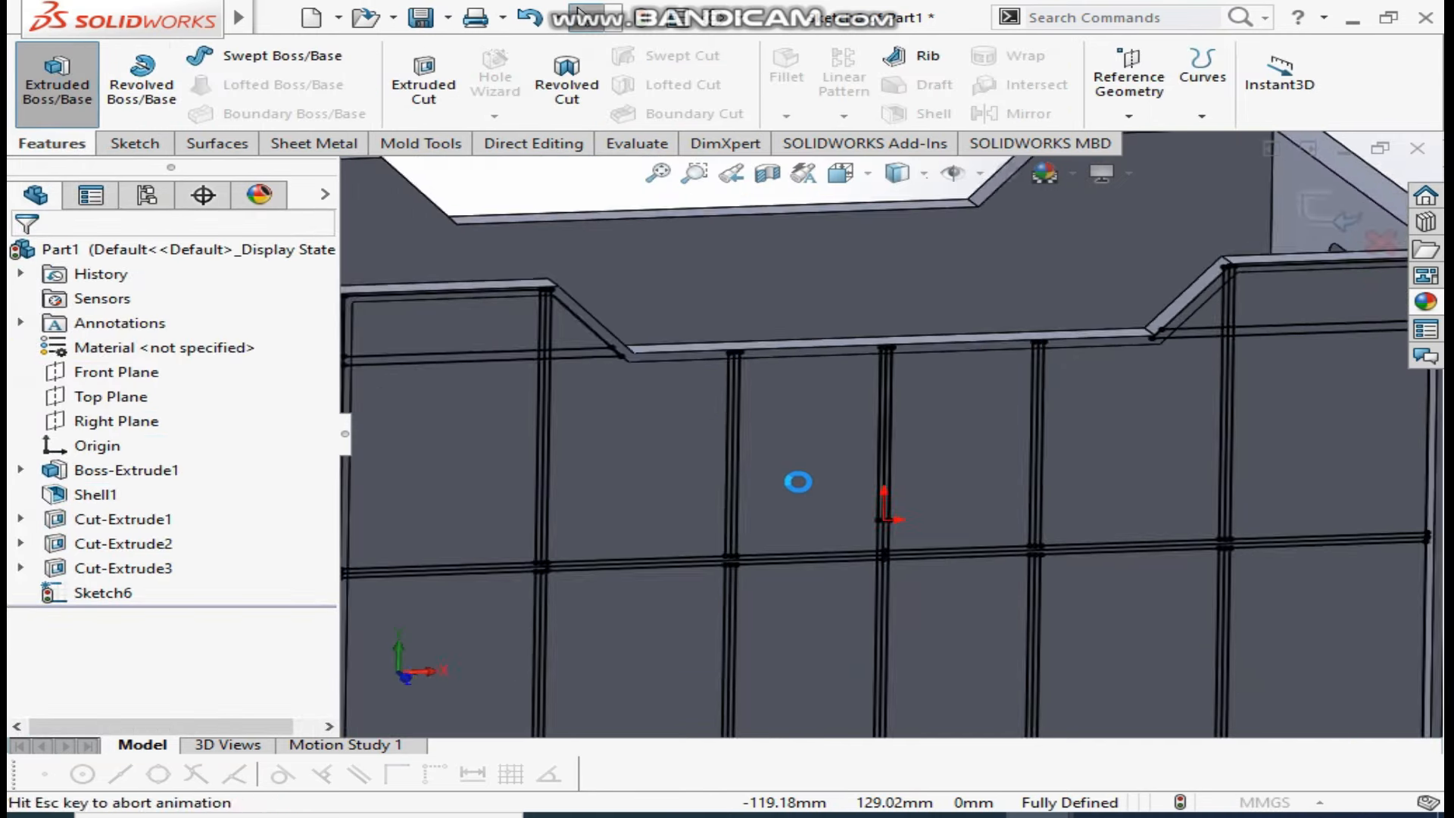
pyautogui.scroll(-5, 746, 355)
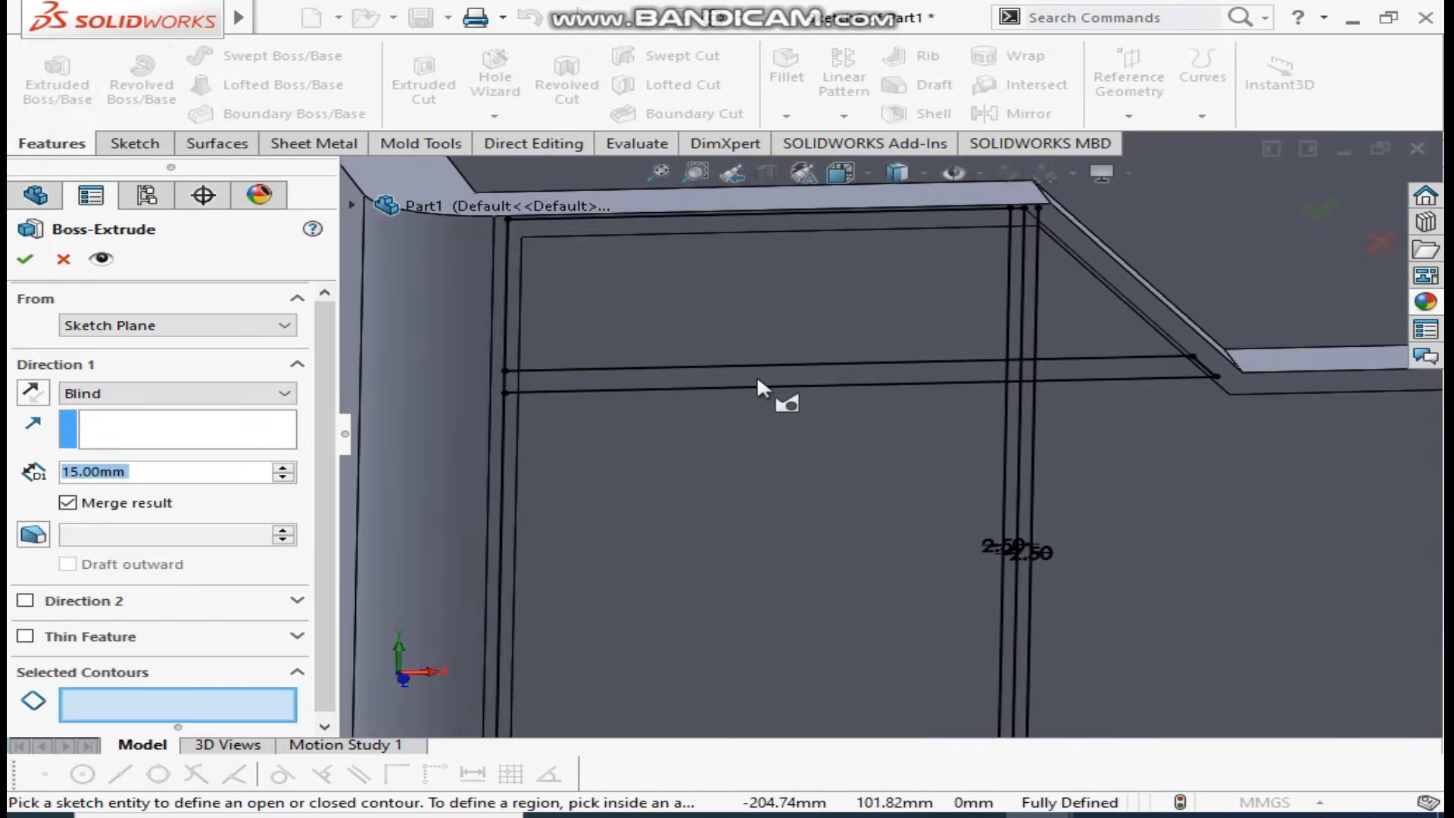
pyautogui.click(756, 375)
pyautogui.scroll(-4, 973, 360)
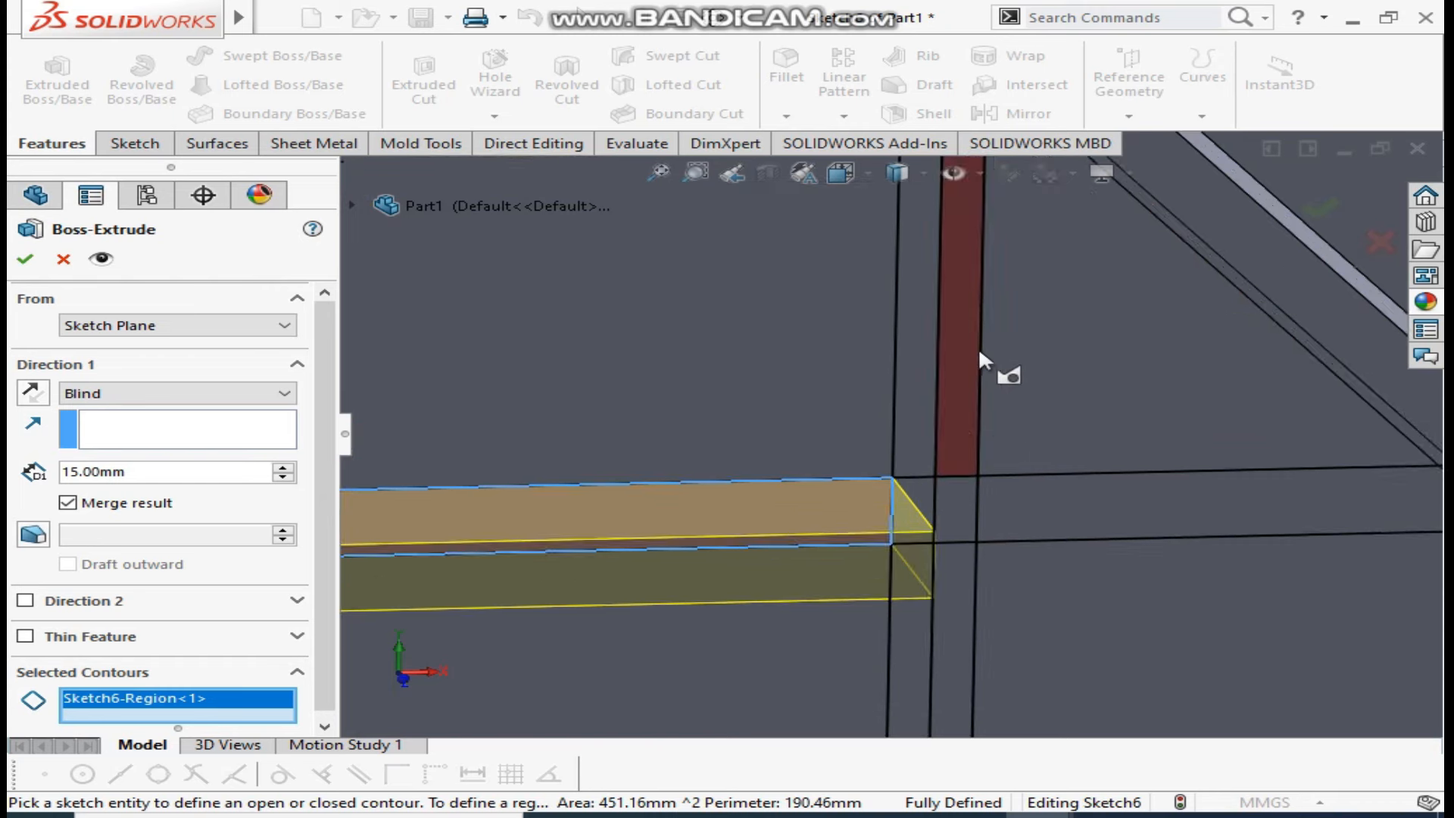
pyautogui.click(958, 368)
pyautogui.click(918, 376)
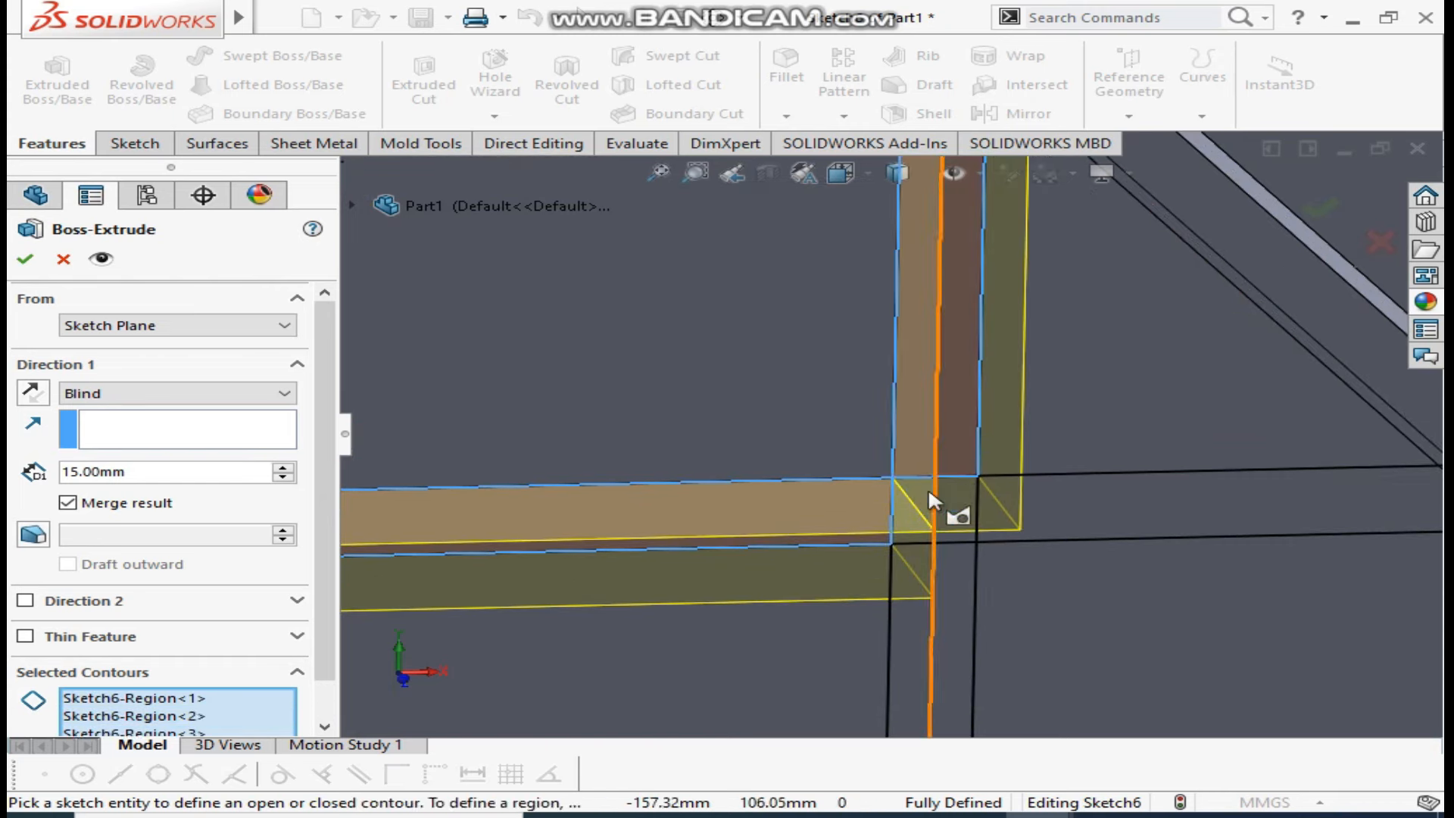
pyautogui.click(948, 502)
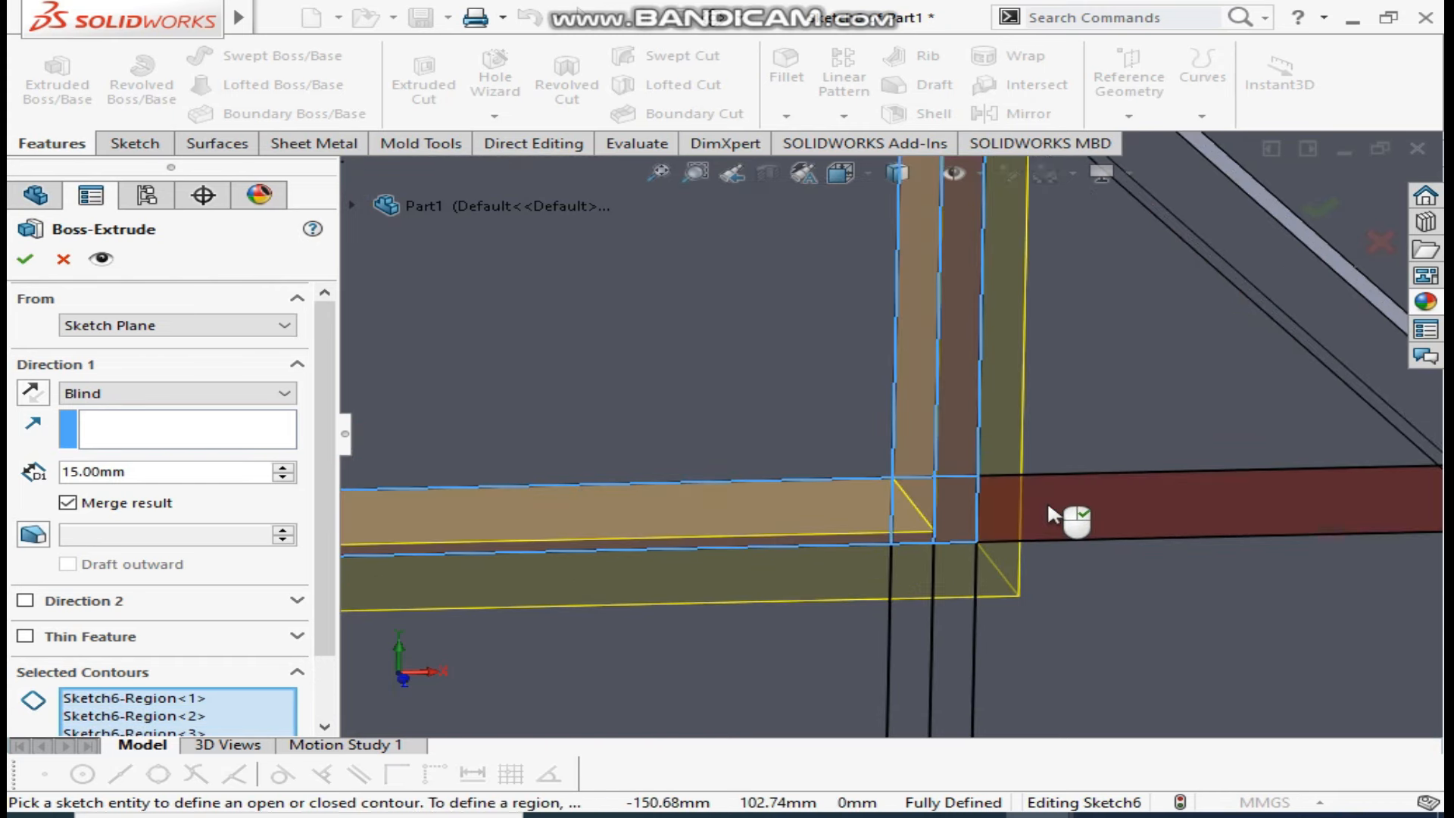
pyautogui.click(1048, 513)
# Add the upper section of the rib 70 mm left of centre to the extrude contours
pyautogui.moveTo(1032, 513); pyautogui.dragTo(916, 545, button='middle')
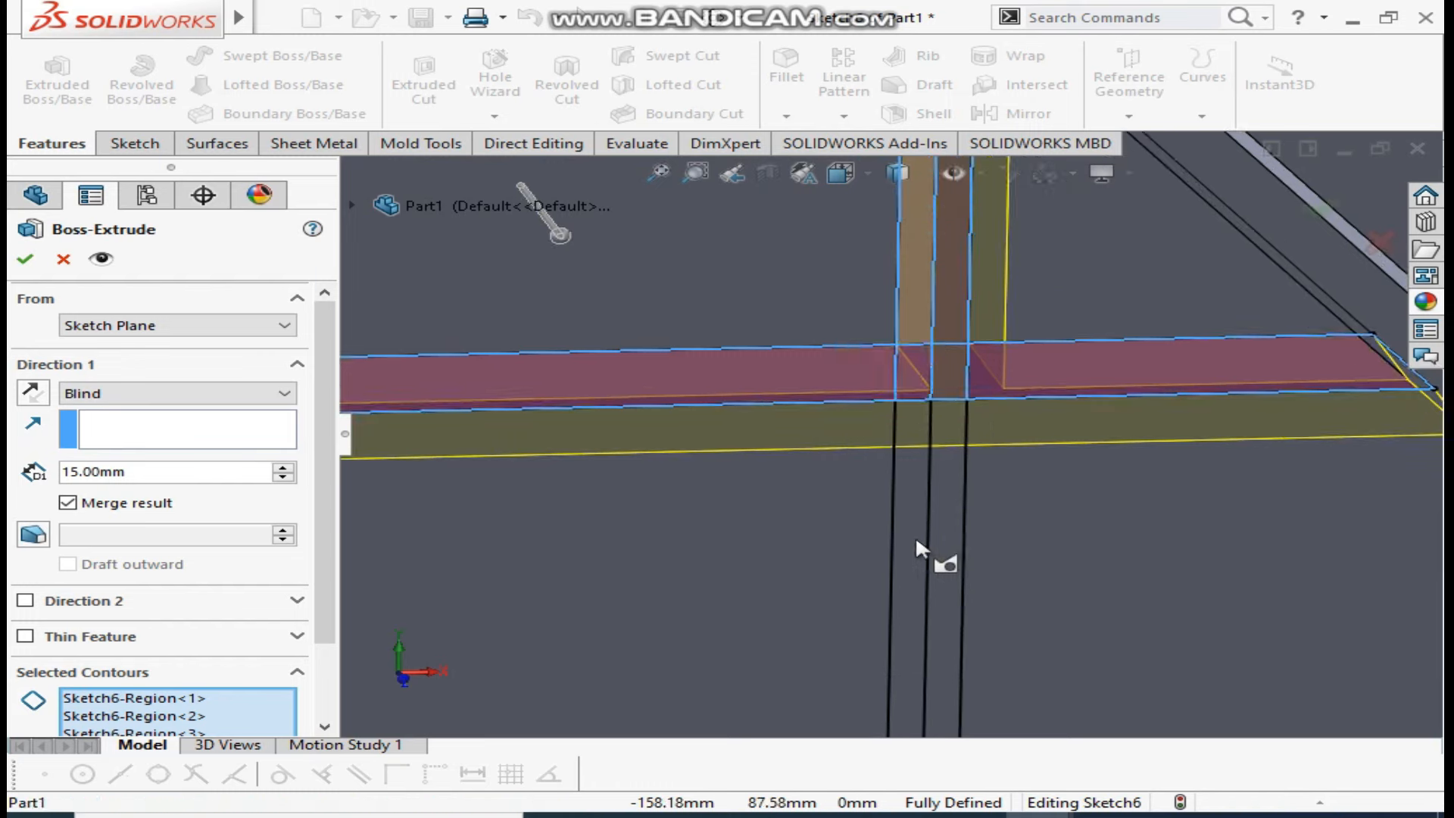
pyautogui.scroll(5, 929, 524)
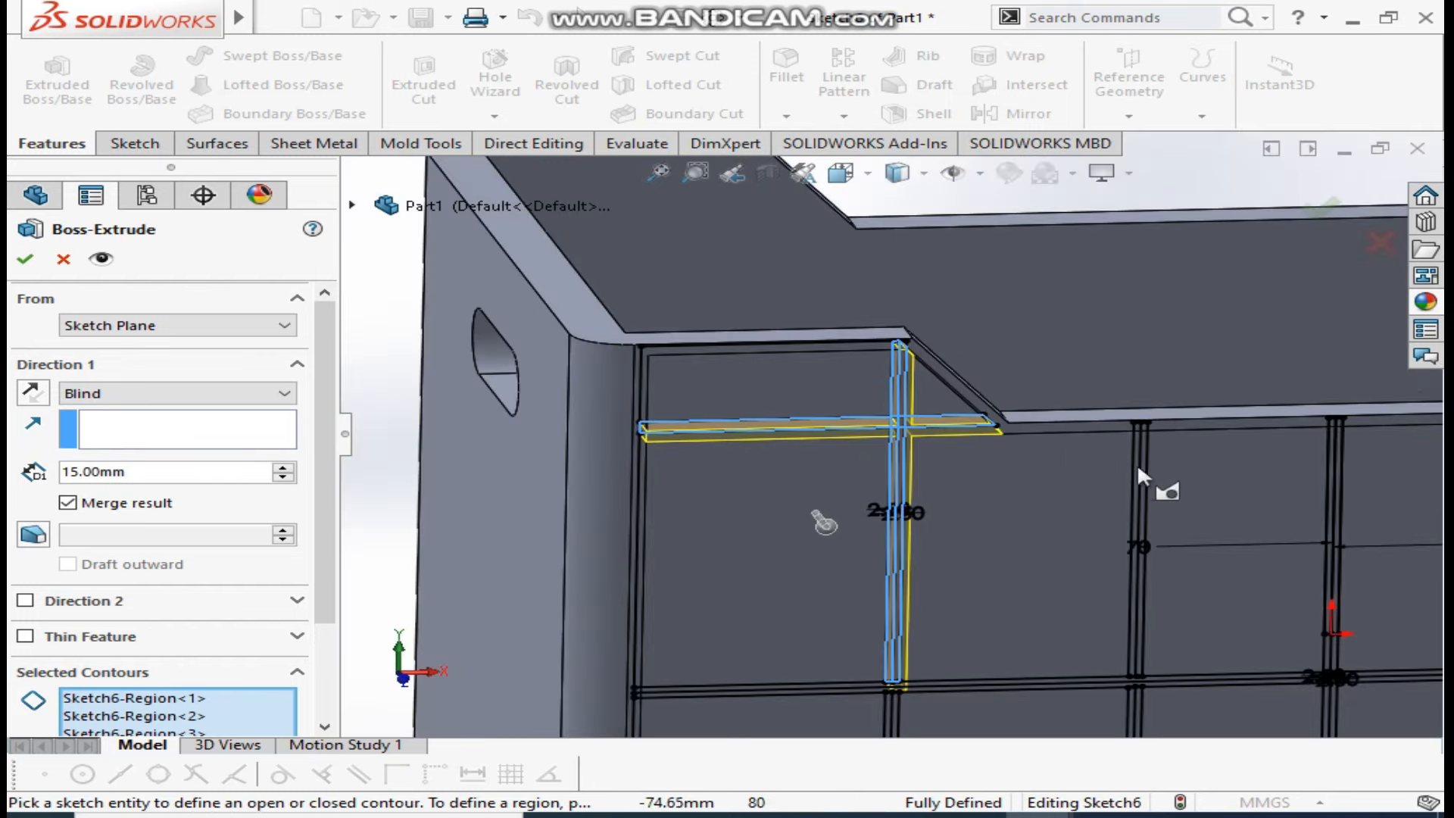
pyautogui.scroll(-3, 1138, 467)
pyautogui.scroll(-4, 1067, 474)
pyautogui.scroll(8, 854, 465)
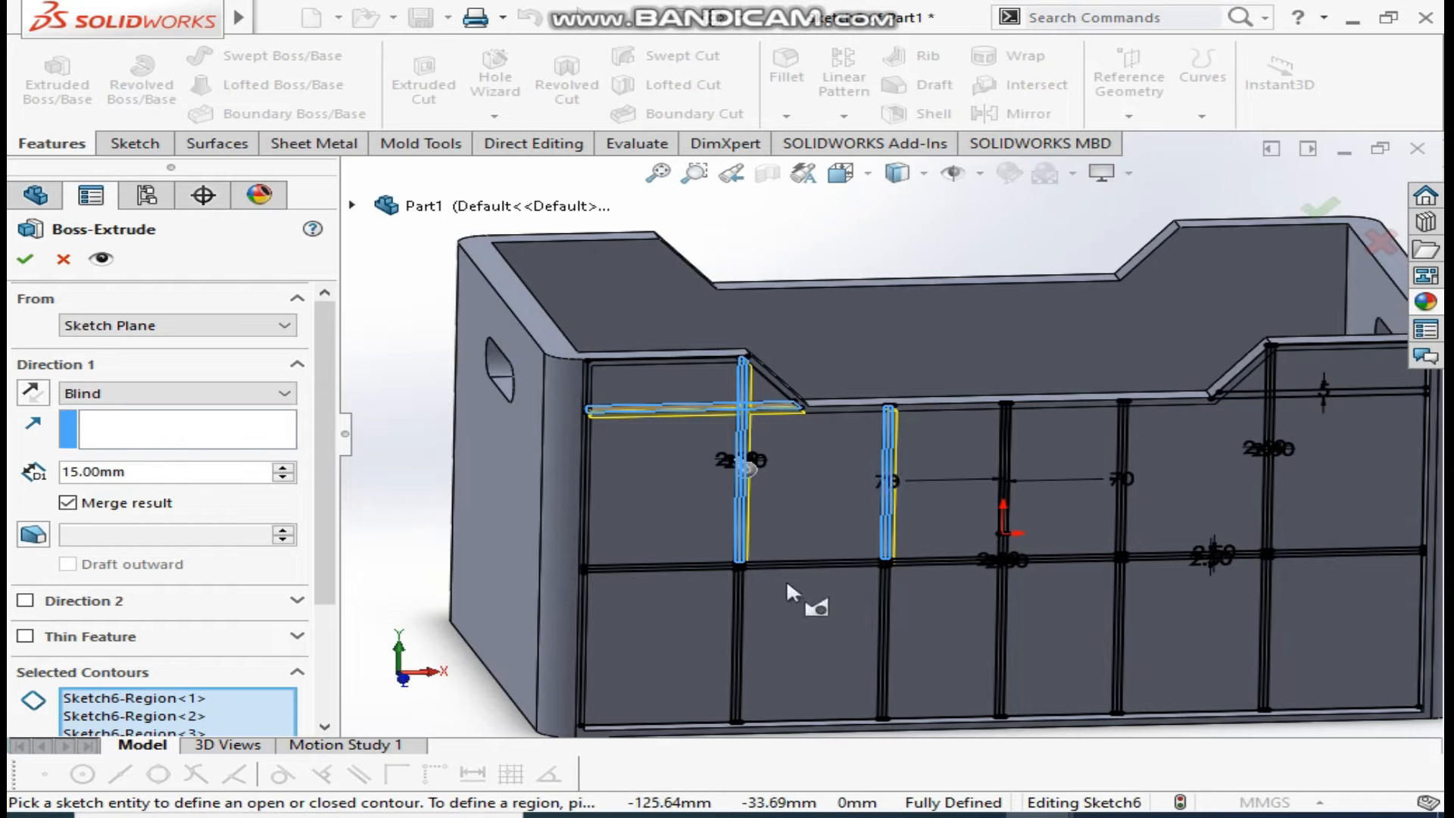
# Add the left half of the mid-height band and the left notch-corner rib's lower section to the extrude contours
pyautogui.scroll(-8, 786, 578)
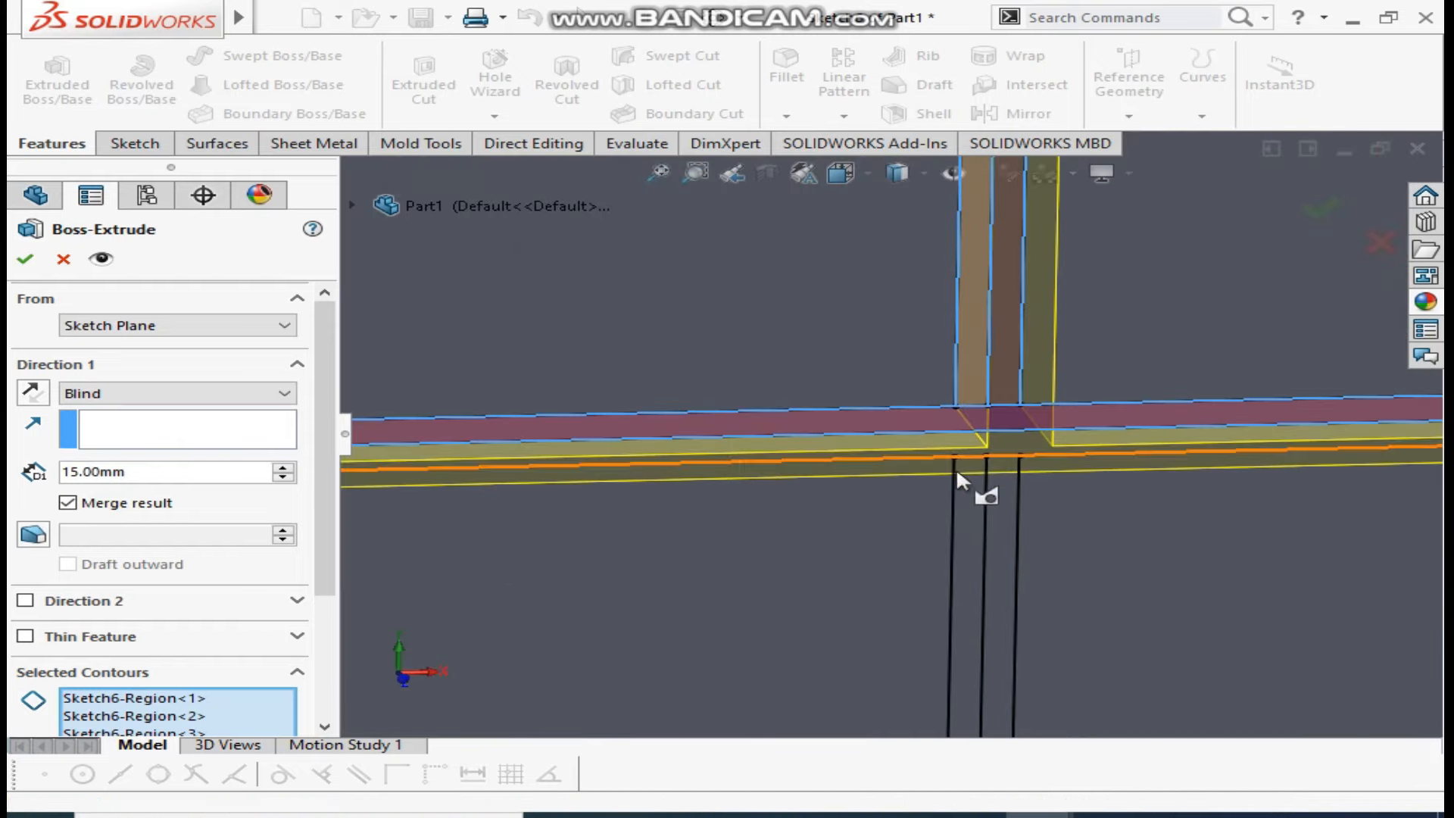
pyautogui.click(926, 443)
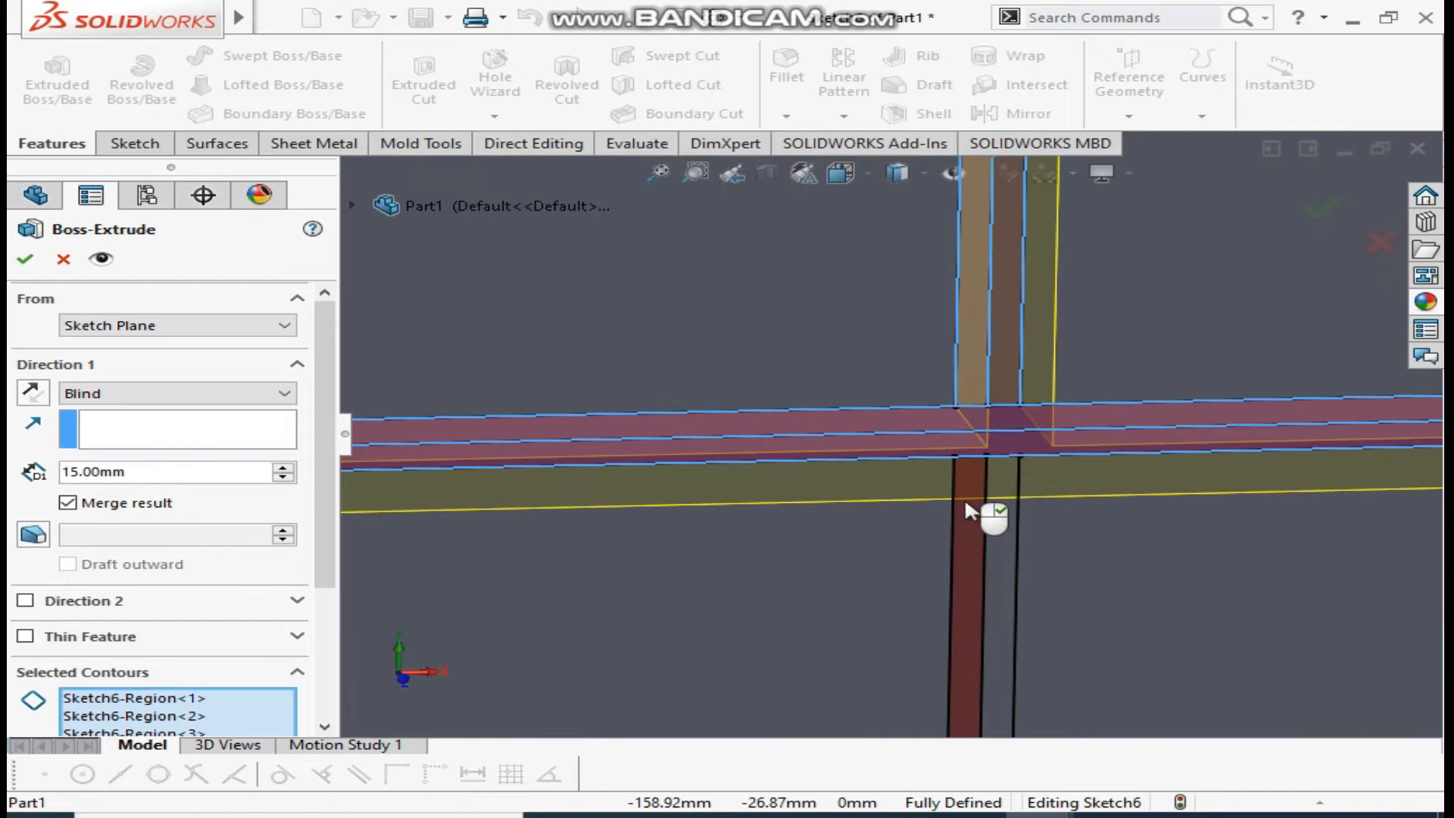
pyautogui.click(930, 506)
pyautogui.scroll(5, 939, 502)
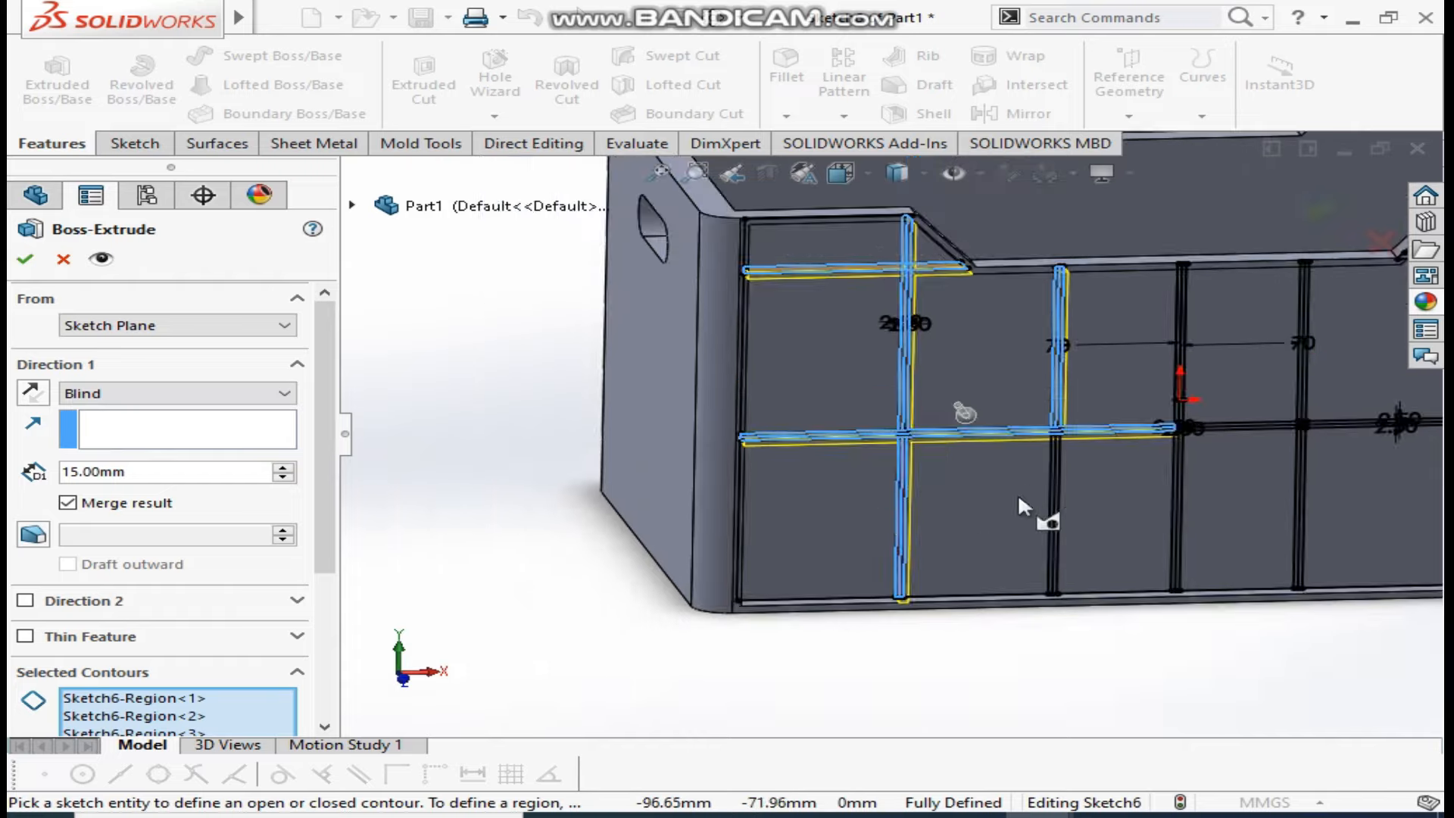
# Add the lower section of the rib 70 mm left of centre to the contours and turn off the thin feature
pyautogui.scroll(-8, 1017, 493)
pyautogui.click(986, 379)
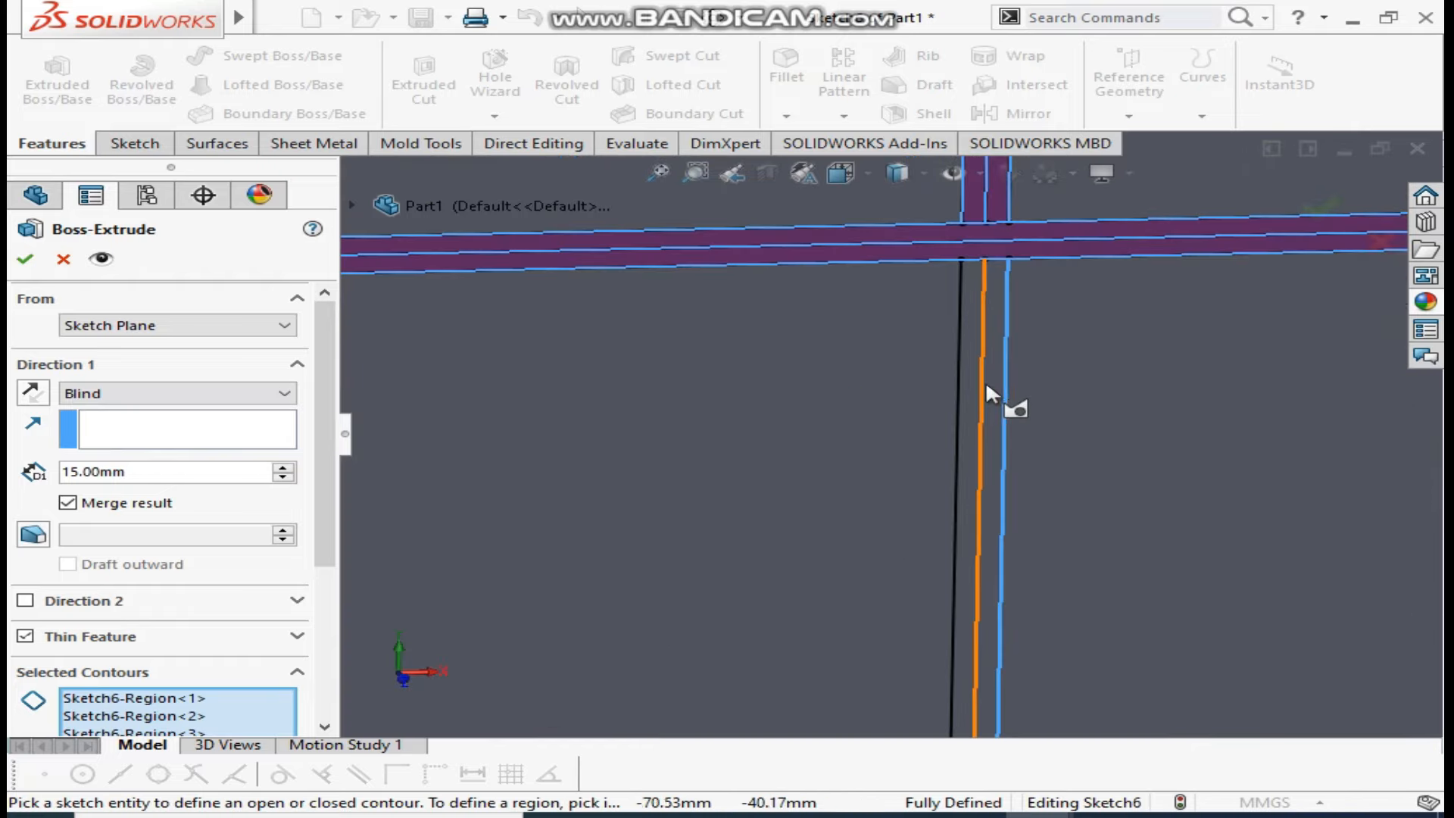
pyautogui.press('super')
pyautogui.press('super')
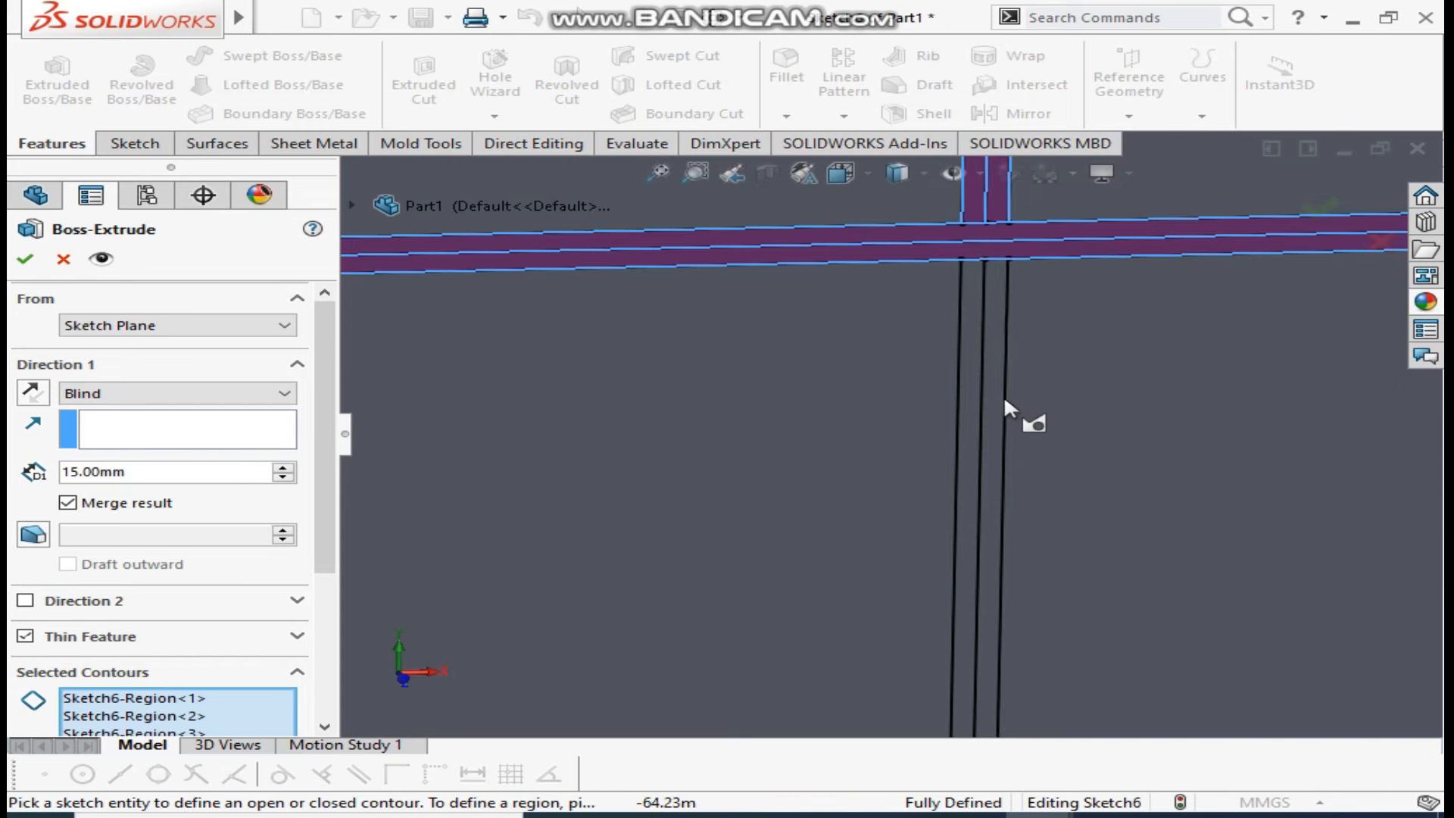
pyautogui.click(997, 392)
pyautogui.click(968, 403)
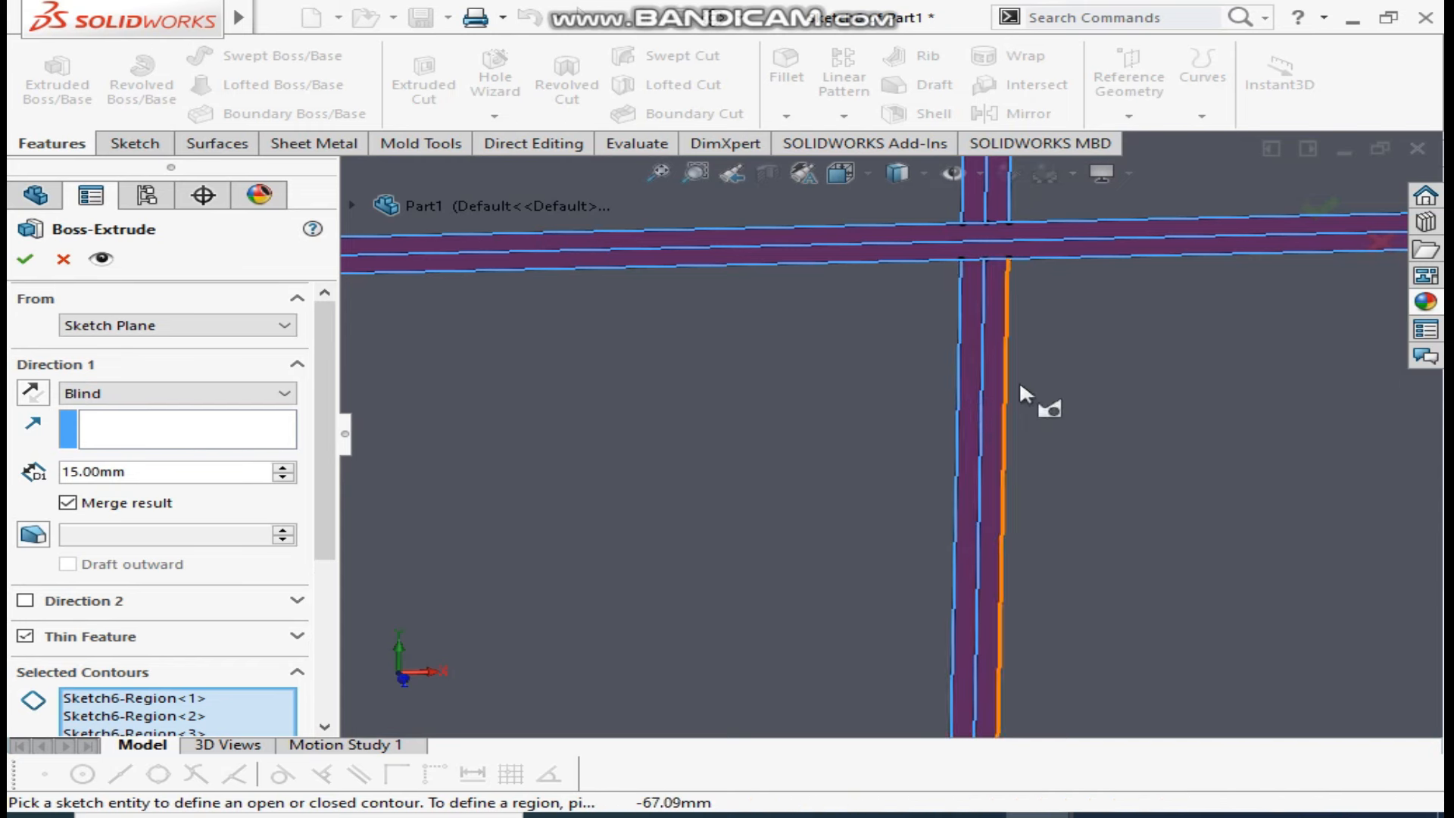
pyautogui.scroll(7, 1019, 384)
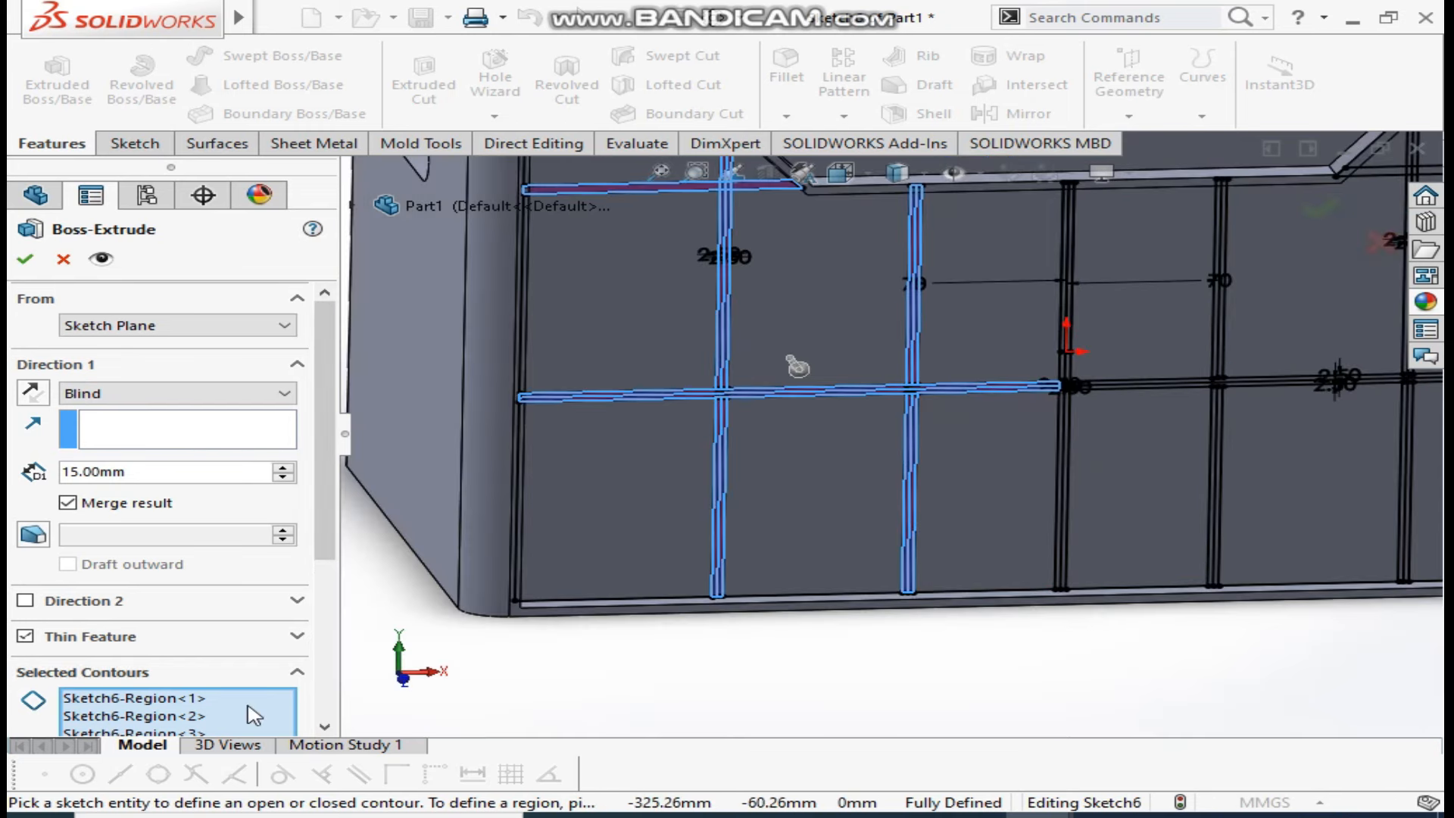
pyautogui.scroll(-3, 196, 676)
pyautogui.click(26, 516)
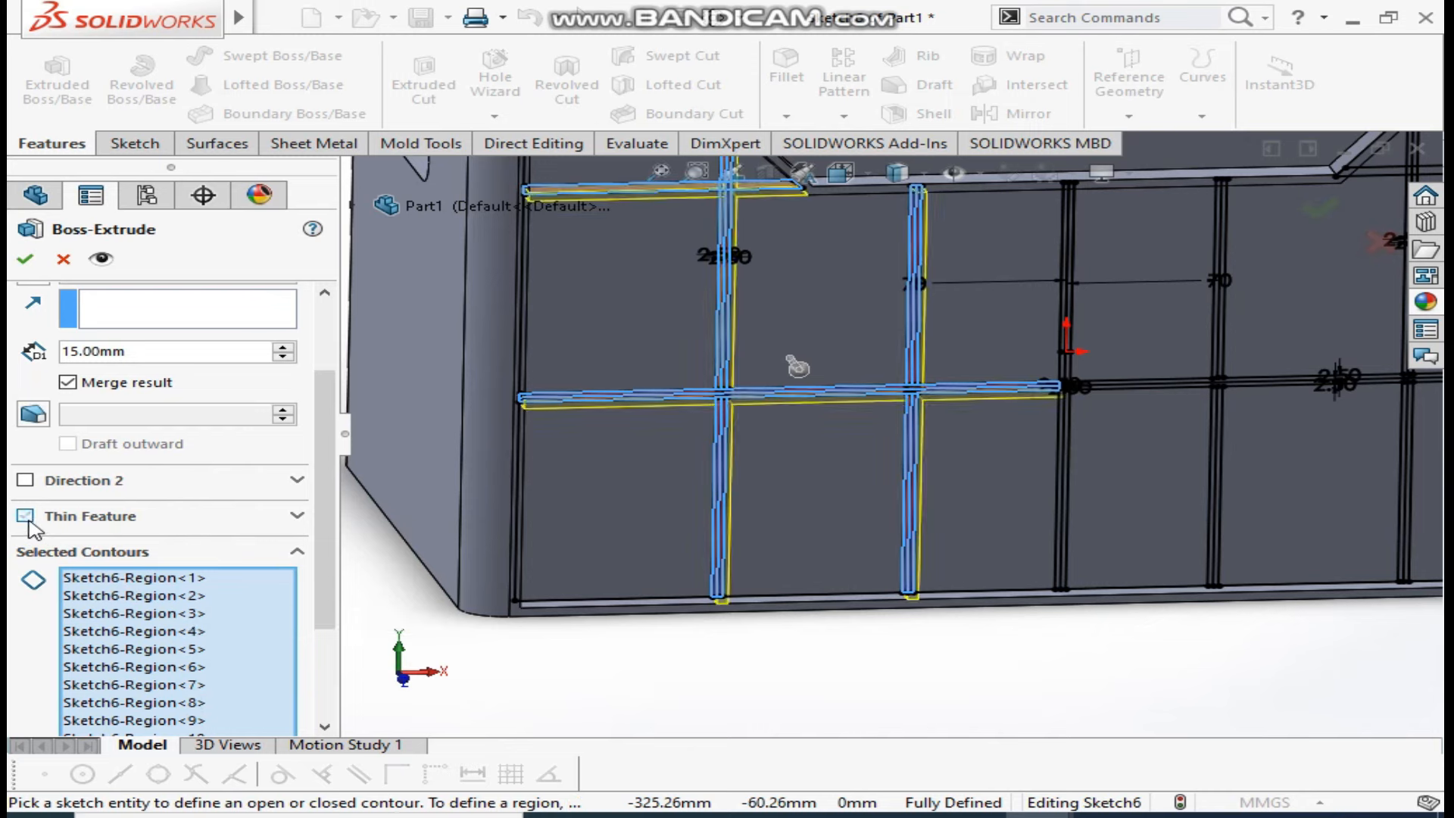
# Add the centre rib, its crossing with the mid-height band and the band's right half to the extrude contours
pyautogui.scroll(-8, 783, 312)
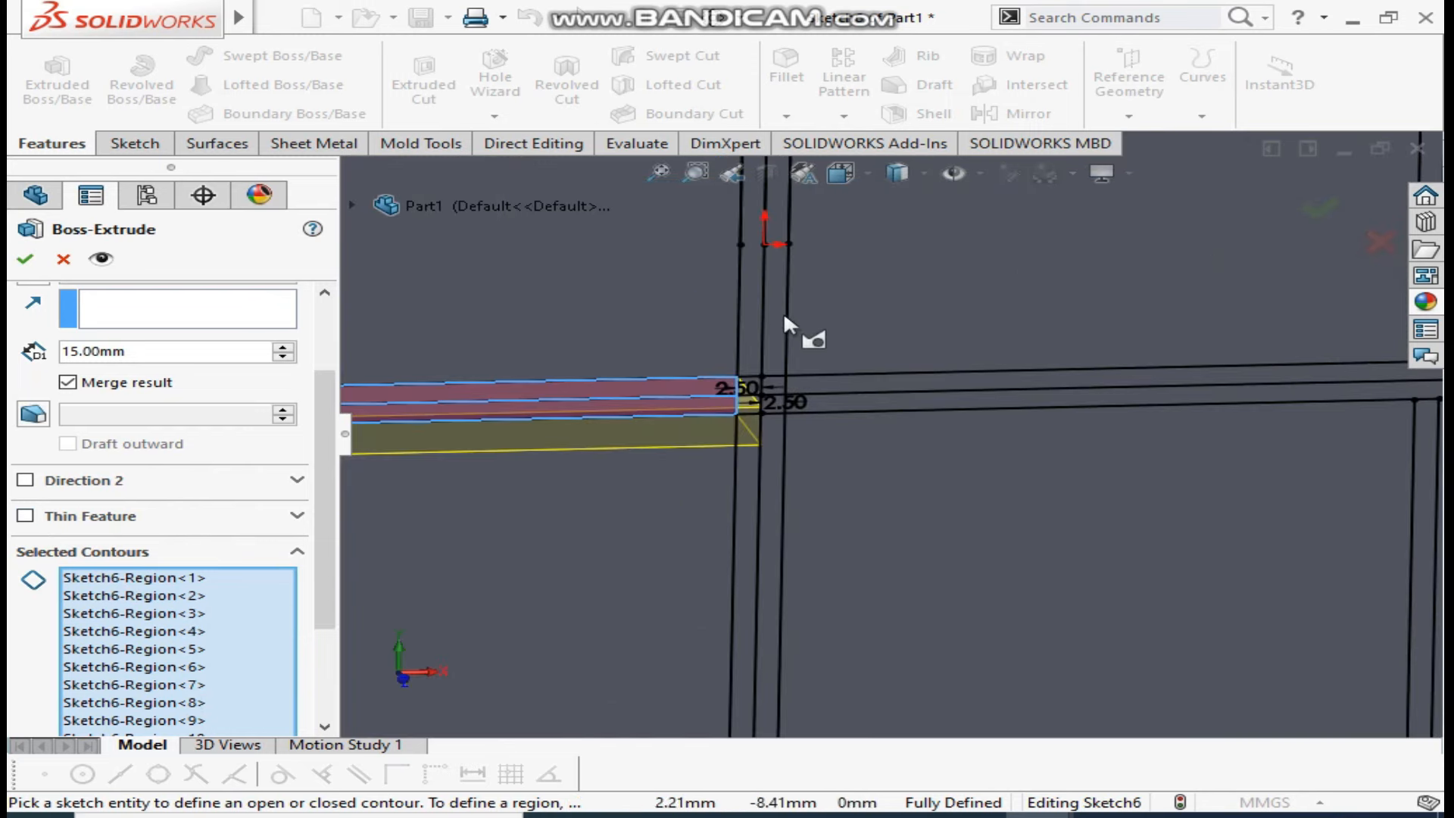
pyautogui.click(784, 333)
pyautogui.click(738, 362)
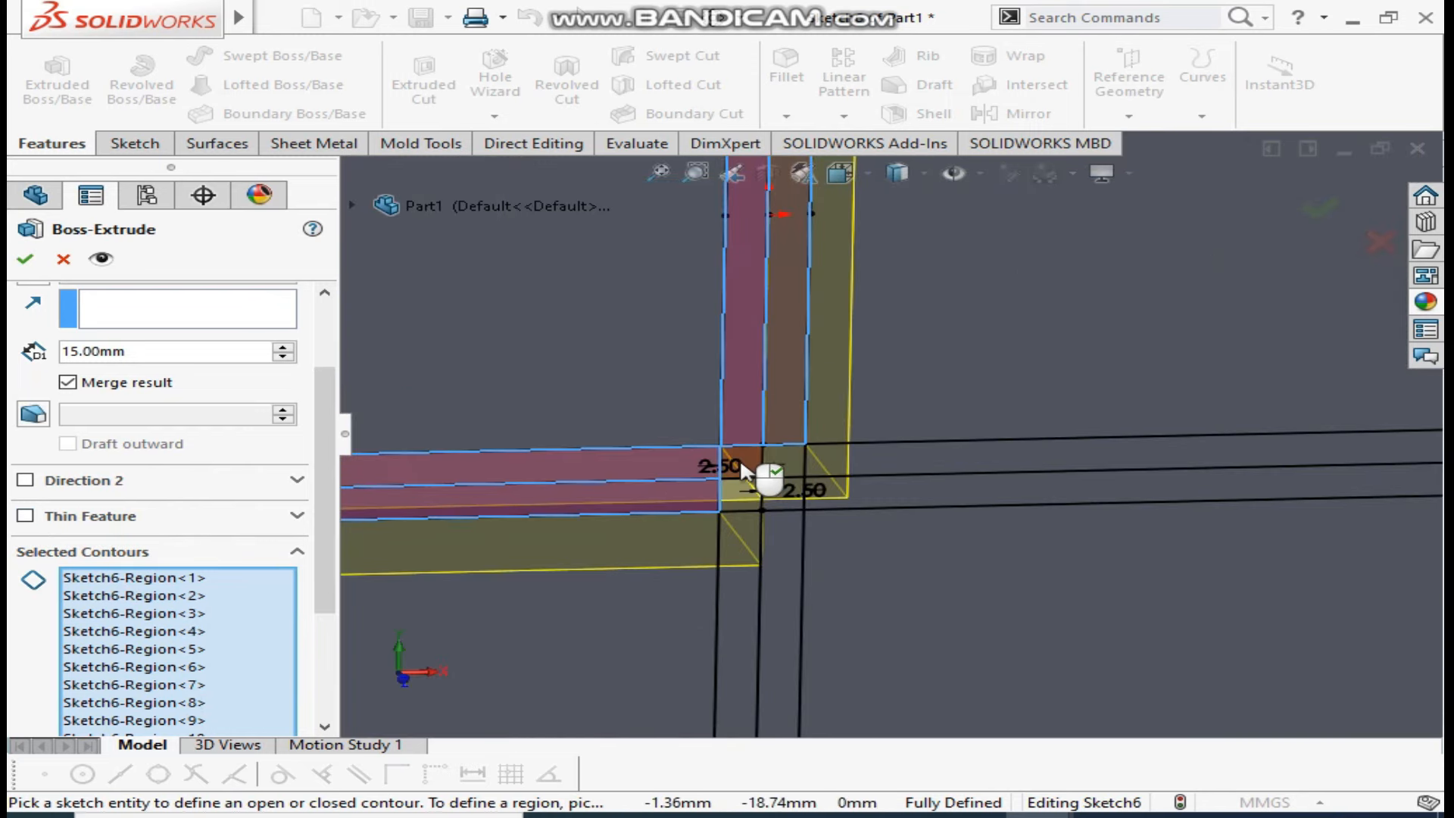
pyautogui.click(771, 457)
pyautogui.click(746, 492)
pyautogui.click(772, 491)
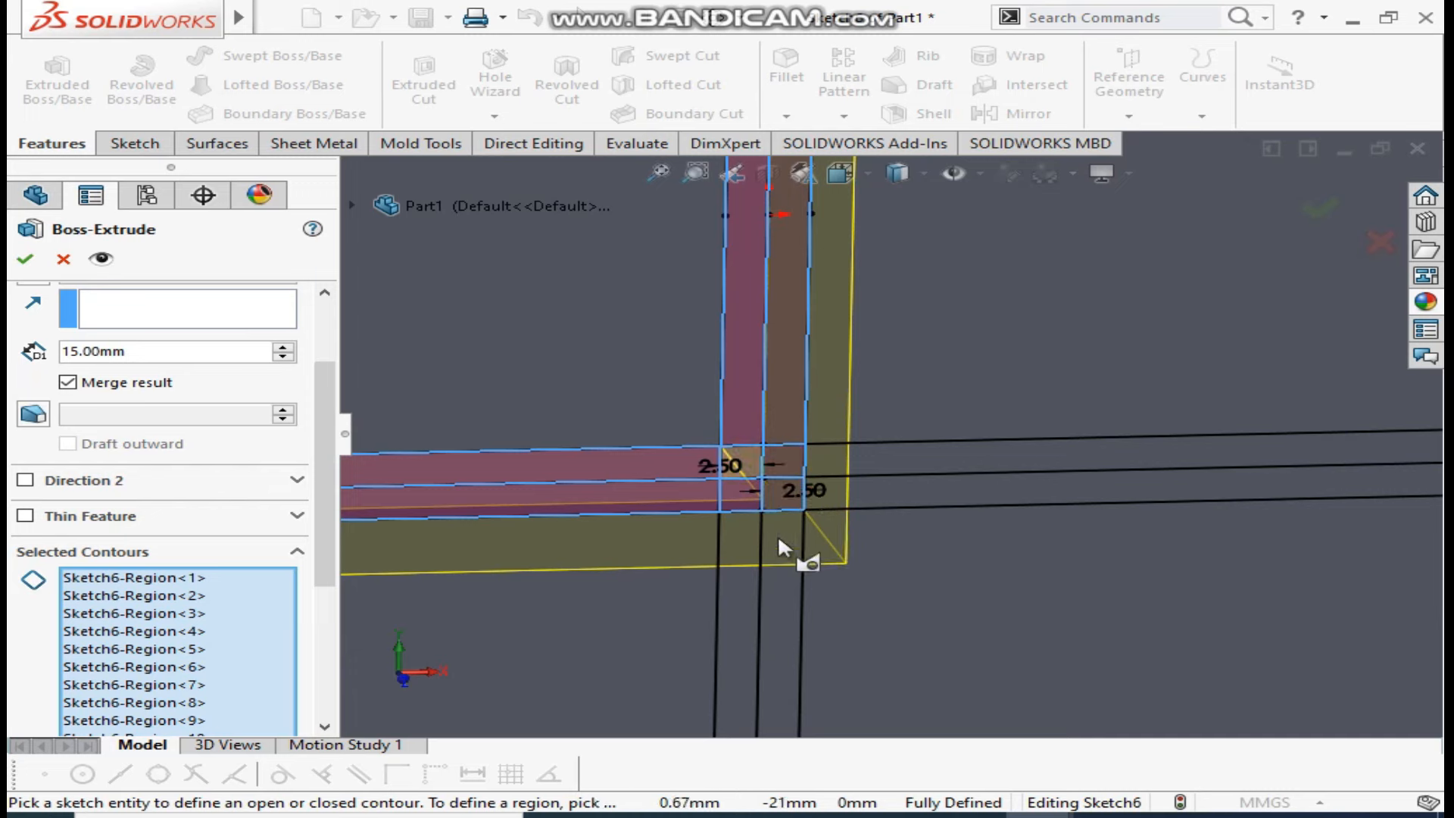
pyautogui.click(741, 562)
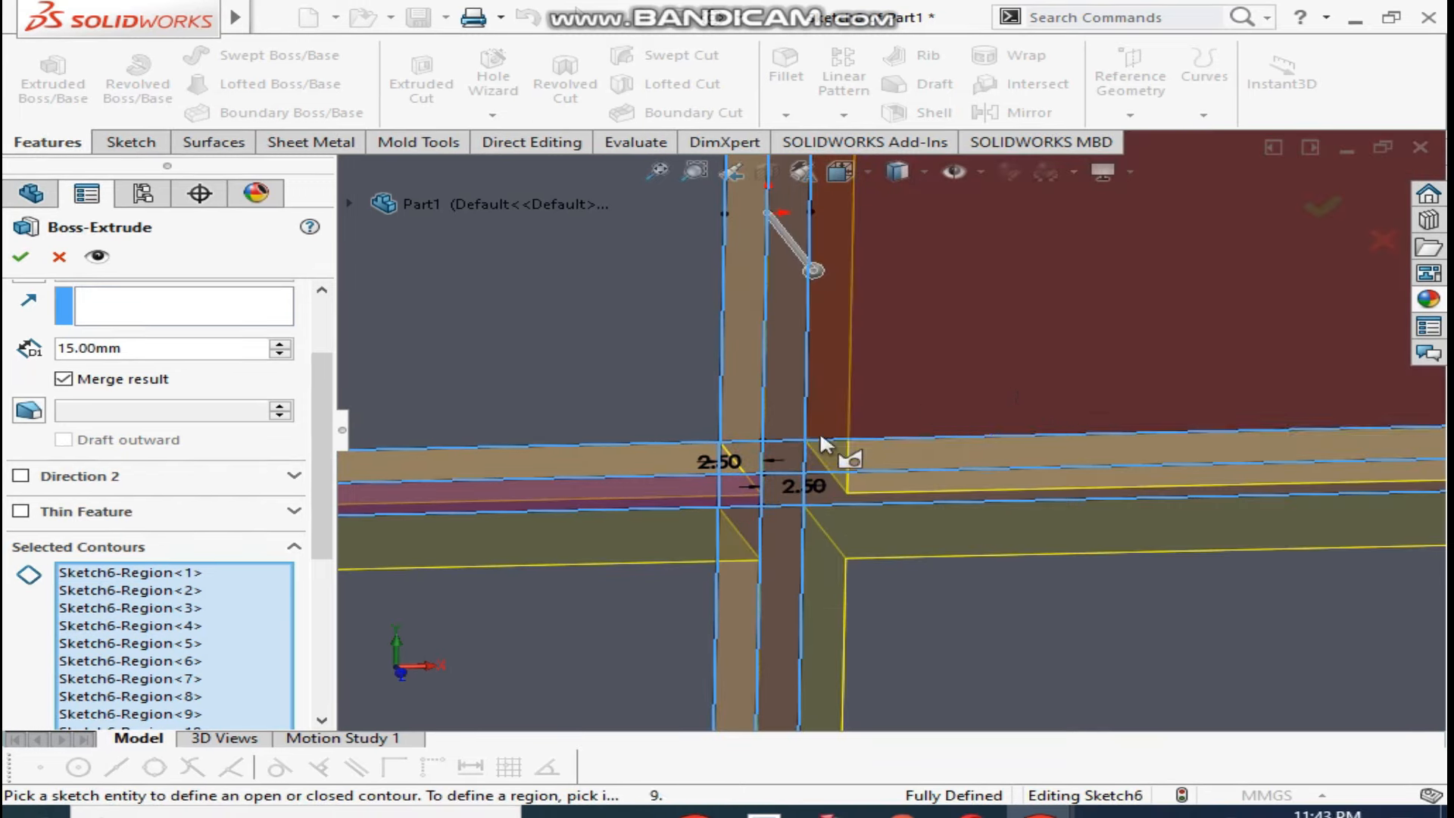
# Add the upper and lower sections of the rib 70 mm right of centre to the extrude contours
pyautogui.scroll(3, 909, 462)
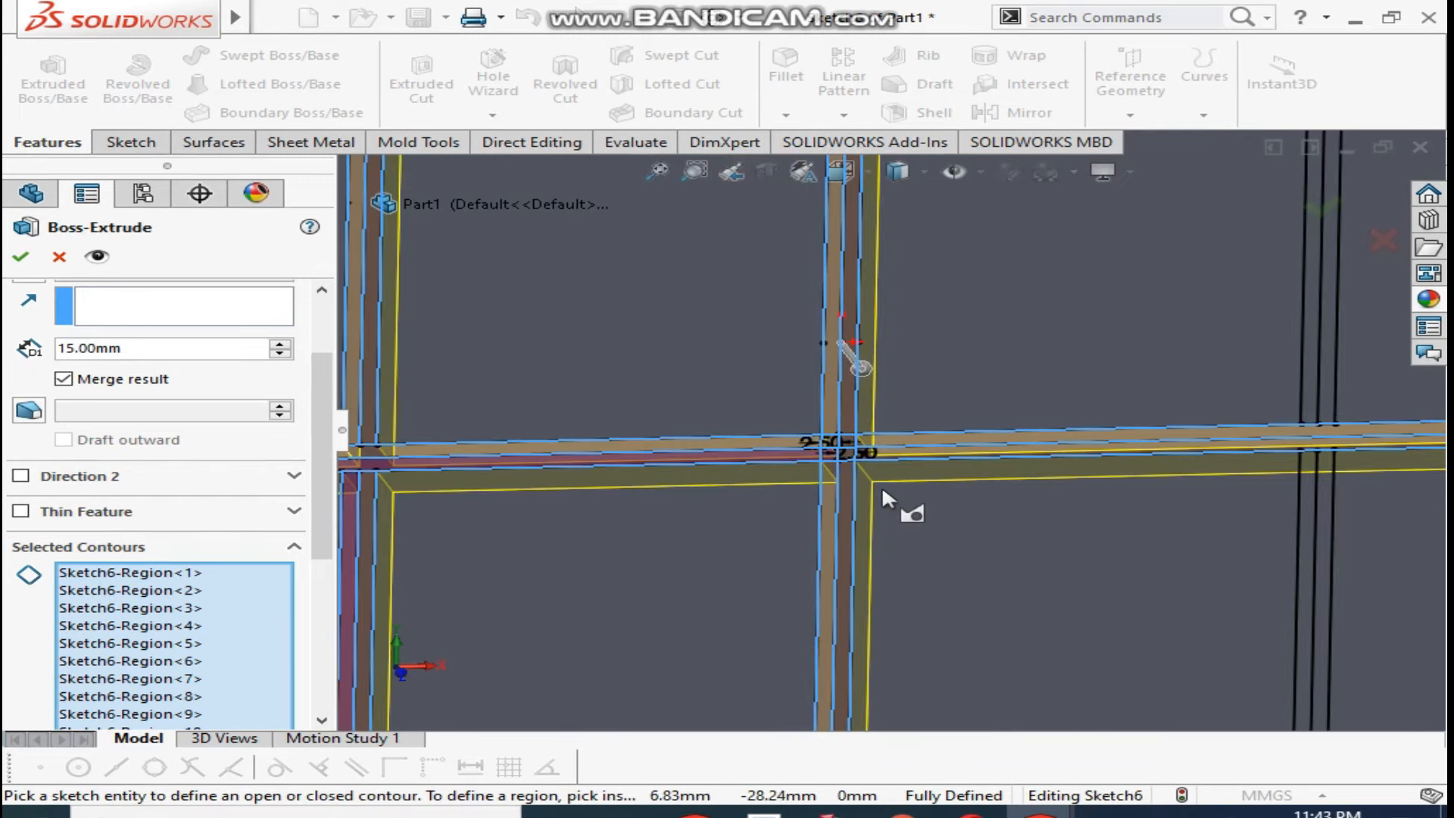
pyautogui.scroll(-3, 795, 413)
pyautogui.scroll(5, 1351, 495)
pyautogui.scroll(-6, 1110, 394)
pyautogui.scroll(-5, 726, 427)
pyautogui.click(782, 393)
pyautogui.click(841, 458)
pyautogui.click(779, 588)
pyautogui.click(775, 642)
pyautogui.click(828, 622)
# Add the right notch-corner rib's sections directly above and below the mid-height band to the extrude contours
pyautogui.scroll(5, 811, 572)
pyautogui.scroll(3, 880, 512)
pyautogui.scroll(-5, 1075, 462)
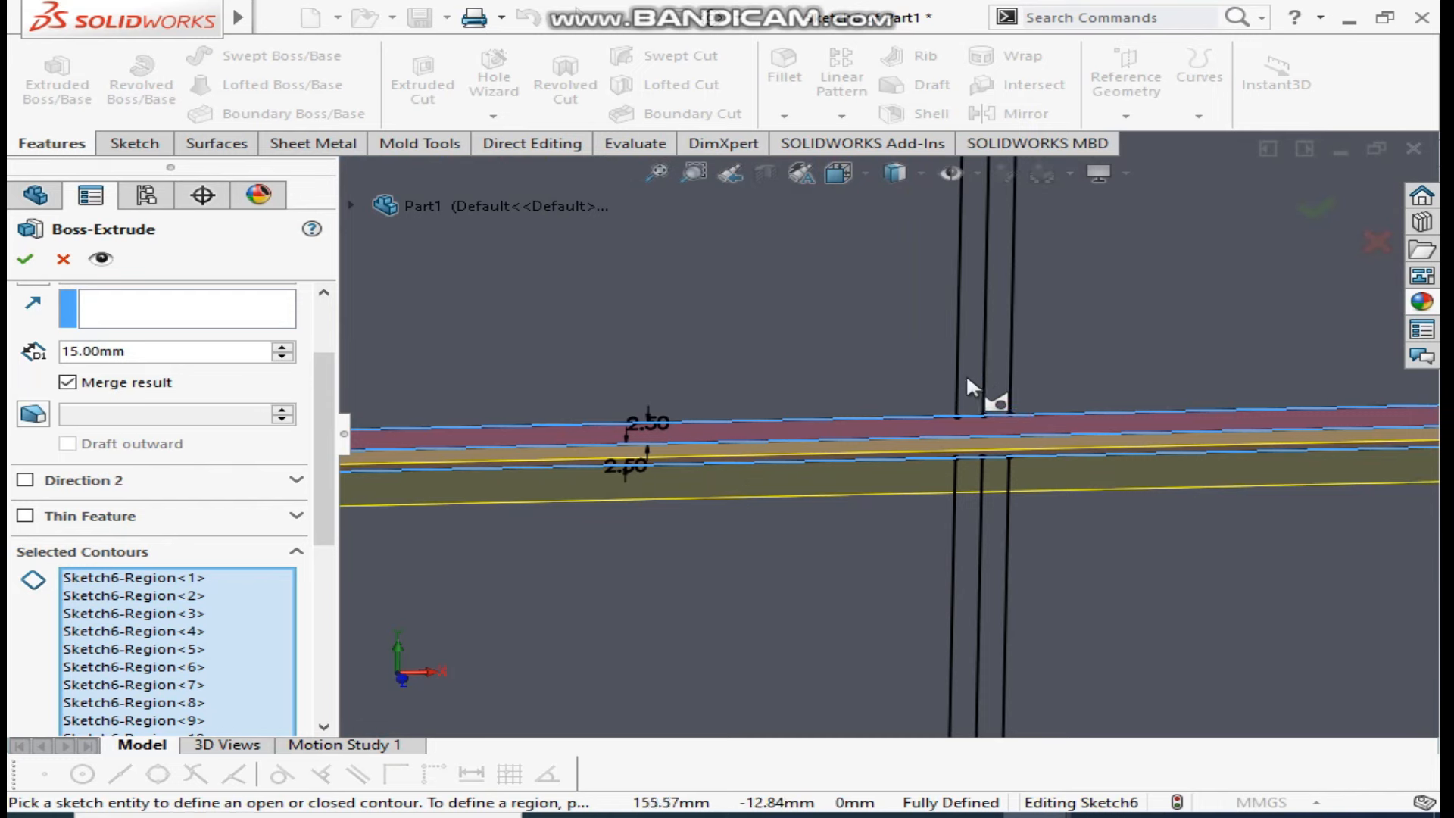
pyautogui.click(967, 381)
pyautogui.click(998, 397)
pyautogui.click(969, 495)
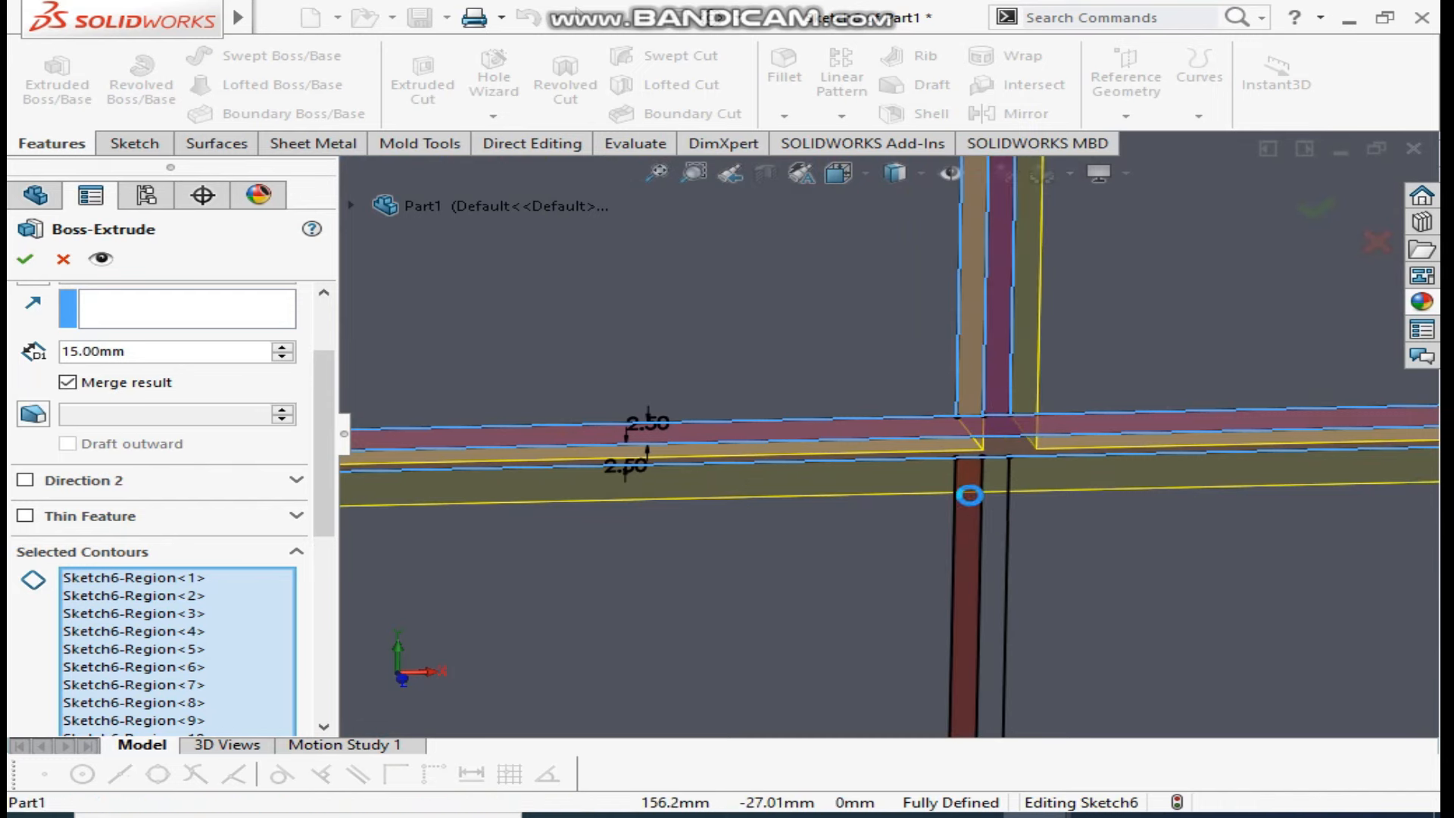
pyautogui.scroll(5, 993, 484)
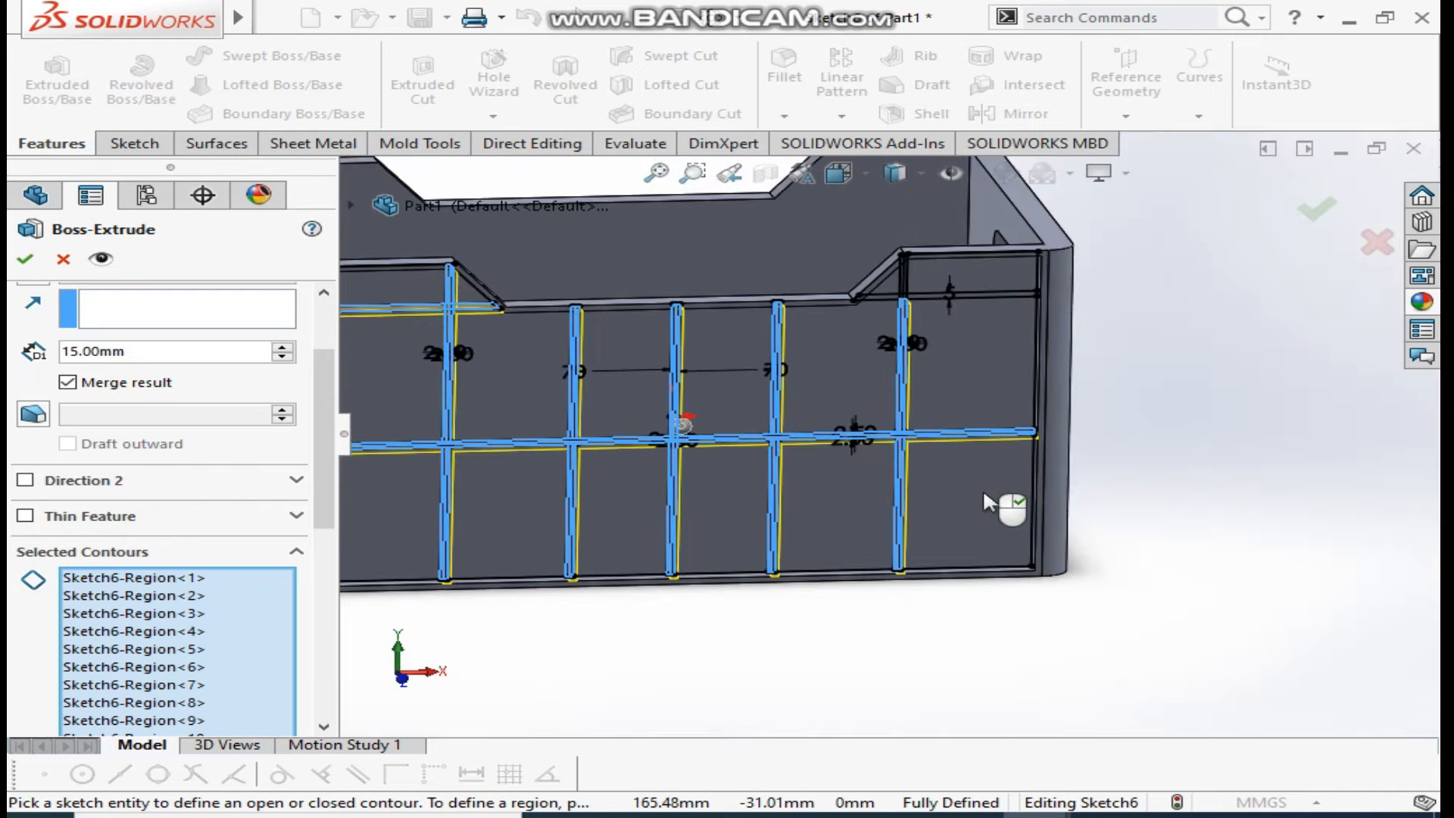
# Add the right notch-corner rib's top section, its crossing and the upper-right horizontal band to the extrude contours
pyautogui.scroll(-8, 939, 297)
pyautogui.click(820, 322)
pyautogui.click(792, 324)
pyautogui.click(794, 418)
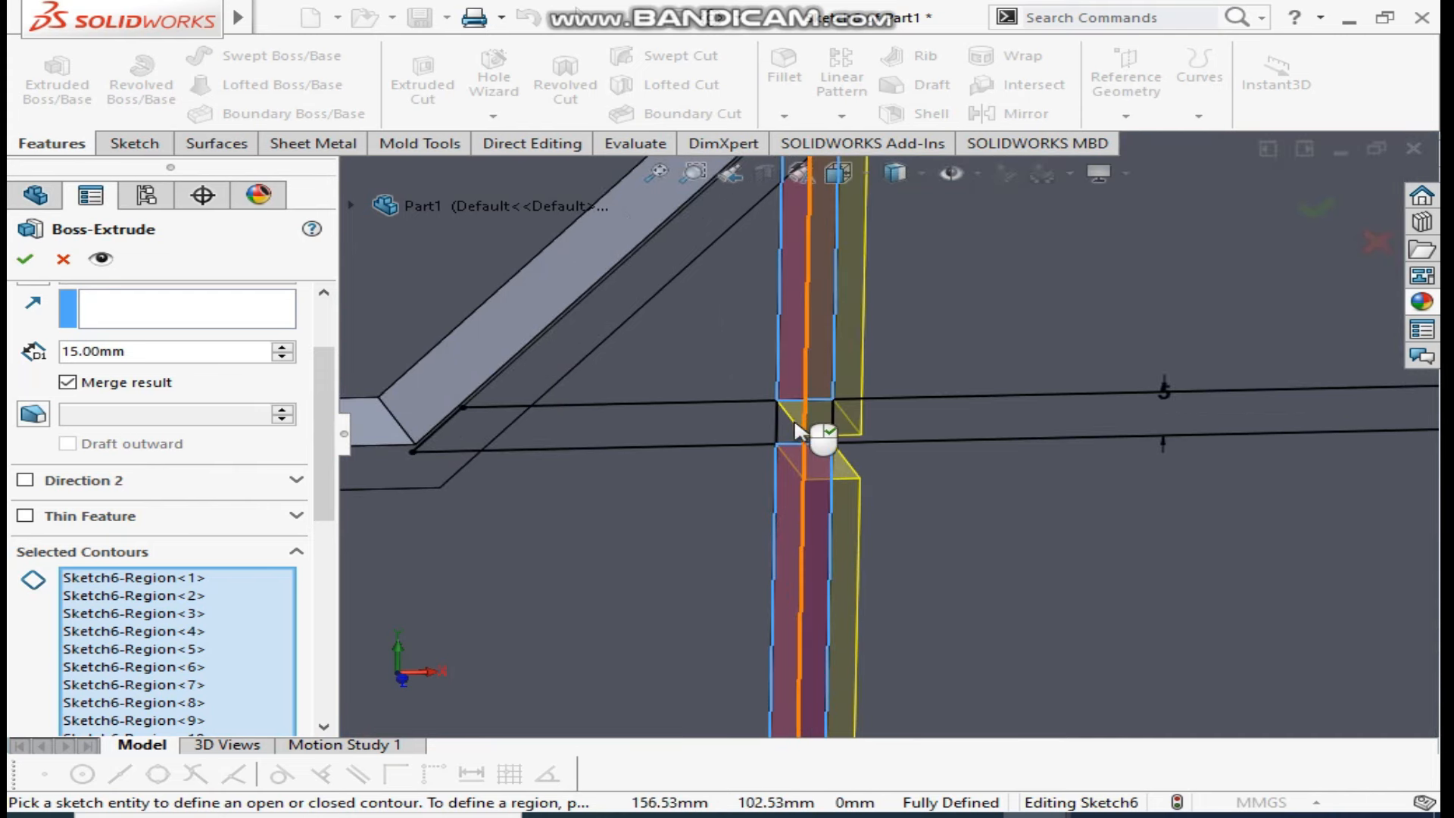
pyautogui.click(698, 422)
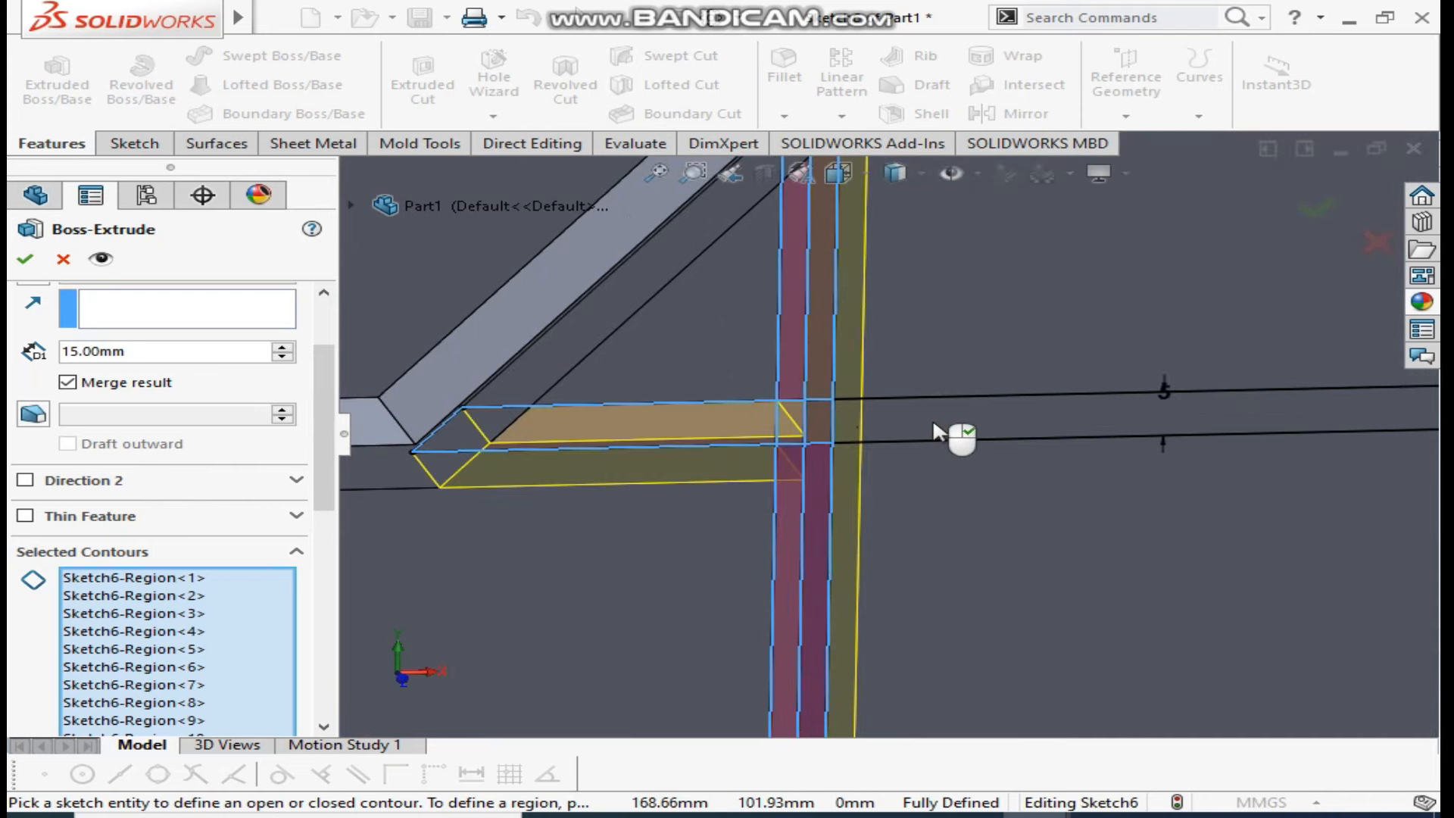
pyautogui.click(933, 425)
pyautogui.scroll(3, 972, 410)
pyautogui.scroll(5, 506, 500)
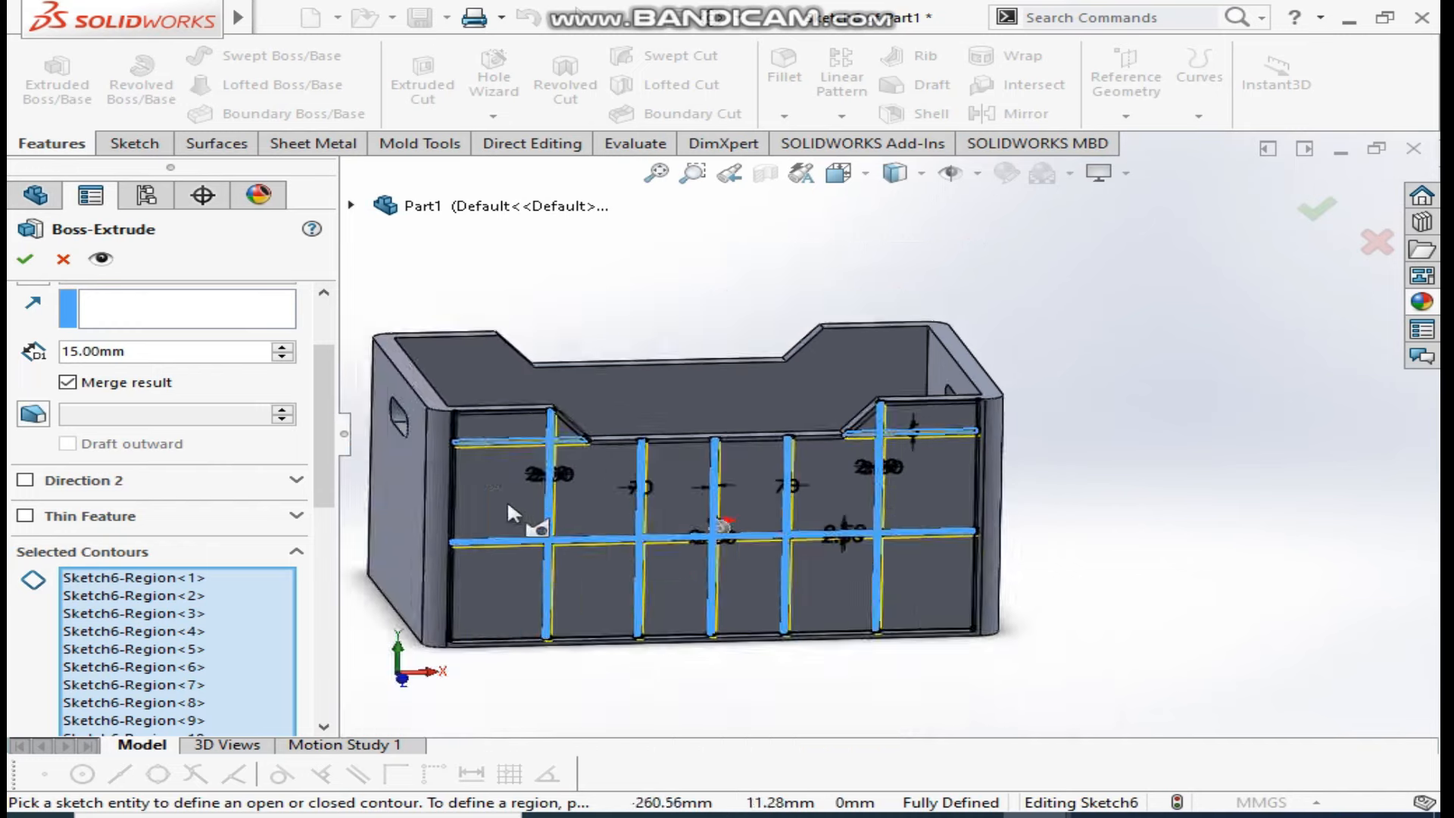
# Check the rib grid preview and complete the blind extrusion at 15 mm with merged result
pyautogui.scroll(-5, 515, 496)
pyautogui.scroll(4, 901, 523)
pyautogui.scroll(3, 1000, 538)
pyautogui.moveTo(1007, 541); pyautogui.dragTo(989, 568, button='middle')
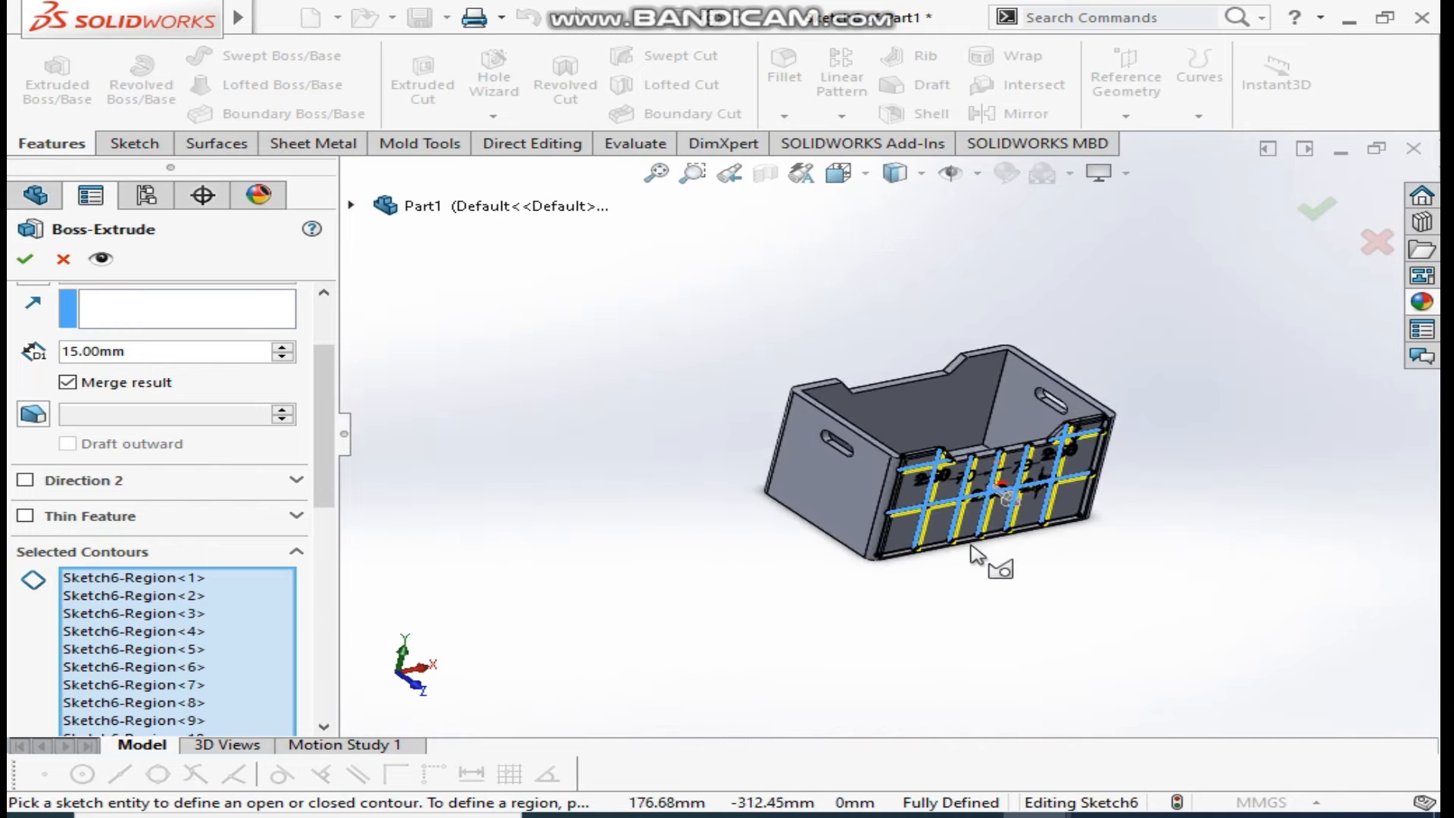
pyautogui.scroll(-6, 908, 552)
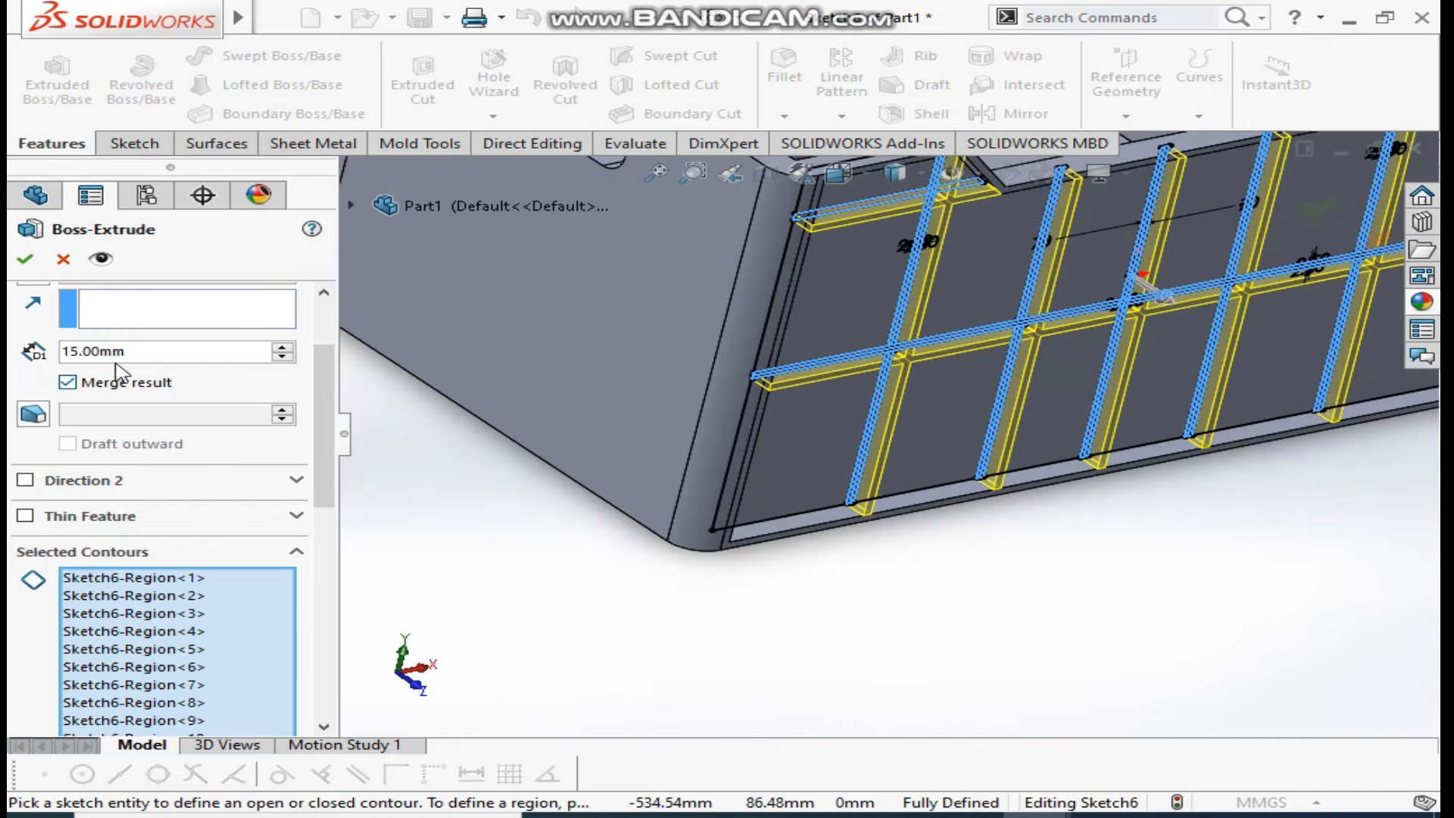
pyautogui.scroll(3, 117, 371)
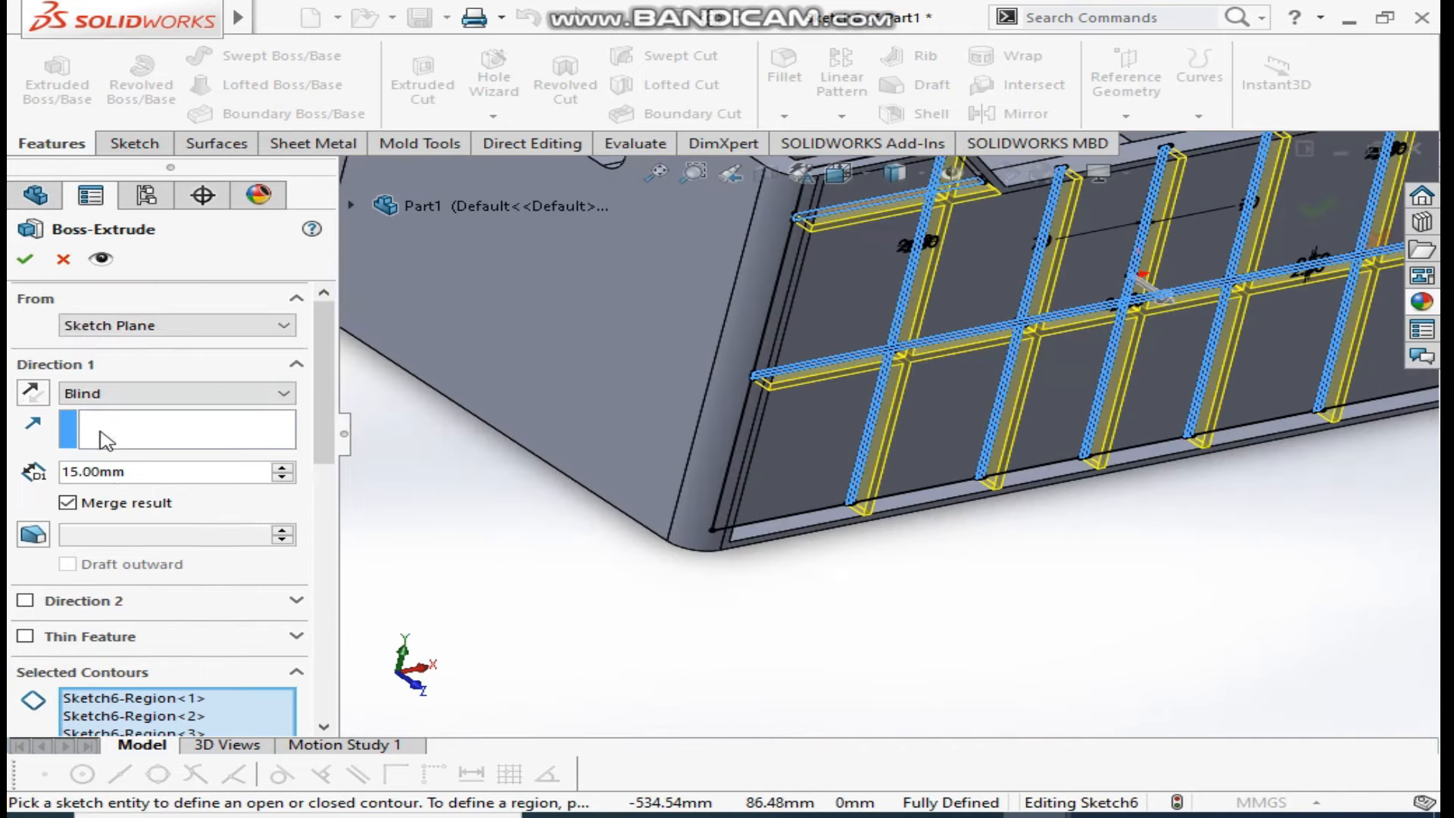
pyautogui.click(24, 261)
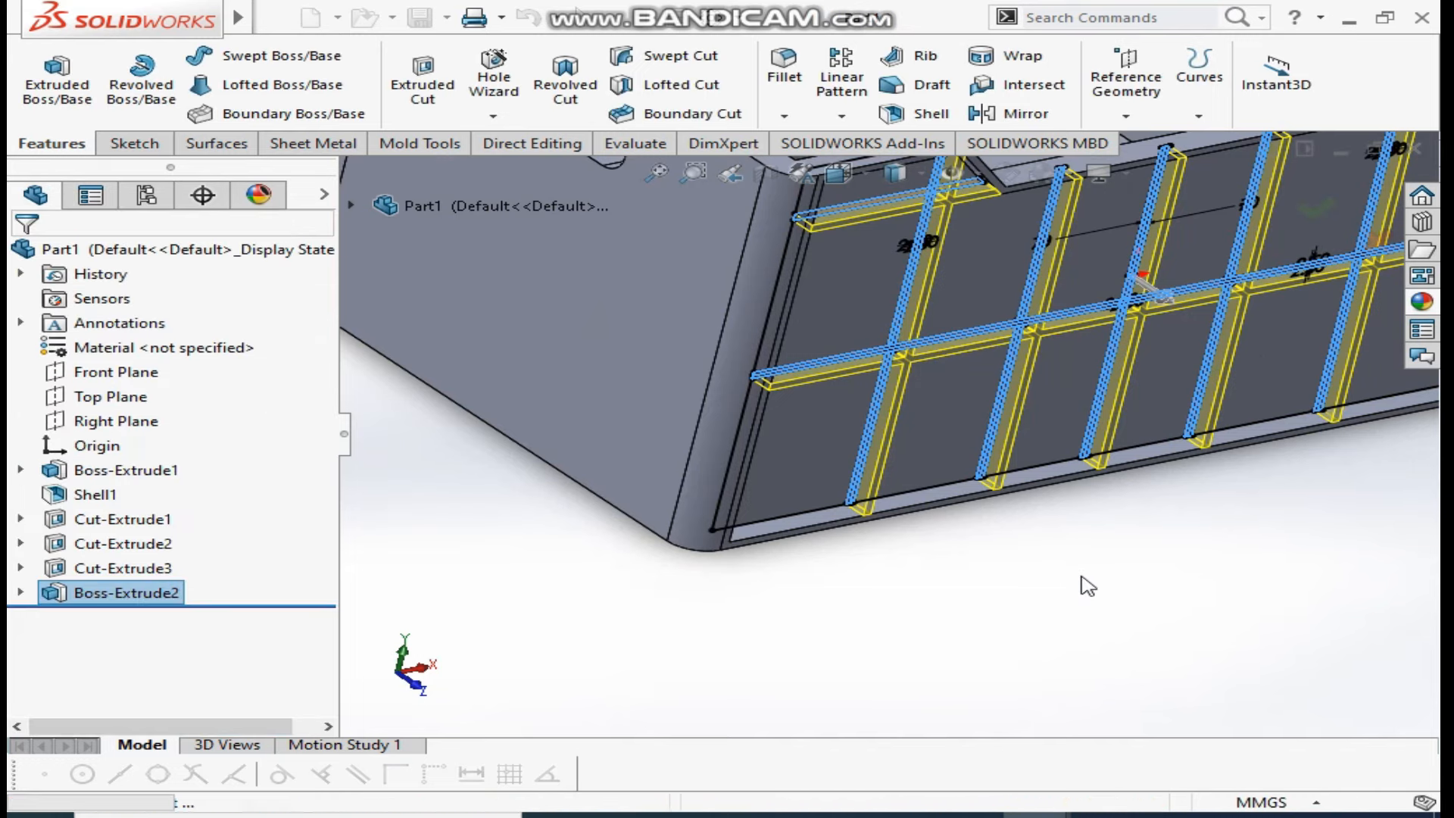
# Start a sketch on the end wall's outer face and draw a vertical line from the handle slot's lower edge midpoint to the wall's bottom edge
pyautogui.moveTo(1079, 580); pyautogui.dragTo(1119, 392, button='middle')
pyautogui.scroll(-3, 1117, 394)
pyautogui.click(944, 447)
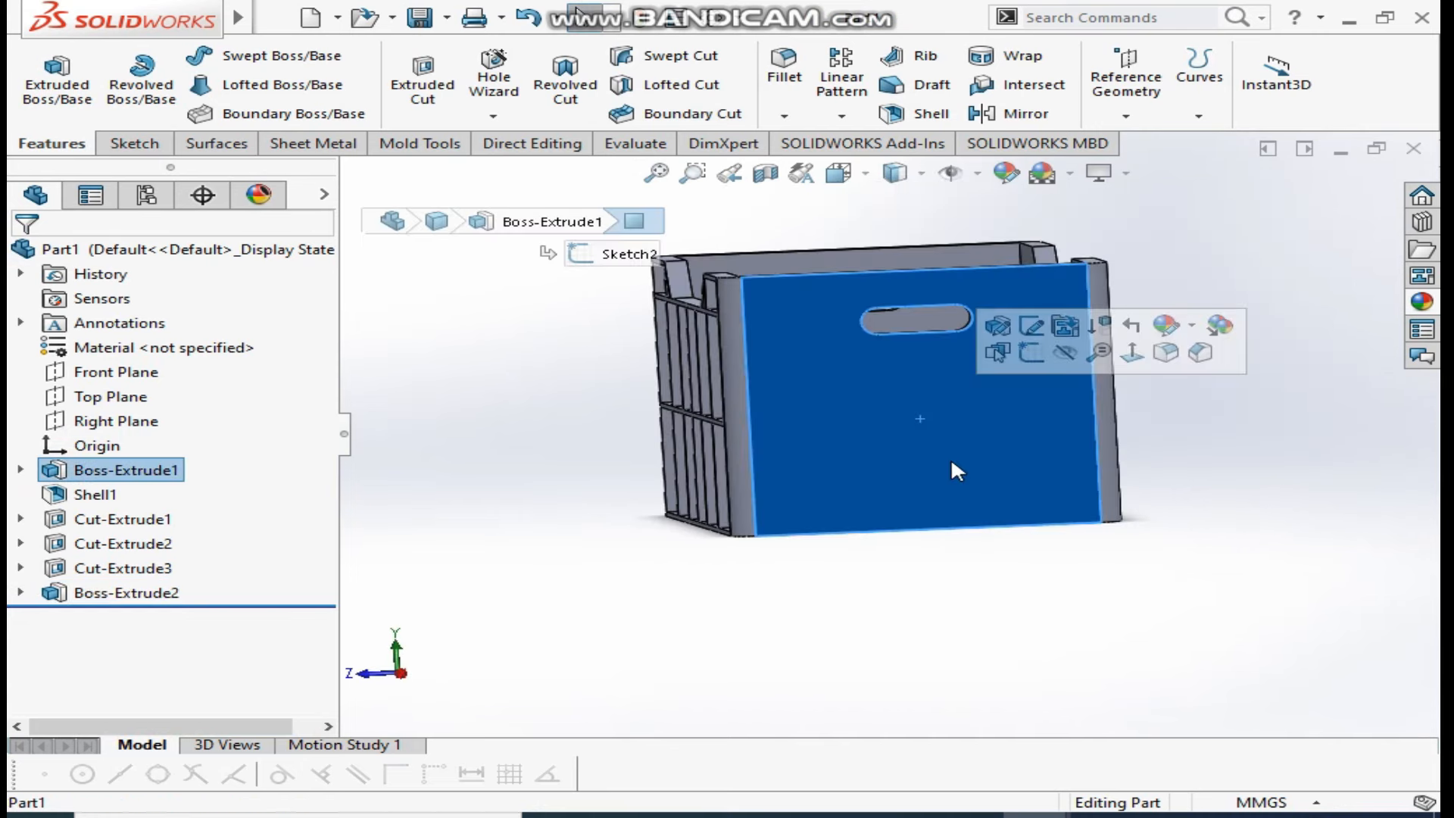
pyautogui.click(1036, 353)
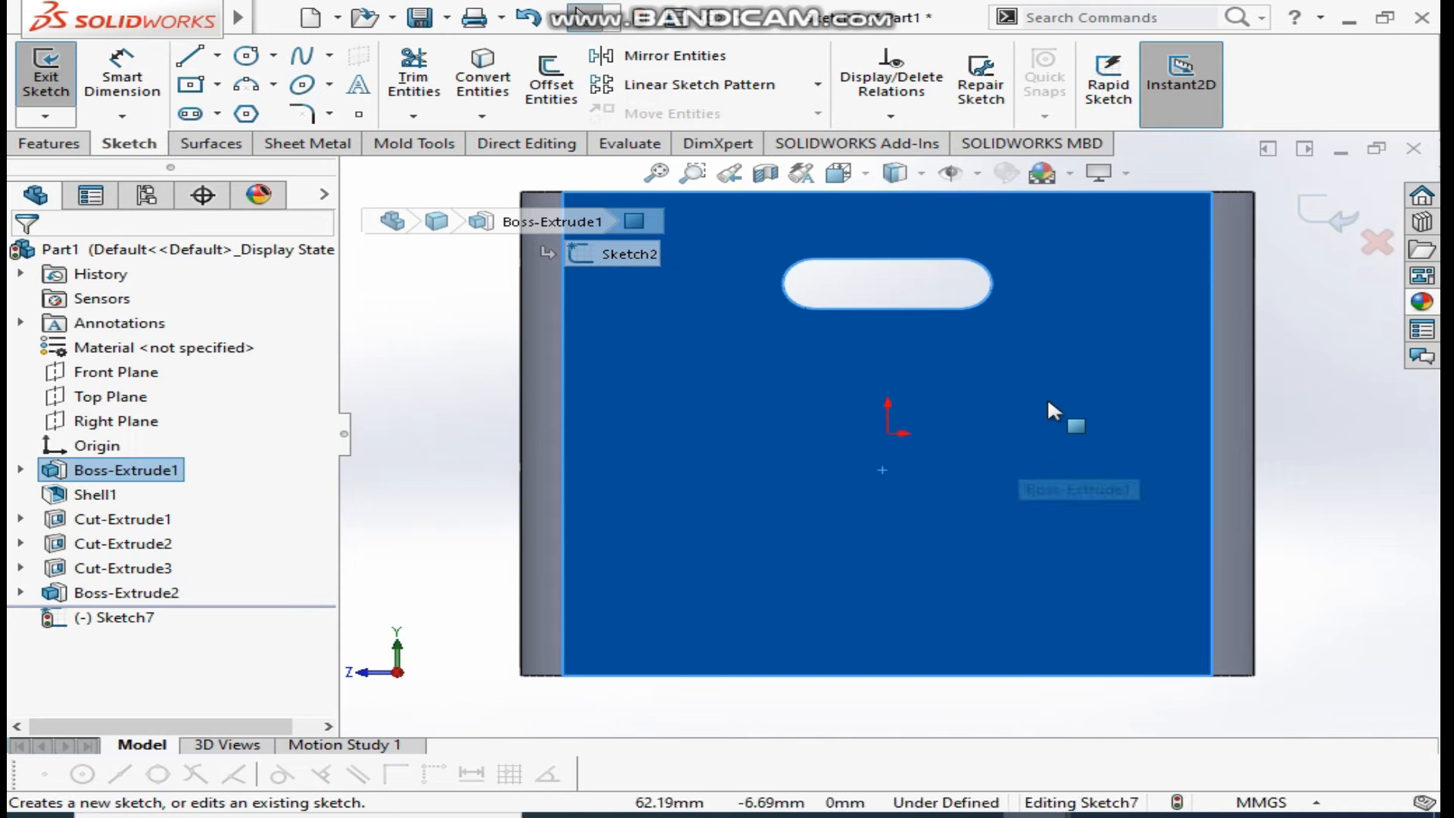
pyautogui.click(188, 61)
pyautogui.moveTo(887, 308)
pyautogui.mouseDown()
pyautogui.moveTo(851, 621)
pyautogui.moveTo(887, 674)
pyautogui.mouseUp()
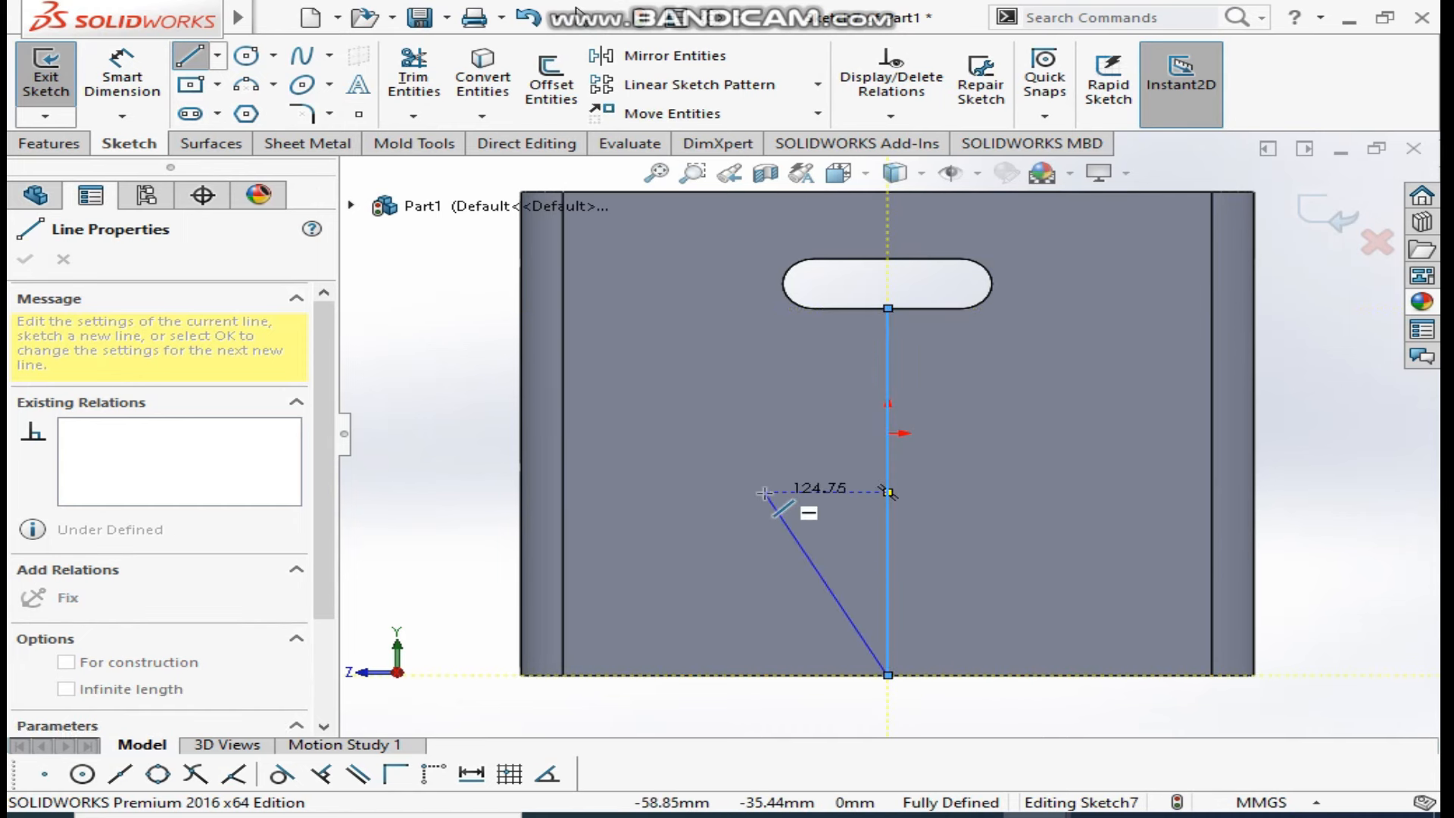
pyautogui.press('Escape')
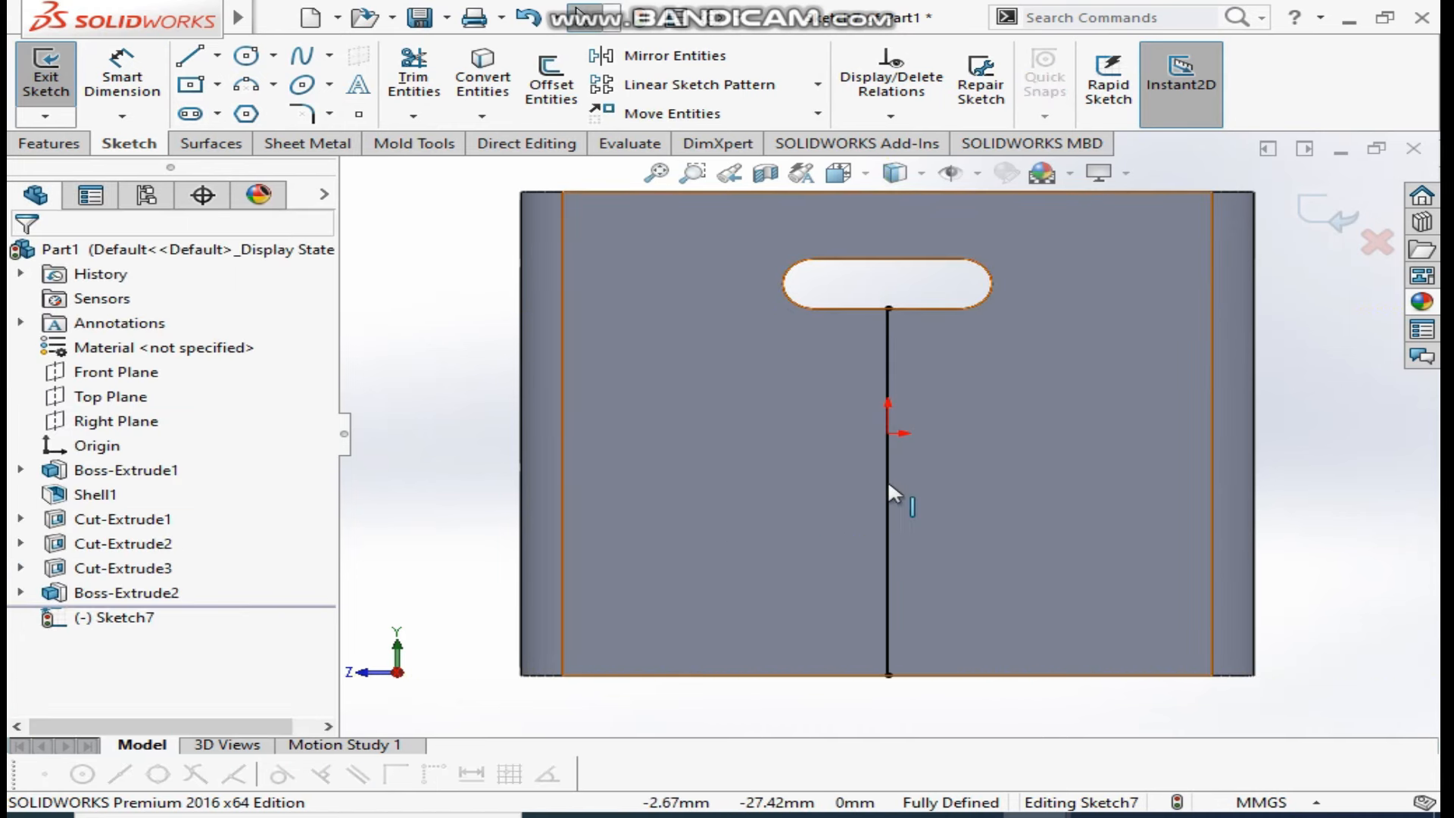
# Delete the vertical centre line and convert the end wall face's rectangular outline into sketch lines
pyautogui.click(888, 485)
pyautogui.press('Delete')
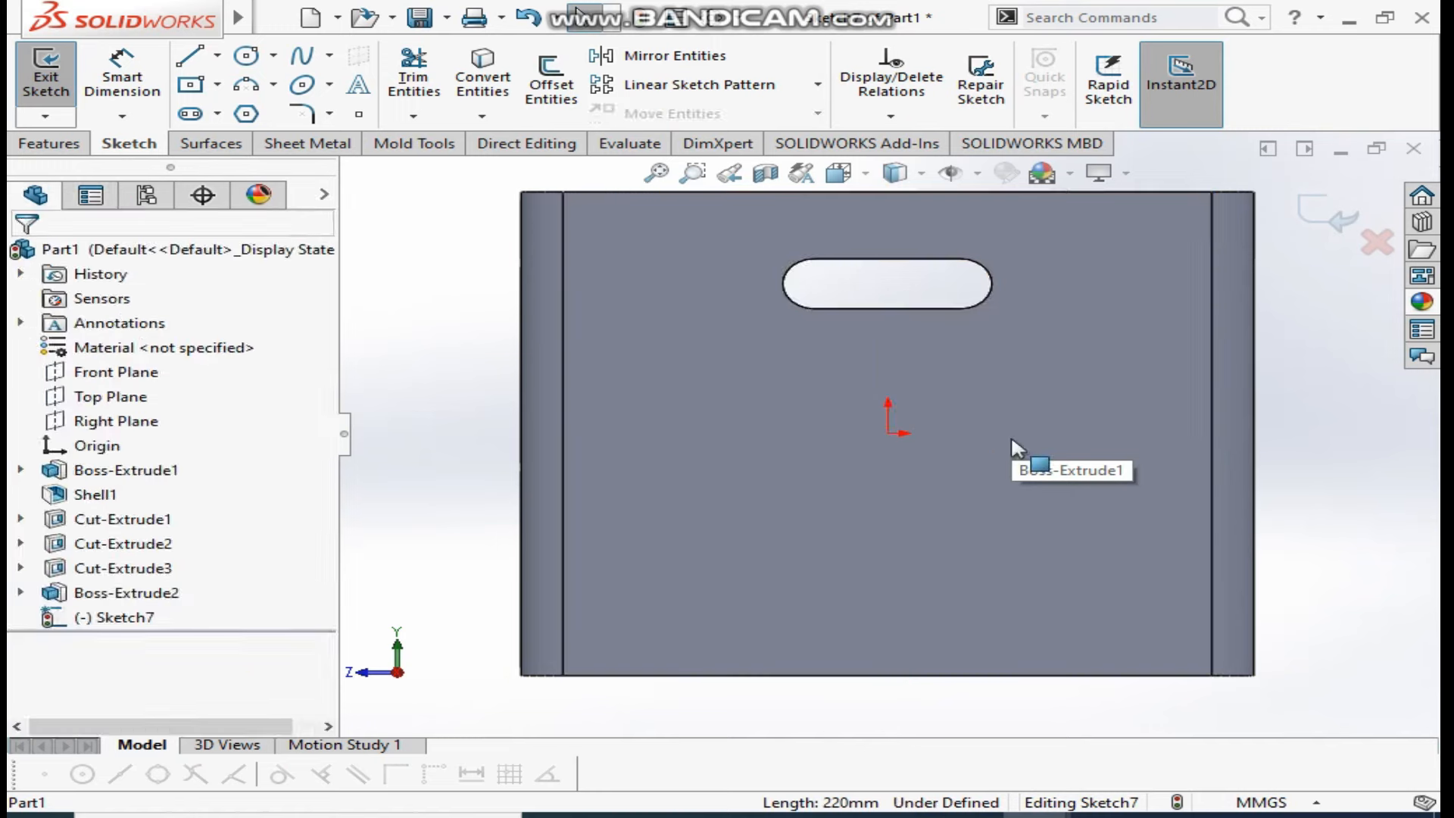
pyautogui.click(622, 372)
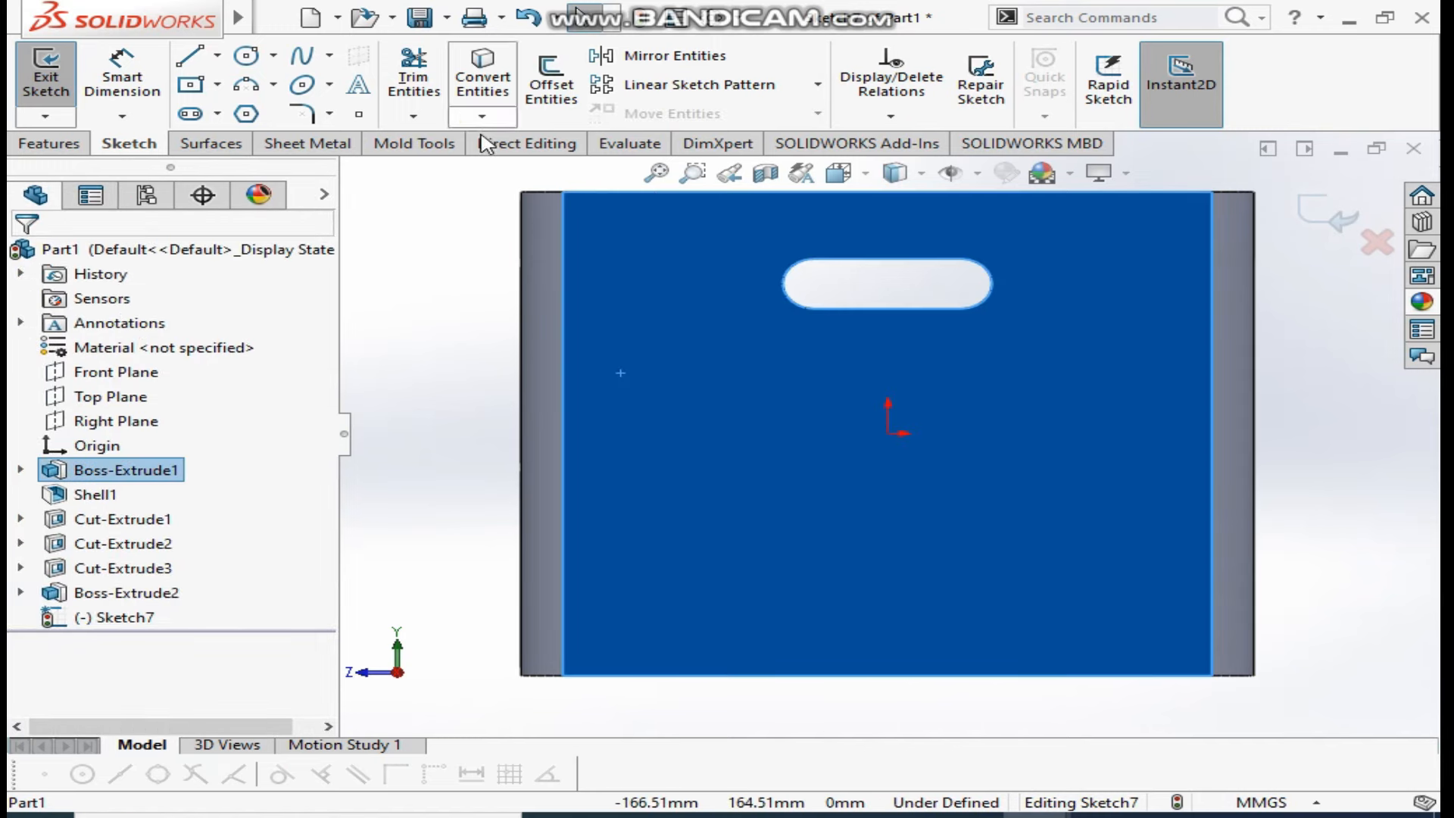
pyautogui.click(483, 84)
# Offset all four outline lines 5 mm inward, with bi-directional off and the direction reversed
pyautogui.click(551, 83)
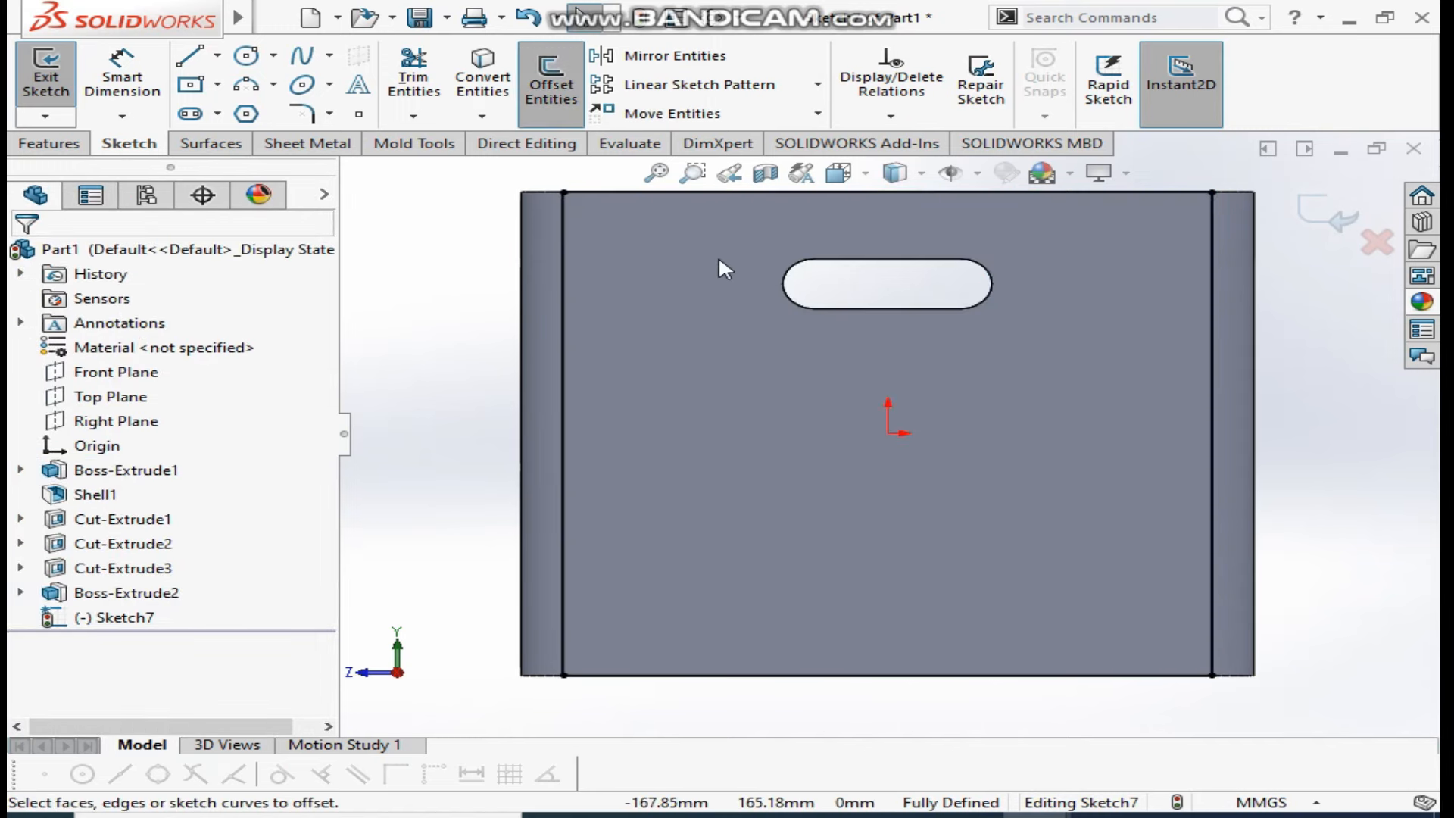
pyautogui.click(564, 379)
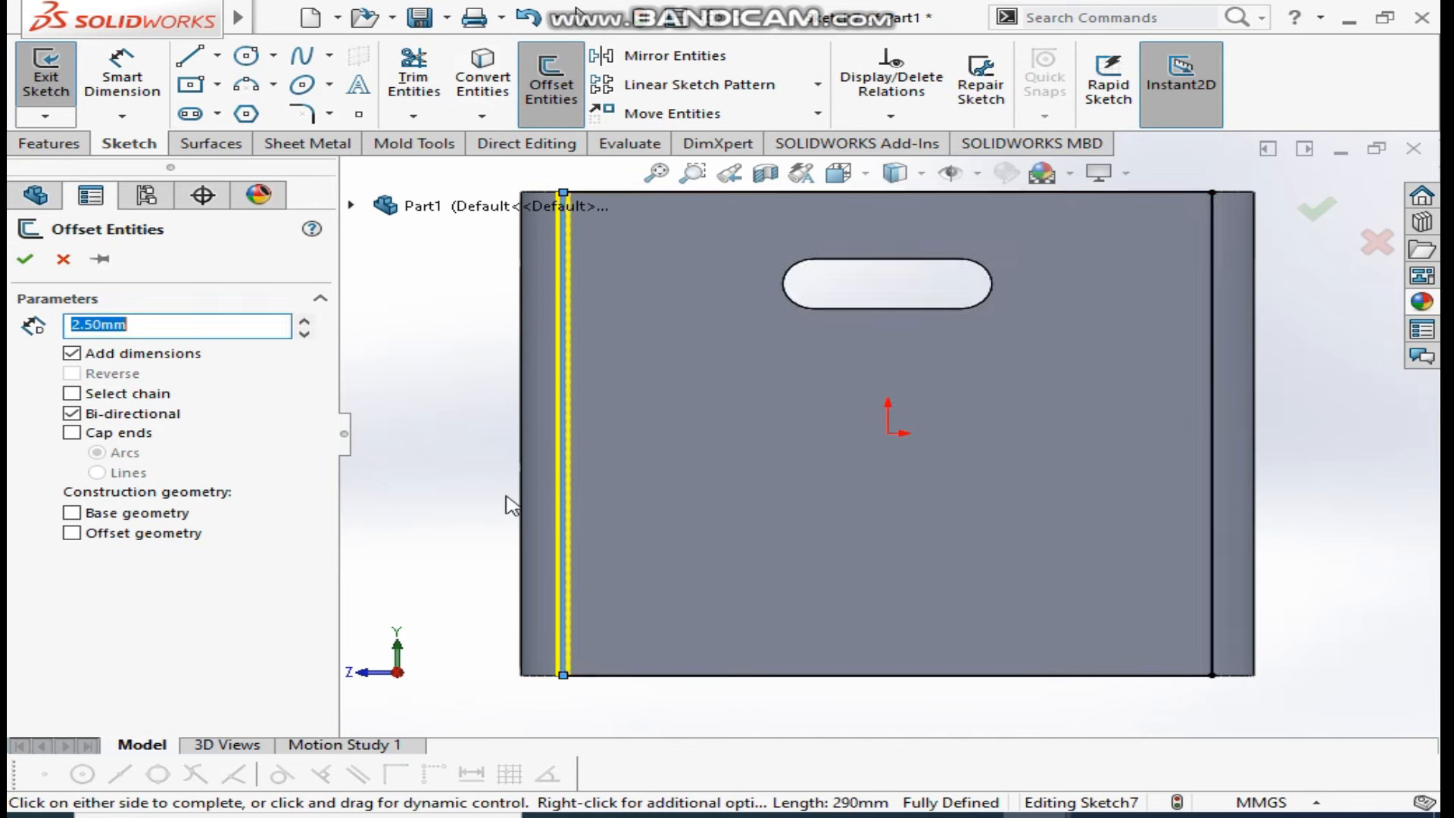
pyautogui.click(740, 675)
pyautogui.click(1212, 604)
pyautogui.click(1048, 194)
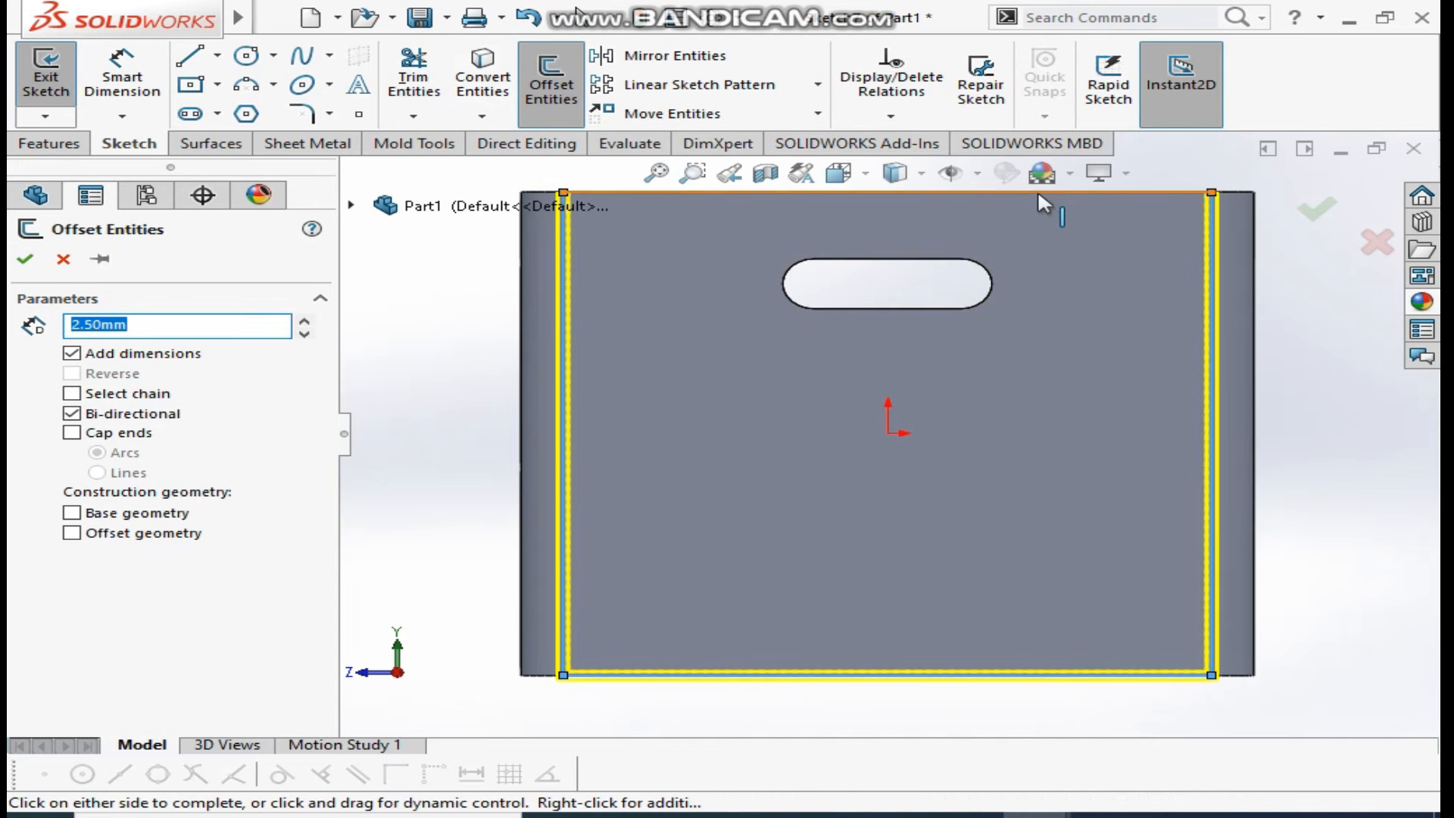
pyautogui.click(72, 413)
pyautogui.click(73, 374)
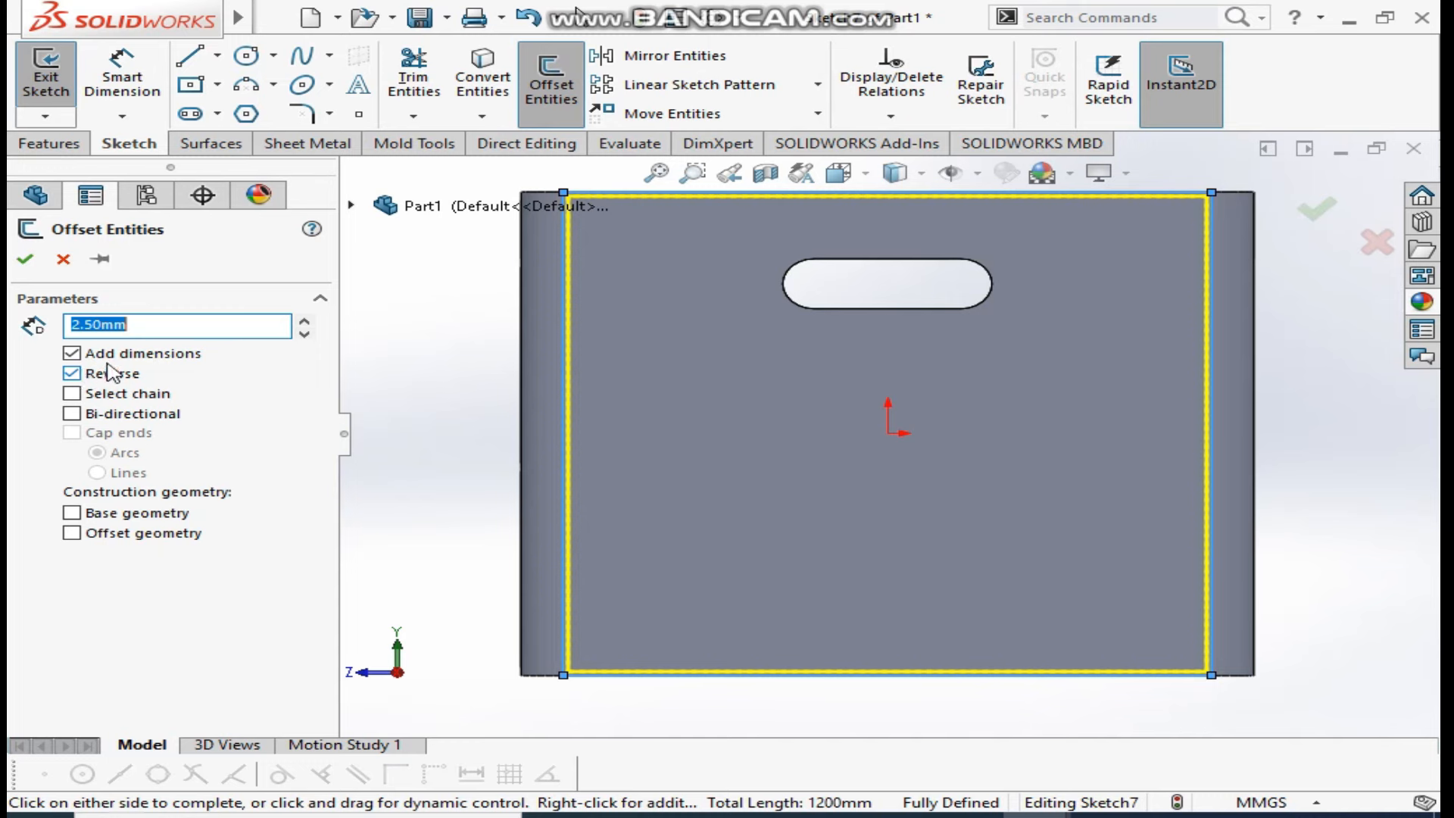
pyautogui.write('5')
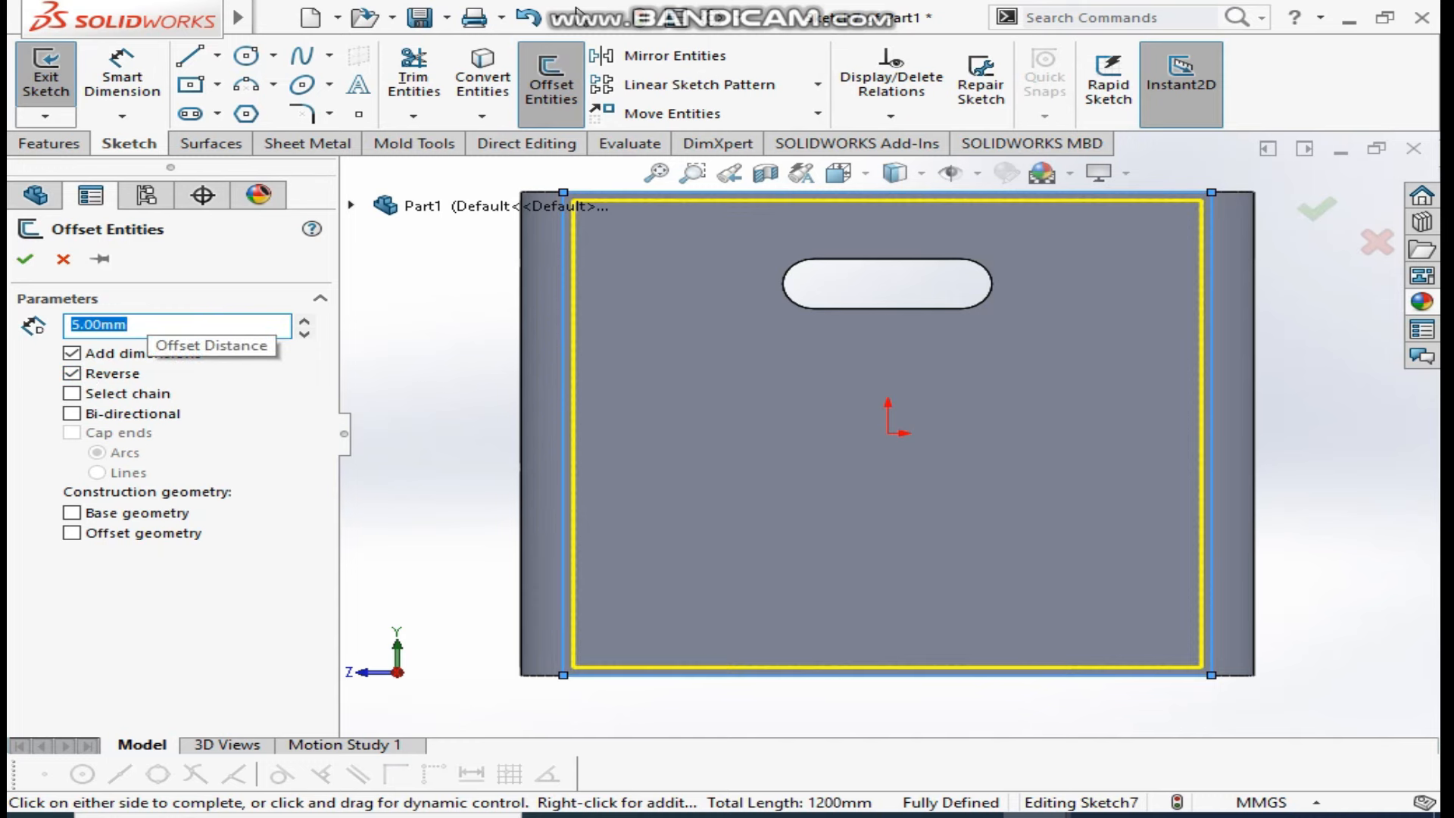
pyautogui.click(25, 259)
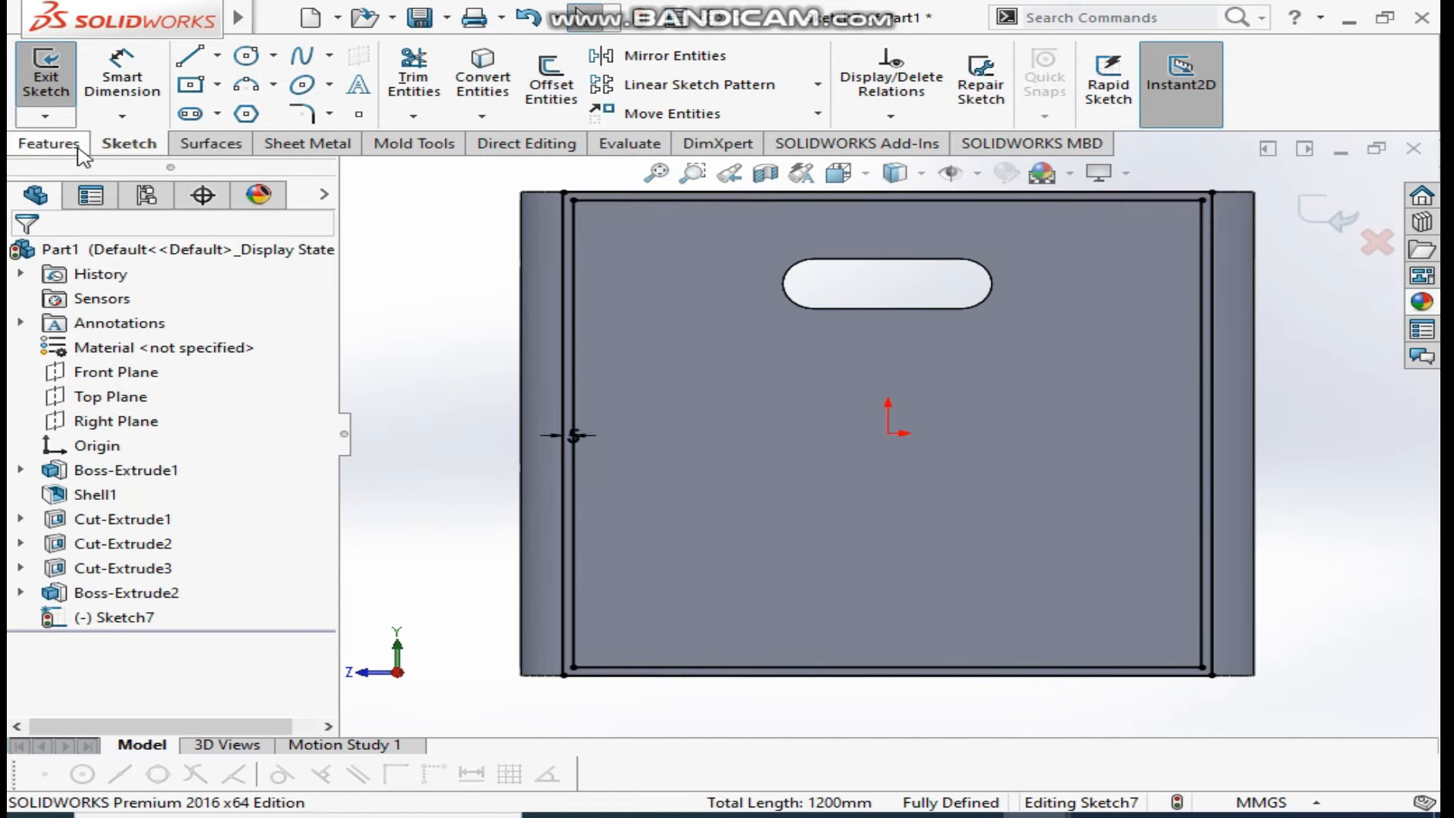
# Cut-extrude the region inside the offset rectangle to a blind depth of 15 mm
pyautogui.click(48, 143)
pyautogui.click(401, 83)
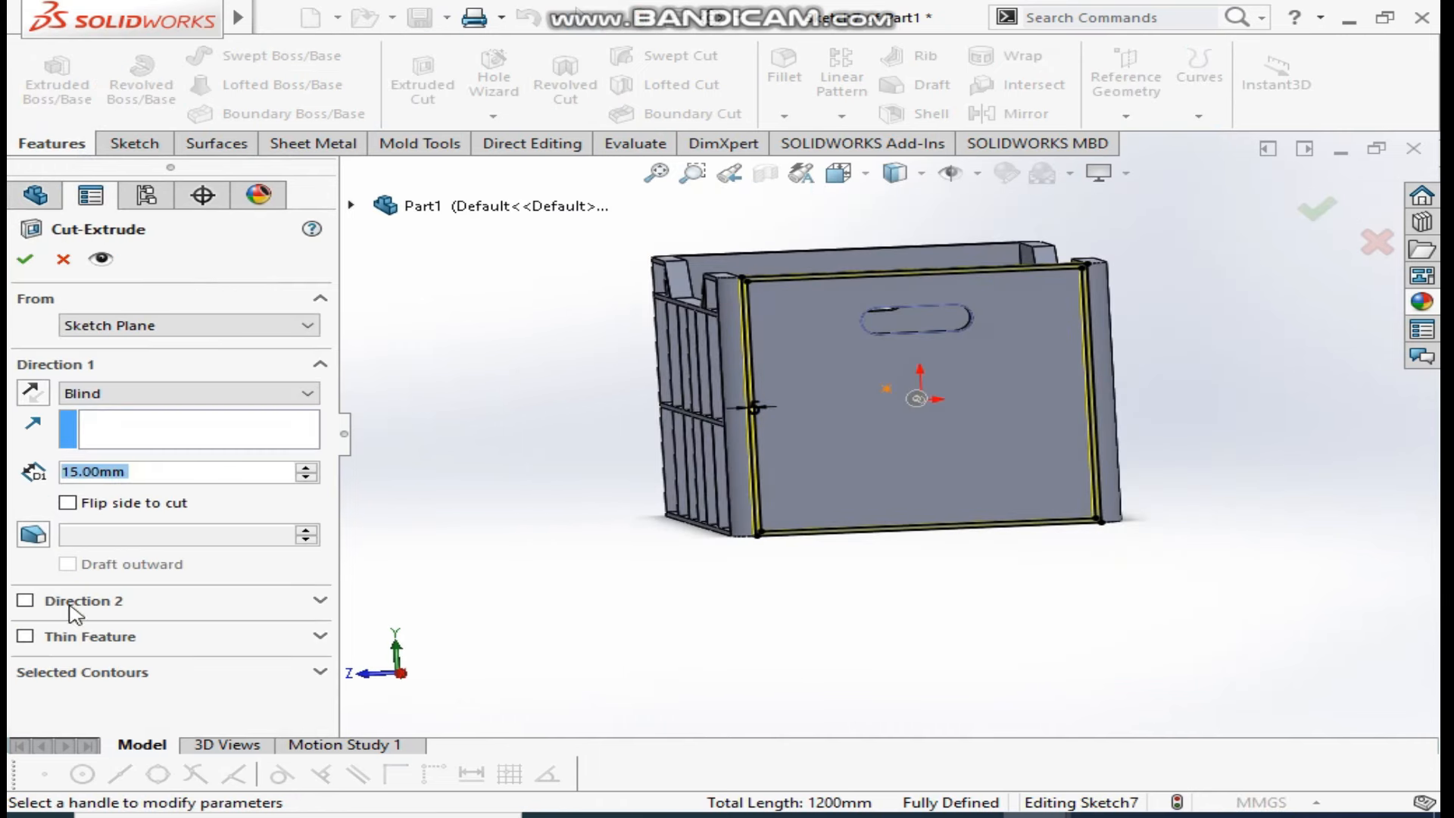
pyautogui.click(154, 673)
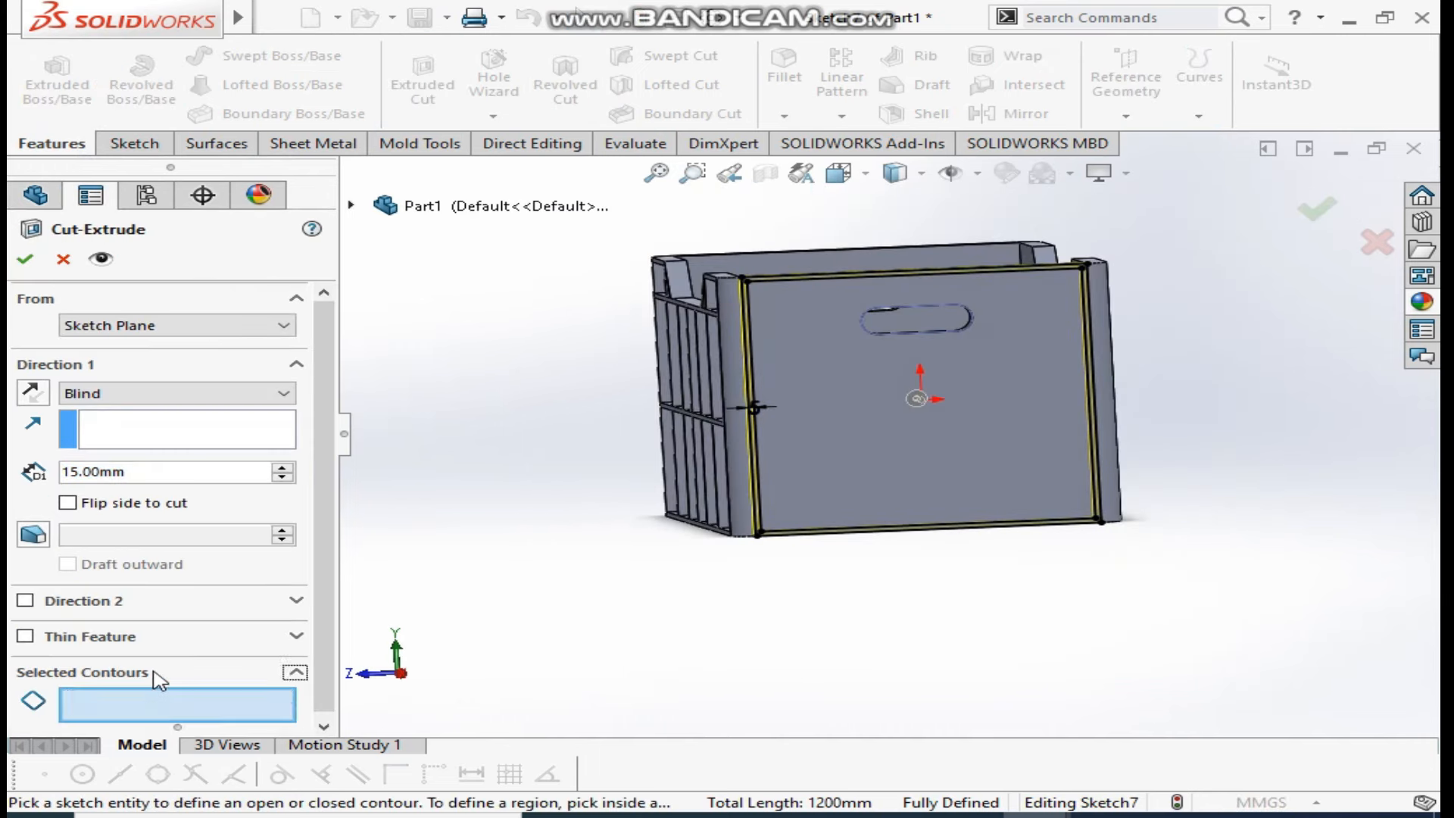
pyautogui.click(948, 403)
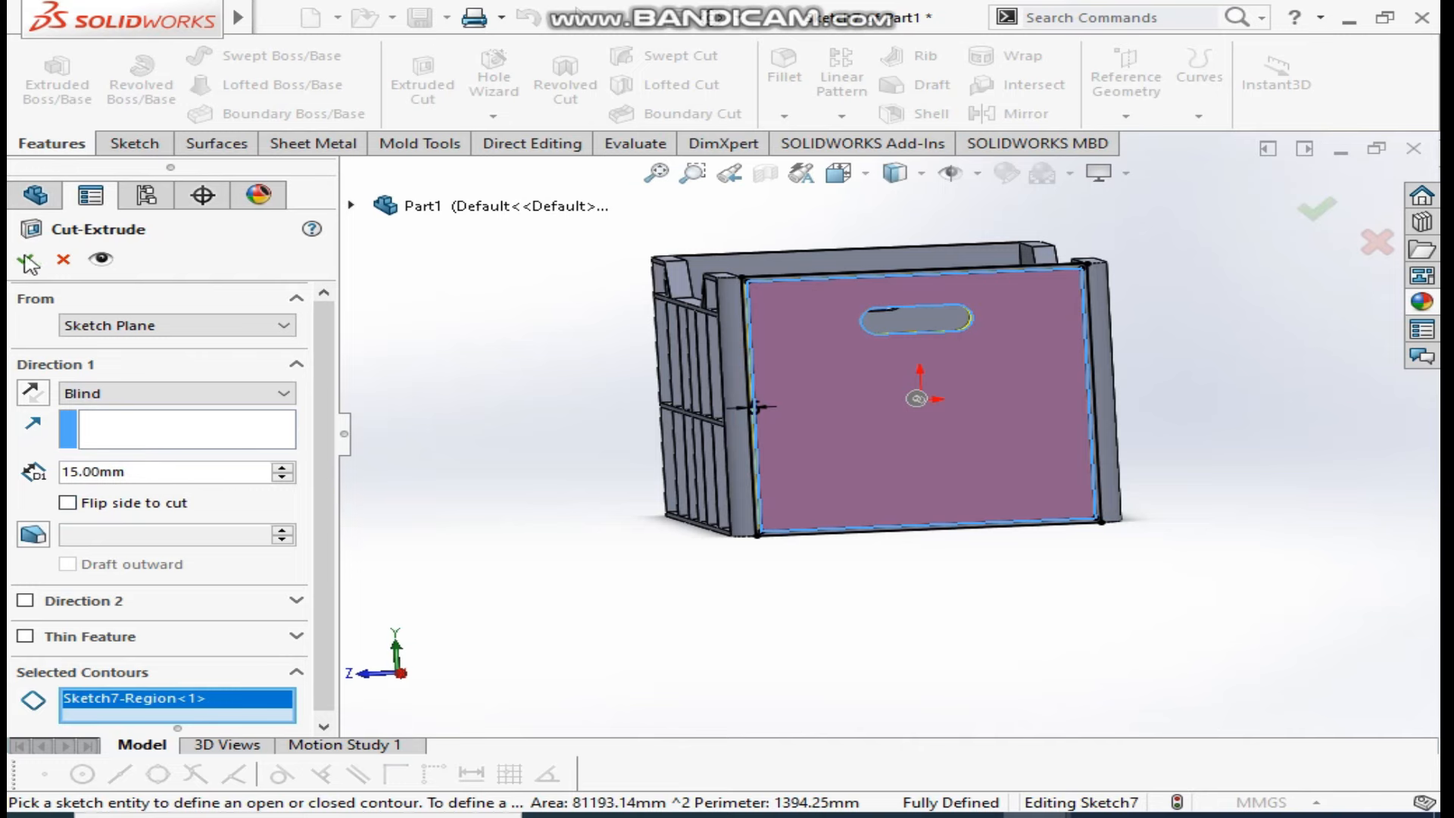
pyautogui.click(27, 262)
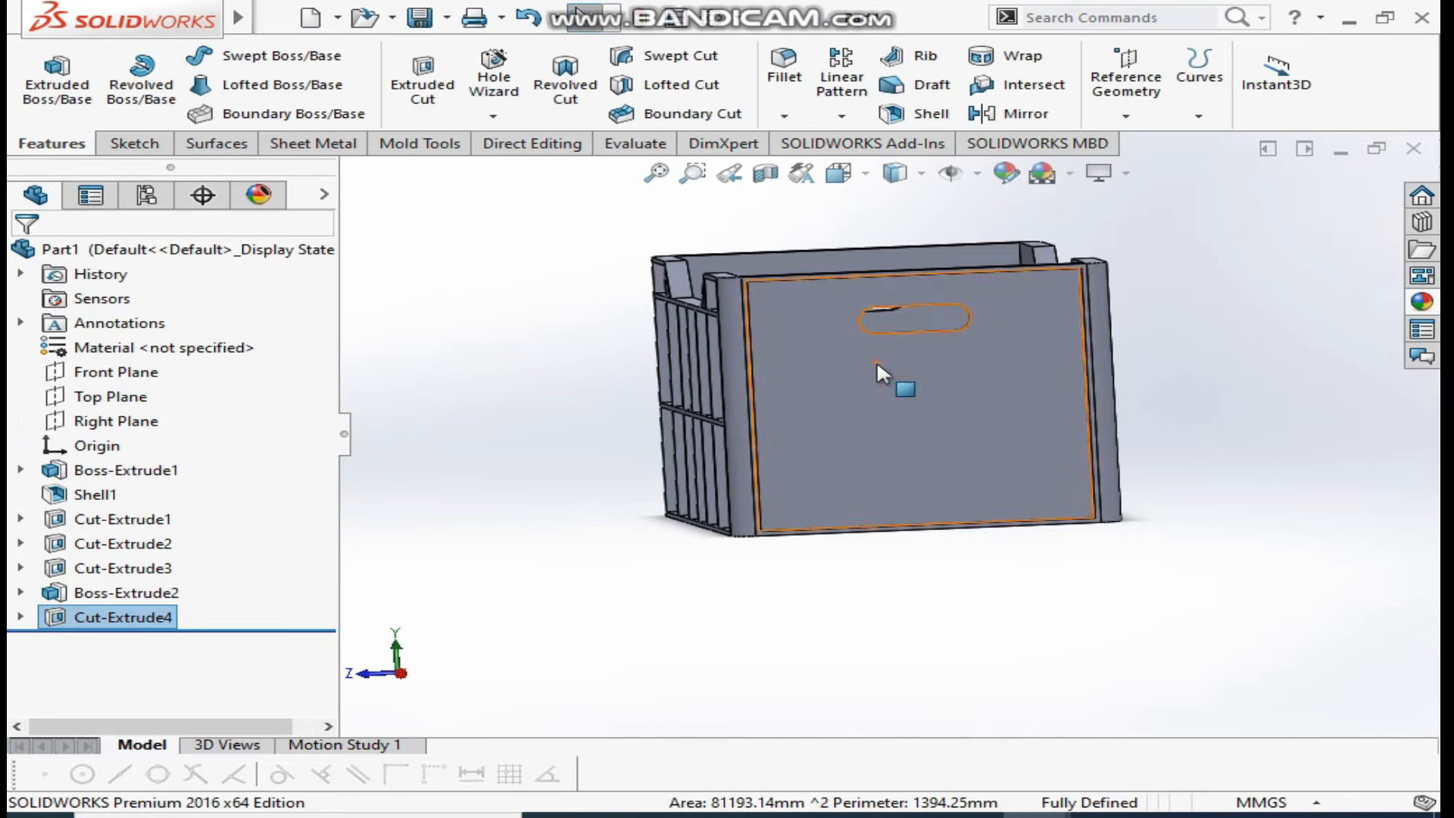
# Start a sketch on the recessed end face and draw a vertical line from the handle slot's lower edge midpoint to the recess's bottom edge
pyautogui.moveTo(997, 603); pyautogui.dragTo(1143, 593, button='middle')
pyautogui.click(1013, 371)
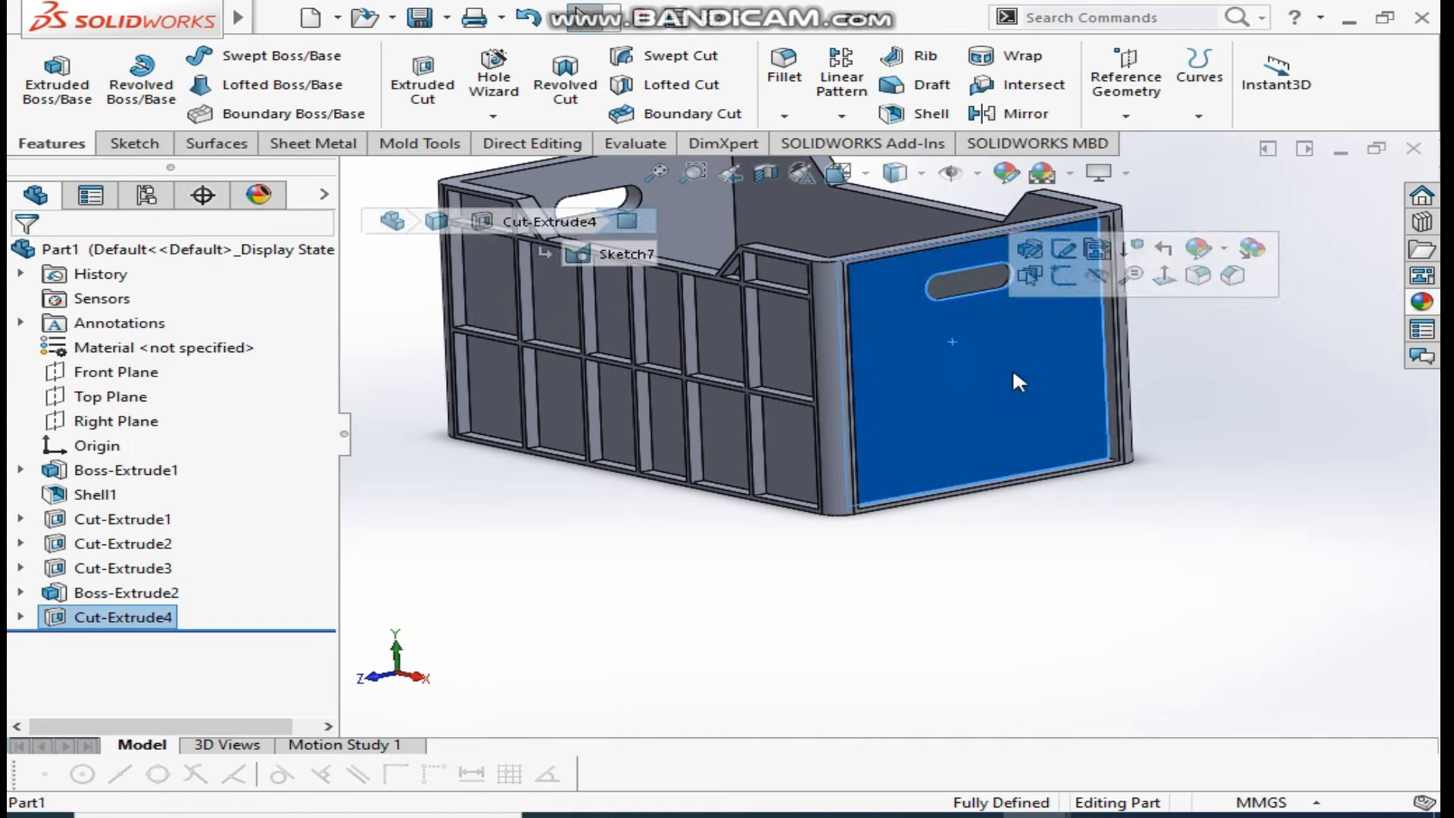
pyautogui.click(1063, 248)
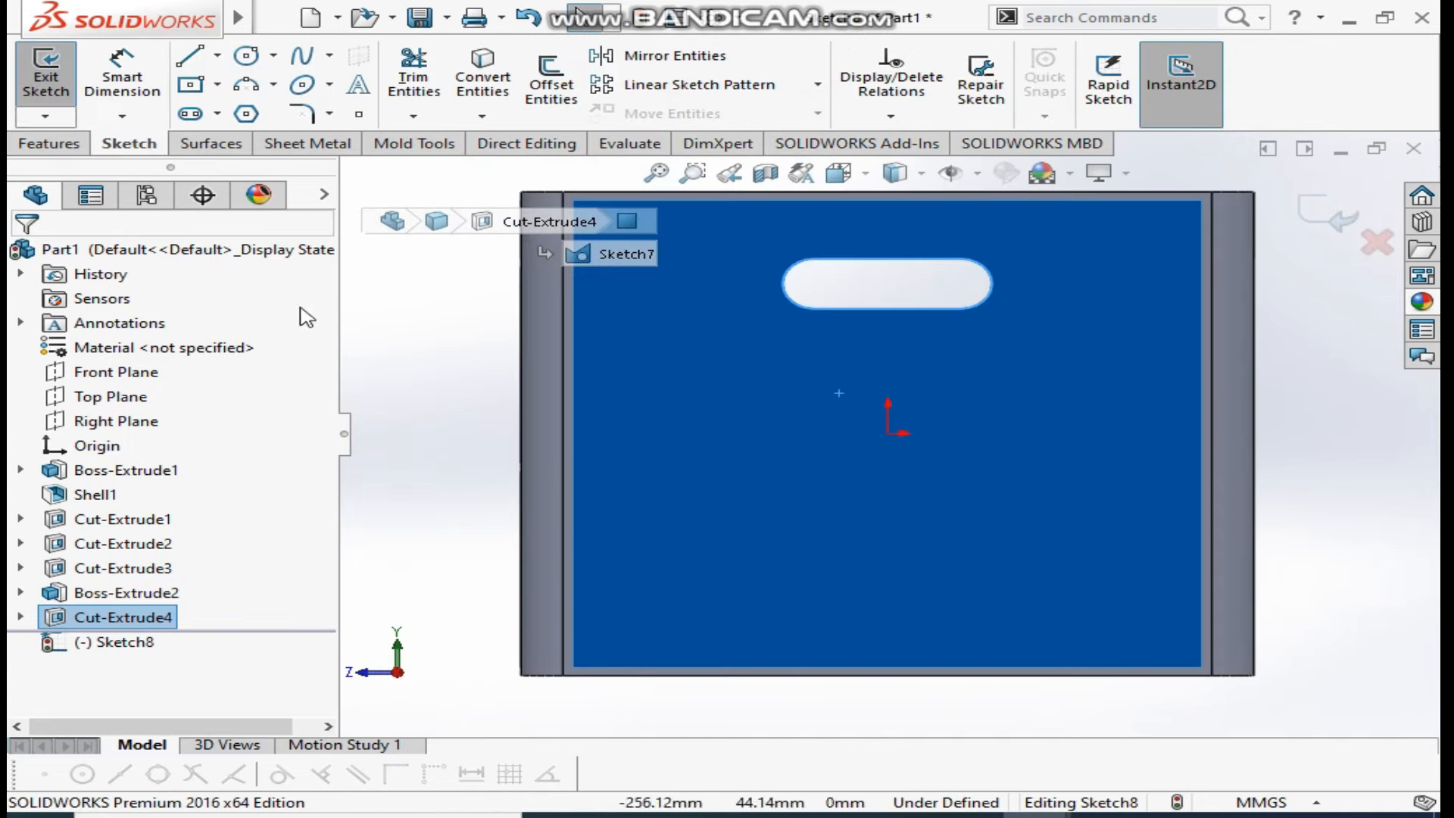
pyautogui.click(372, 271)
pyautogui.click(198, 57)
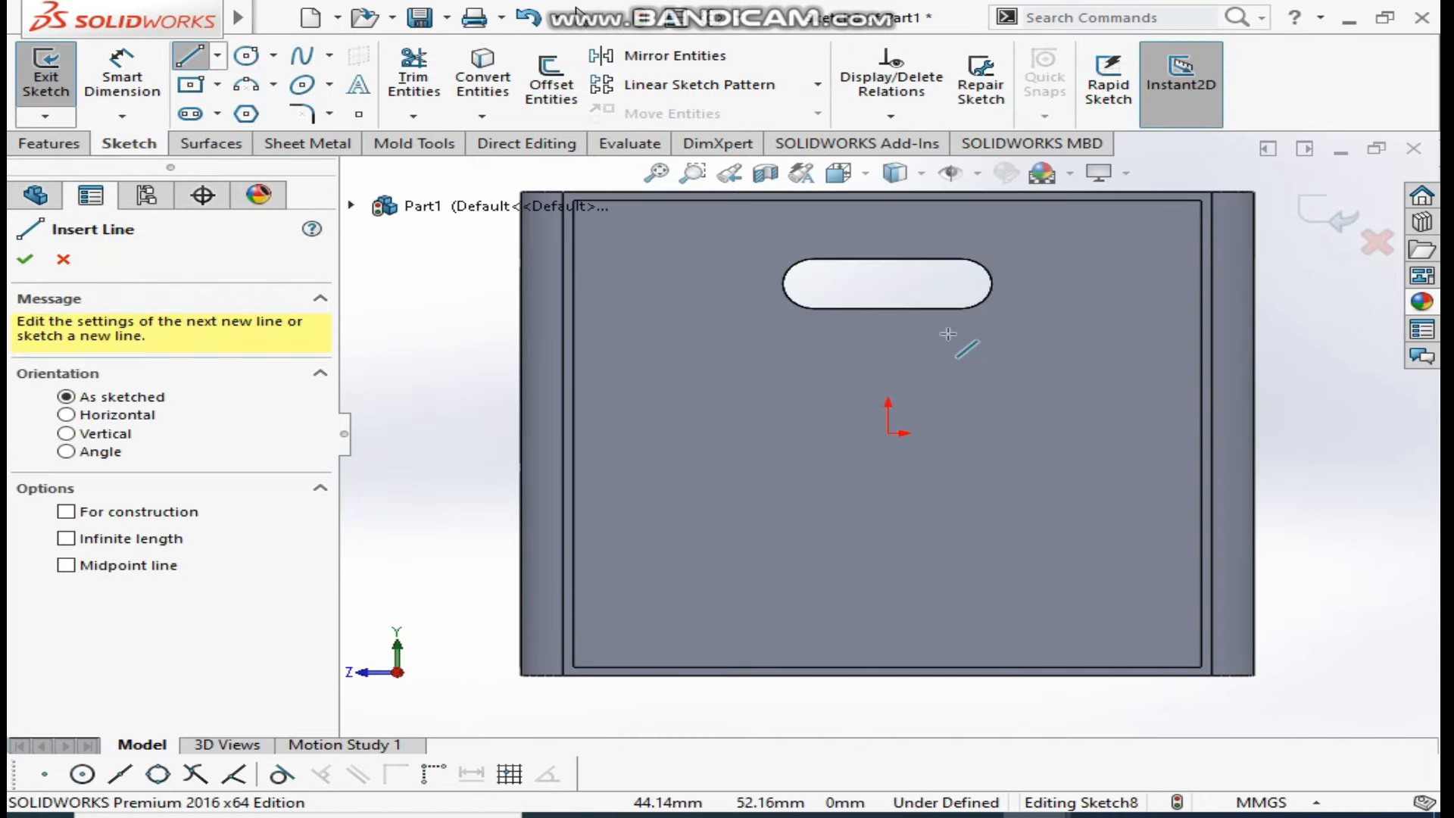
pyautogui.click(887, 308)
pyautogui.click(888, 667)
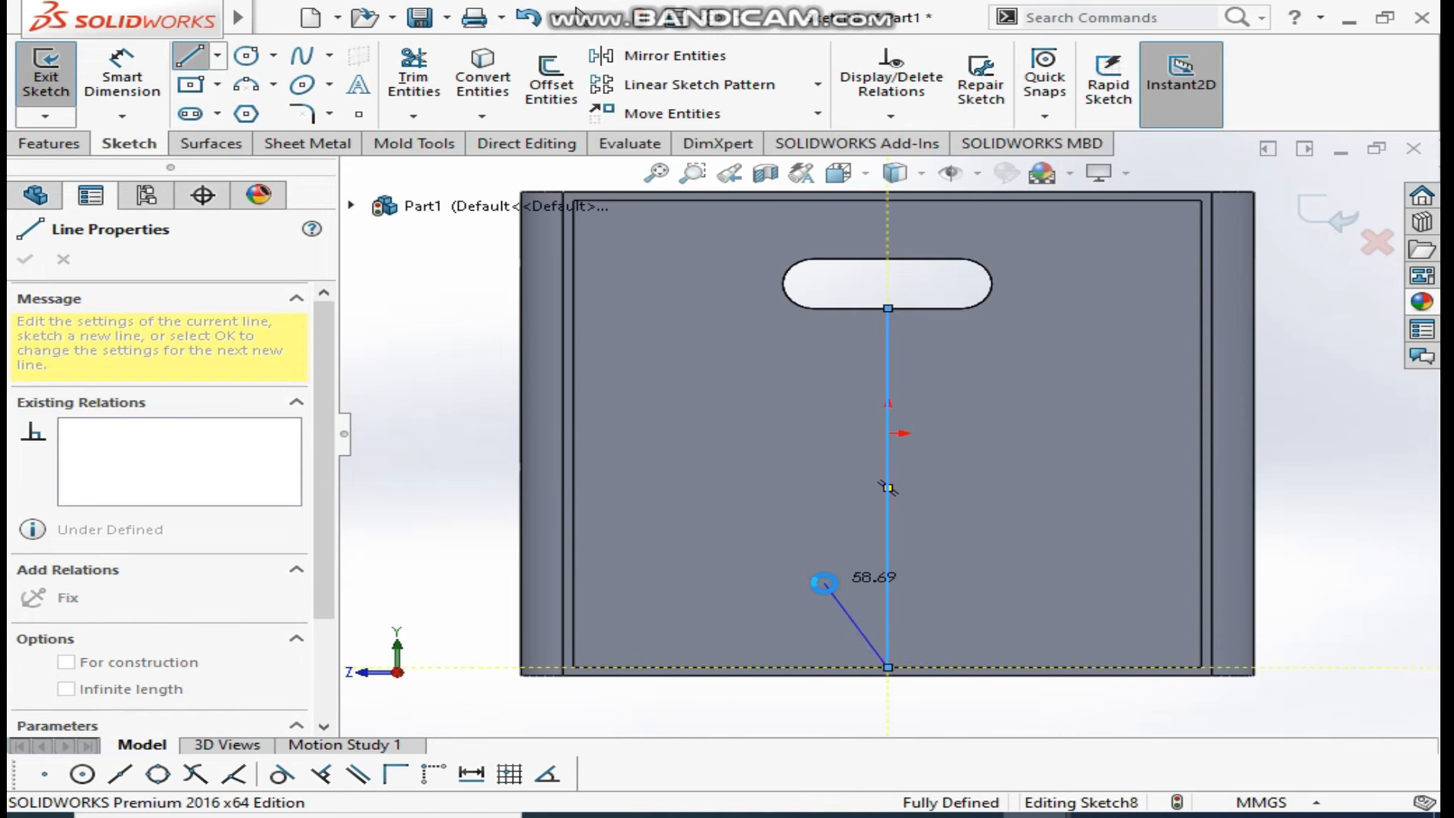
pyautogui.press('Escape')
# Draw a full-height vertical line across the recess, left of the handle slot
pyautogui.press('l')
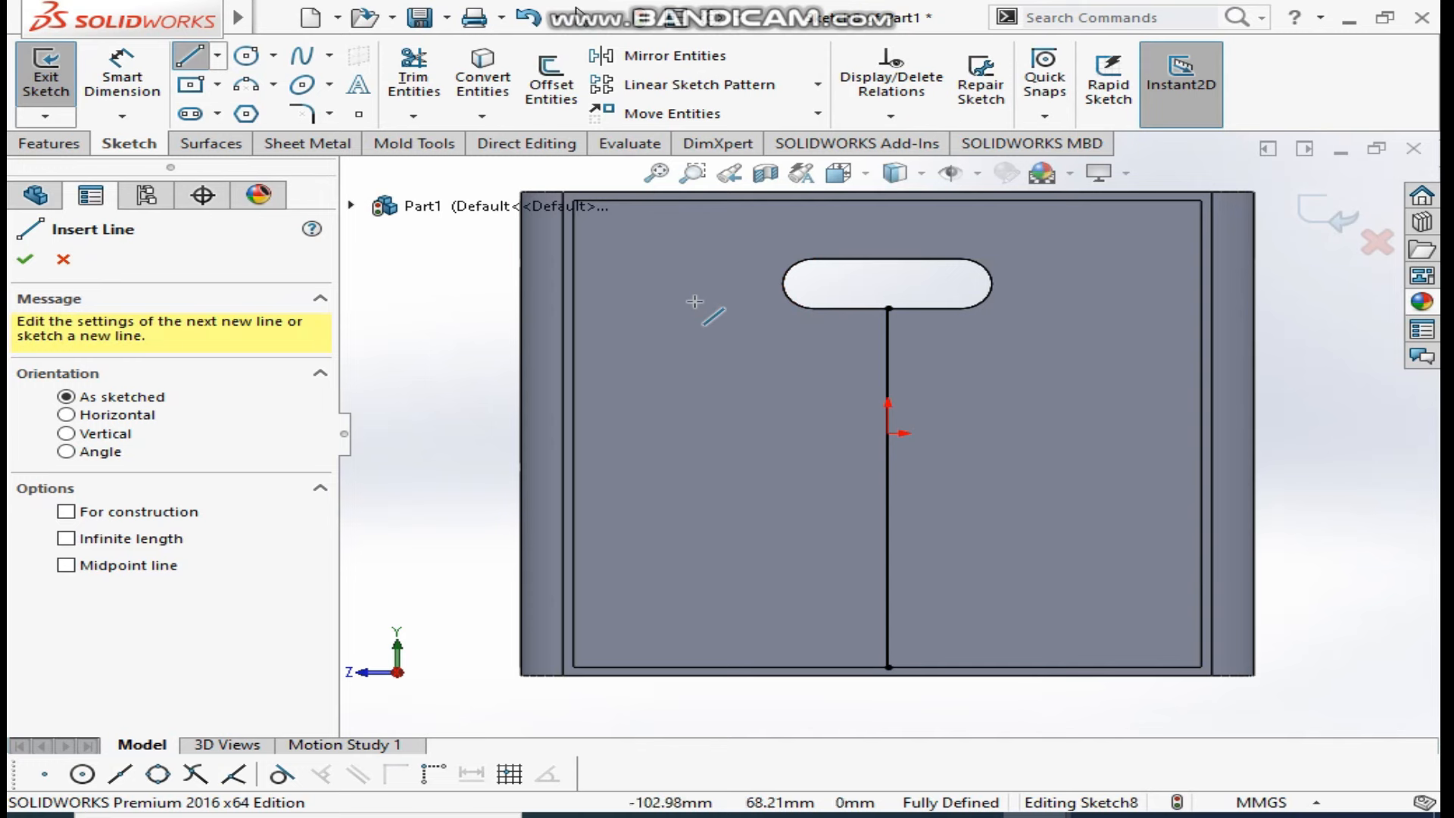
pyautogui.click(721, 200)
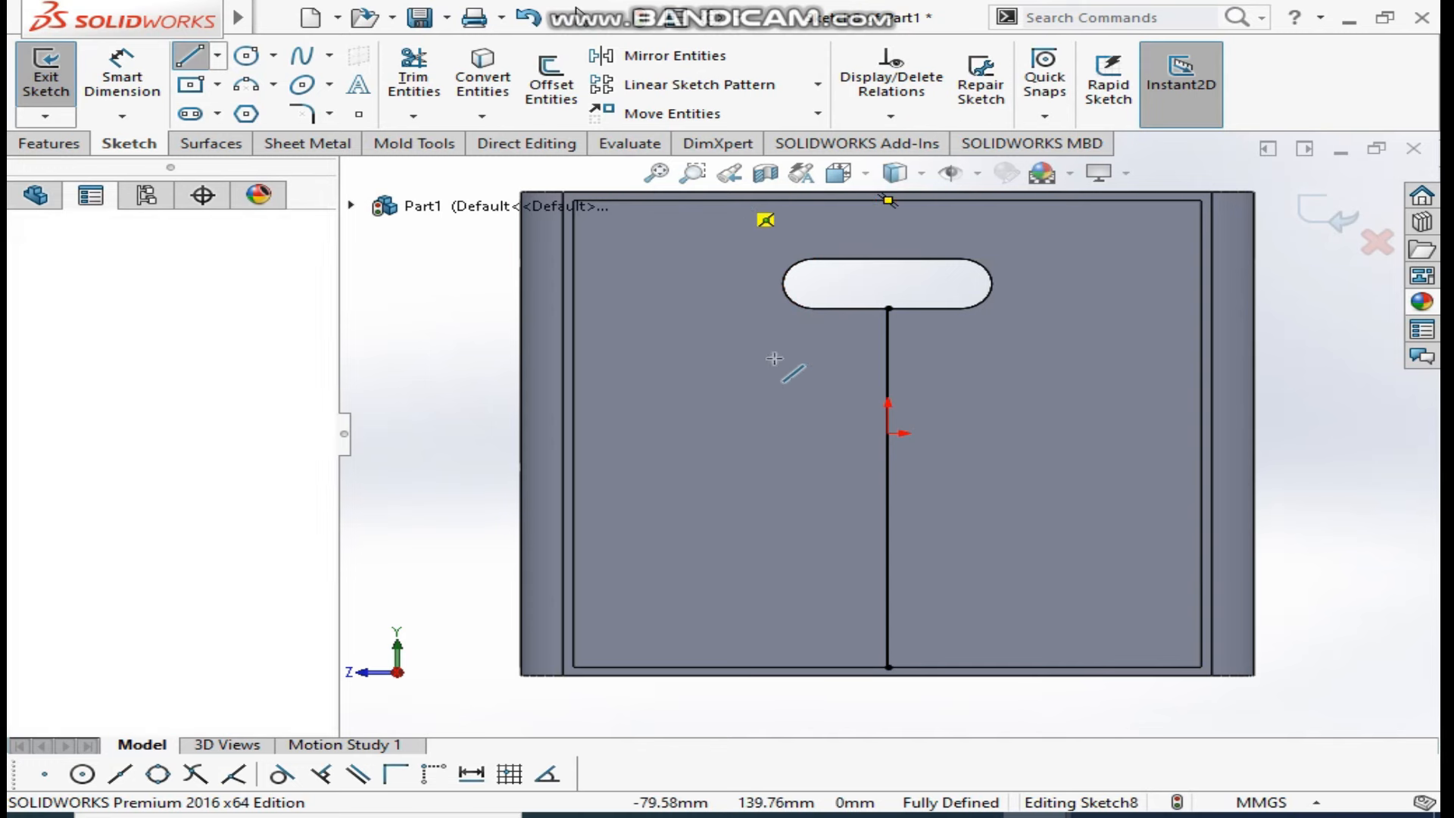
pyautogui.click(721, 667)
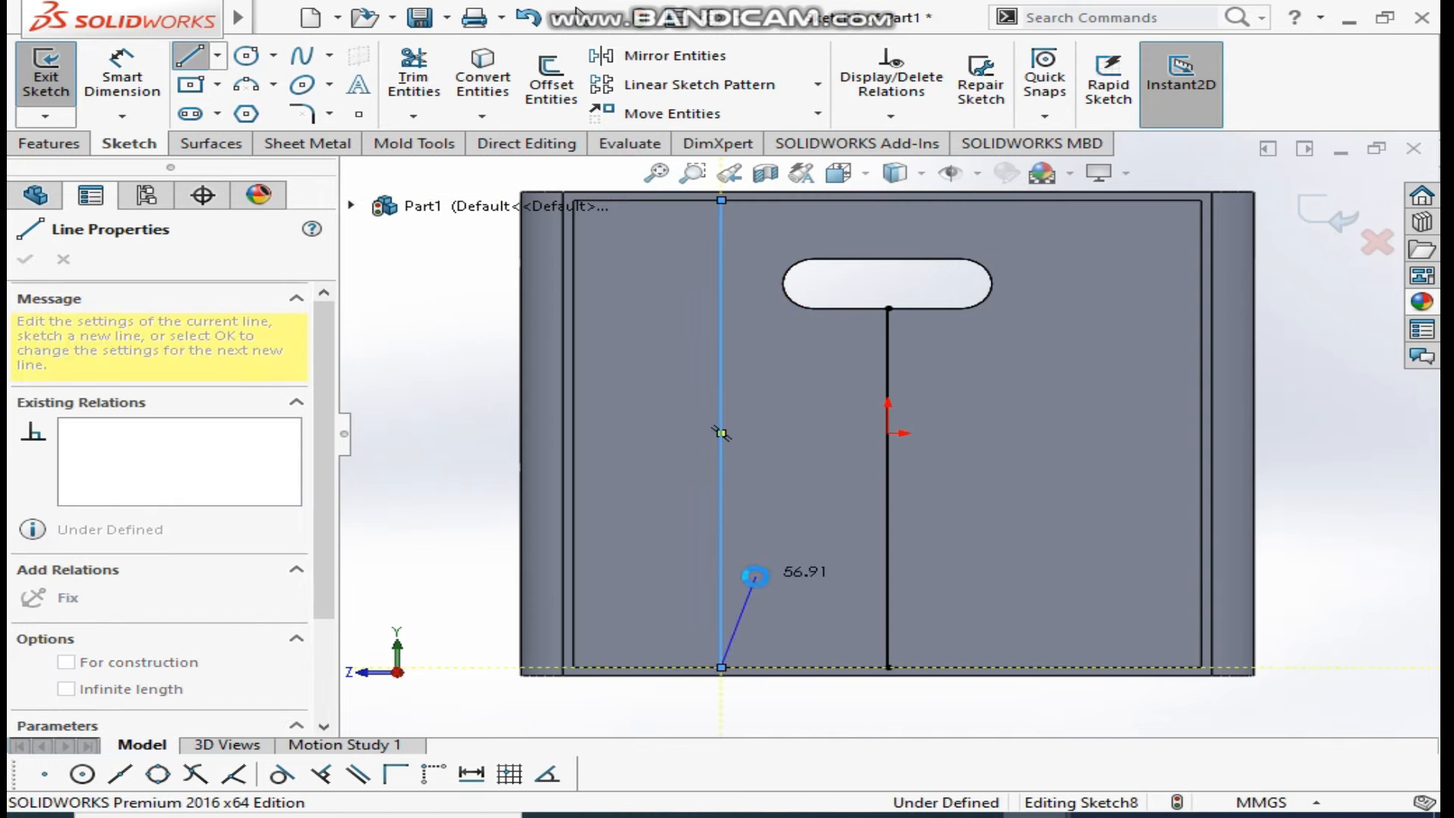
pyautogui.press('Escape')
# Dimension the distance between the left vertical line and the centre line as 70 mm
pyautogui.click(121, 83)
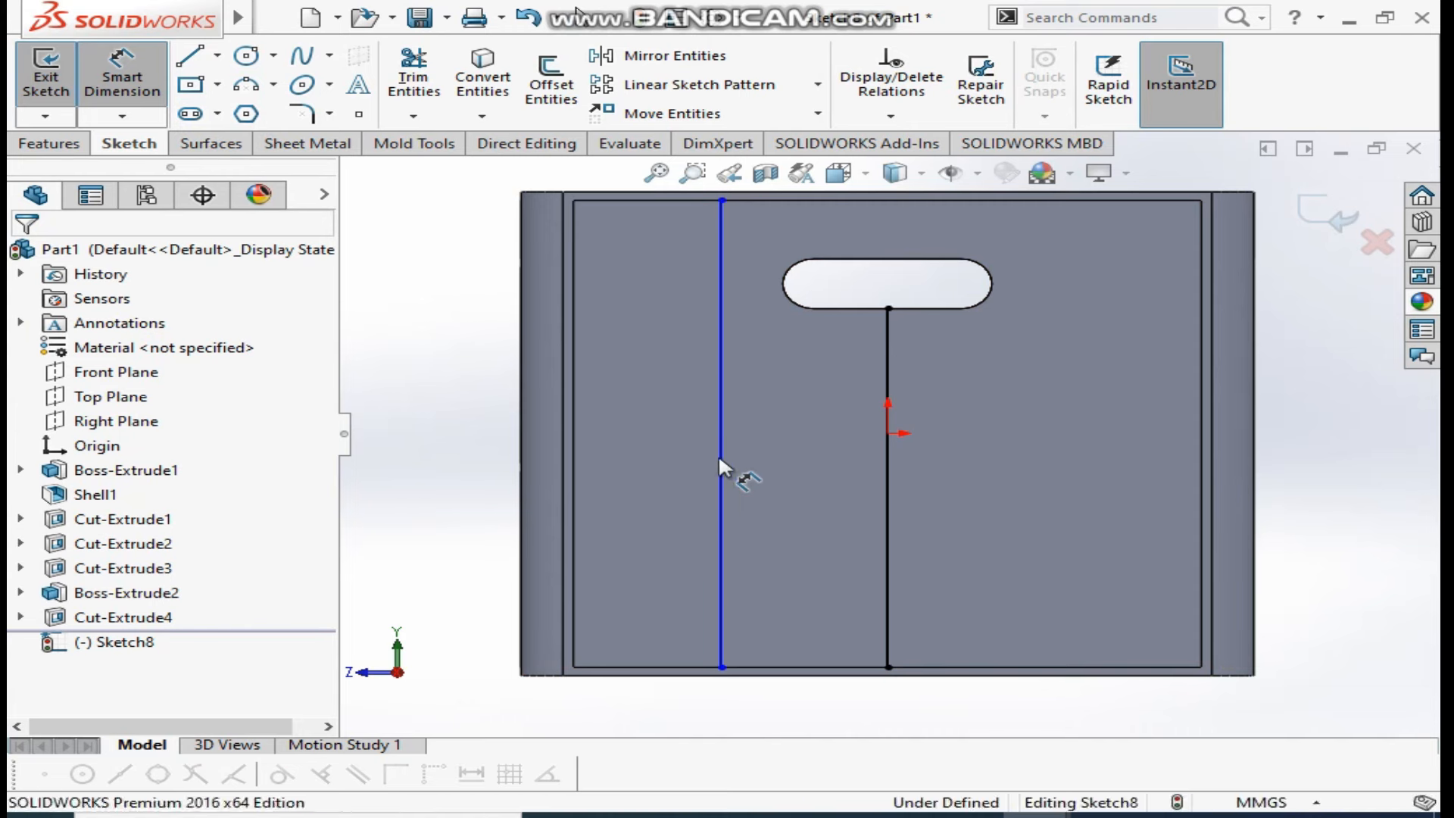
pyautogui.click(889, 514)
pyautogui.click(721, 556)
pyautogui.click(798, 542)
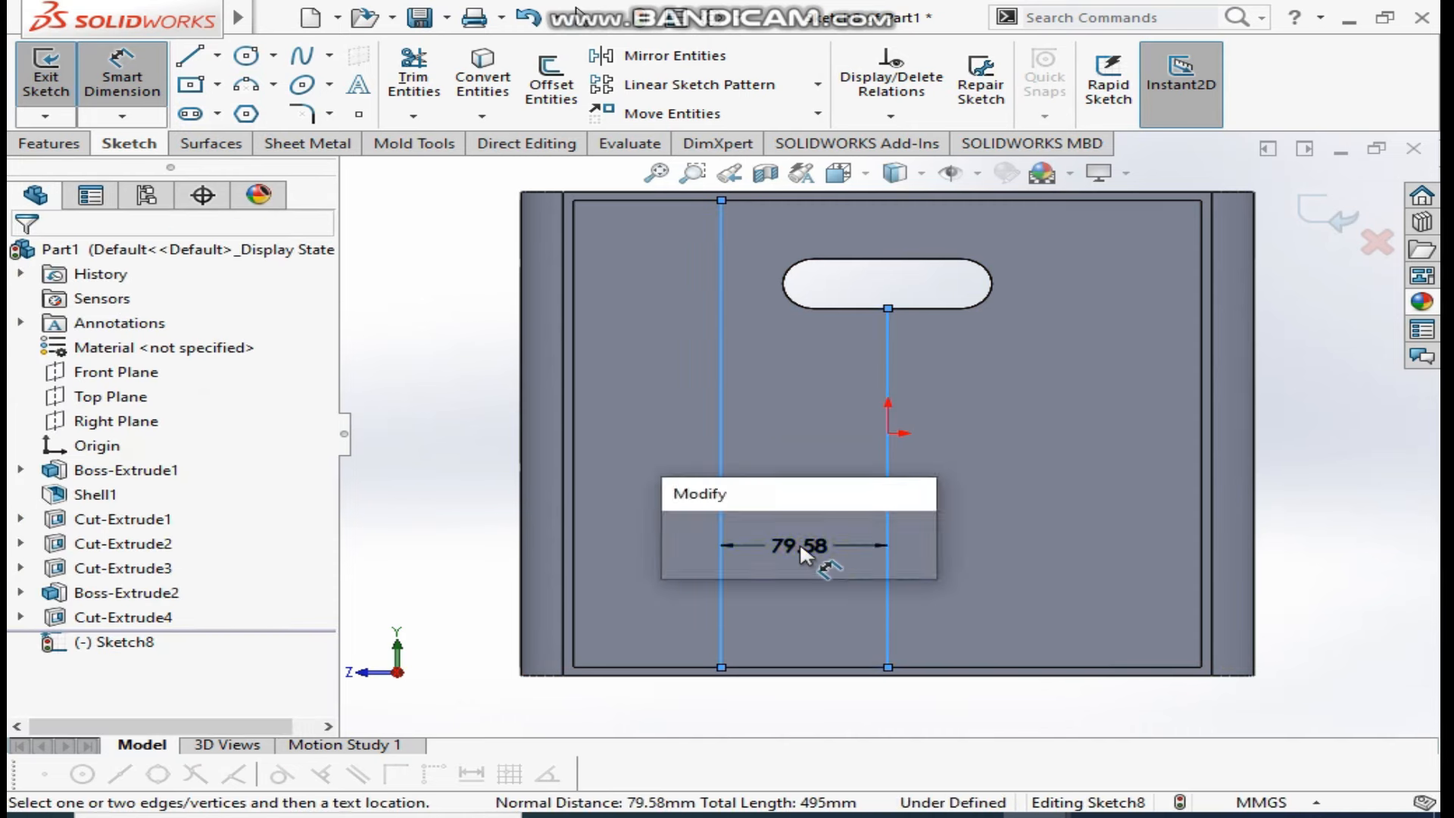
pyautogui.write('70')
pyautogui.press('Return')
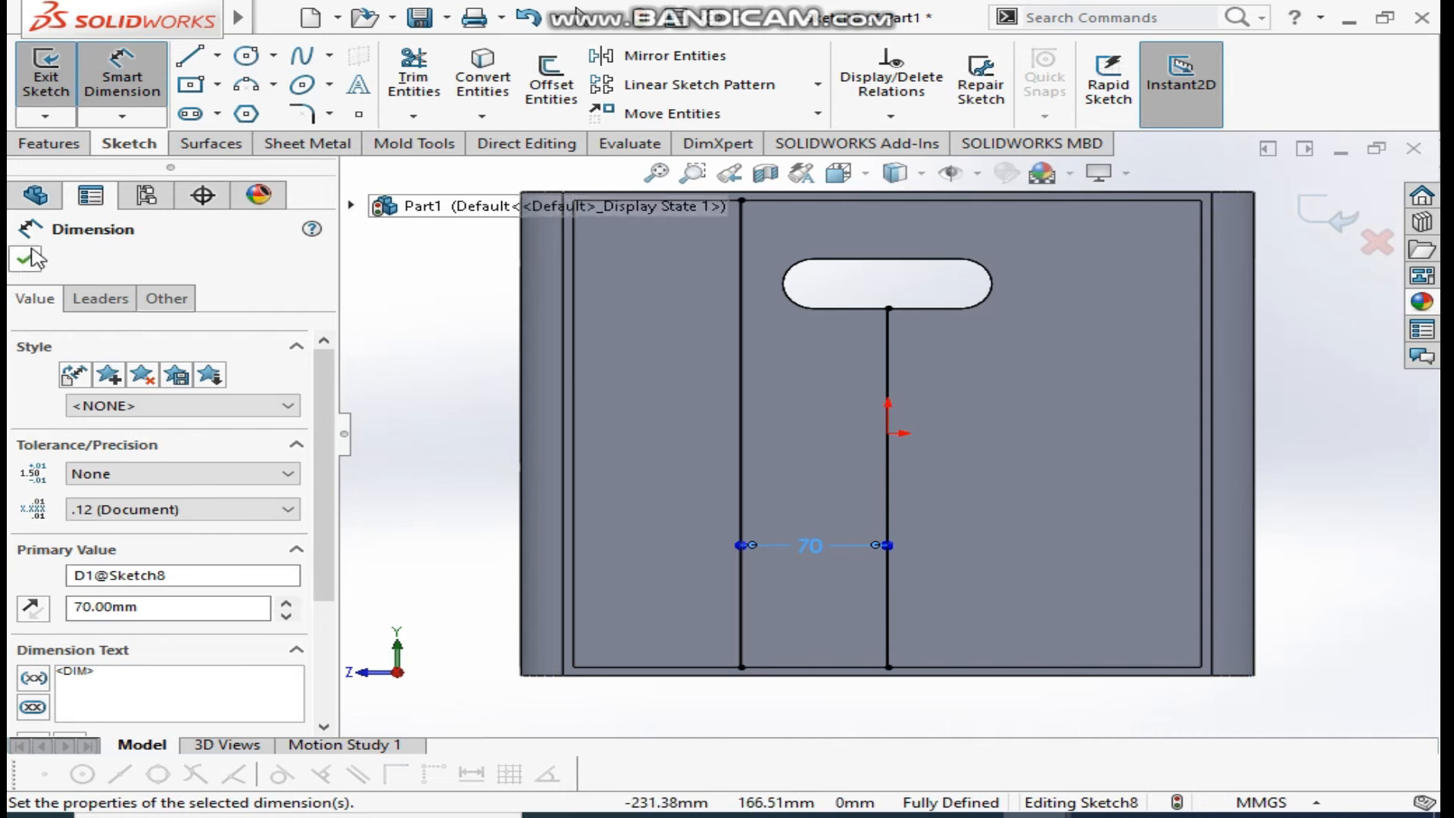
# Draw horizontal lines from the midpoint of the handle slot's upper edge to the recess's left and right edges
pyautogui.click(191, 56)
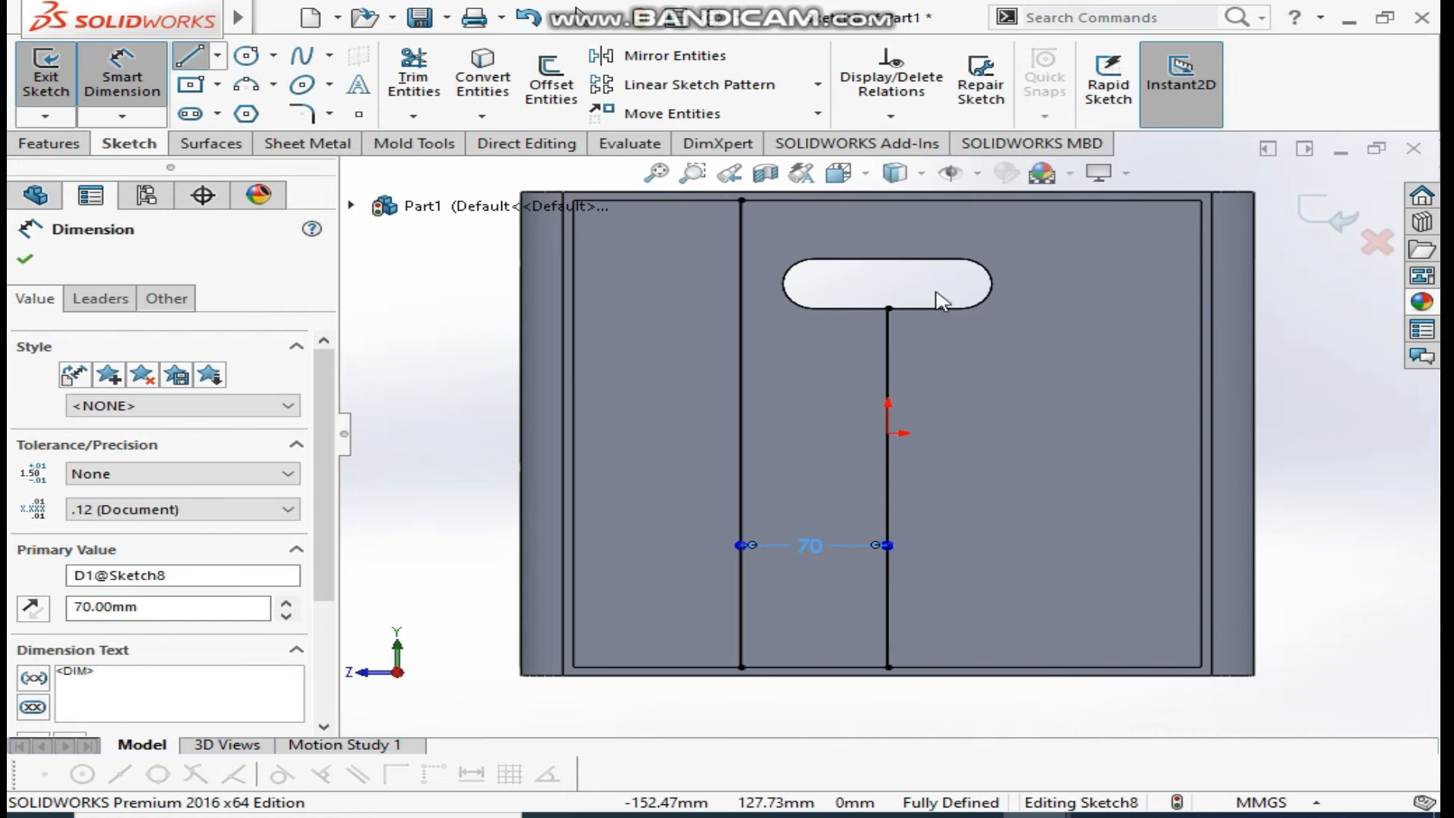
pyautogui.click(888, 257)
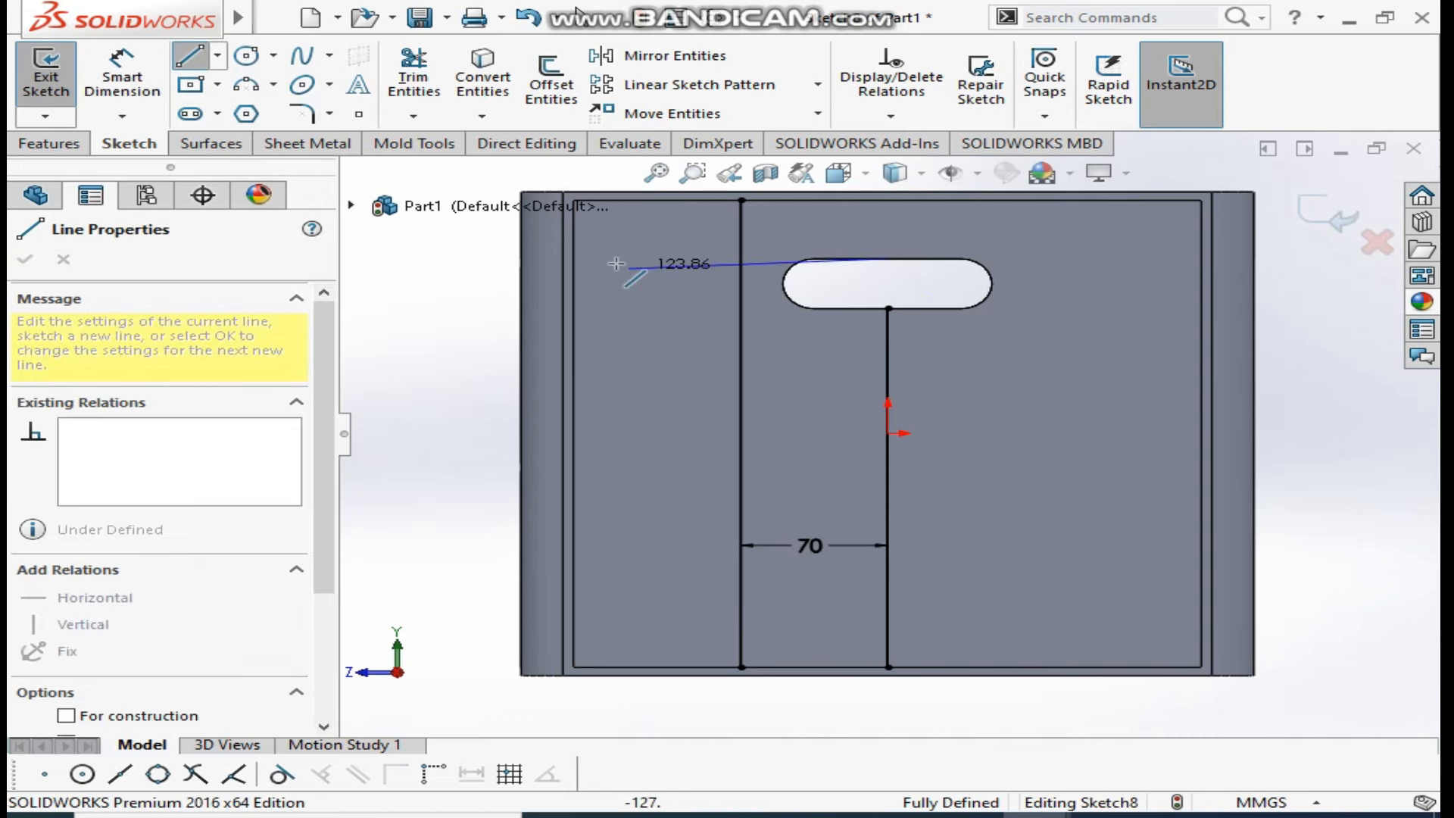
pyautogui.click(573, 258)
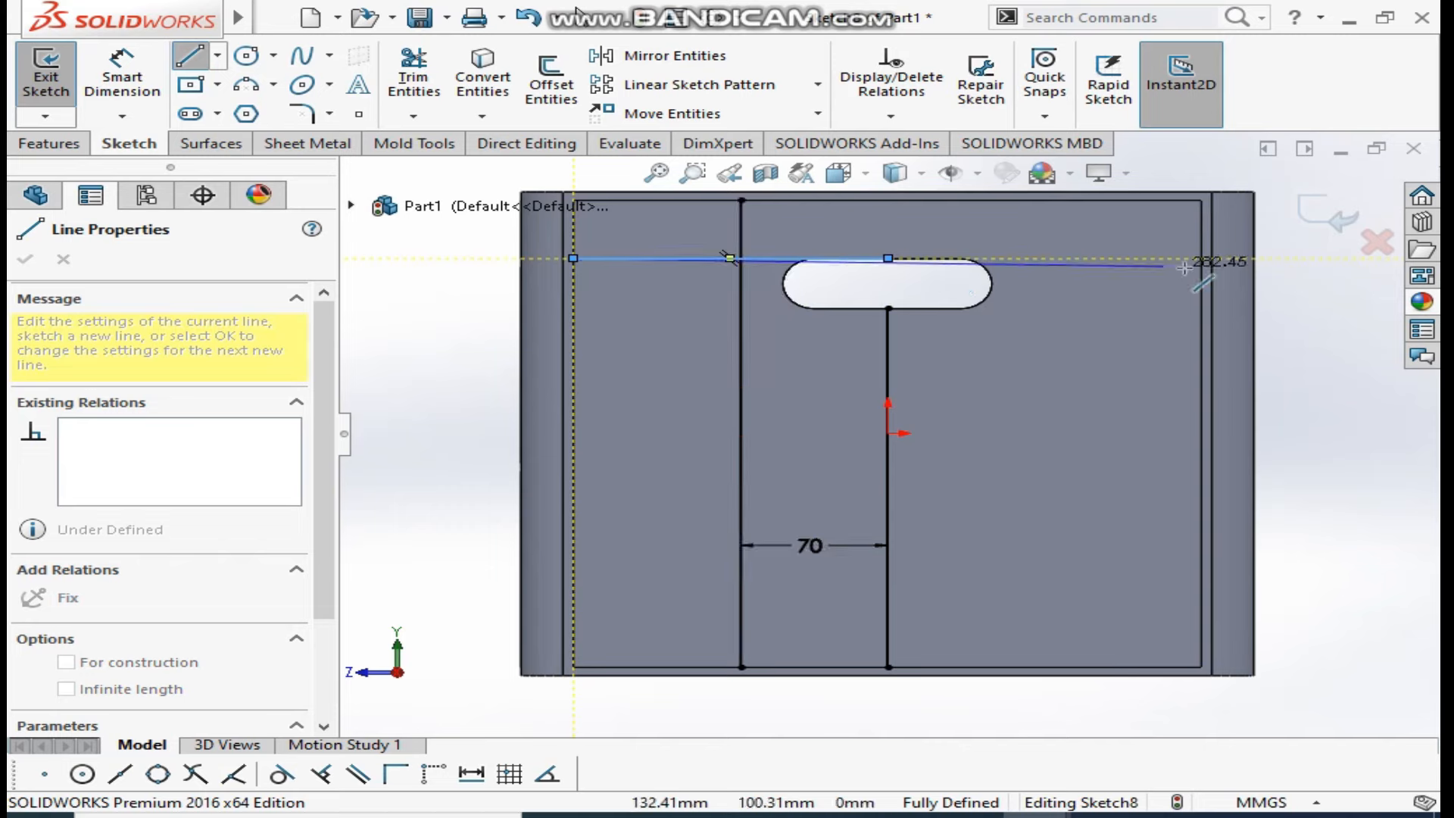
pyautogui.press('Escape')
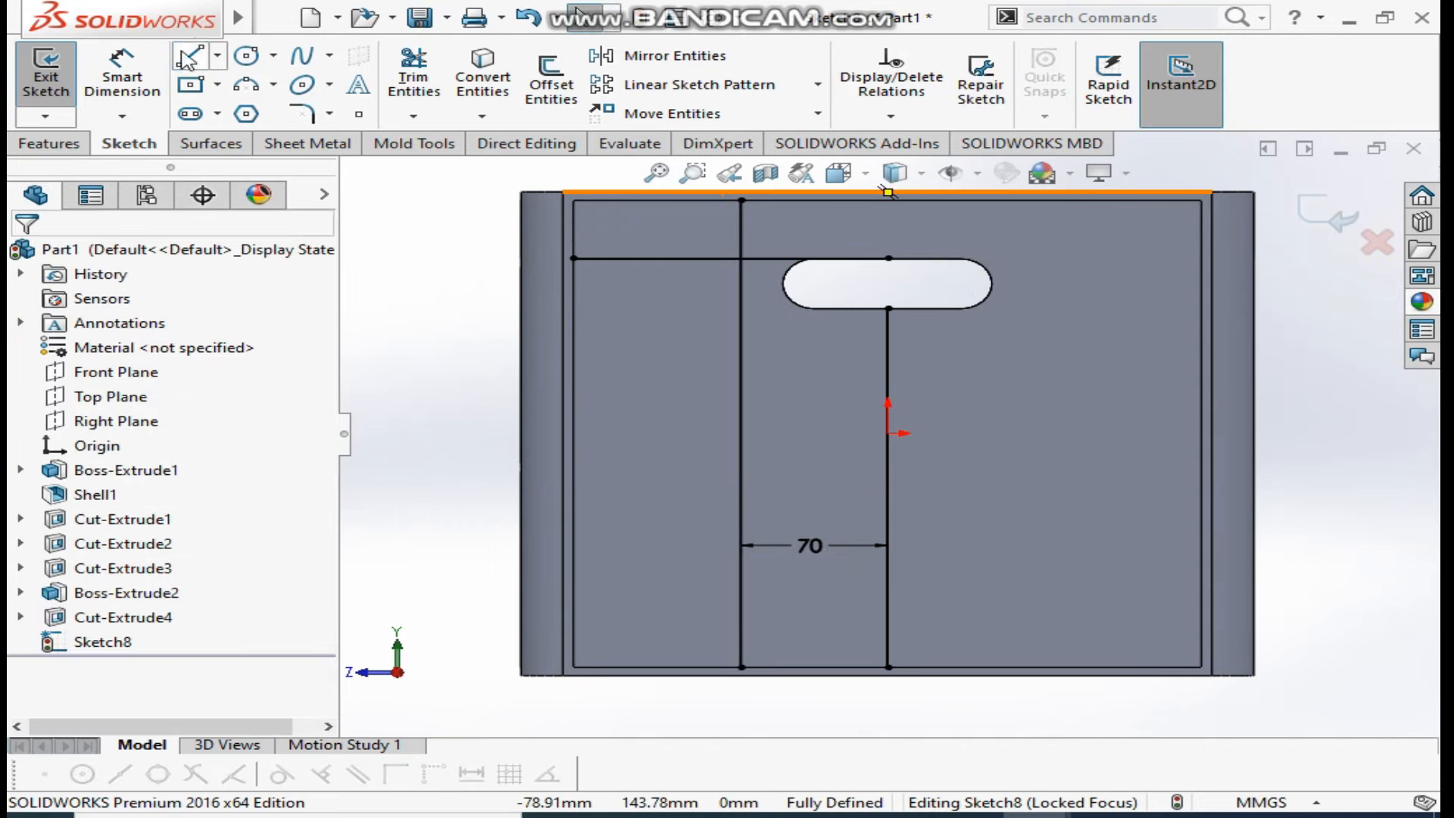
pyautogui.click(189, 56)
pyautogui.click(888, 258)
pyautogui.click(1198, 258)
pyautogui.press('Escape')
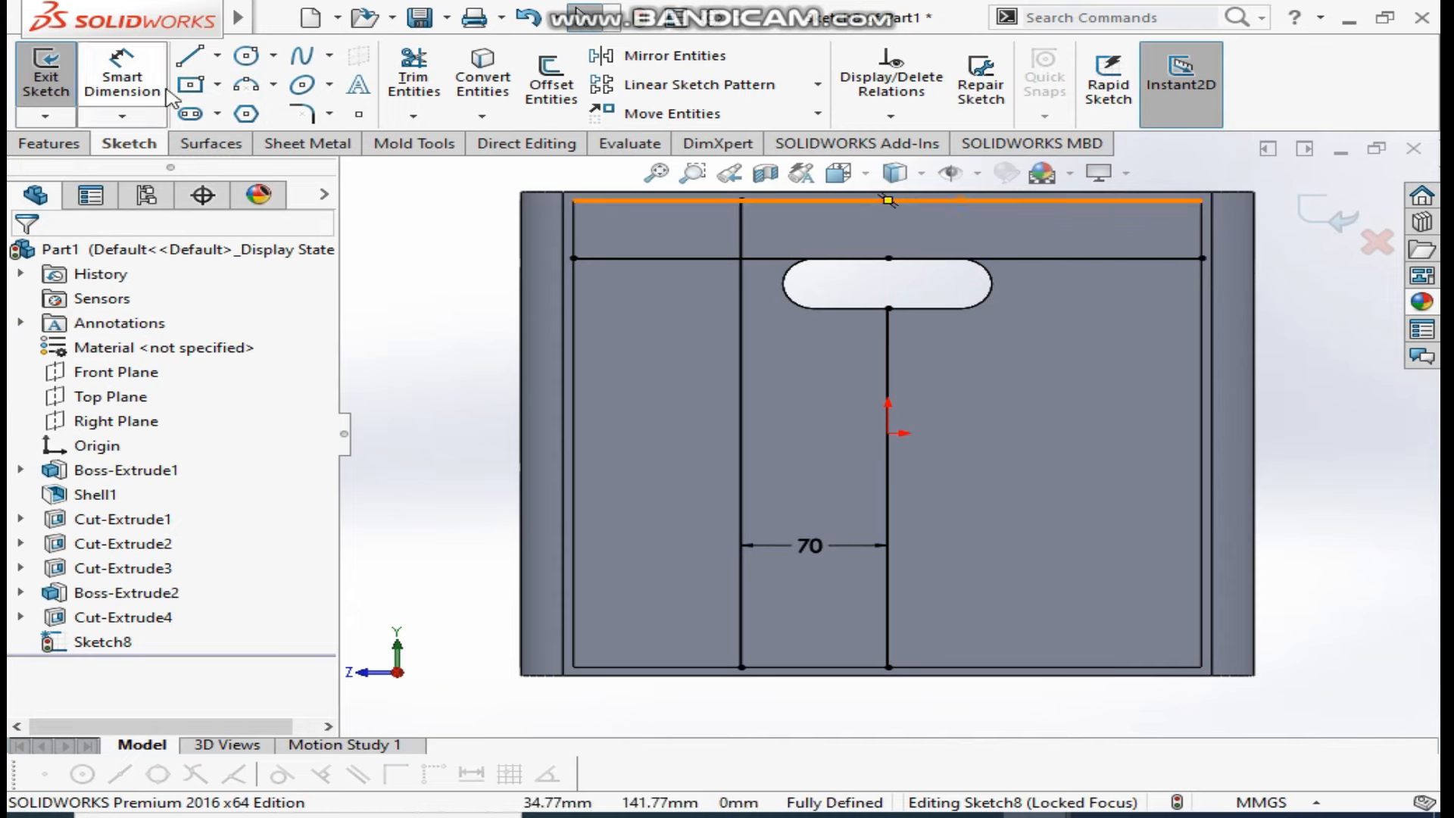
# Draw horizontal lines from the midpoint of the handle slot's lower edge to both side edges of the recess
pyautogui.click(189, 56)
pyautogui.click(887, 308)
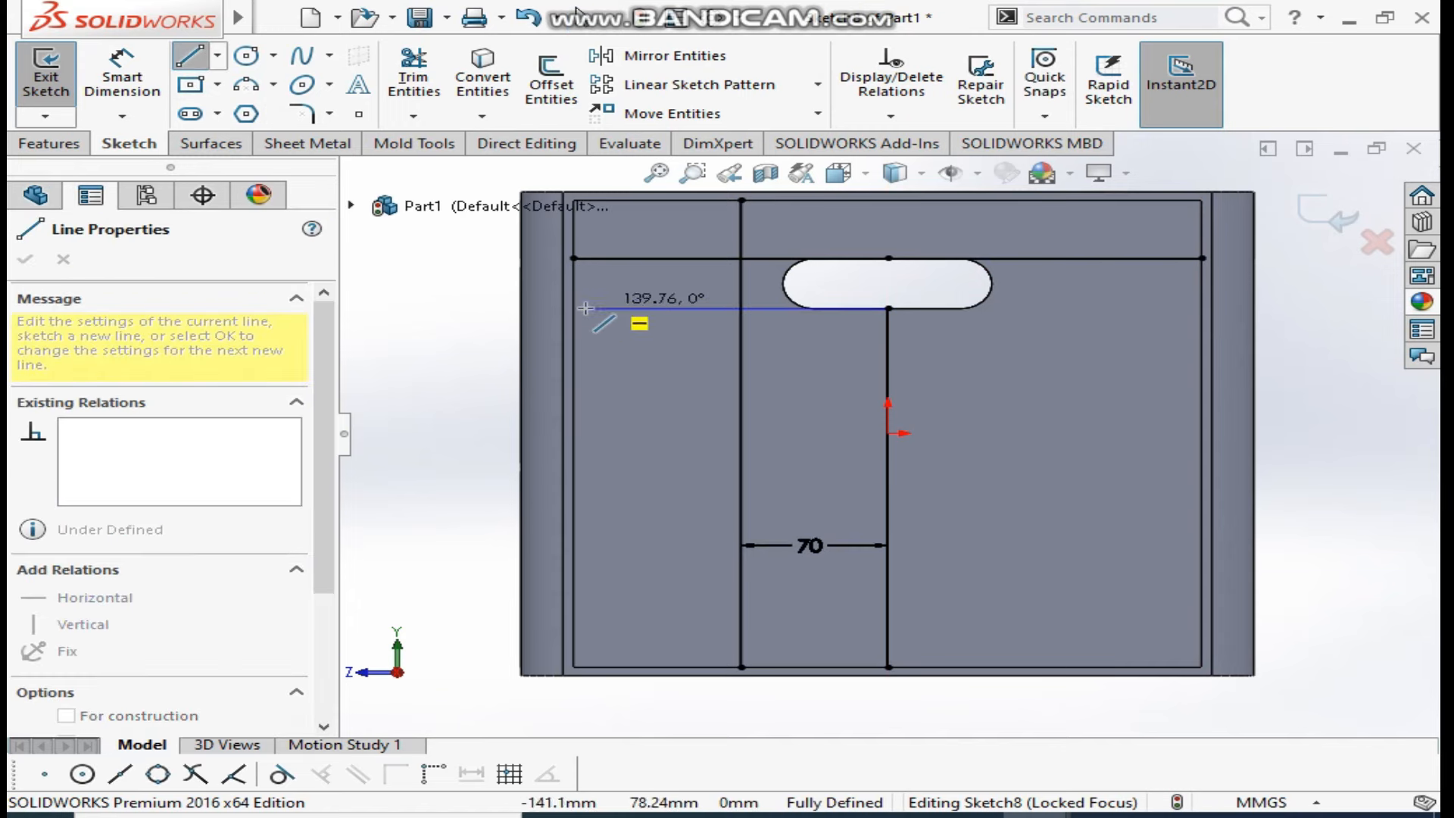
pyautogui.click(574, 308)
pyautogui.press('Escape')
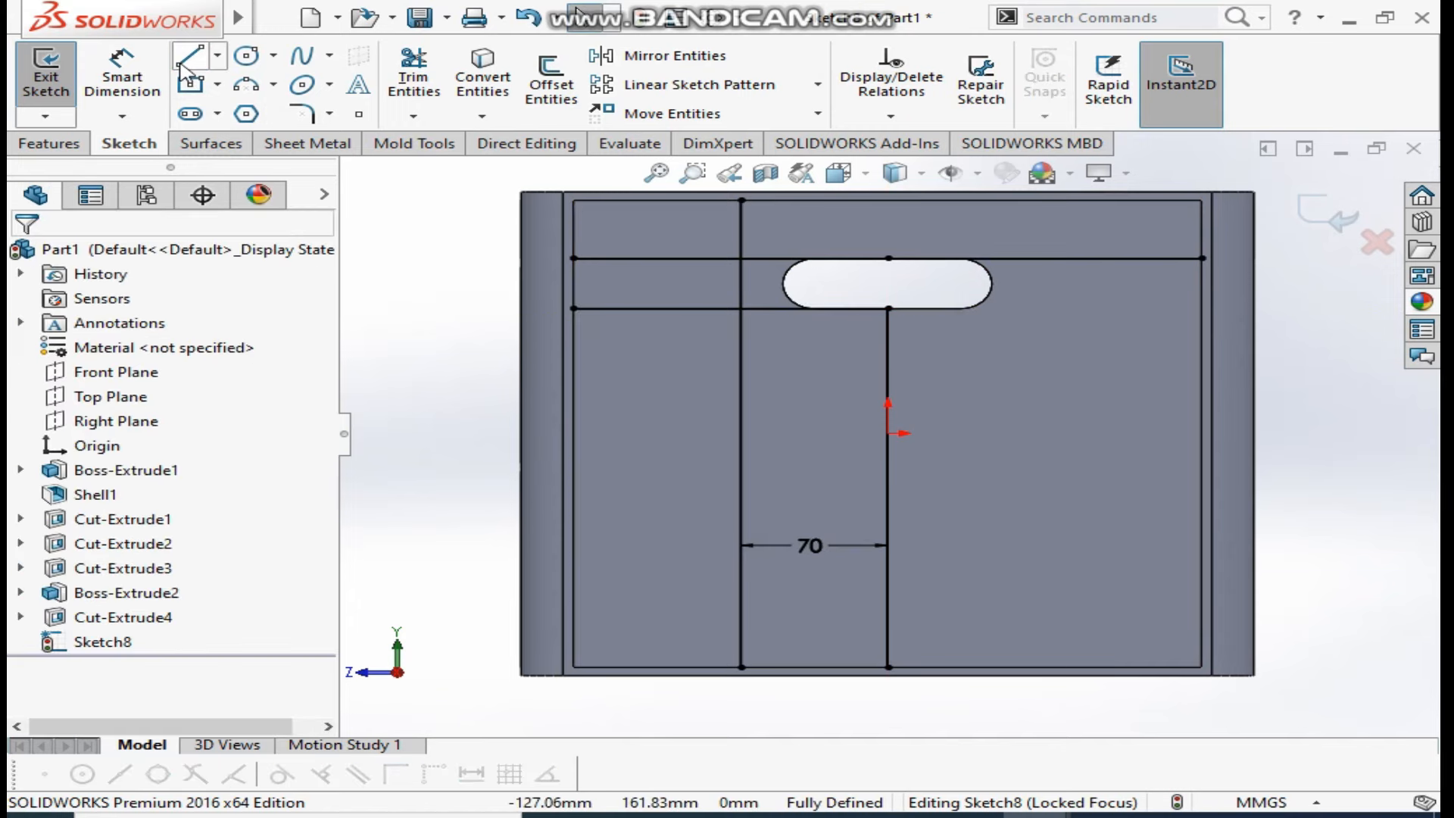
pyautogui.press('Return')
pyautogui.click(887, 308)
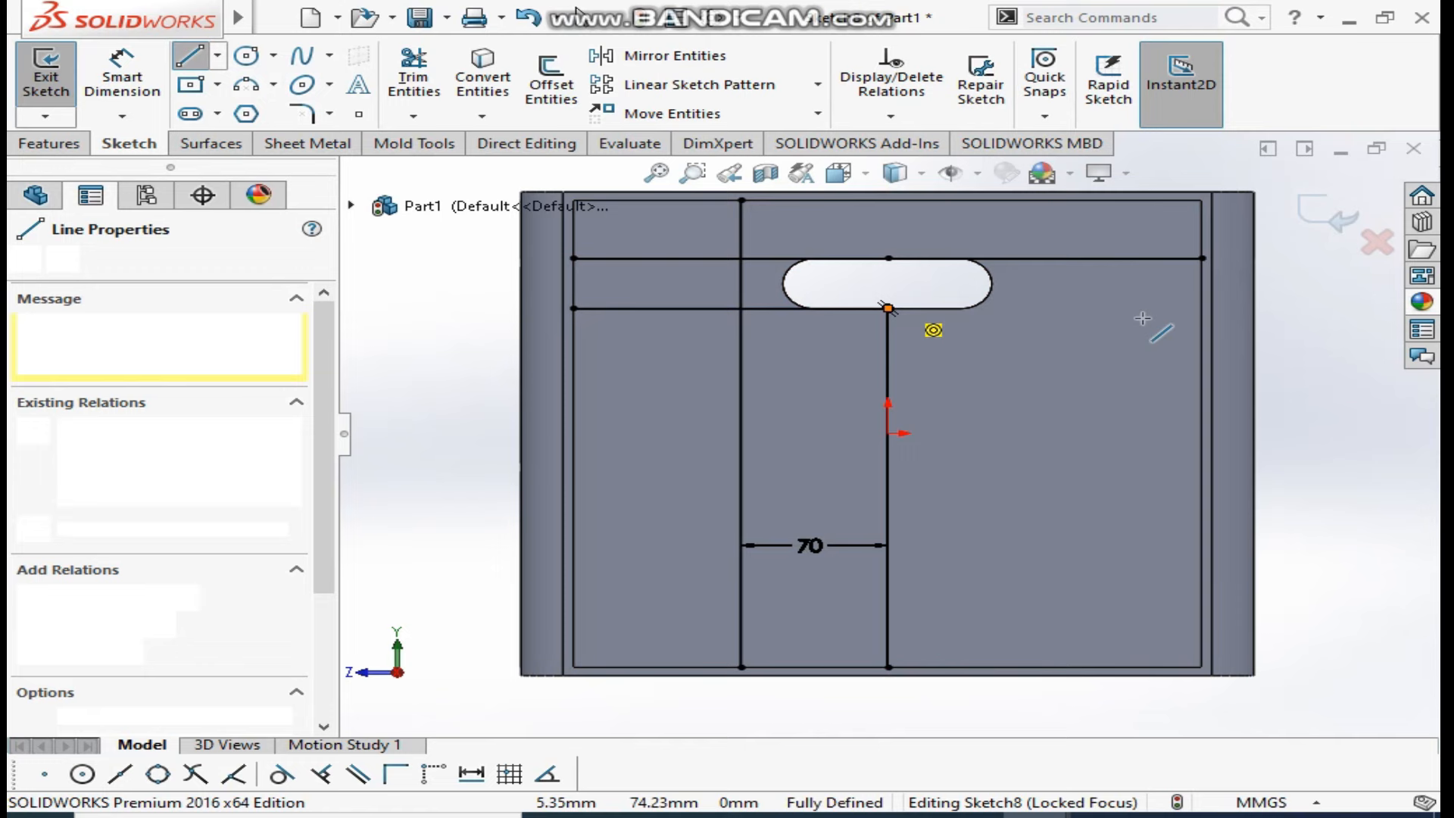
pyautogui.click(1202, 308)
pyautogui.press('Escape')
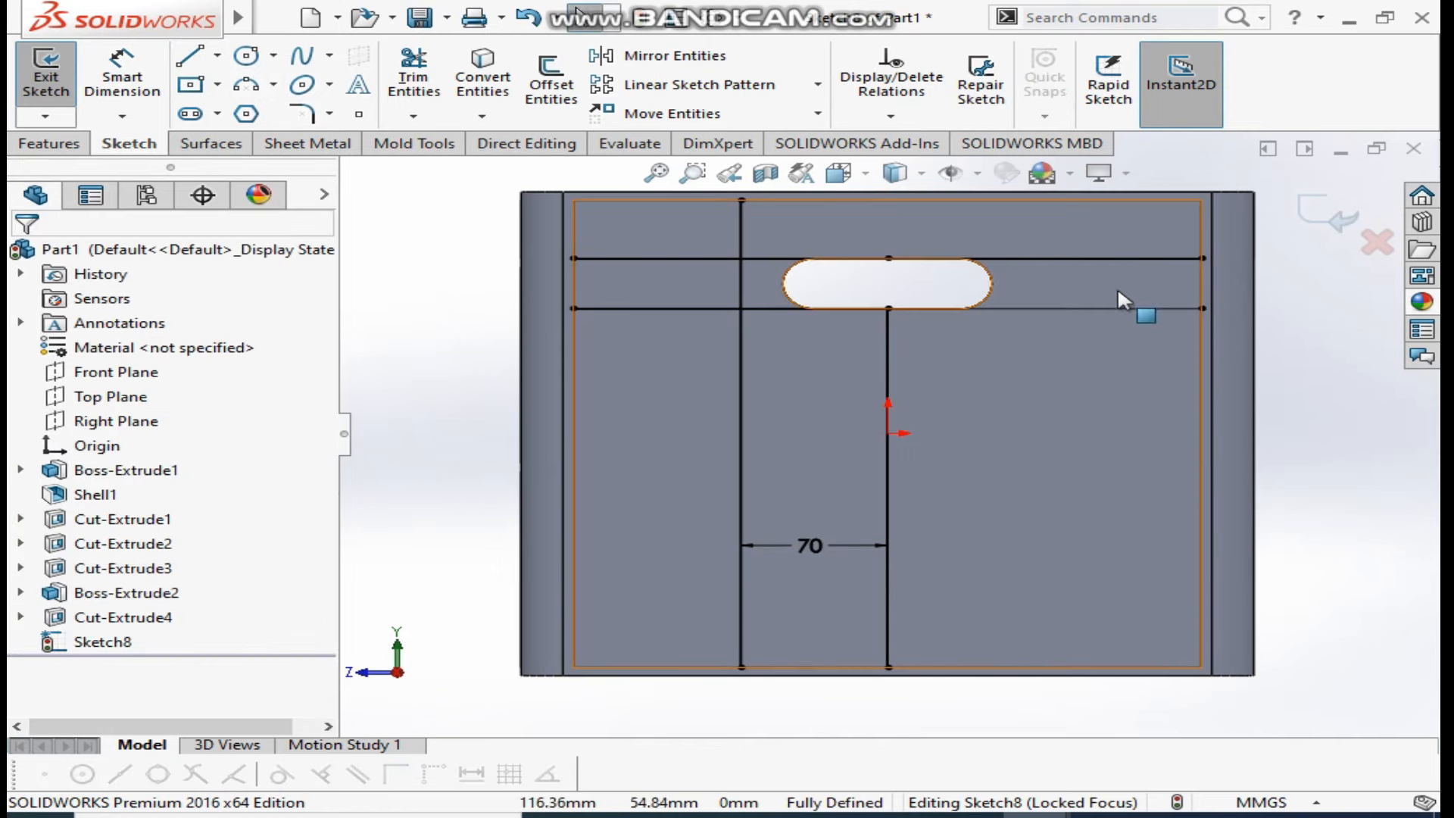
# Mirror the left full-height vertical line about the vertical centre line
pyautogui.click(642, 63)
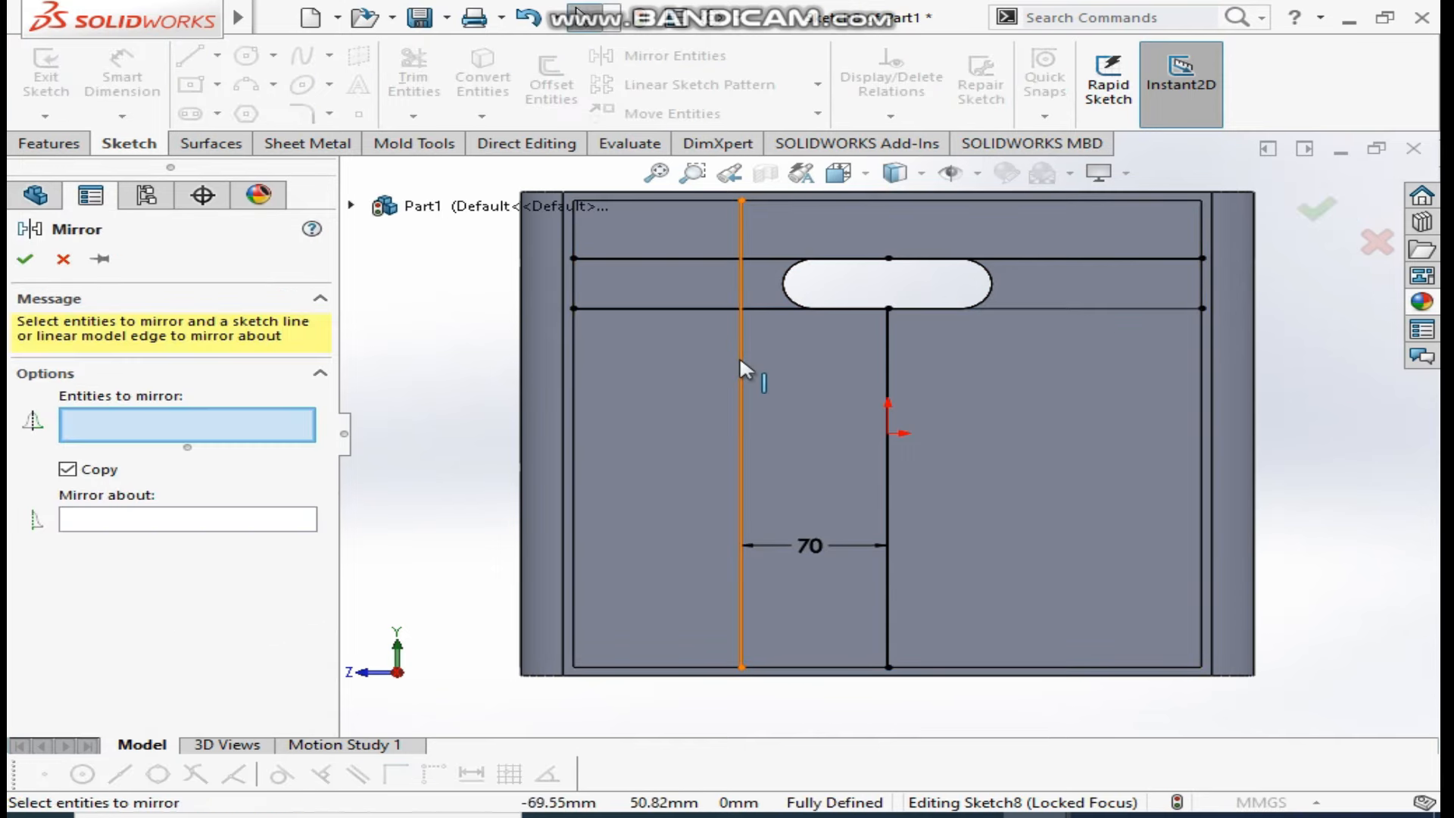
pyautogui.click(740, 356)
pyautogui.click(164, 523)
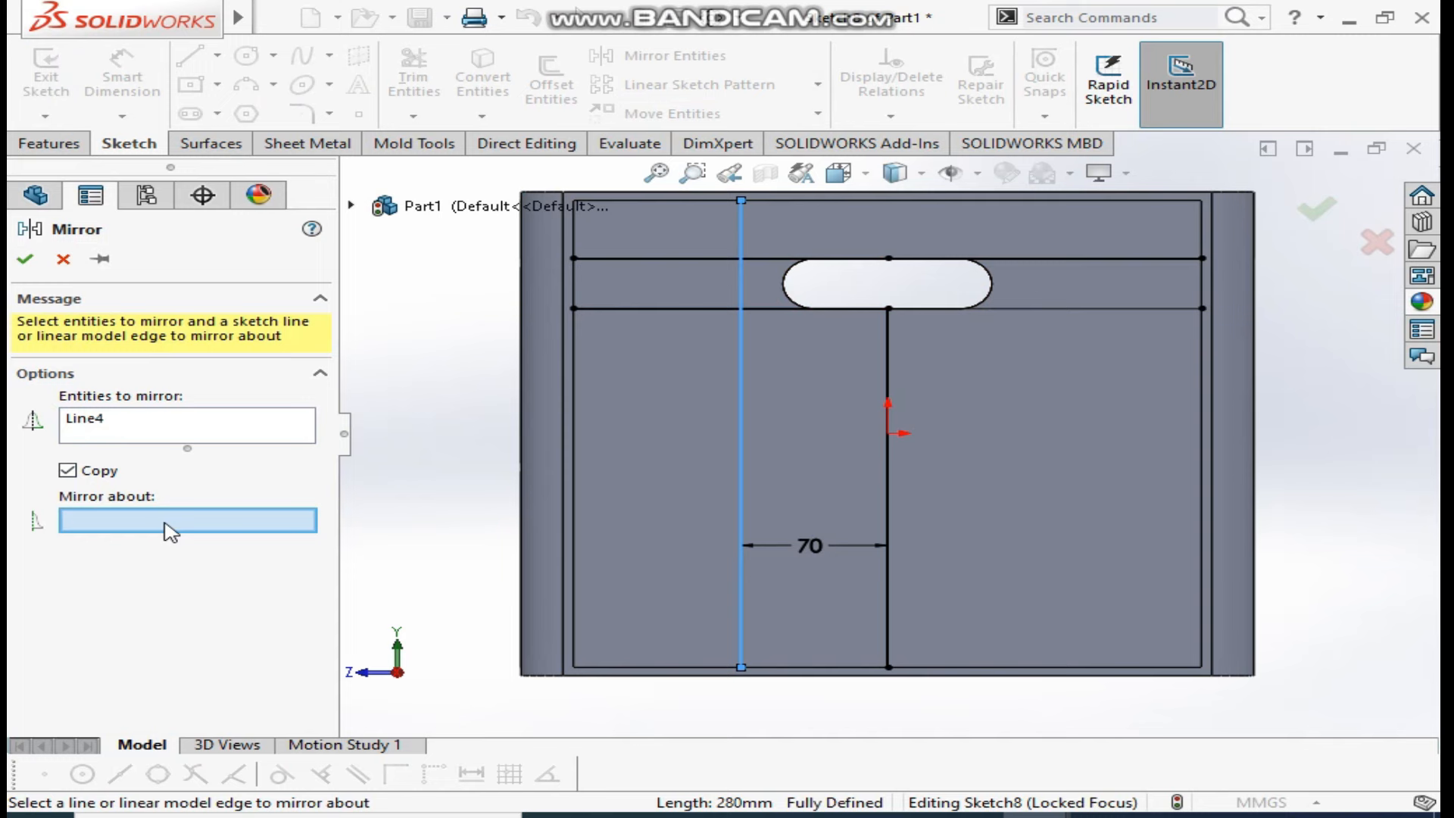
pyautogui.click(897, 428)
pyautogui.press('Return')
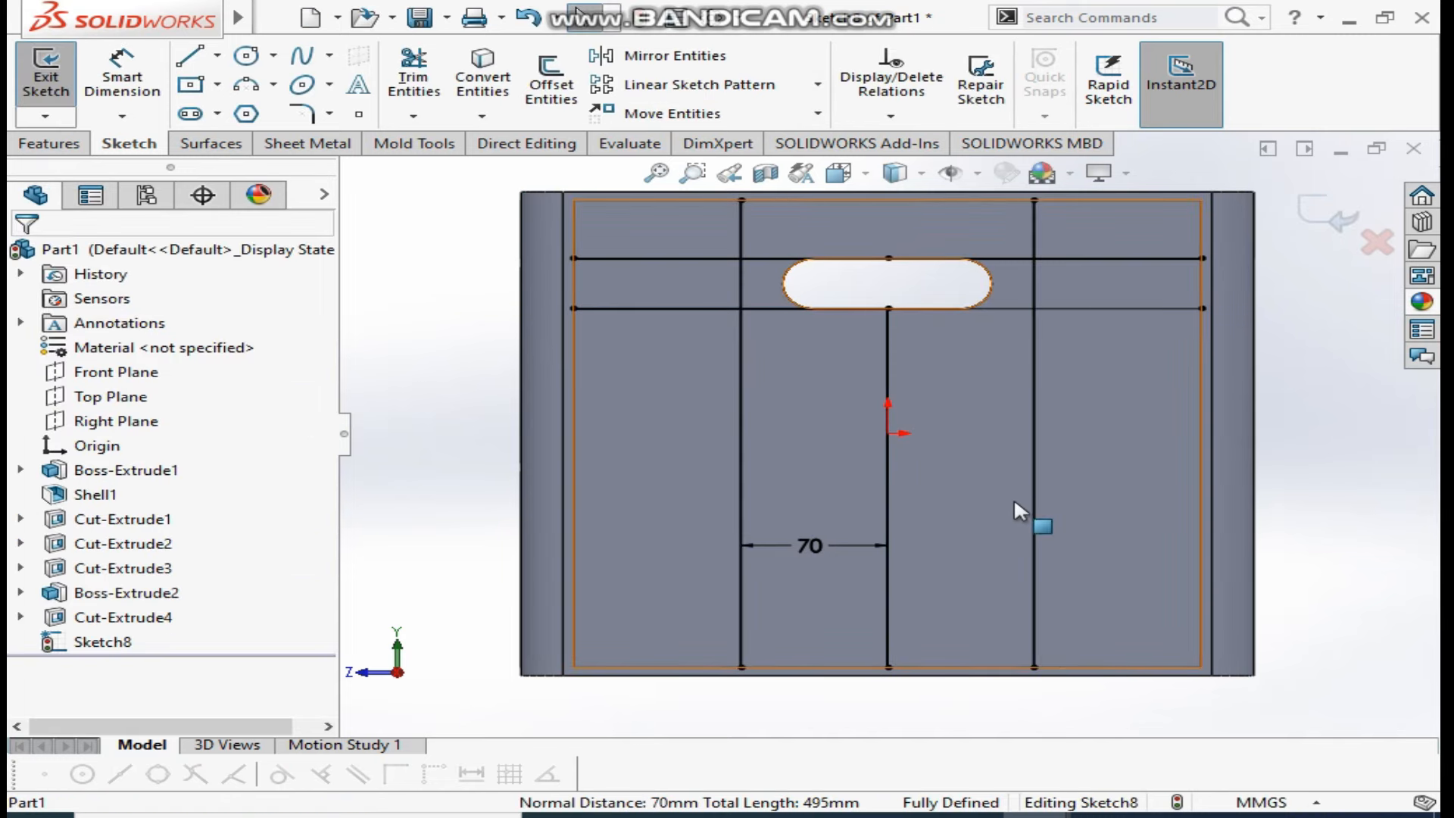
# Draw a horizontal line across the full width of the recess, below the handle slot
pyautogui.press('l')
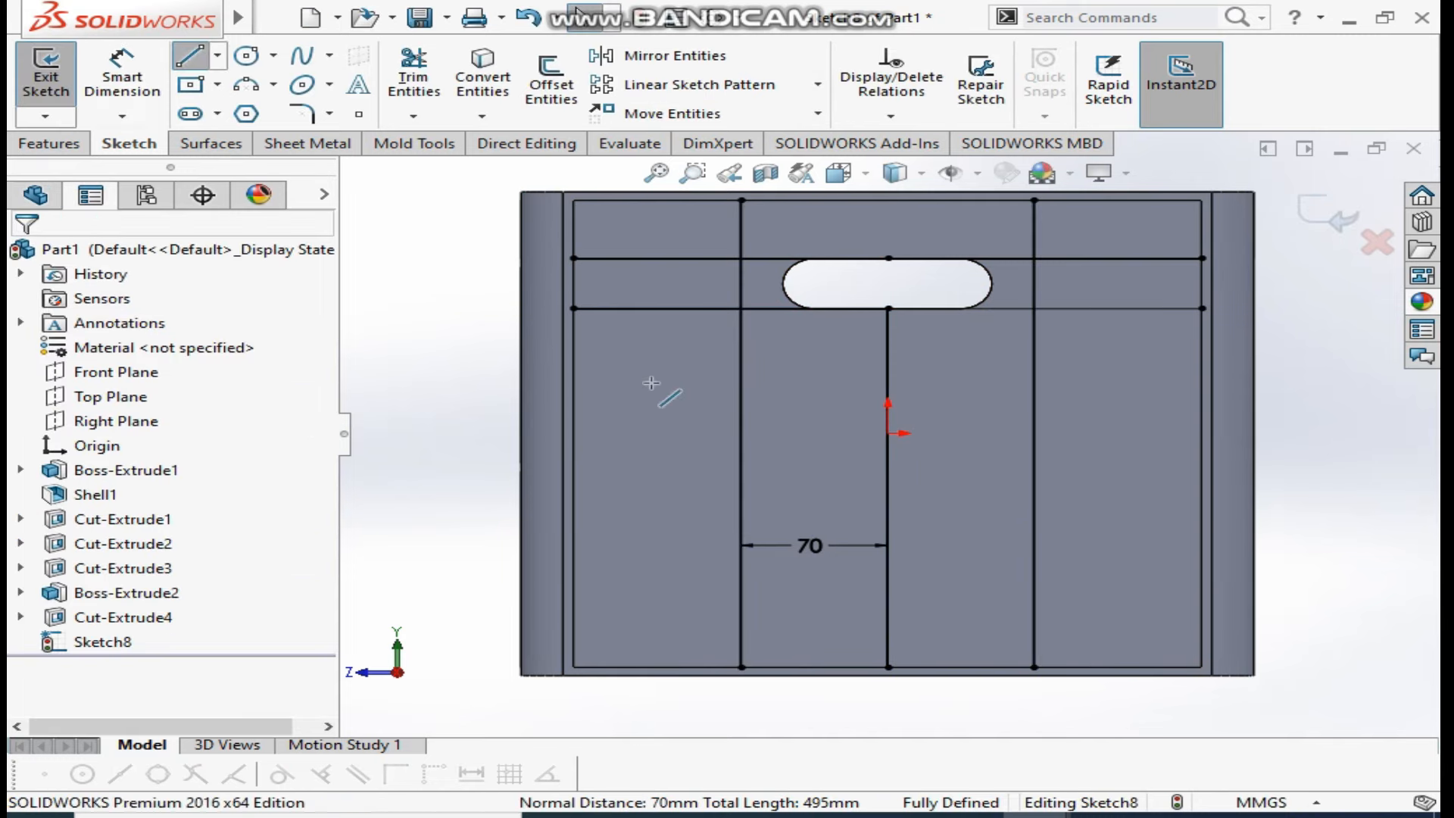
pyautogui.click(573, 468)
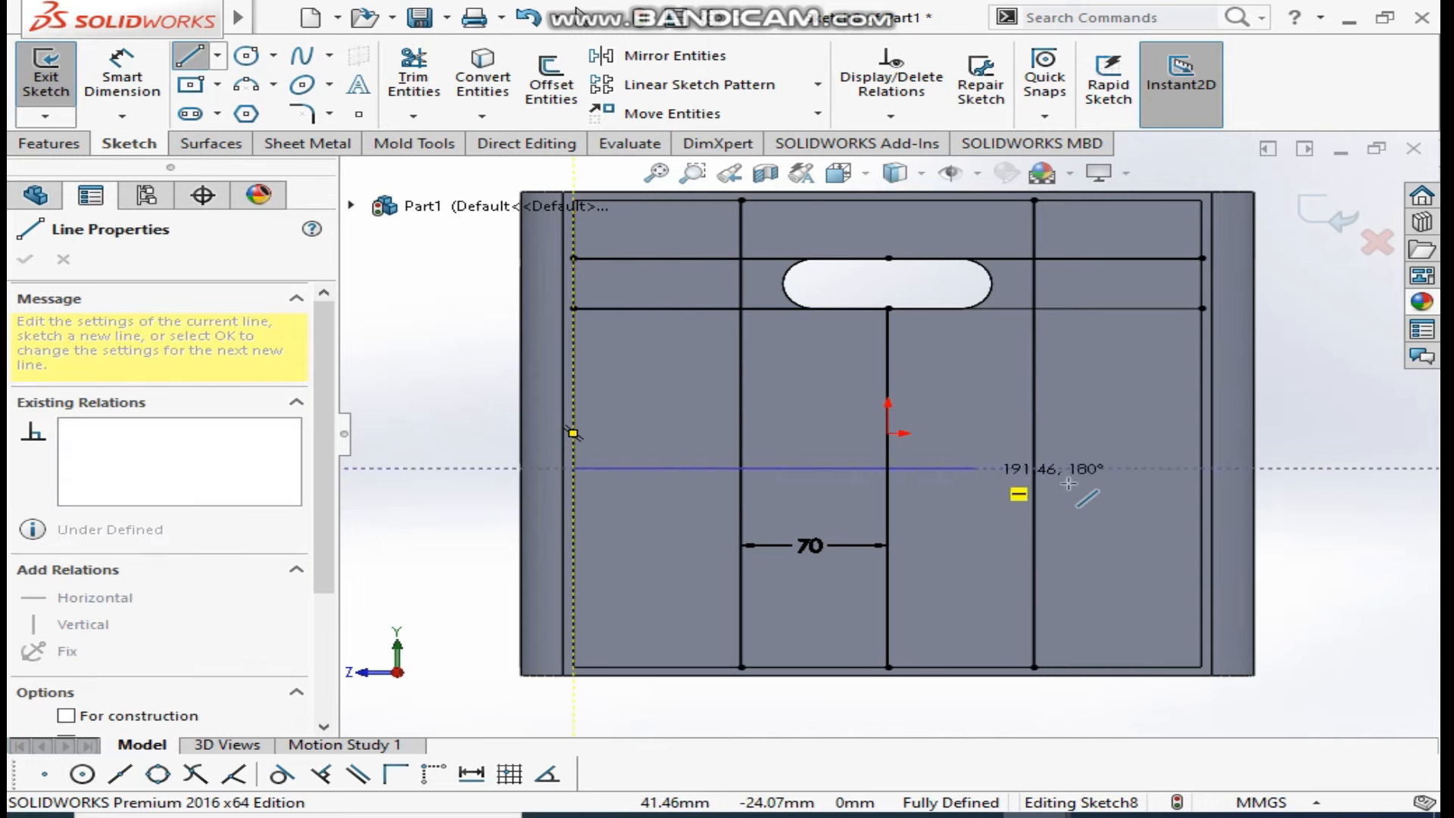
pyautogui.click(1197, 470)
pyautogui.press('Escape')
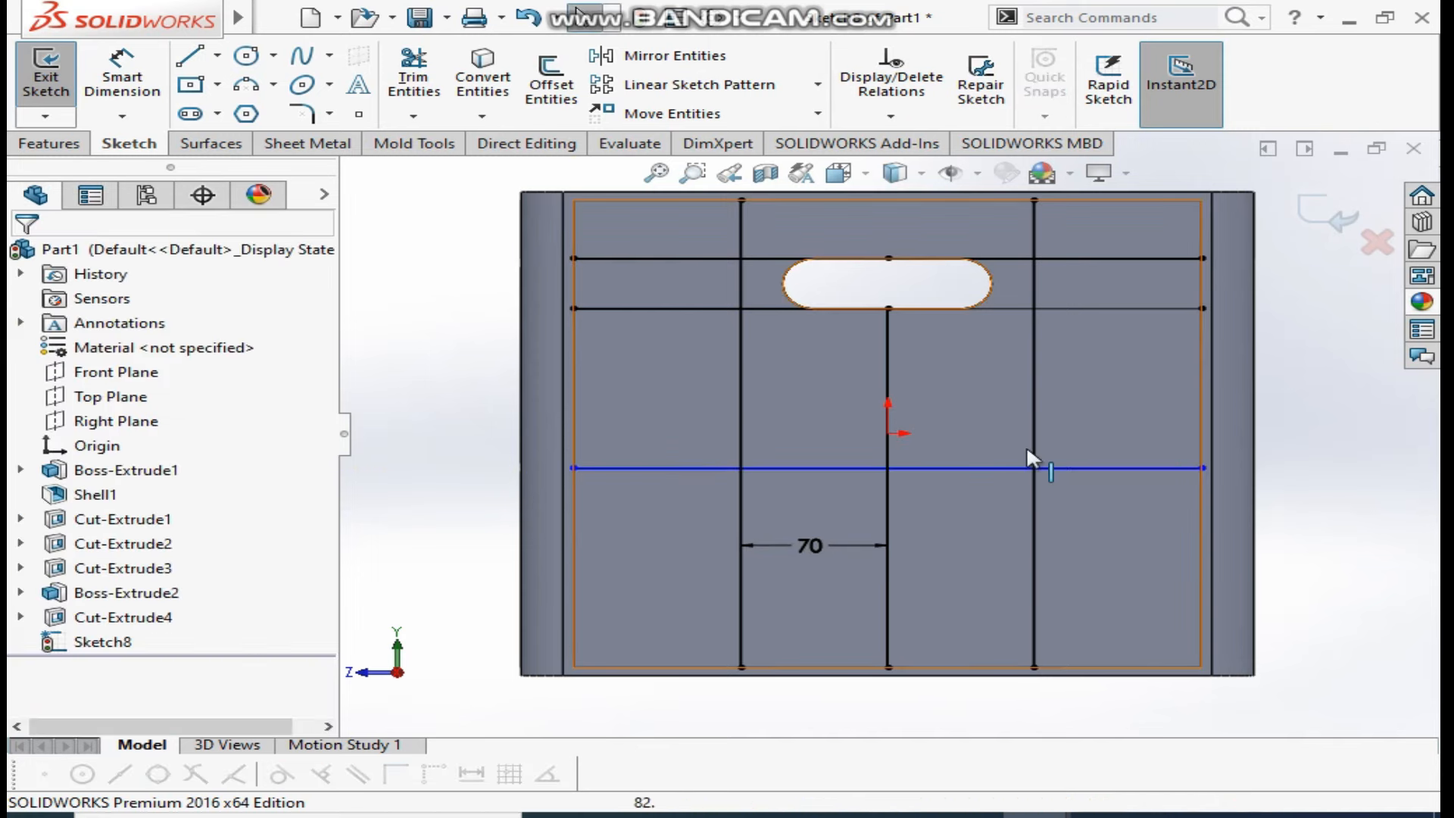
# Dimension the distance from the recess's upper edge to the new horizontal line as 264/2 mm
pyautogui.click(119, 76)
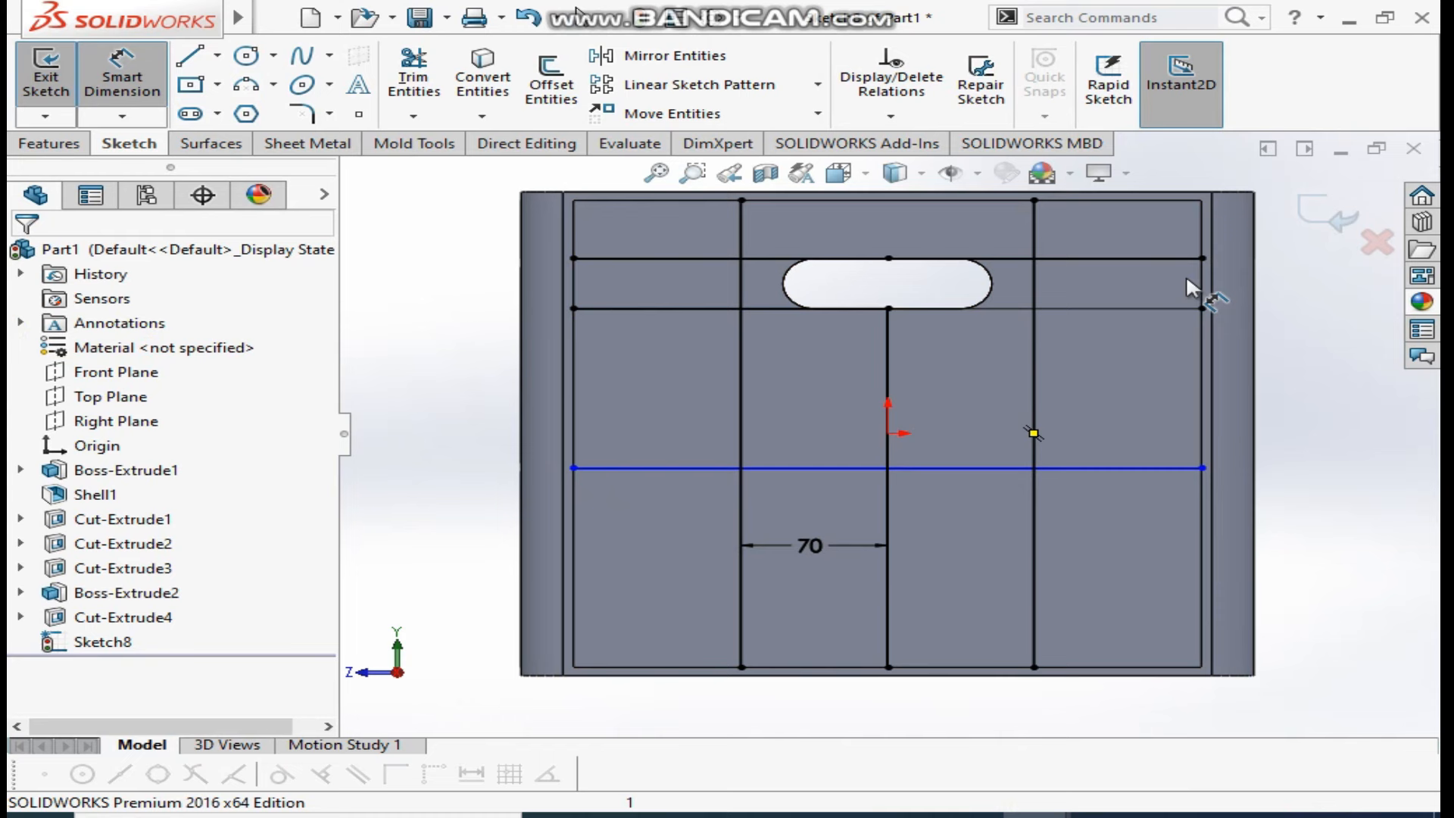
pyautogui.click(1094, 201)
pyautogui.click(1097, 467)
pyautogui.click(1086, 389)
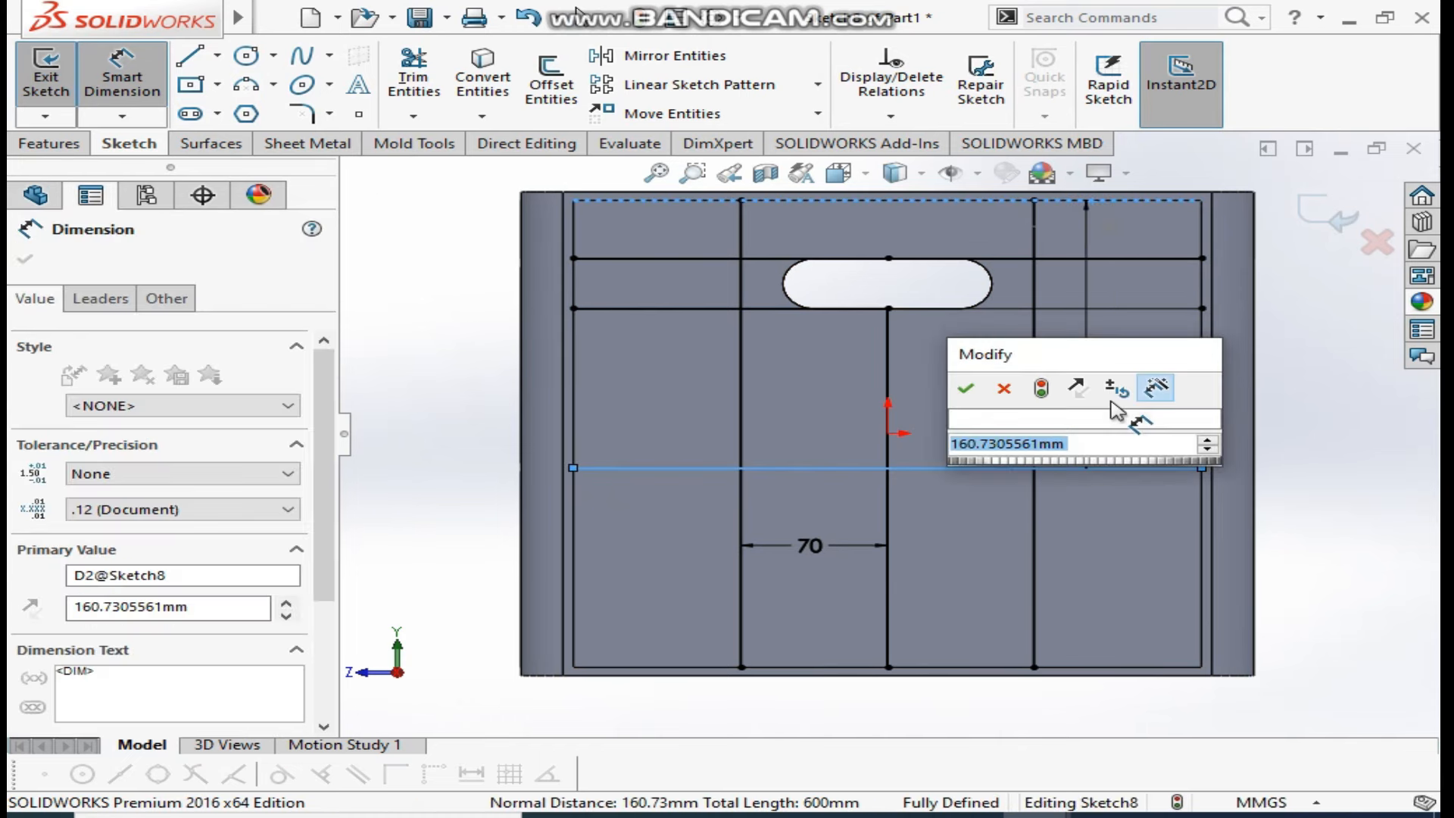
pyautogui.write('264/25')
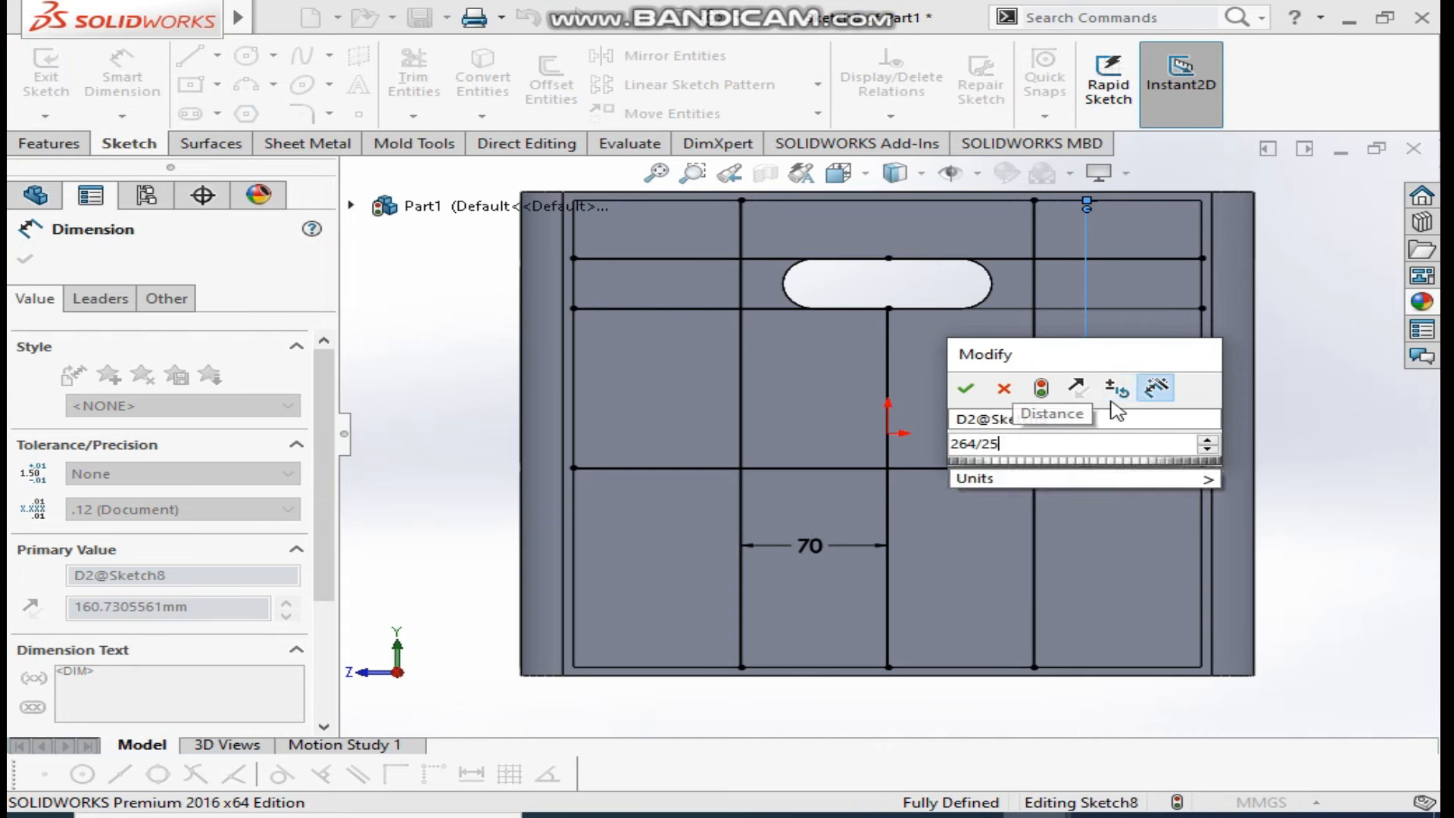
pyautogui.press('BackSpace')
pyautogui.press('Return')
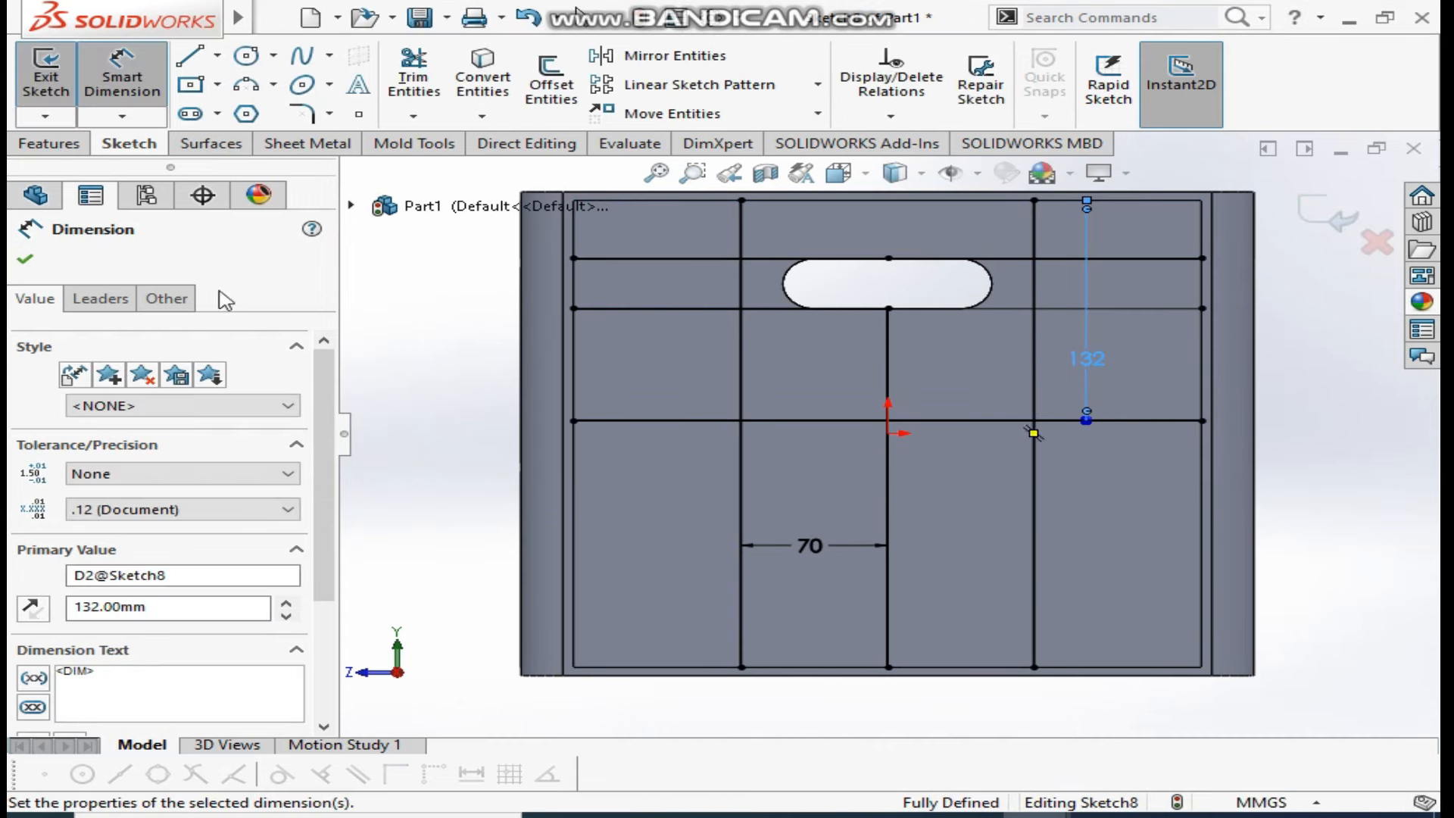
pyautogui.click(25, 259)
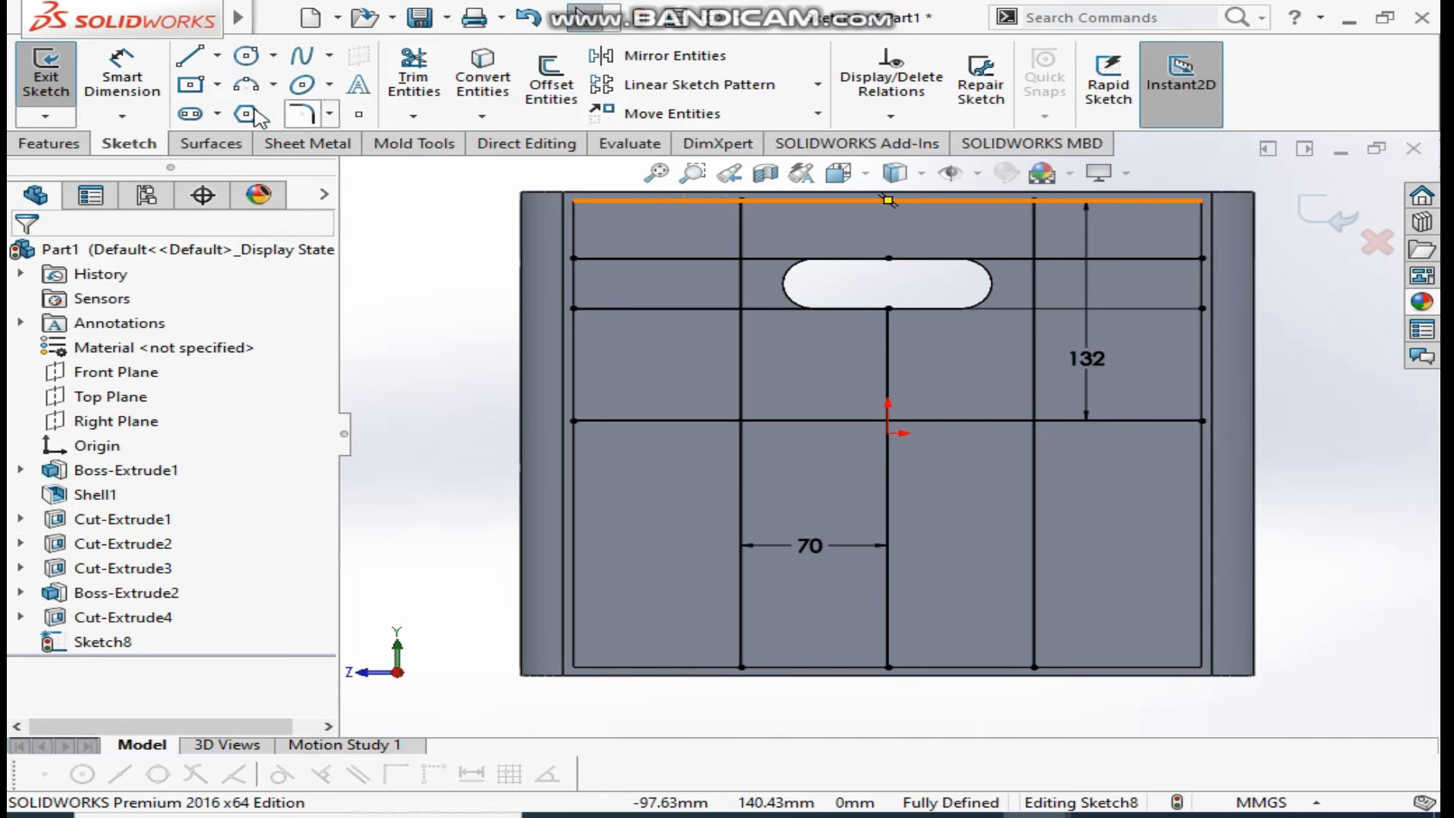
# Measure the distance between the recess's upper and lower edges
pyautogui.click(122, 76)
pyautogui.click(688, 201)
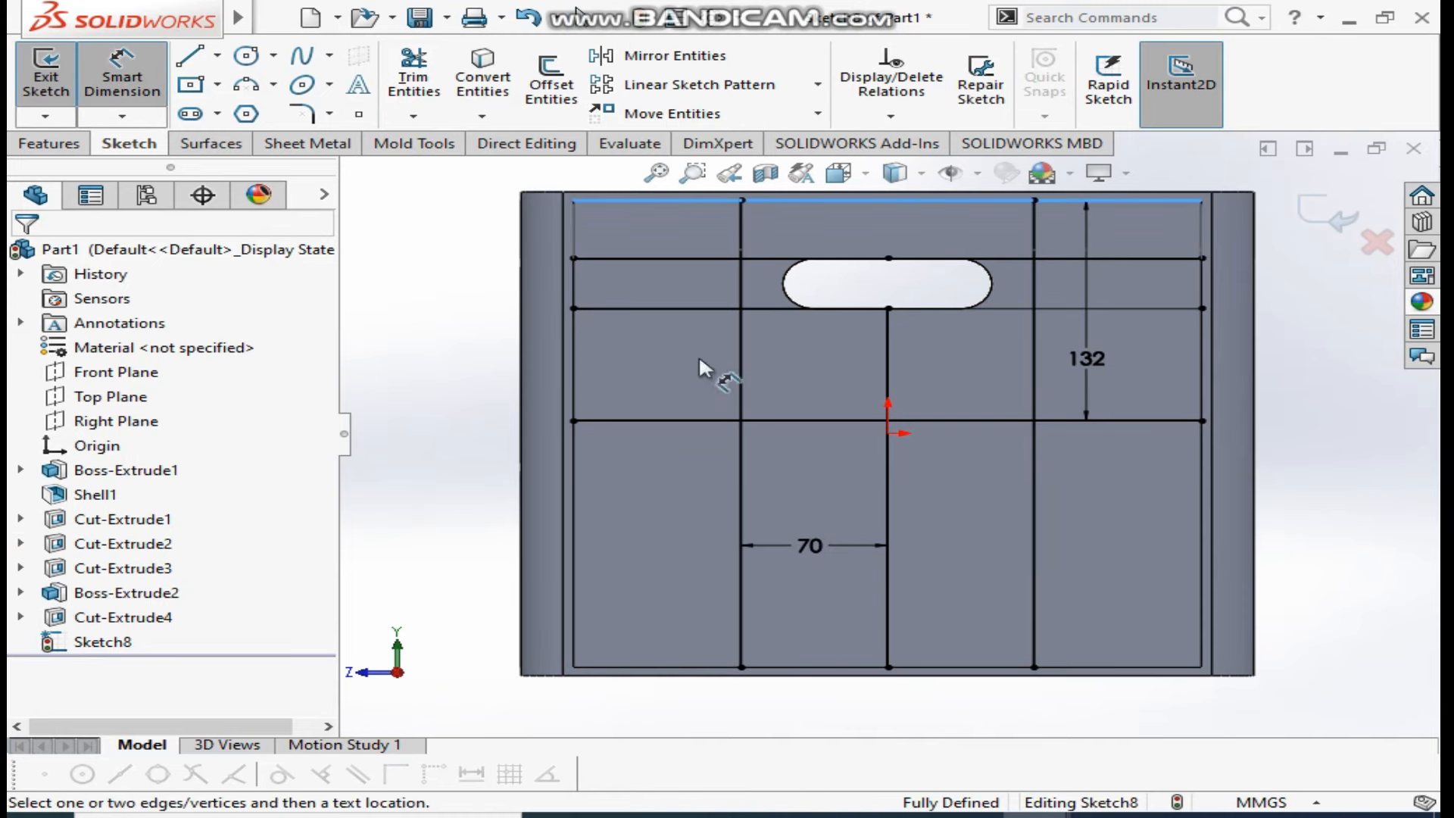
pyautogui.click(668, 666)
pyautogui.press('Escape')
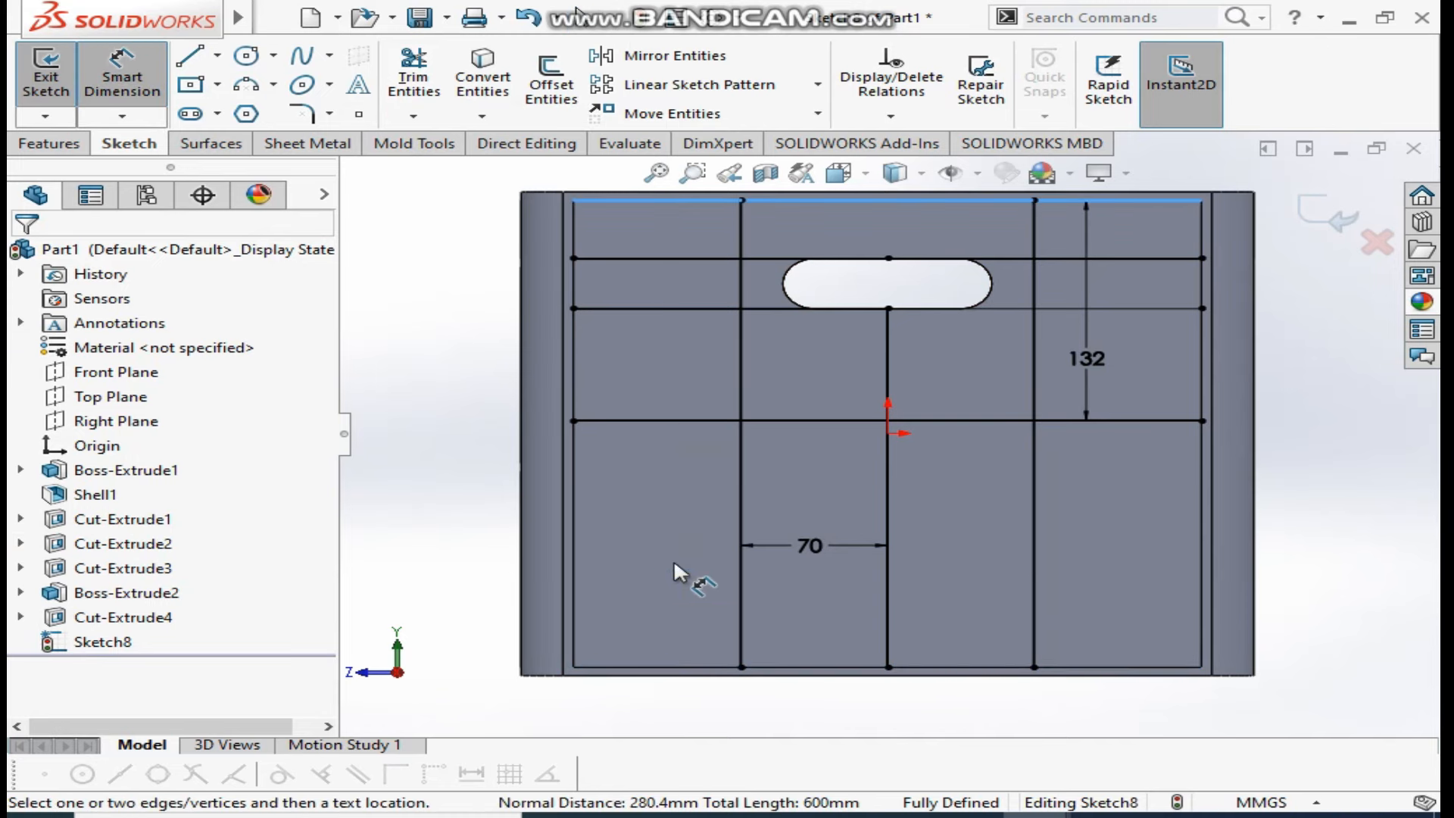
pyautogui.press('Escape')
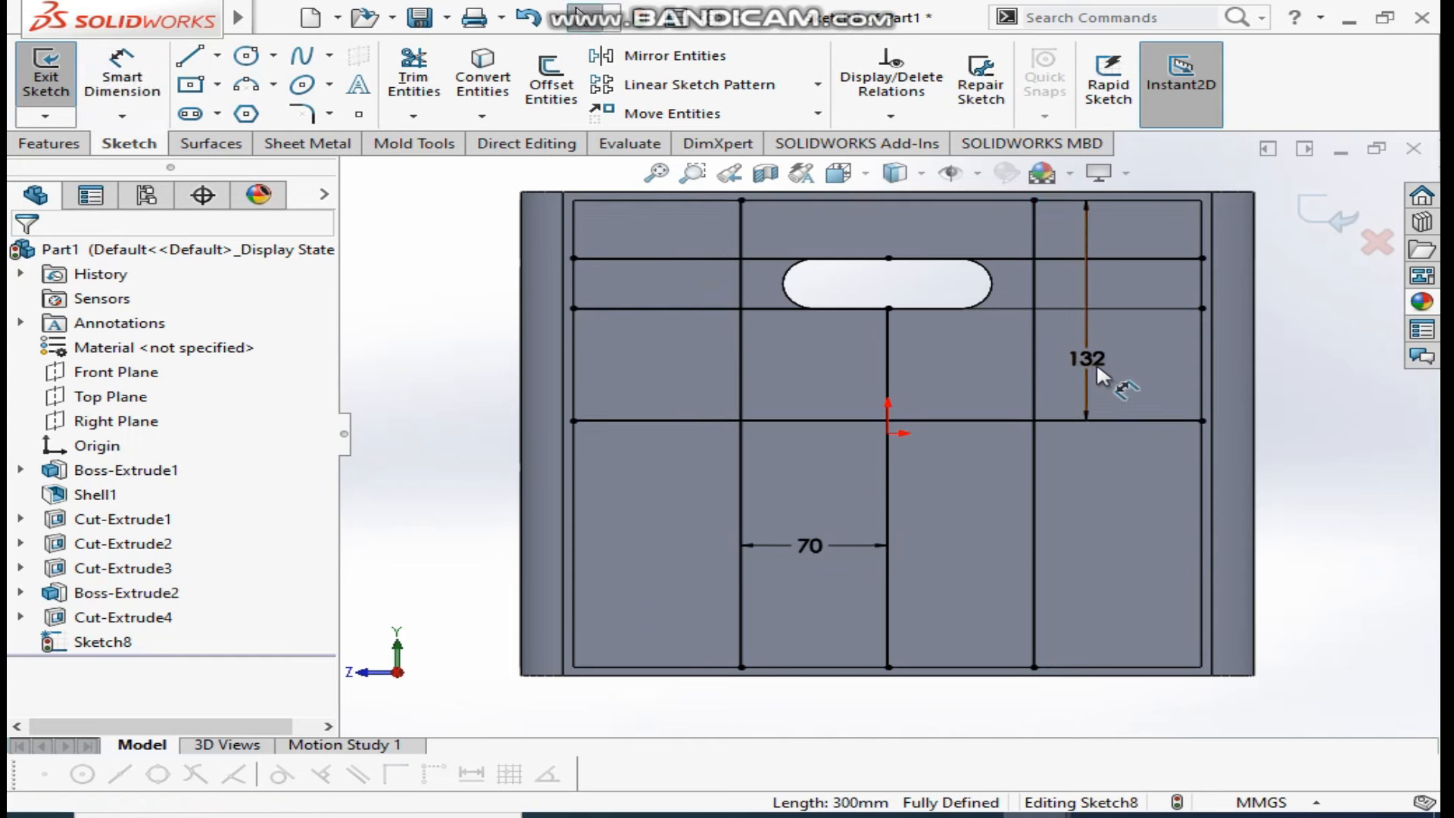
# Set the horizontal line's distance from the recess's upper edge to 140 mm
pyautogui.click(1096, 362)
pyautogui.write('140')
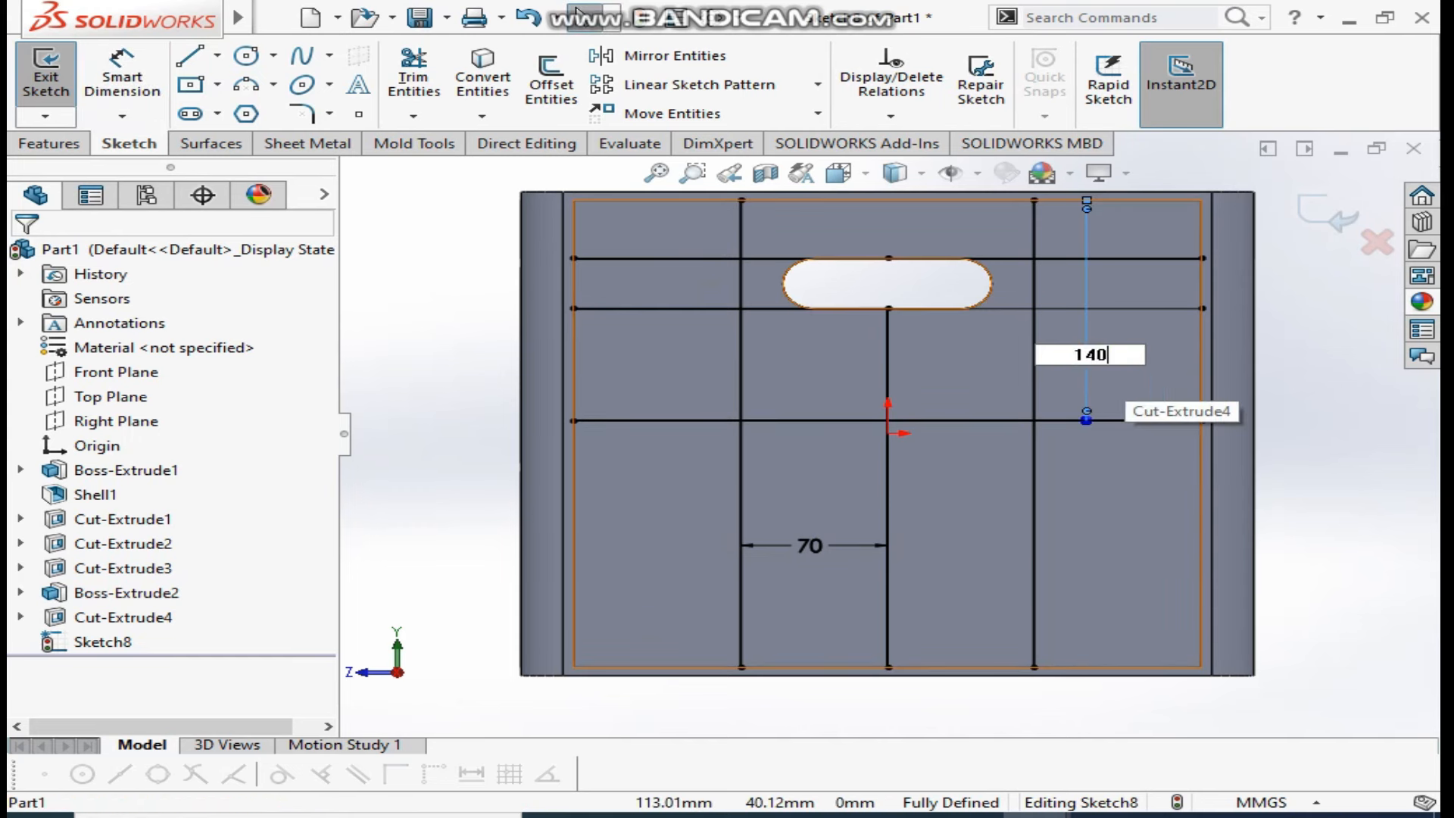
pyautogui.press('Return')
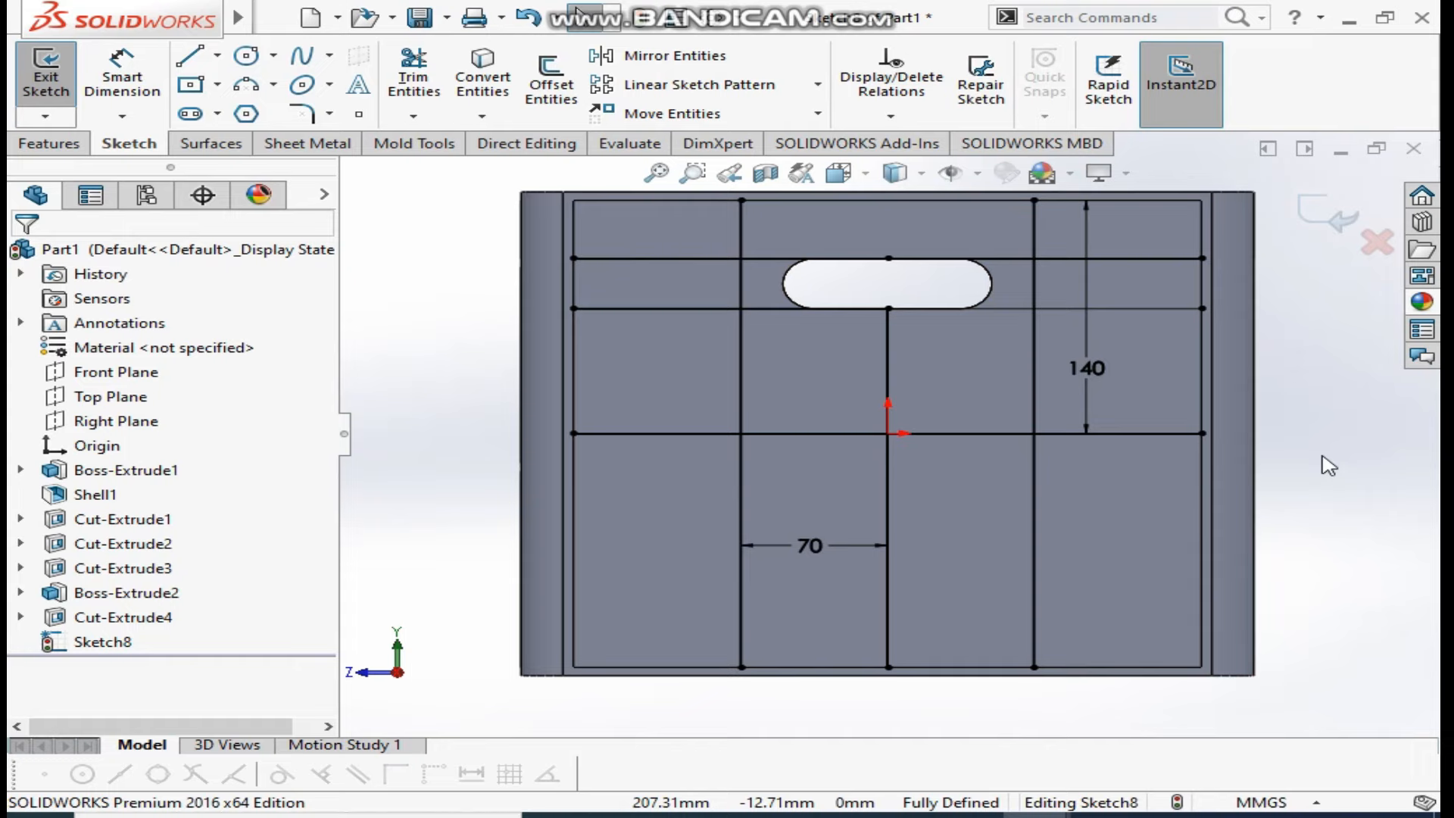
# Offset the three vertical lines and the horizontal line below the handle slot bi-directionally by 2.5 mm
pyautogui.moveTo(925, 739)
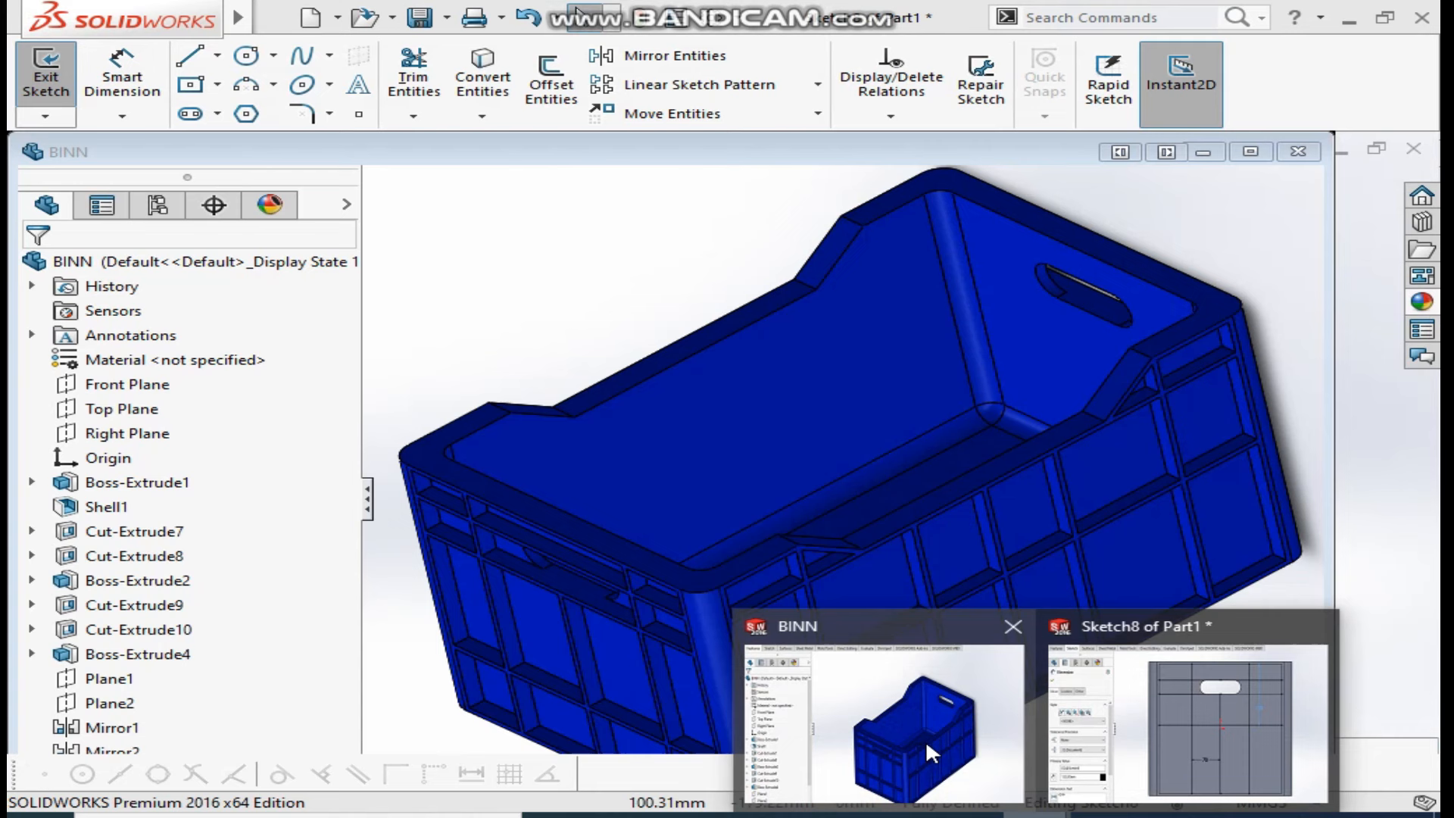
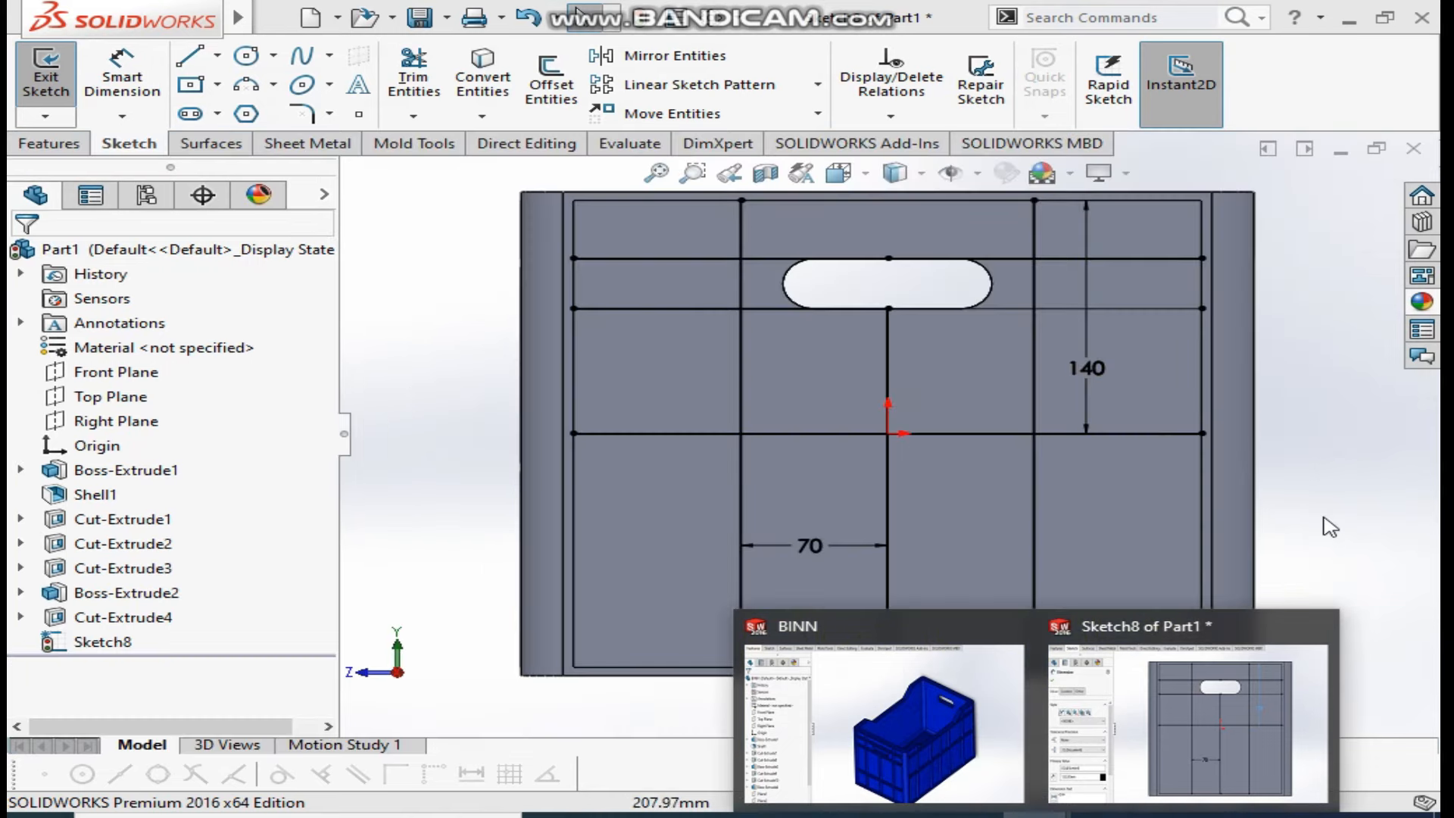
pyautogui.moveTo(1280, 397); pyautogui.dragTo(1245, 411, button='middle')
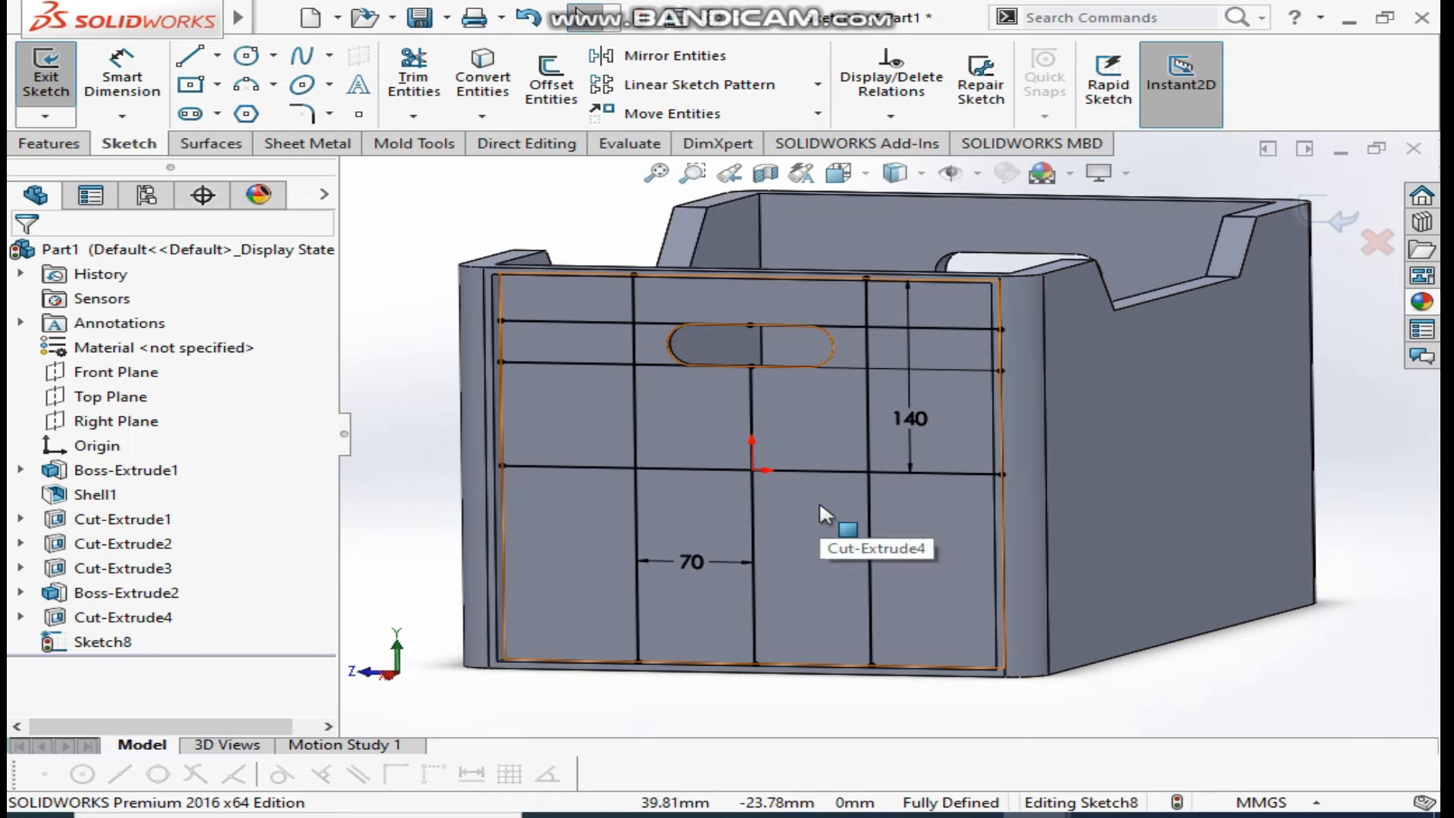
pyautogui.click(552, 84)
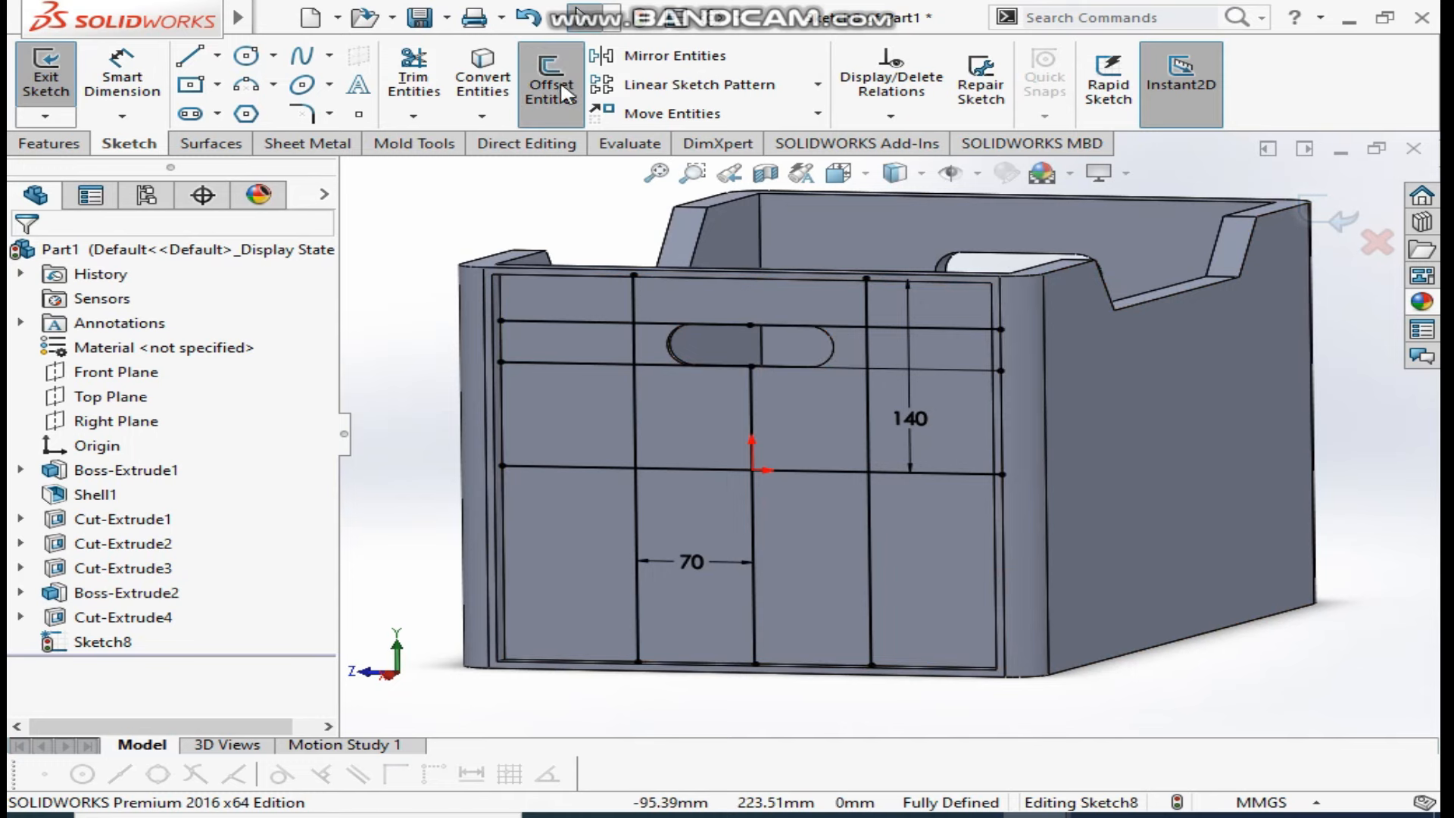
pyautogui.click(632, 389)
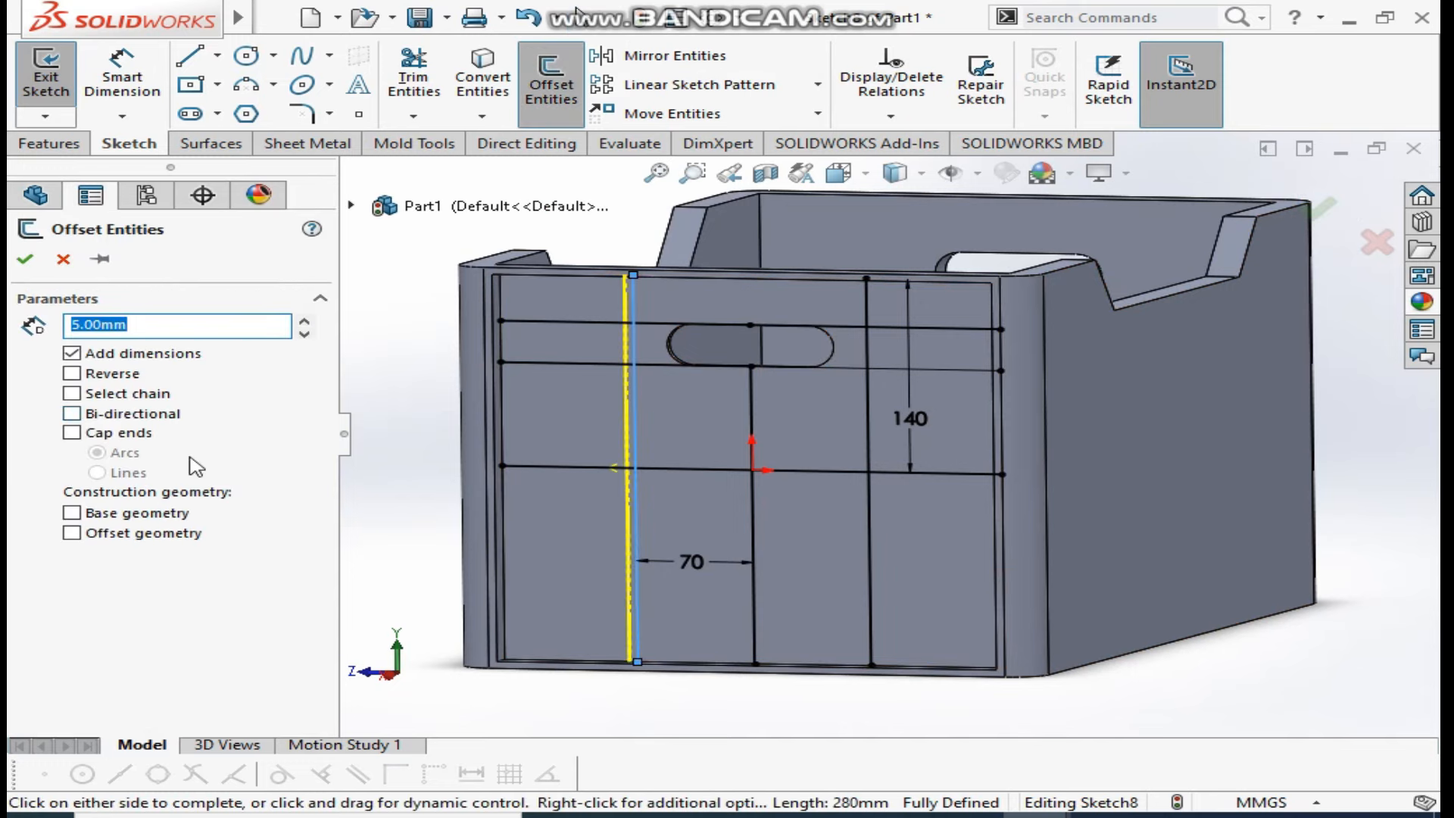
pyautogui.click(72, 413)
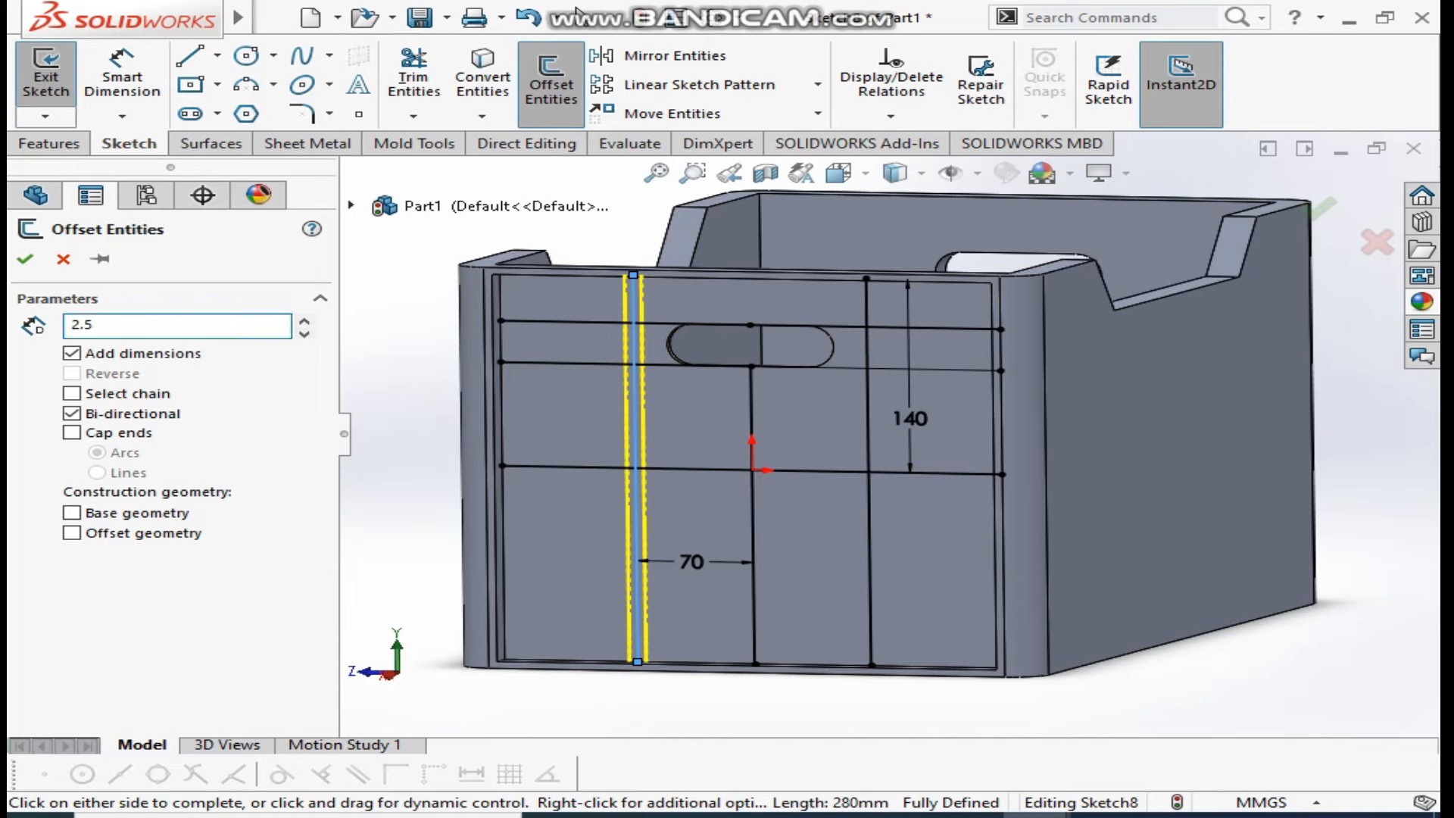
pyautogui.click(870, 415)
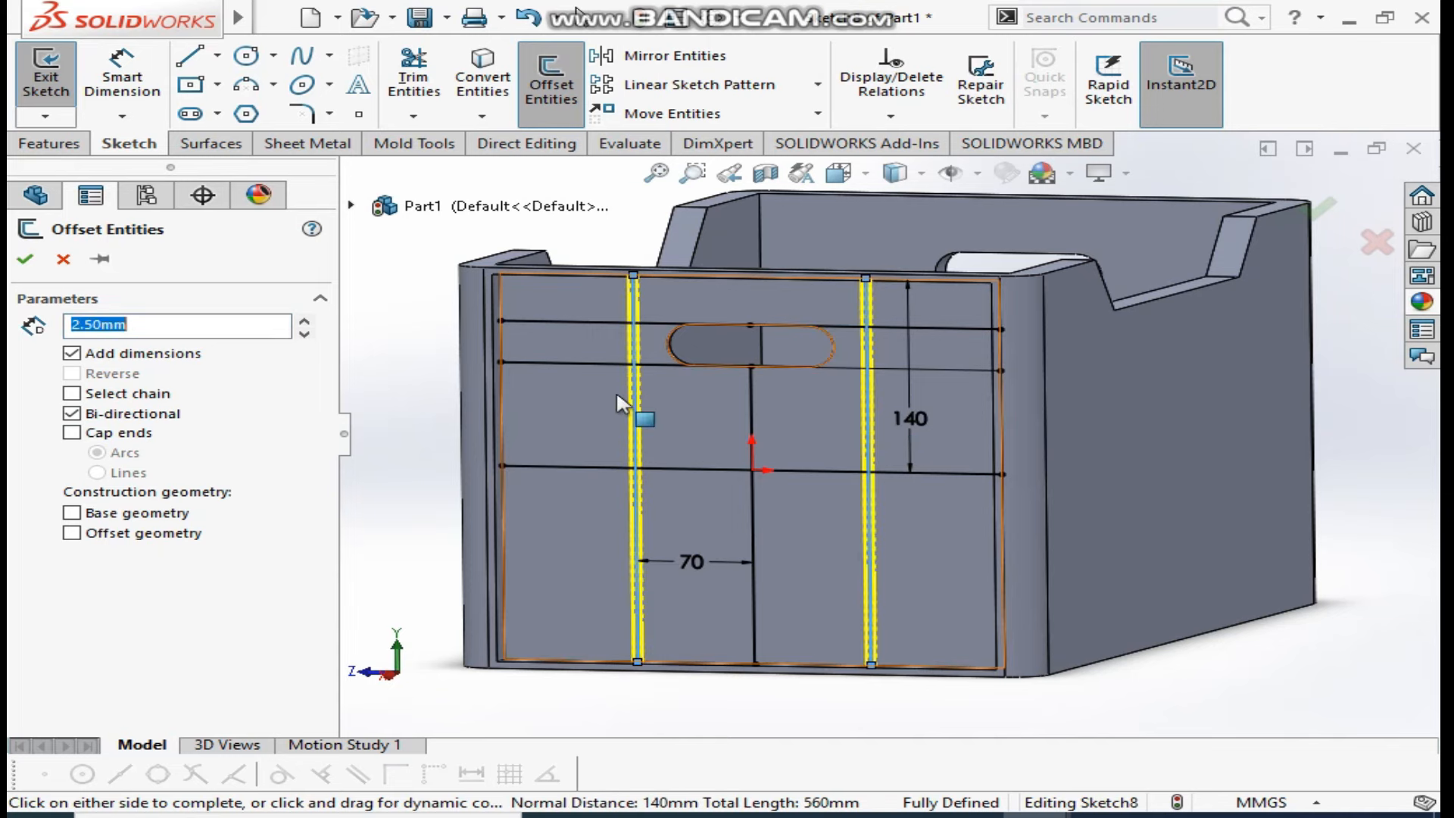
pyautogui.click(596, 470)
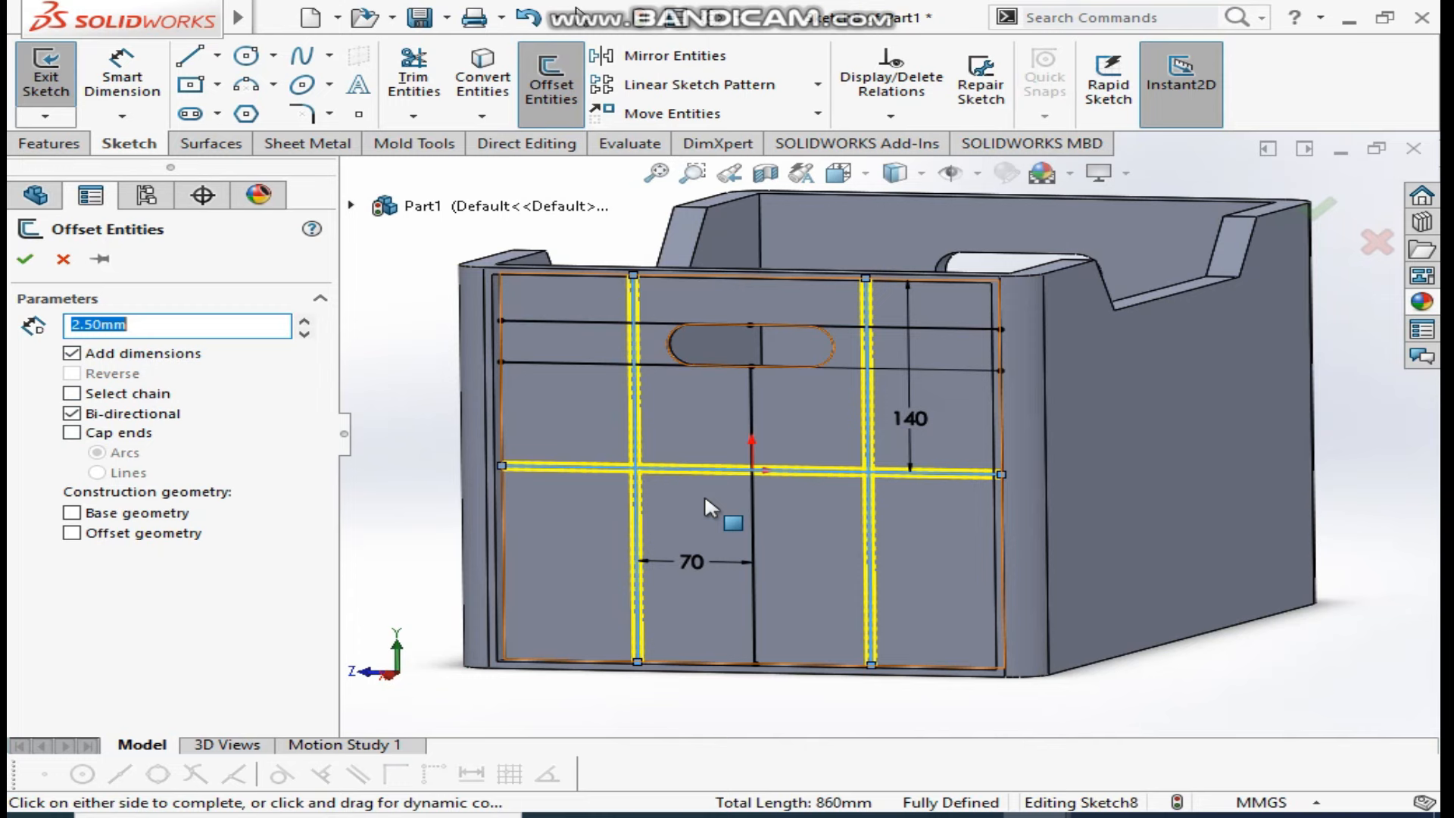
pyautogui.click(753, 501)
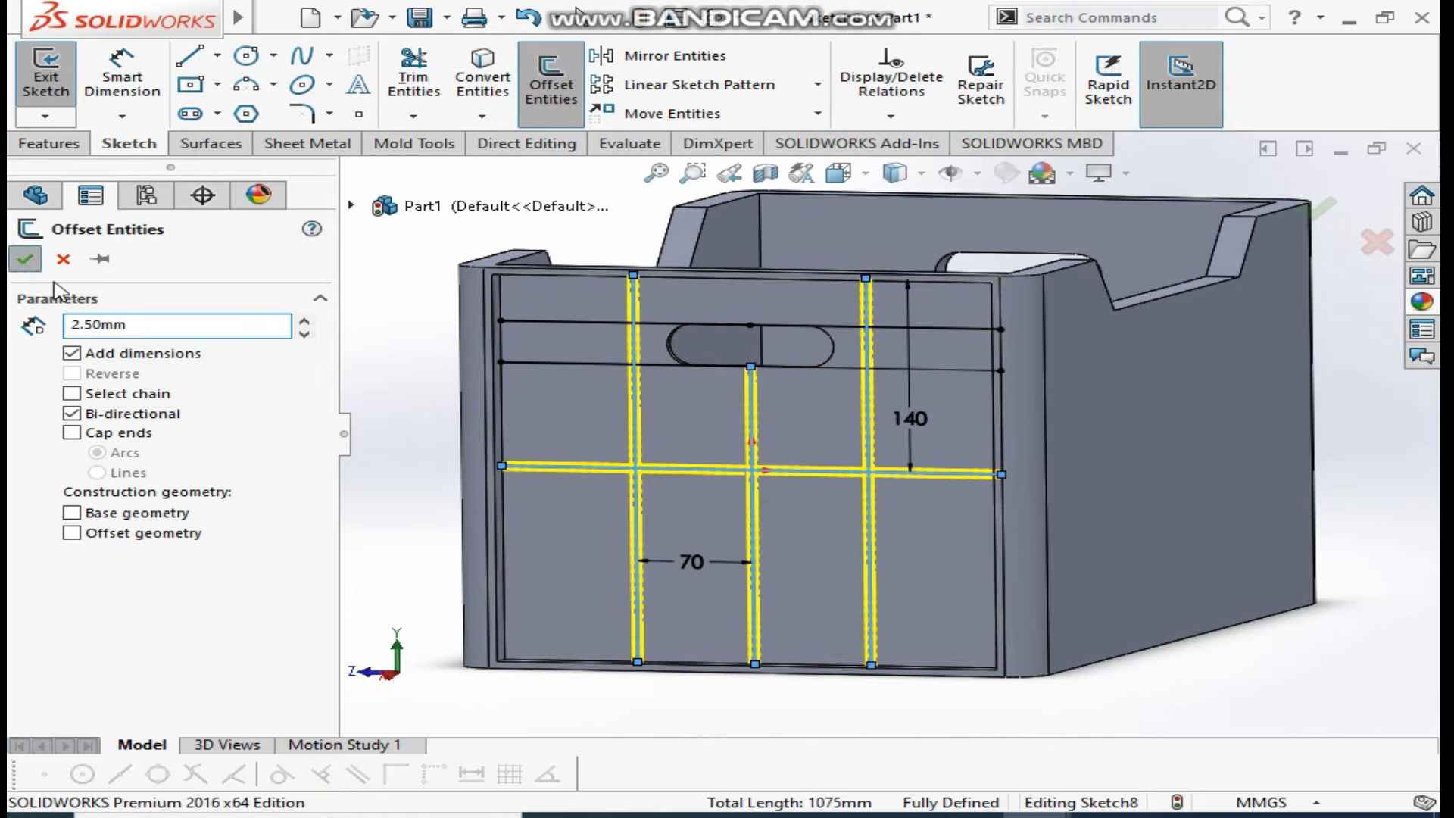
pyautogui.click(25, 259)
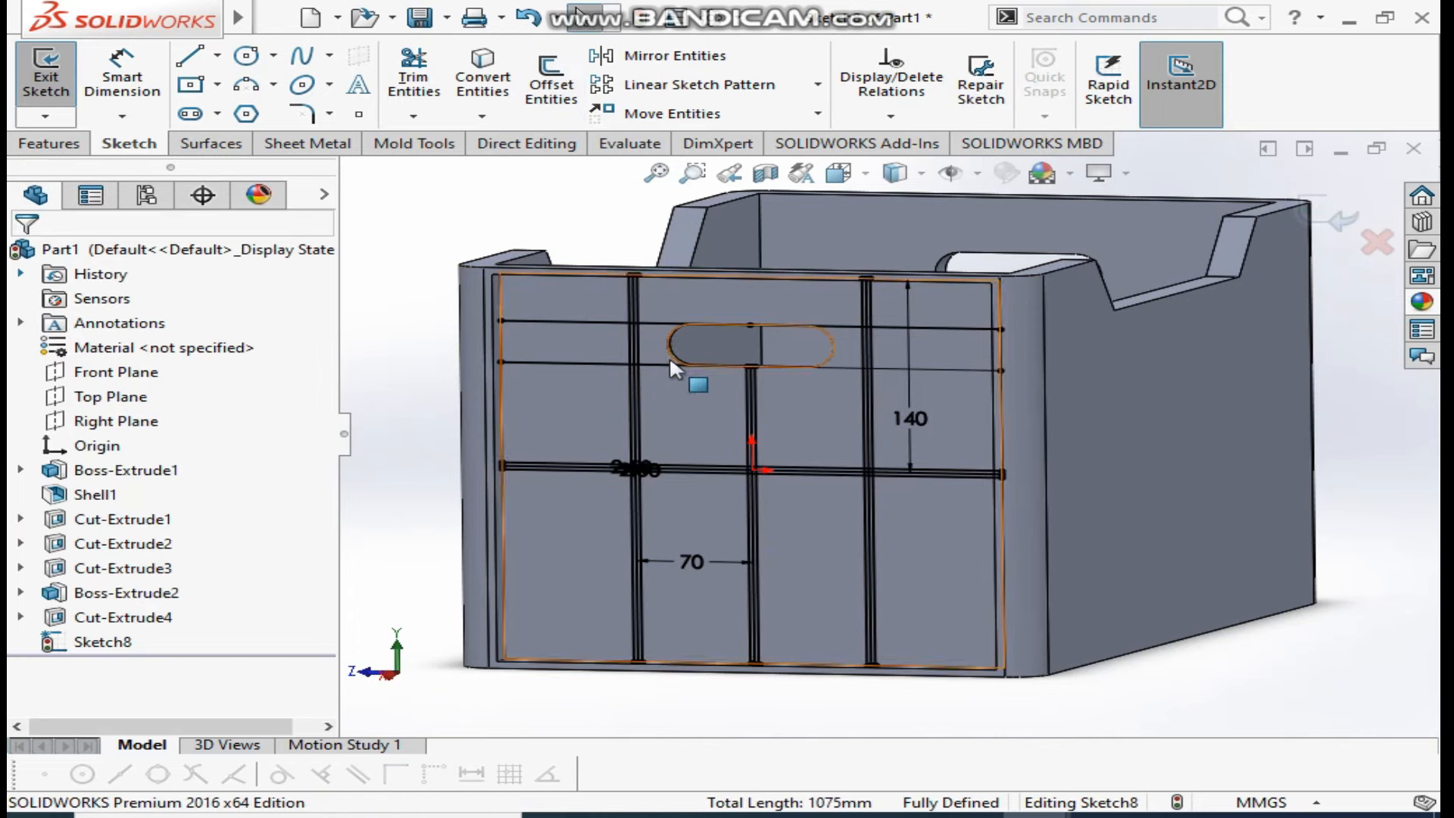
# Try to offset the horizontal lines at the handle slot's upper and lower edges bi-directionally by 2.5 mm
pyautogui.click(558, 103)
pyautogui.click(579, 319)
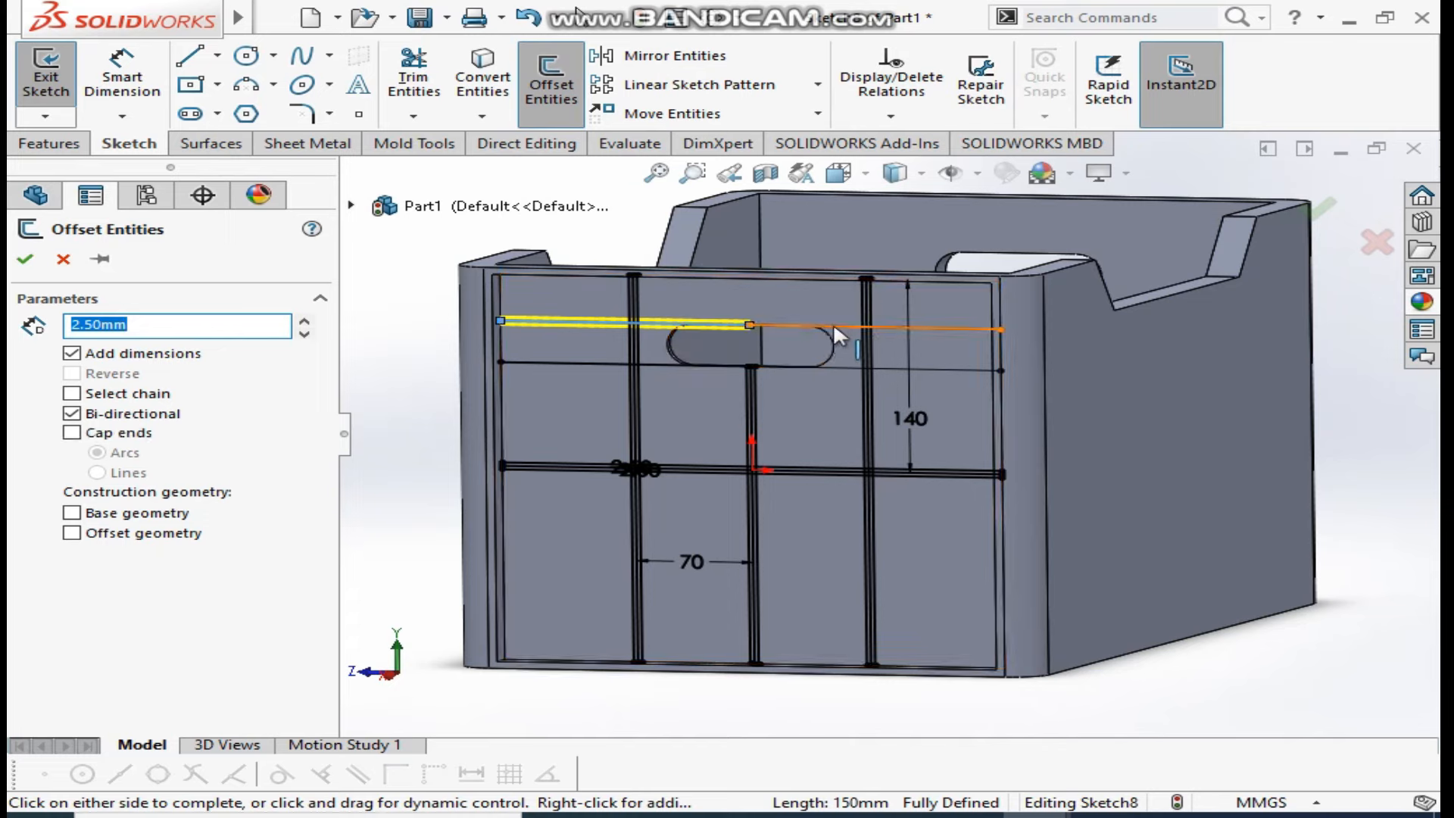
pyautogui.click(569, 362)
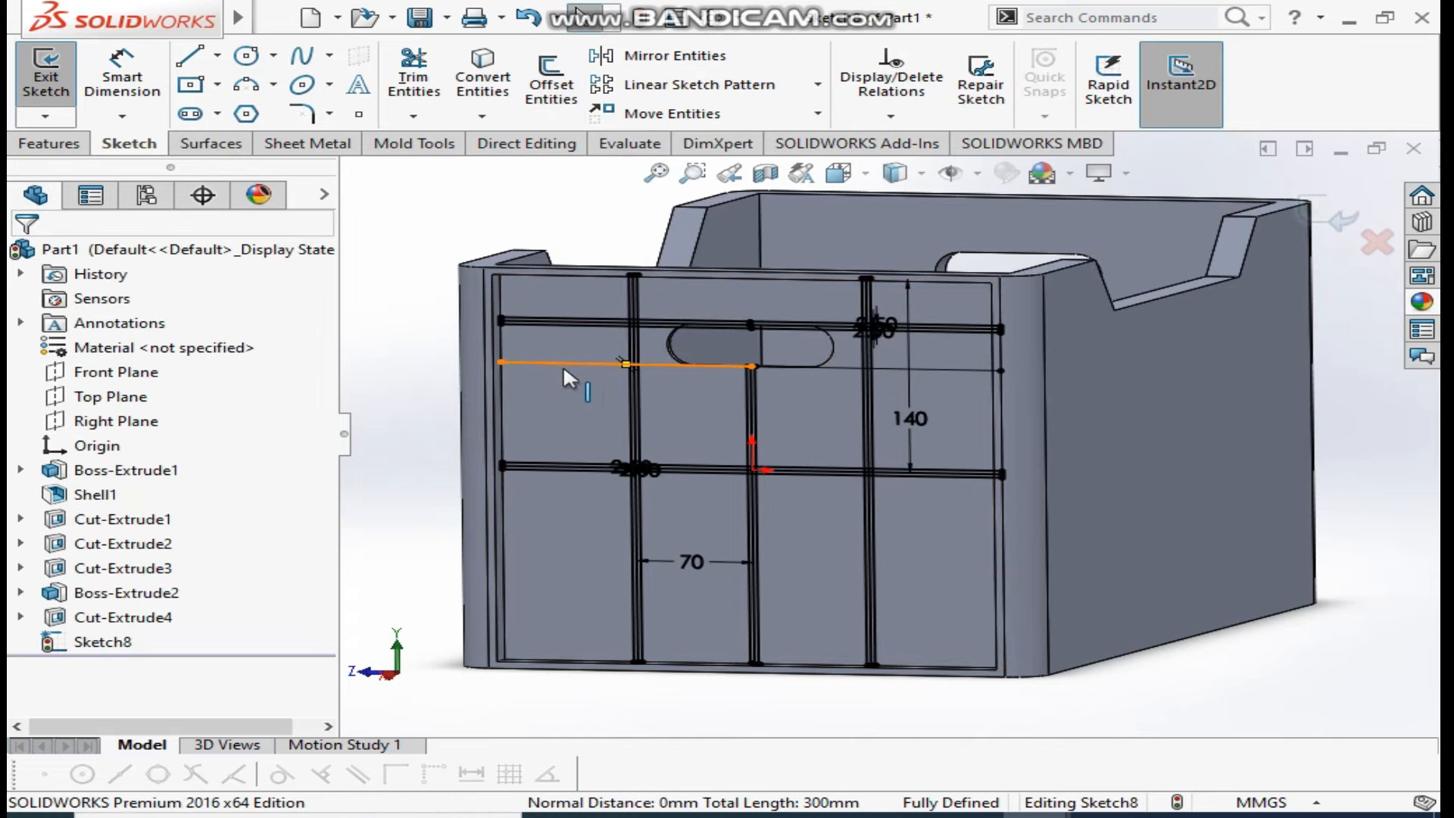
pyautogui.click(555, 364)
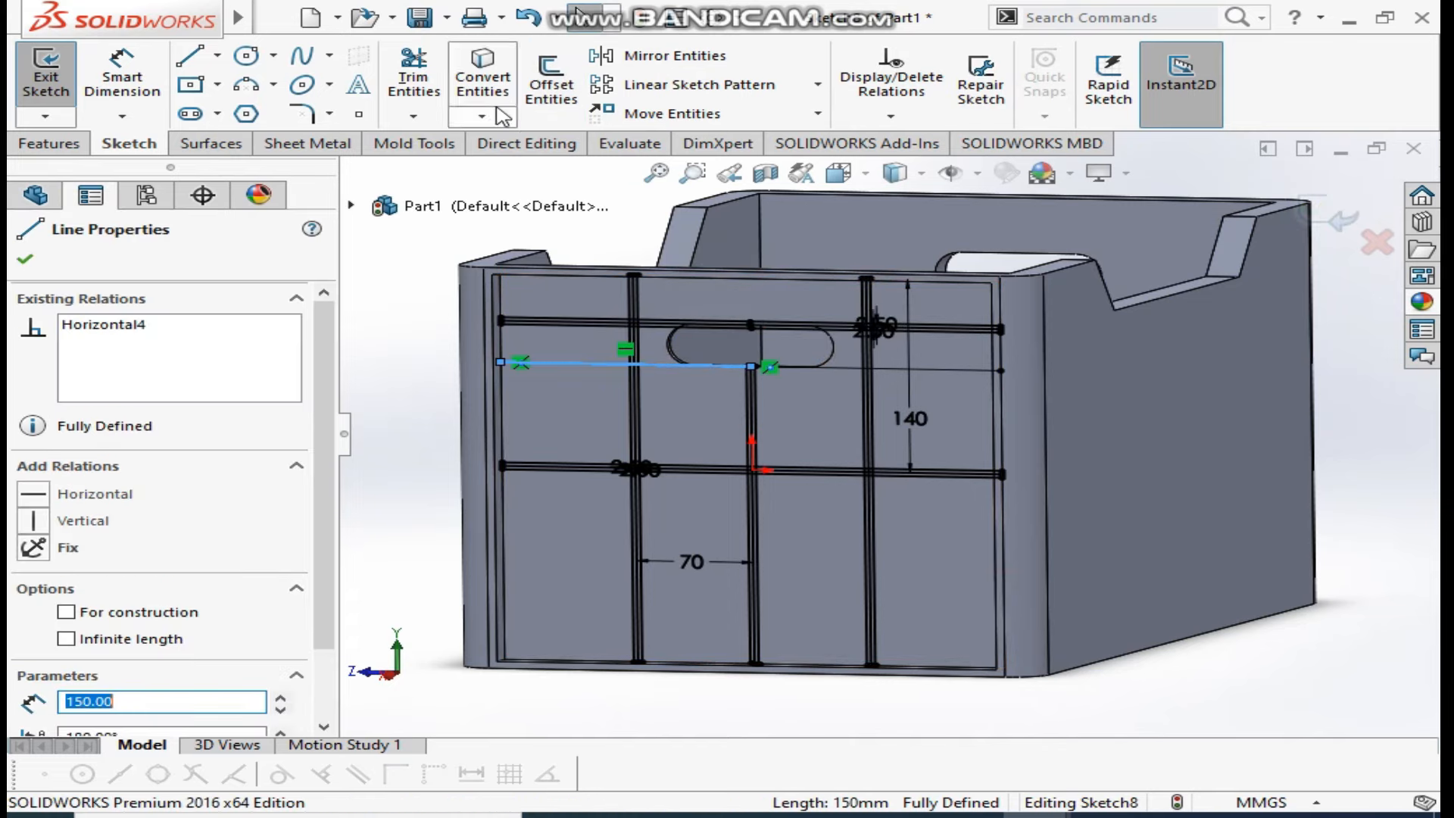
pyautogui.click(545, 84)
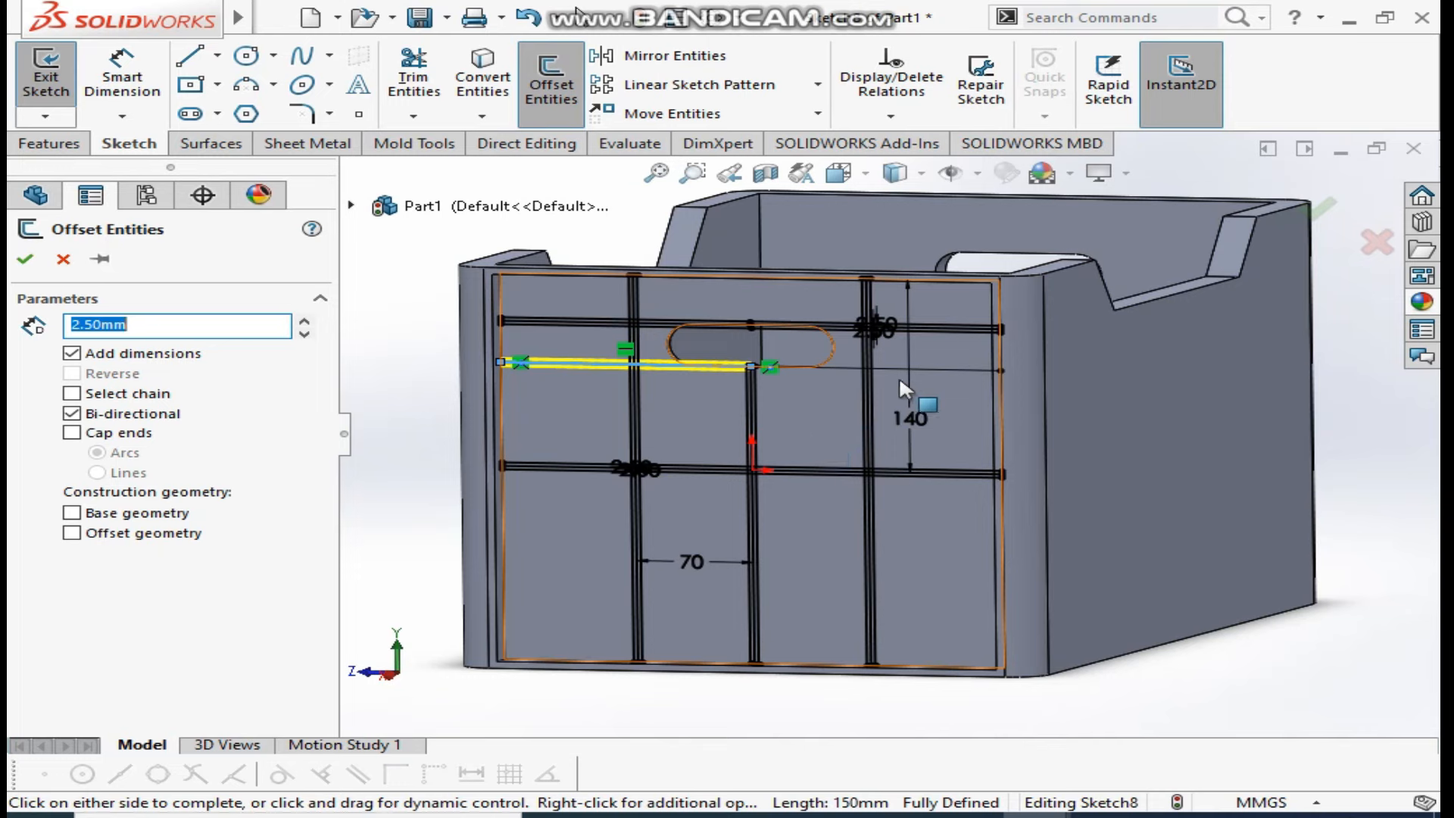
pyautogui.click(814, 365)
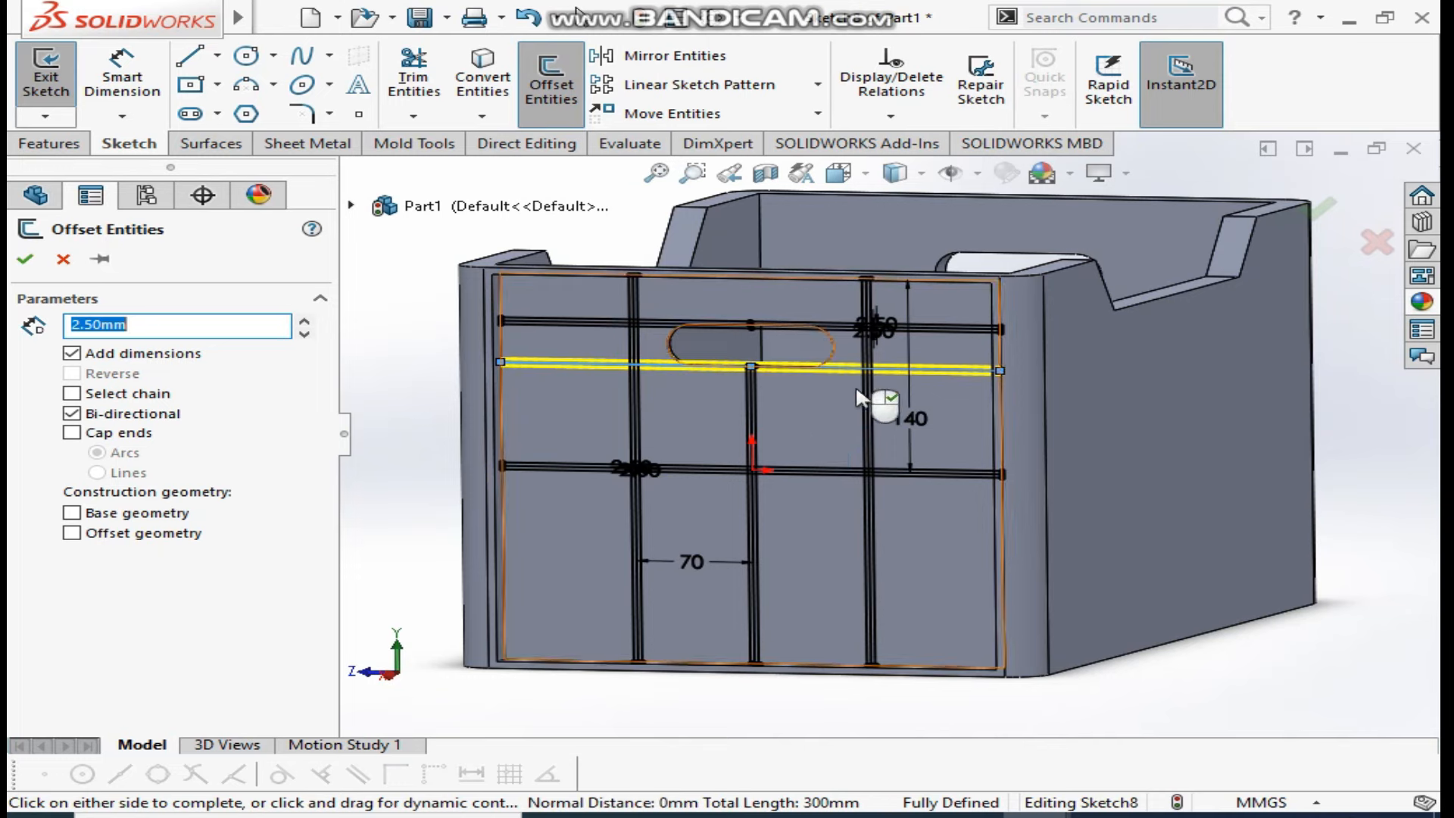
pyautogui.click(74, 258)
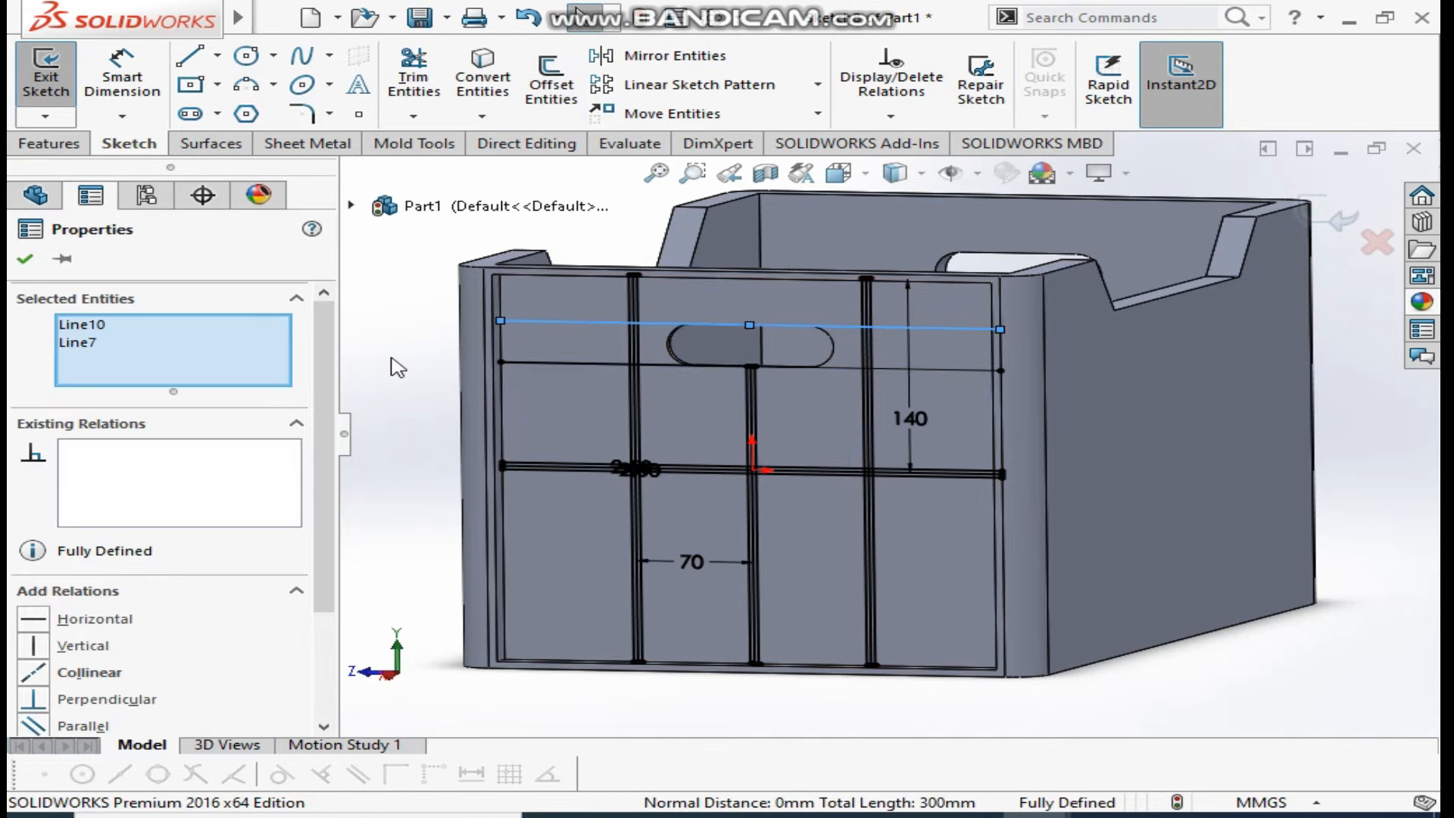
pyautogui.click(22, 259)
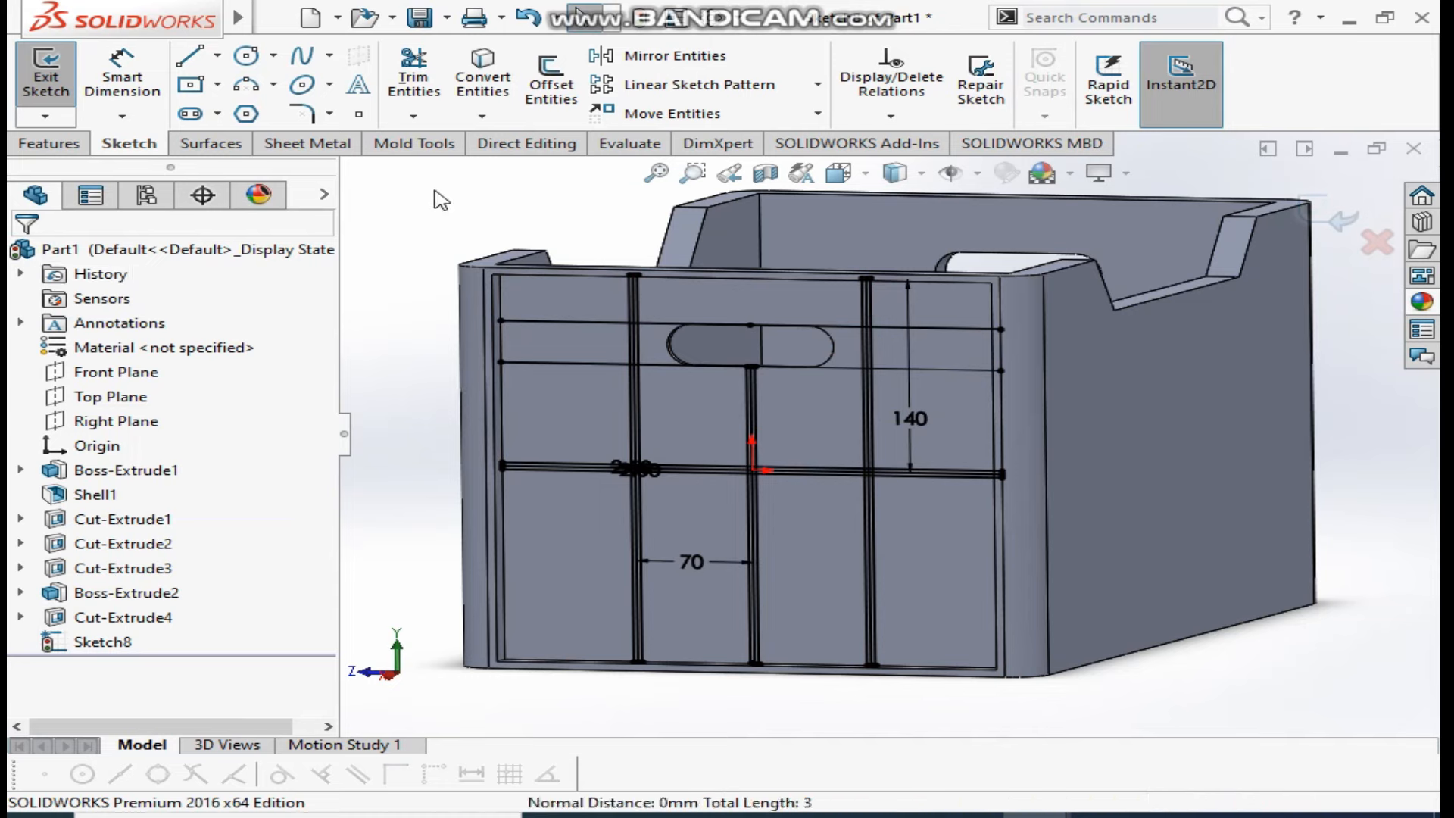
# Try to offset all four horizontal lines at the handle slot's edges together by 2.5 mm in a single direction
pyautogui.click(577, 94)
pyautogui.click(579, 321)
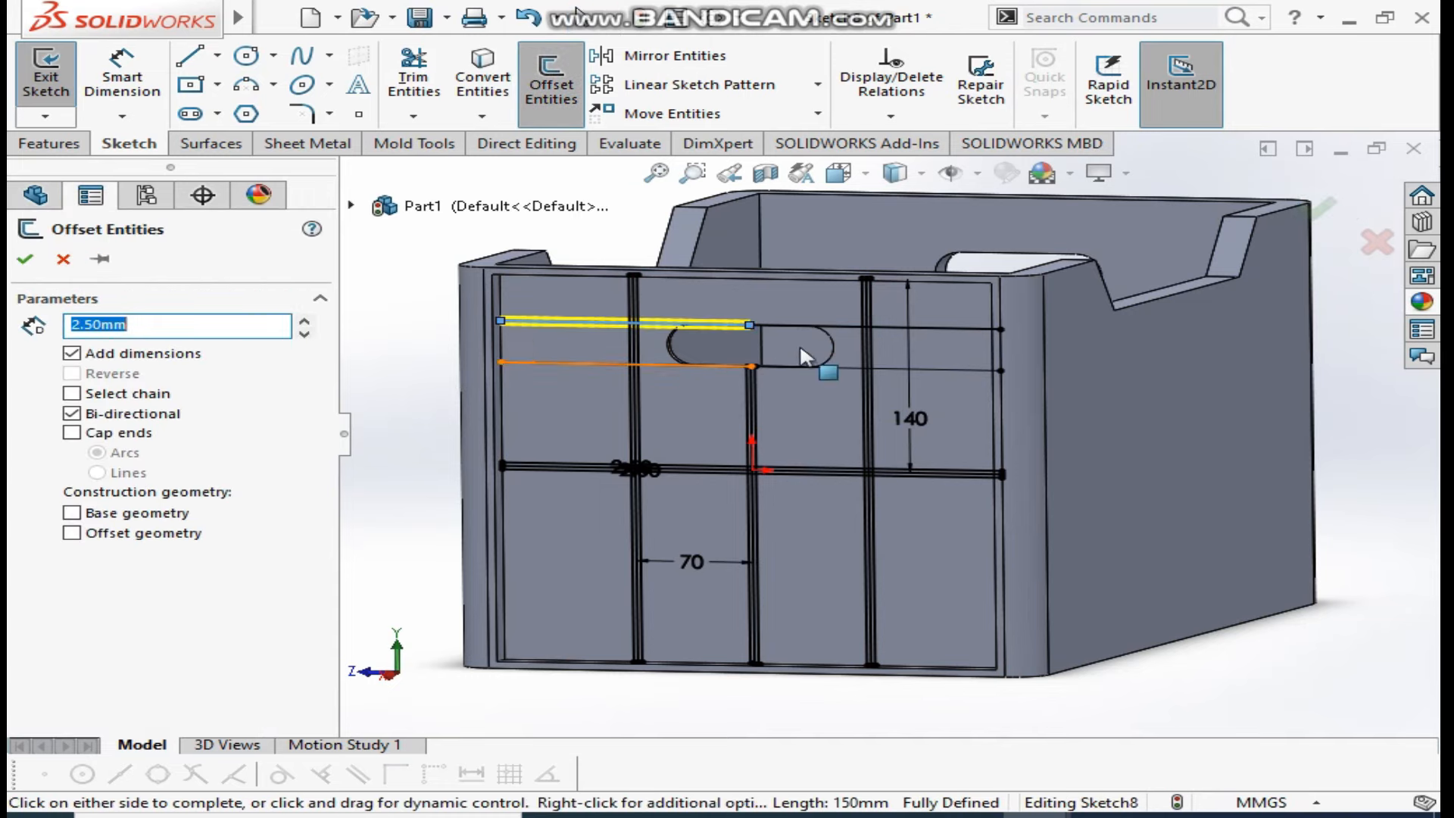
pyautogui.click(845, 326)
pyautogui.click(607, 362)
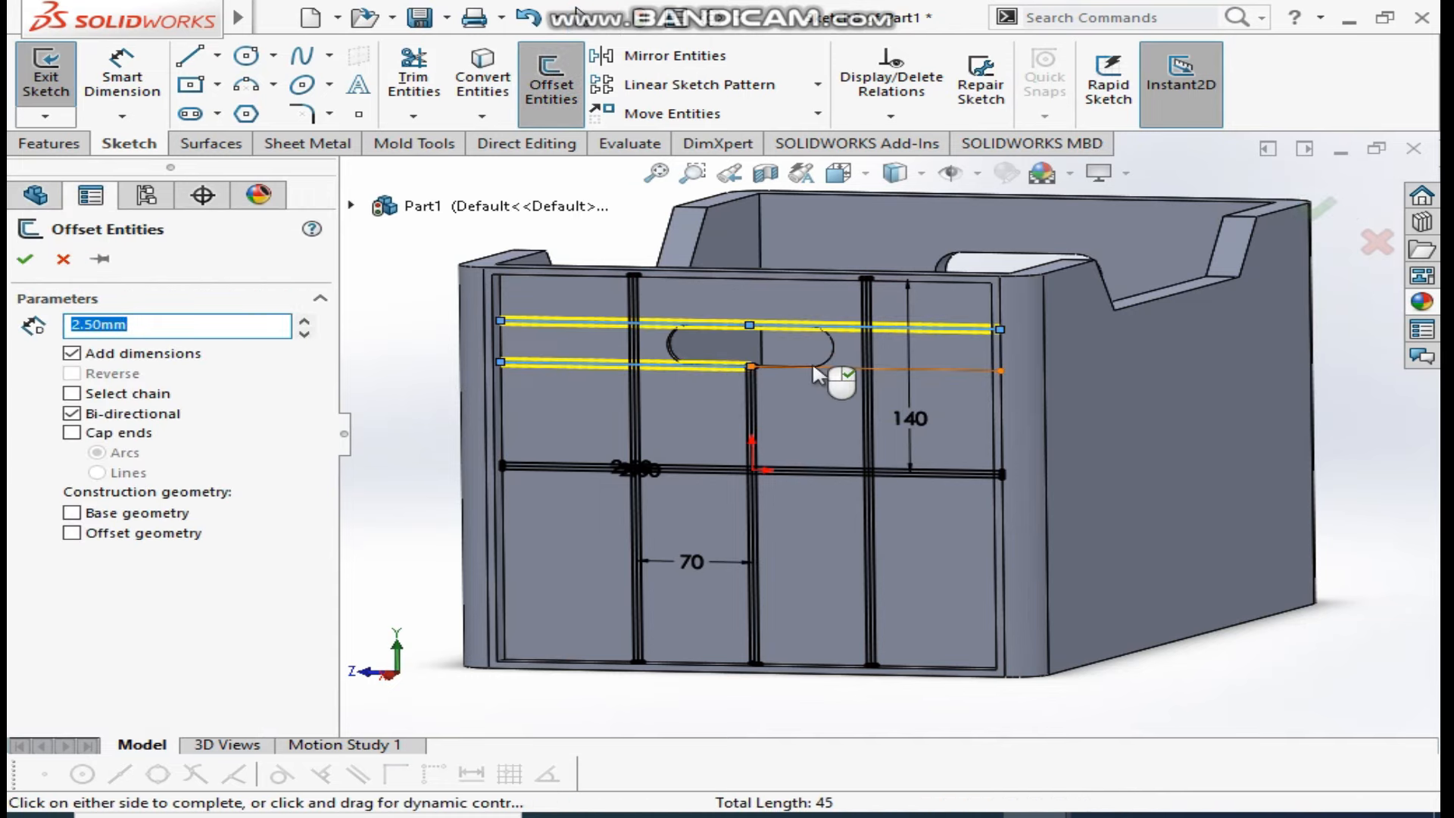
pyautogui.click(812, 363)
pyautogui.click(96, 413)
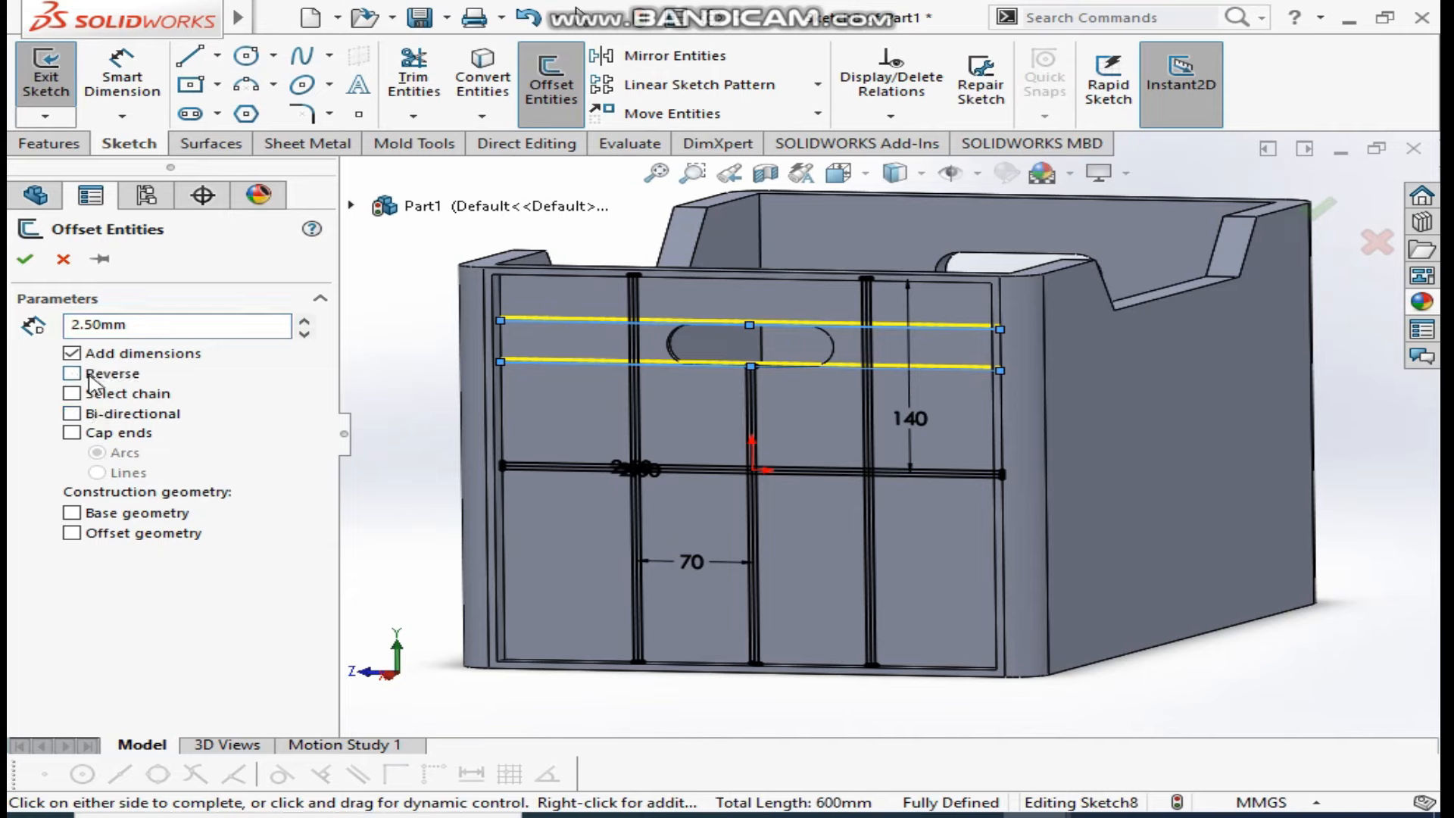
pyautogui.scroll(-2, 705, 392)
pyautogui.scroll(-2, 698, 392)
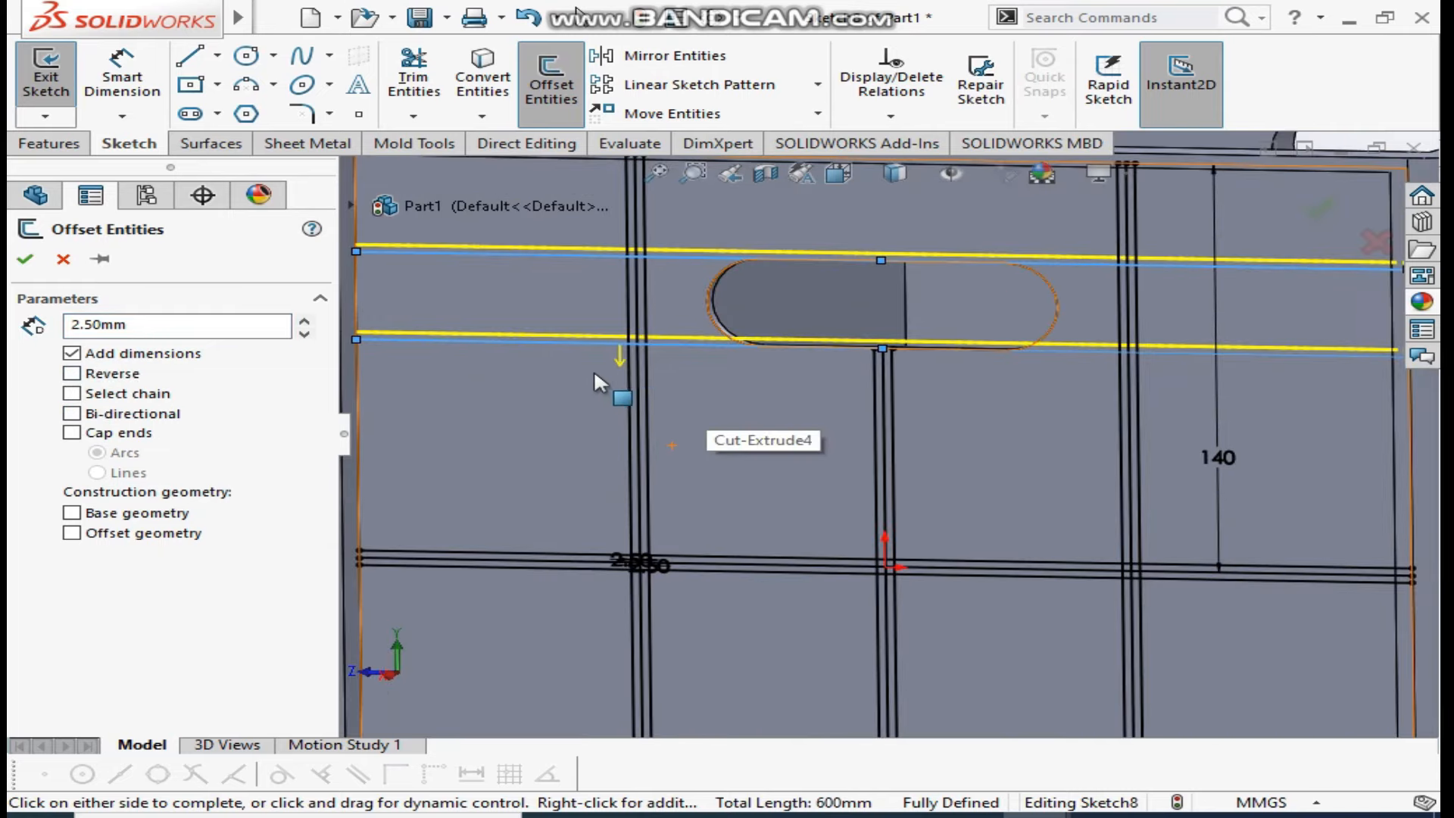
pyautogui.click(25, 259)
# Offset the horizontal line at the handle slot's upper edge 5 mm upward, away from the slot
pyautogui.click(551, 80)
pyautogui.click(555, 256)
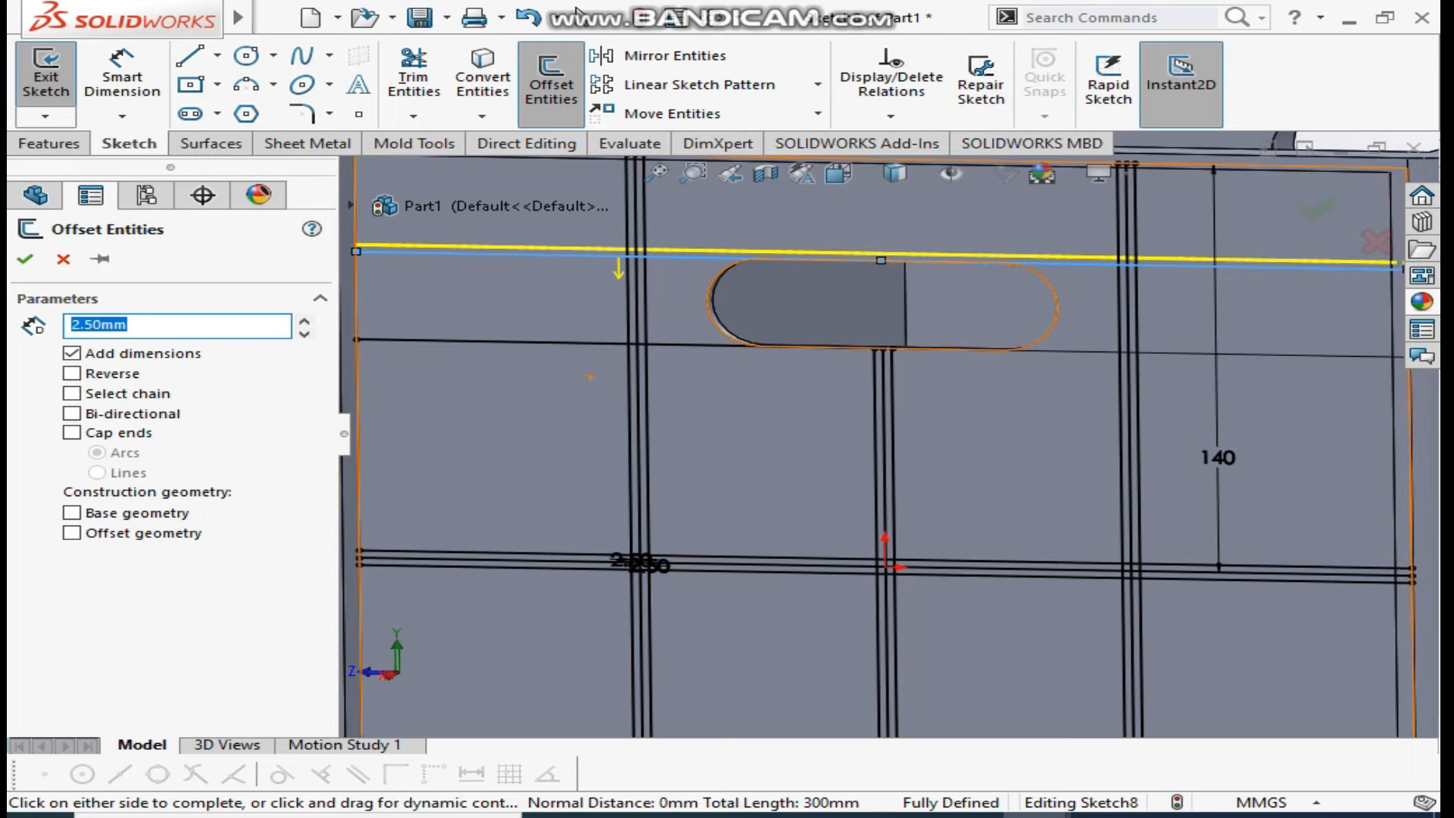
pyautogui.write('5')
pyautogui.click(25, 258)
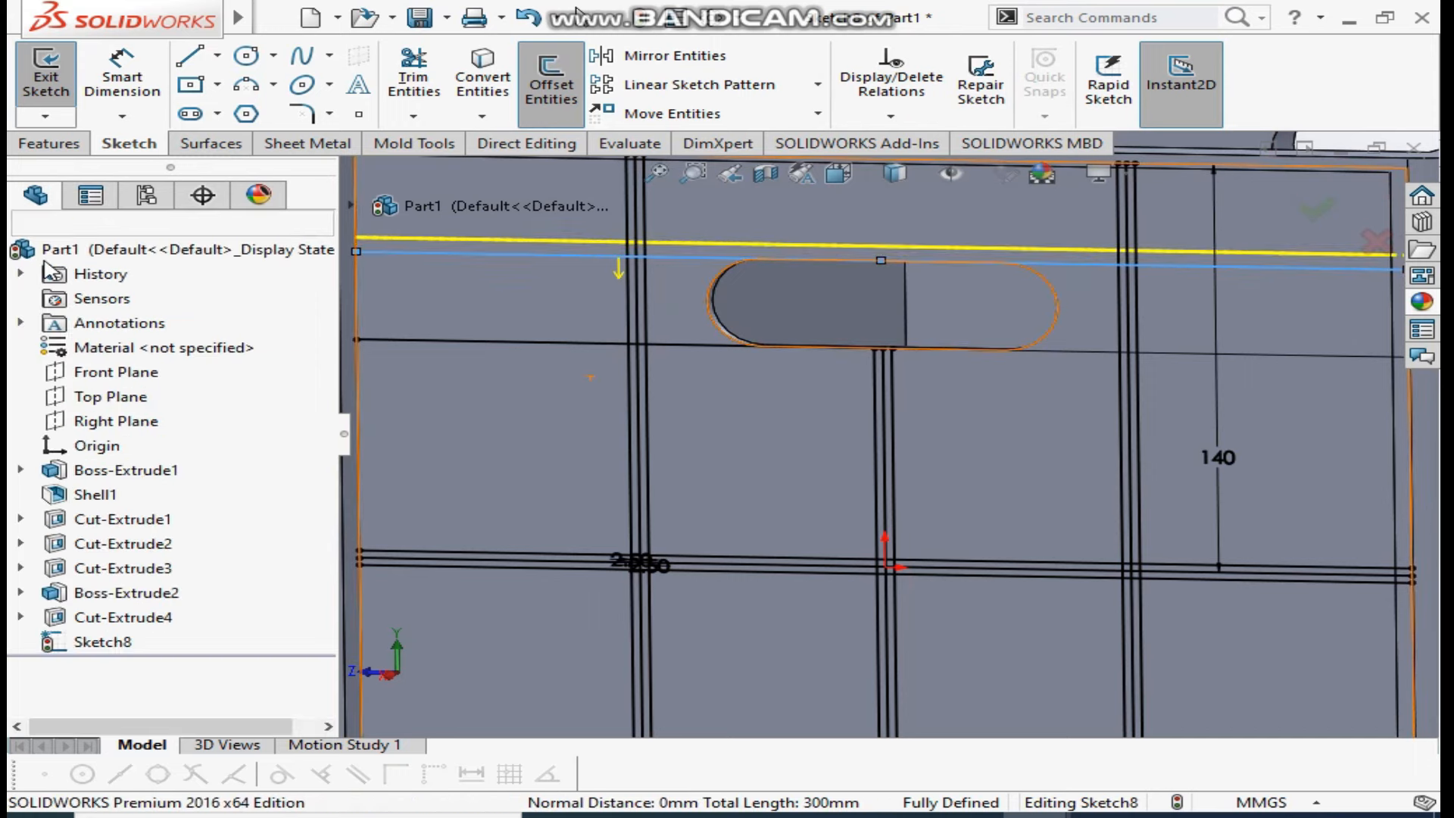
# Offset the horizontal line at the handle slot's lower edge 5 mm downward, using the reversed direction
pyautogui.click(551, 83)
pyautogui.click(557, 342)
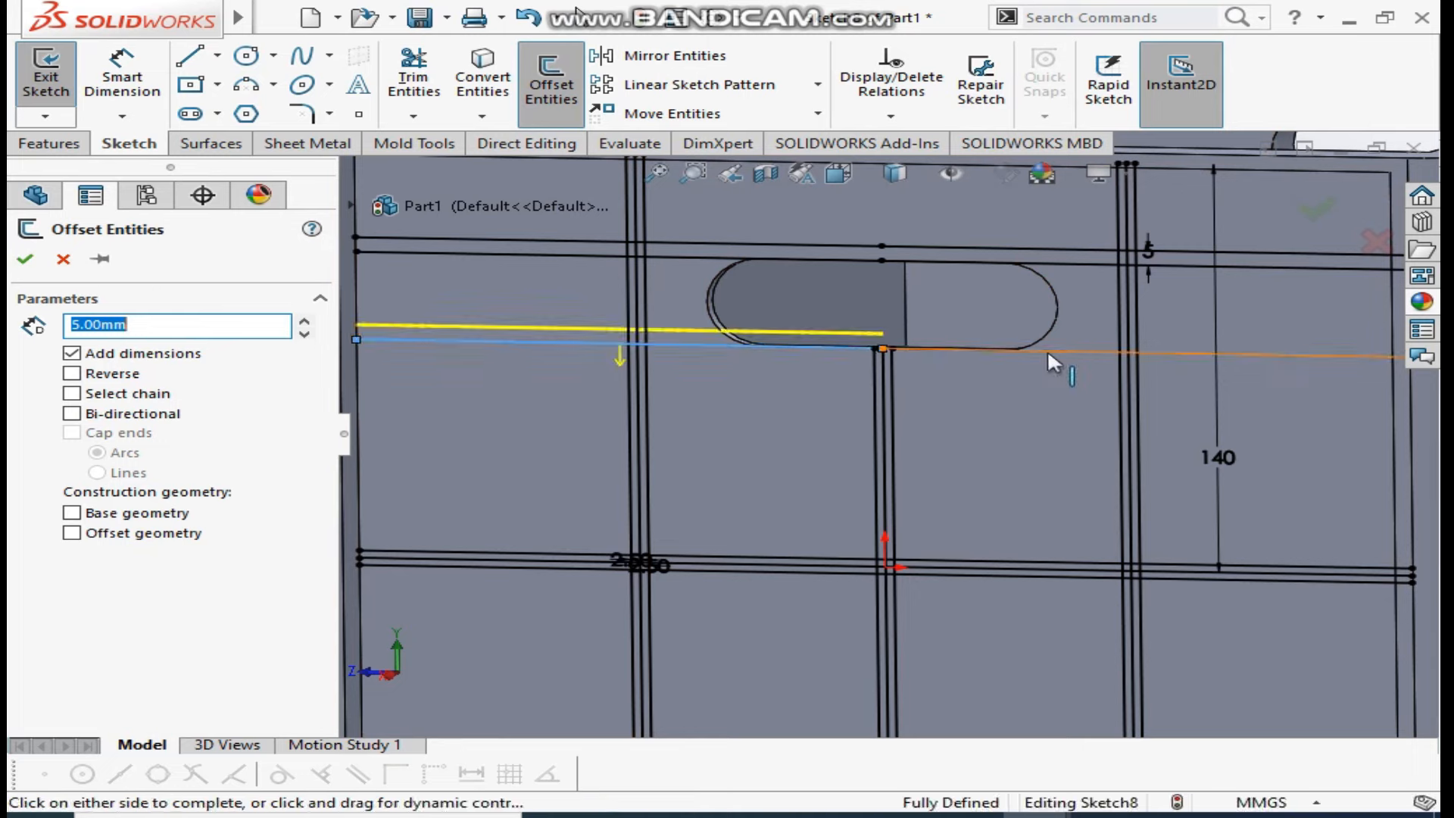
pyautogui.click(71, 373)
pyautogui.click(28, 268)
# Convert the edges of the recessed end-wall face into entities of the rib sketch
pyautogui.scroll(4, 587, 297)
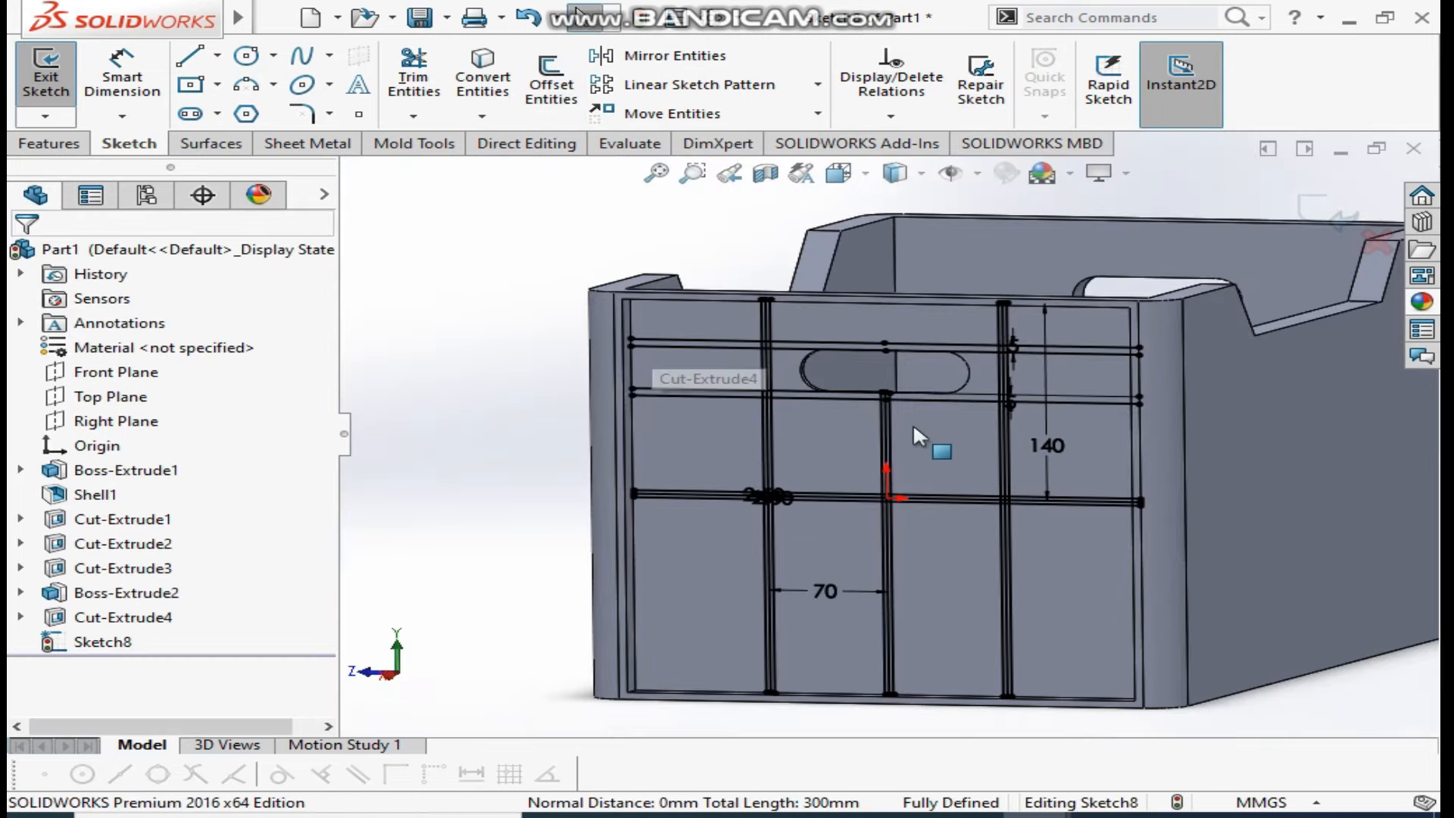
pyautogui.scroll(-3, 1090, 465)
pyautogui.scroll(3, 1078, 466)
pyautogui.scroll(1, 912, 548)
pyautogui.scroll(-5, 923, 560)
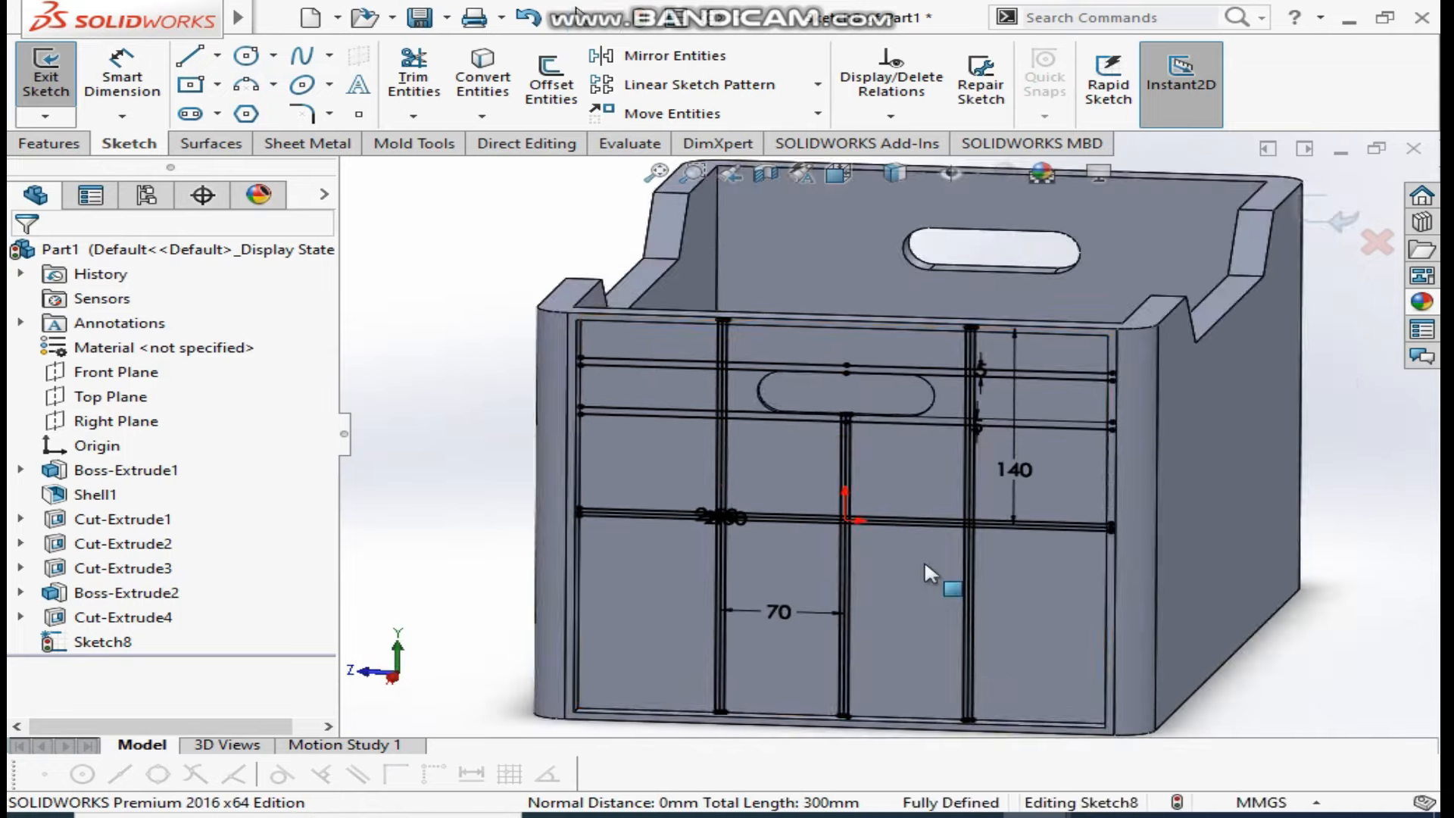
pyautogui.scroll(2, 806, 415)
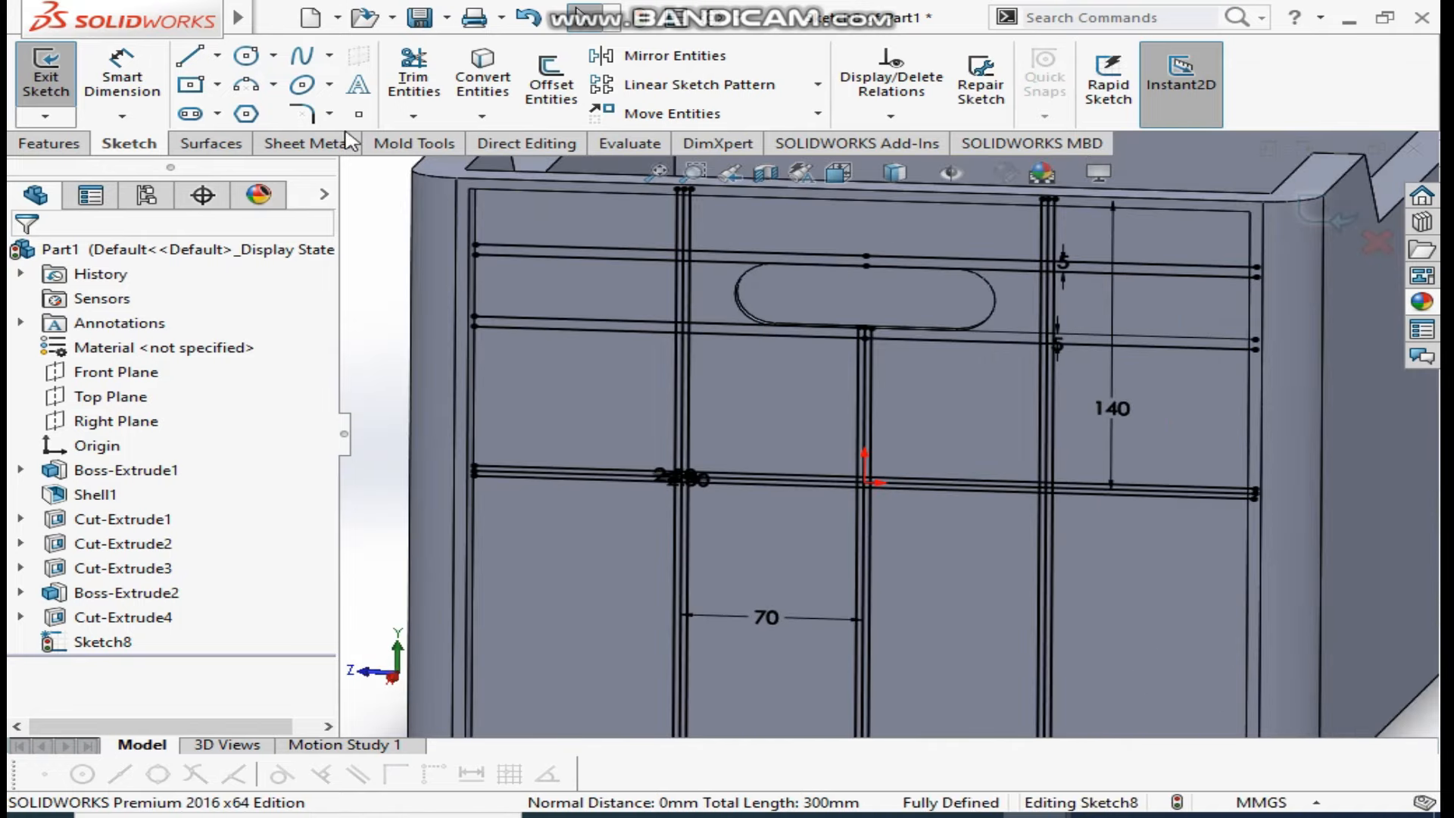
pyautogui.click(49, 143)
pyautogui.scroll(2, 837, 301)
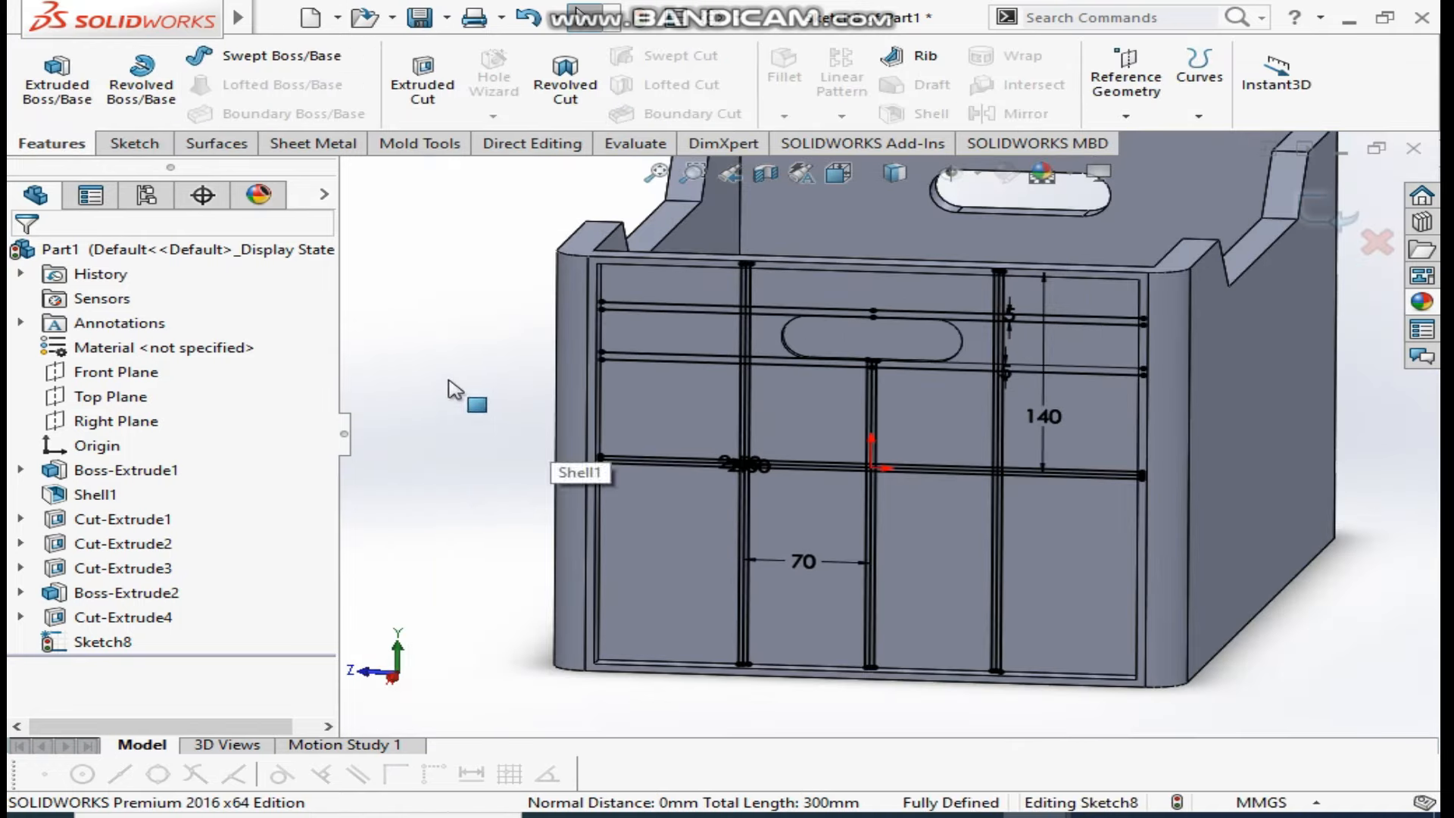
pyautogui.click(667, 290)
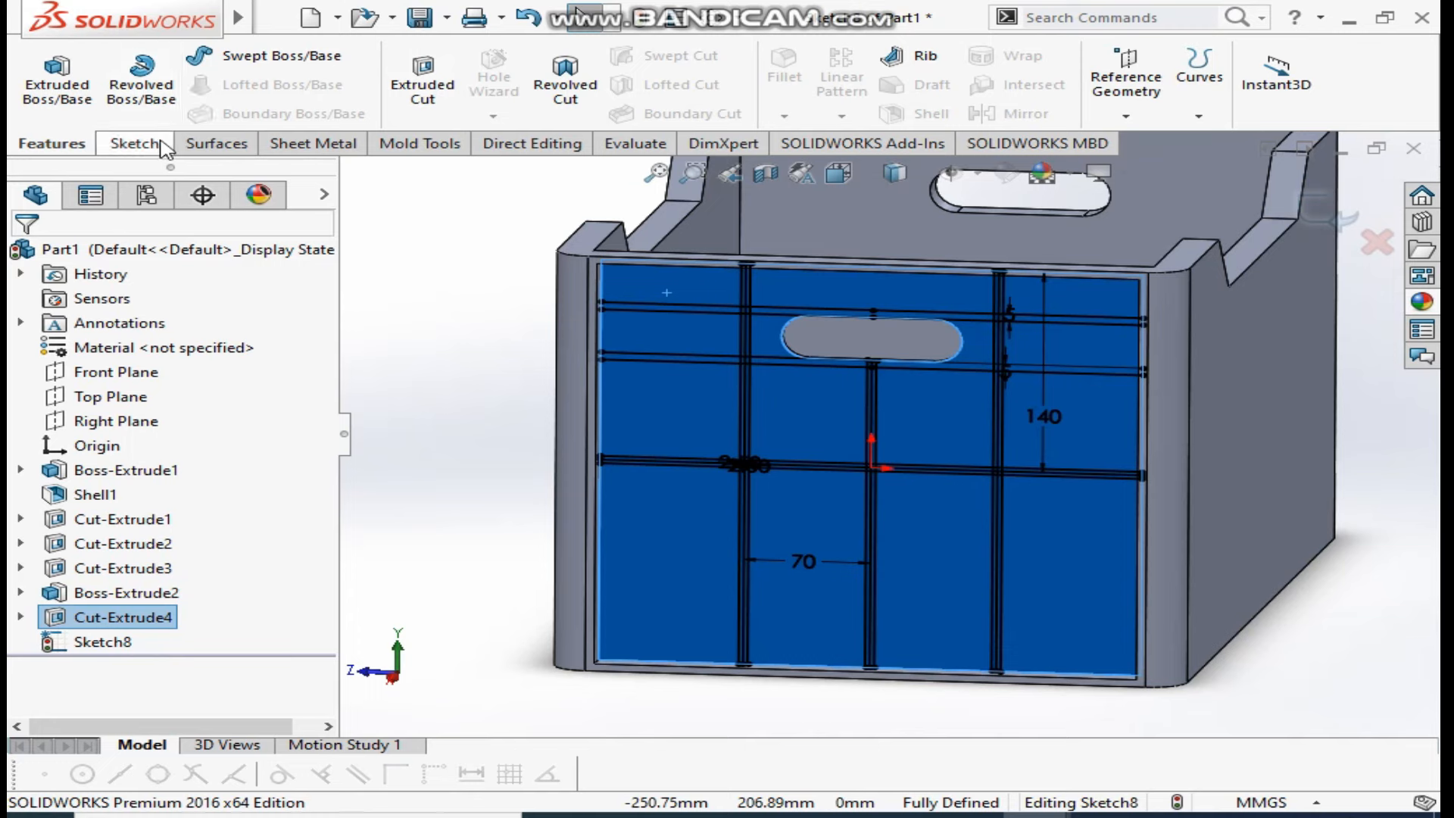
pyautogui.click(135, 143)
pyautogui.click(488, 98)
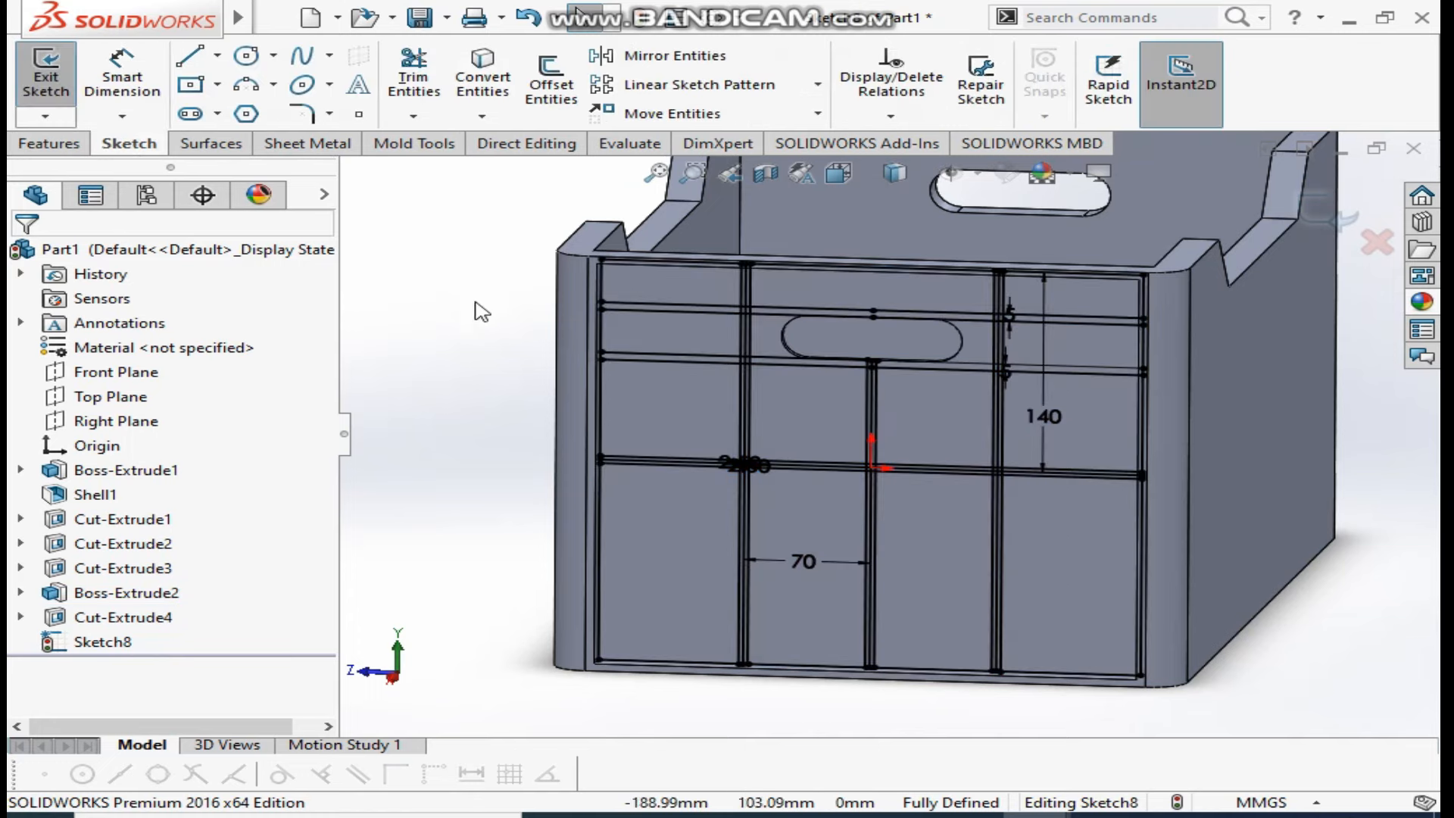
# Start a boss extrusion of the rib sketch and select the contour regions where the right vertical strip crosses the strip above the handle slot
pyautogui.click(51, 144)
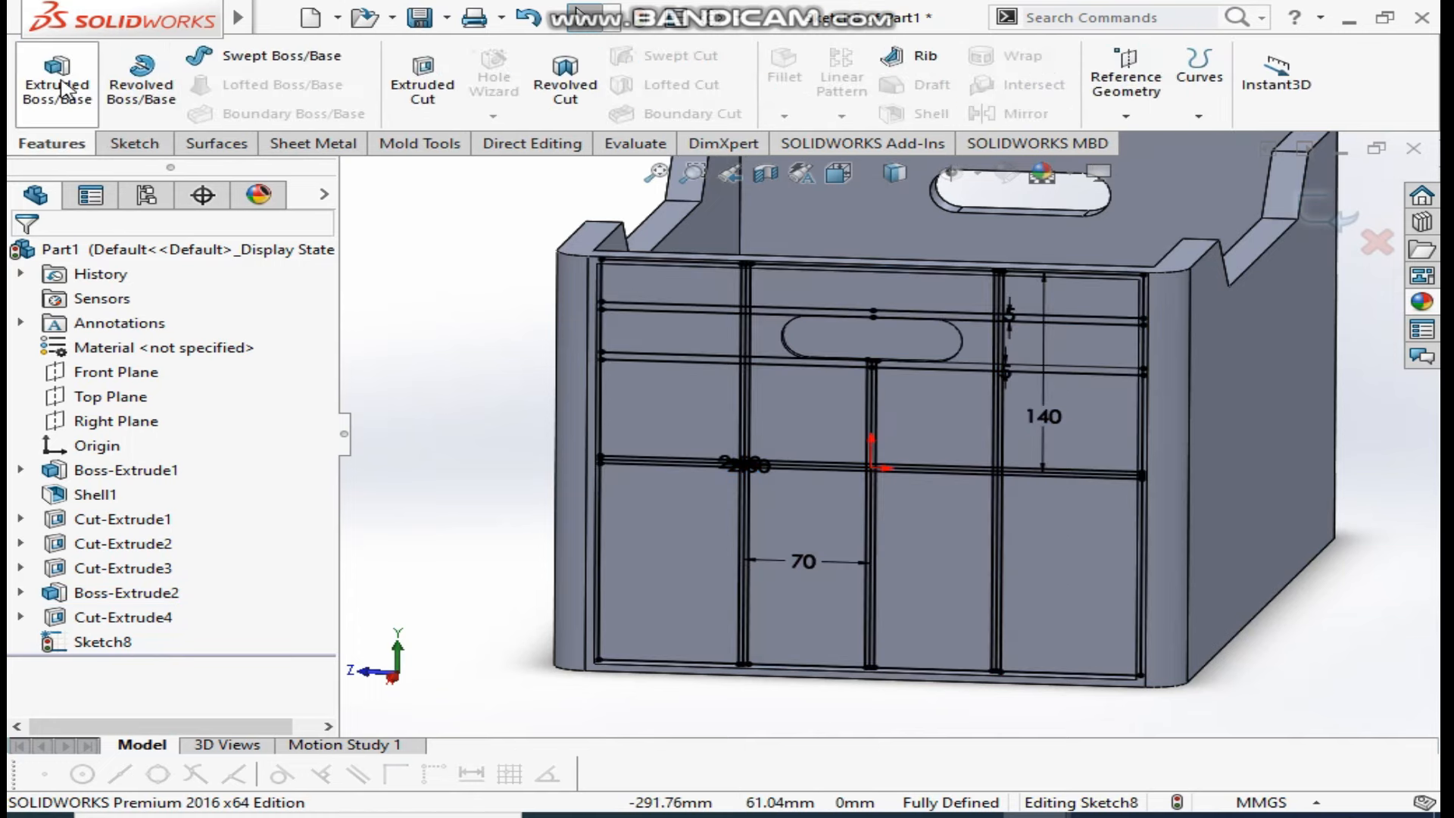
pyautogui.click(50, 85)
pyautogui.scroll(-6, 918, 402)
pyautogui.scroll(-2, 916, 390)
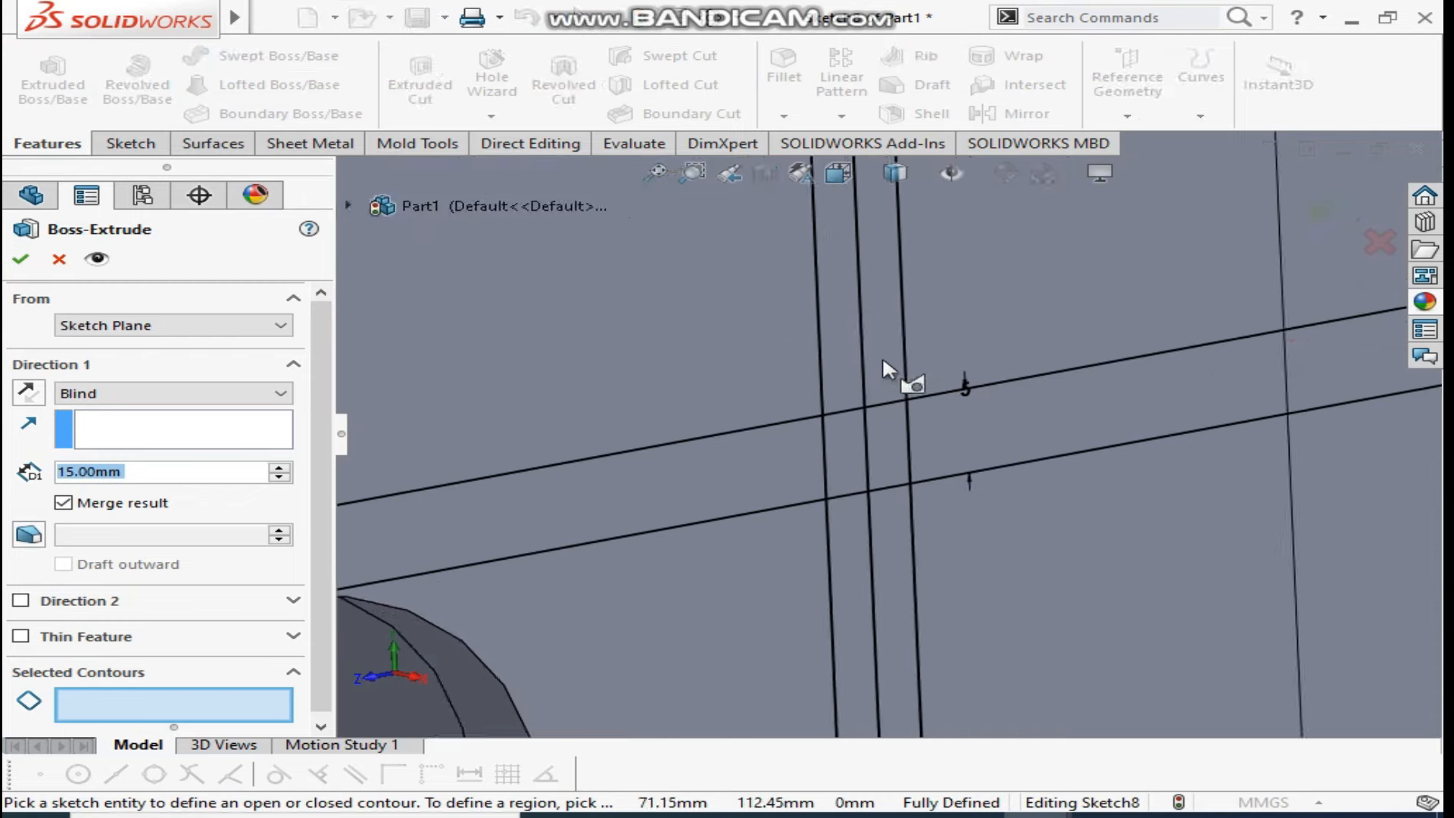
pyautogui.click(836, 372)
pyautogui.click(844, 452)
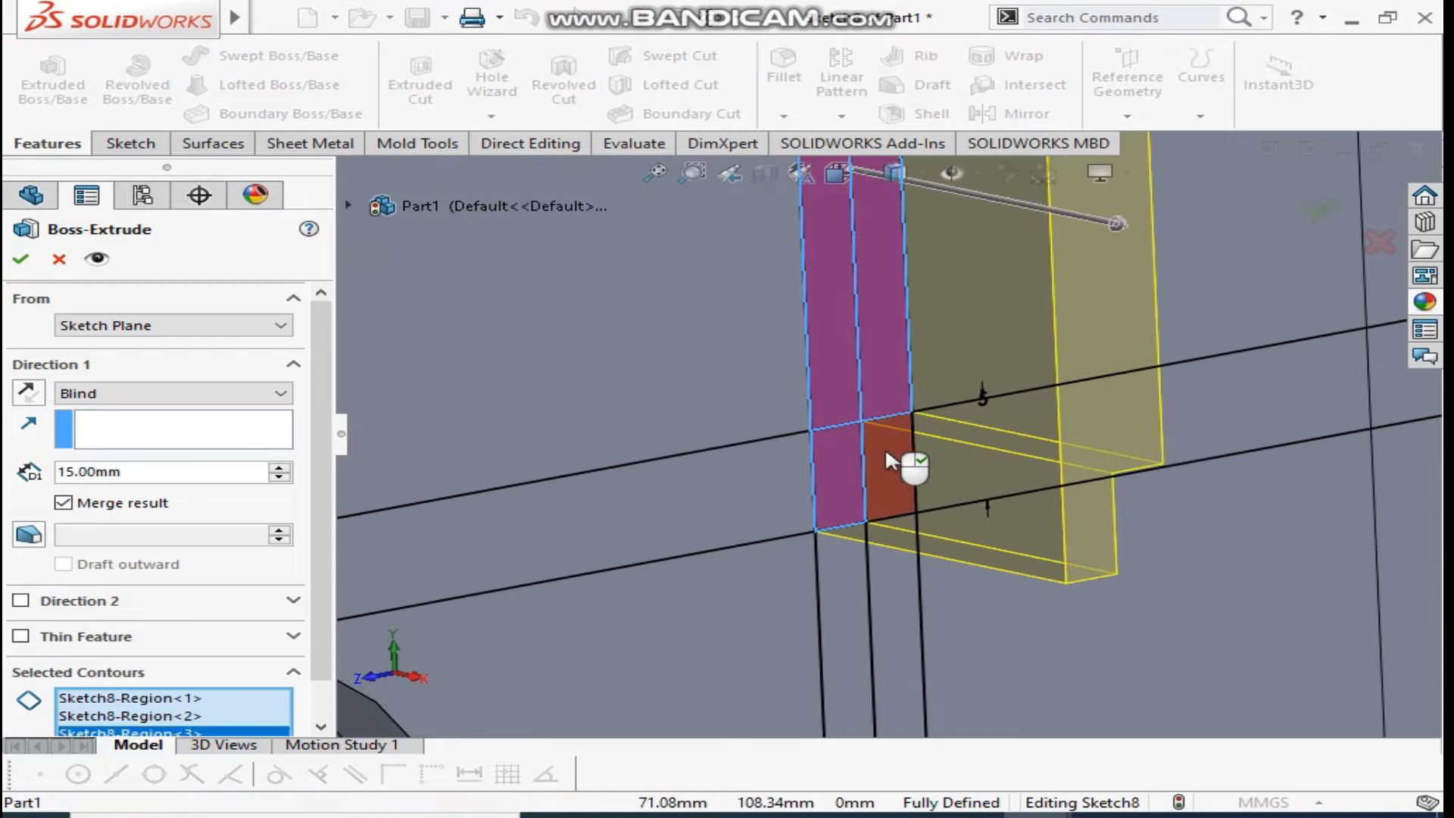
pyautogui.click(765, 493)
pyautogui.scroll(2, 871, 522)
pyautogui.scroll(4, 882, 558)
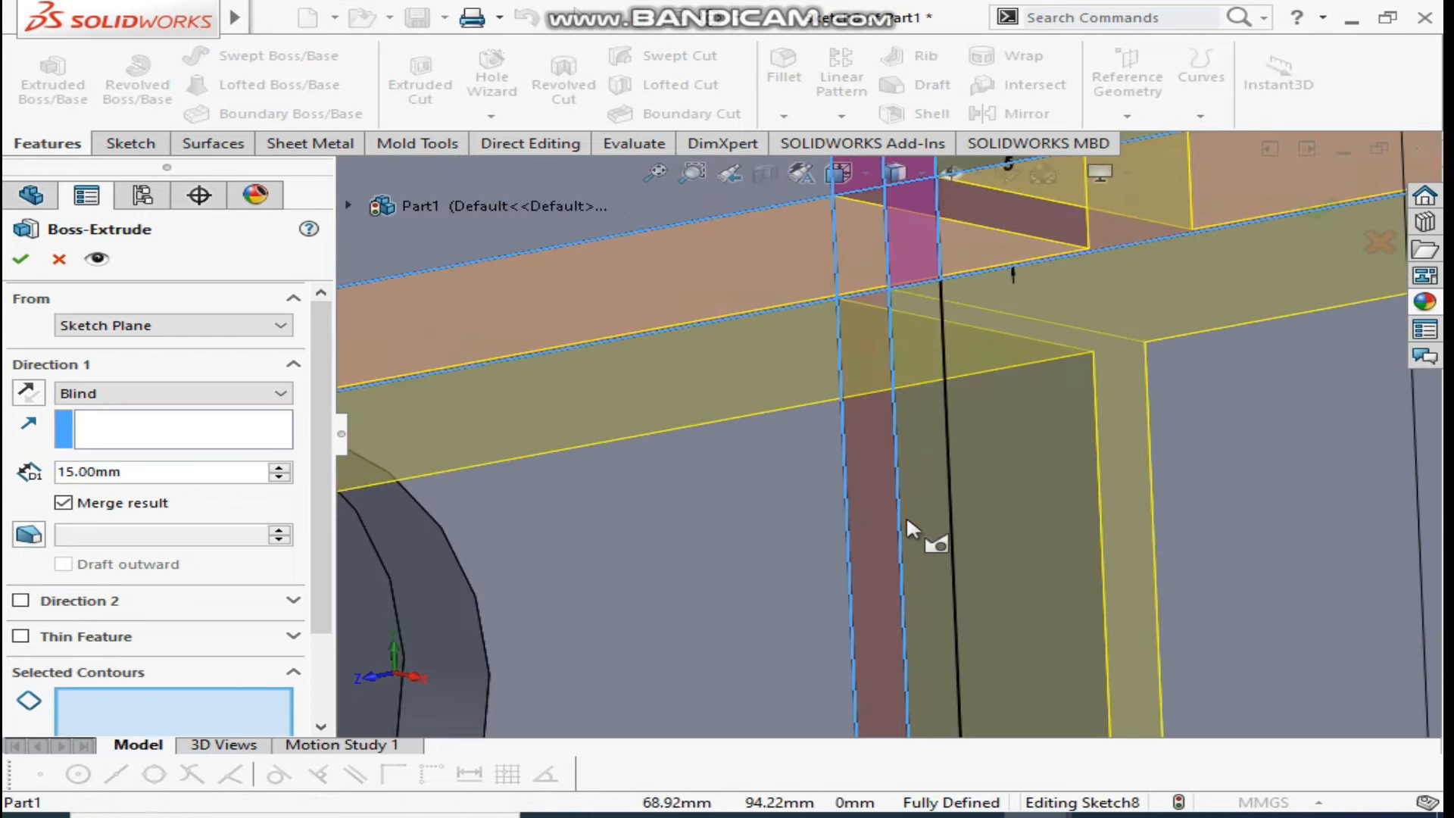
# Add the regions where the right vertical strip crosses the strip below the handle slot to the extrusion contours
pyautogui.scroll(-4, 896, 565)
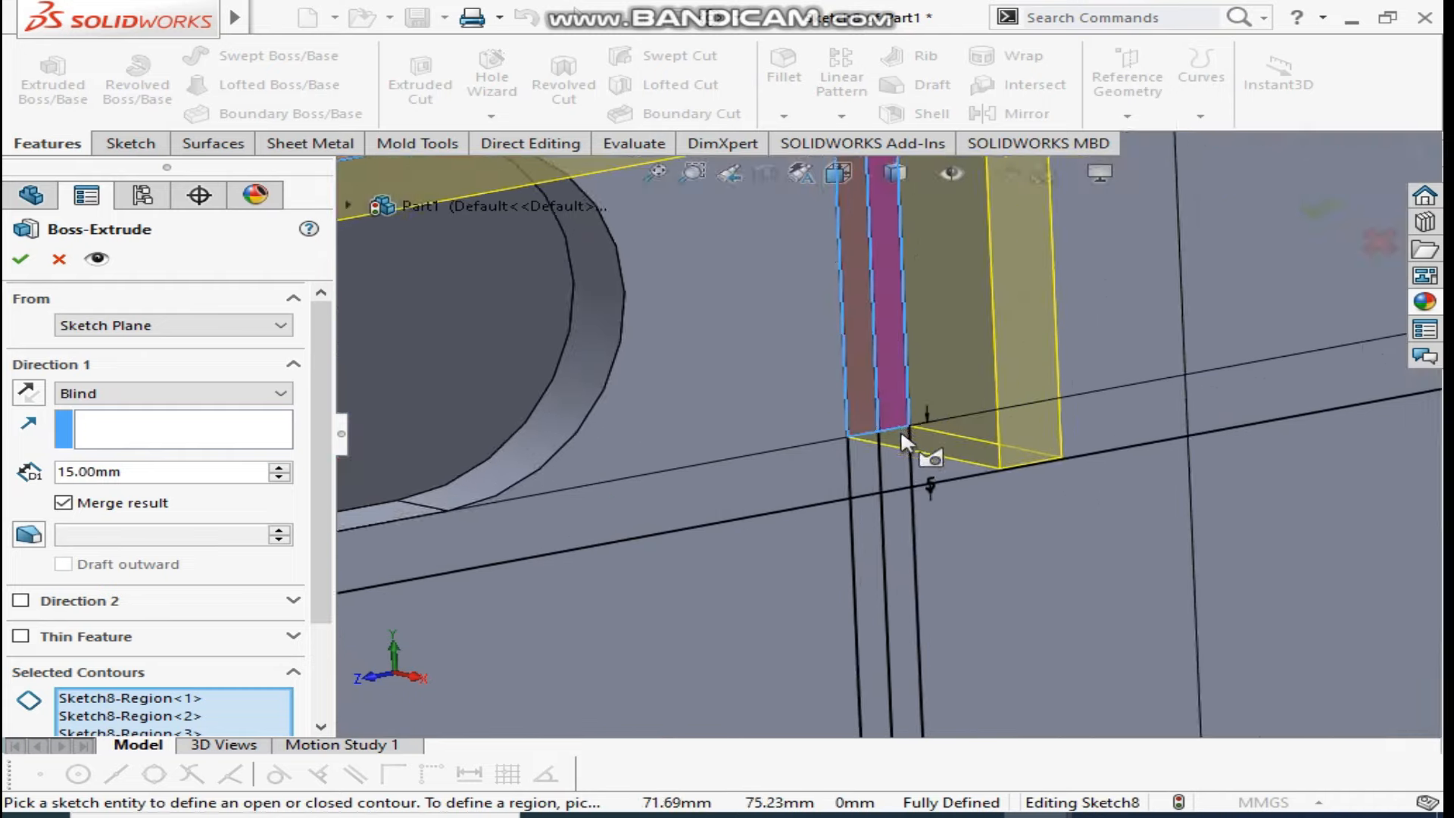
pyautogui.scroll(2, 827, 493)
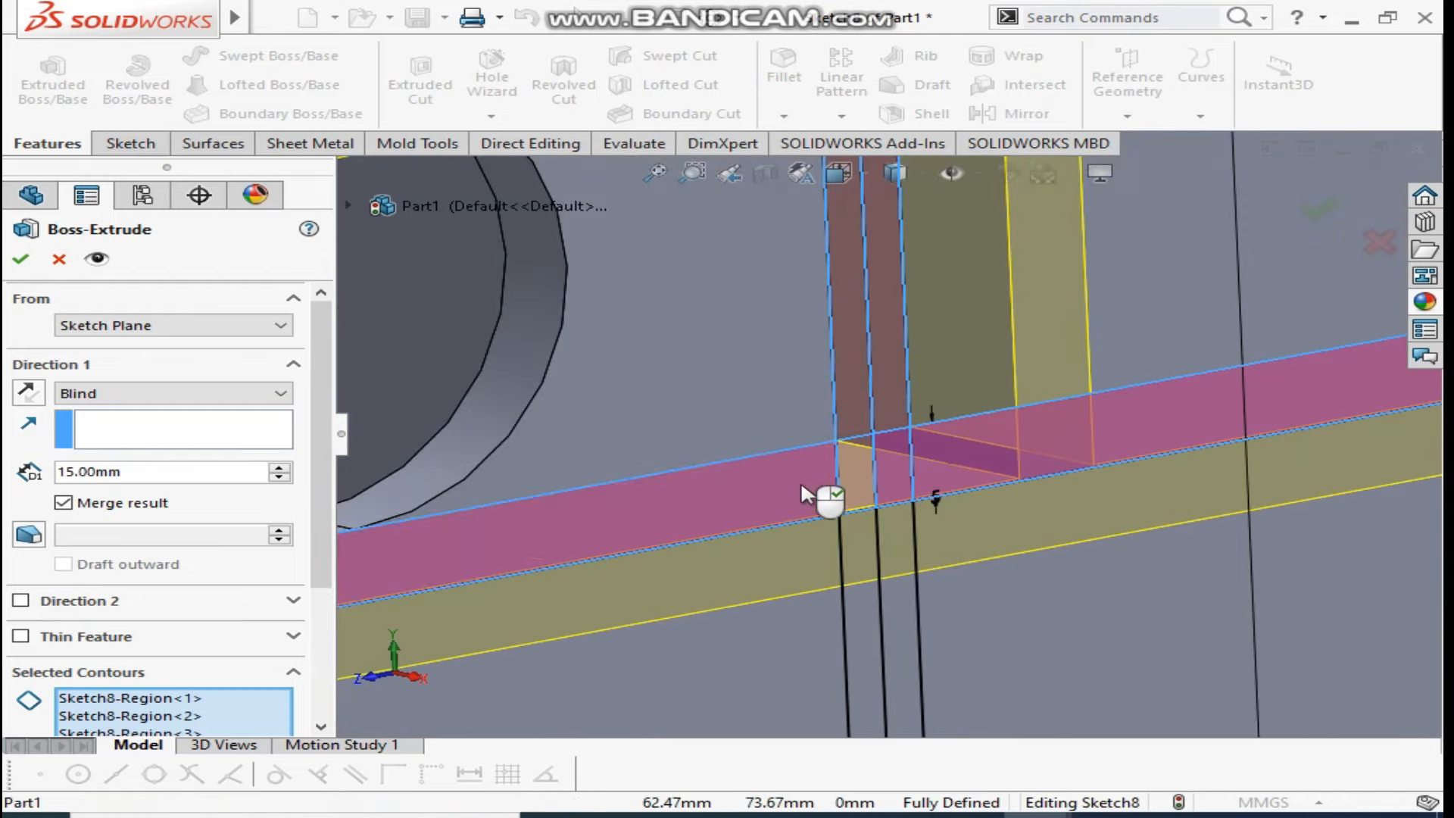
pyautogui.scroll(2, 881, 514)
pyautogui.scroll(2, 881, 515)
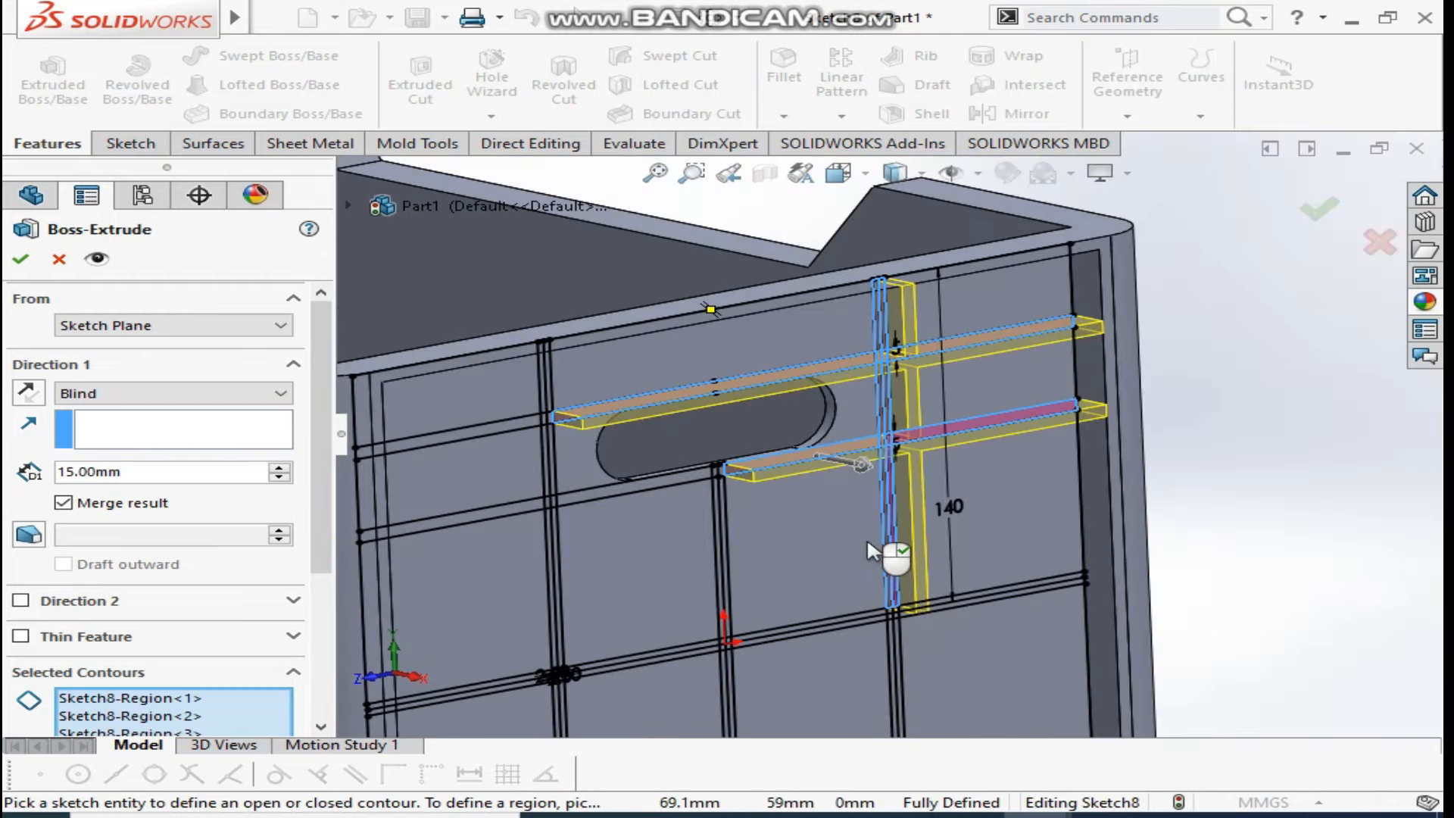
# Add the centre vertical strip's regions below the handle slot, including its upper end at the slot's lower edge, to the extrusion contours
pyautogui.scroll(-2, 752, 535)
pyautogui.scroll(-3, 849, 454)
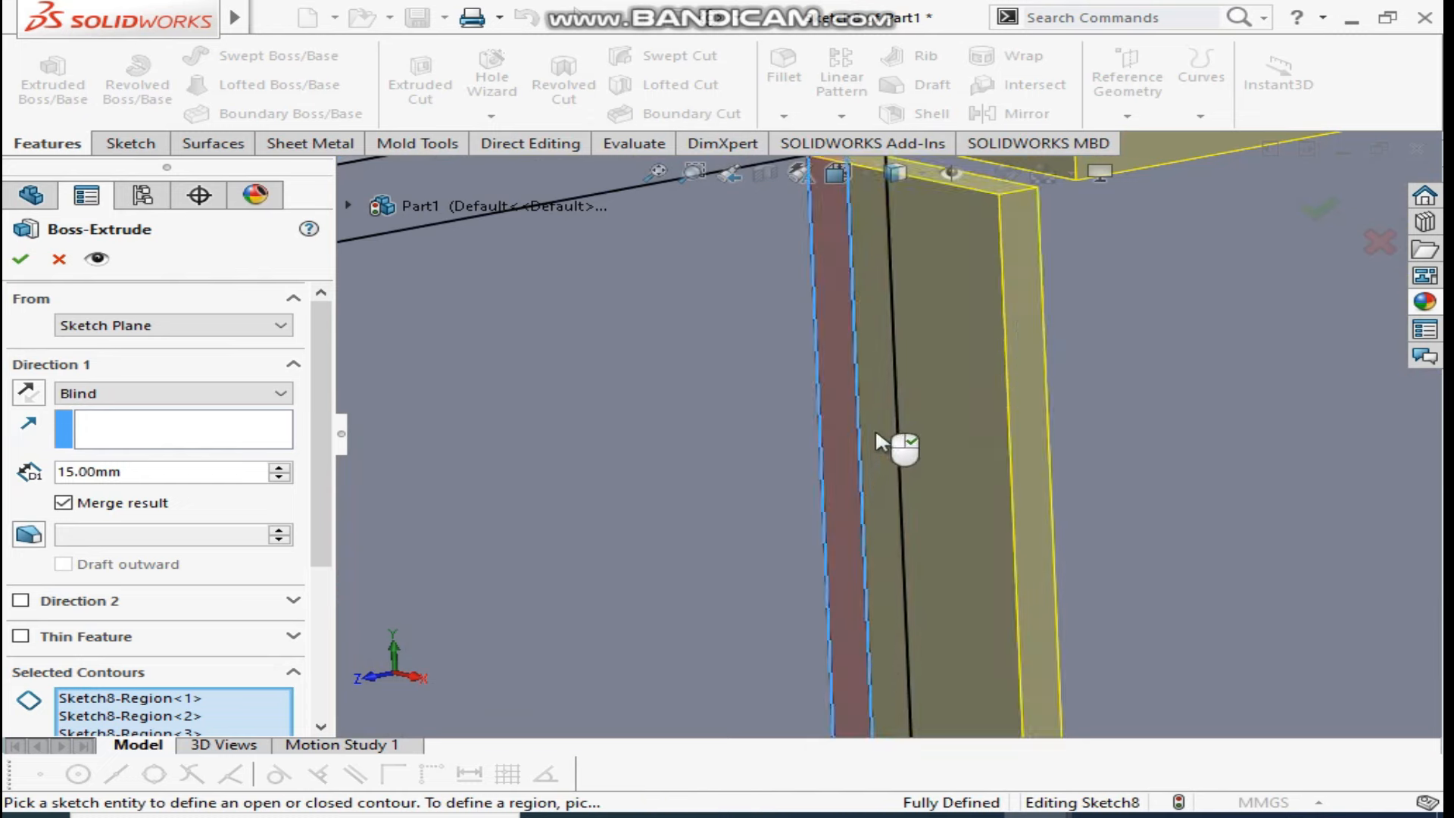
pyautogui.scroll(2, 881, 454)
pyautogui.scroll(3, 871, 273)
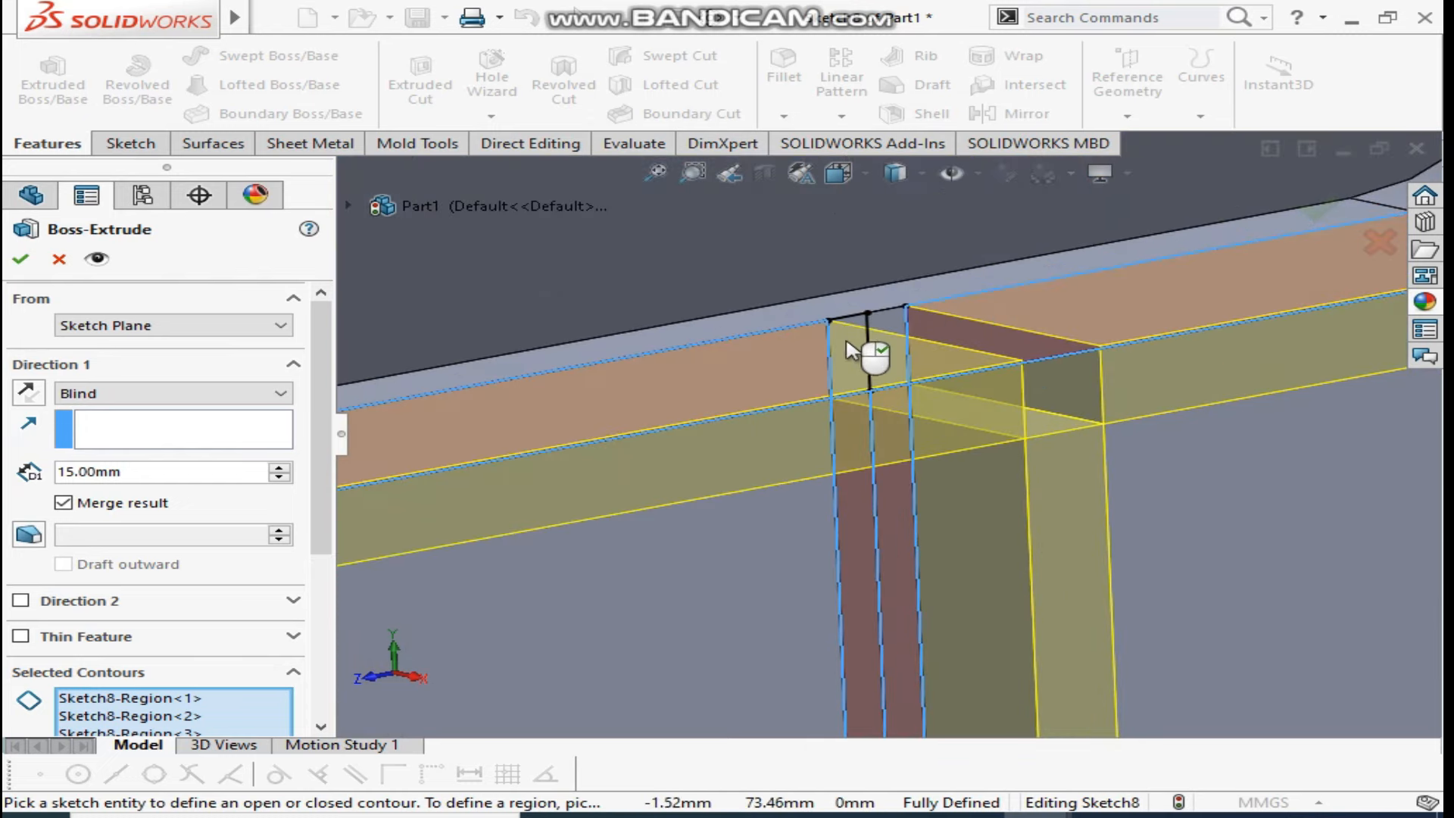
pyautogui.click(871, 338)
pyautogui.scroll(2, 890, 379)
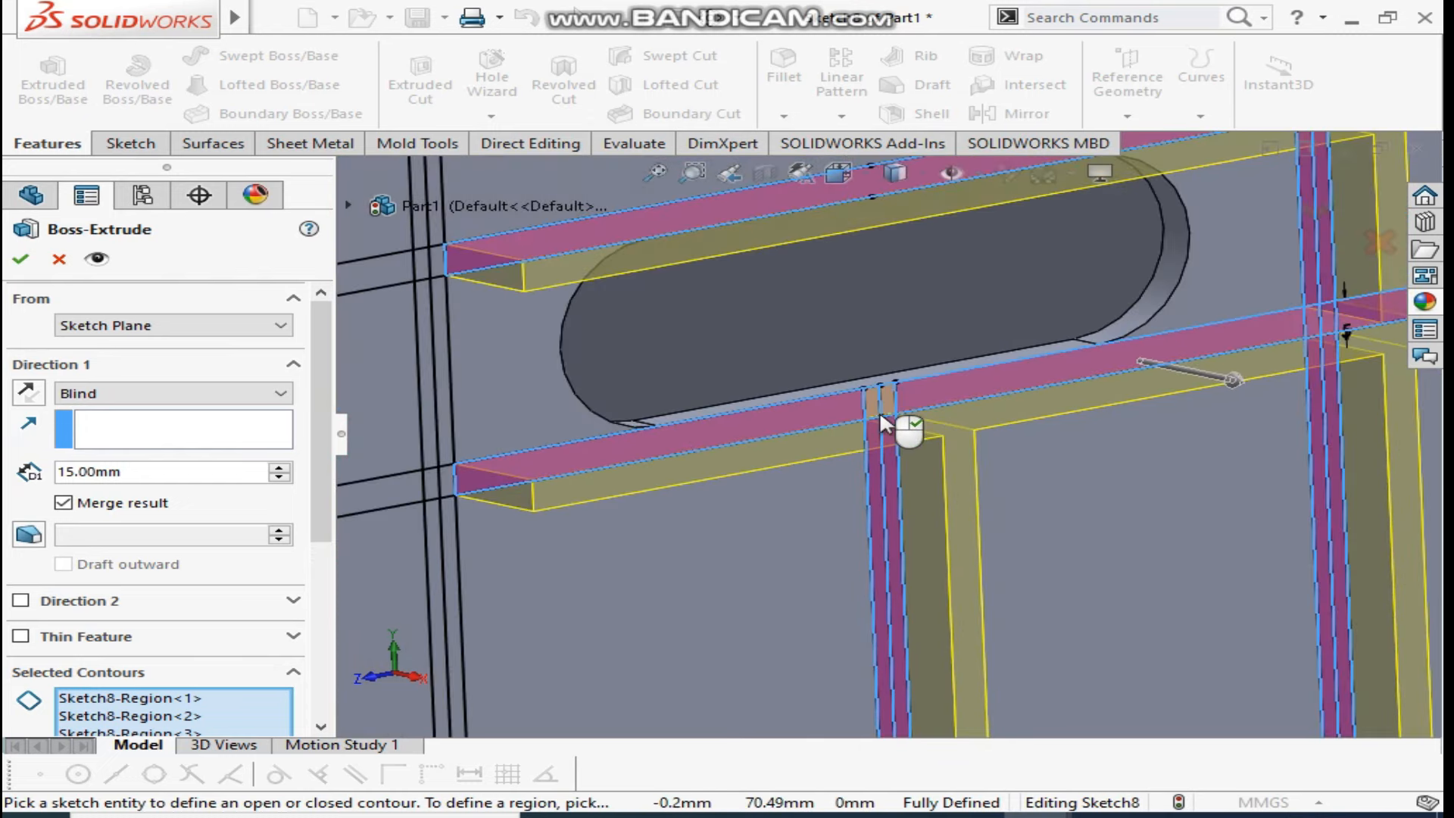
# Add the left vertical strip's regions beside the handle slot and the outer part of the strip below the slot to the contours
pyautogui.scroll(-4, 682, 455)
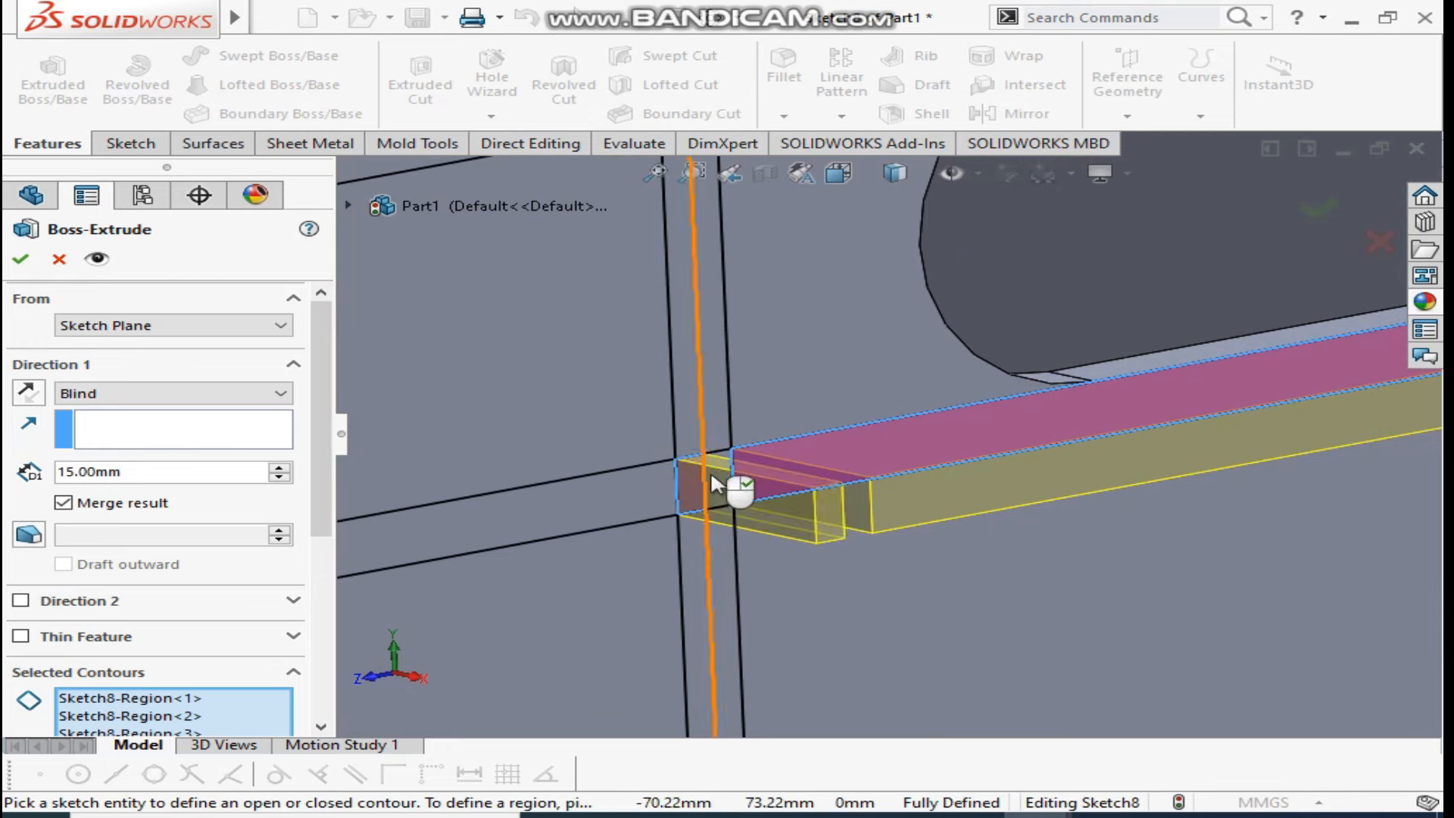
pyautogui.click(687, 408)
pyautogui.click(718, 396)
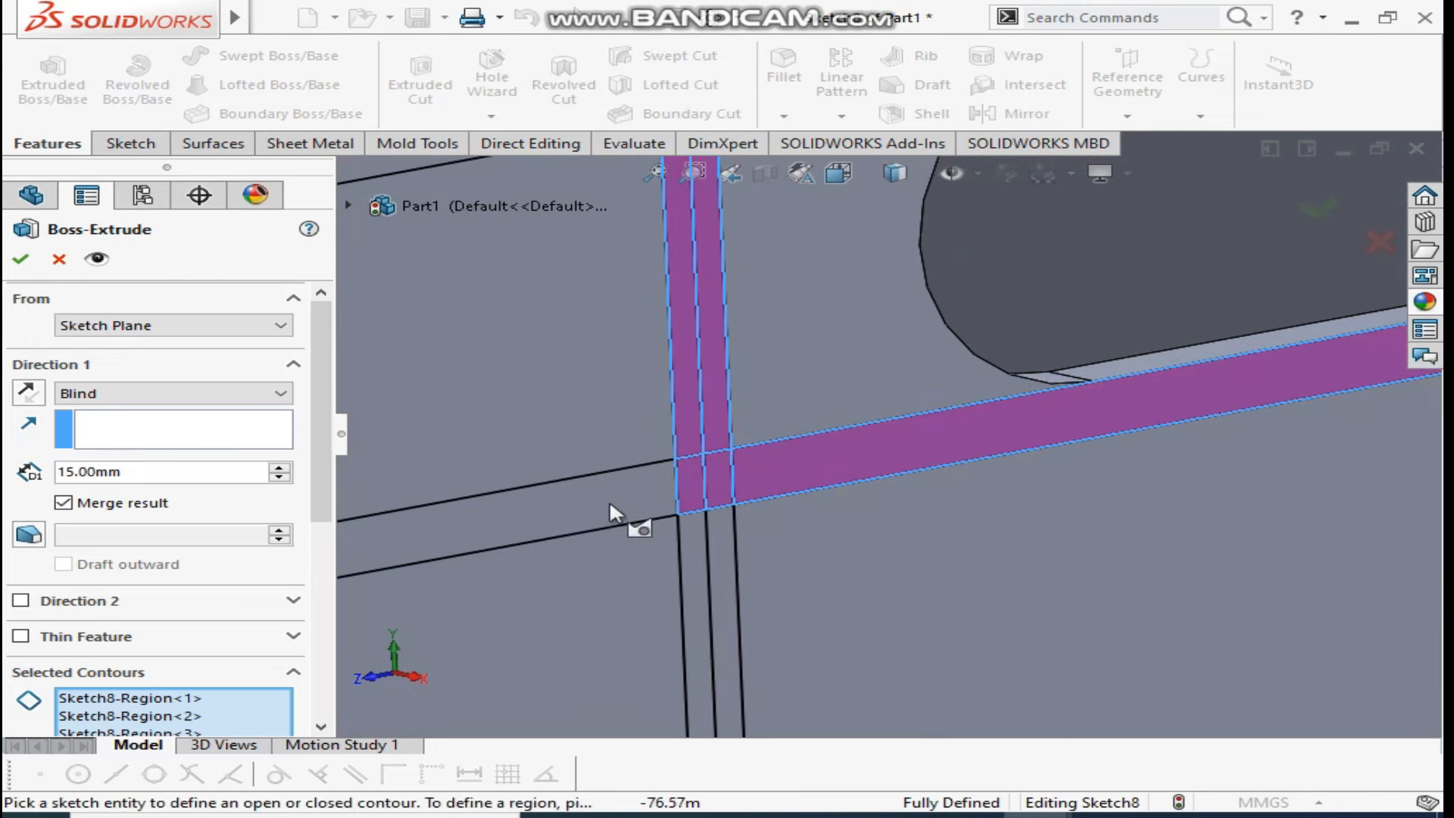
pyautogui.click(609, 502)
pyautogui.scroll(4, 769, 485)
# Add the outer left part of the strip above the handle slot and the left vertical strip's uppermost regions and crossing to the contours
pyautogui.scroll(-4, 696, 241)
pyautogui.click(776, 386)
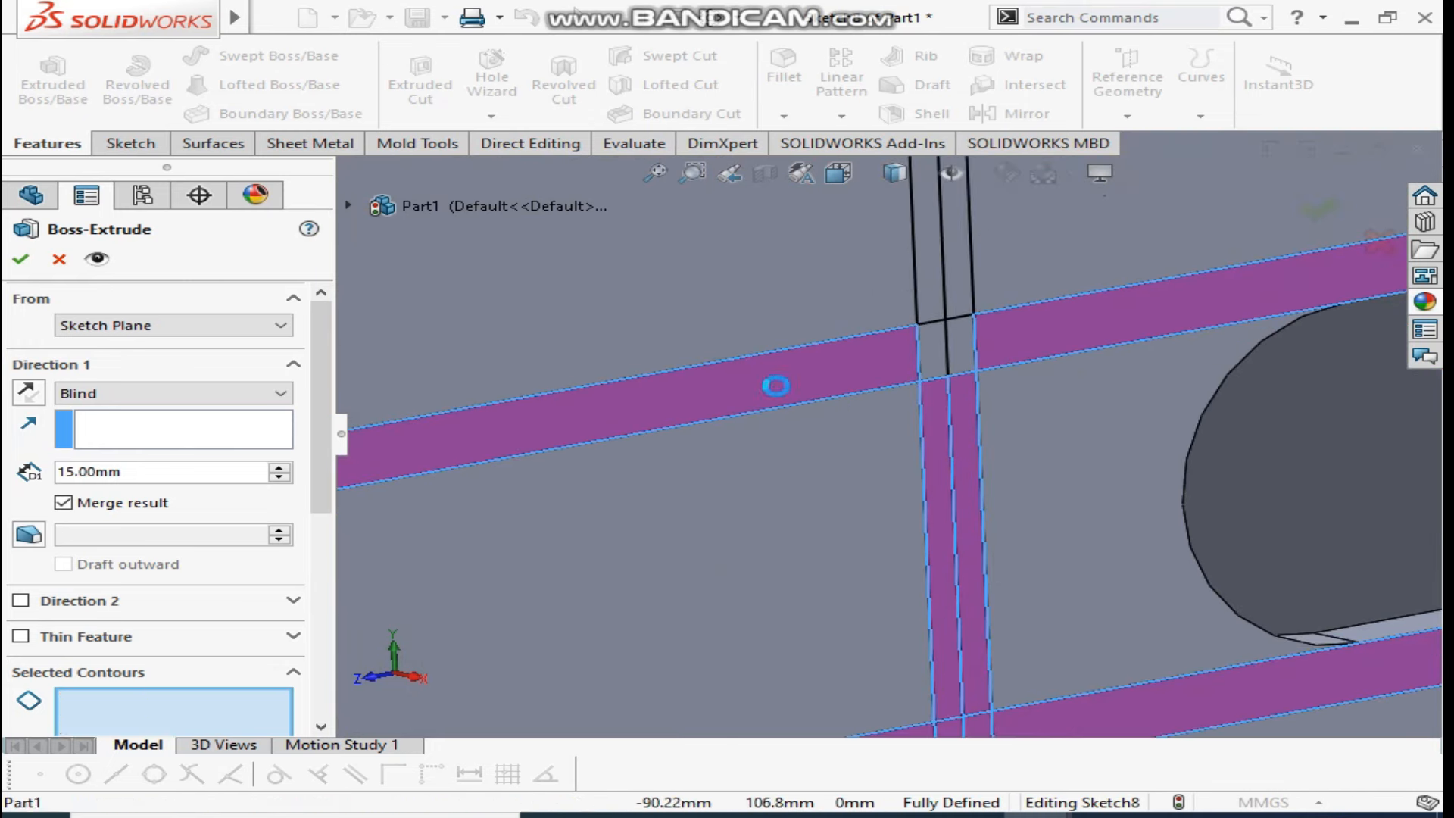
pyautogui.click(958, 277)
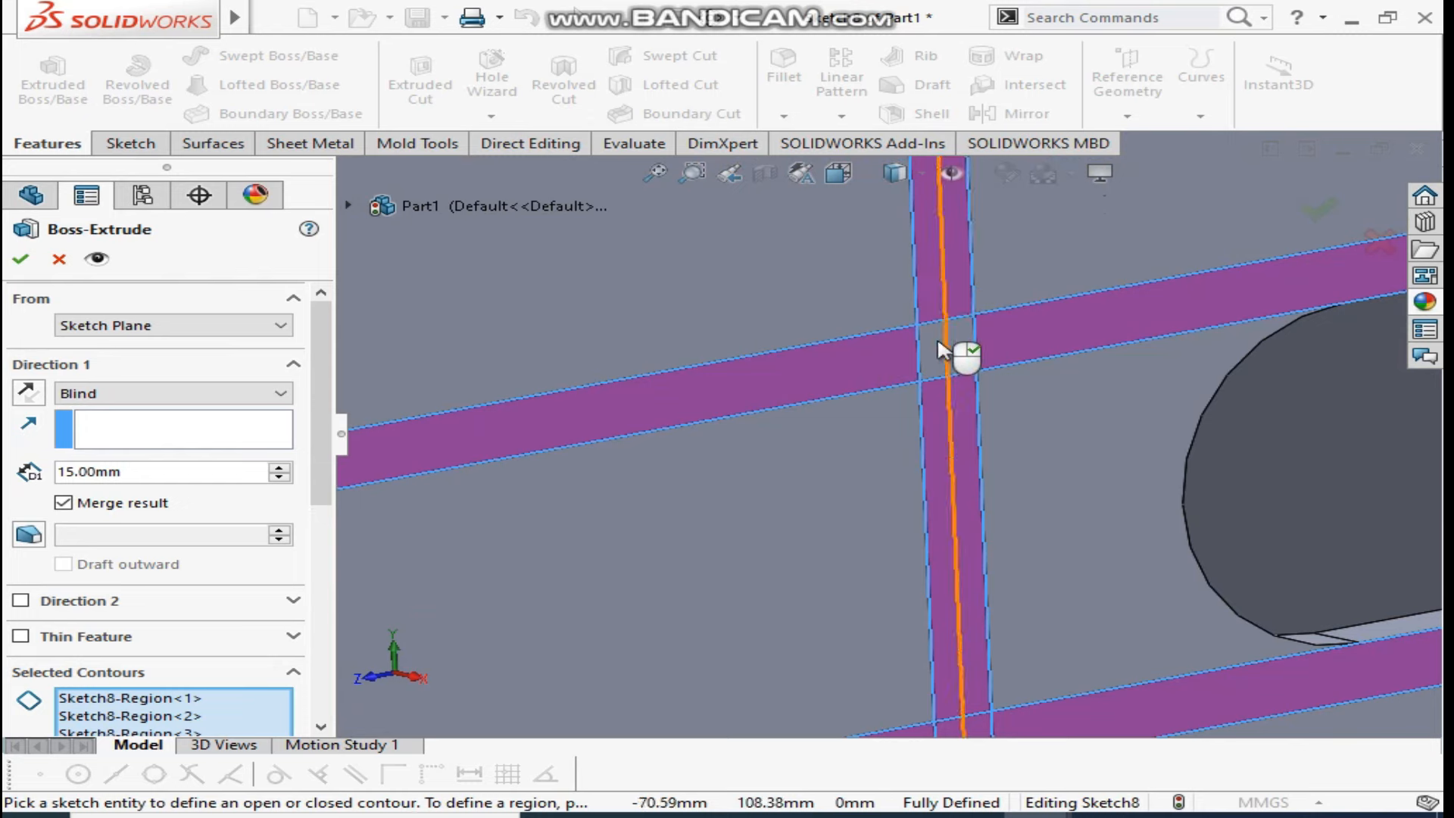
pyautogui.scroll(4, 969, 363)
pyautogui.scroll(-2, 520, 452)
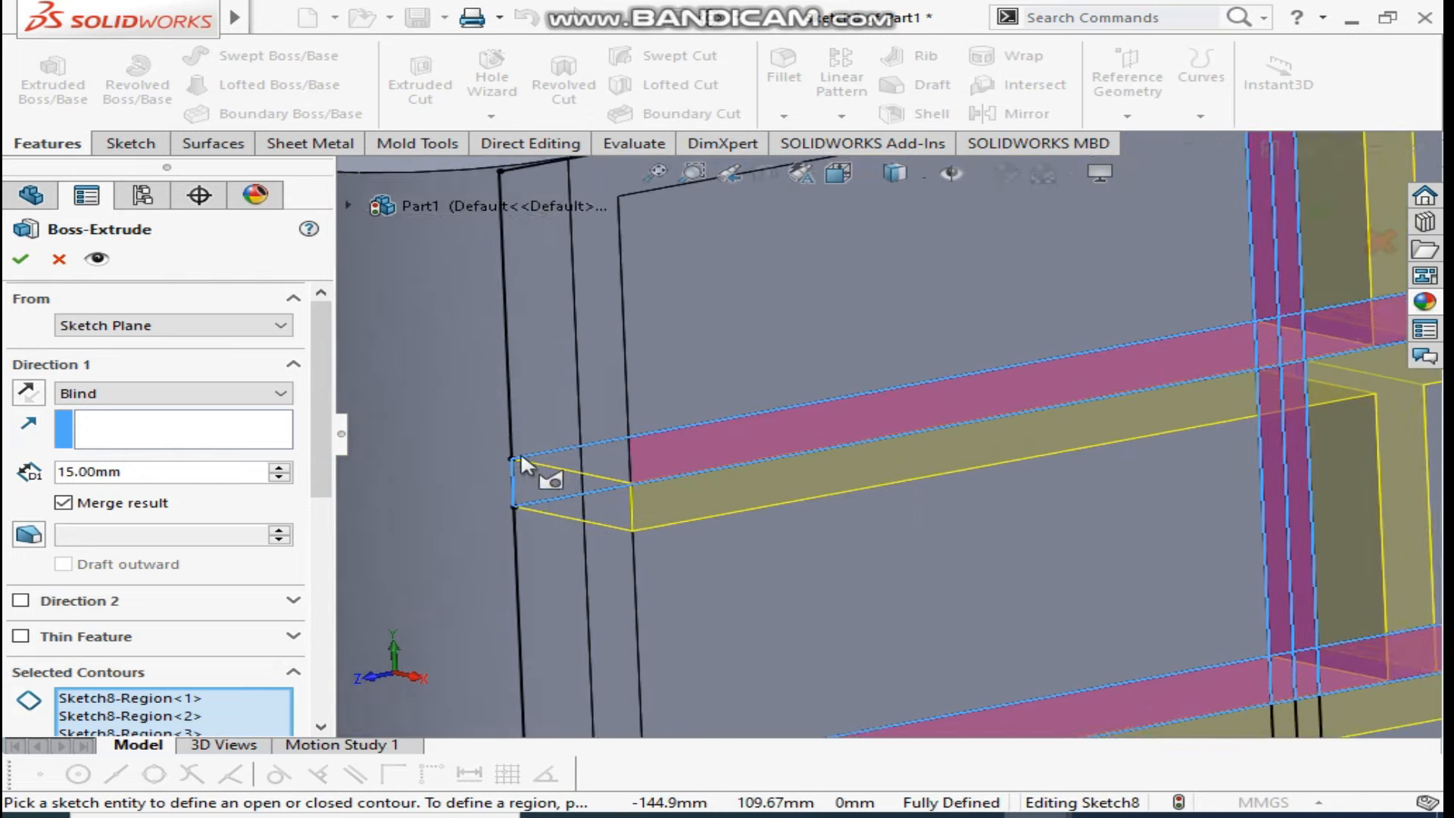
# Add the left vertical strip's regions between the strip below the handle slot and the middle horizontal strip to the contours
pyautogui.scroll(5, 633, 474)
pyautogui.scroll(-6, 1003, 589)
pyautogui.scroll(-3, 1003, 589)
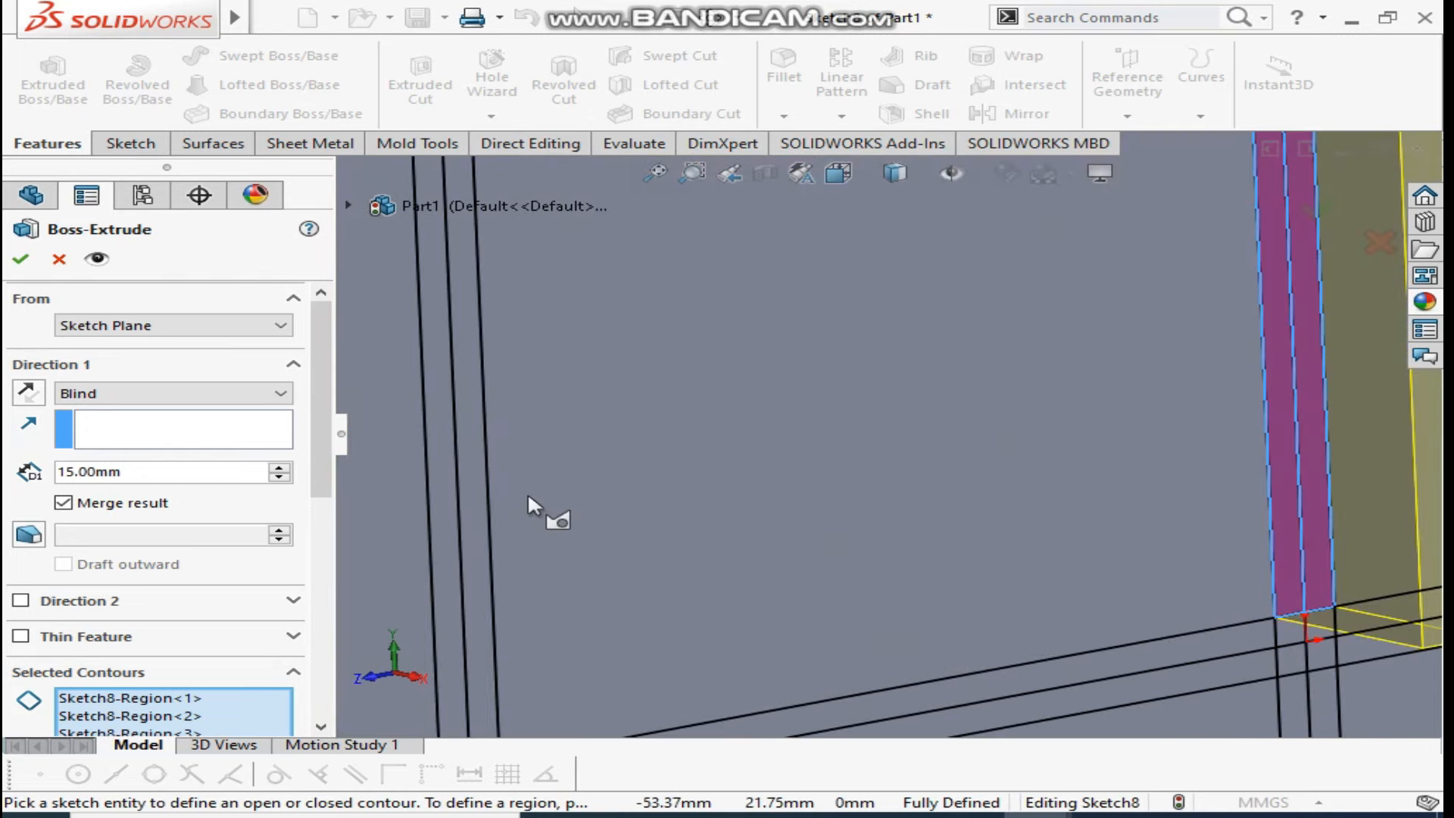
pyautogui.click(480, 491)
pyautogui.scroll(4, 517, 486)
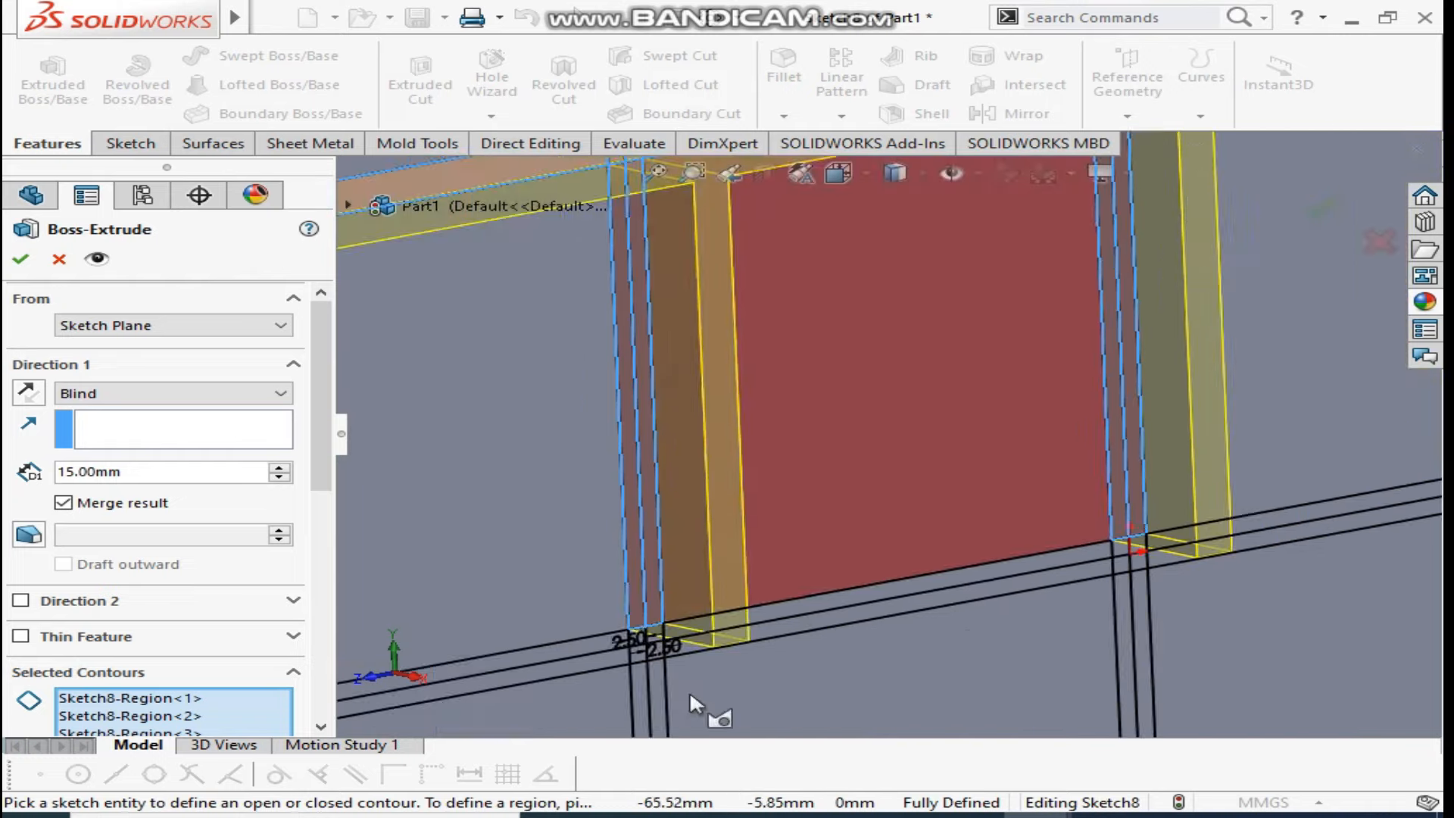
# Add the middle horizontal strip's regions on both sides of the left vertical strip, together with their crossing, to the extrusion contours
pyautogui.scroll(-4, 567, 536)
pyautogui.click(561, 521)
pyautogui.click(558, 560)
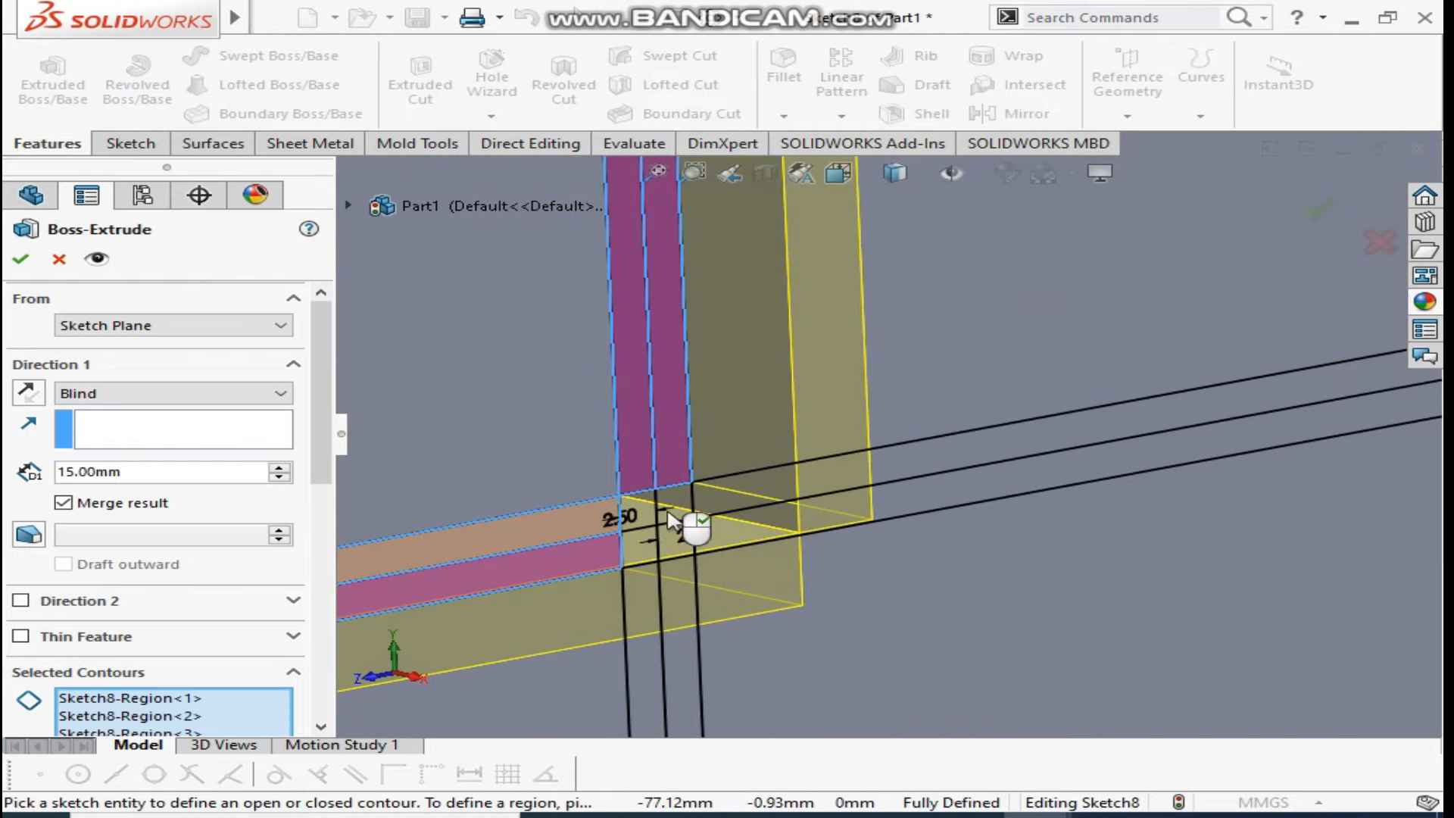
pyautogui.click(635, 507)
pyautogui.click(671, 503)
pyautogui.click(641, 538)
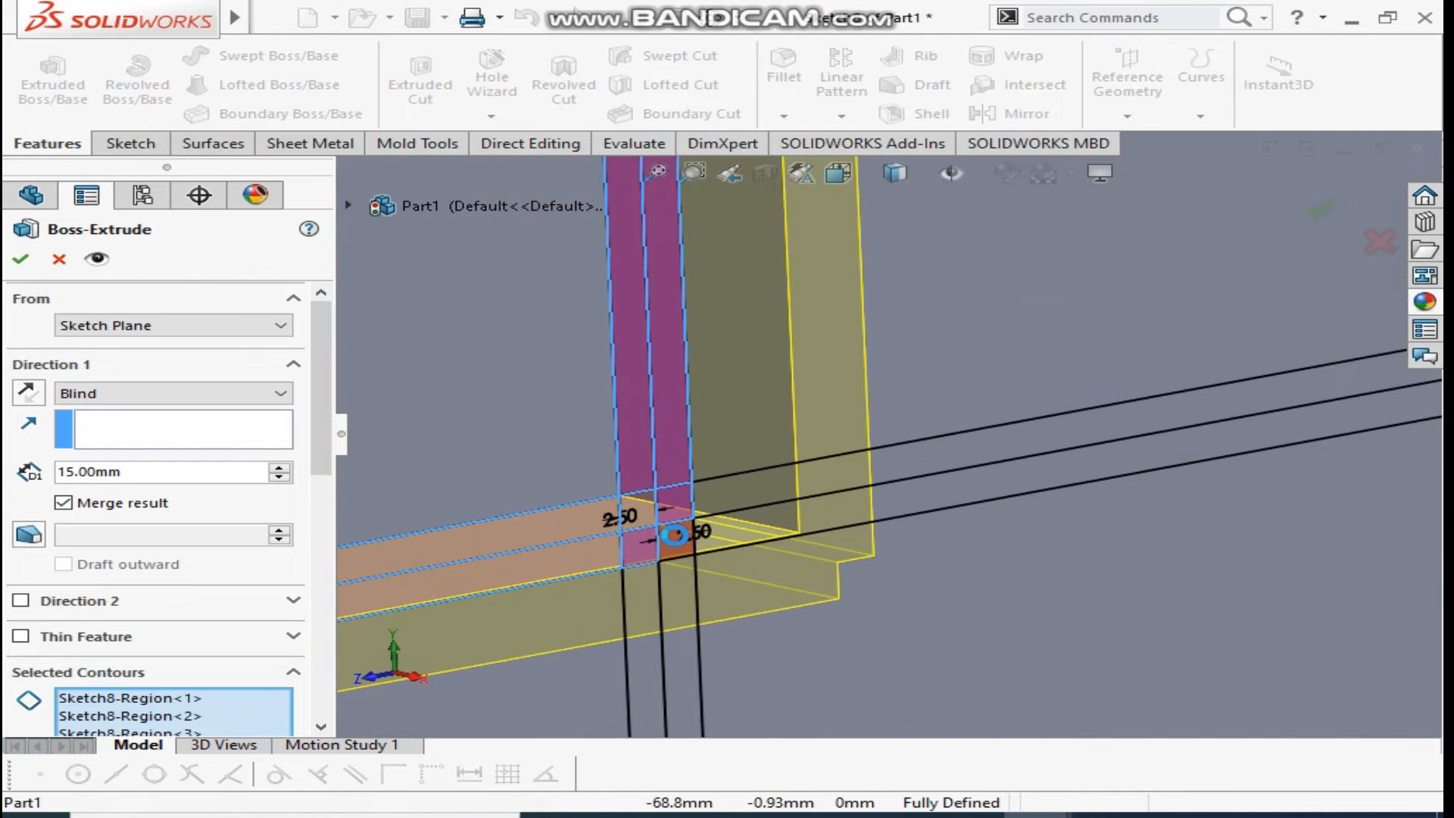
pyautogui.click(676, 537)
pyautogui.click(743, 497)
pyautogui.click(744, 528)
pyautogui.scroll(4, 734, 553)
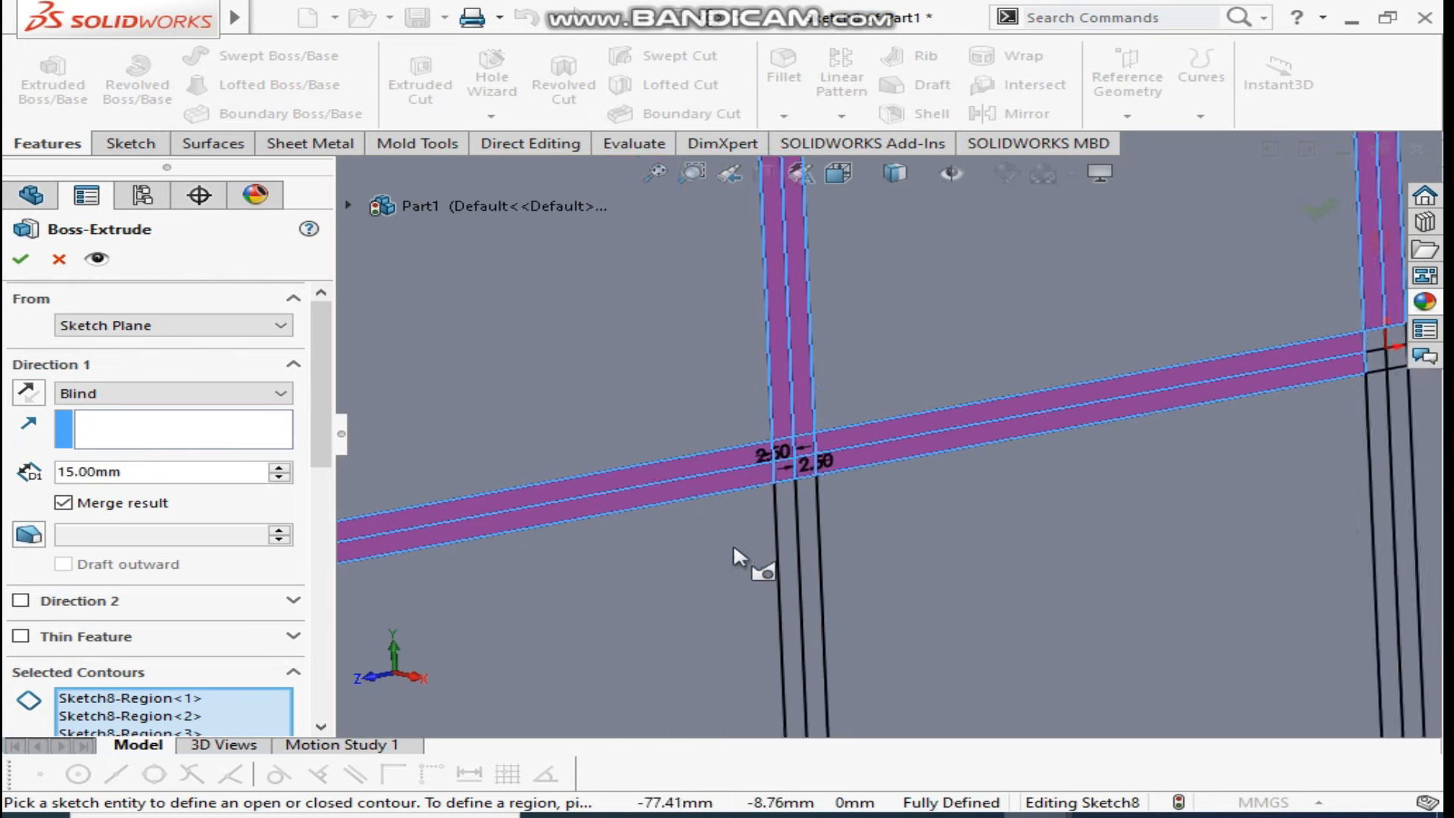
# Add the left vertical strip's regions below the middle horizontal strip to the extrusion contours
pyautogui.scroll(-4, 733, 553)
pyautogui.click(882, 480)
pyautogui.scroll(4, 863, 511)
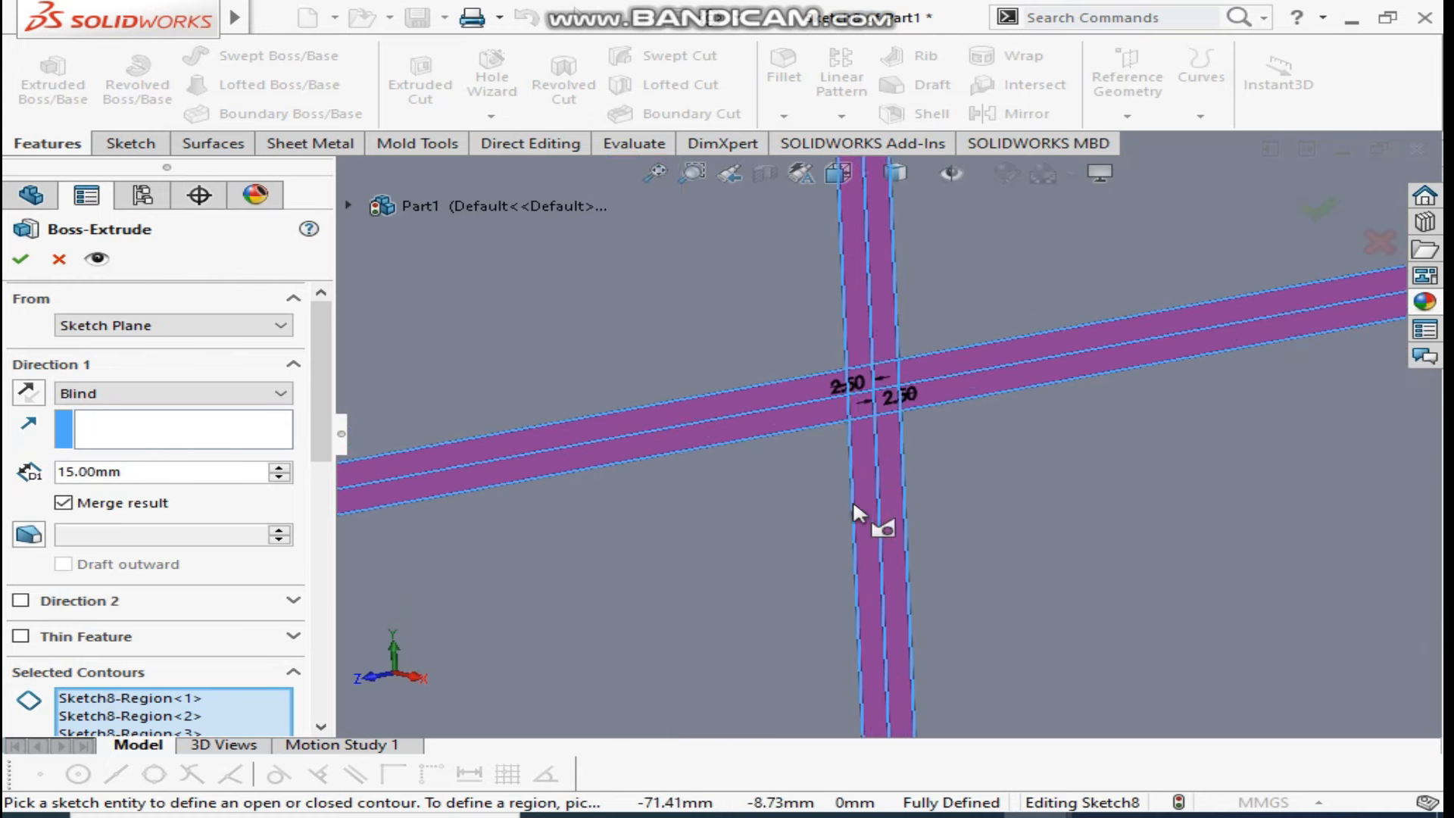
# Add the four regions where the centre vertical strip crosses the middle horizontal strip, at the origin, to the contours
pyautogui.scroll(-5, 1138, 390)
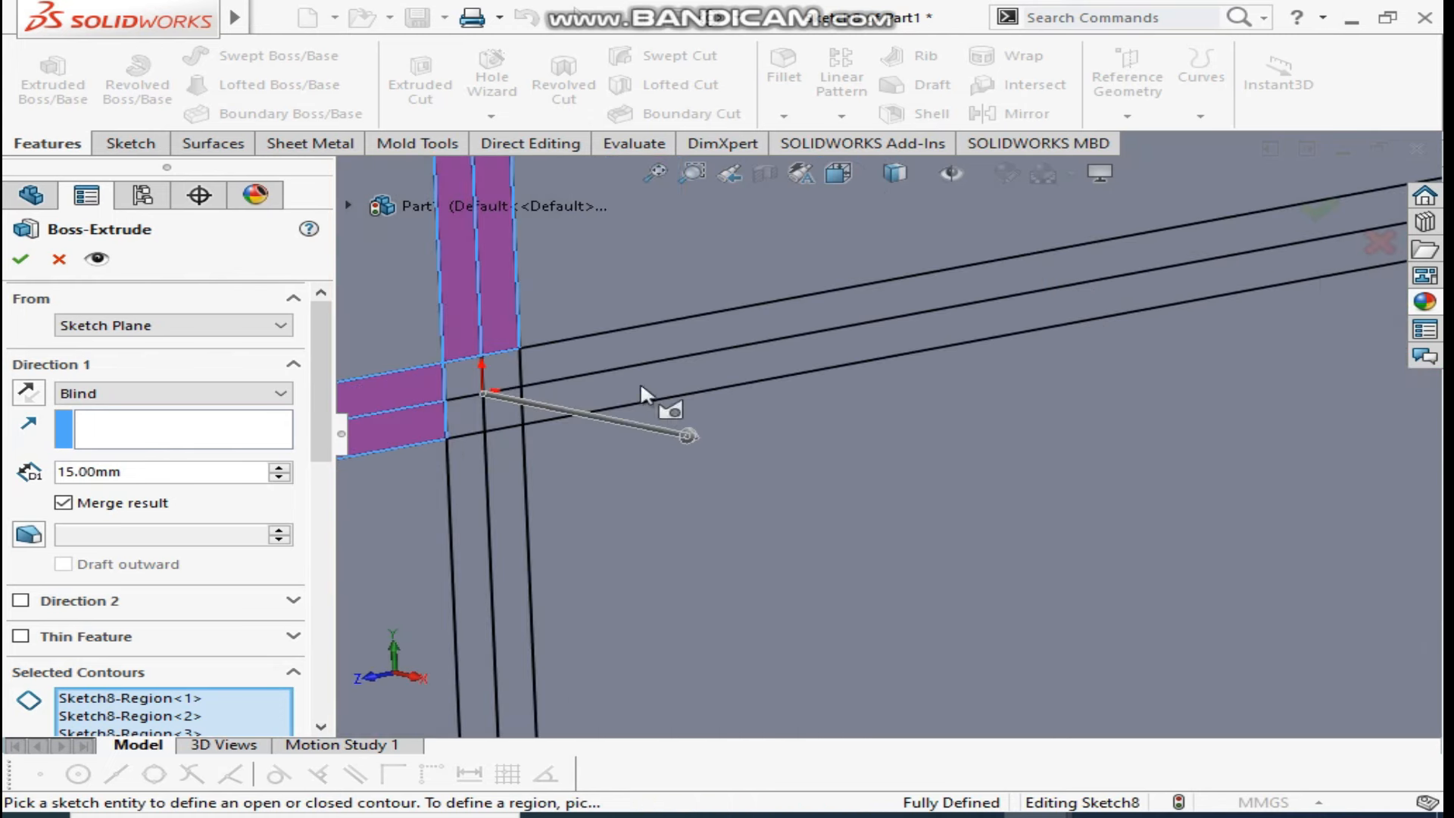
pyautogui.click(465, 369)
pyautogui.click(514, 371)
pyautogui.click(469, 414)
pyautogui.click(503, 409)
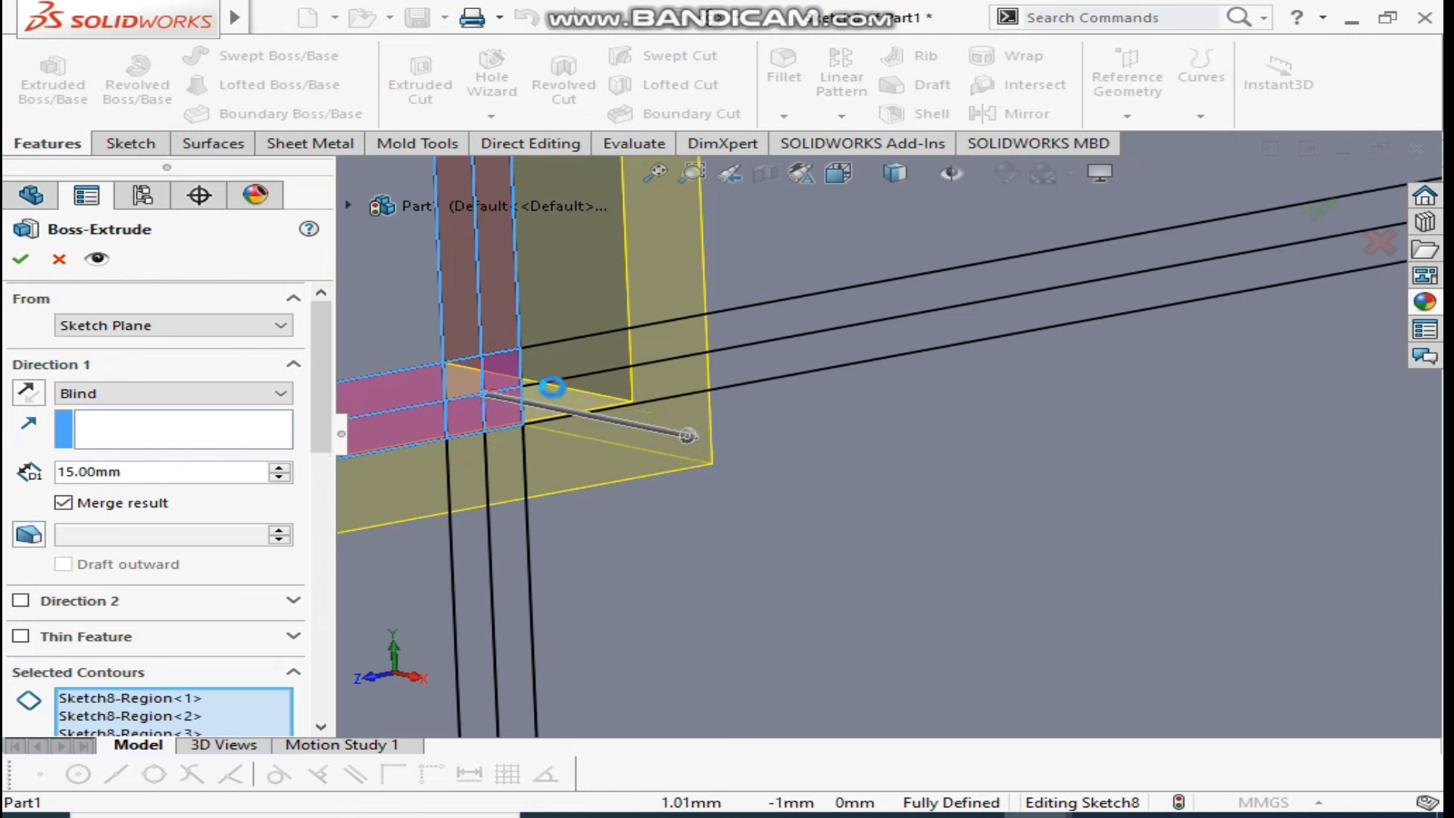
# Add the middle horizontal strip's regions at and beyond its crossing with the right vertical strip to the extrusion contours
pyautogui.scroll(2, 551, 387)
pyautogui.scroll(2, 985, 368)
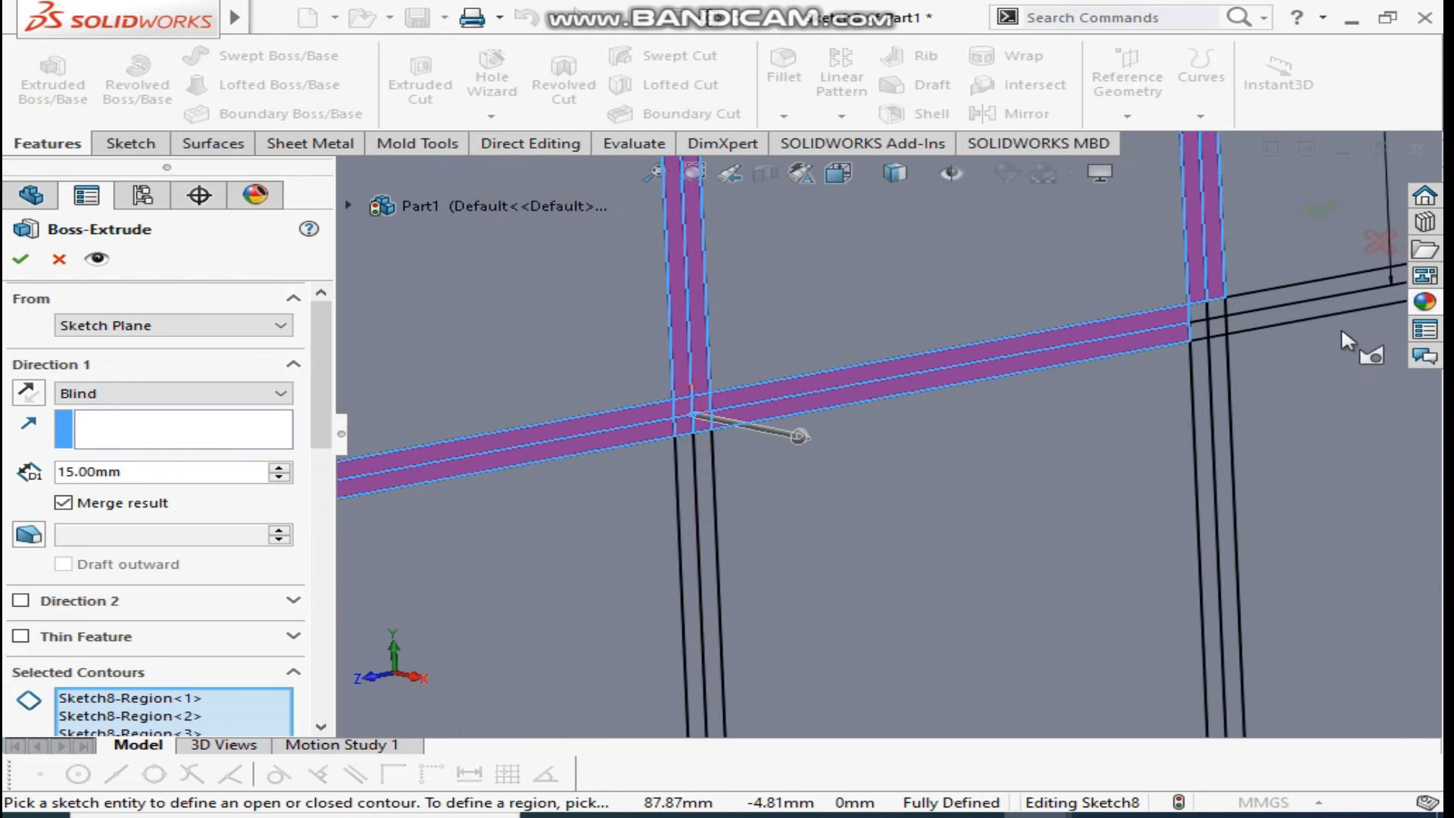
pyautogui.scroll(-5, 1336, 334)
pyautogui.click(1031, 318)
pyautogui.click(707, 356)
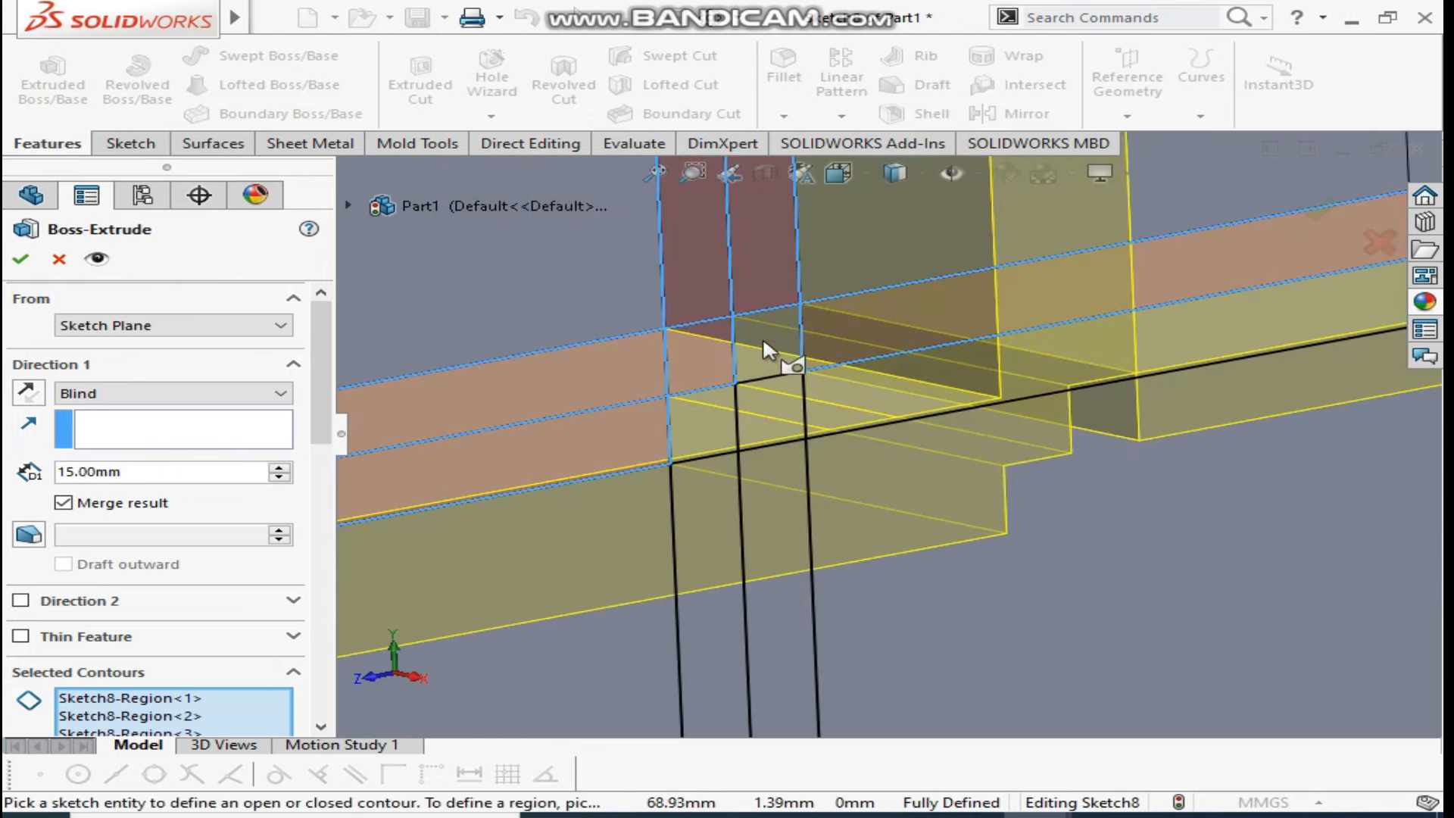
pyautogui.click(839, 411)
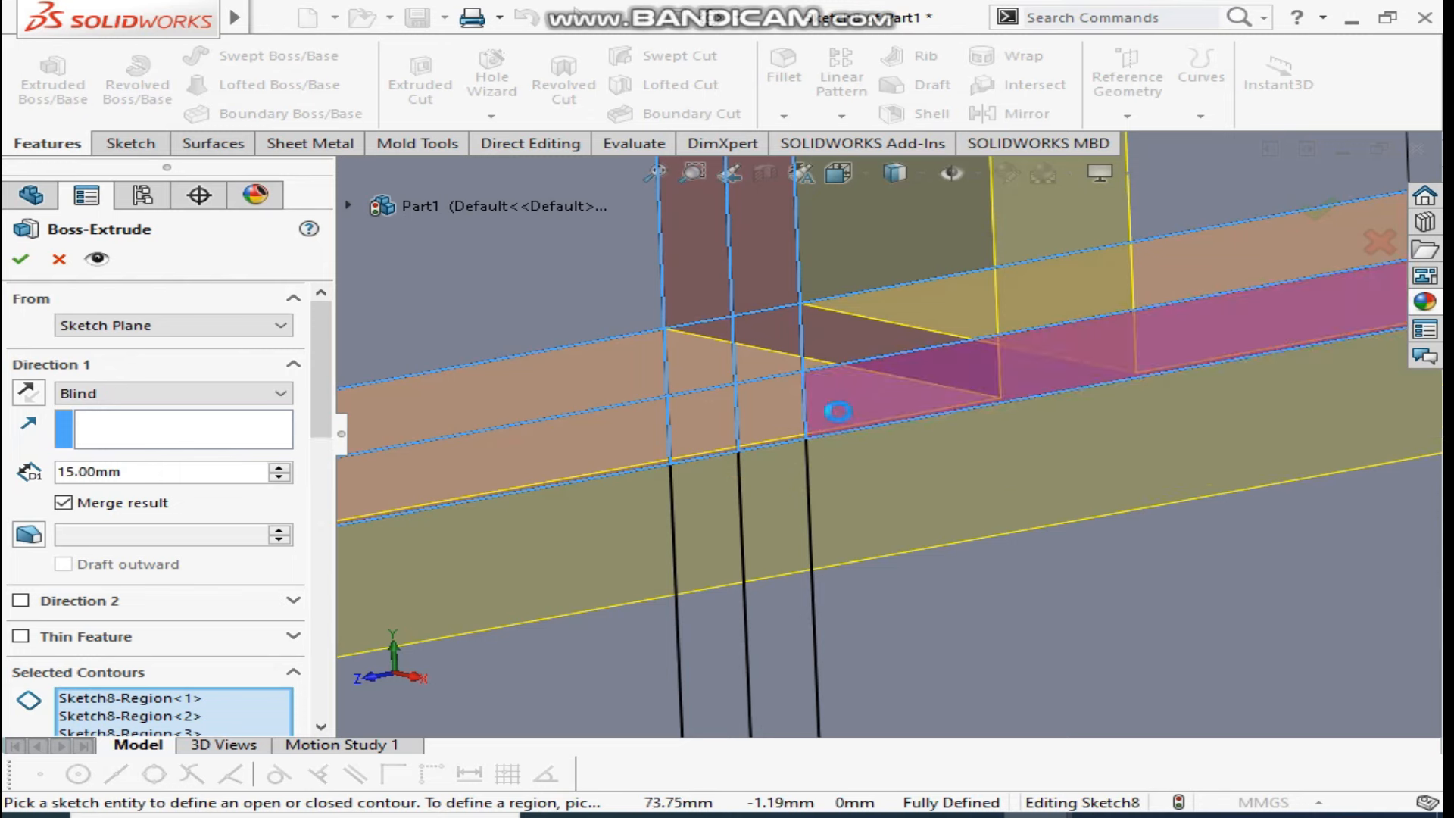
# Add the right and centre vertical strips' regions below the middle horizontal strip to the extrusion contours
pyautogui.scroll(3, 837, 411)
pyautogui.scroll(-1, 870, 485)
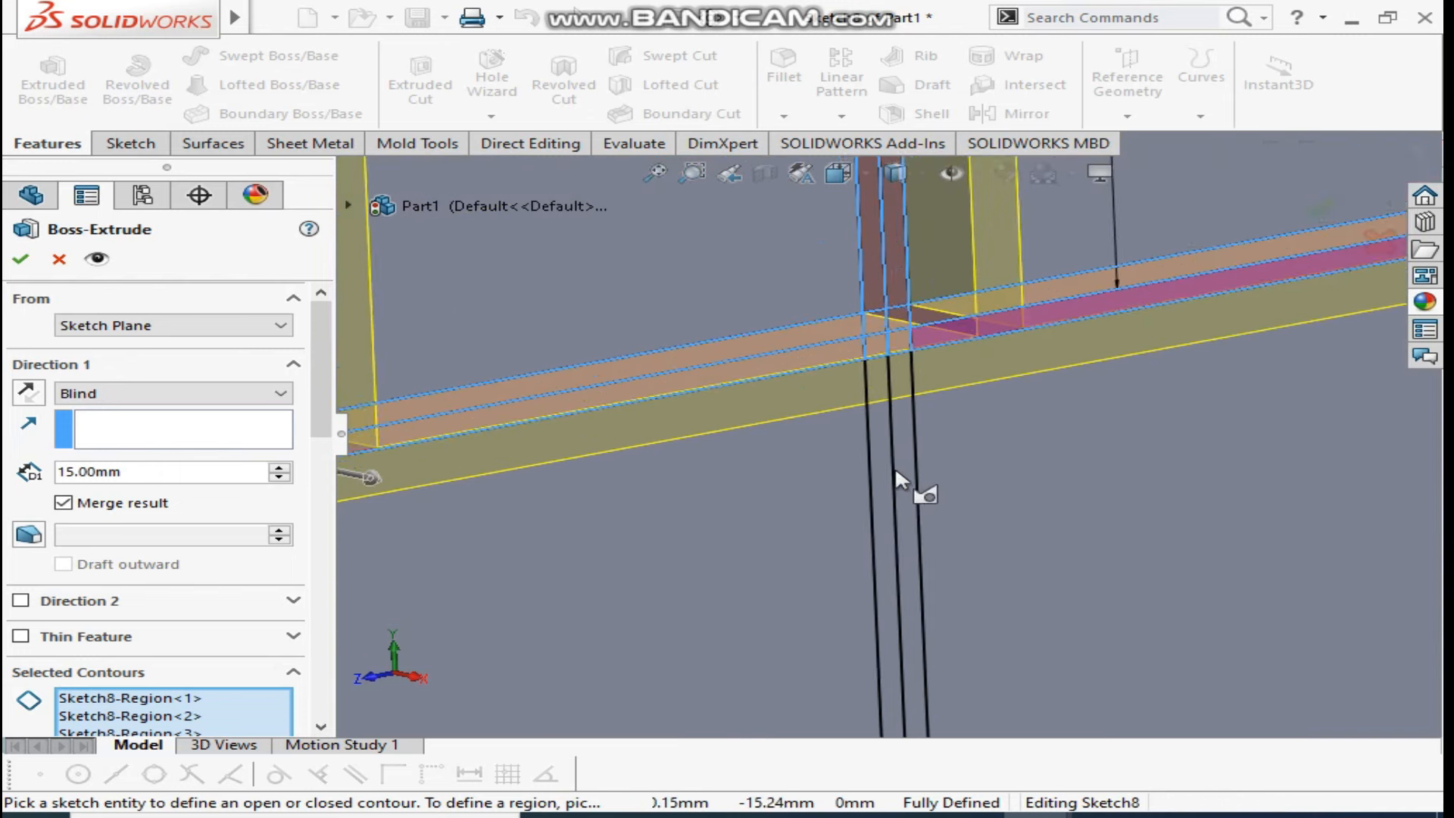
pyautogui.click(877, 463)
pyautogui.scroll(1, 863, 500)
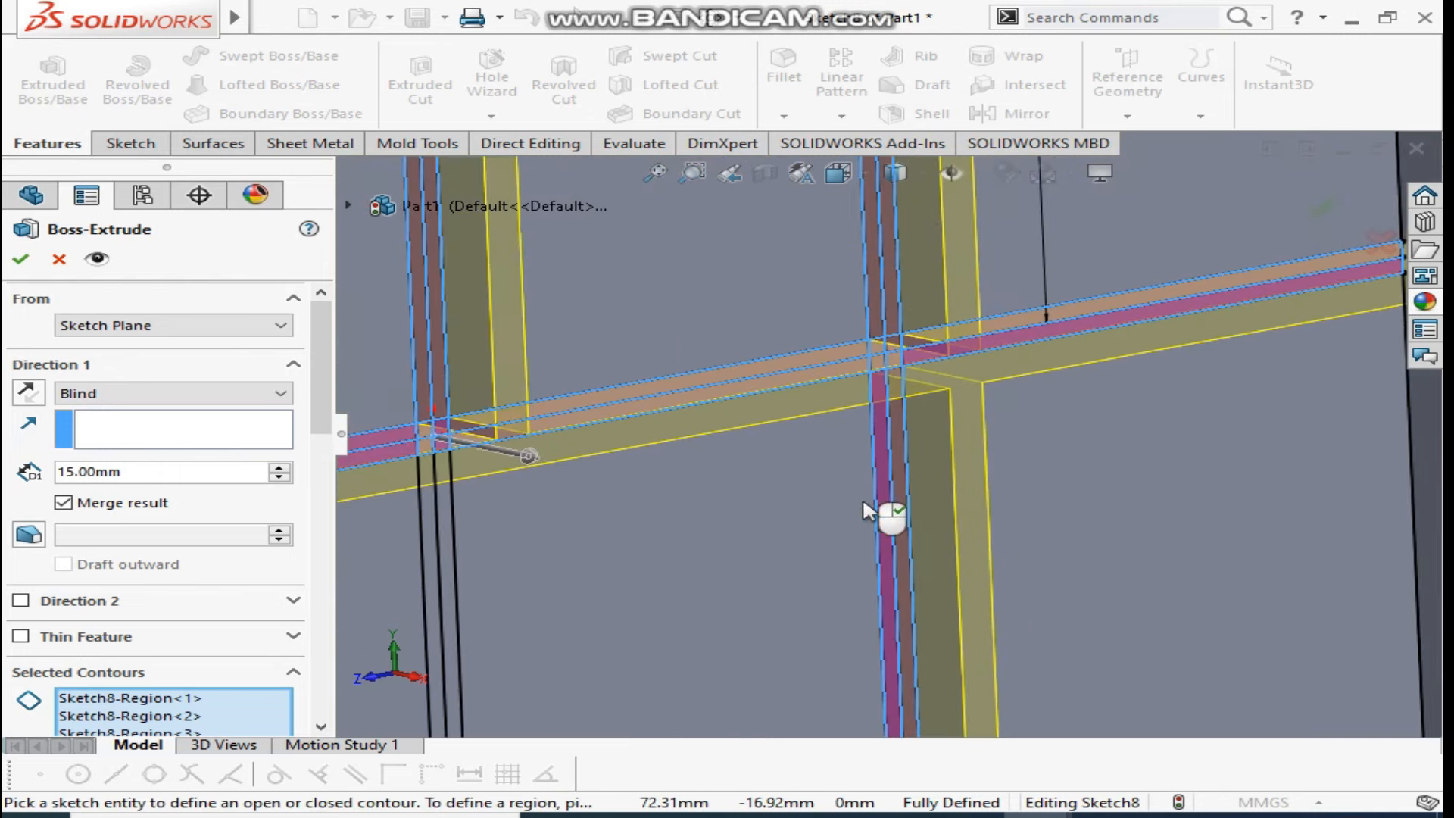
pyautogui.scroll(2, 757, 530)
pyautogui.scroll(-4, 679, 489)
pyautogui.click(711, 483)
pyautogui.scroll(5, 715, 492)
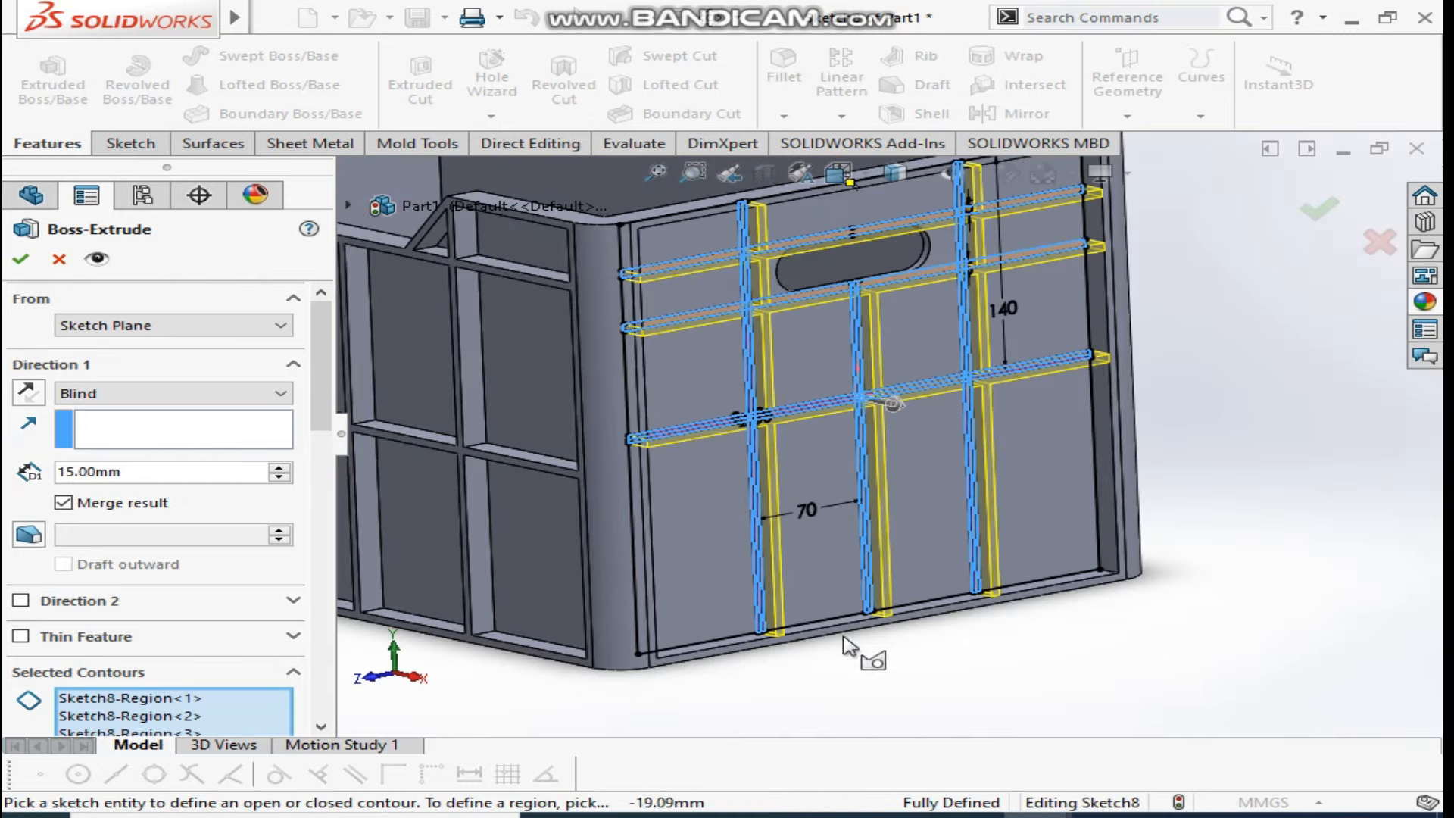
# Extrude the selected strip contours 15 mm as a merged rib grid on the recessed end wall
pyautogui.scroll(2, 1155, 431)
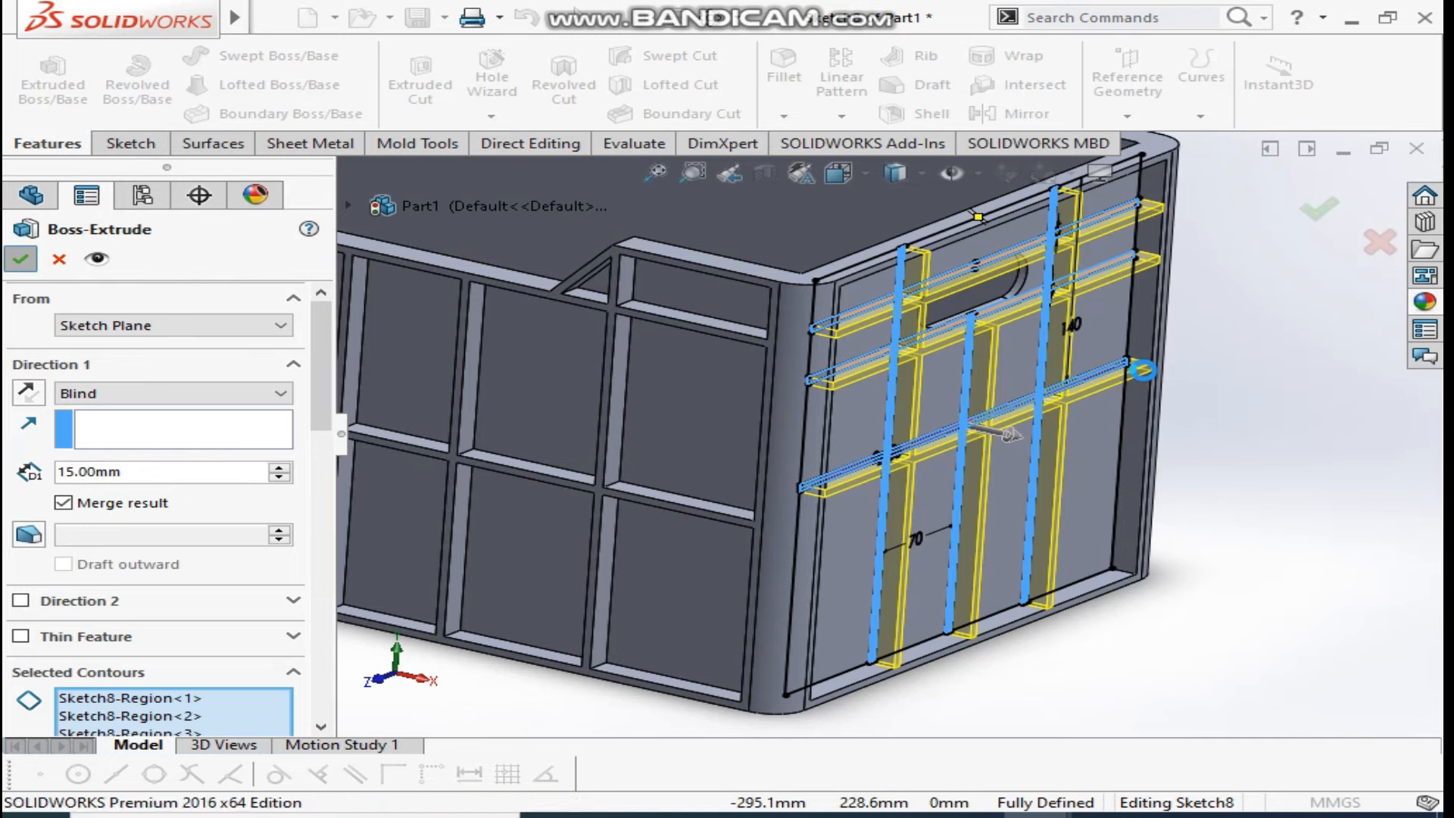
pyautogui.press('Return')
pyautogui.moveTo(1256, 432); pyautogui.dragTo(1277, 530, button='middle')
pyautogui.scroll(-3, 1300, 240)
pyautogui.scroll(2, 894, 388)
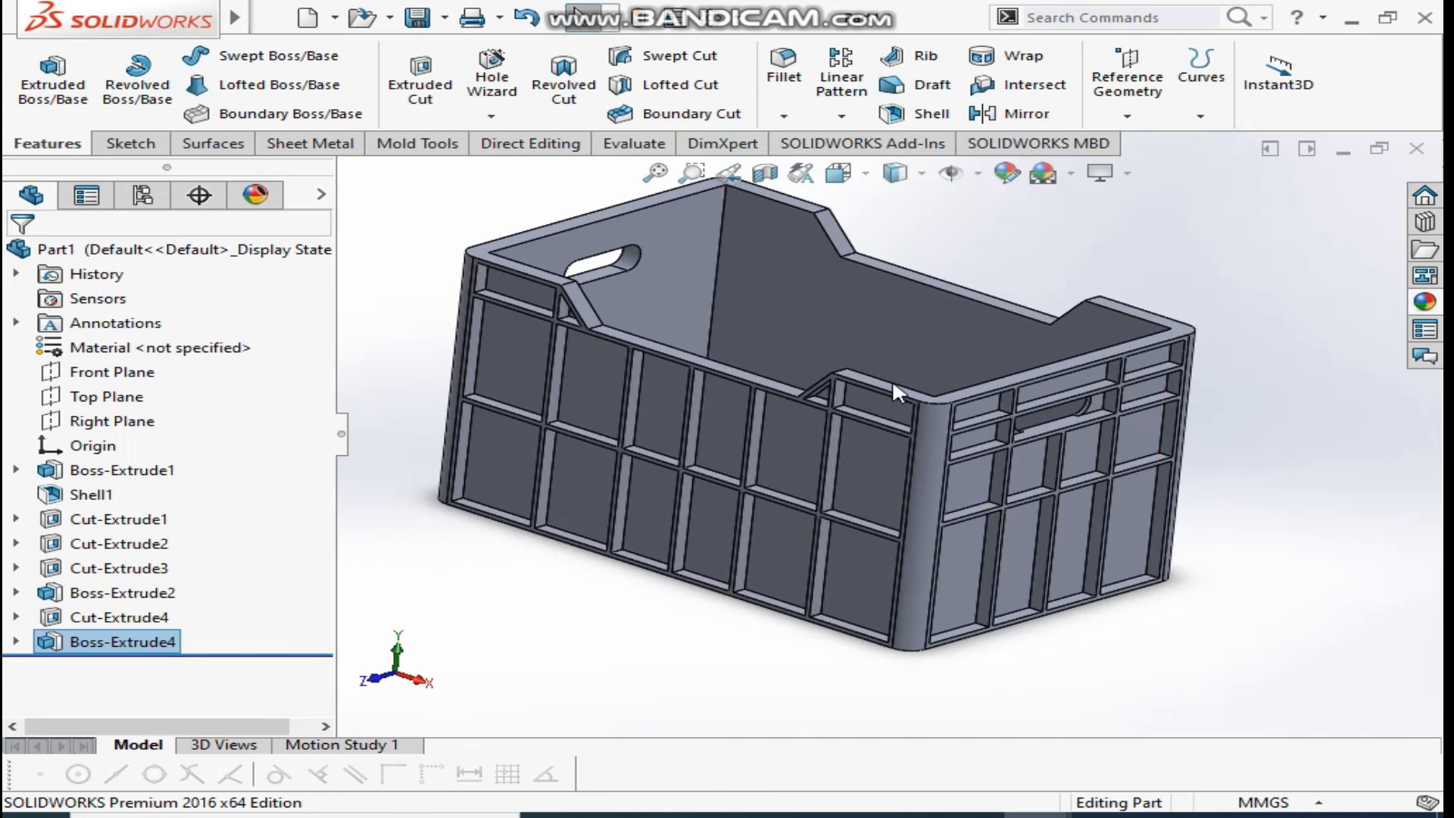
# Create a reference plane midway between the ribbed end wall's outer face and the opposite end wall's outer face
pyautogui.click(130, 143)
pyautogui.click(74, 148)
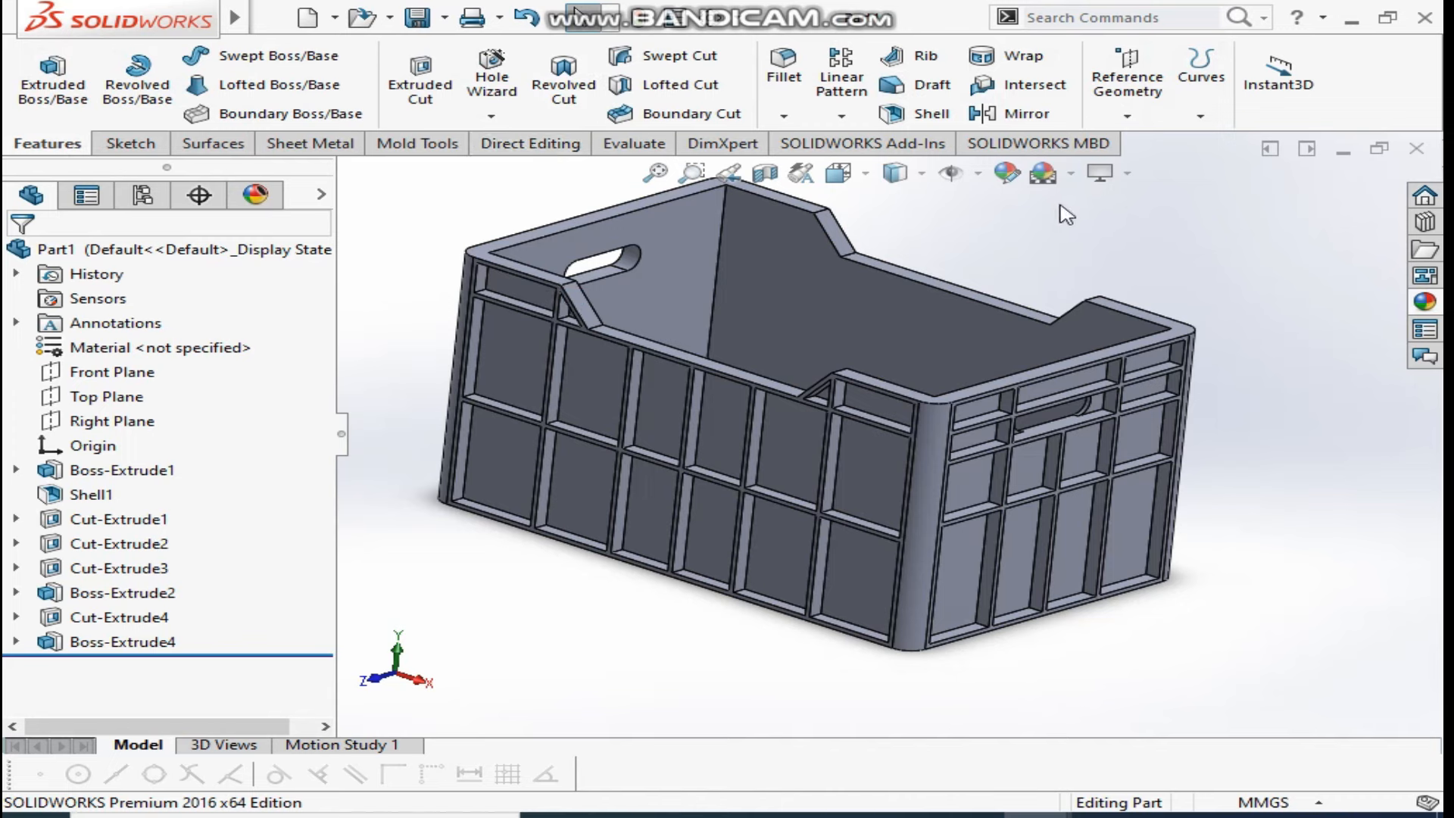
pyautogui.click(1129, 108)
pyautogui.click(1327, 143)
pyautogui.scroll(-5, 1037, 389)
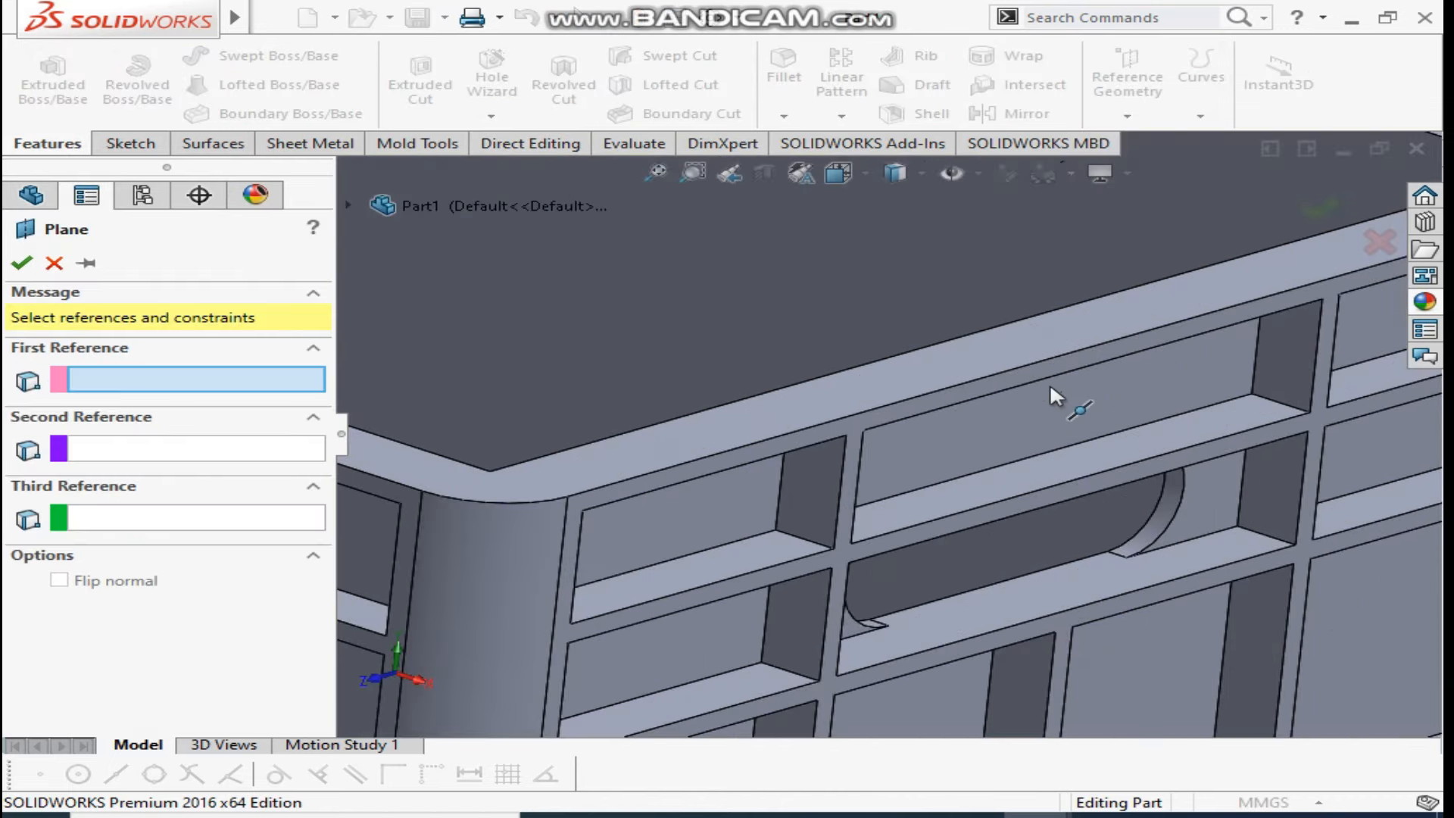
pyautogui.click(1002, 387)
pyautogui.scroll(6, 1019, 397)
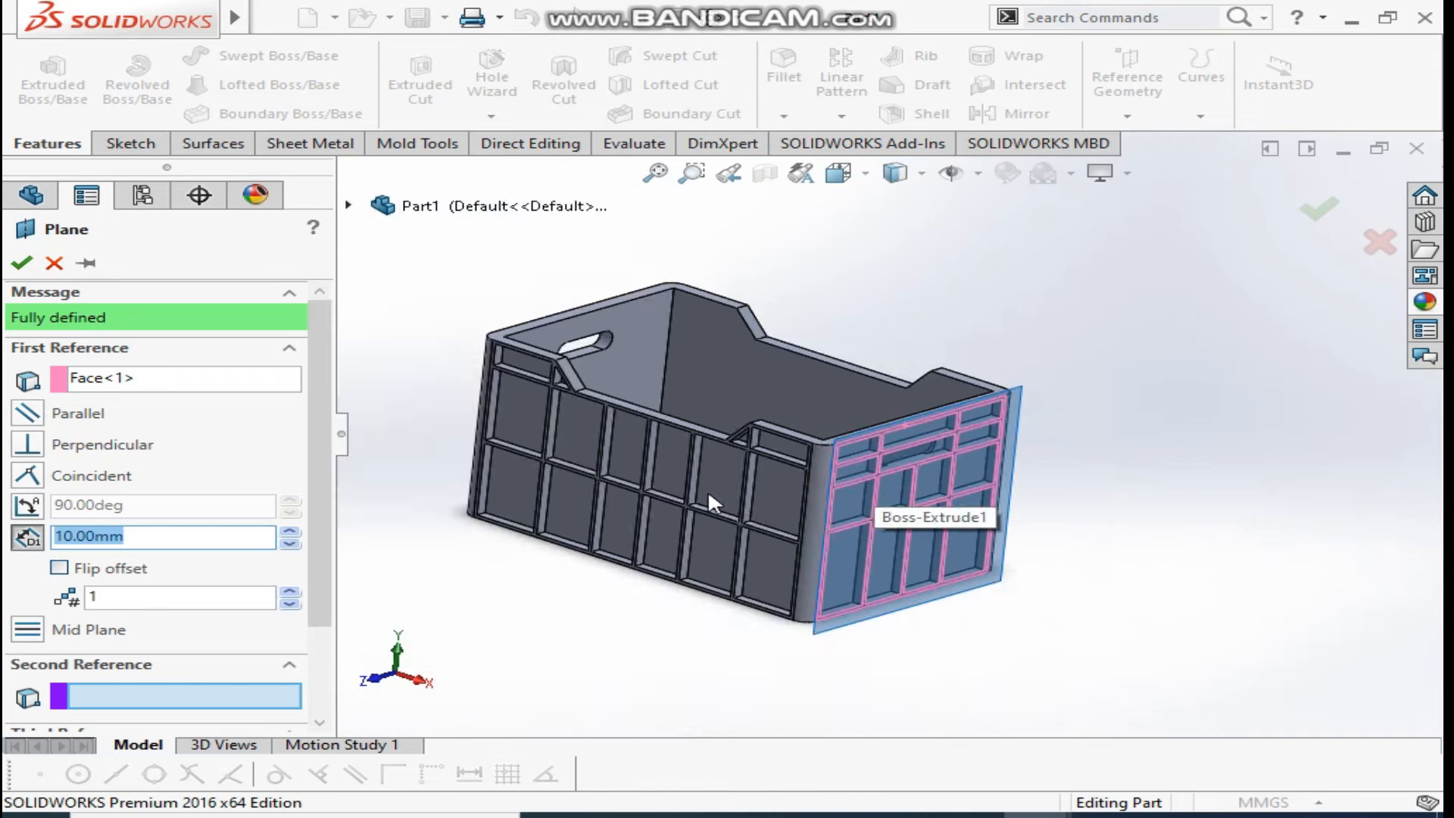
pyautogui.click(578, 454)
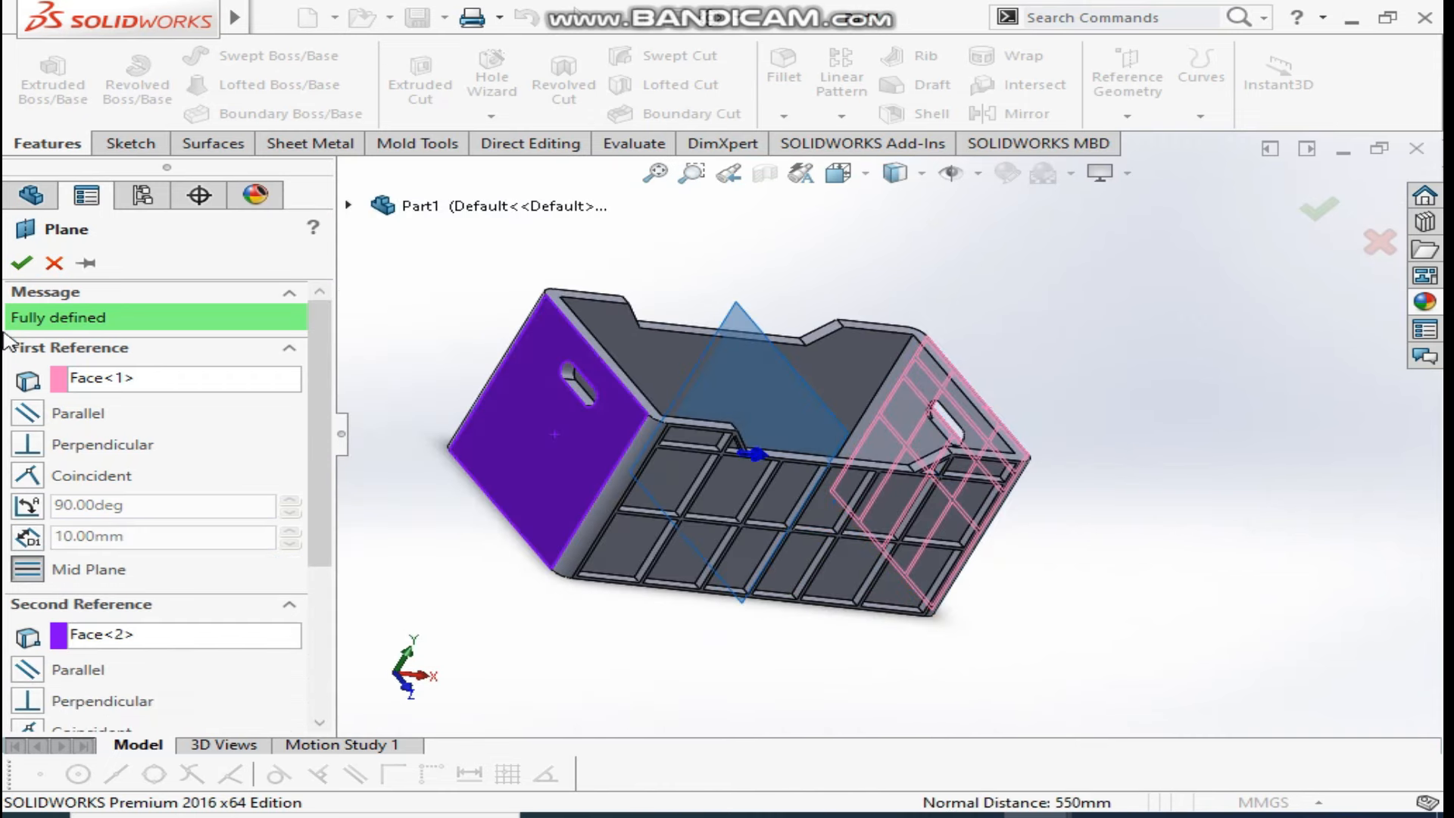
pyautogui.click(25, 261)
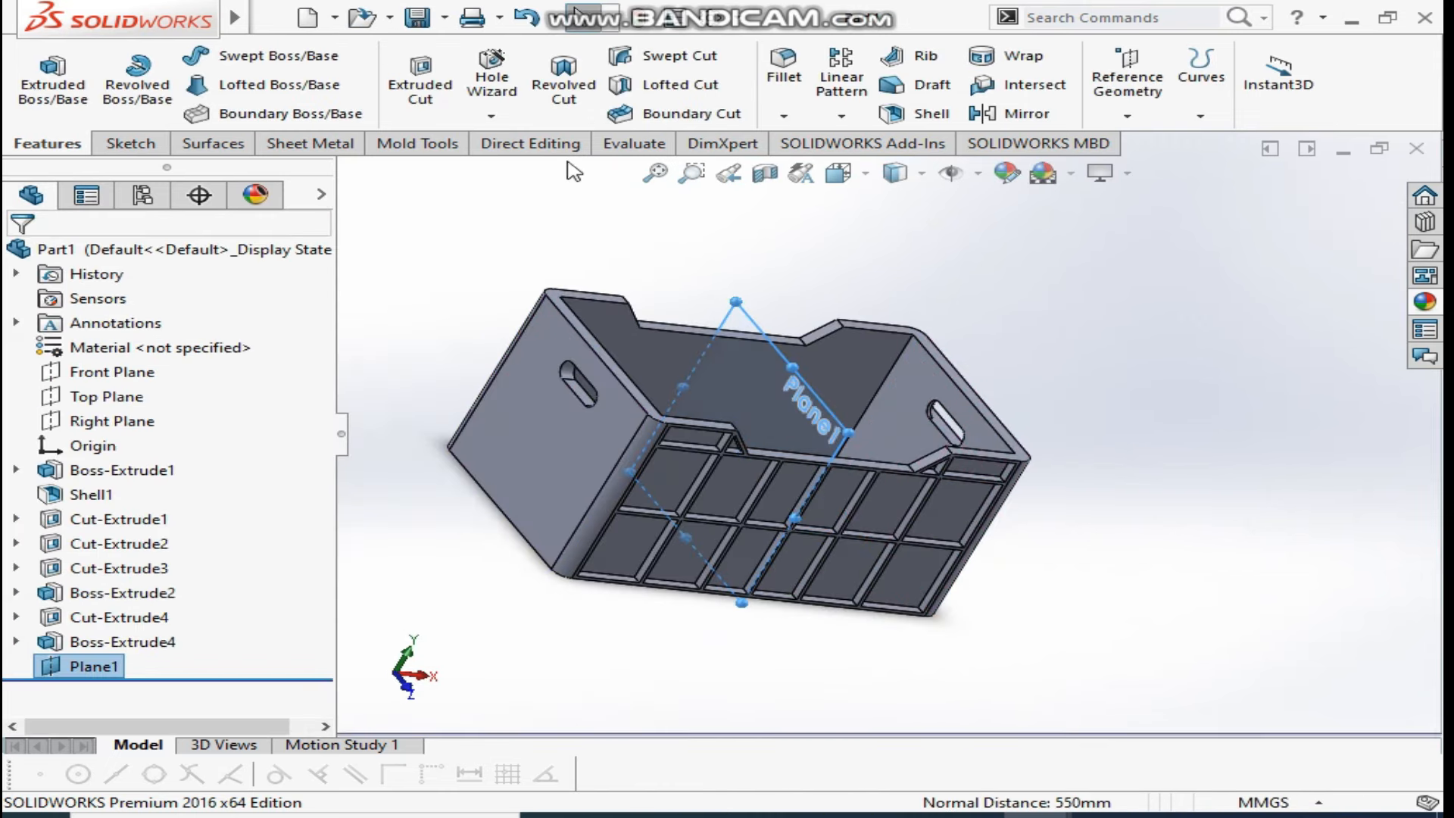
# Create a second reference plane midway between the ribbed long wall's outer face and the opposite plain long wall
pyautogui.click(1126, 116)
pyautogui.click(1147, 144)
pyautogui.scroll(-5, 727, 424)
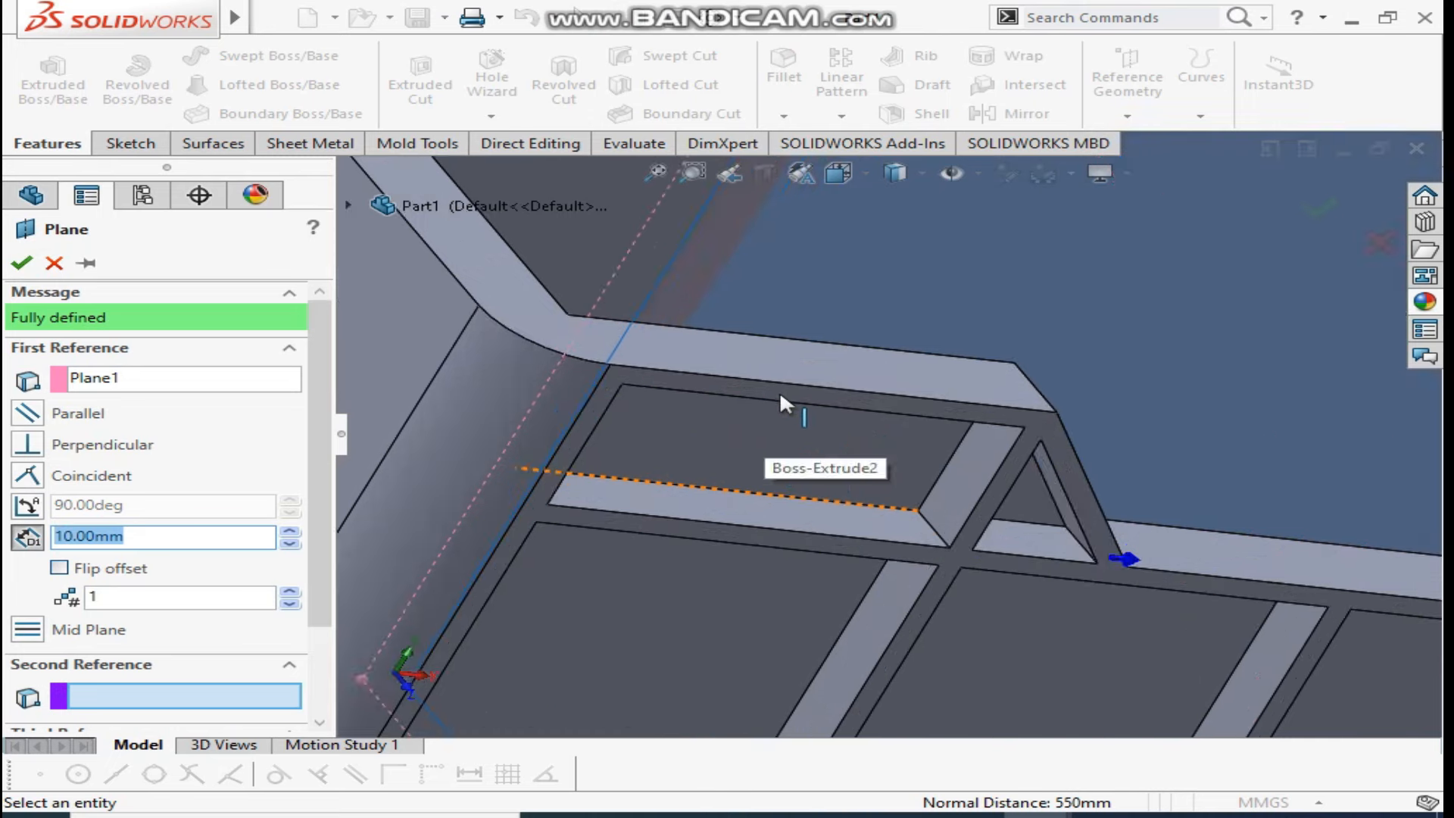
pyautogui.click(803, 407)
pyautogui.scroll(5, 803, 408)
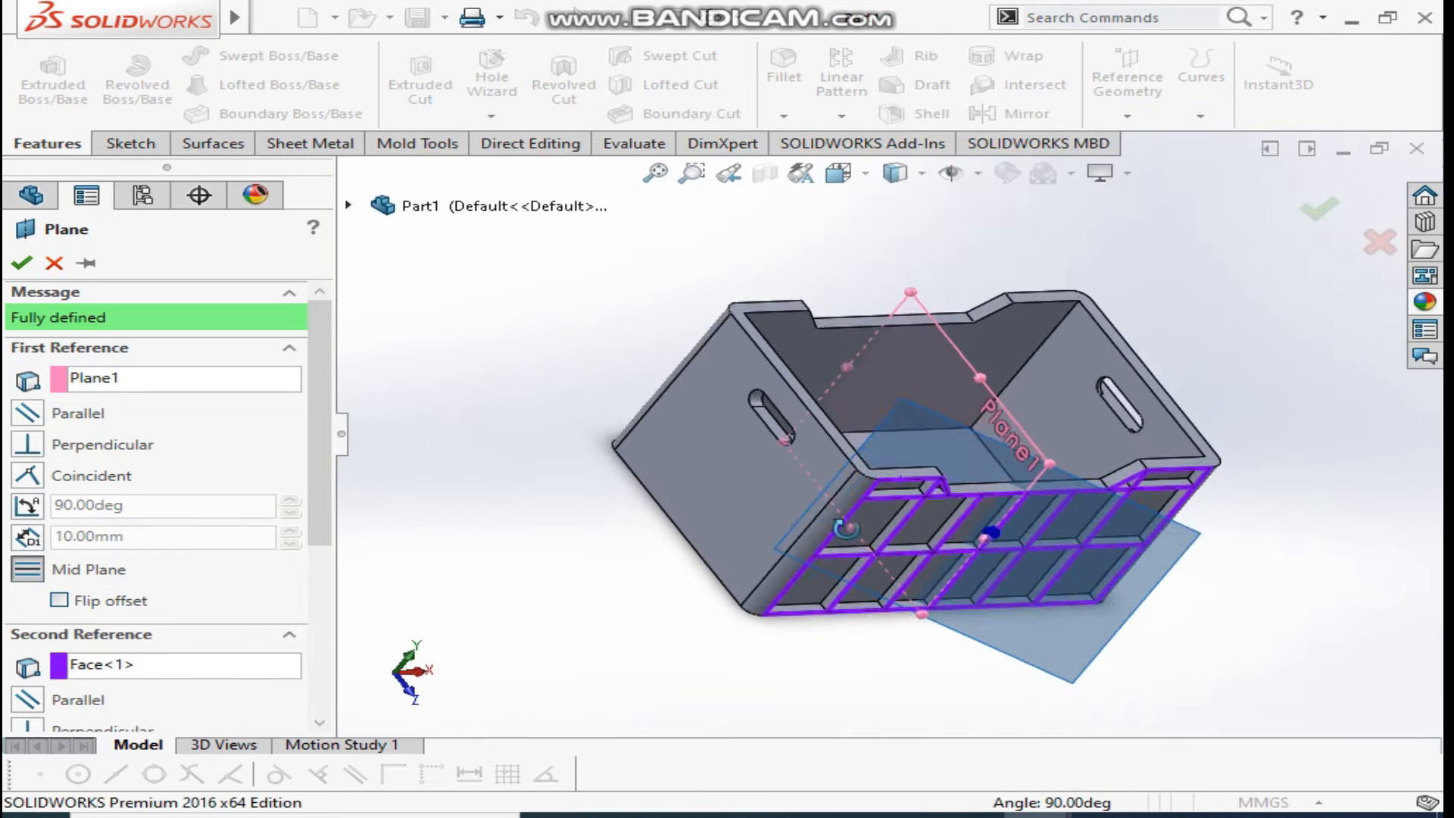
pyautogui.moveTo(845, 528); pyautogui.dragTo(797, 477, button='middle')
pyautogui.click(114, 377)
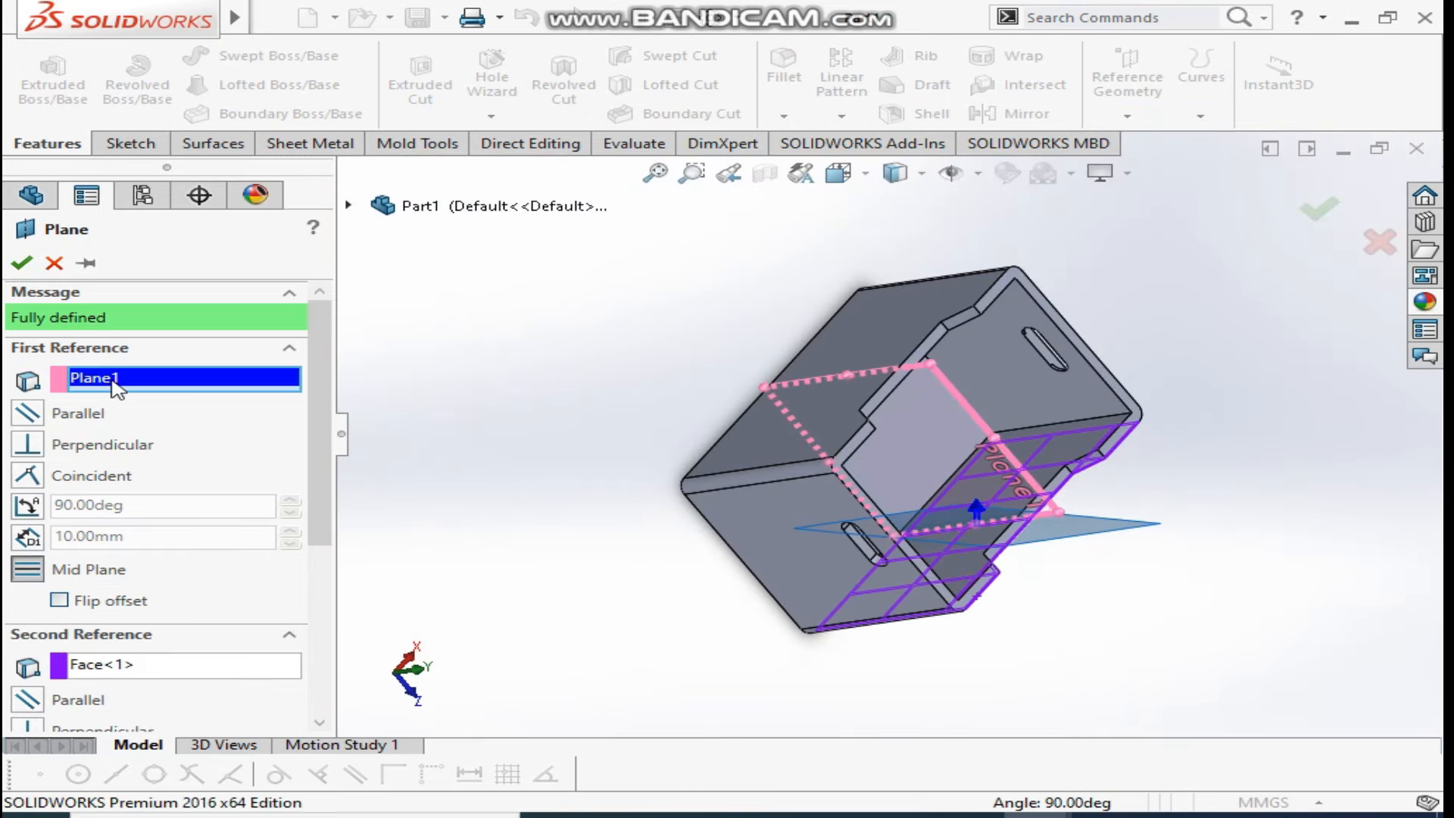
pyautogui.click(760, 437)
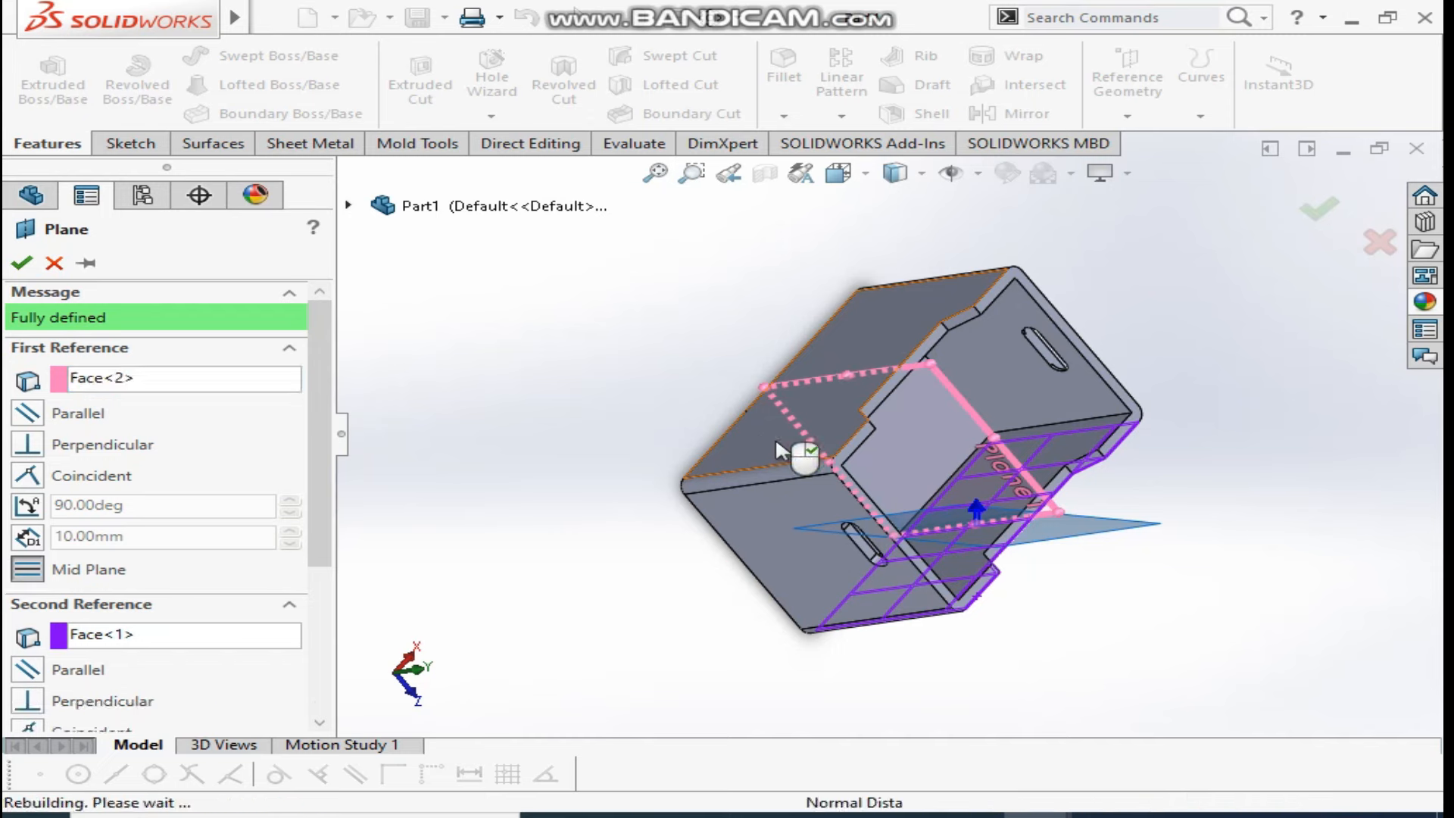
pyautogui.click(21, 265)
pyautogui.moveTo(658, 351); pyautogui.dragTo(848, 378, button='middle')
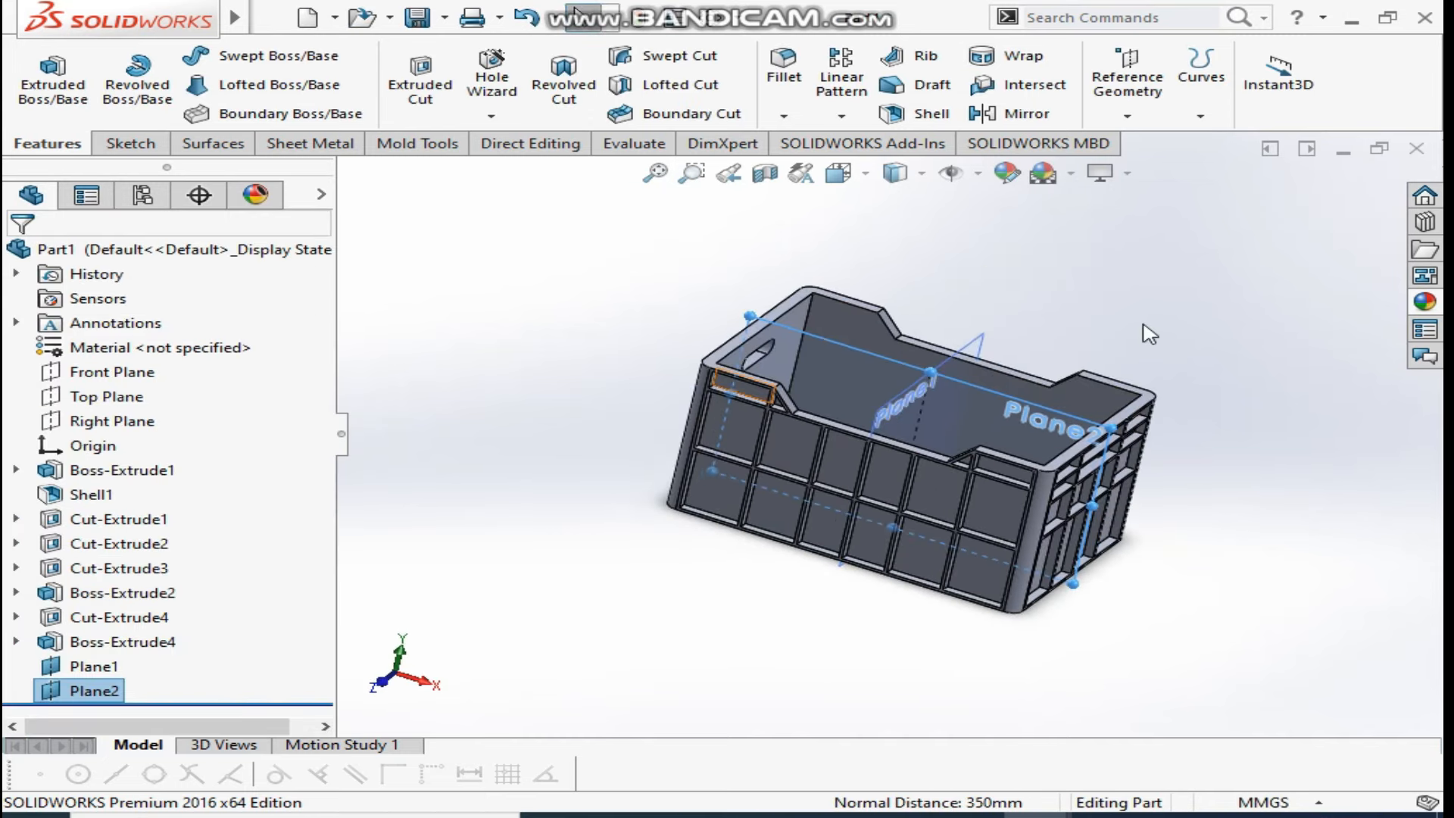
# Mirror the end wall's rib grid Boss-Extrude4 and recess Cut-Extrude4 about Plane1 onto the opposite end wall
pyautogui.click(1019, 114)
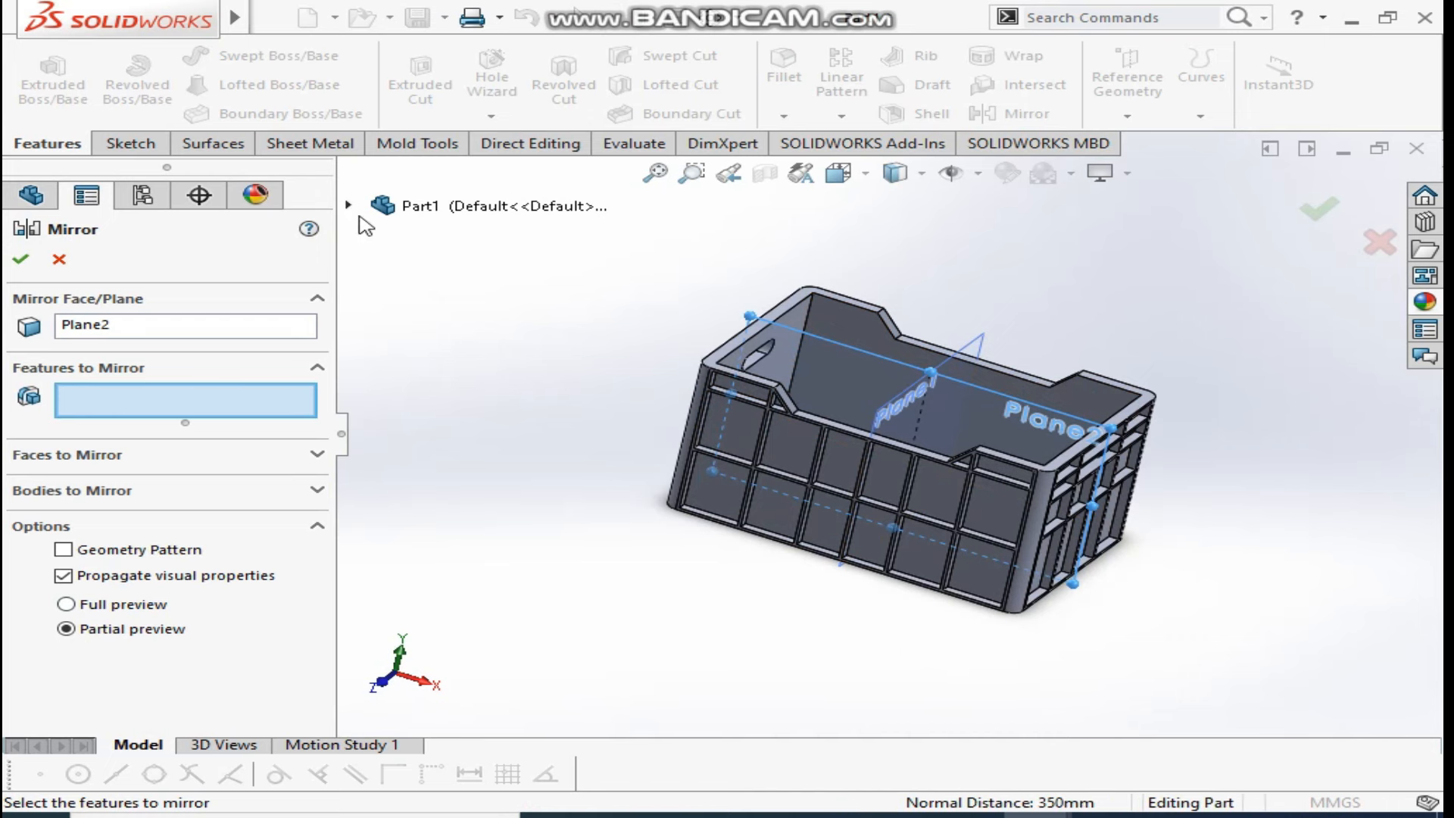
pyautogui.click(347, 205)
pyautogui.click(465, 600)
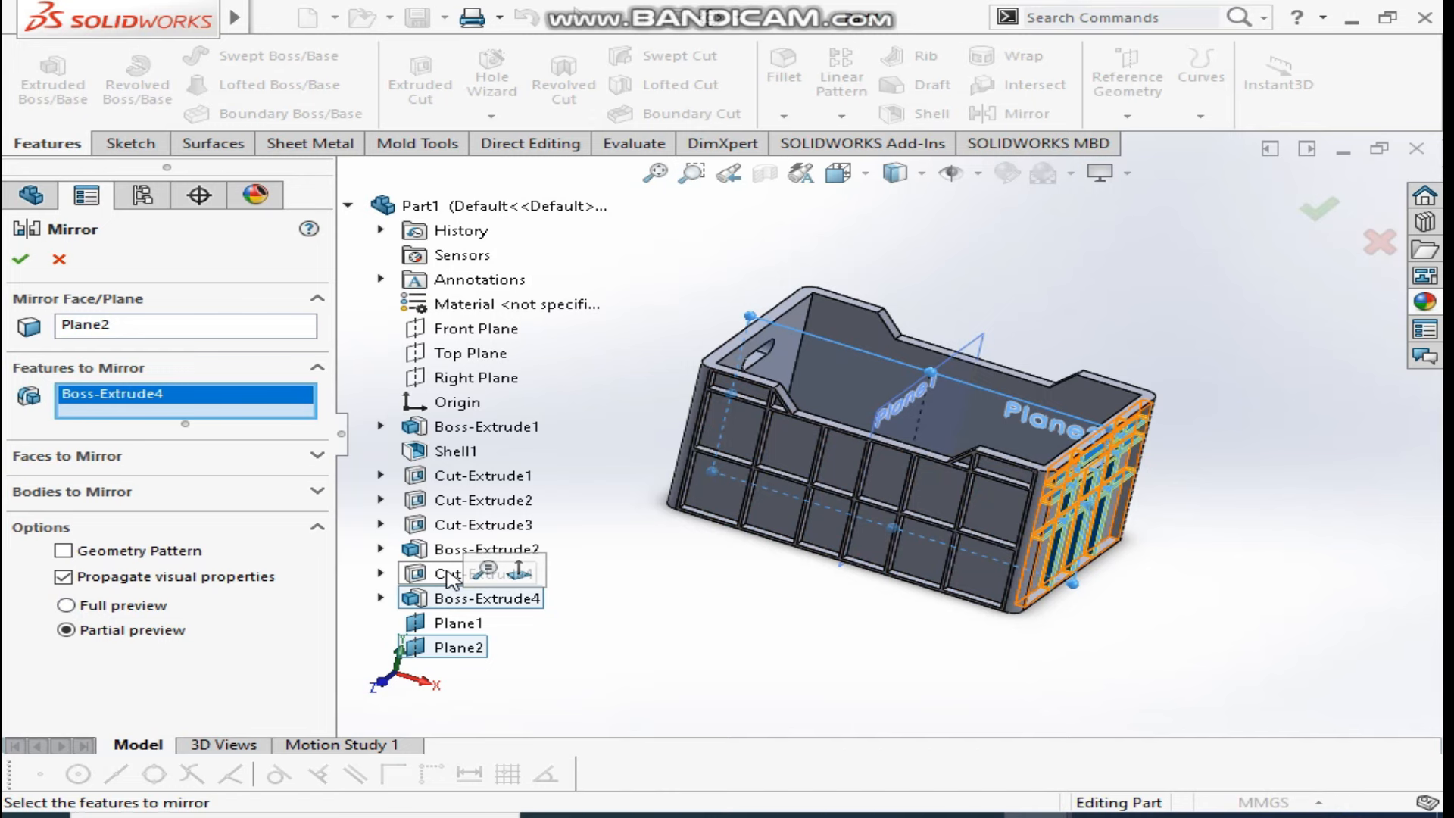
pyautogui.click(484, 576)
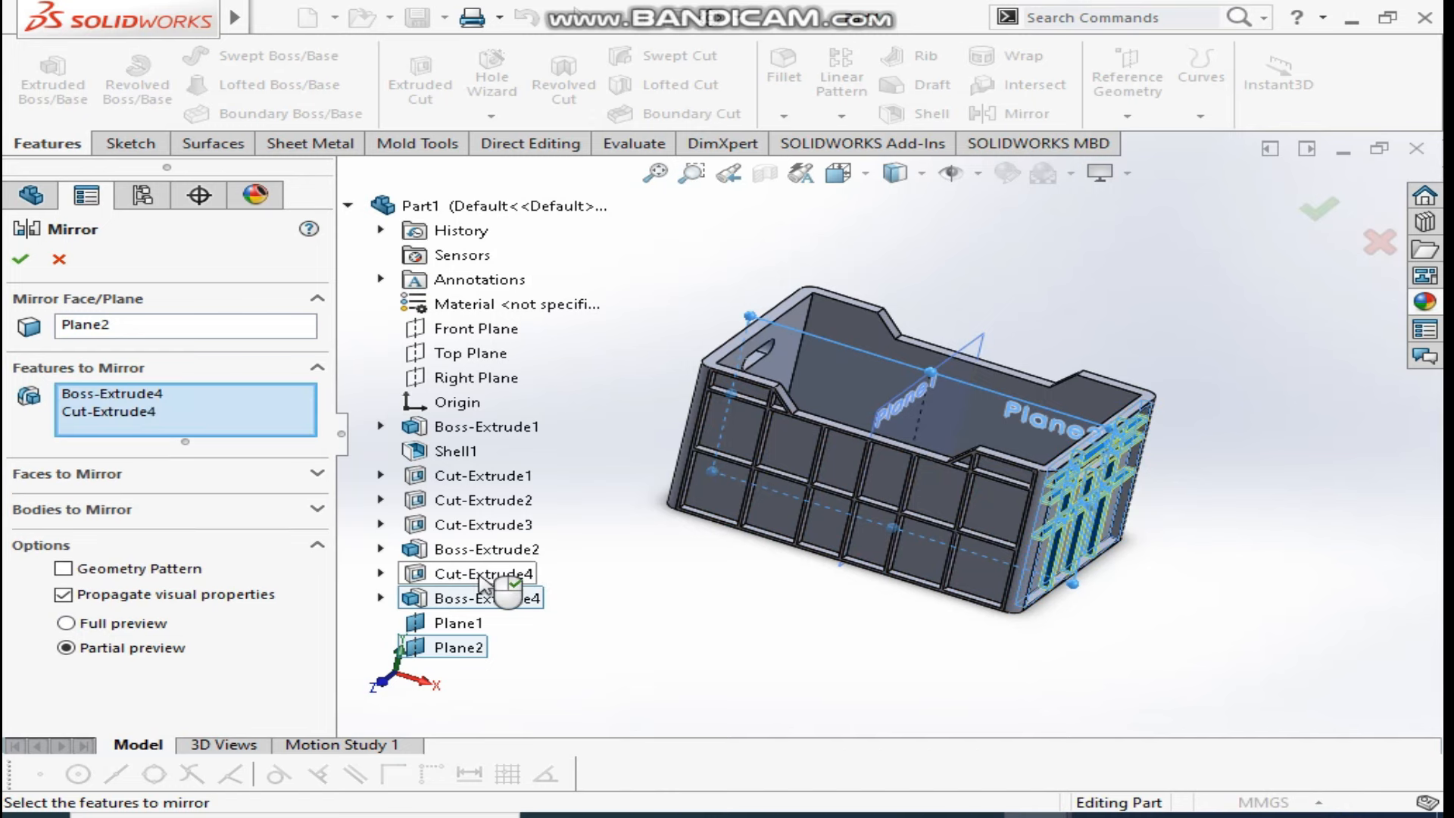
pyautogui.click(89, 327)
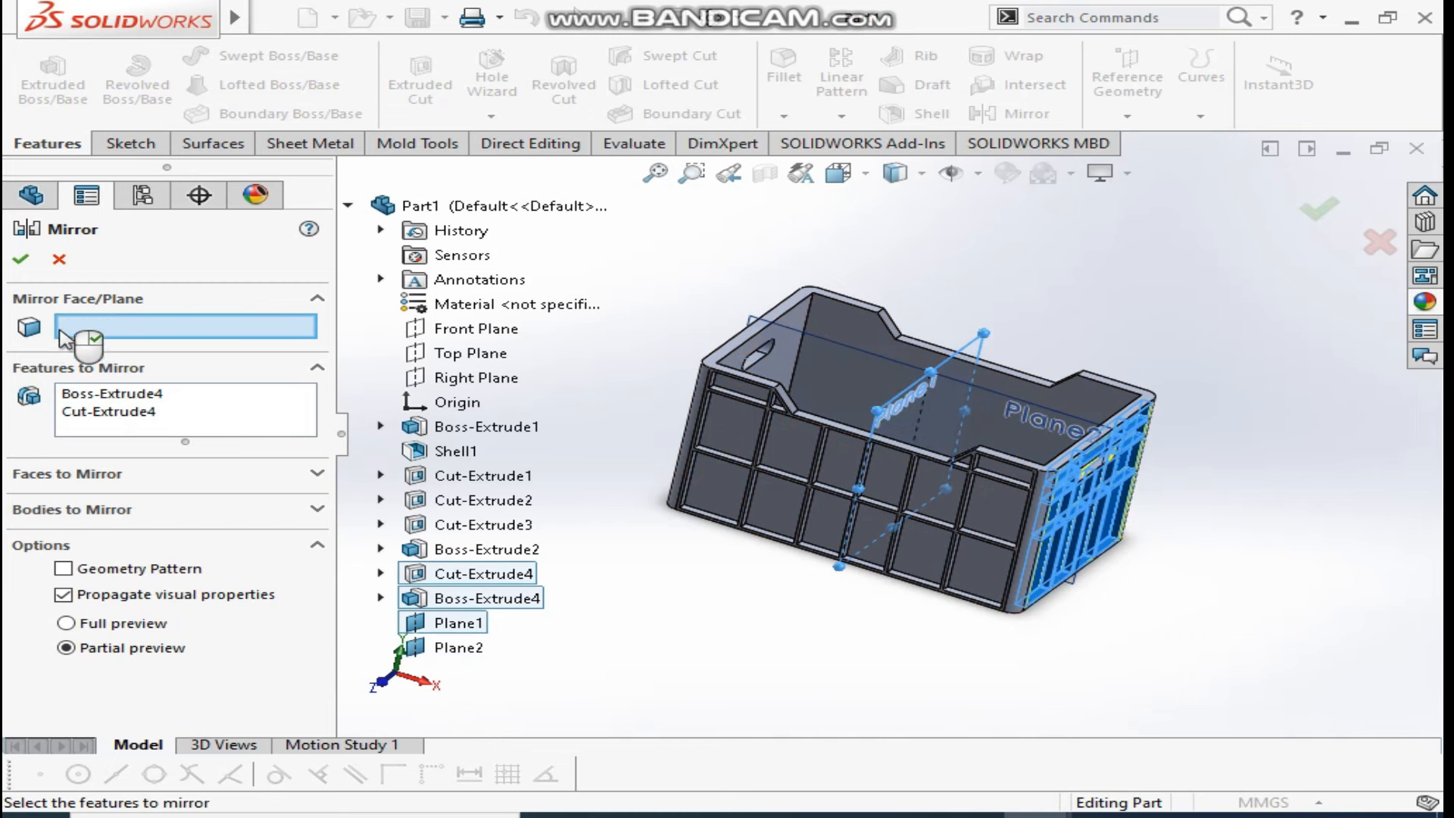
pyautogui.click(64, 339)
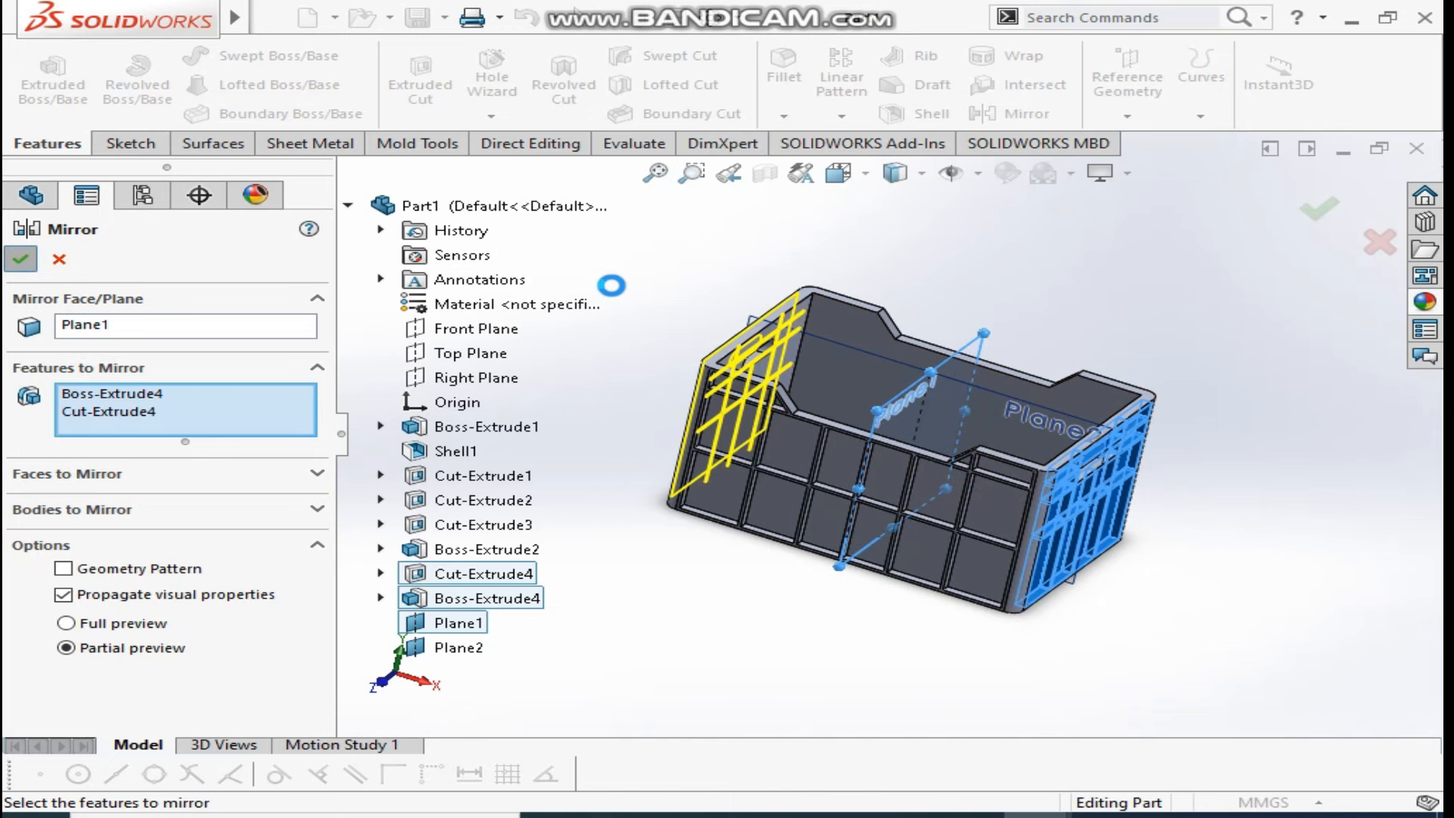
pyautogui.moveTo(520, 347); pyautogui.dragTo(660, 395, button='middle')
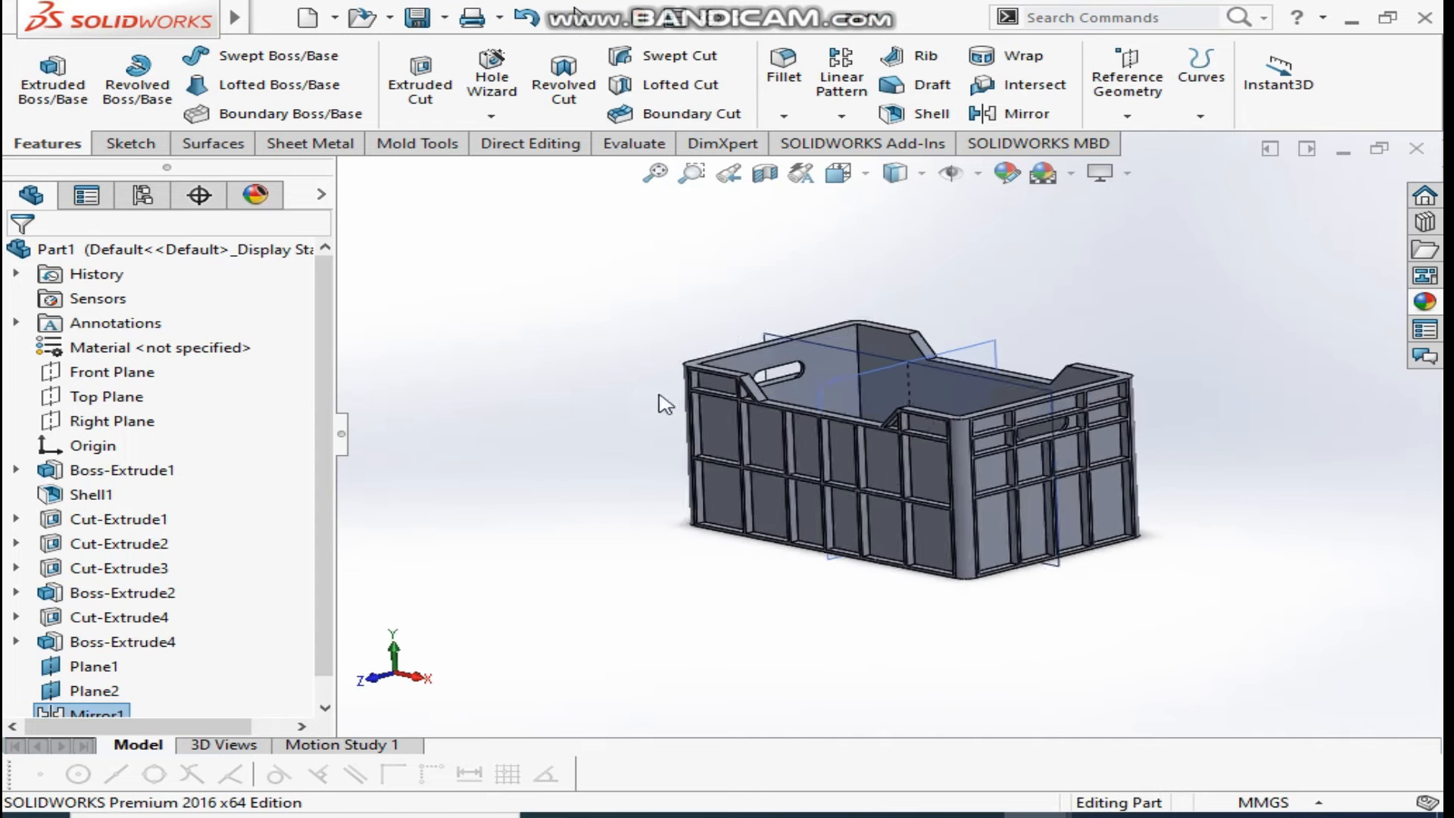
# Mirror the long wall's rib grid Boss-Extrude2 and recess Cut-Extrude3 about Plane2 onto the opposite long wall
pyautogui.scroll(-1, 870, 479)
pyautogui.click(1015, 113)
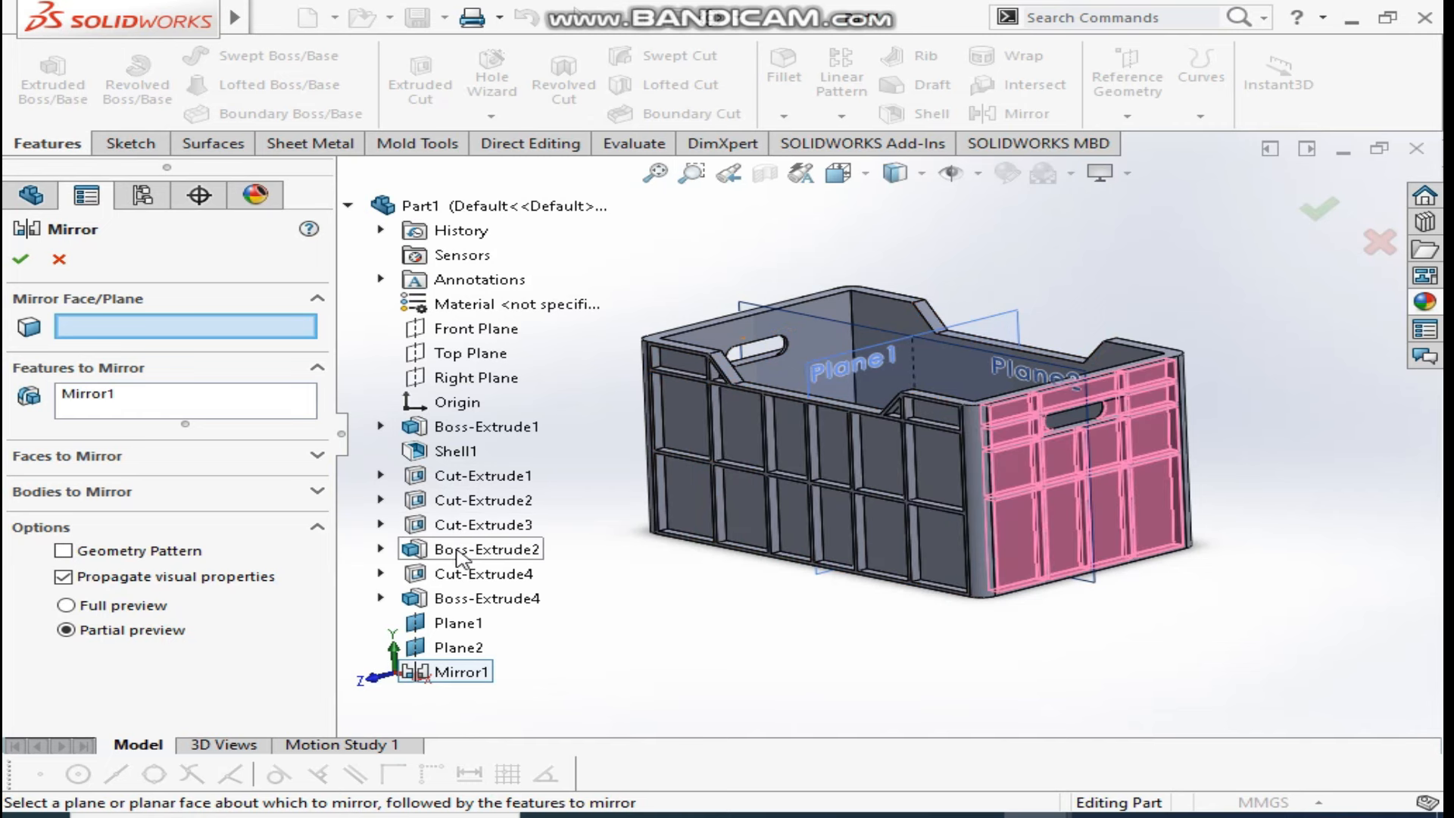
pyautogui.click(102, 412)
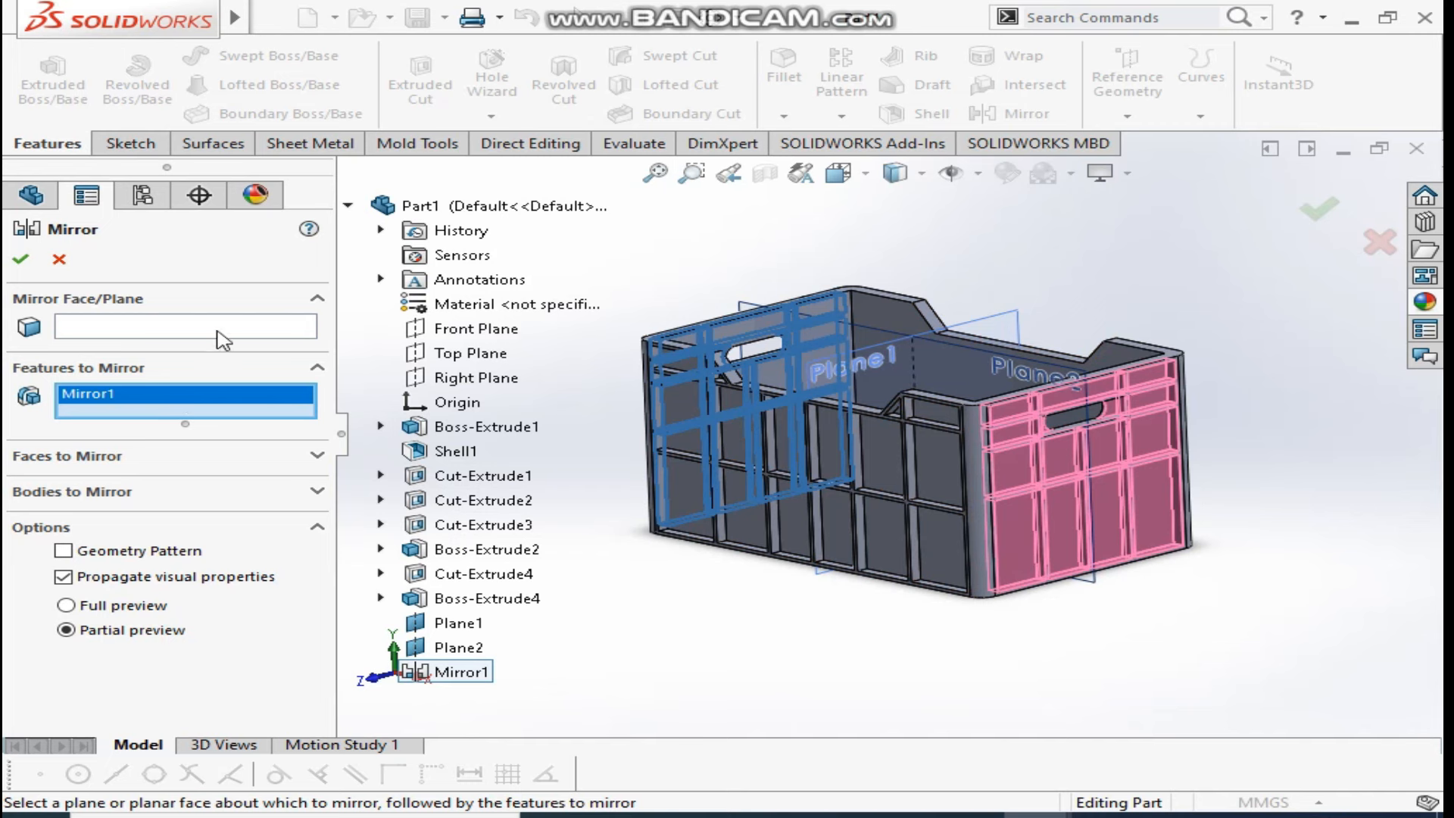
pyautogui.press('Delete')
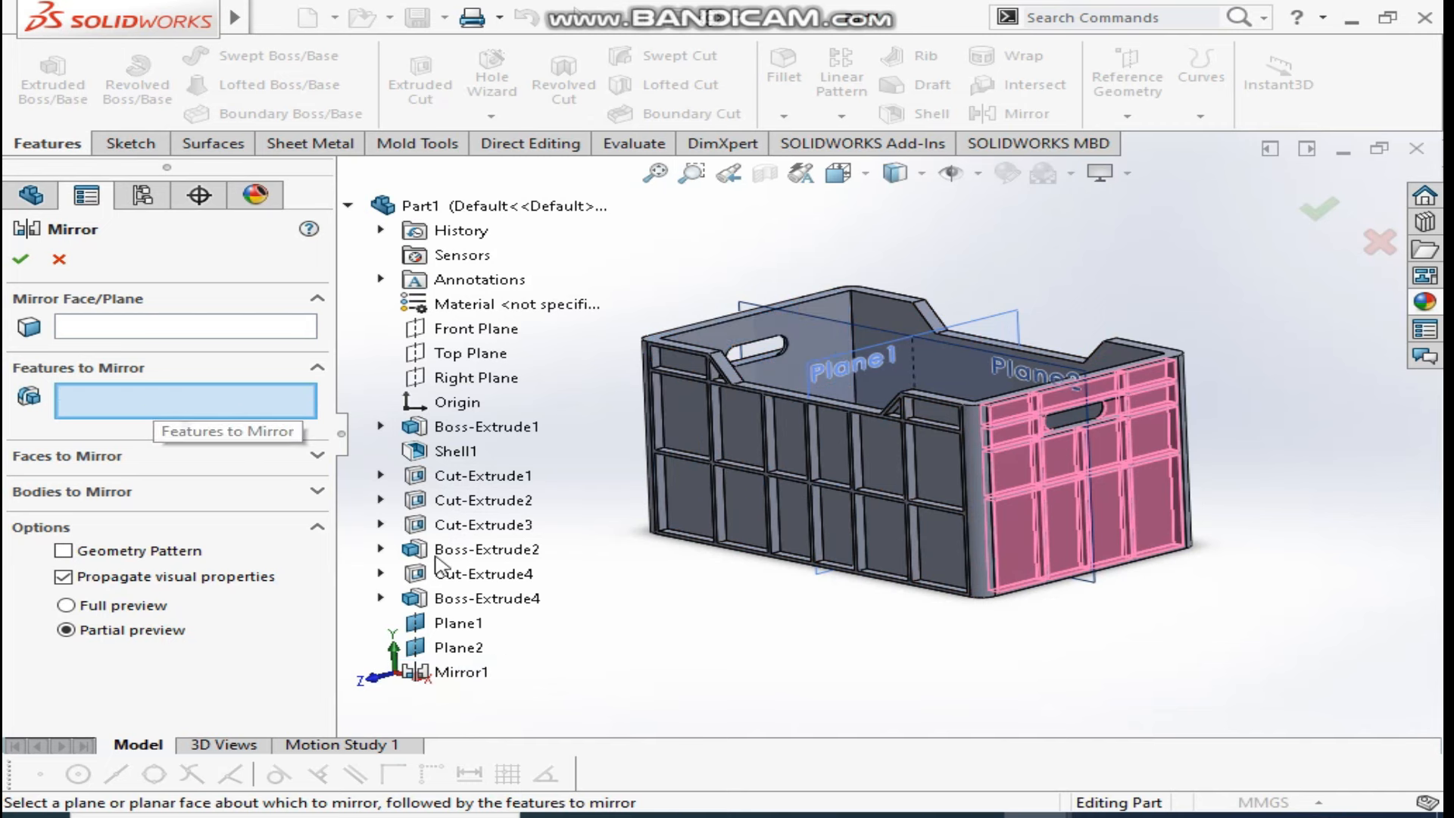
pyautogui.click(496, 550)
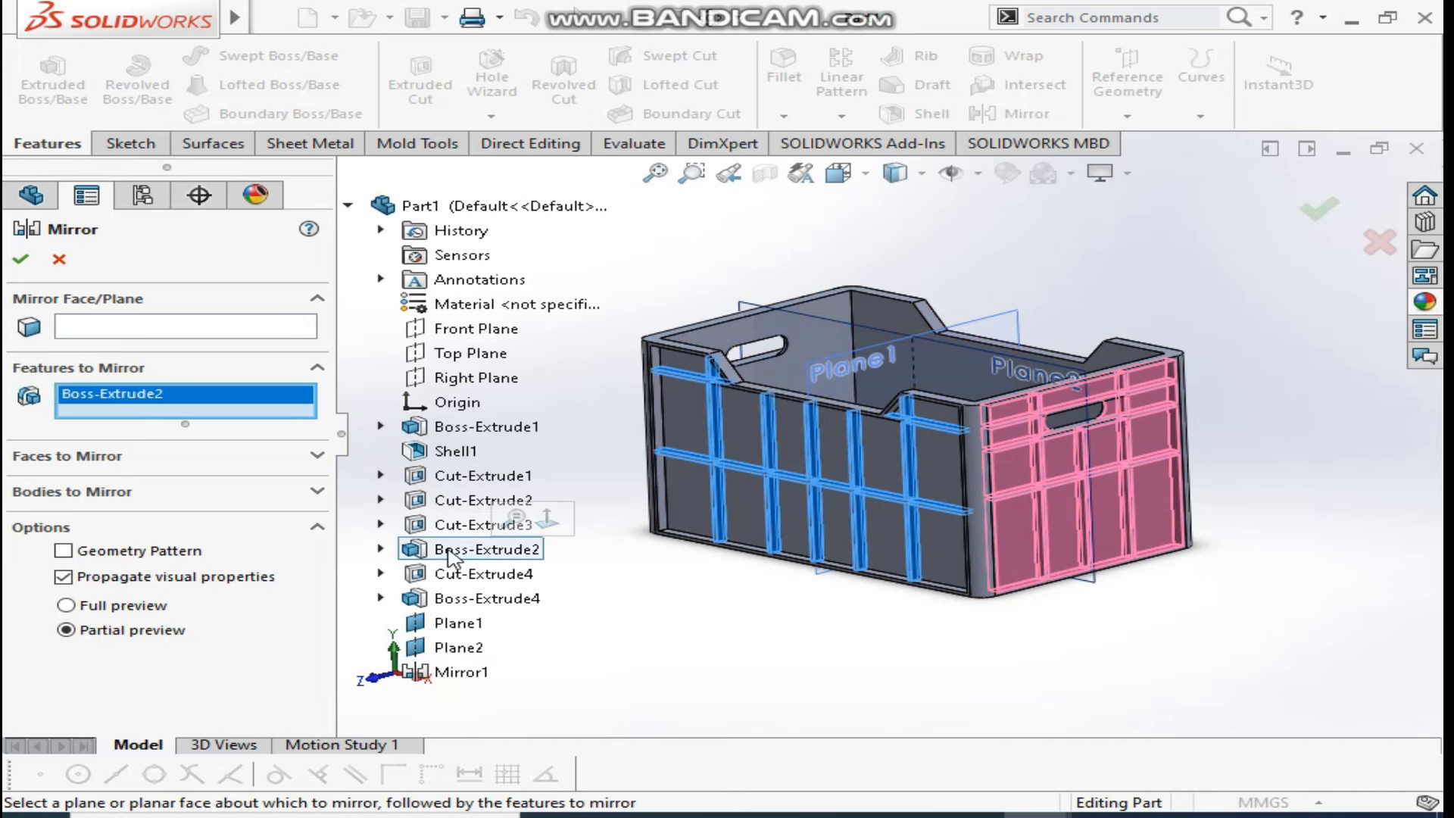
pyautogui.click(482, 525)
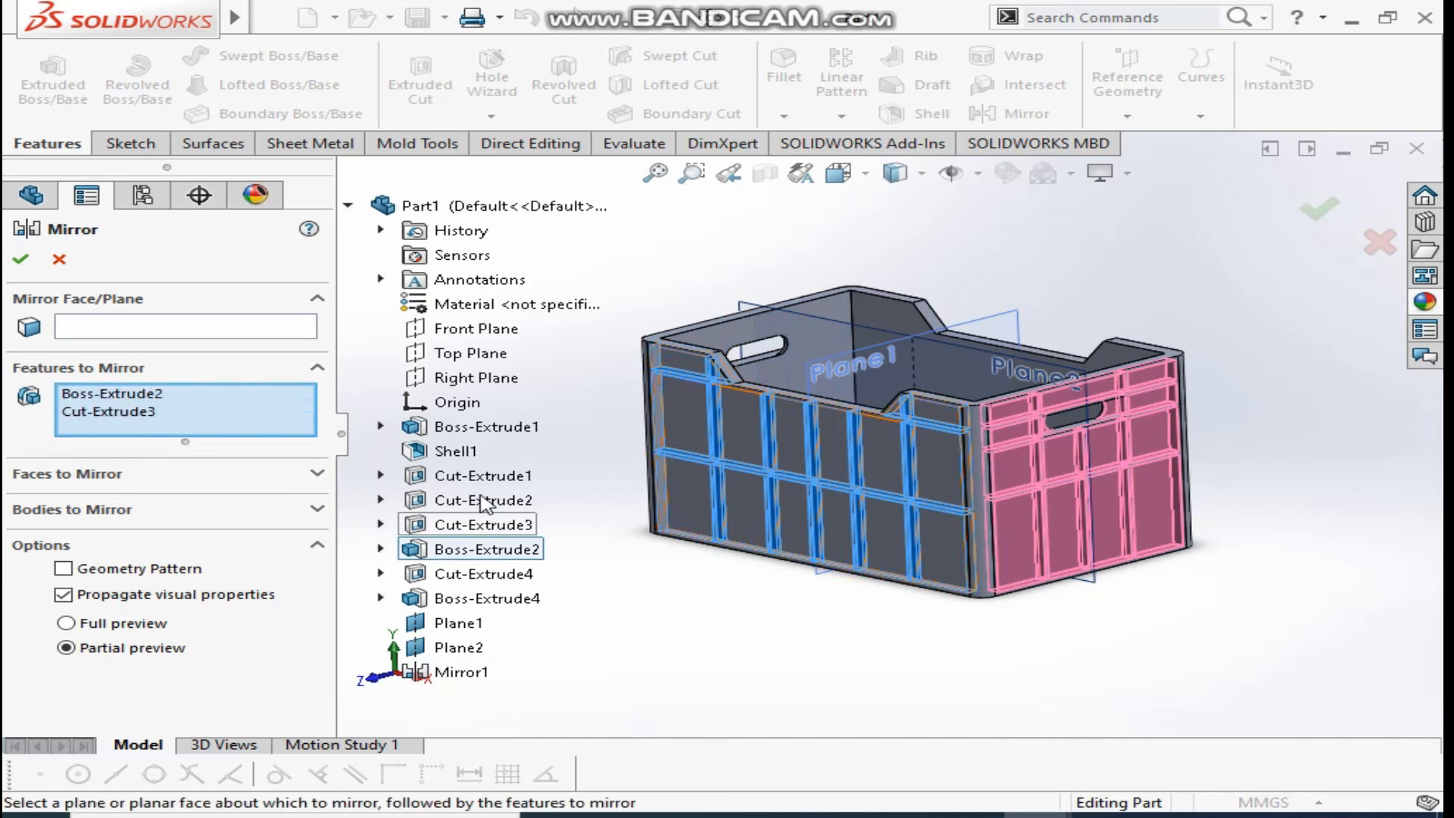
pyautogui.click(94, 327)
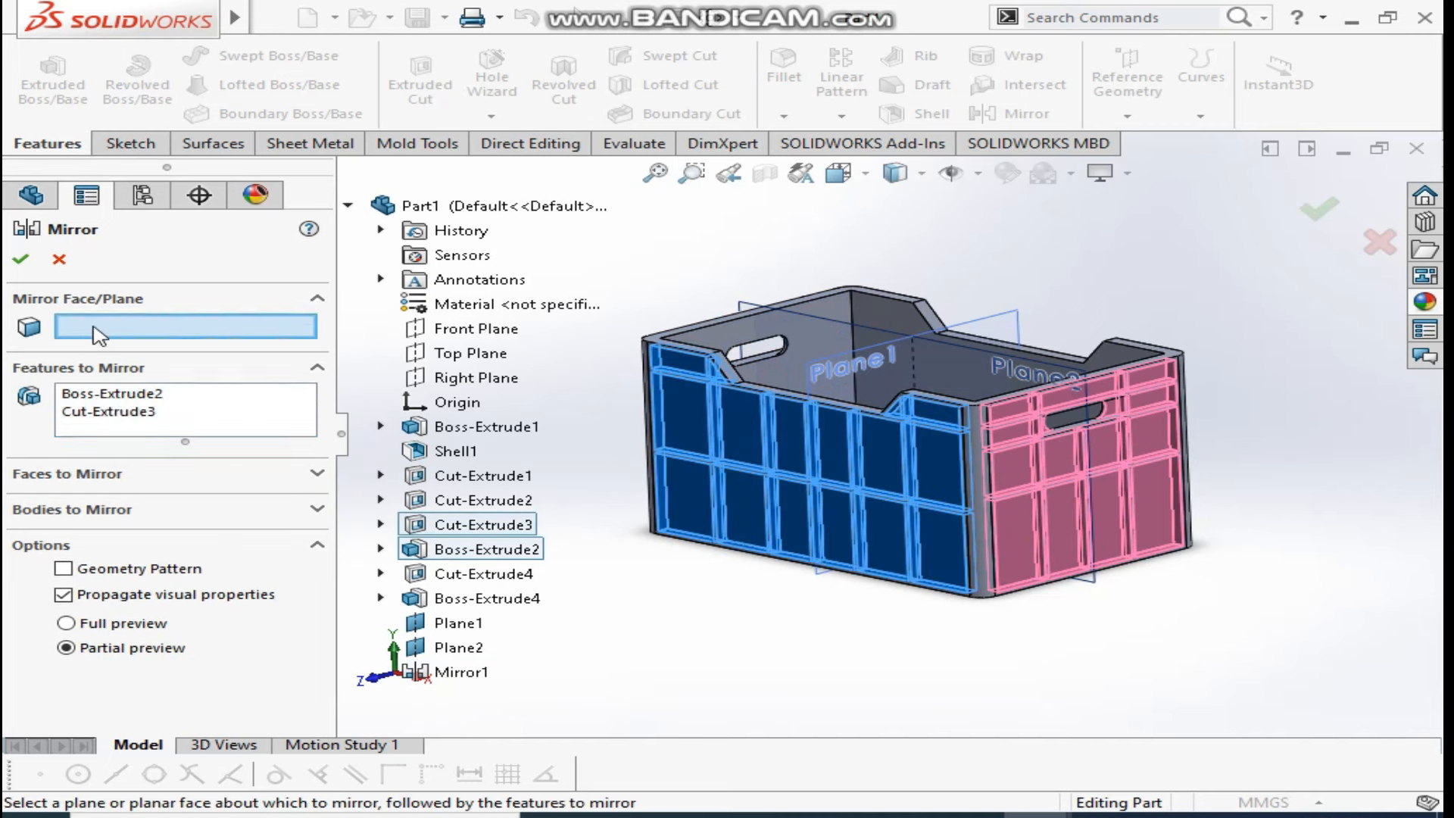
pyautogui.click(853, 336)
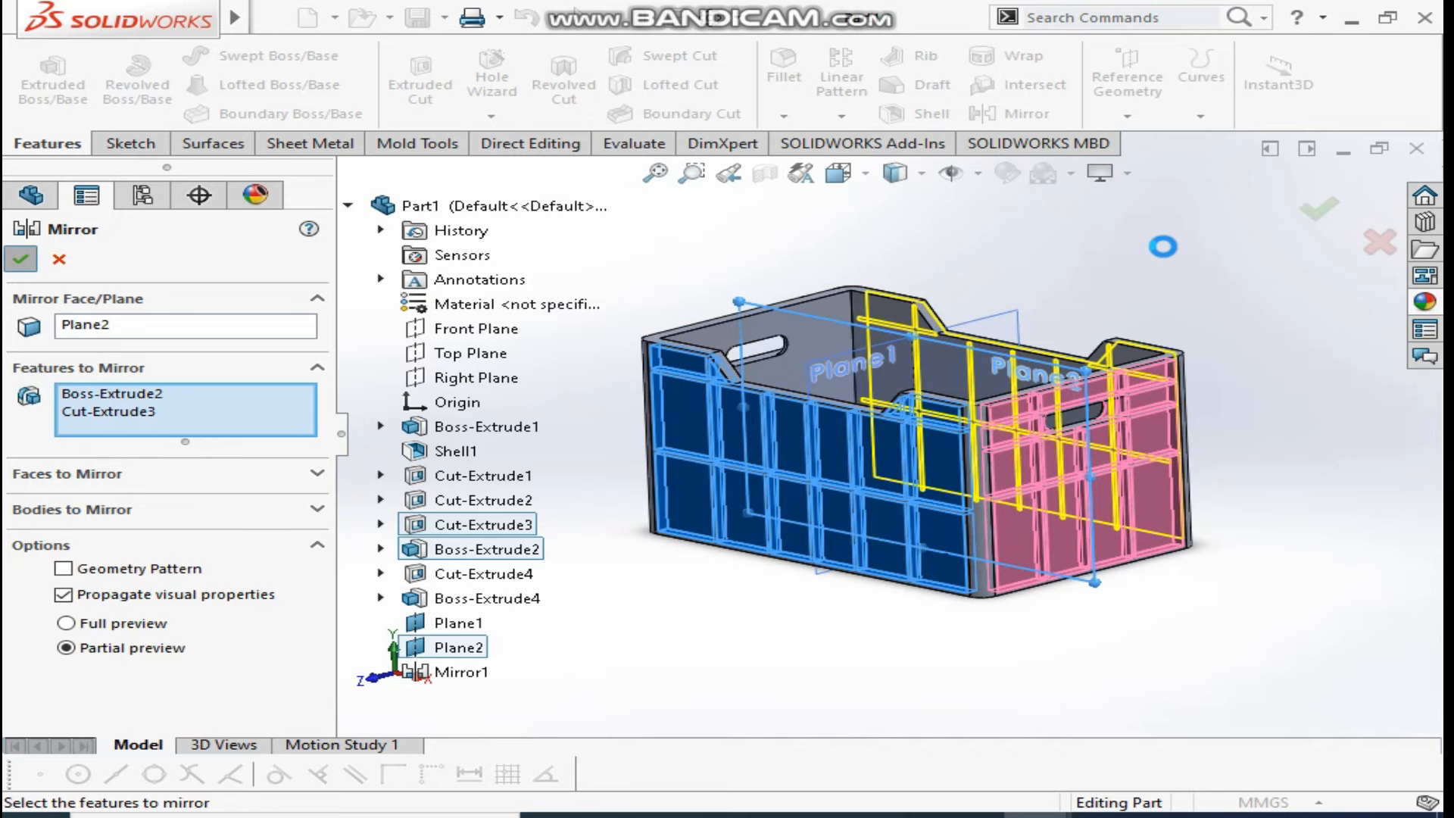
pyautogui.moveTo(1162, 324); pyautogui.dragTo(1183, 421, button='middle')
pyautogui.scroll(-1, 786, 331)
# Set up a 15 mm fillet on an inner vertical corner edge and the two floor edges meeting it
pyautogui.click(778, 315)
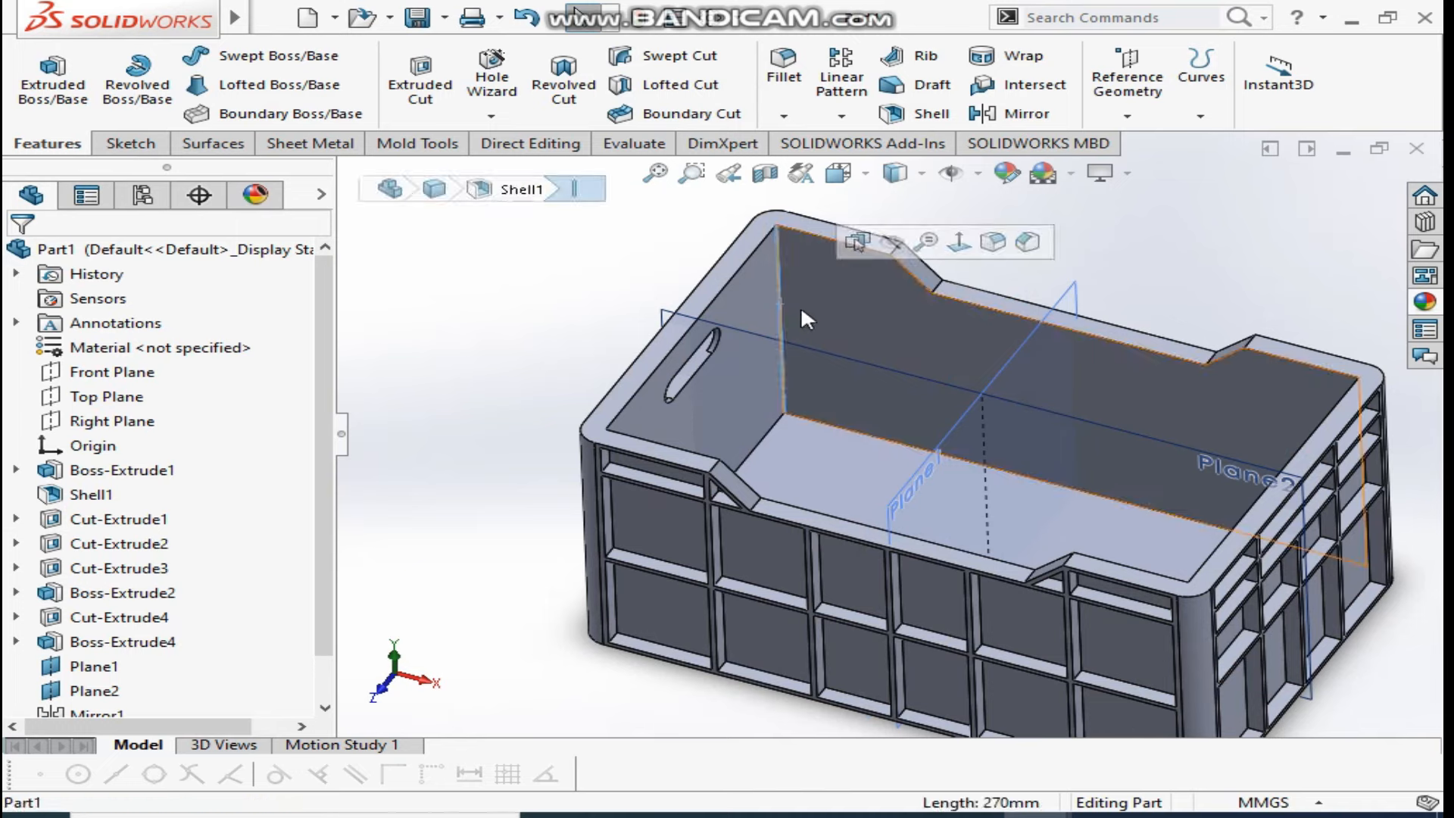
pyautogui.click(992, 254)
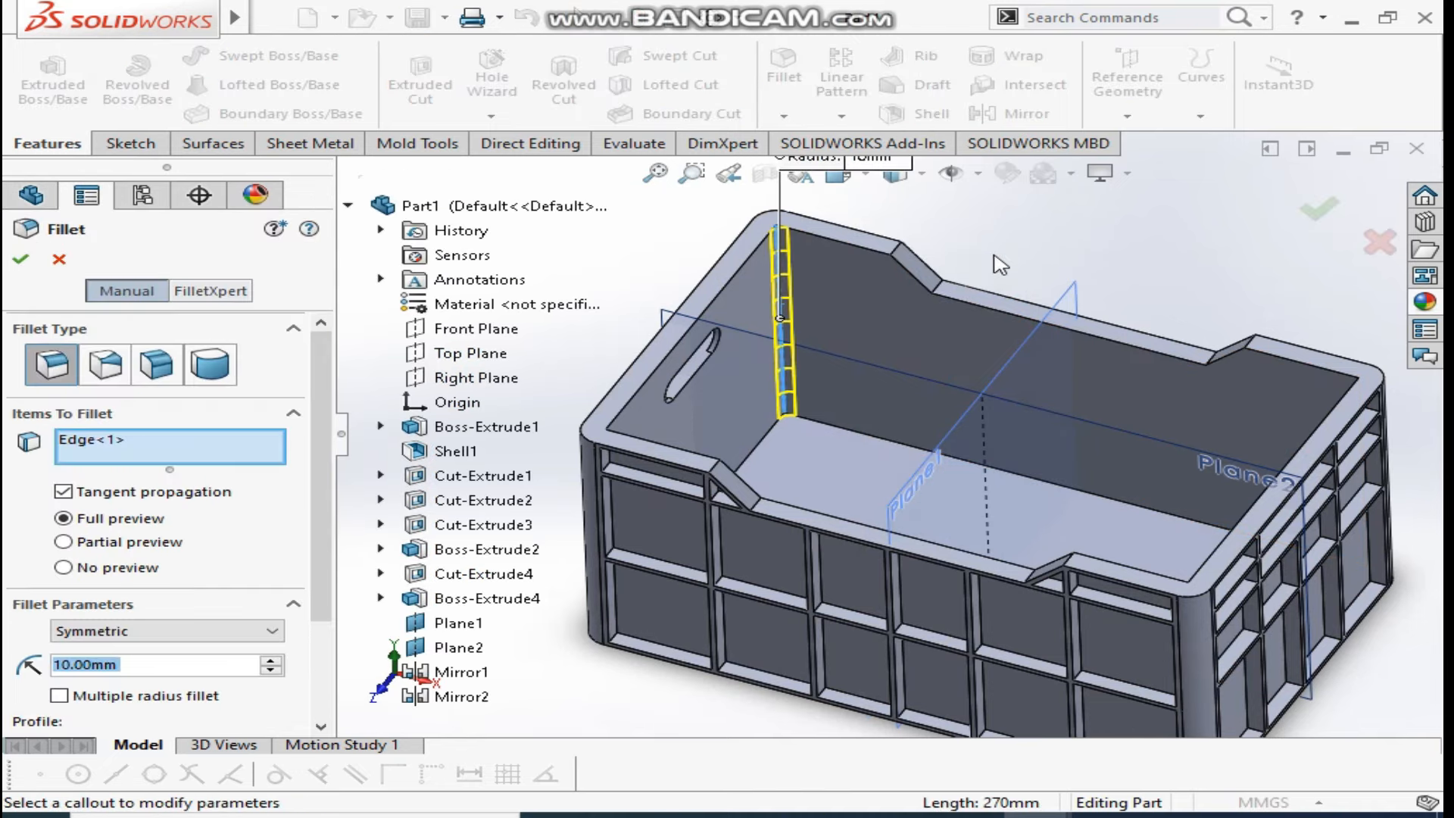
pyautogui.write('15')
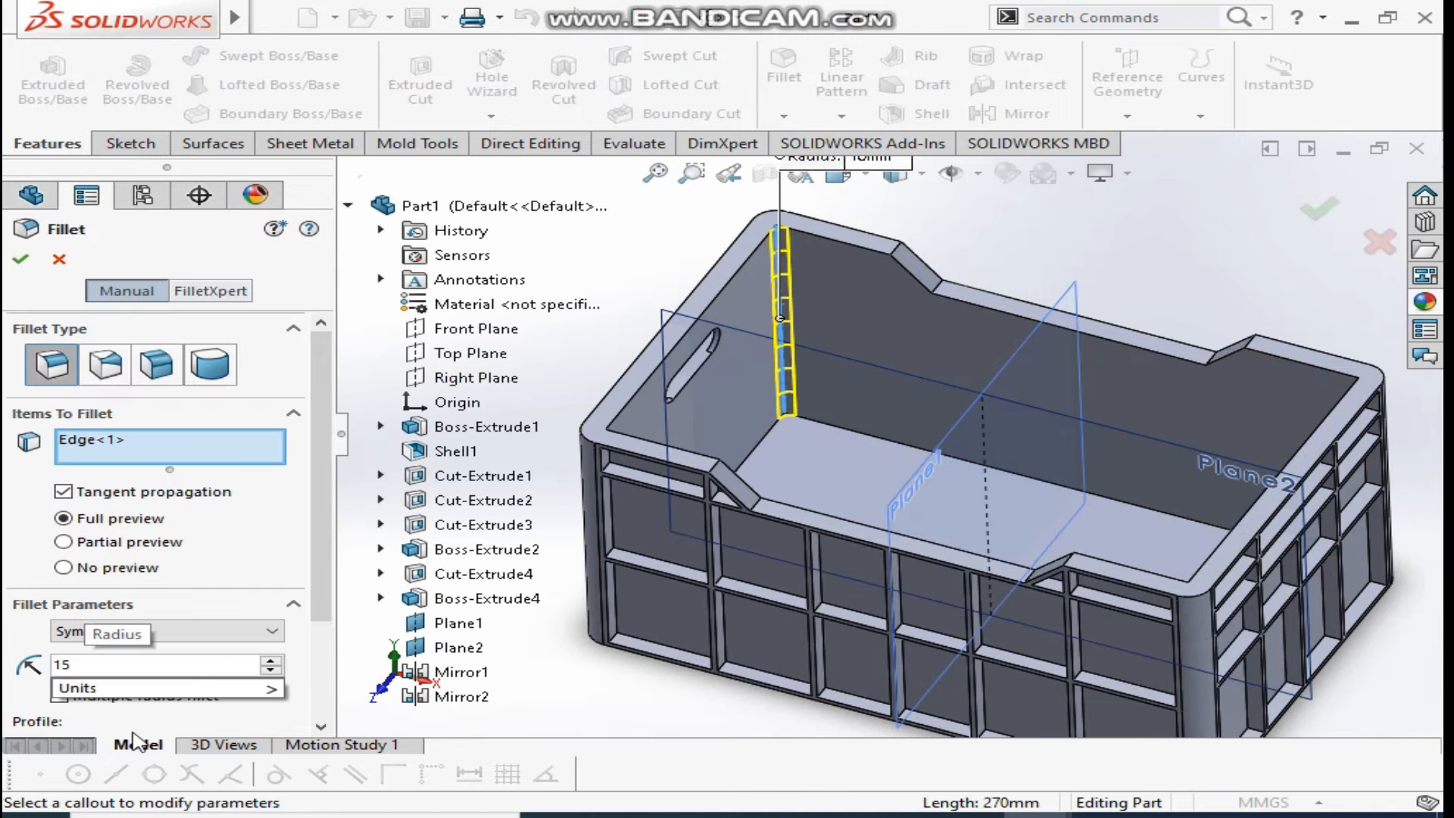
pyautogui.press('Return')
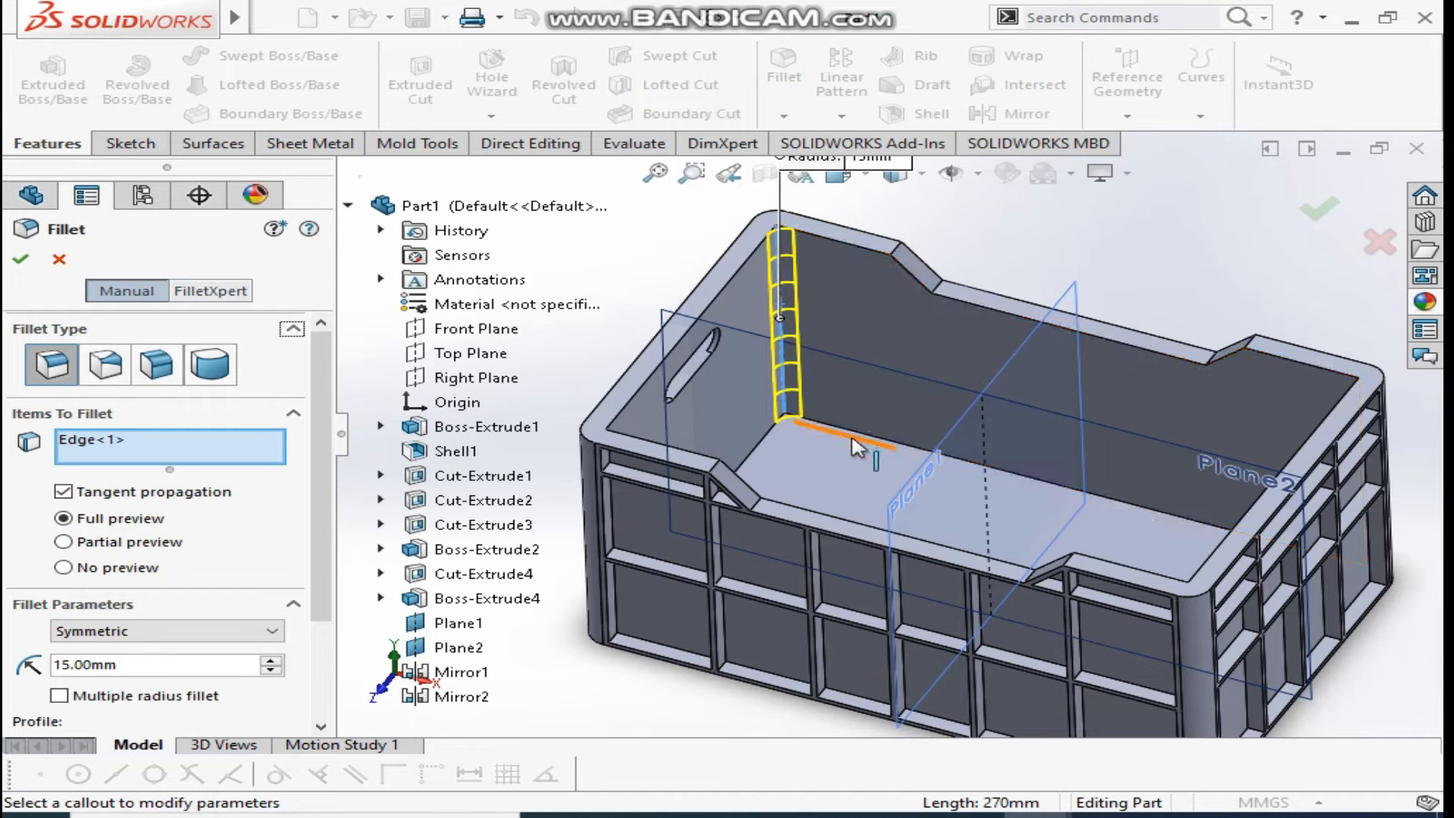
pyautogui.click(896, 452)
pyautogui.click(784, 466)
# Add the remaining inner vertical corner edges and floor edges of the crate to the 15 mm fillet selection
pyautogui.moveTo(784, 465); pyautogui.dragTo(1077, 352, button='middle')
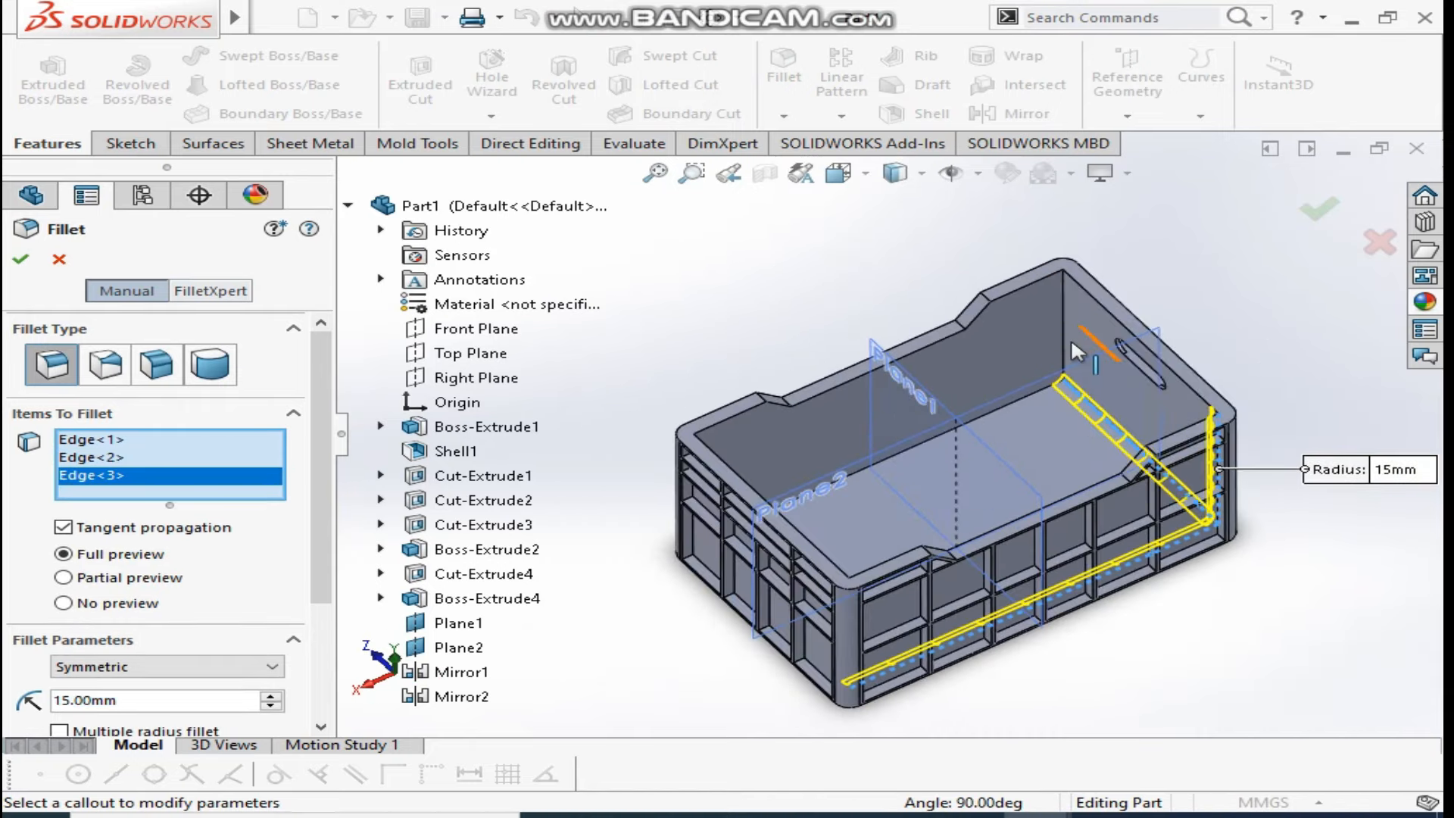
pyautogui.click(1064, 333)
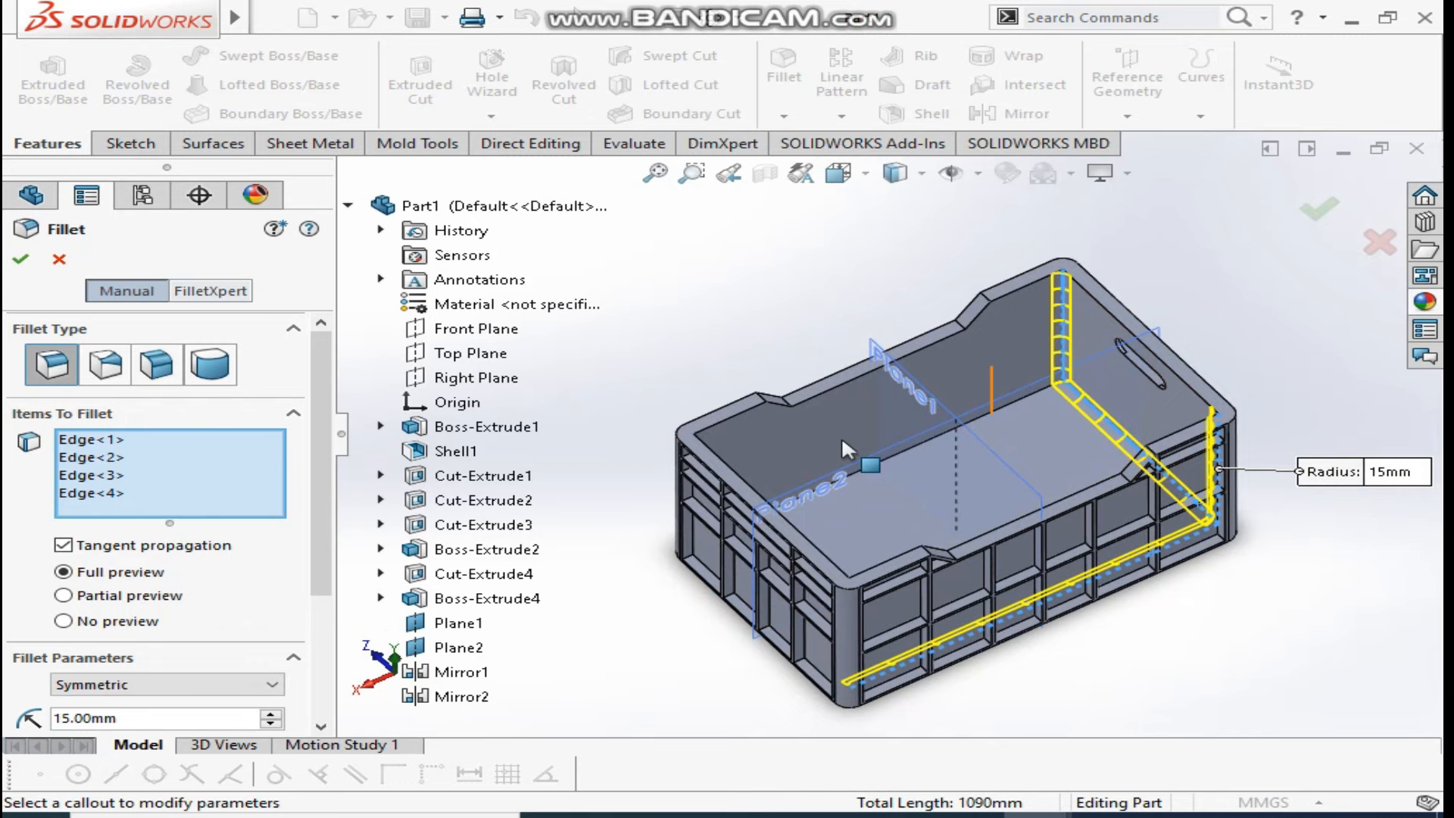
pyautogui.click(871, 476)
pyautogui.click(924, 458)
pyautogui.moveTo(924, 458); pyautogui.dragTo(894, 355, button='middle')
pyautogui.click(895, 356)
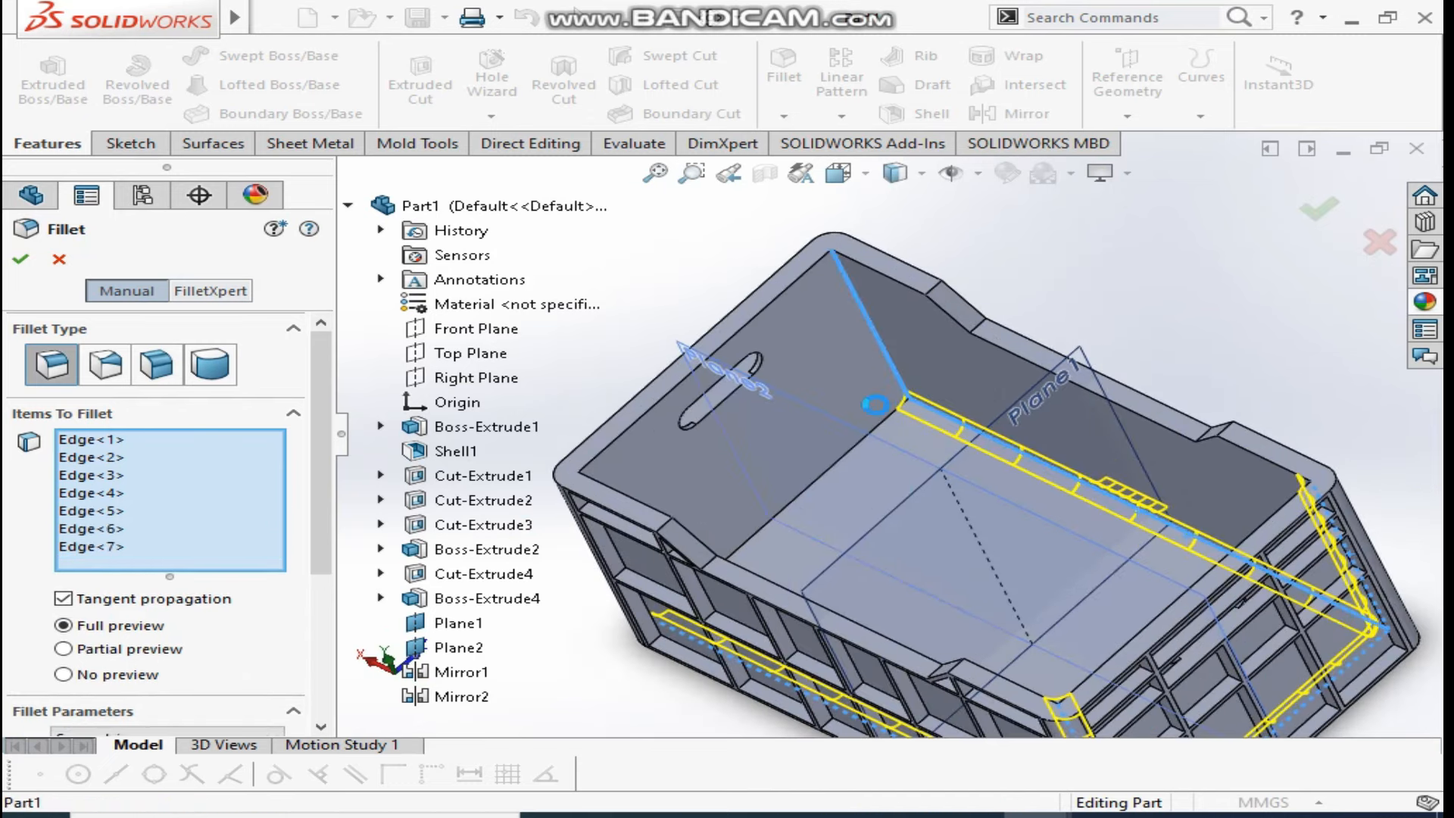
pyautogui.click(871, 448)
pyautogui.moveTo(847, 519); pyautogui.dragTo(577, 637, button='middle')
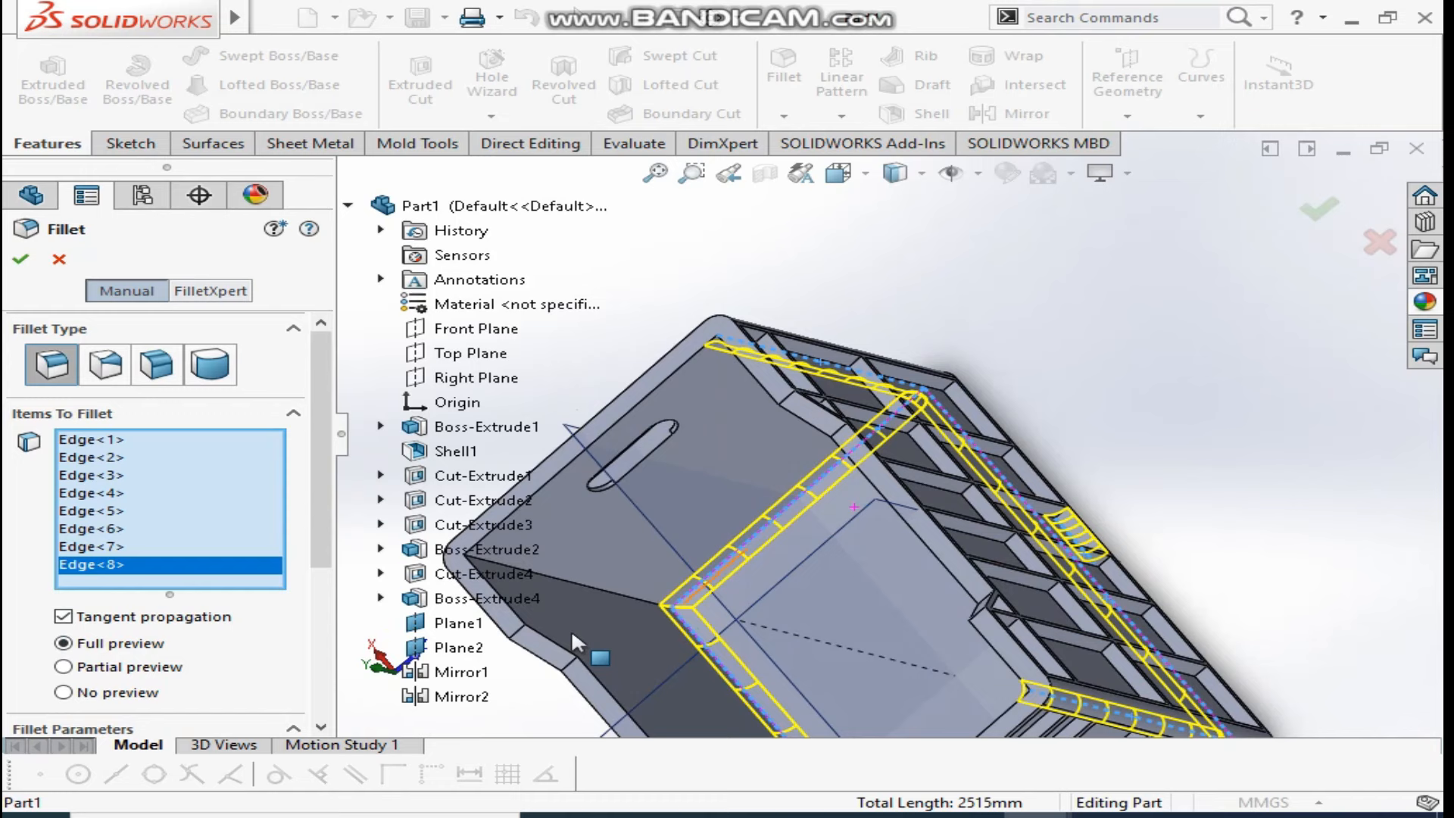
pyautogui.click(606, 591)
# Remove the stray edge on the long wall's outer ribs from the fillet selection and apply the 15 mm fillet
pyautogui.moveTo(784, 606); pyautogui.dragTo(1253, 376, button='middle')
pyautogui.scroll(-4, 779, 676)
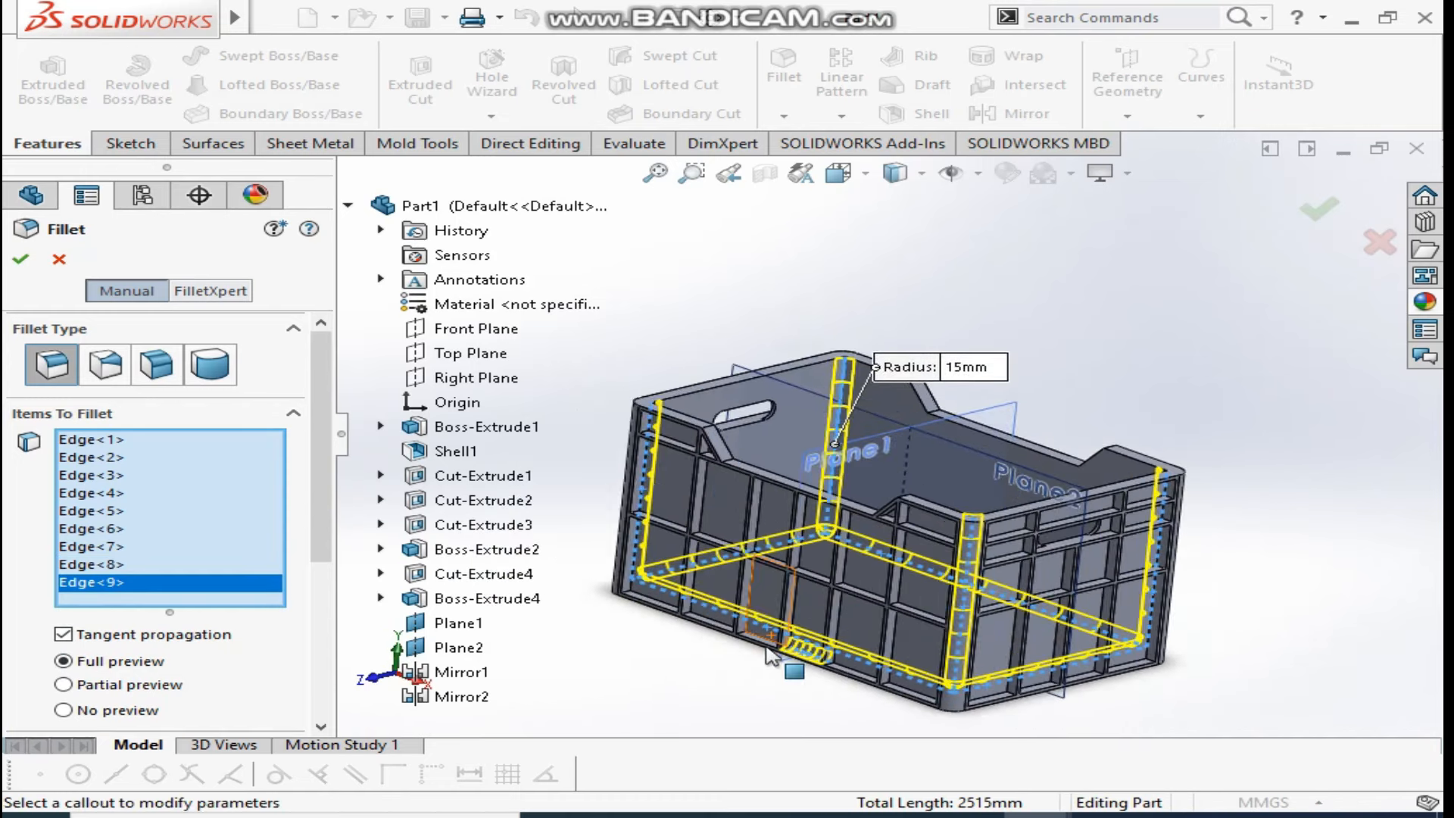
pyautogui.click(856, 627)
pyautogui.hotkey('ctrl', '4')
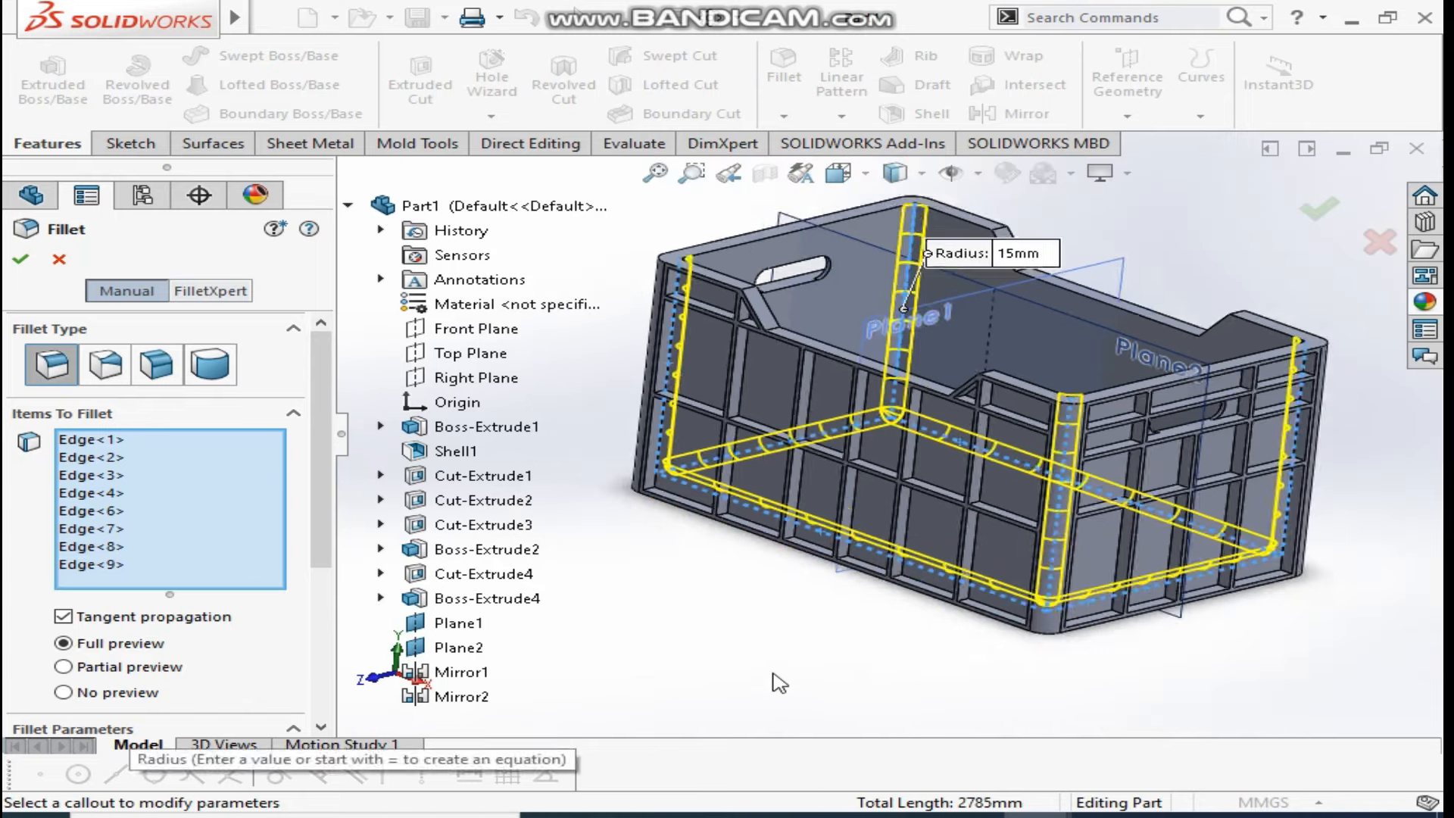
pyautogui.click(23, 262)
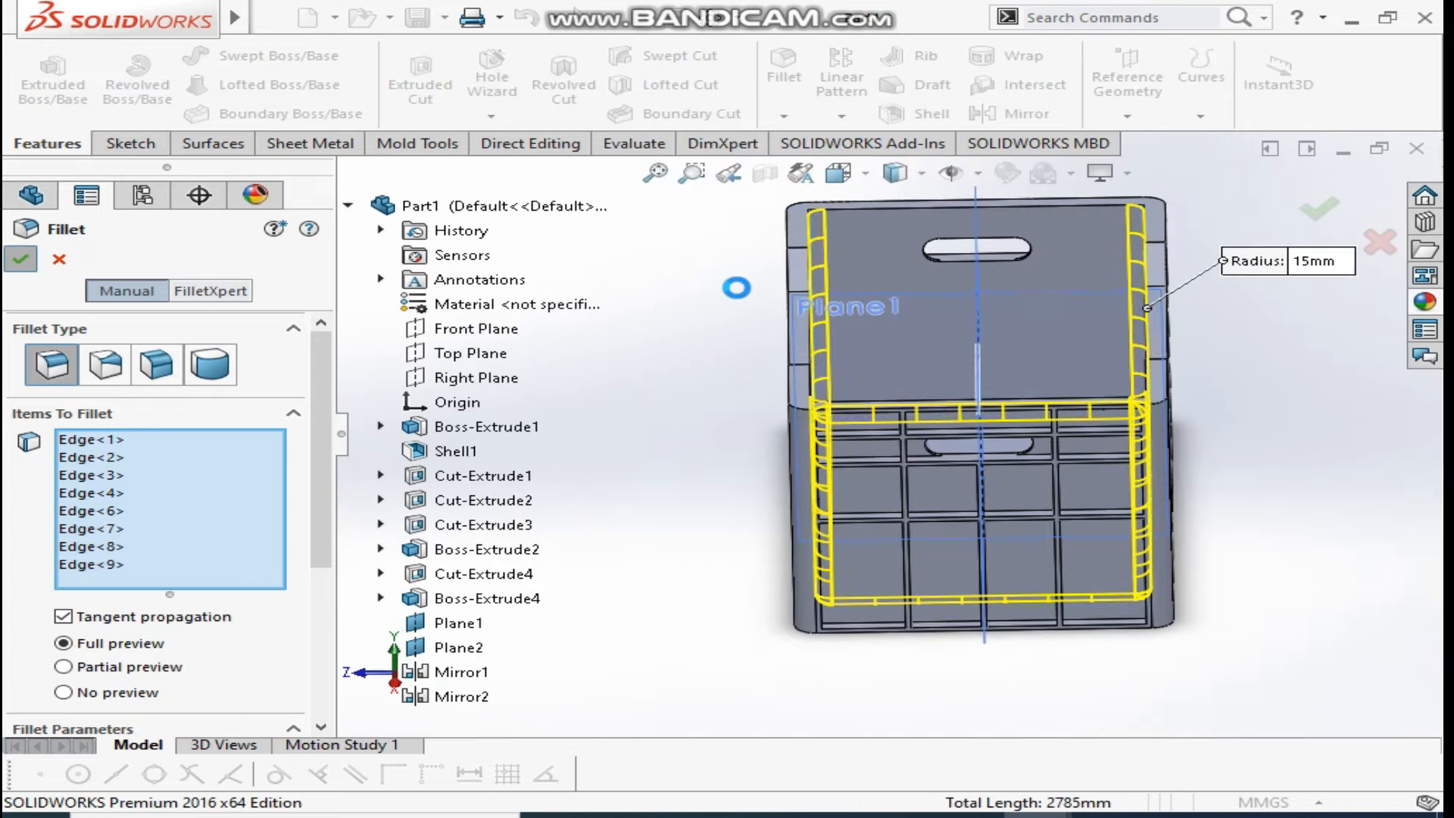
# Hide the reference planes Plane2 and Plane1
pyautogui.moveTo(676, 403); pyautogui.dragTo(816, 383, button='middle')
pyautogui.click(898, 343)
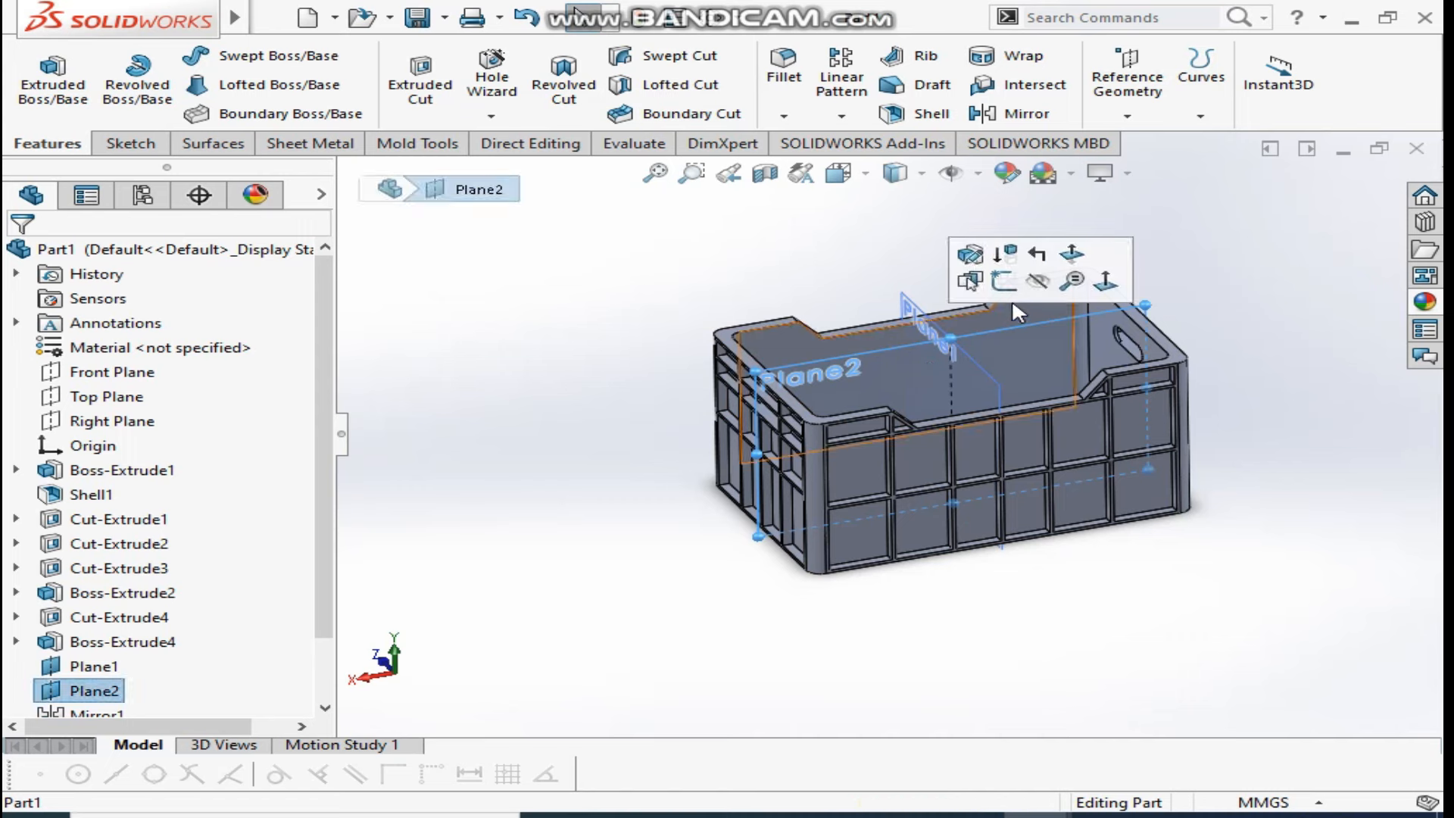
pyautogui.click(1019, 295)
pyautogui.click(980, 332)
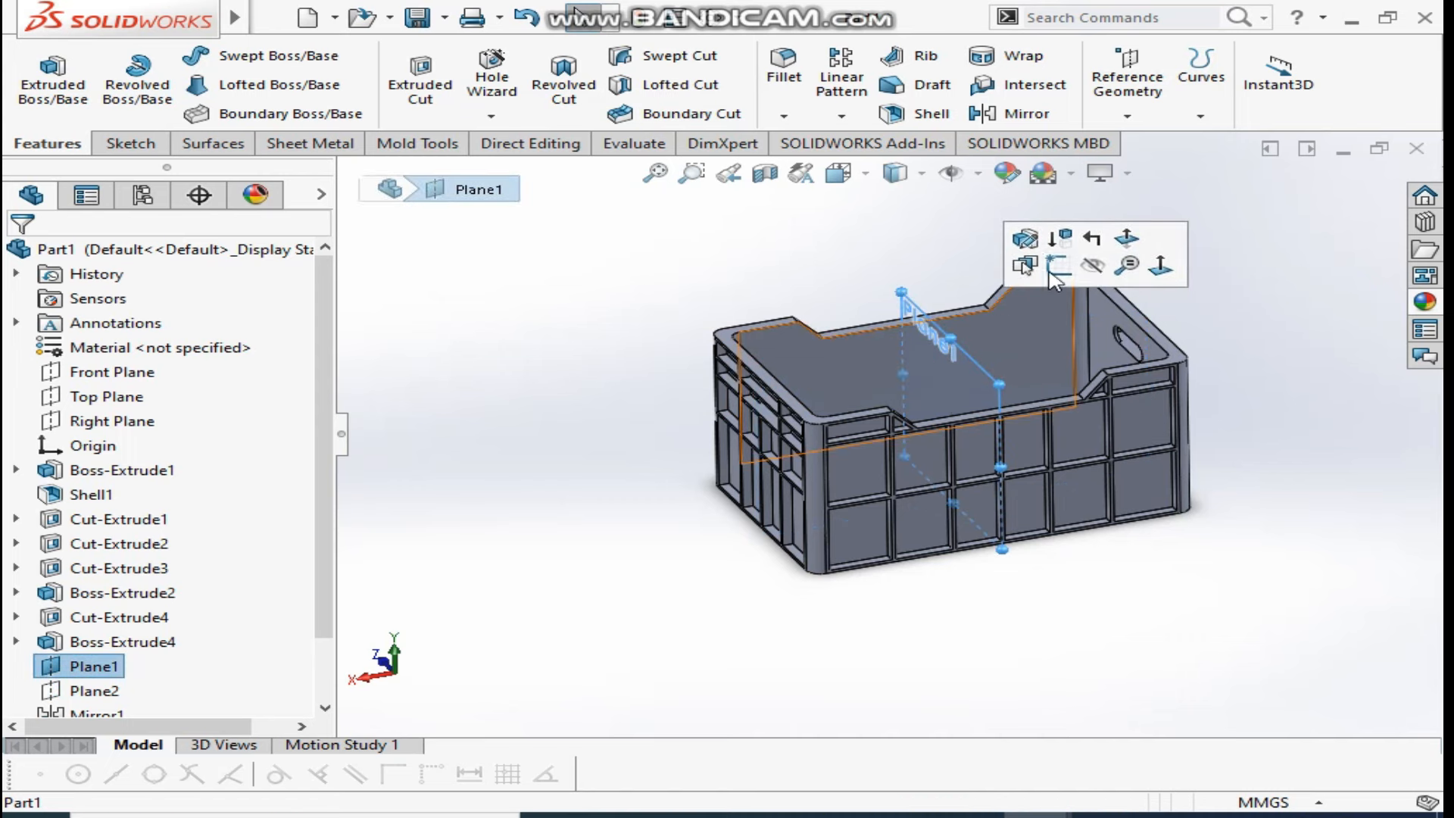
pyautogui.click(1090, 265)
# Colour the whole crate part dark blue using a swatch from the standard palette
pyautogui.scroll(-2, 897, 318)
pyautogui.moveTo(897, 318); pyautogui.dragTo(1014, 401, button='middle')
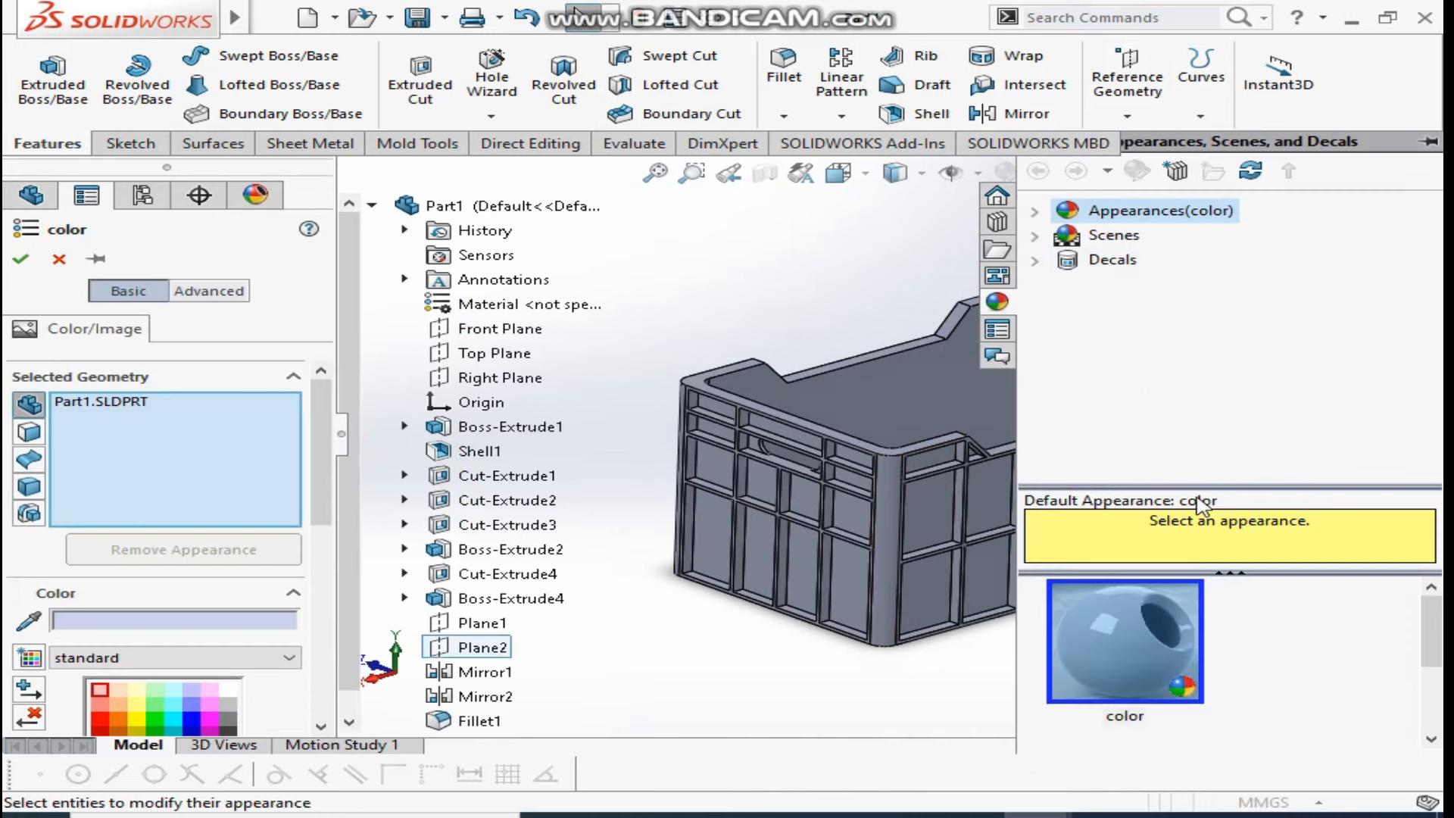
pyautogui.click(191, 715)
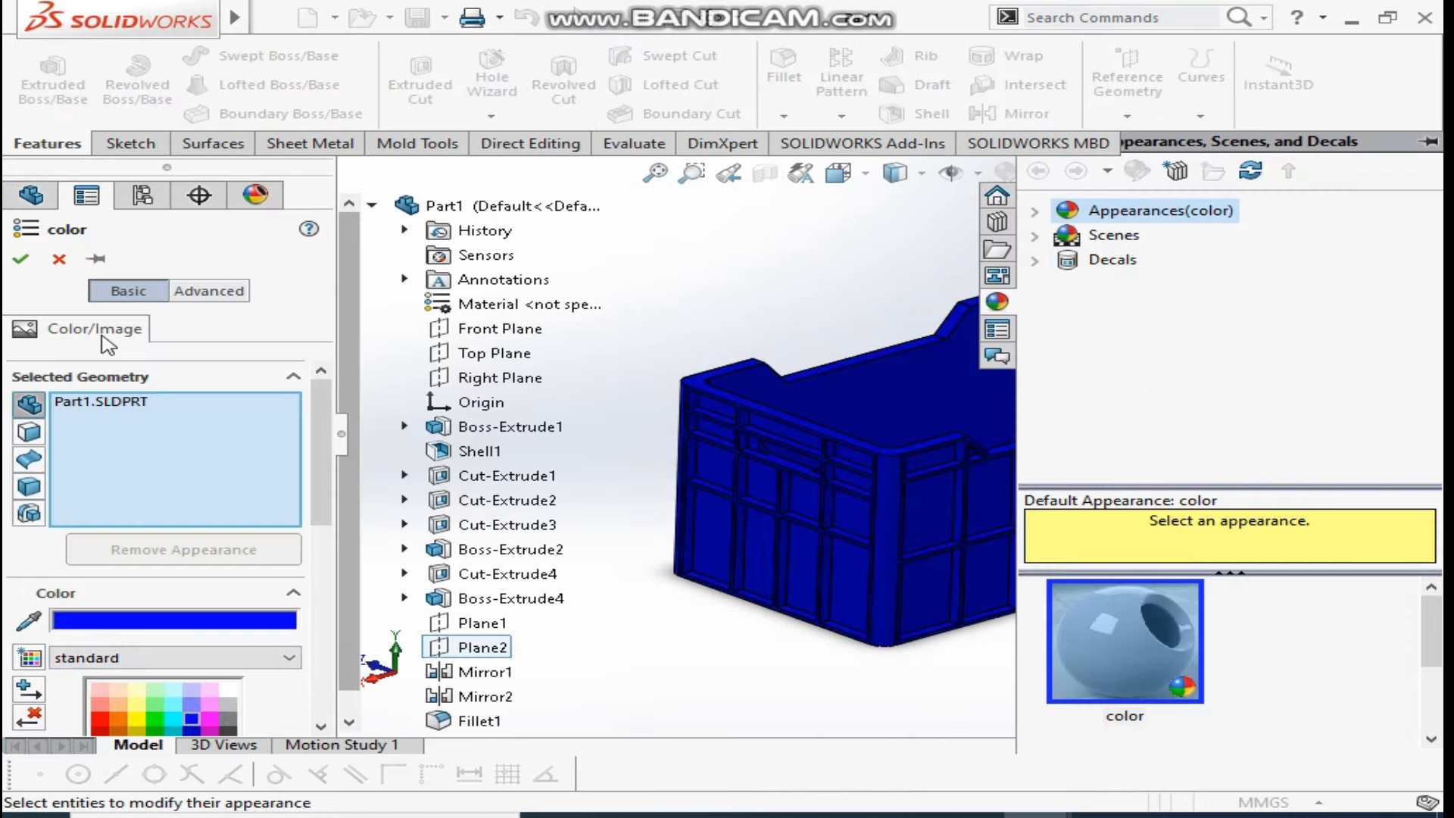
pyautogui.click(22, 259)
pyautogui.moveTo(1156, 337); pyautogui.dragTo(1236, 528, button='middle')
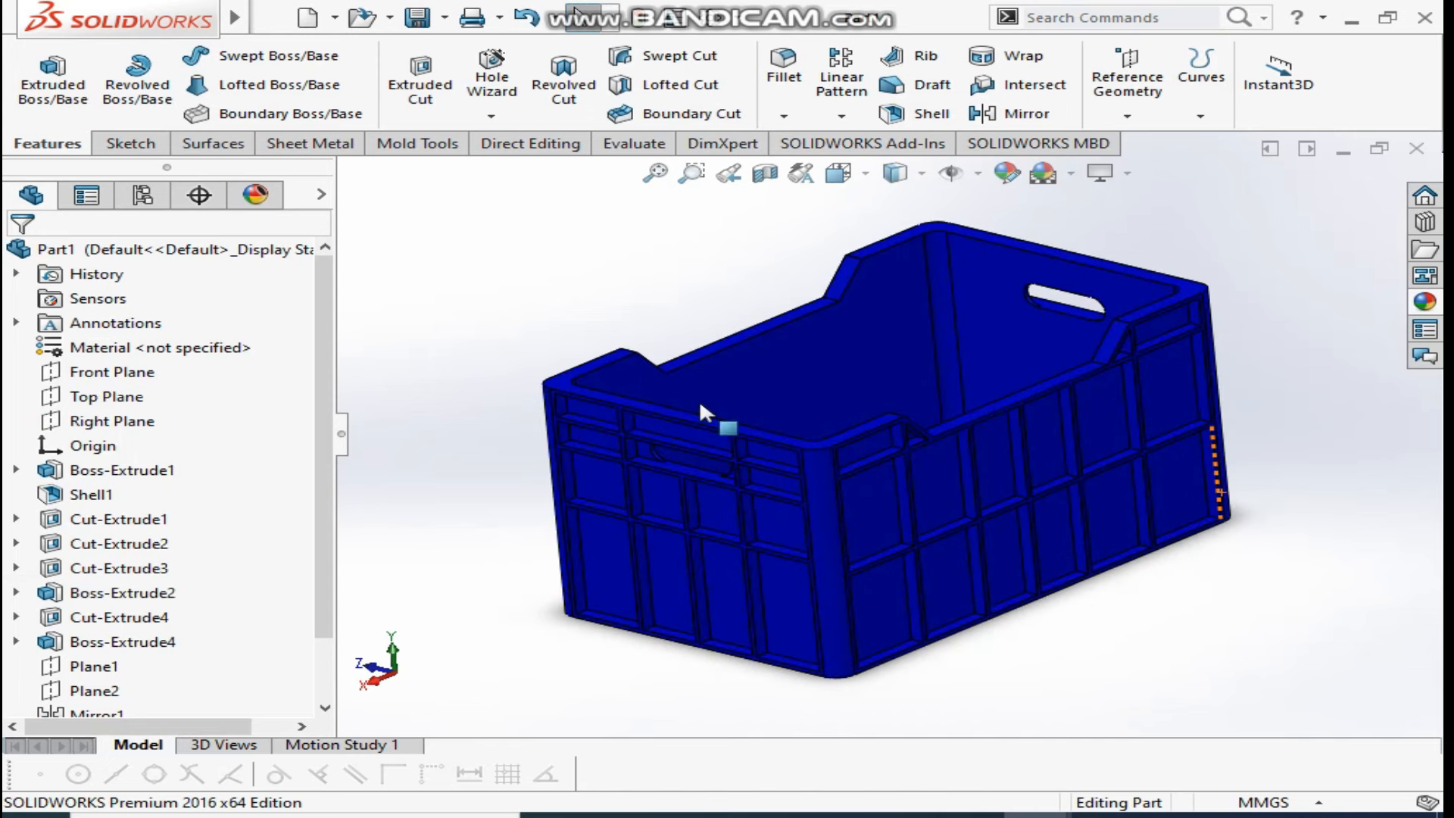